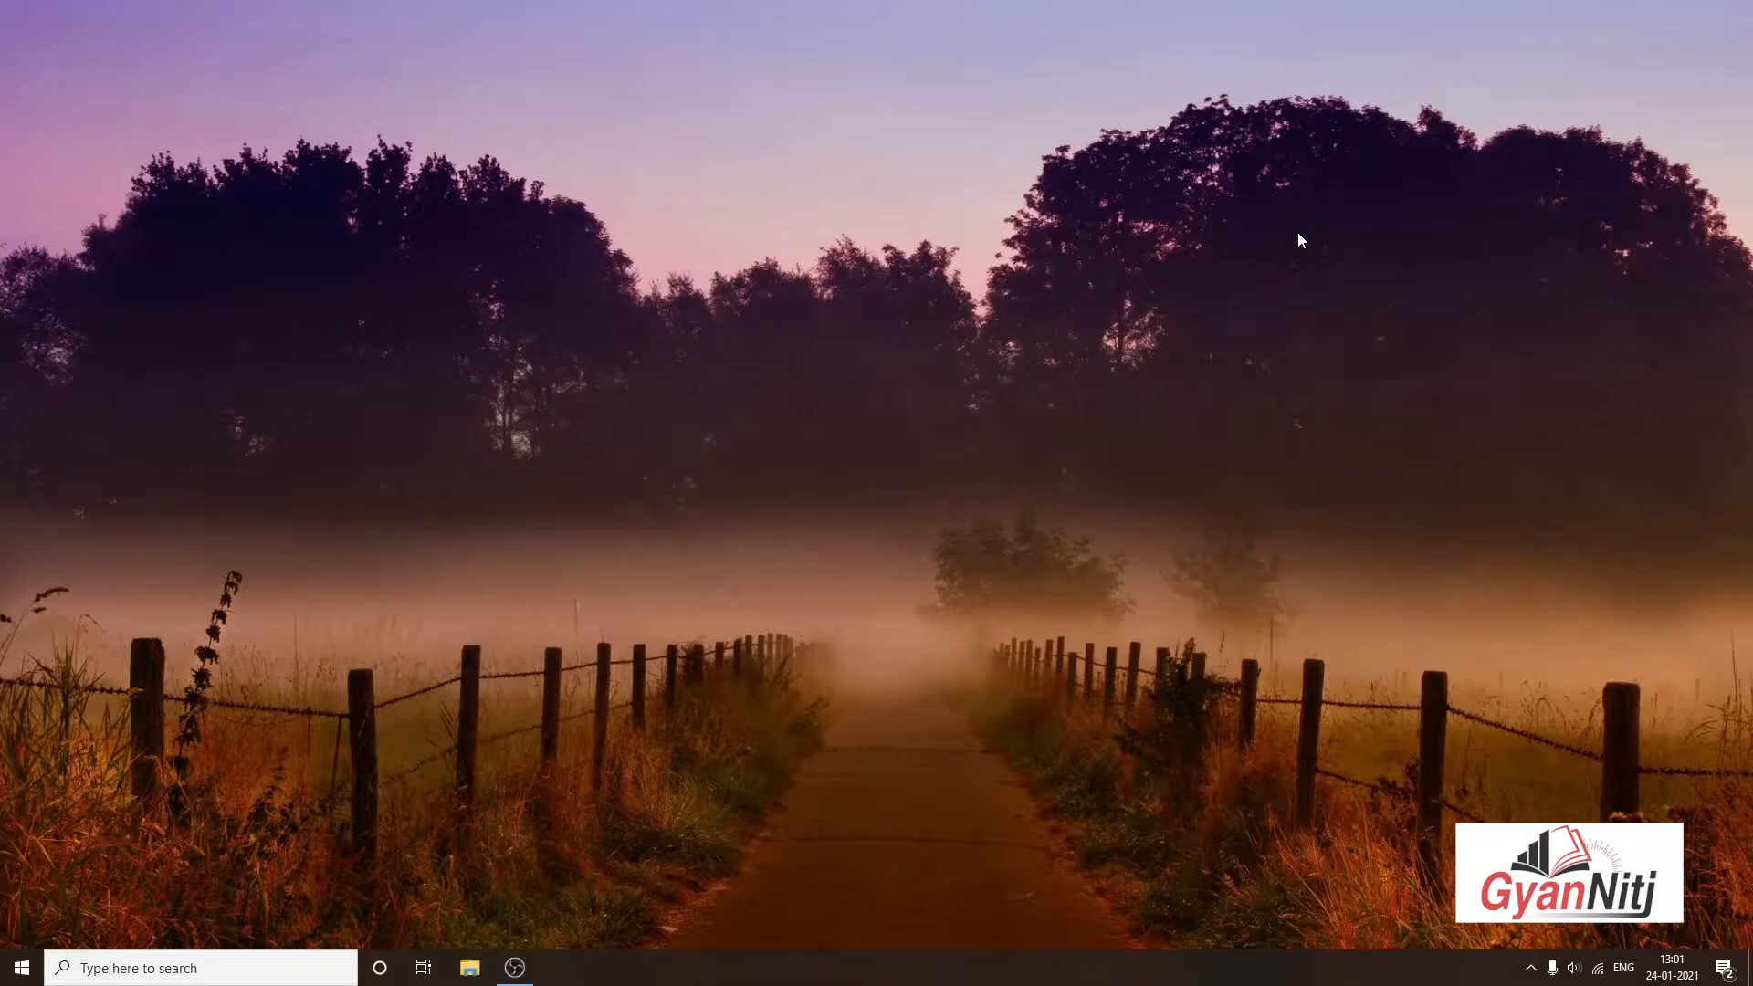
# Start the screen Magnifier and minimize its control window
pyautogui.press('super+plus')
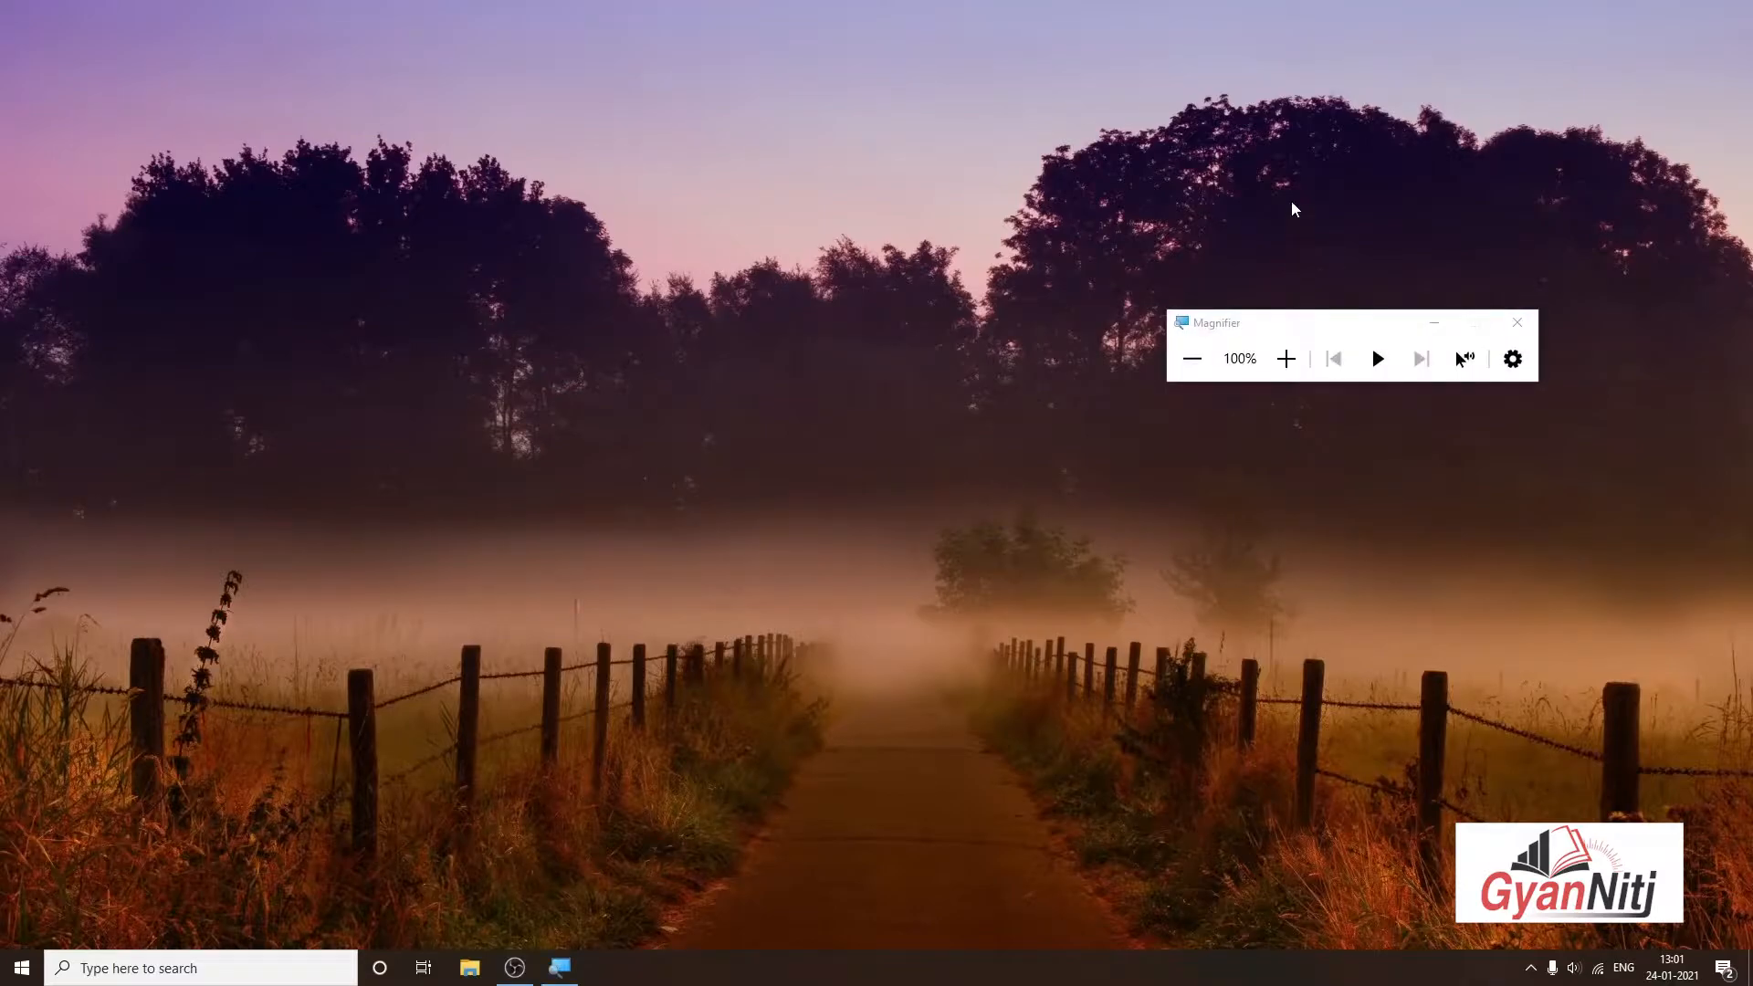
pyautogui.click(1433, 322)
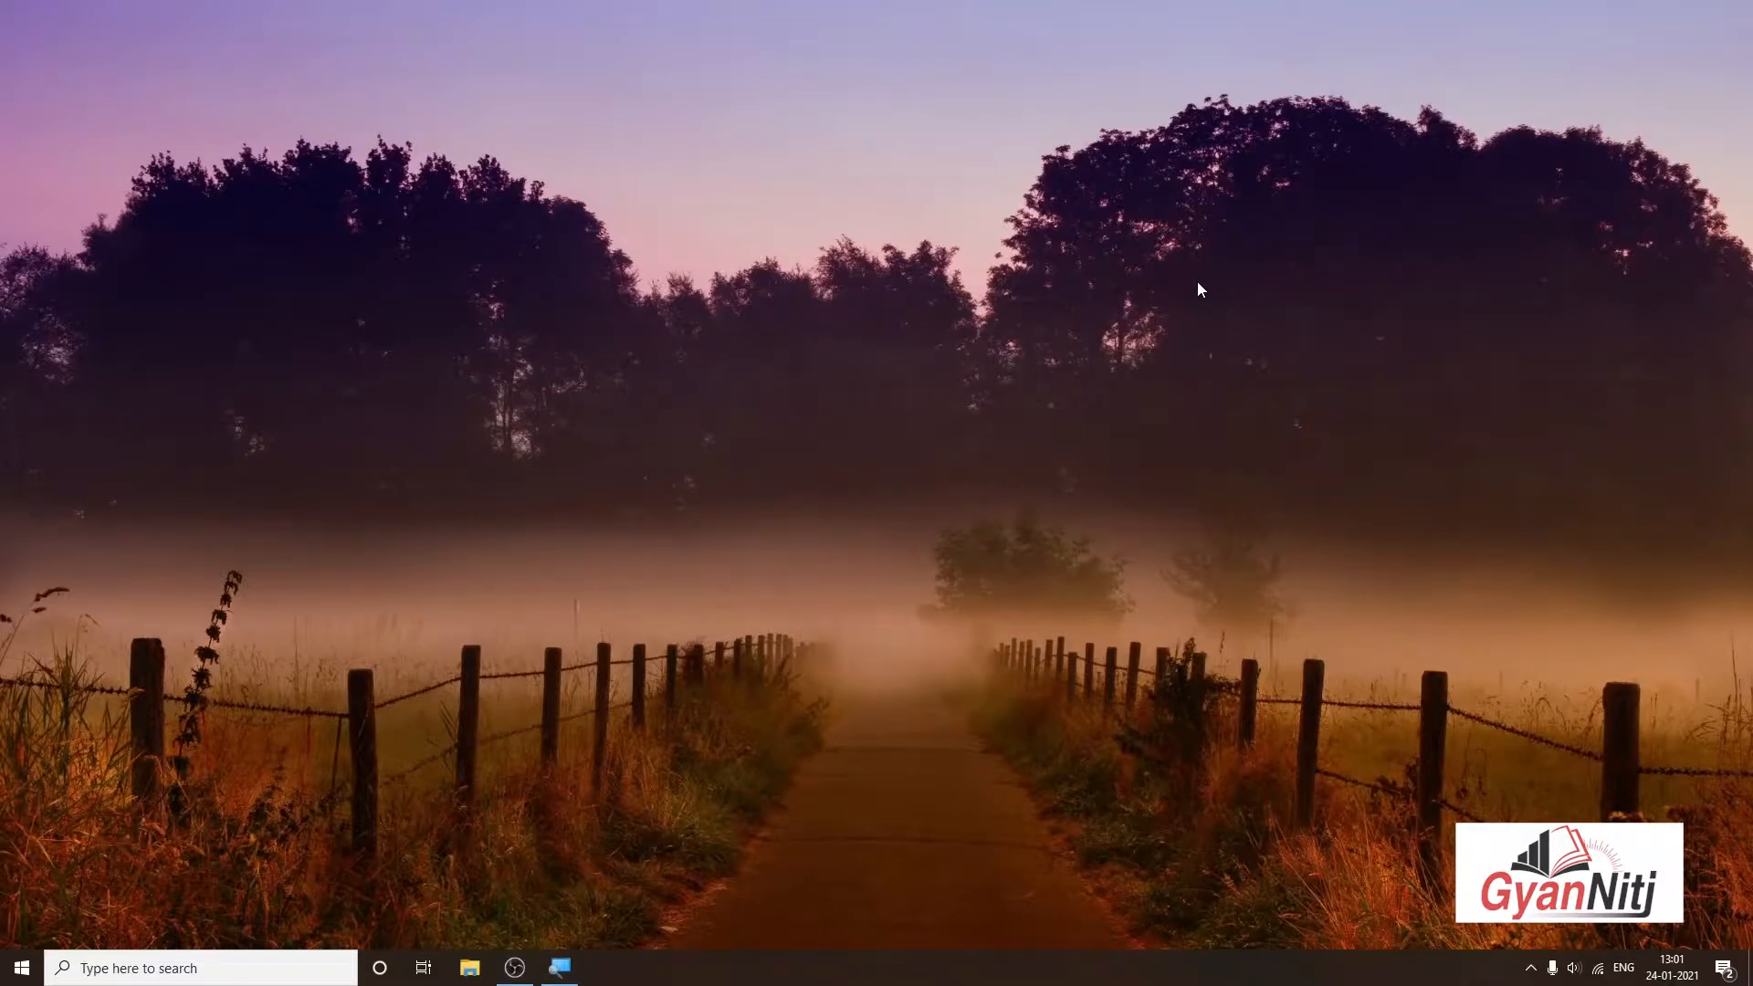
# Launch Excel, dismiss the activation notice and create a blank workbook
pyautogui.press('super+r')
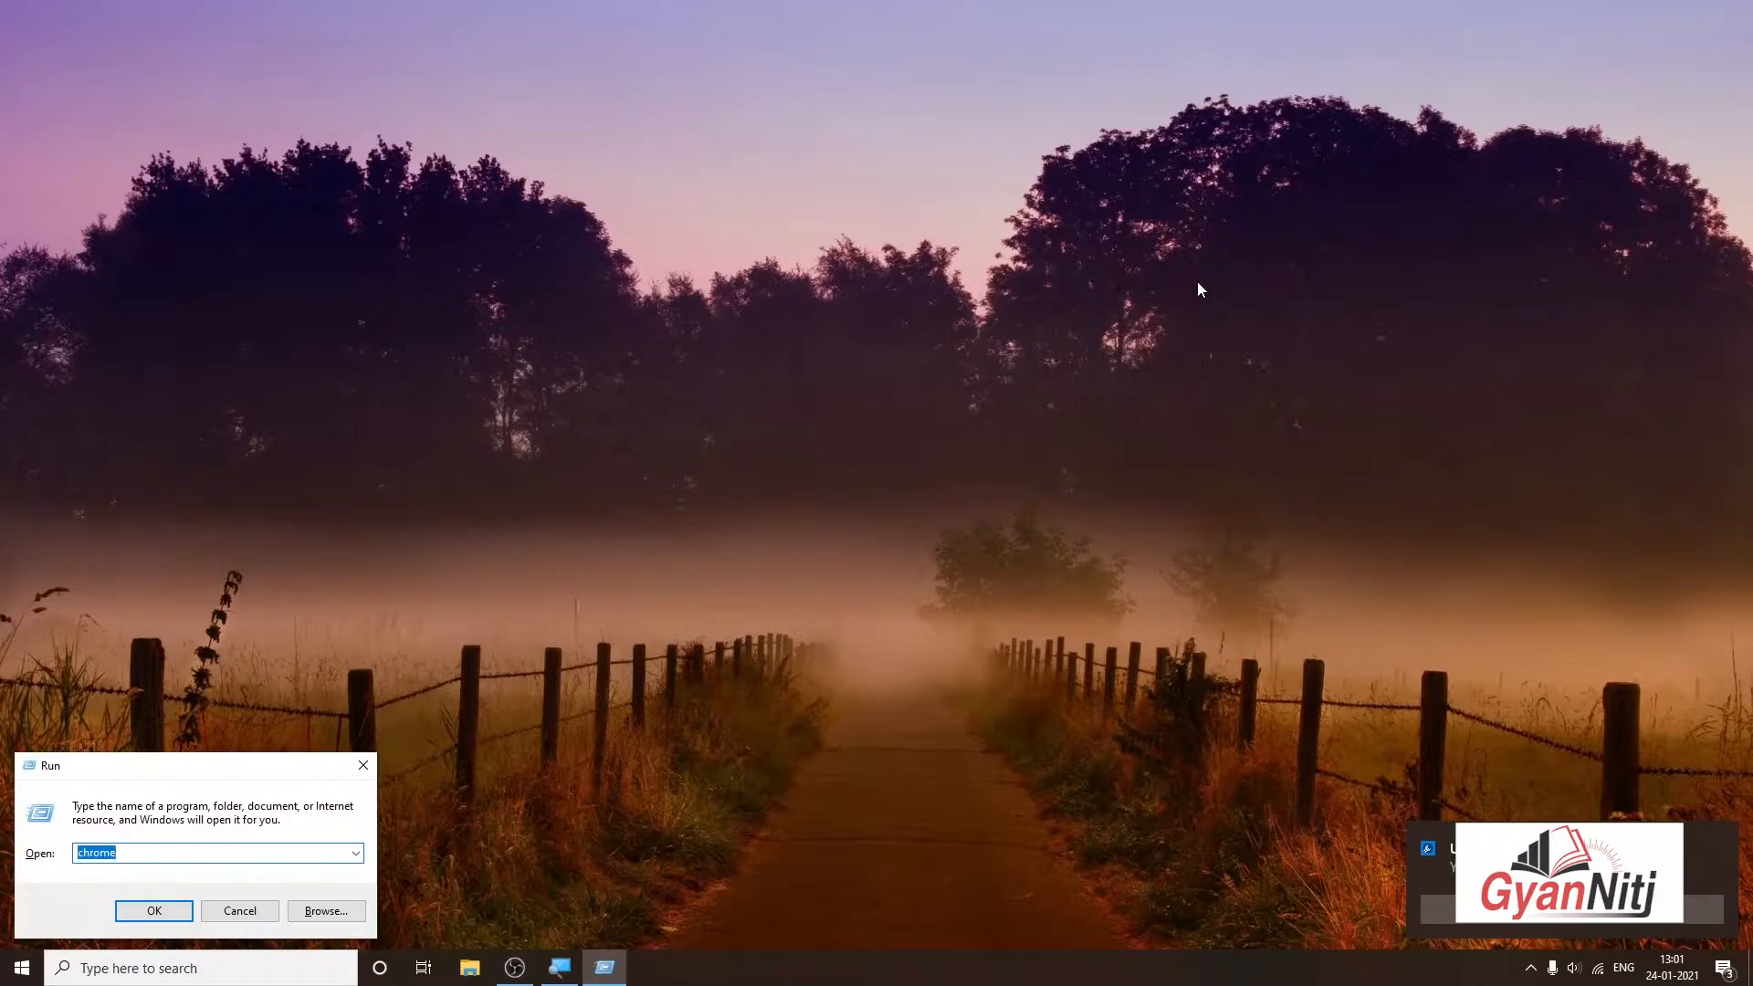
pyautogui.write('e')
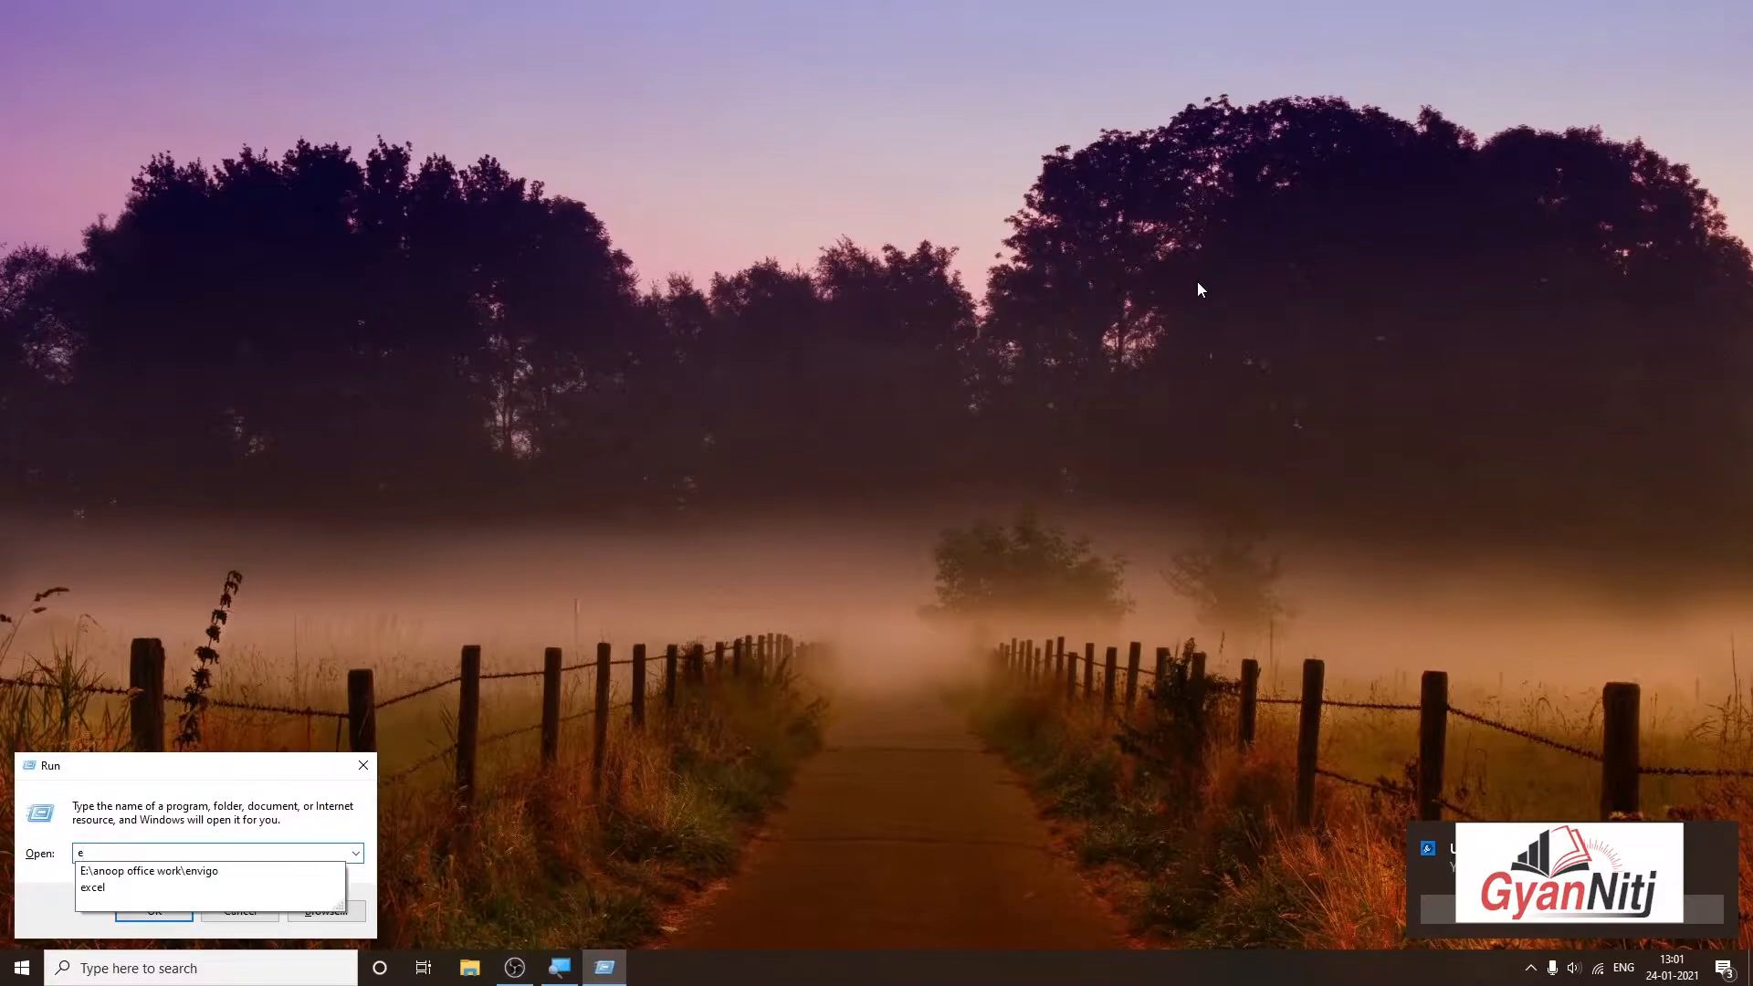
pyautogui.write('xcel')
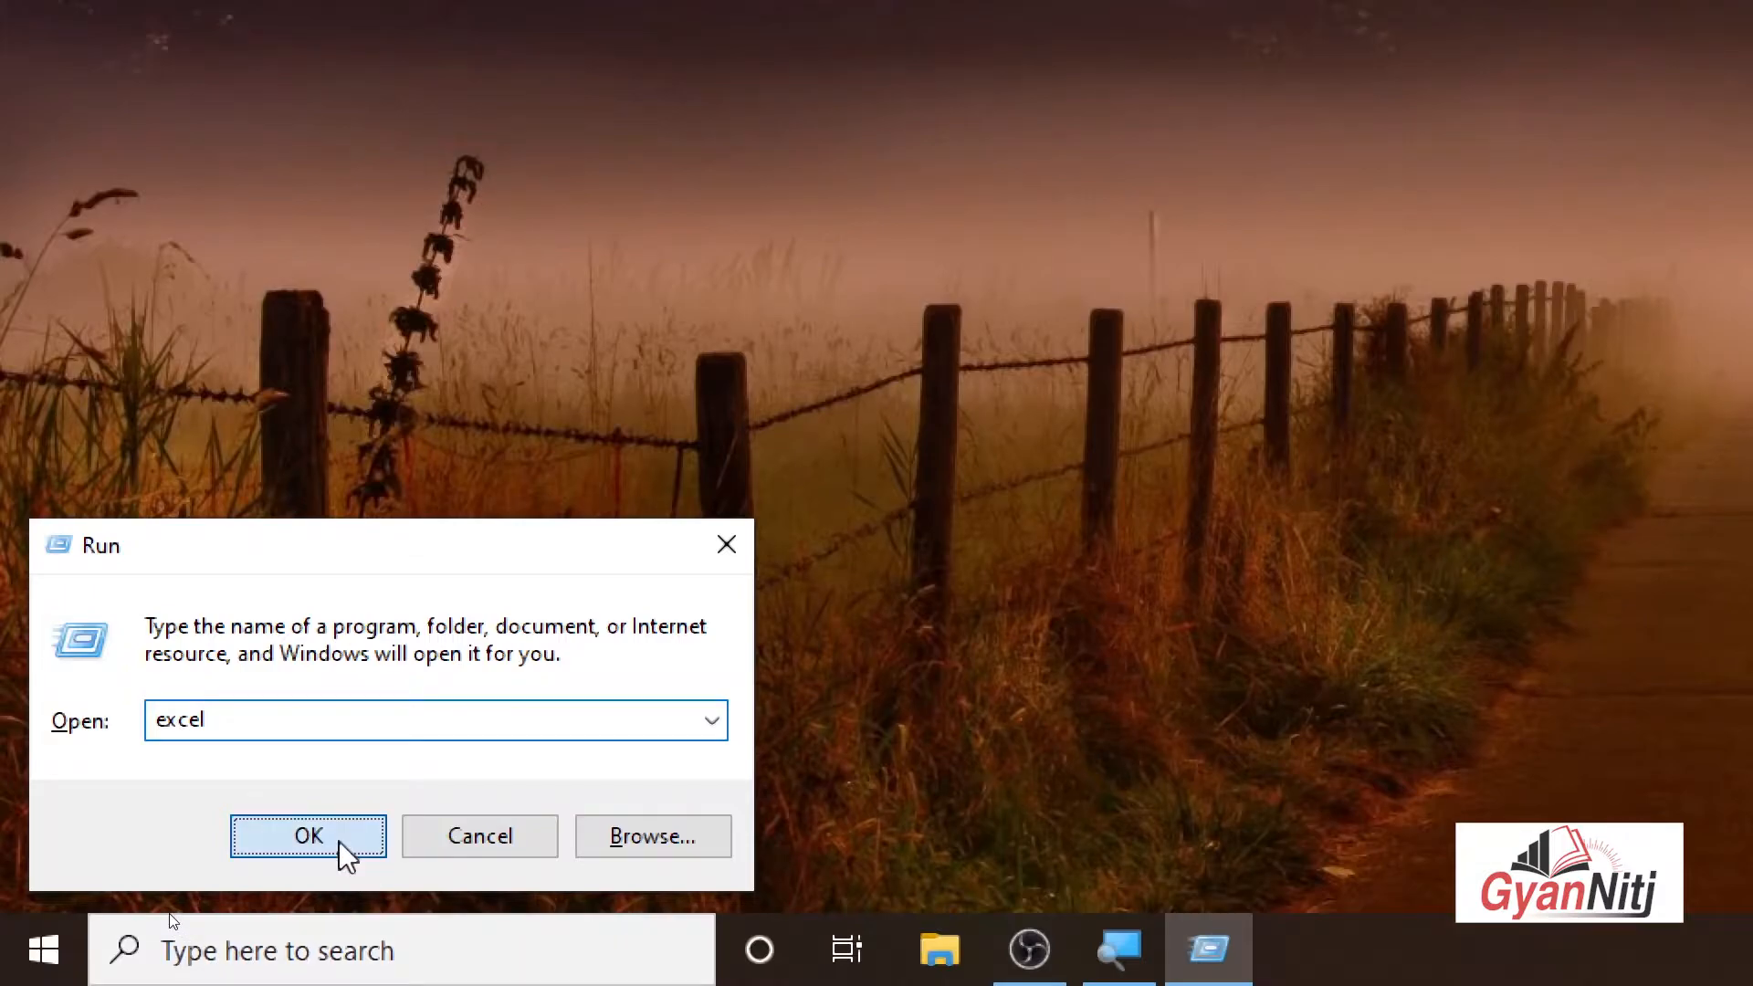
pyautogui.click(341, 844)
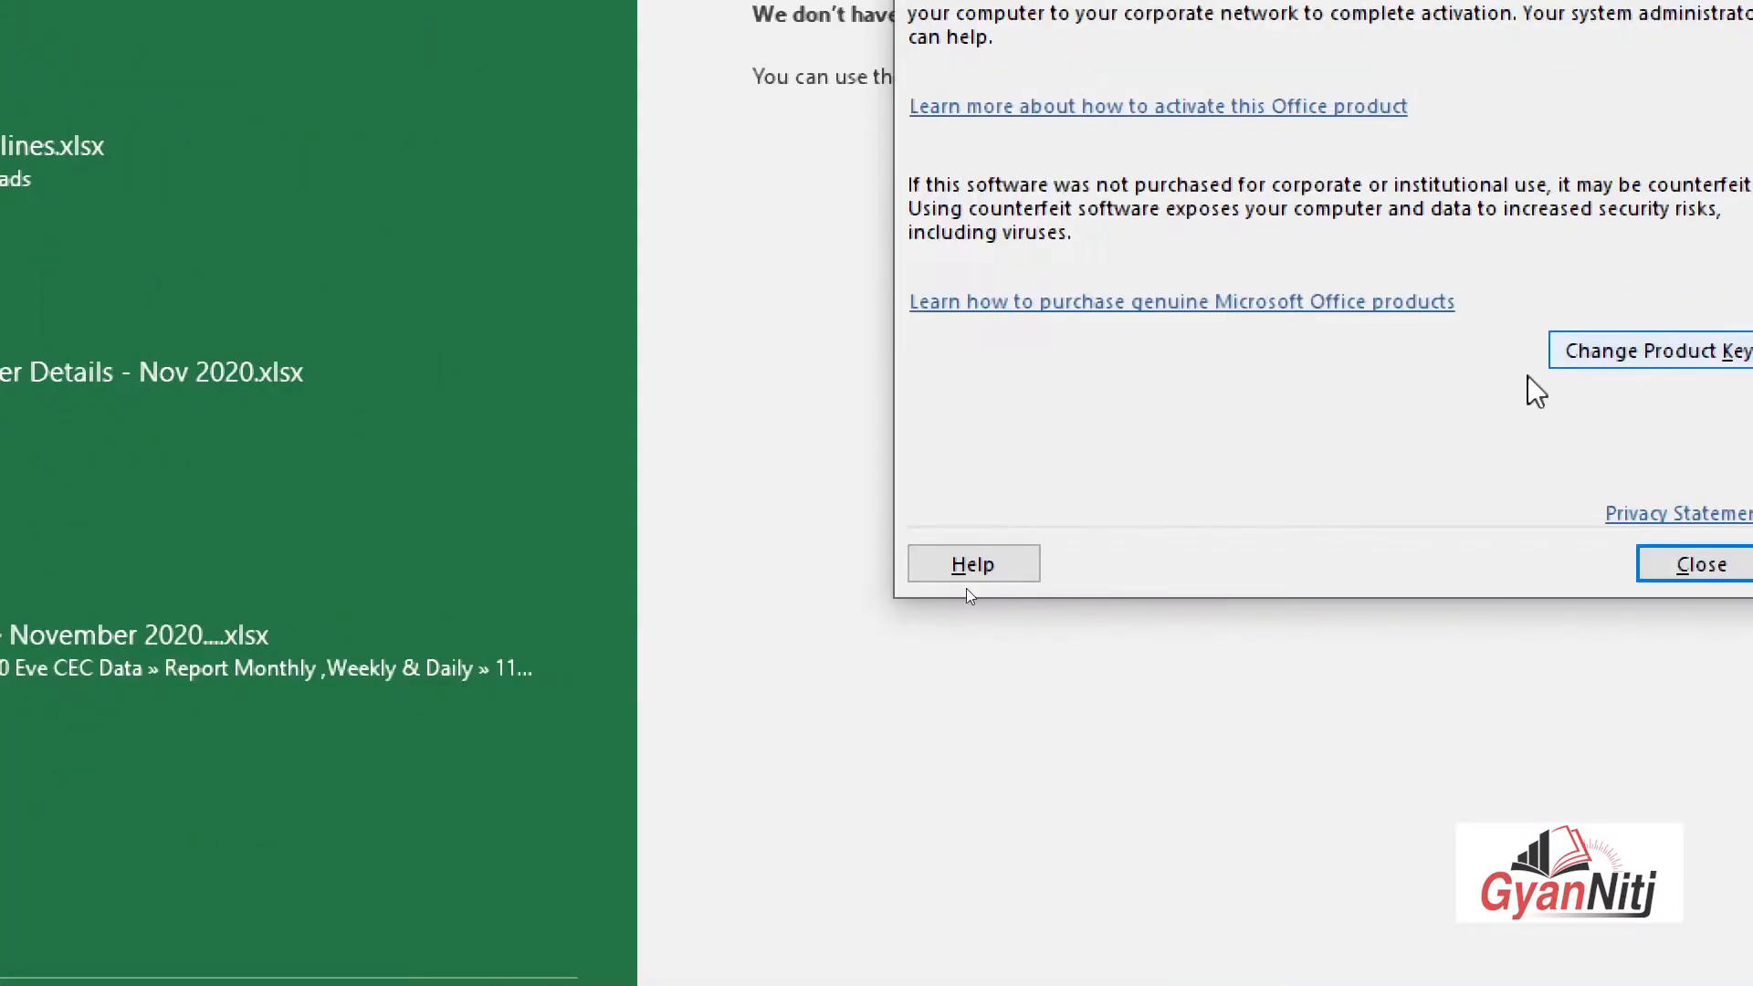
pyautogui.click(1701, 564)
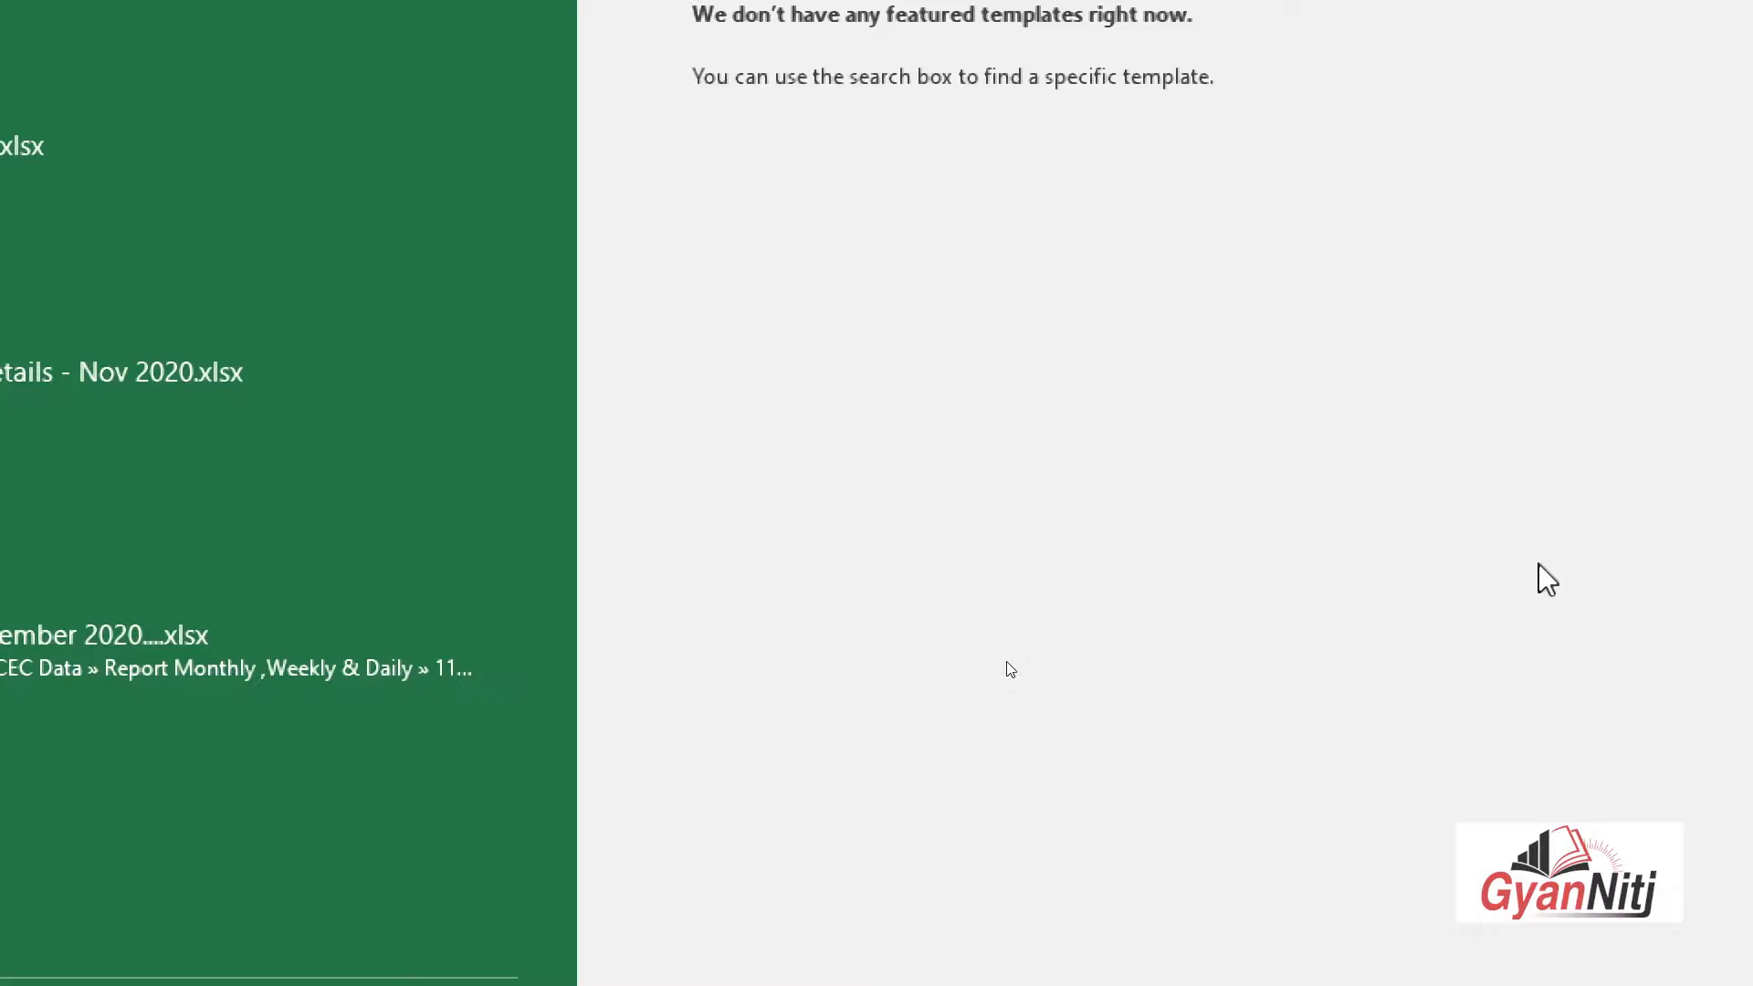
pyautogui.click(681, 301)
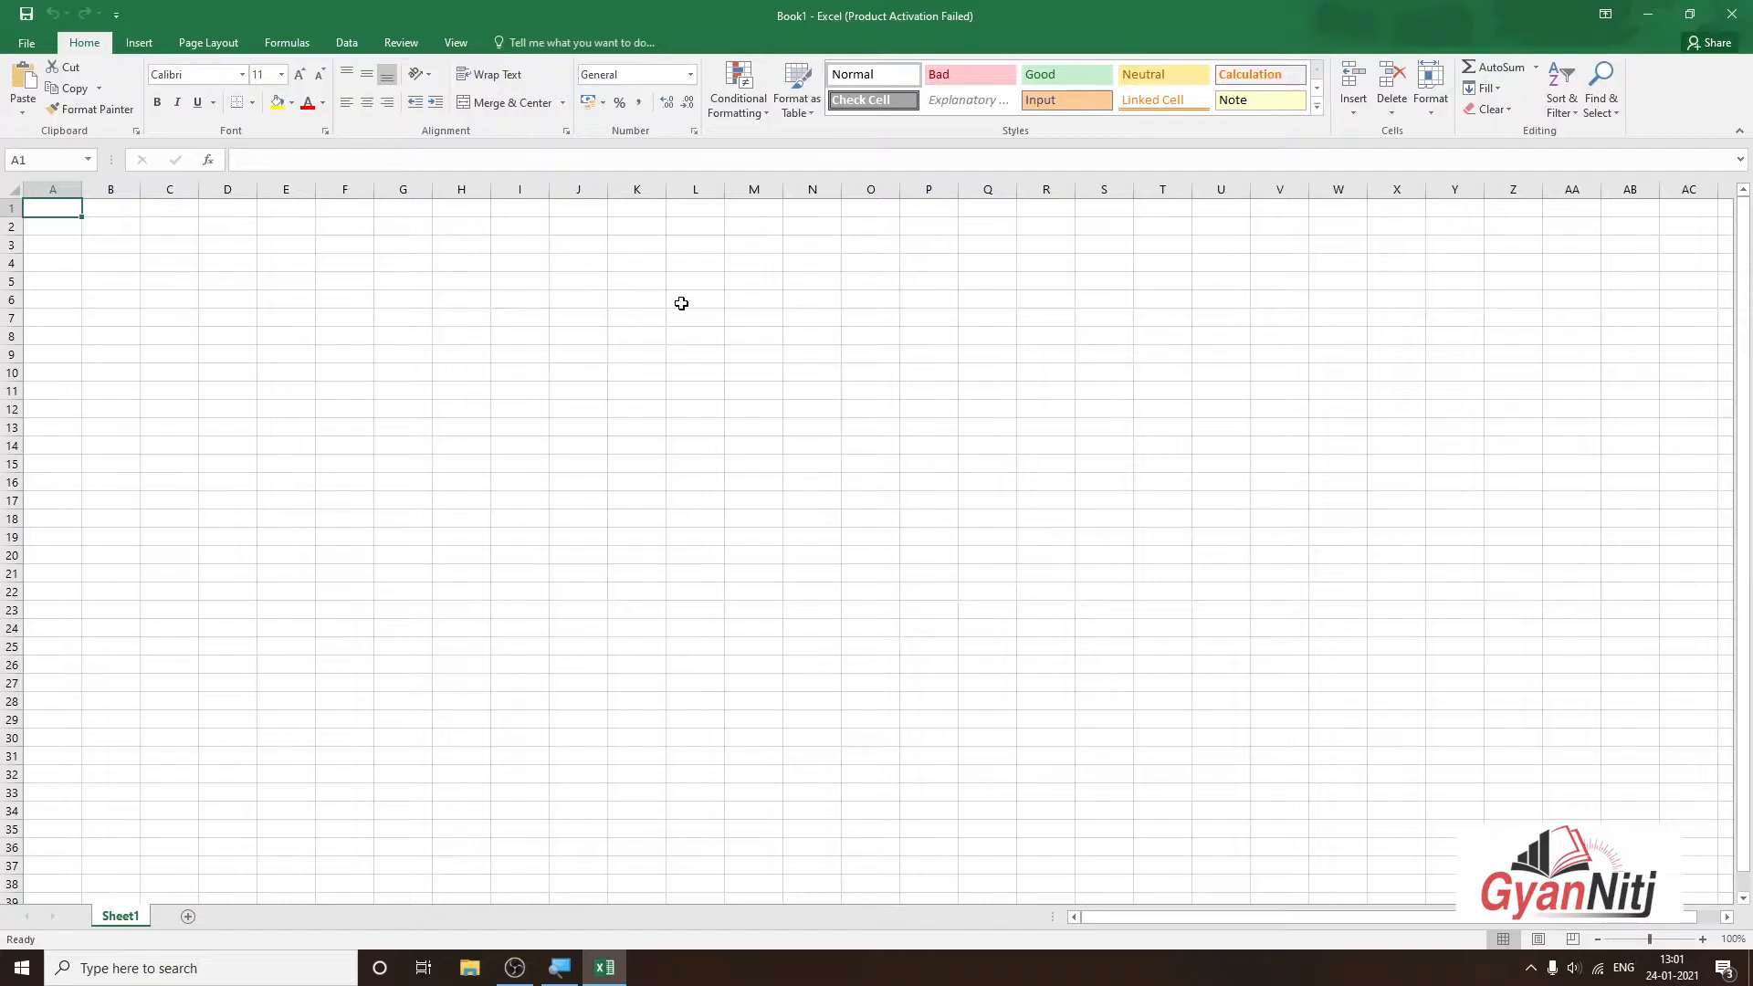
# Enter the headers Select Name, Select Client, Status and Documents in cells A1 to D1
pyautogui.scroll(6, 554, 373)
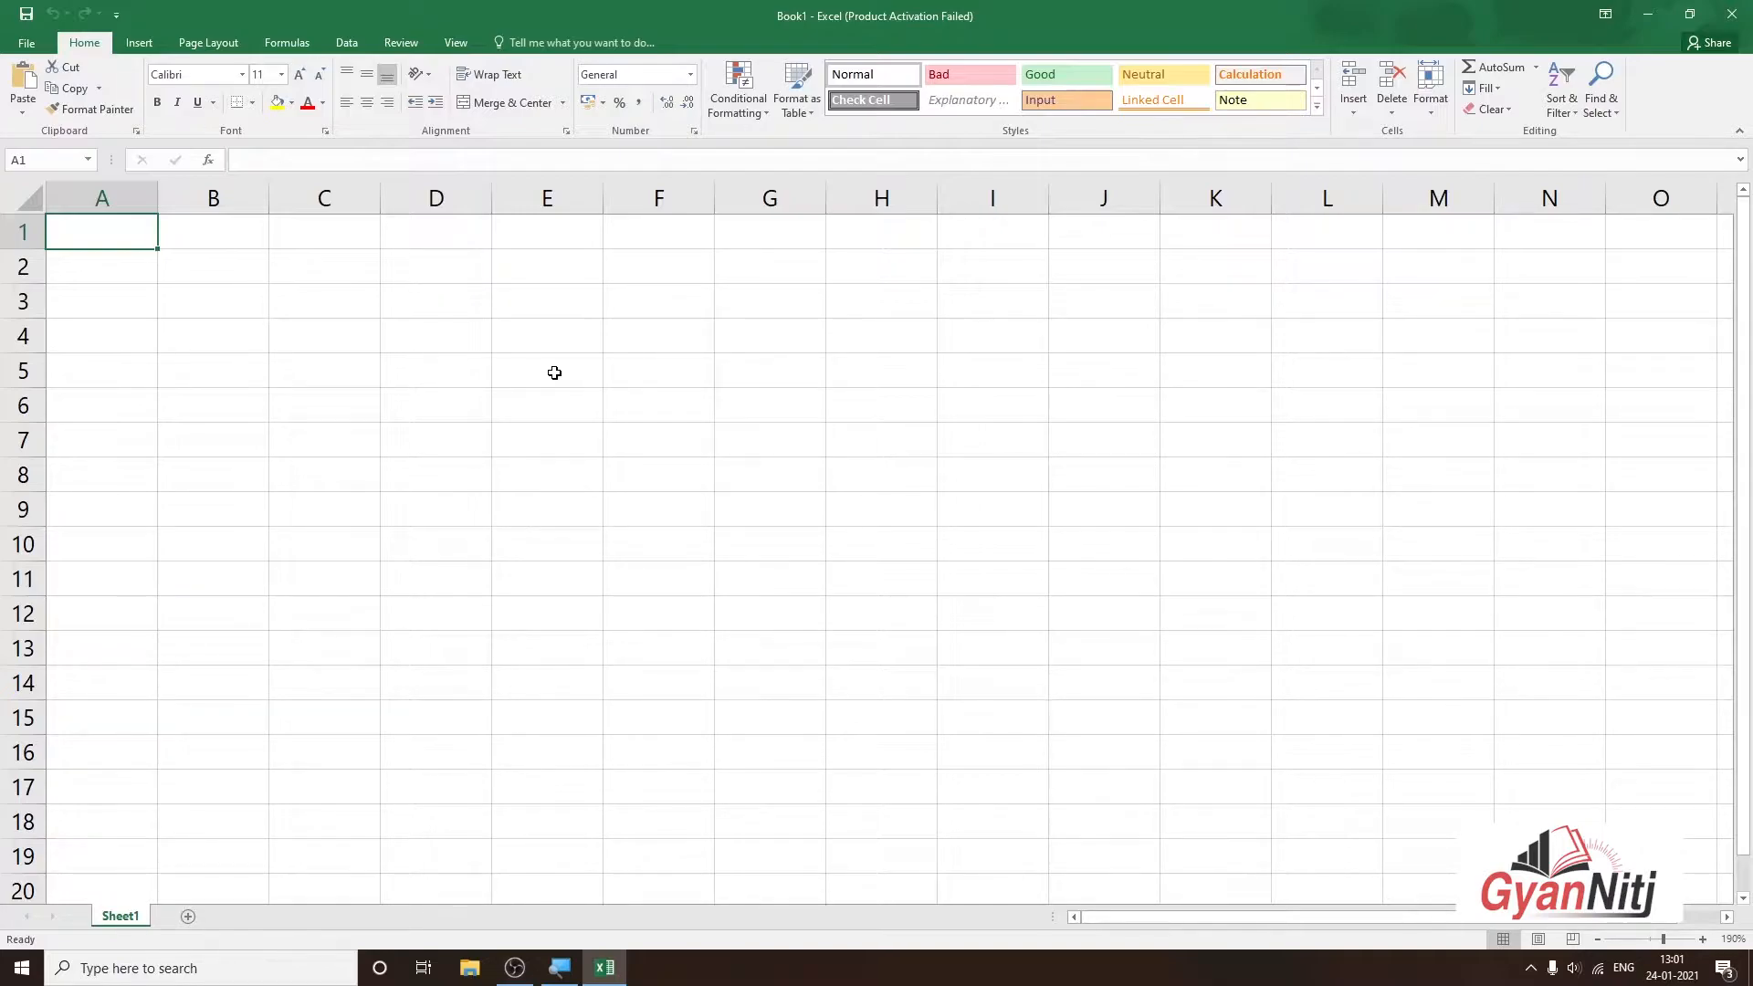
pyautogui.doubleClick(129, 241)
pyautogui.write('Select')
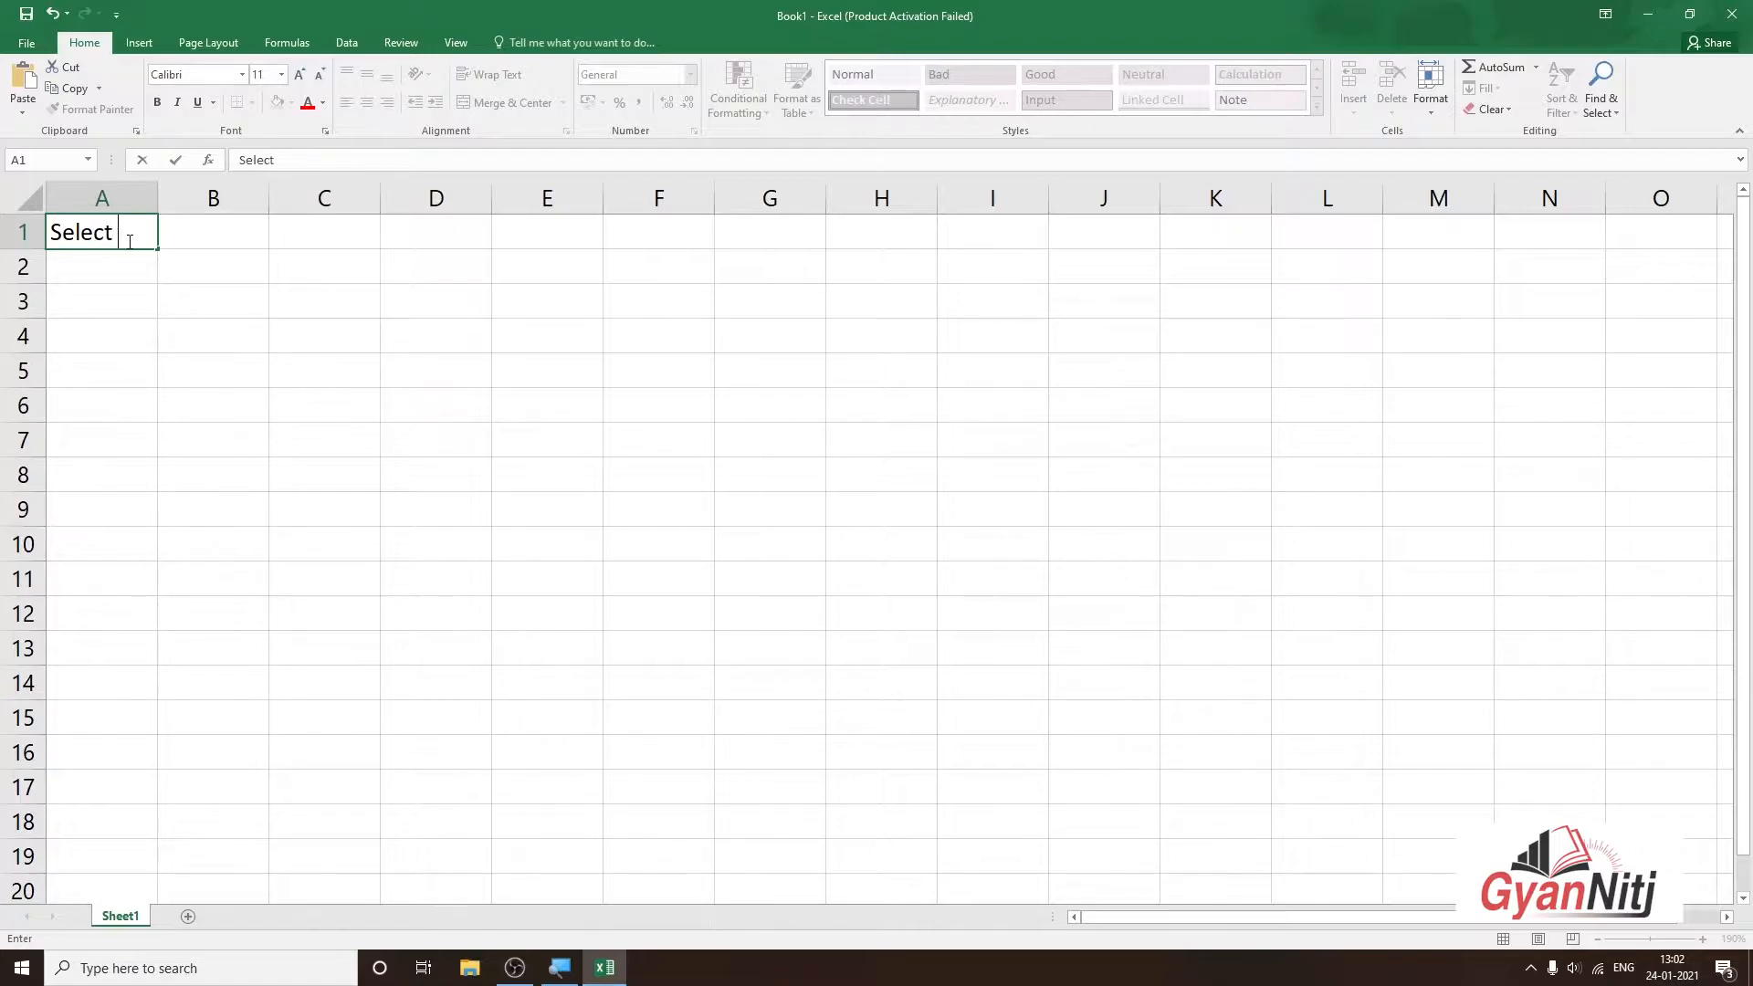
pyautogui.write(' Name')
pyautogui.press('Tab')
pyautogui.write('Select Client')
pyautogui.press('Tab')
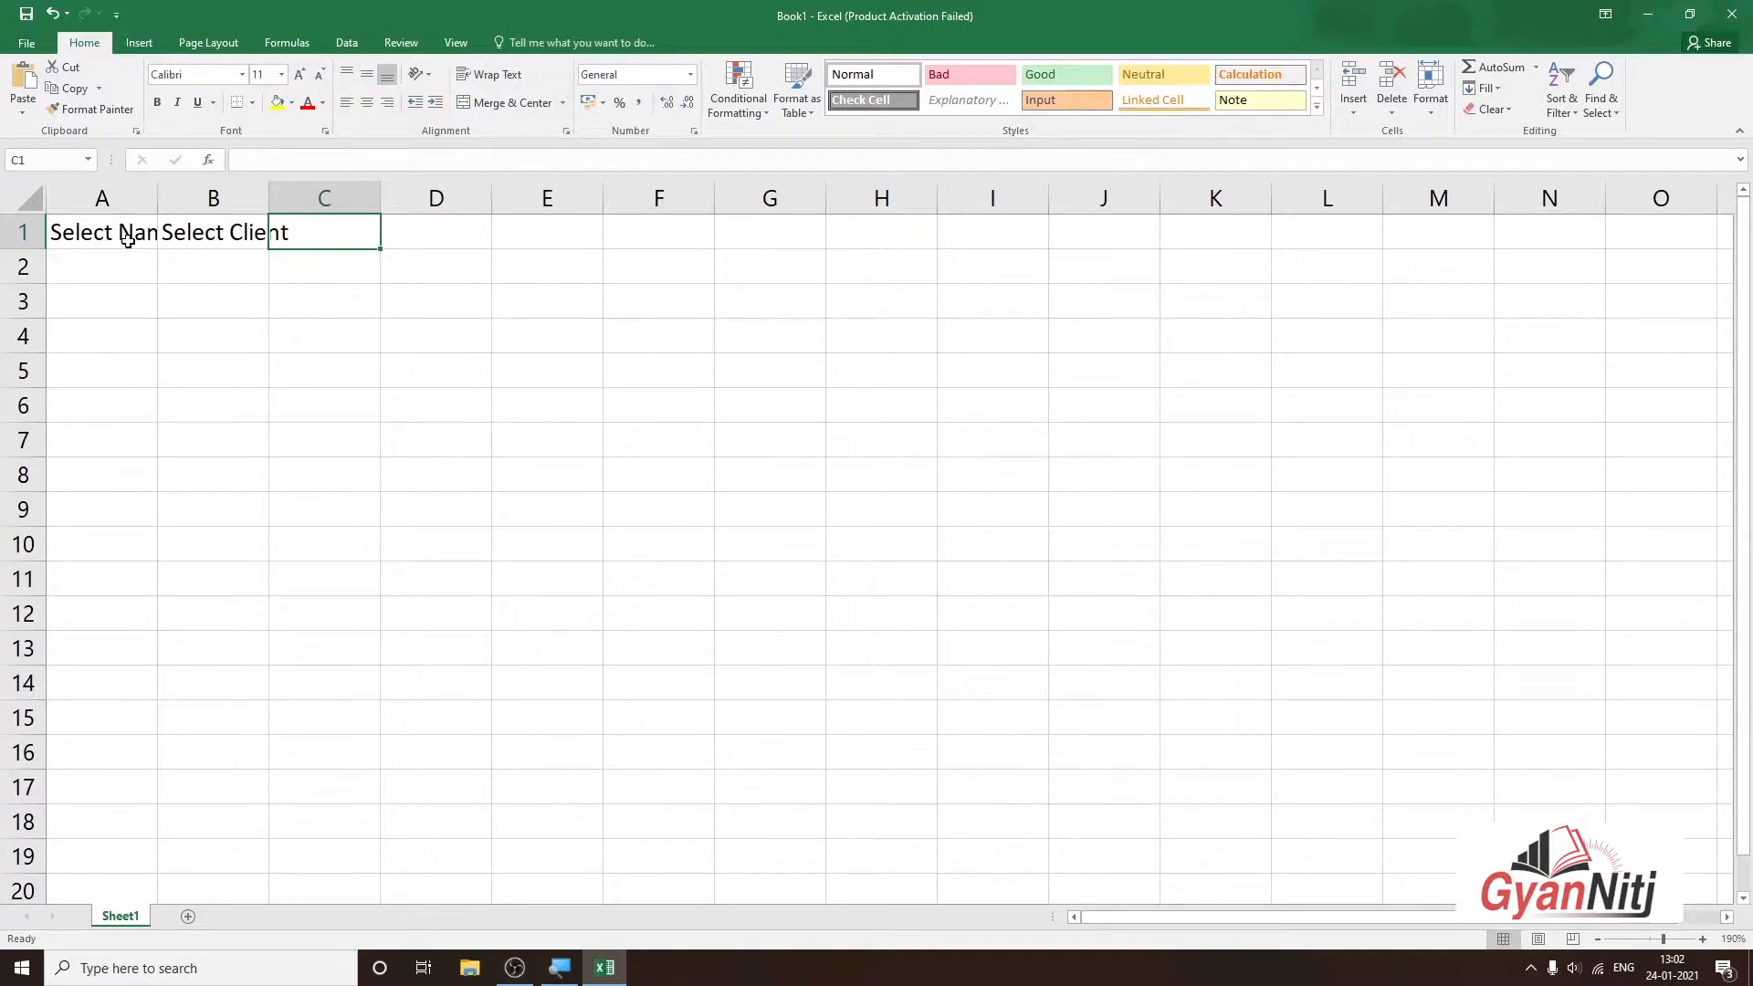
pyautogui.write('Status')
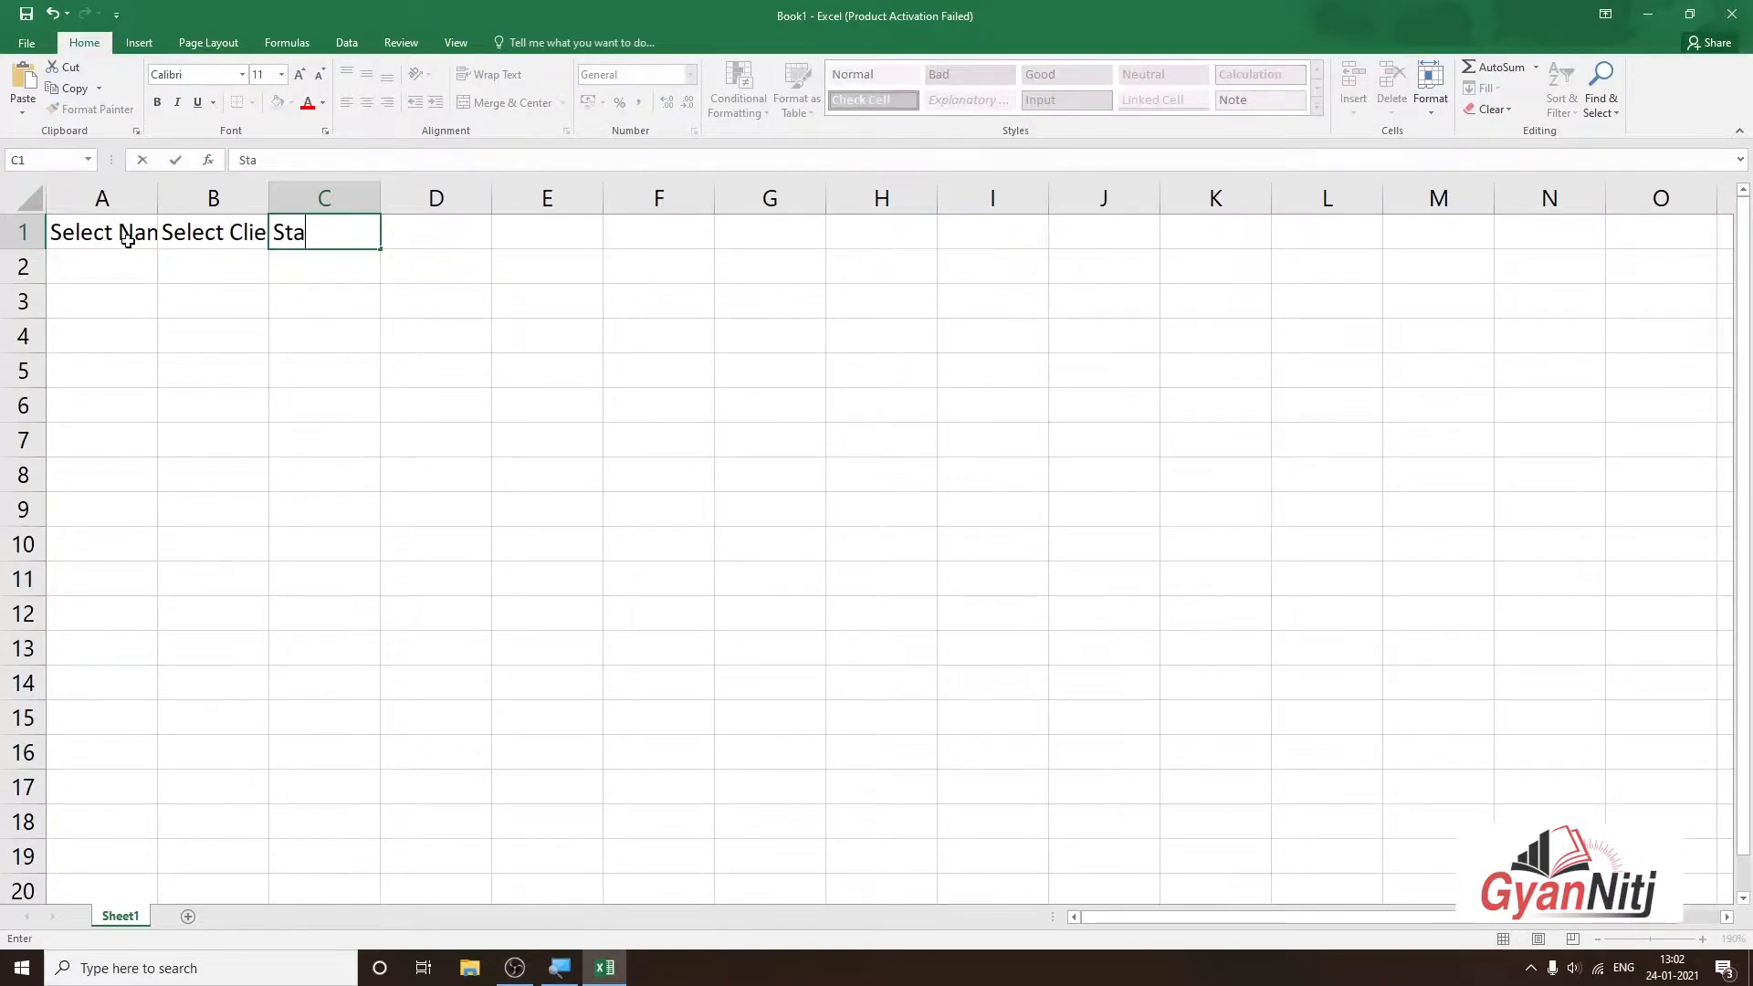
pyautogui.press('Tab')
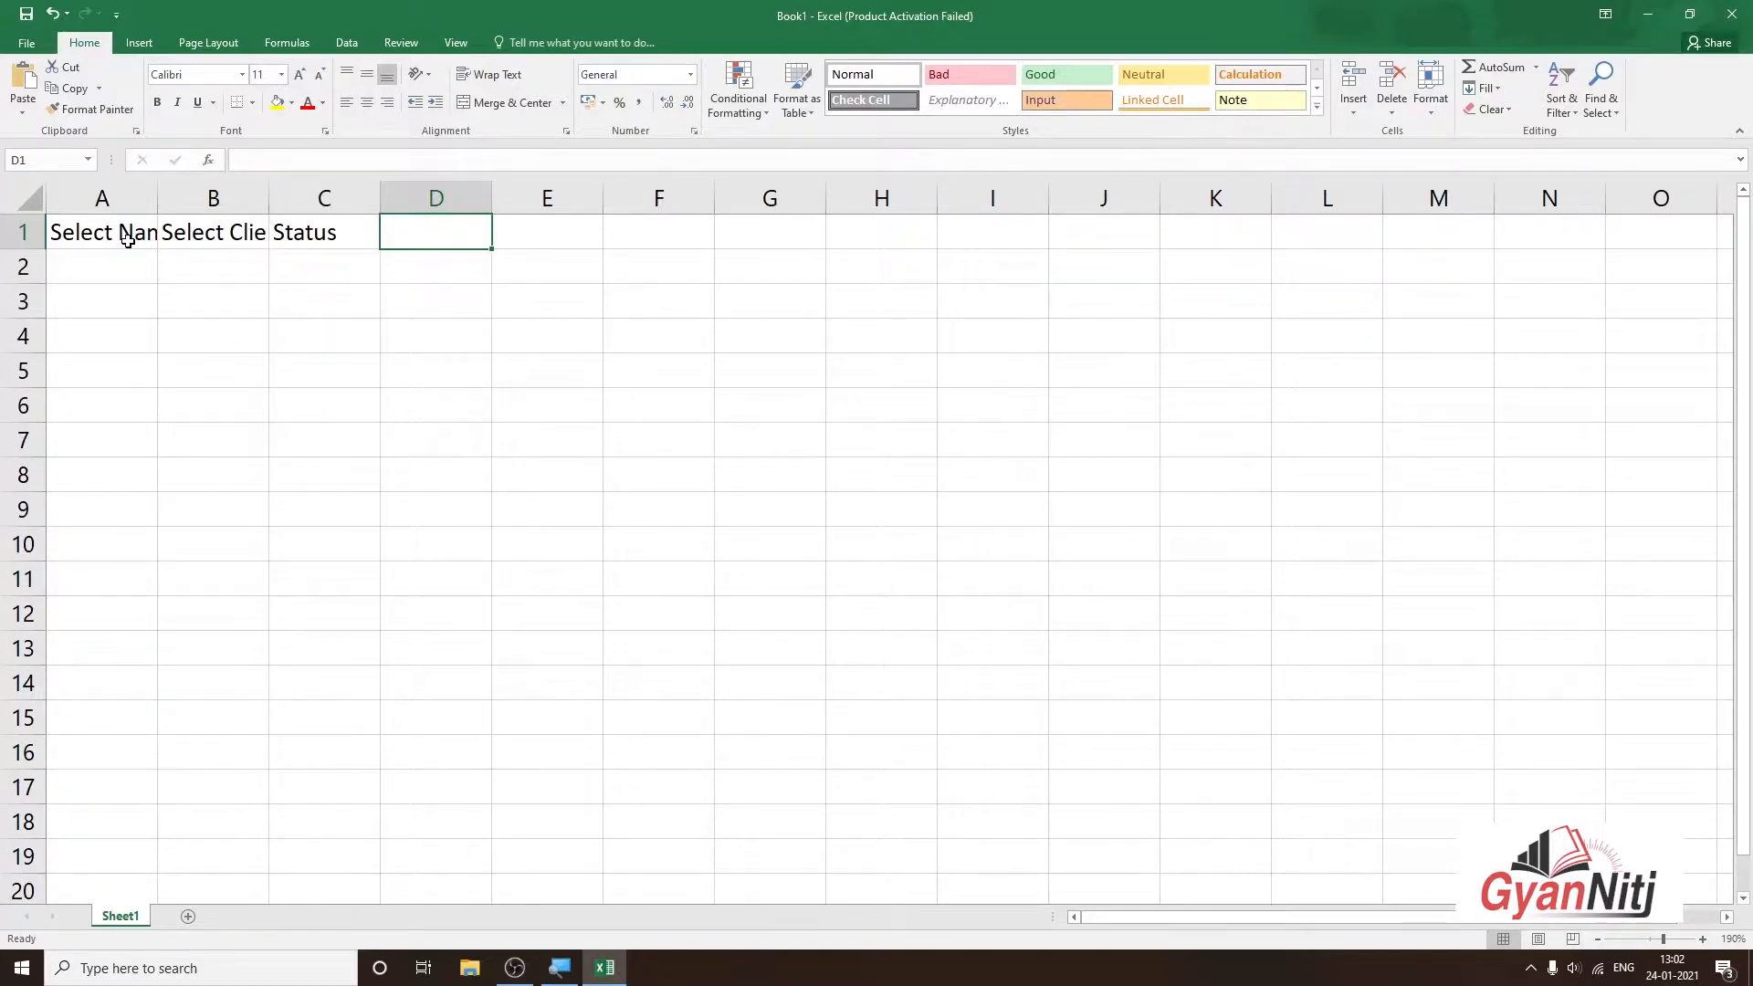
pyautogui.write('Di')
pyautogui.write('ocuments')
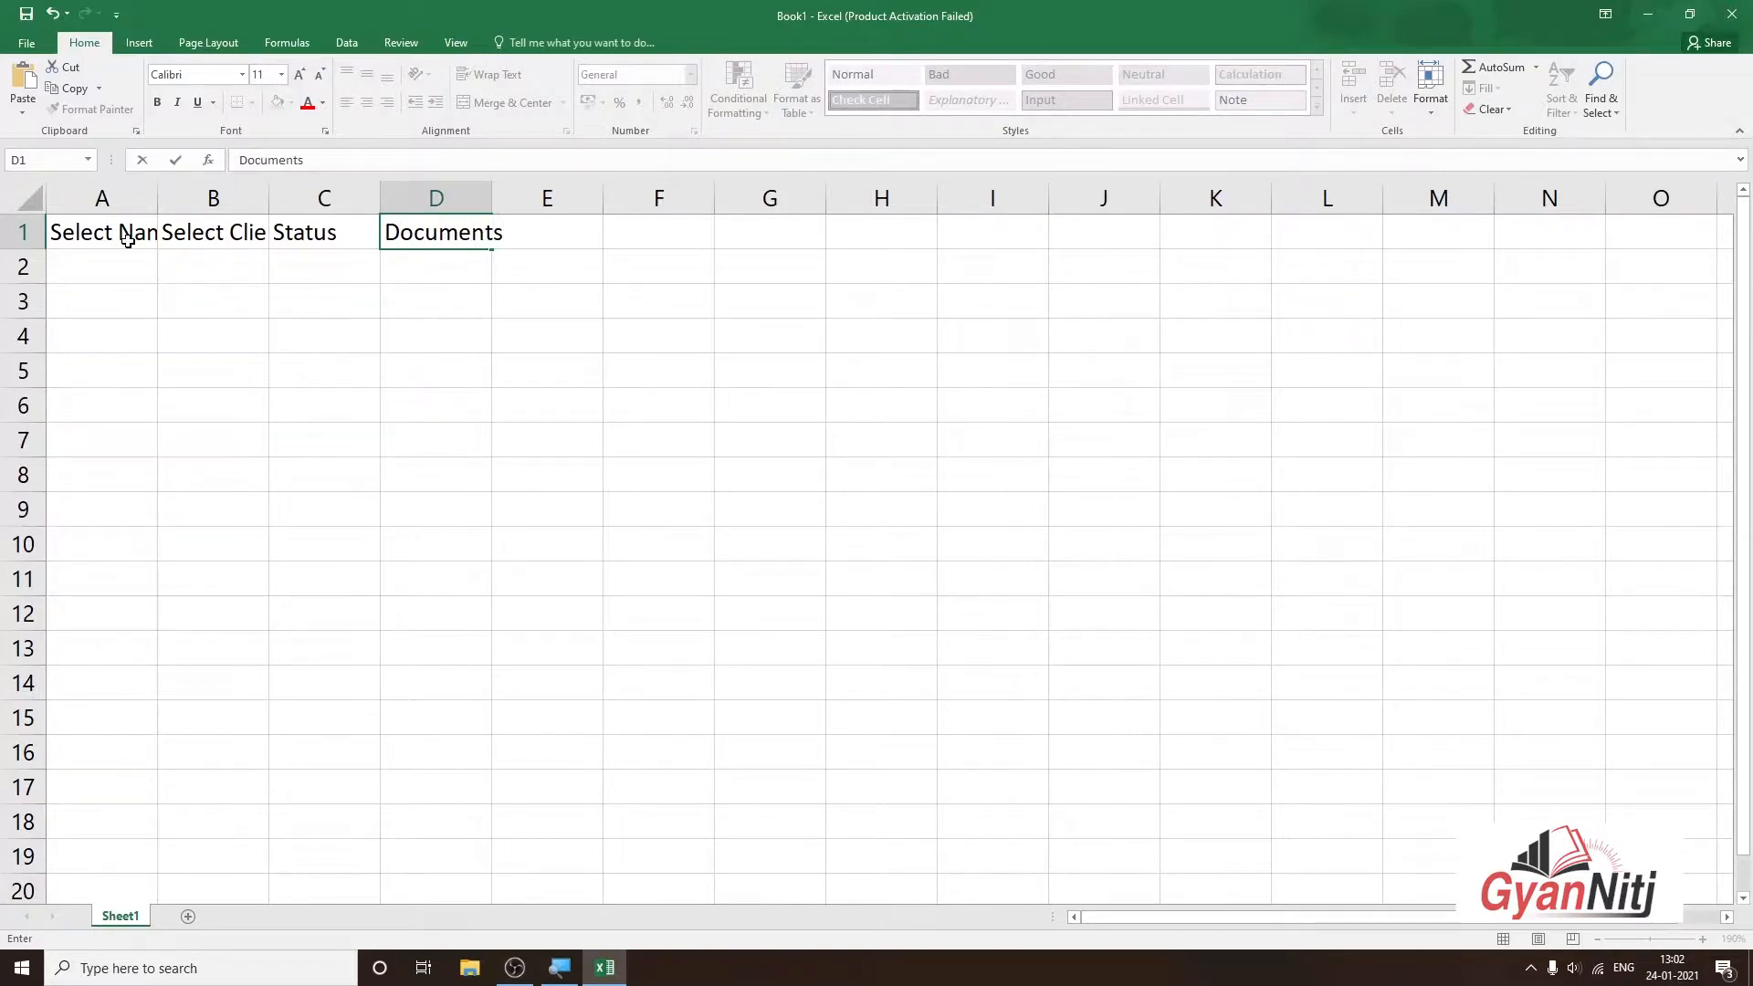
pyautogui.click(223, 383)
pyautogui.moveTo(127, 198); pyautogui.dragTo(482, 237)
pyautogui.click(368, 333)
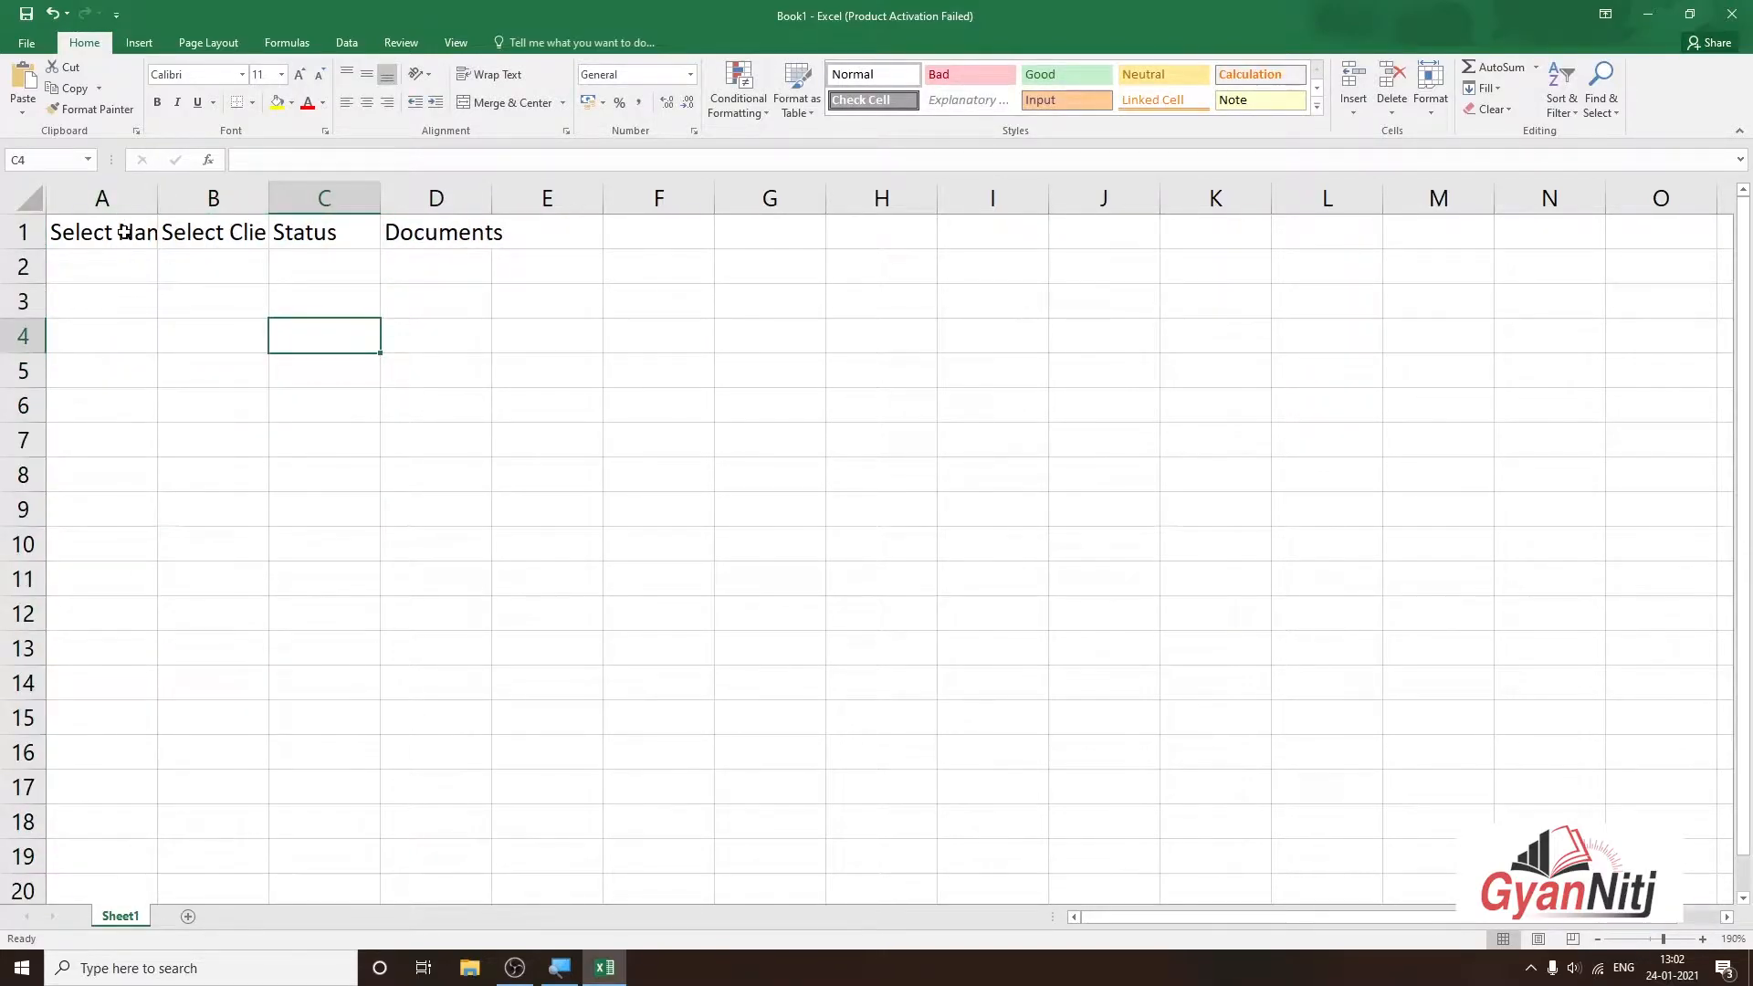
pyautogui.scroll(-1, 123, 232)
pyautogui.moveTo(128, 230); pyautogui.dragTo(400, 497)
pyautogui.click(525, 400)
pyautogui.click(84, 228)
pyautogui.moveTo(84, 228); pyautogui.dragTo(446, 225)
pyautogui.moveTo(351, 195); pyautogui.dragTo(436, 193)
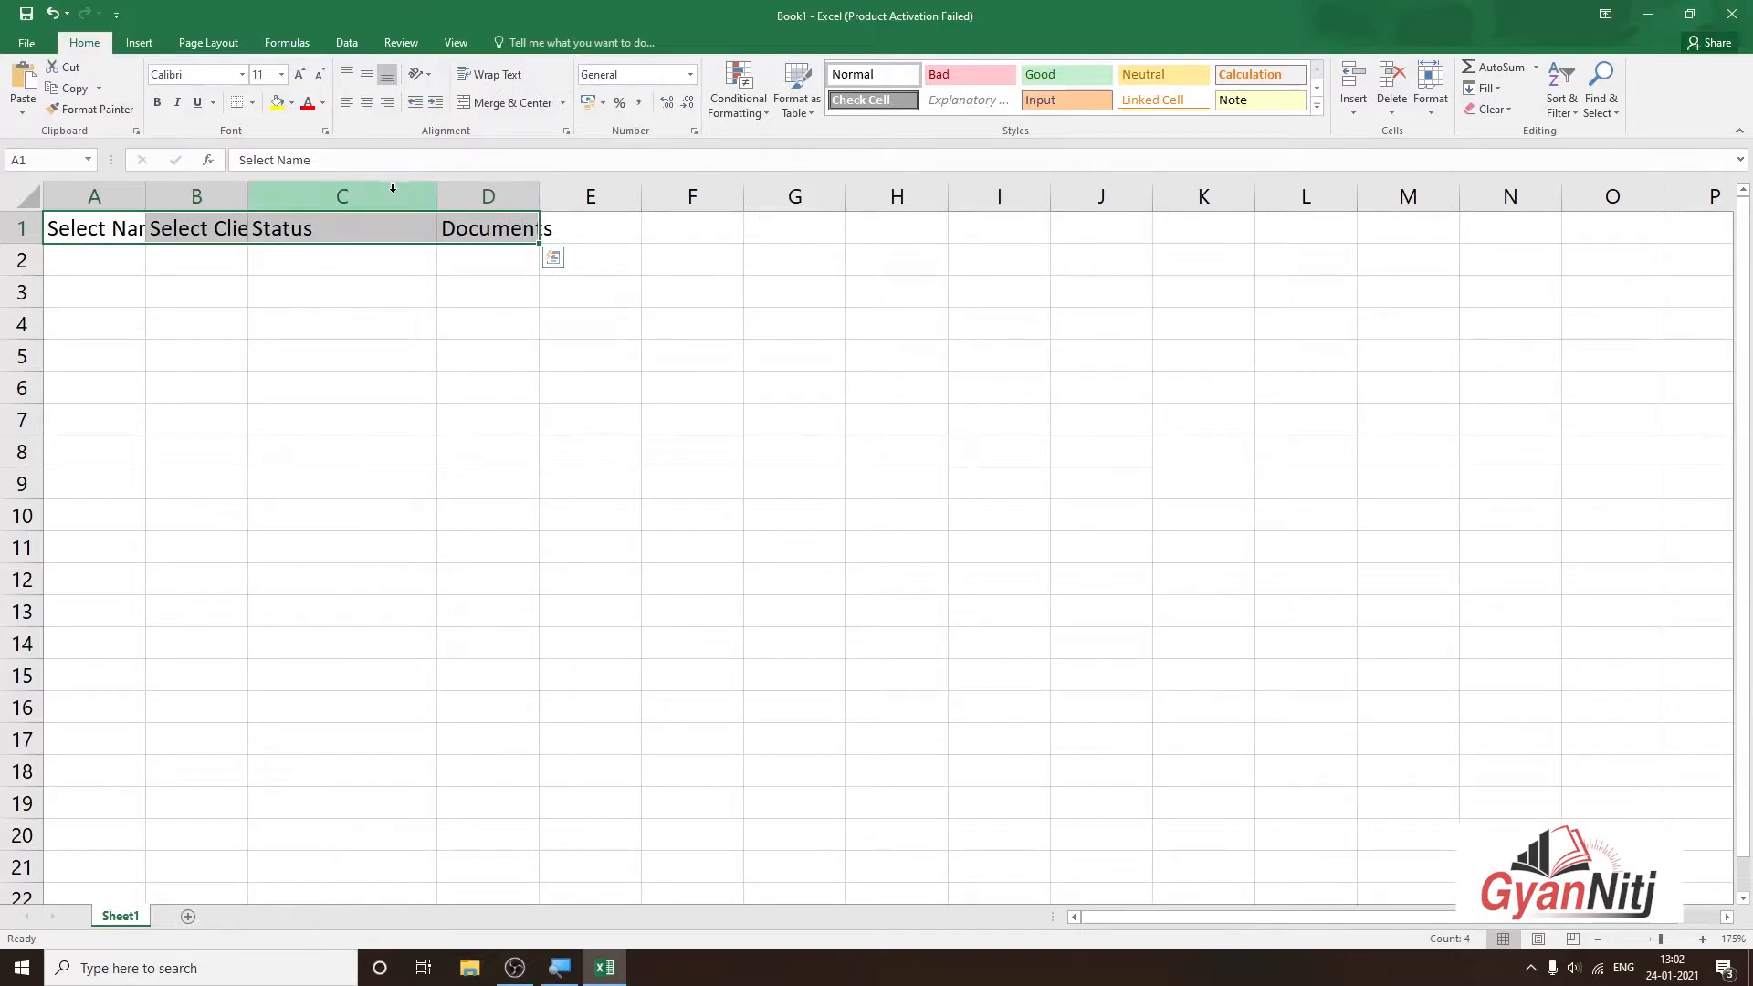
pyautogui.hotkey('ctrl', 'z')
# Widen columns A to D equally to fit their headers and make row 1 taller
pyautogui.moveTo(94, 193); pyautogui.dragTo(424, 194)
pyautogui.click(364, 345)
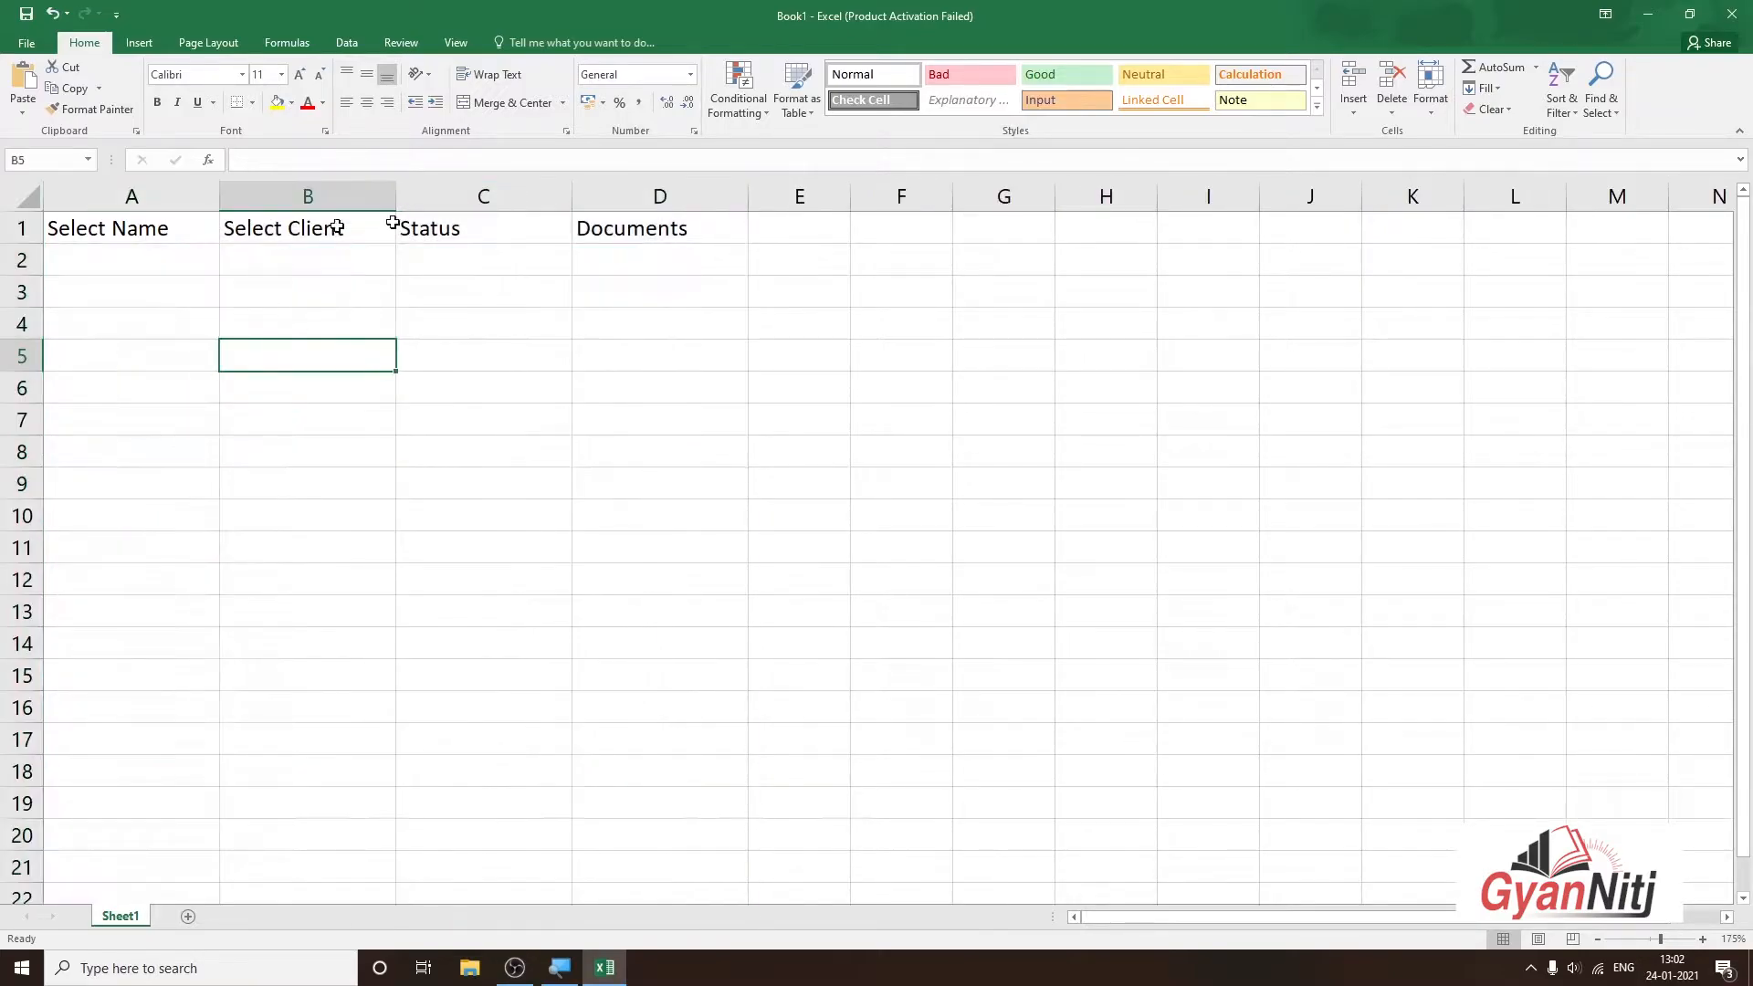
pyautogui.moveTo(20, 243); pyautogui.dragTo(19, 267)
# Increase the font size of the headers in A1:D1 to 12
pyautogui.click(112, 232)
pyautogui.moveTo(112, 232); pyautogui.dragTo(658, 239)
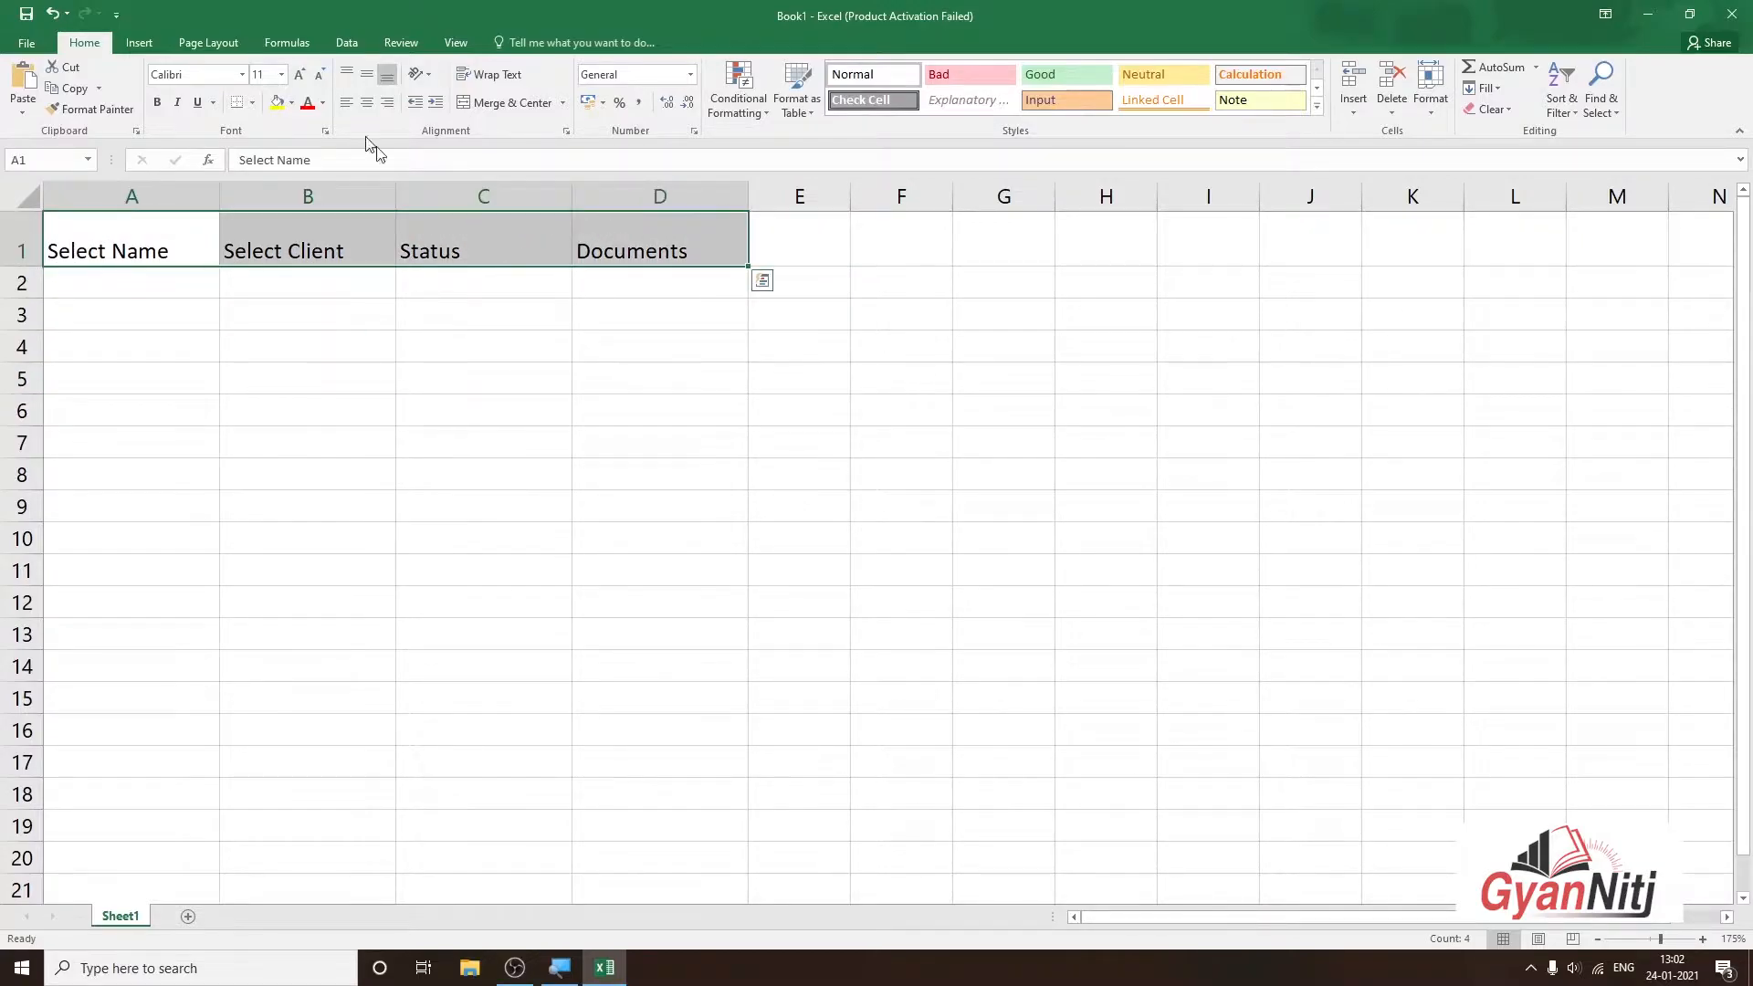
pyautogui.click(298, 74)
pyautogui.click(462, 449)
# Centre the headers in A1:D1 horizontally and align them to the middle vertically
pyautogui.moveTo(118, 235); pyautogui.dragTo(639, 251)
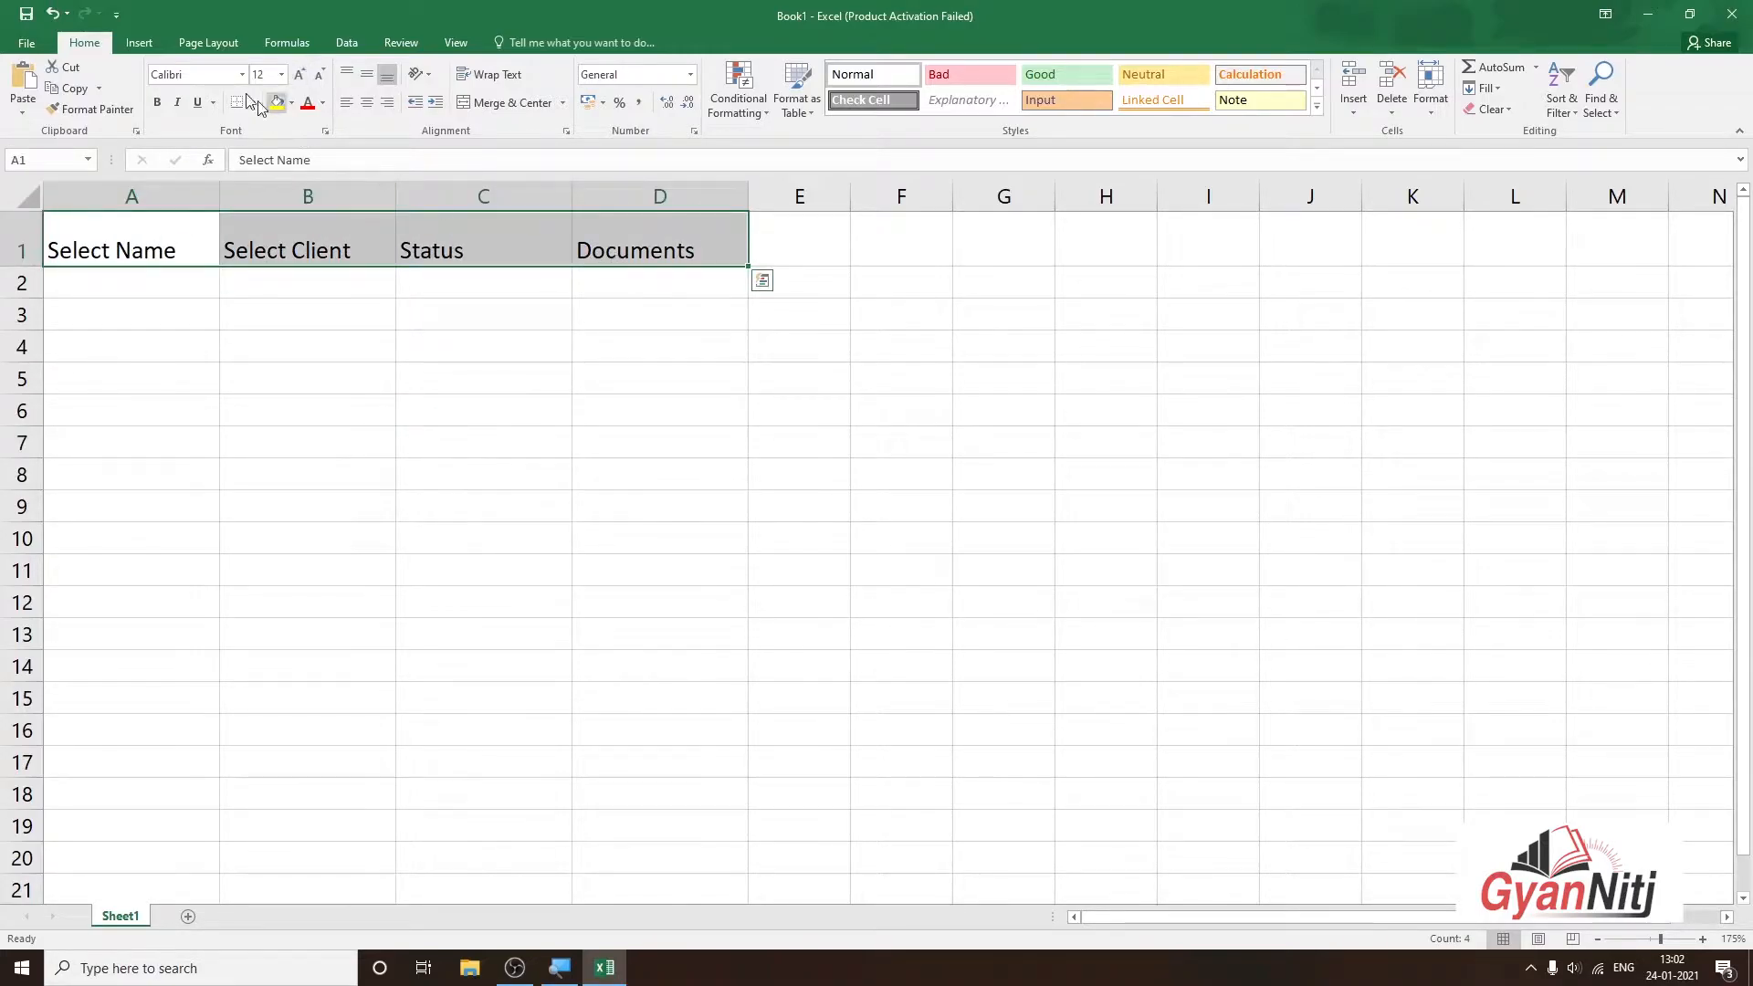
pyautogui.click(299, 74)
pyautogui.click(319, 76)
pyautogui.click(366, 75)
pyautogui.click(374, 104)
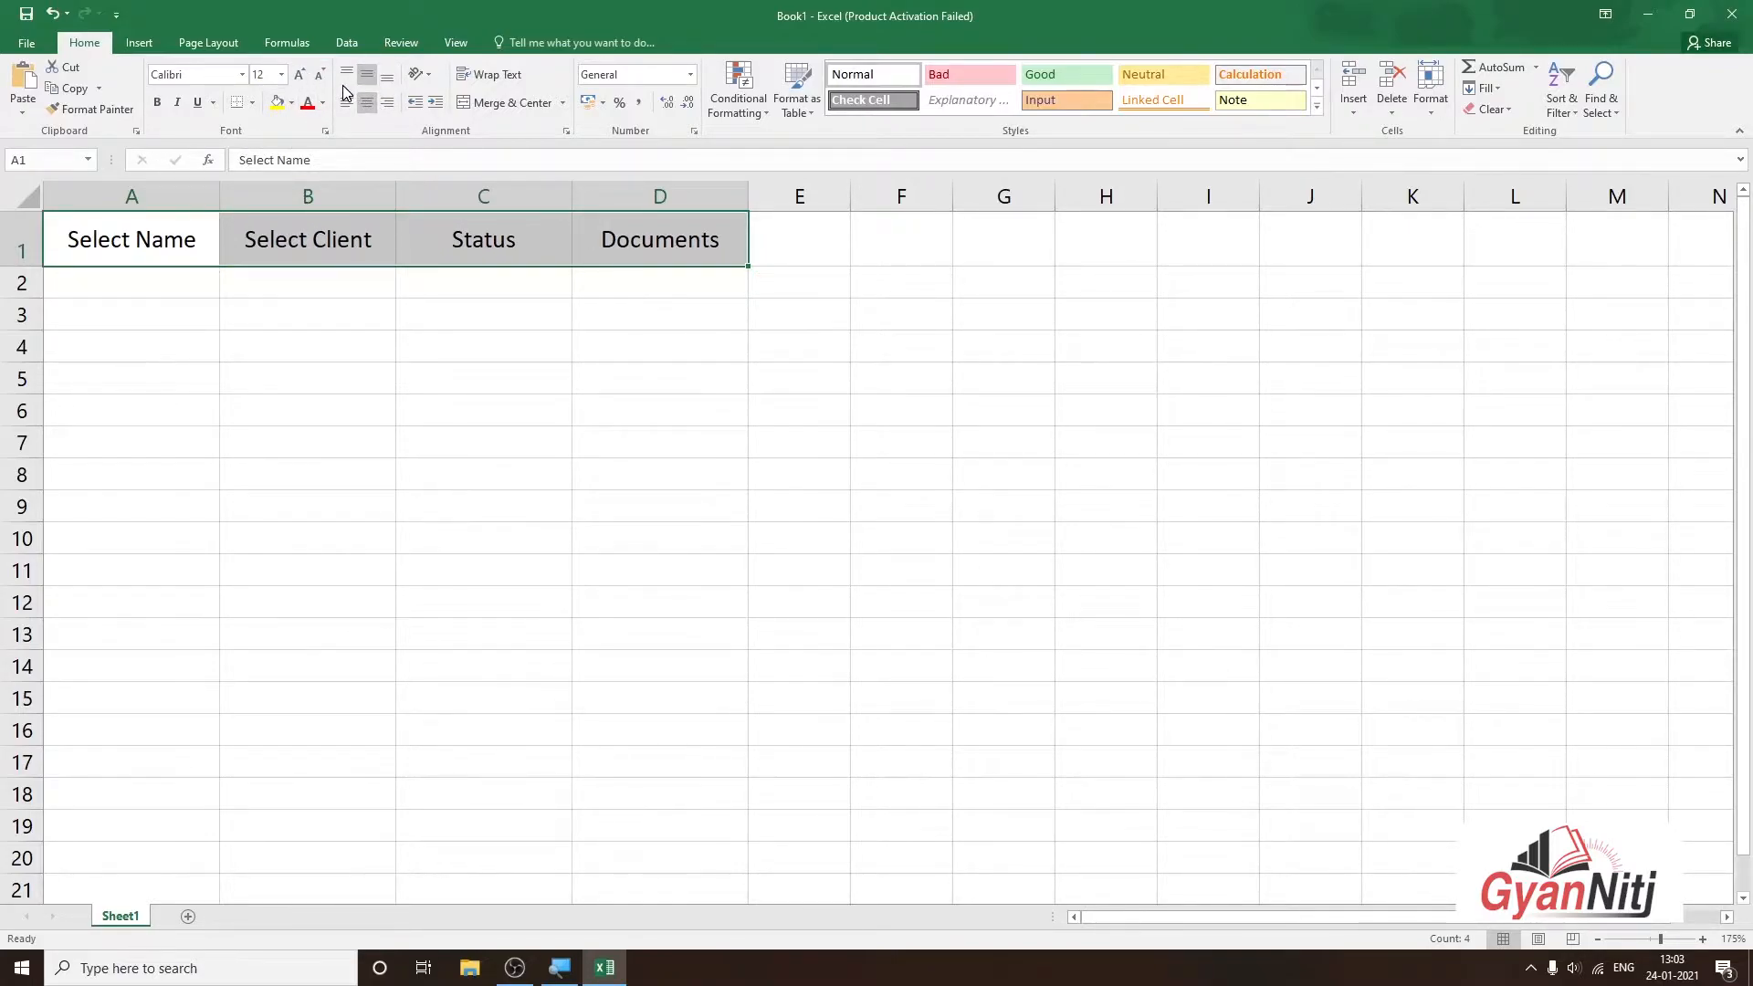
pyautogui.click(437, 372)
# Apply All Borders to the range A1:D6
pyautogui.click(73, 282)
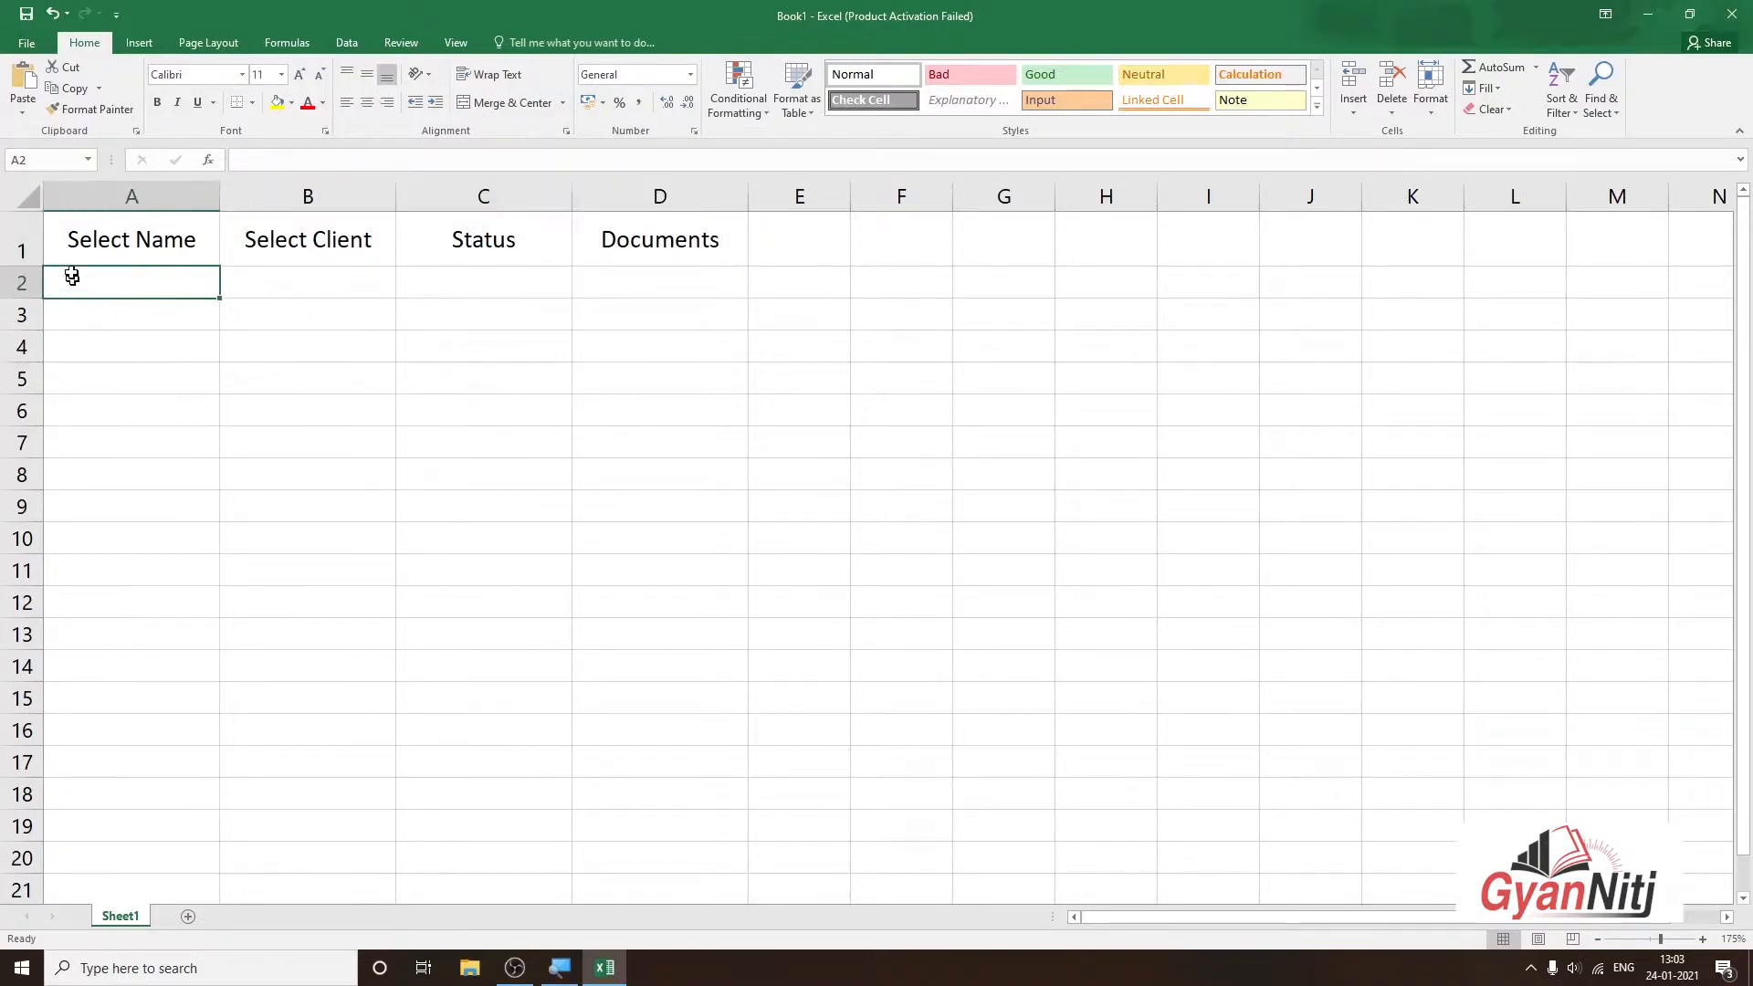
pyautogui.moveTo(73, 247); pyautogui.dragTo(673, 411)
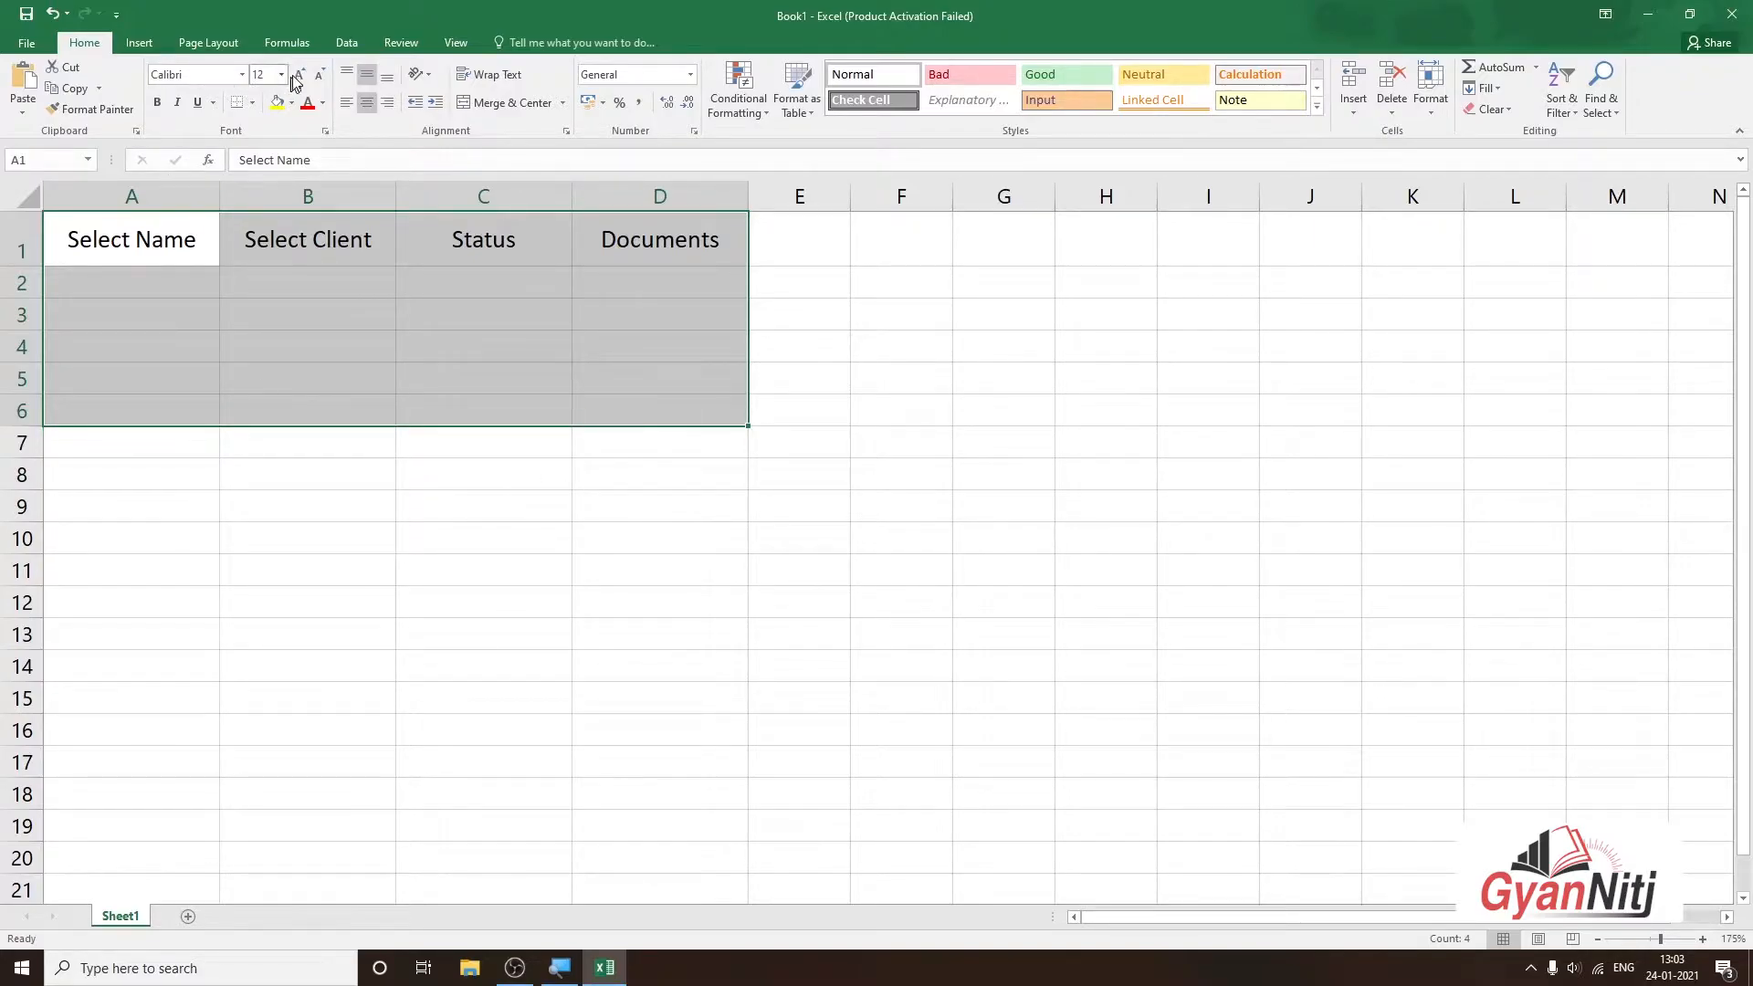
pyautogui.click(252, 102)
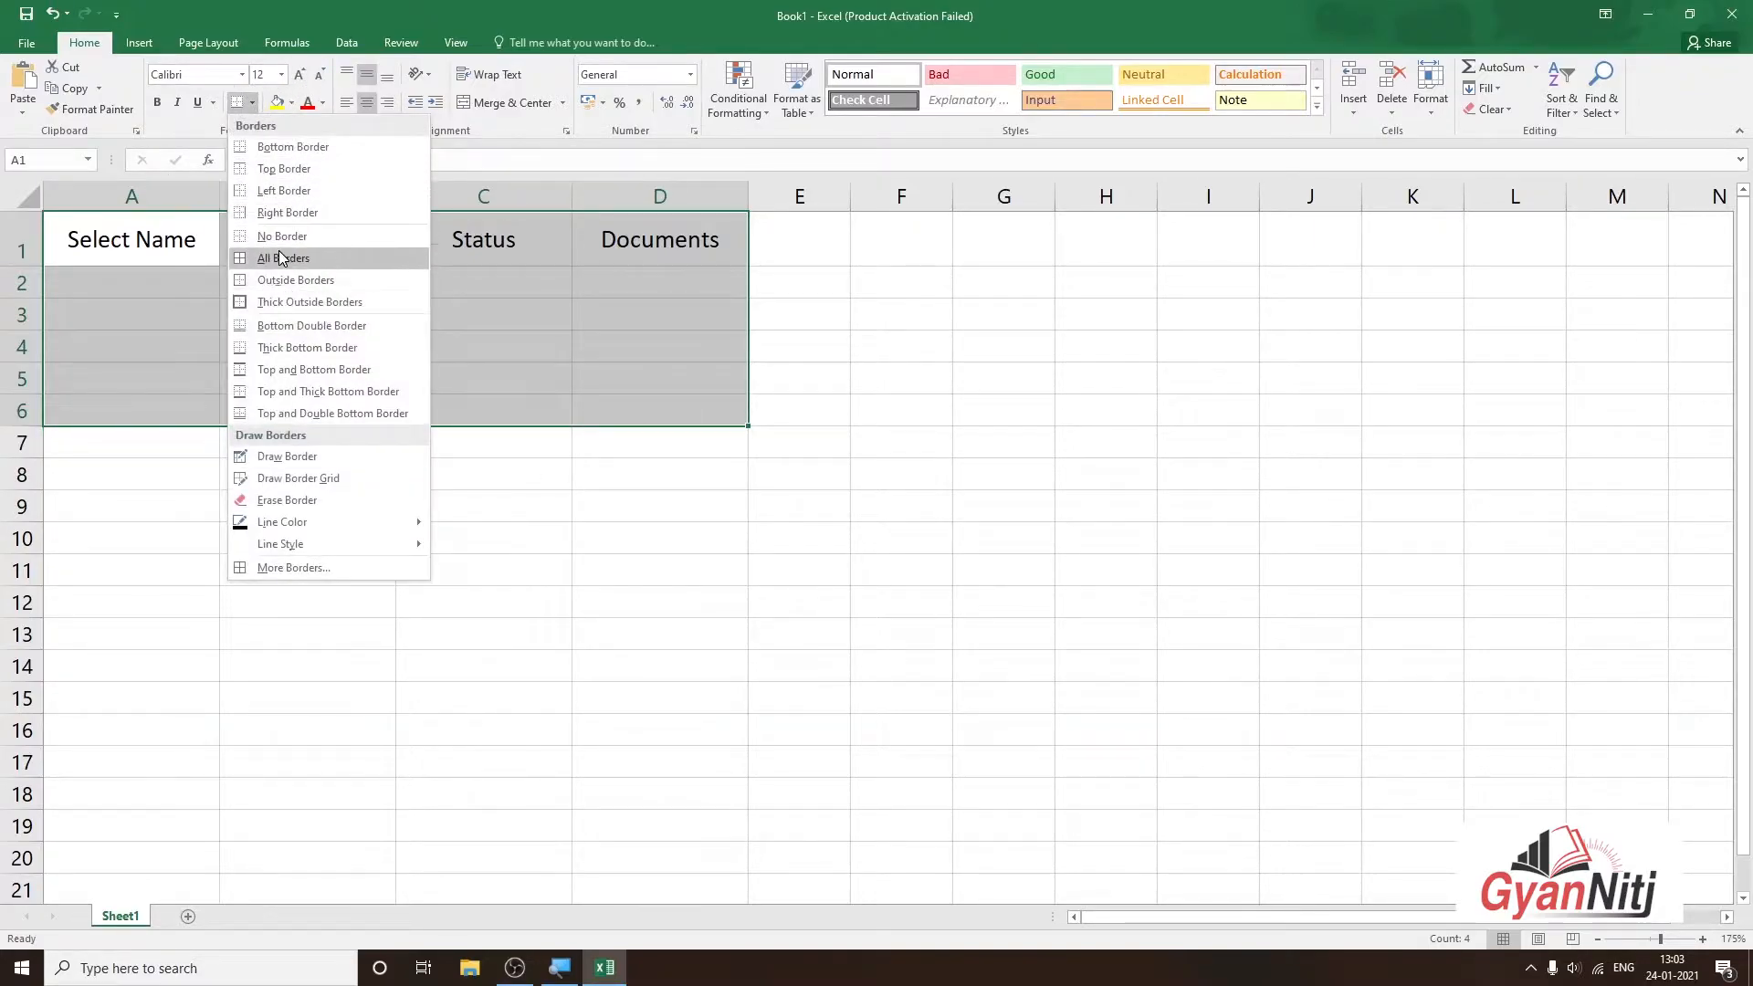
pyautogui.click(281, 252)
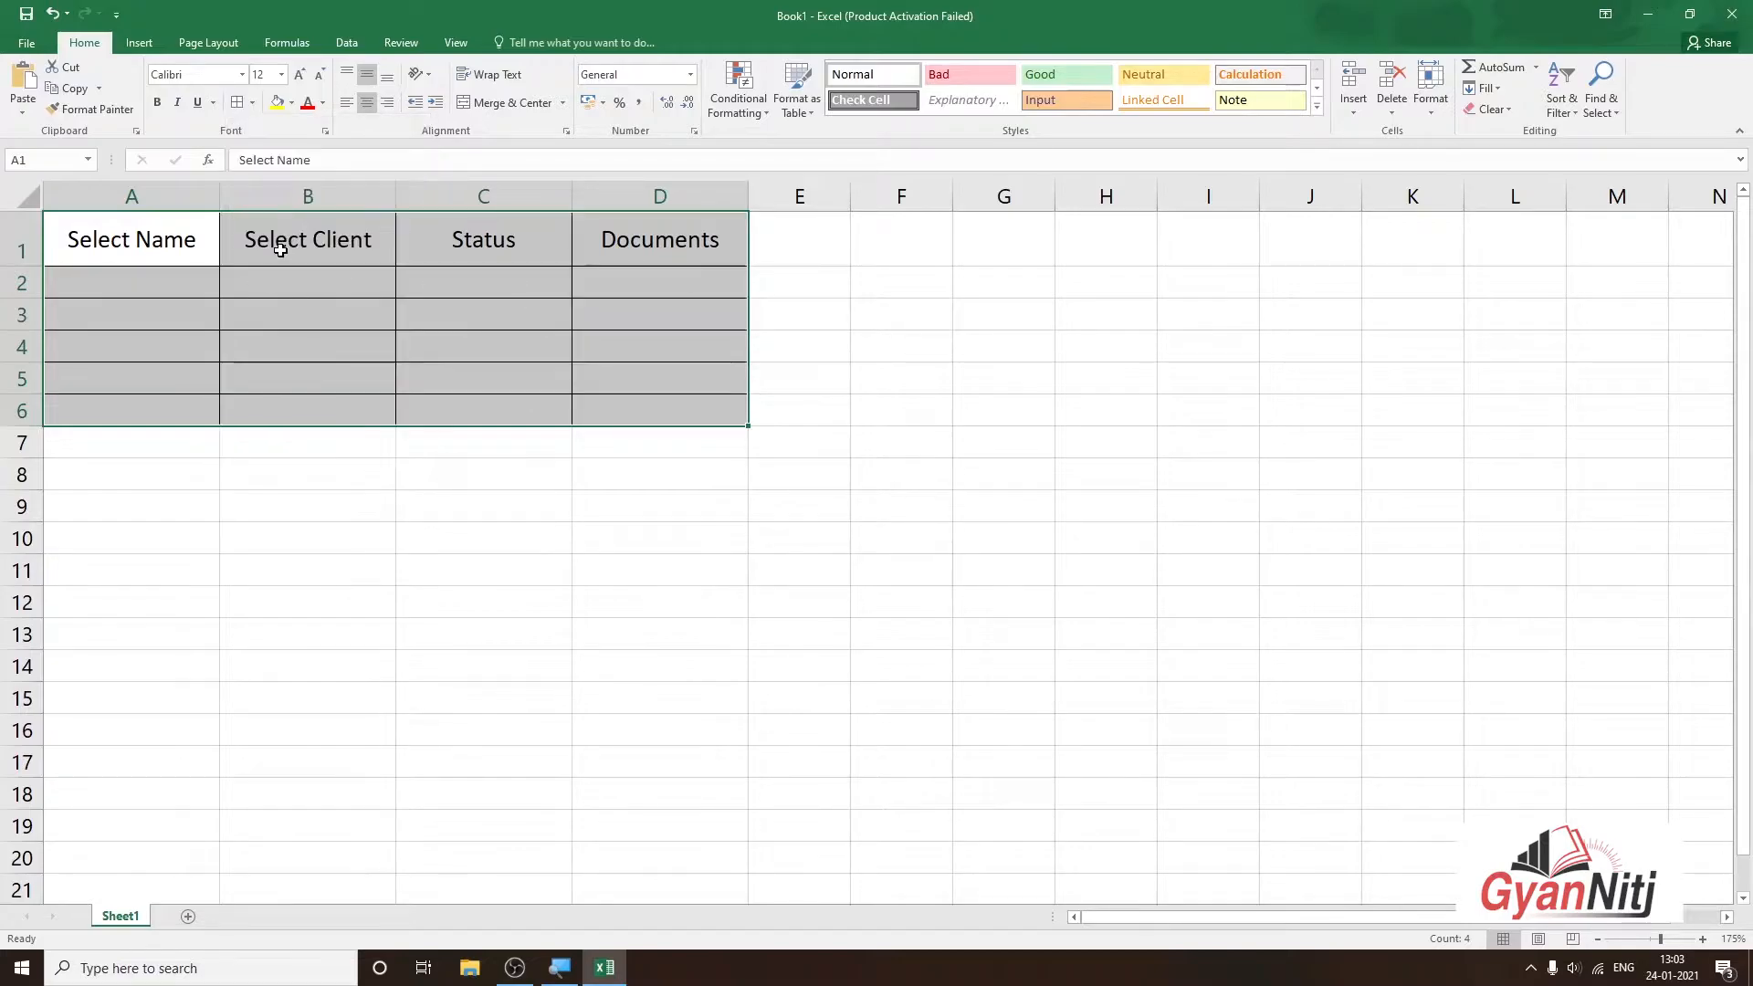
pyautogui.click(453, 483)
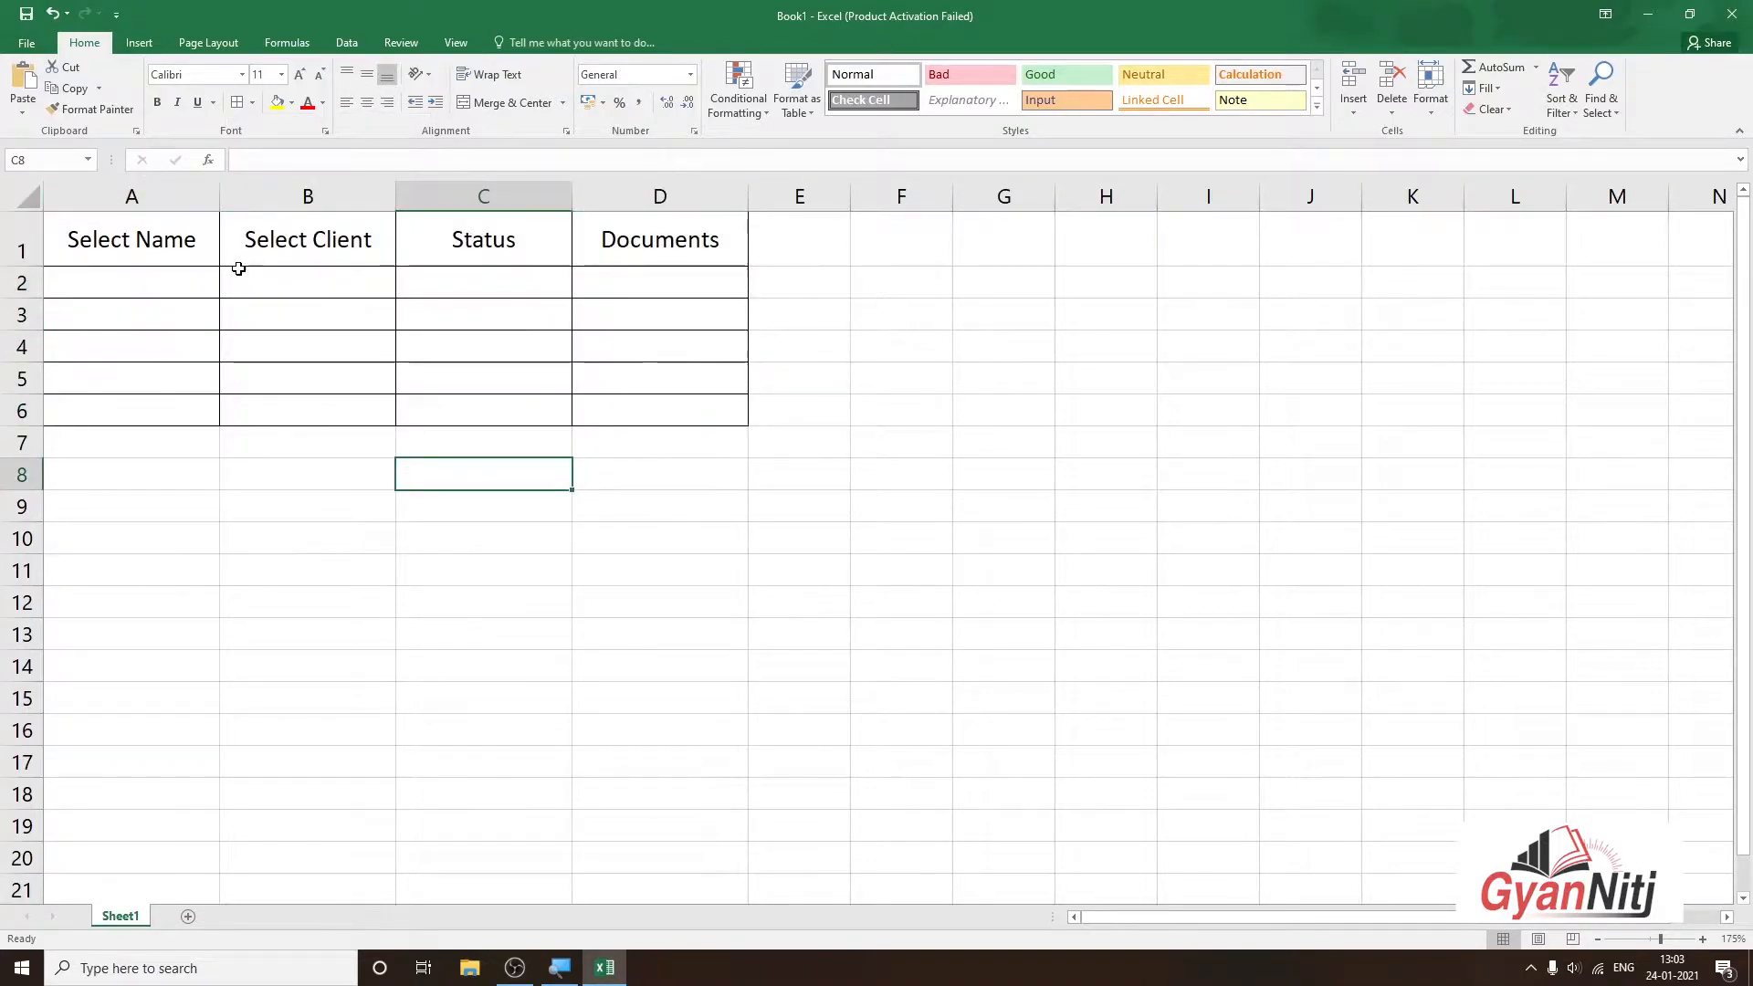
# Fill the header cells A1:D1 with dark blue and give their text a light colour
pyautogui.moveTo(184, 242); pyautogui.dragTo(684, 246)
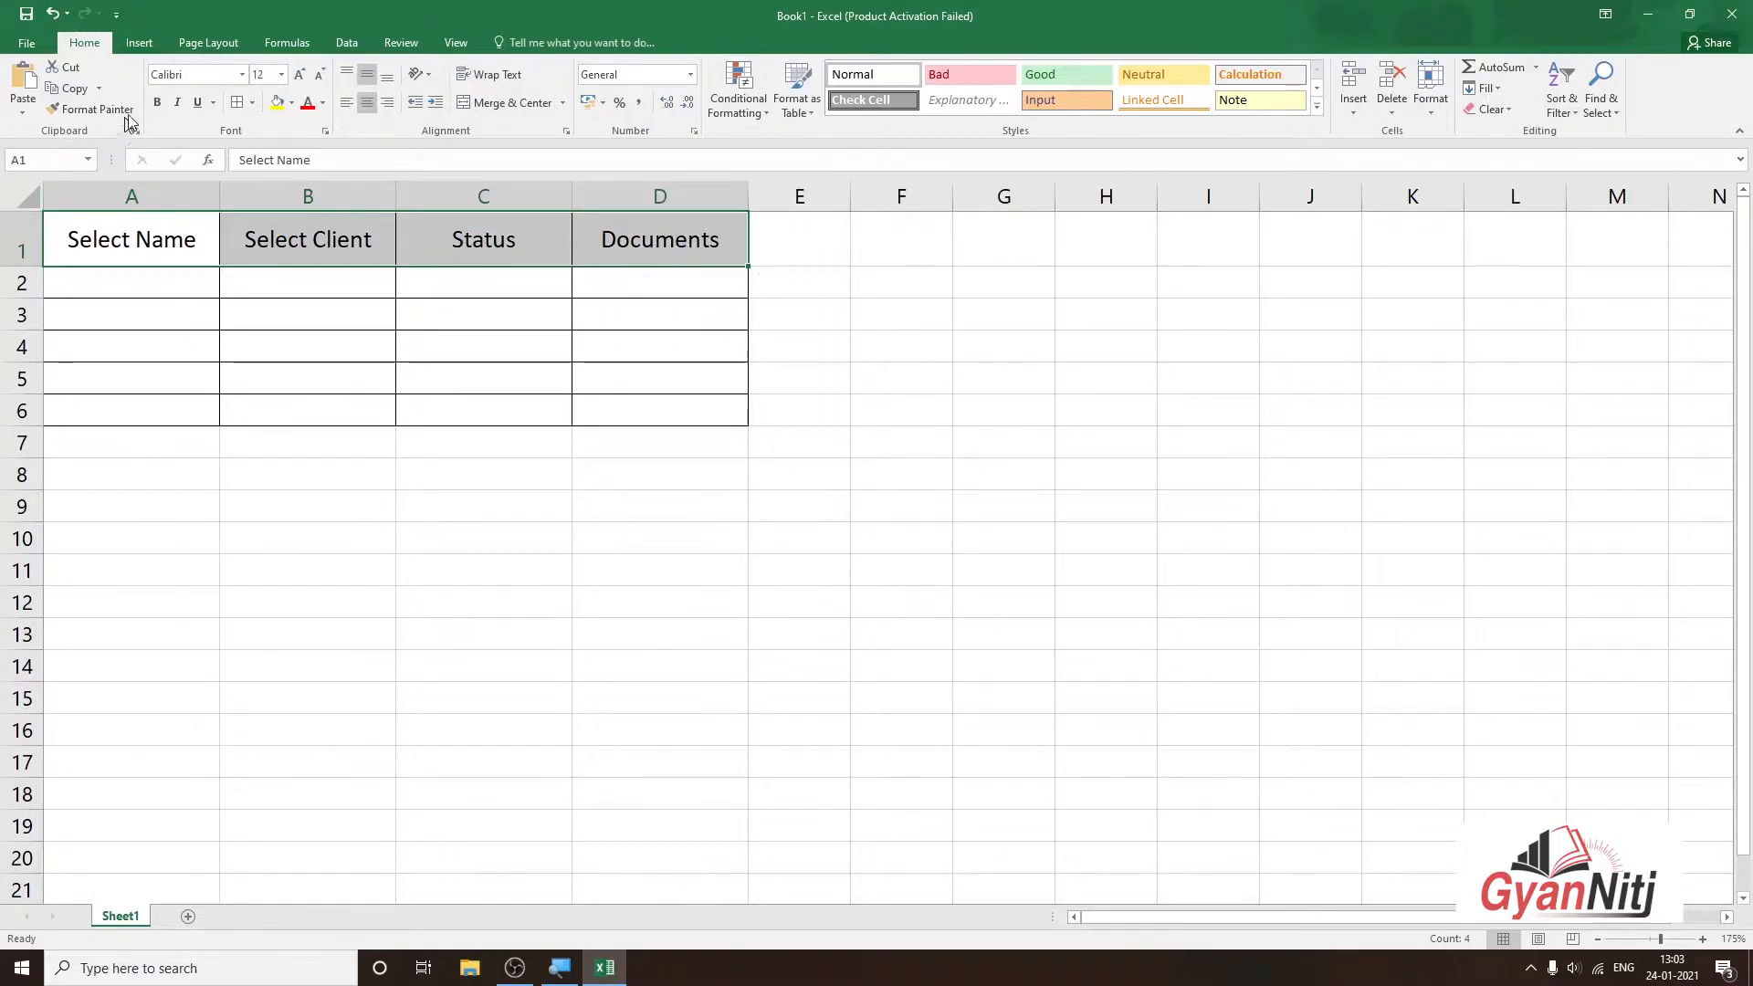
pyautogui.click(294, 103)
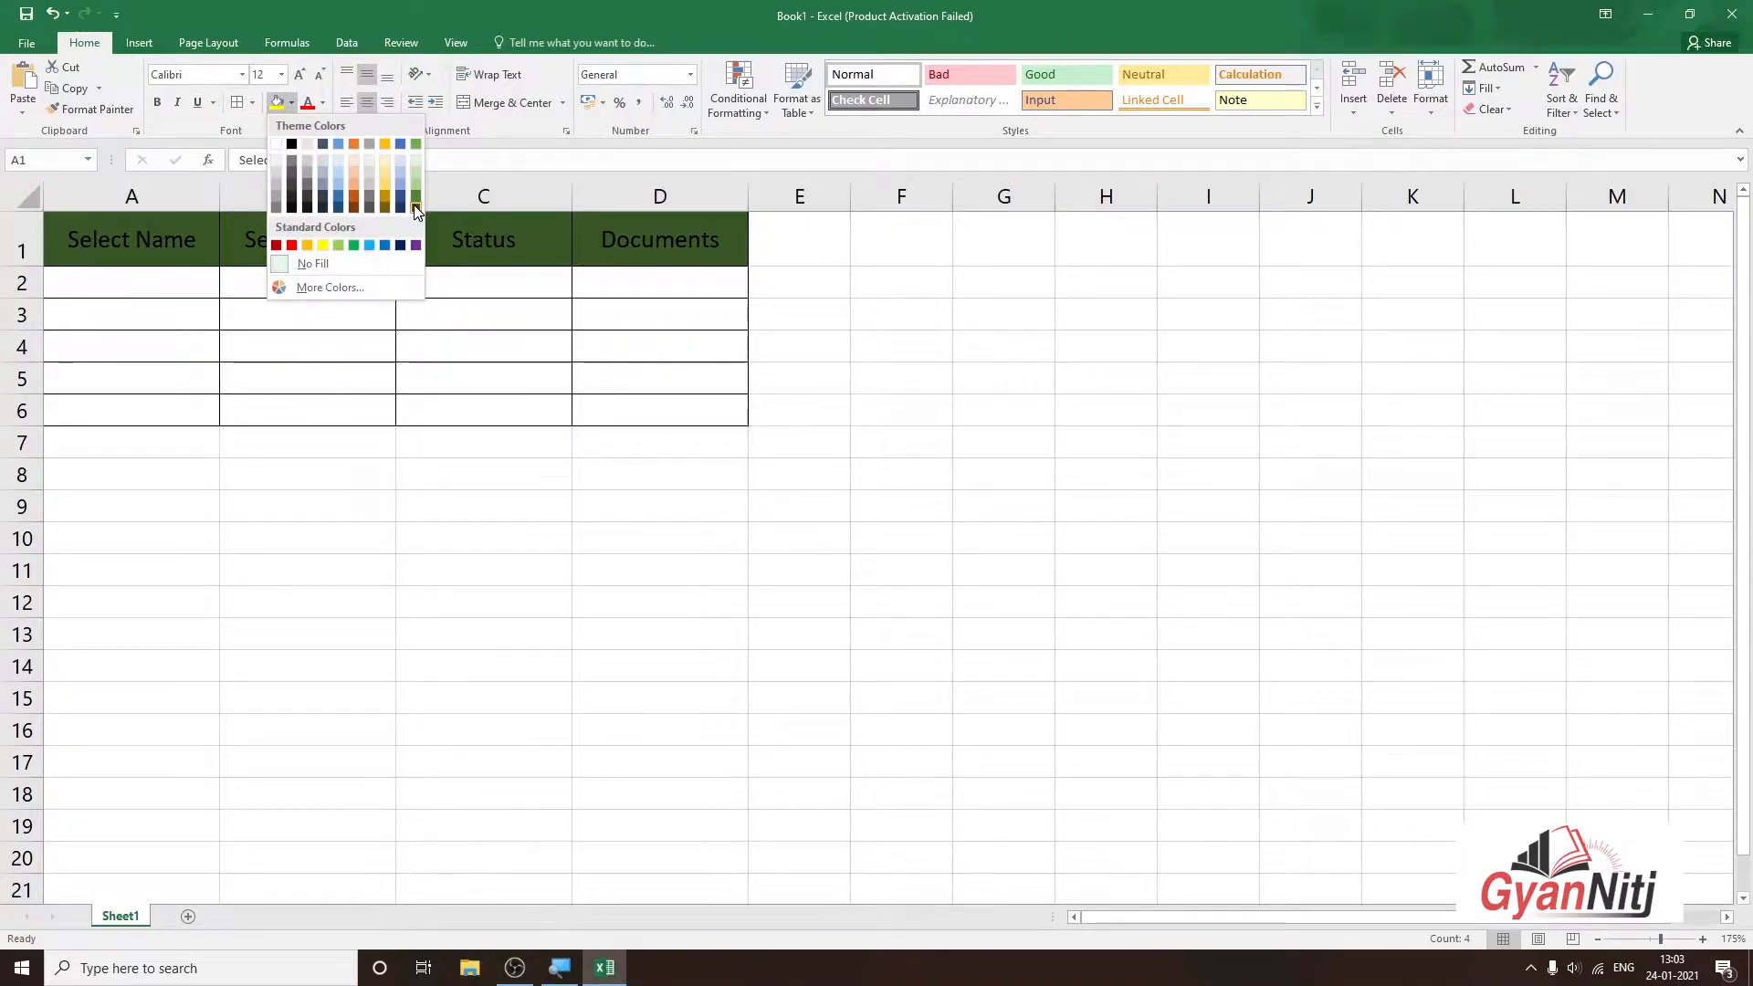
pyautogui.click(400, 244)
pyautogui.click(323, 103)
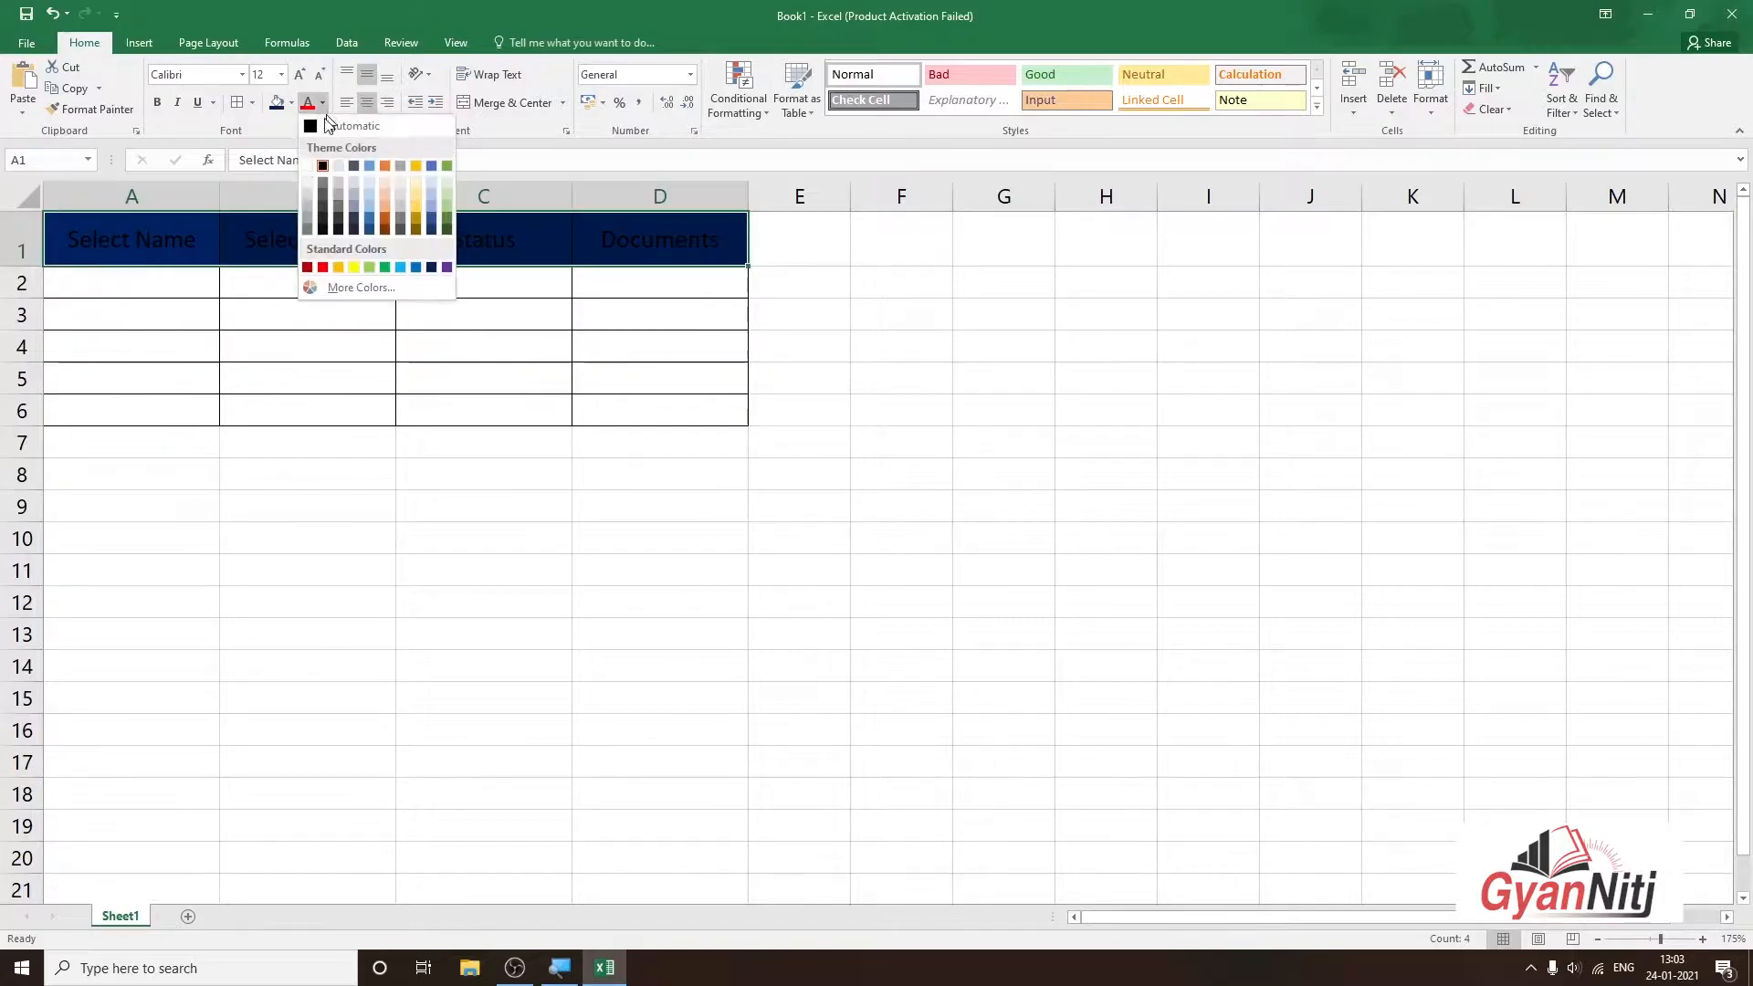
pyautogui.click(338, 165)
pyautogui.click(379, 307)
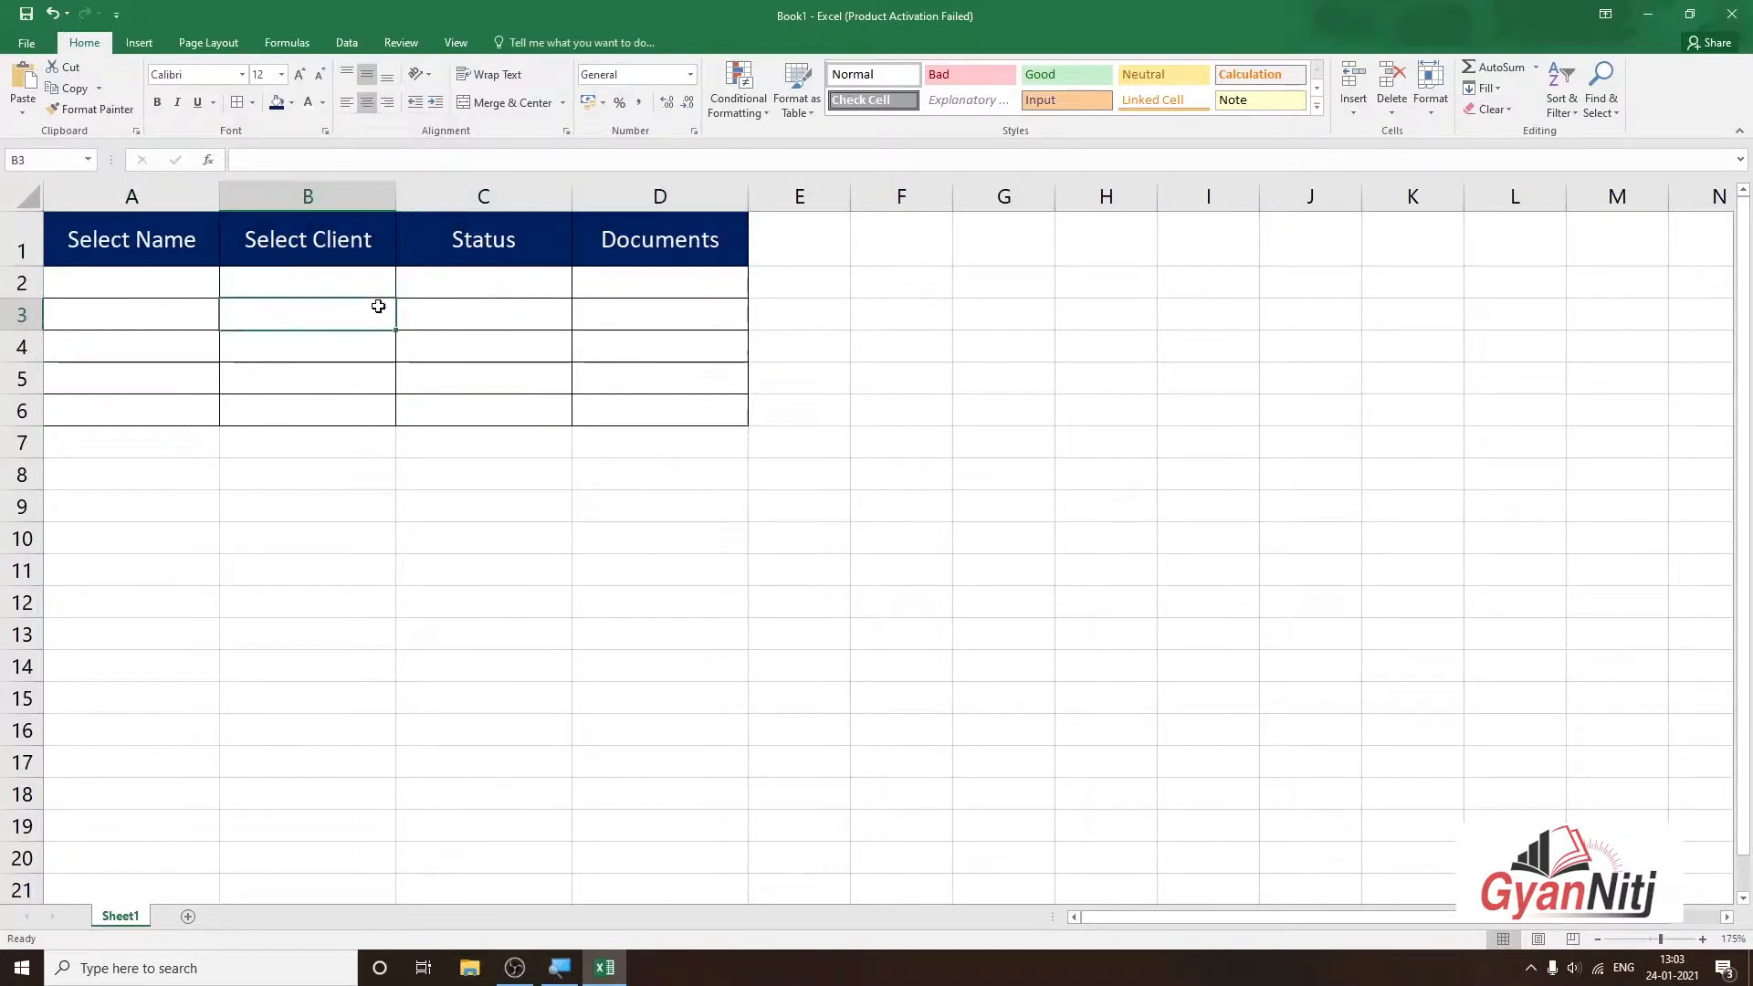
pyautogui.click(136, 284)
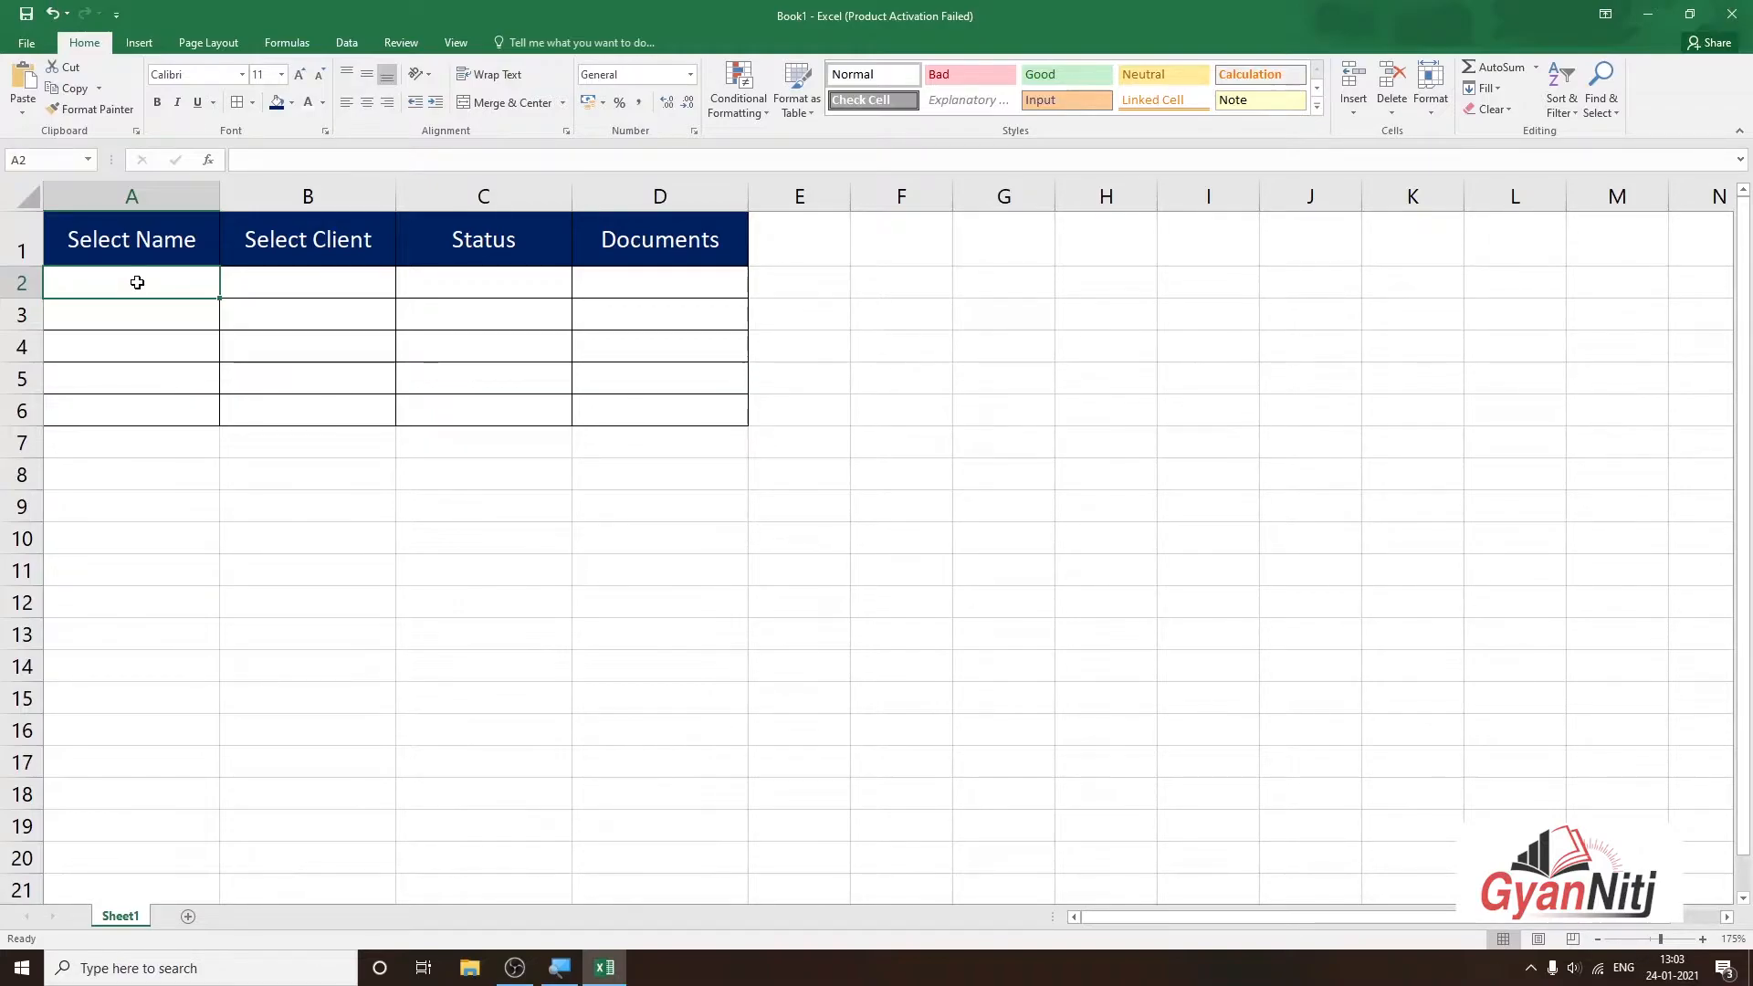
pyautogui.write('J')
pyautogui.press('Return')
pyautogui.write('uy')
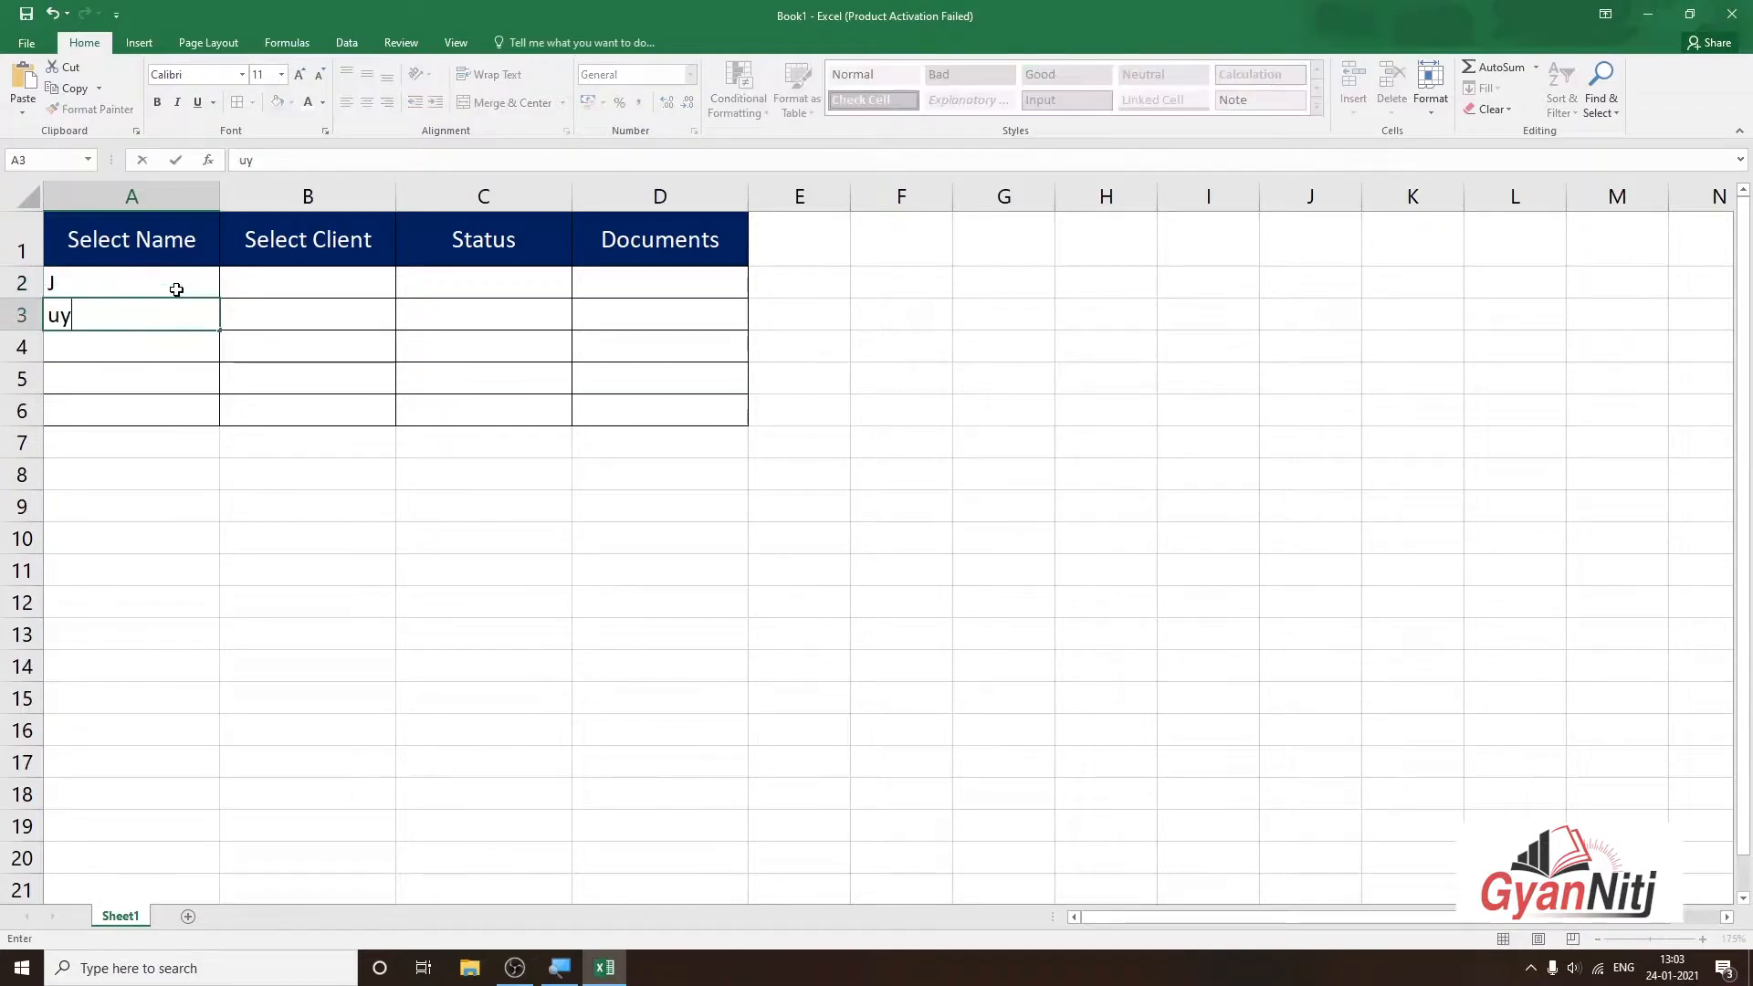
pyautogui.press('BackSpace')
pyautogui.press('BackSpace')
pyautogui.press('BackSpace')
pyautogui.press('Escape')
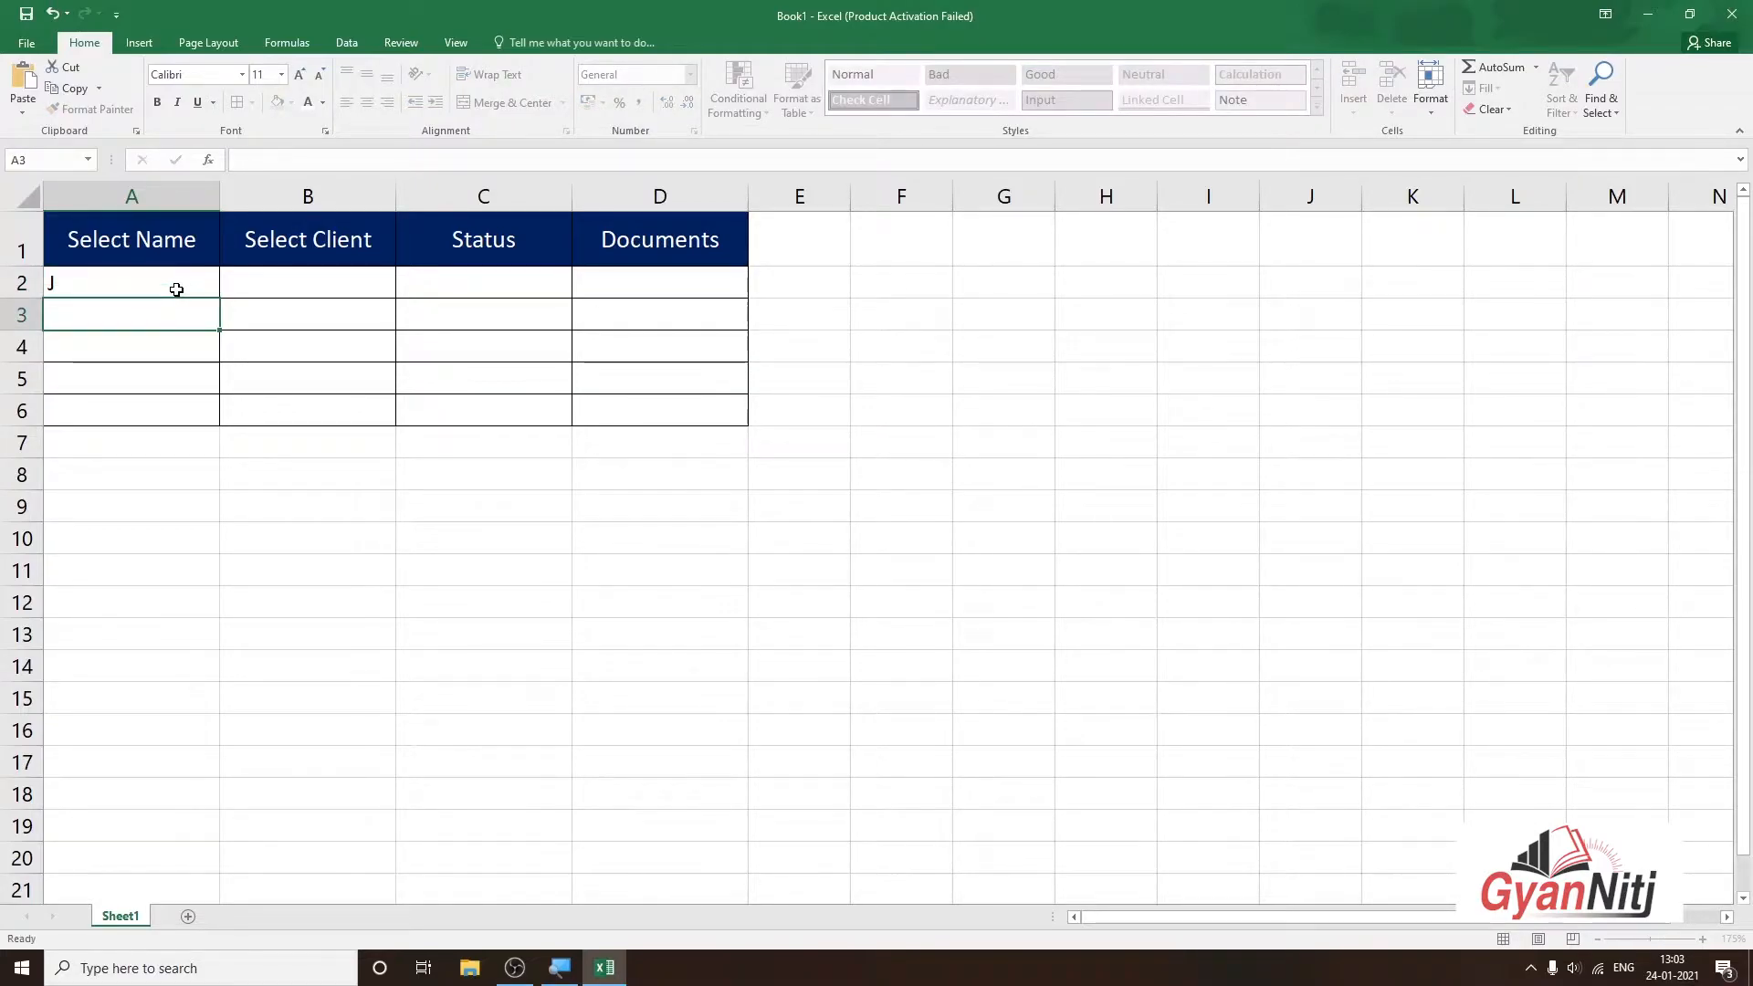
# Enter the first two people's names in A2 and A3 under Select Name
pyautogui.click(176, 289)
pyautogui.write('Kunal')
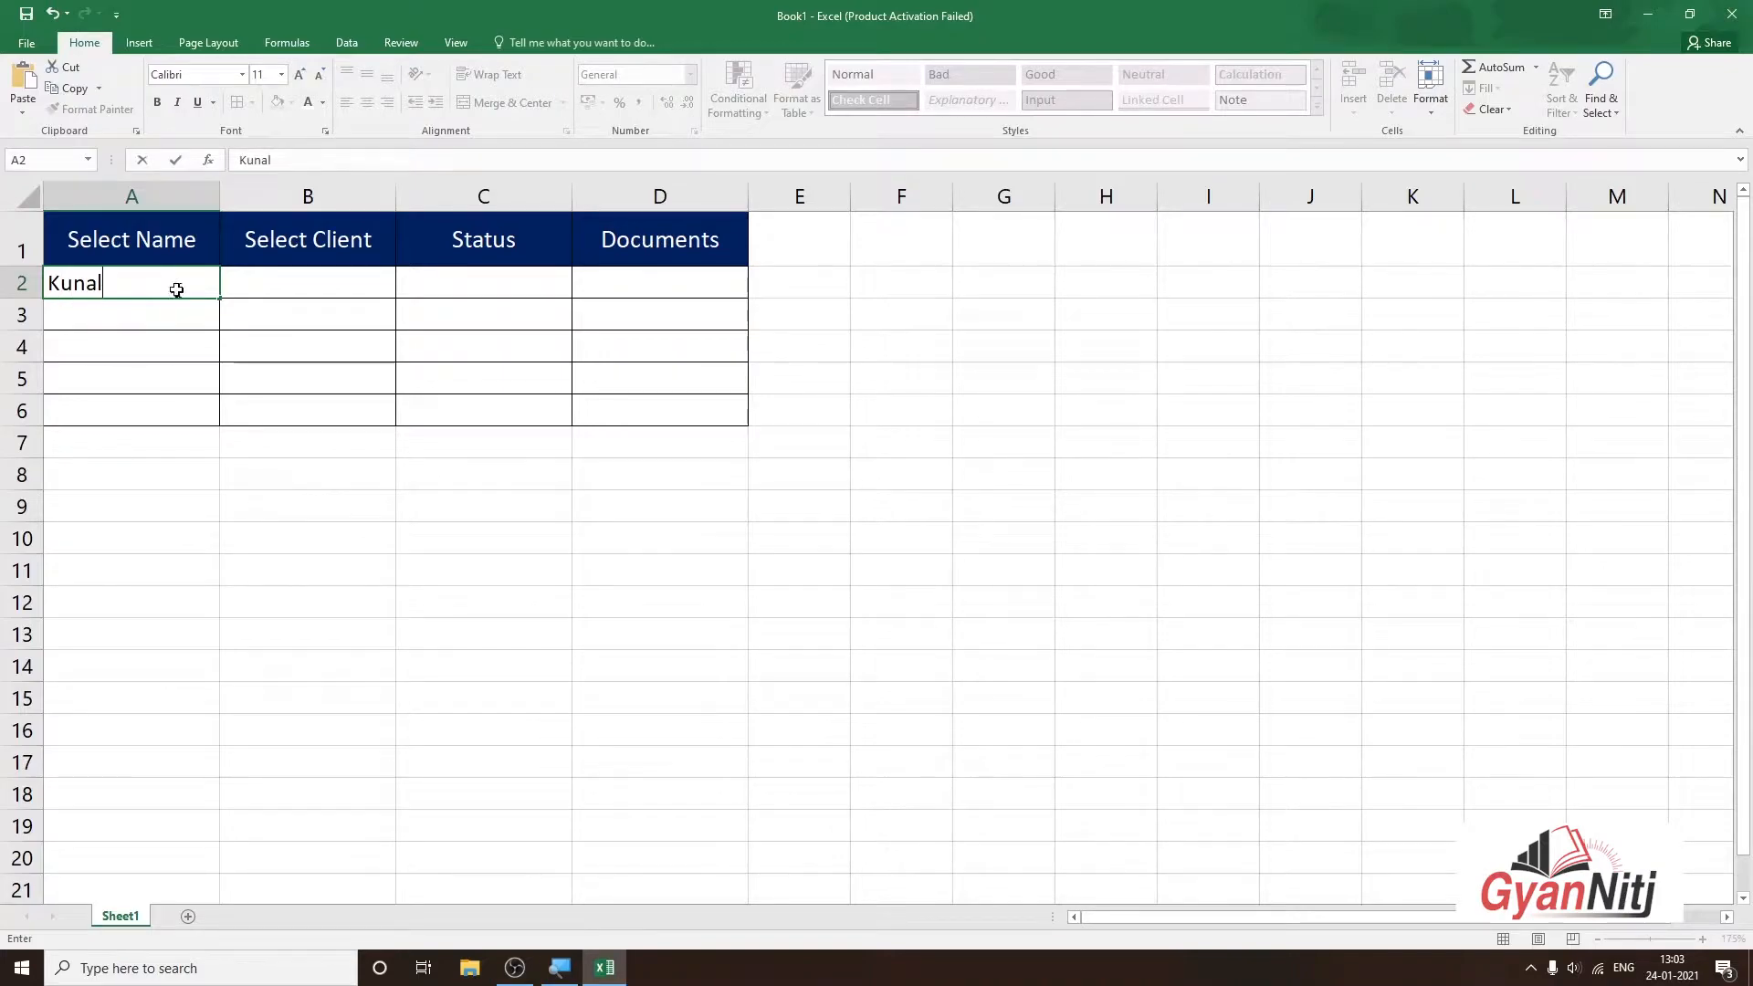
pyautogui.press('Return')
pyautogui.write('Mu')
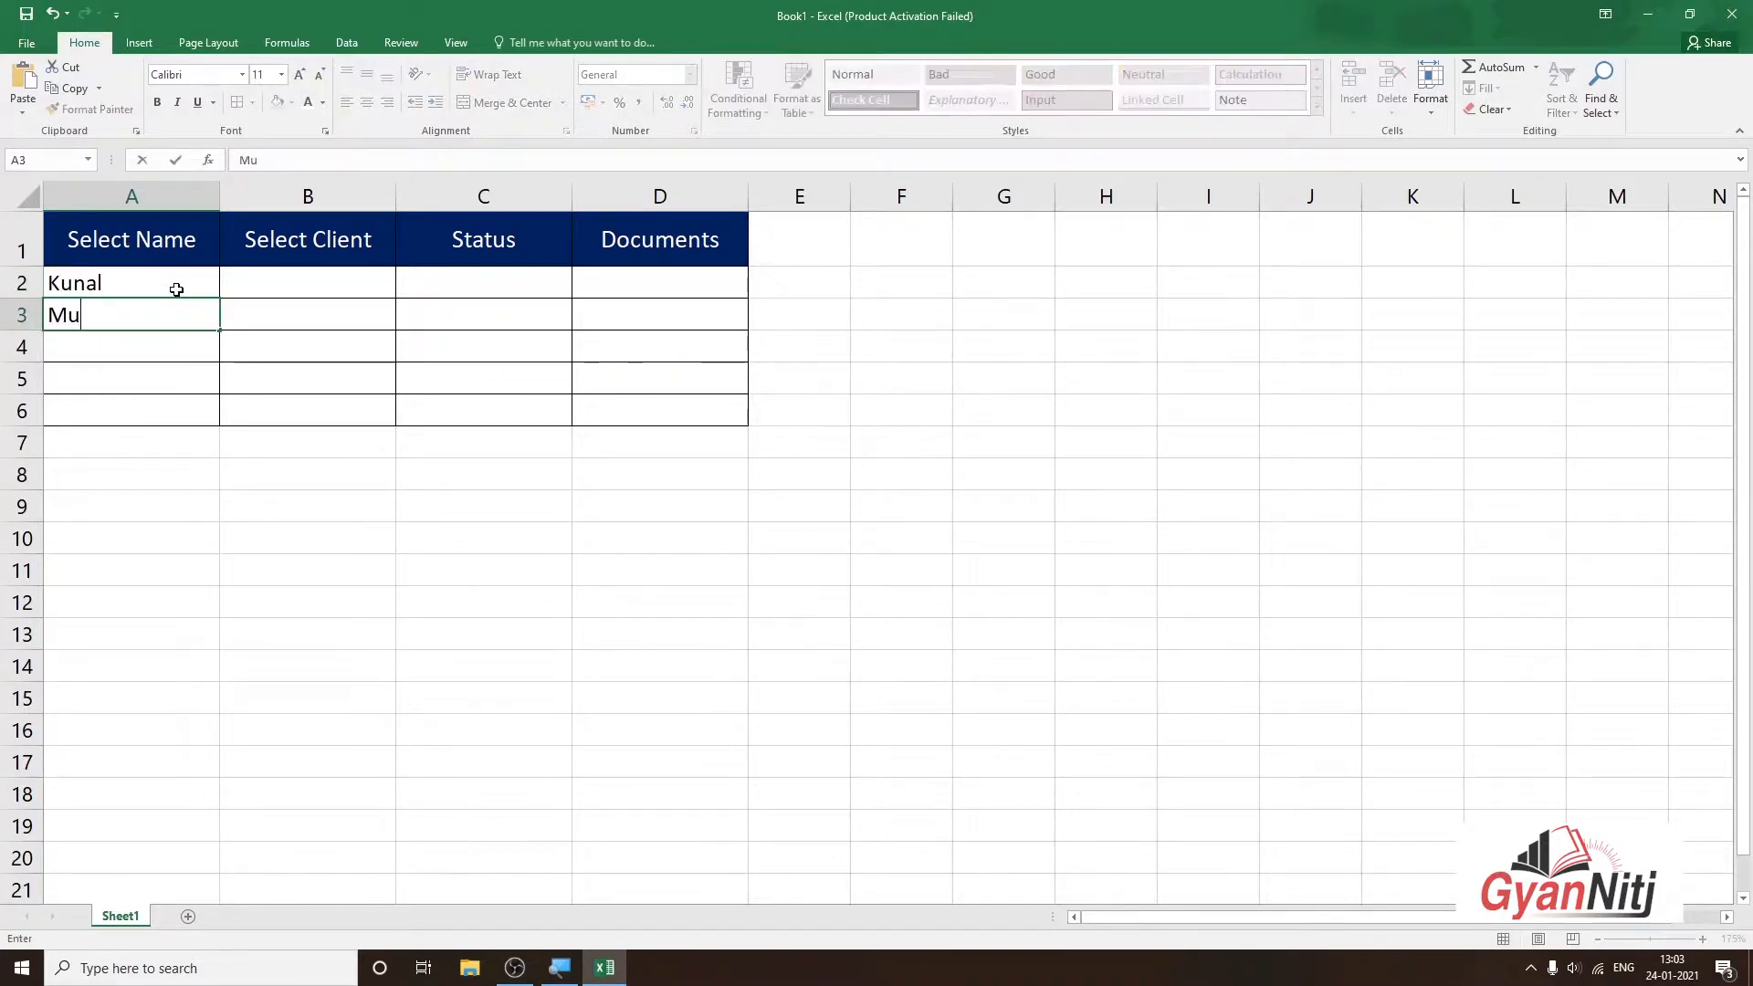
pyautogui.write('kul')
pyautogui.press('Return')
# Enter the third person's name in A4 under Select Name and correct its spelling
pyautogui.write('Price')
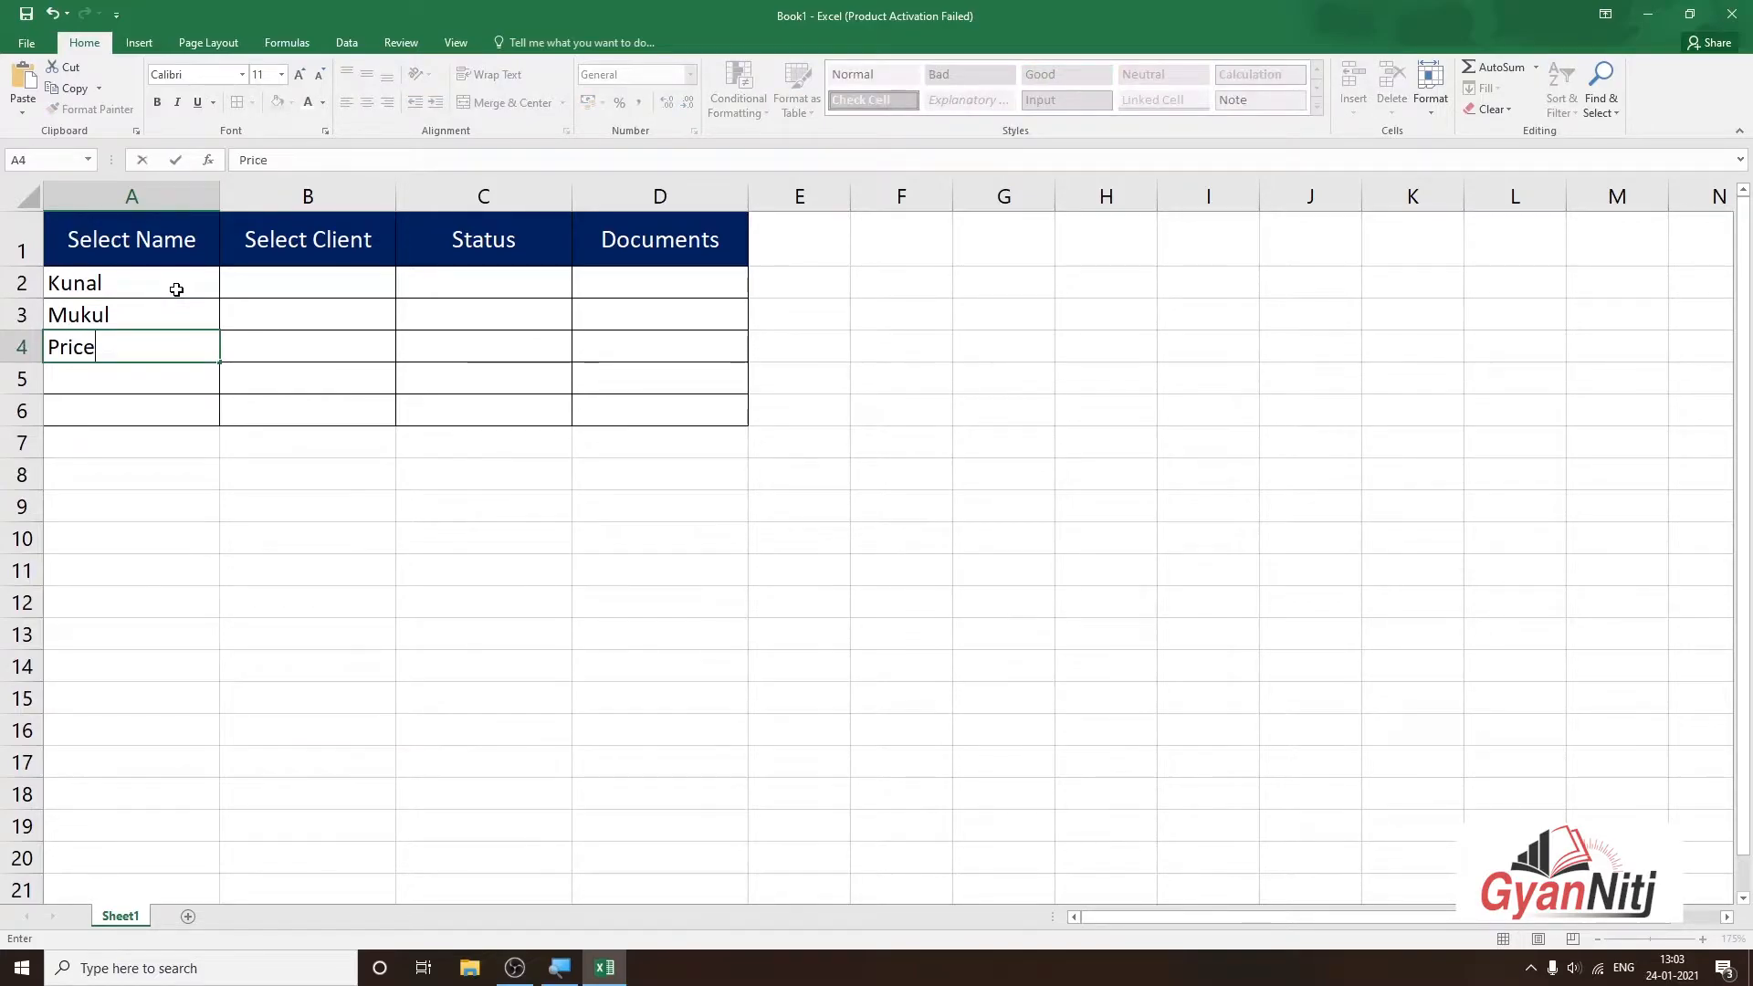
pyautogui.press('Return')
pyautogui.press('Up')
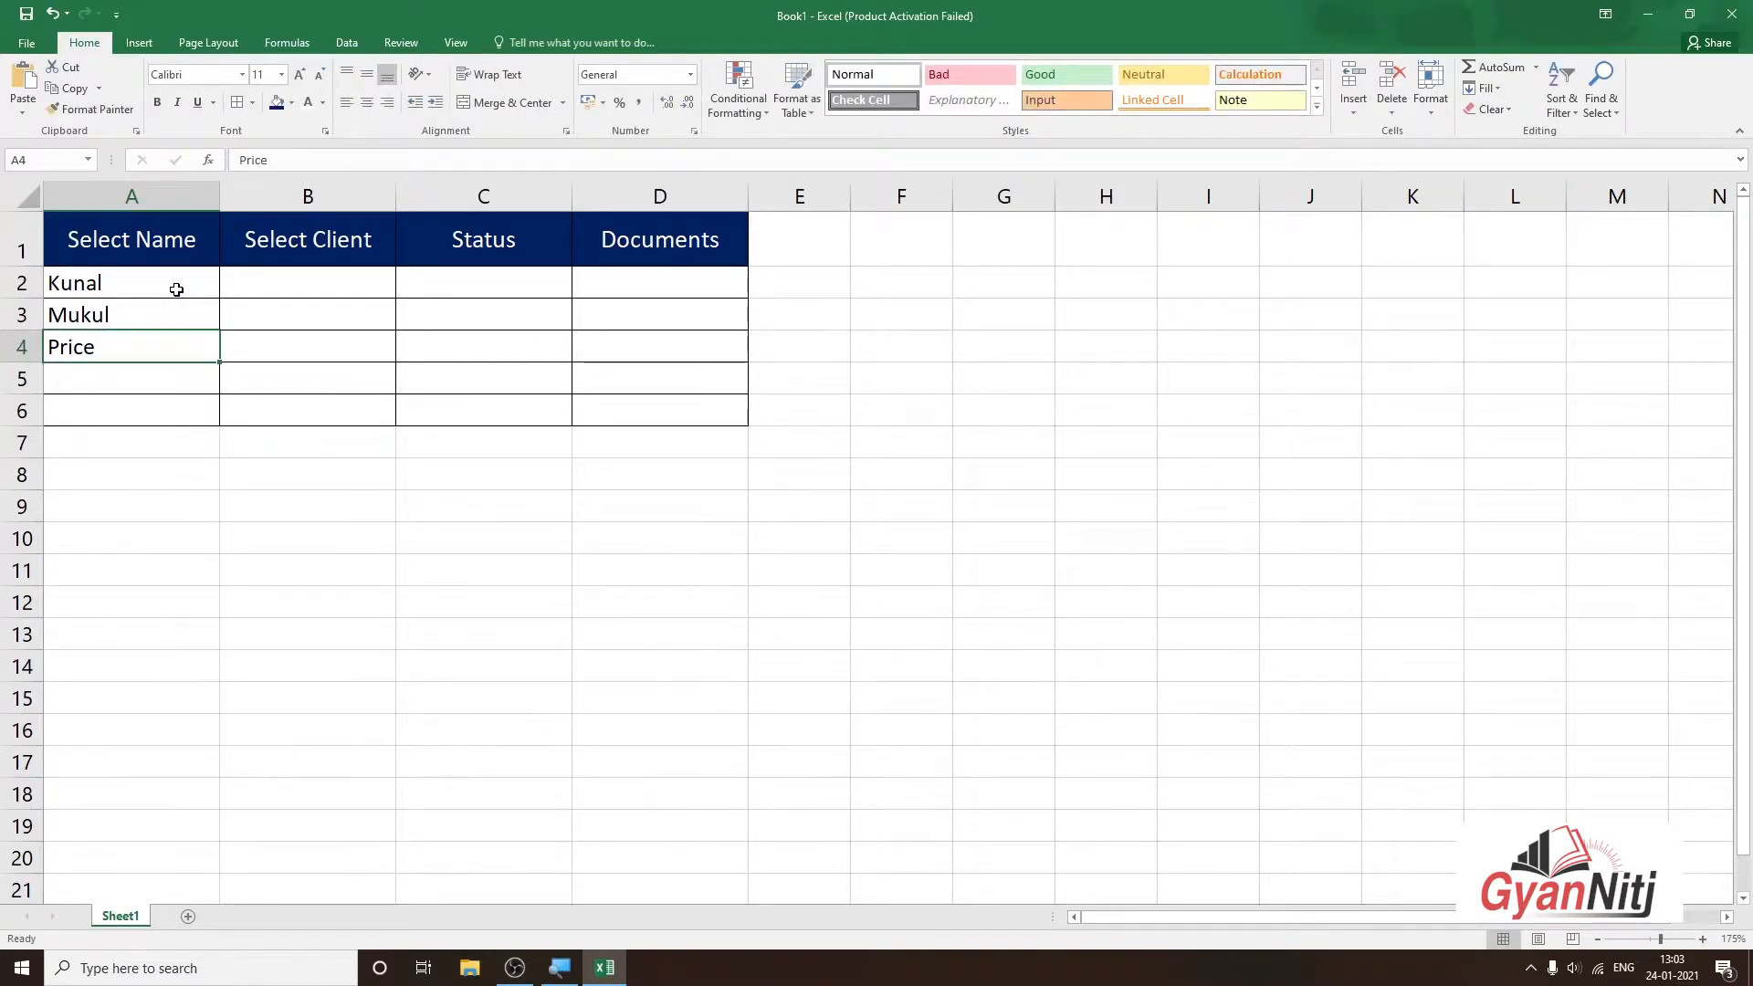
pyautogui.press('F2')
pyautogui.write('Prince')
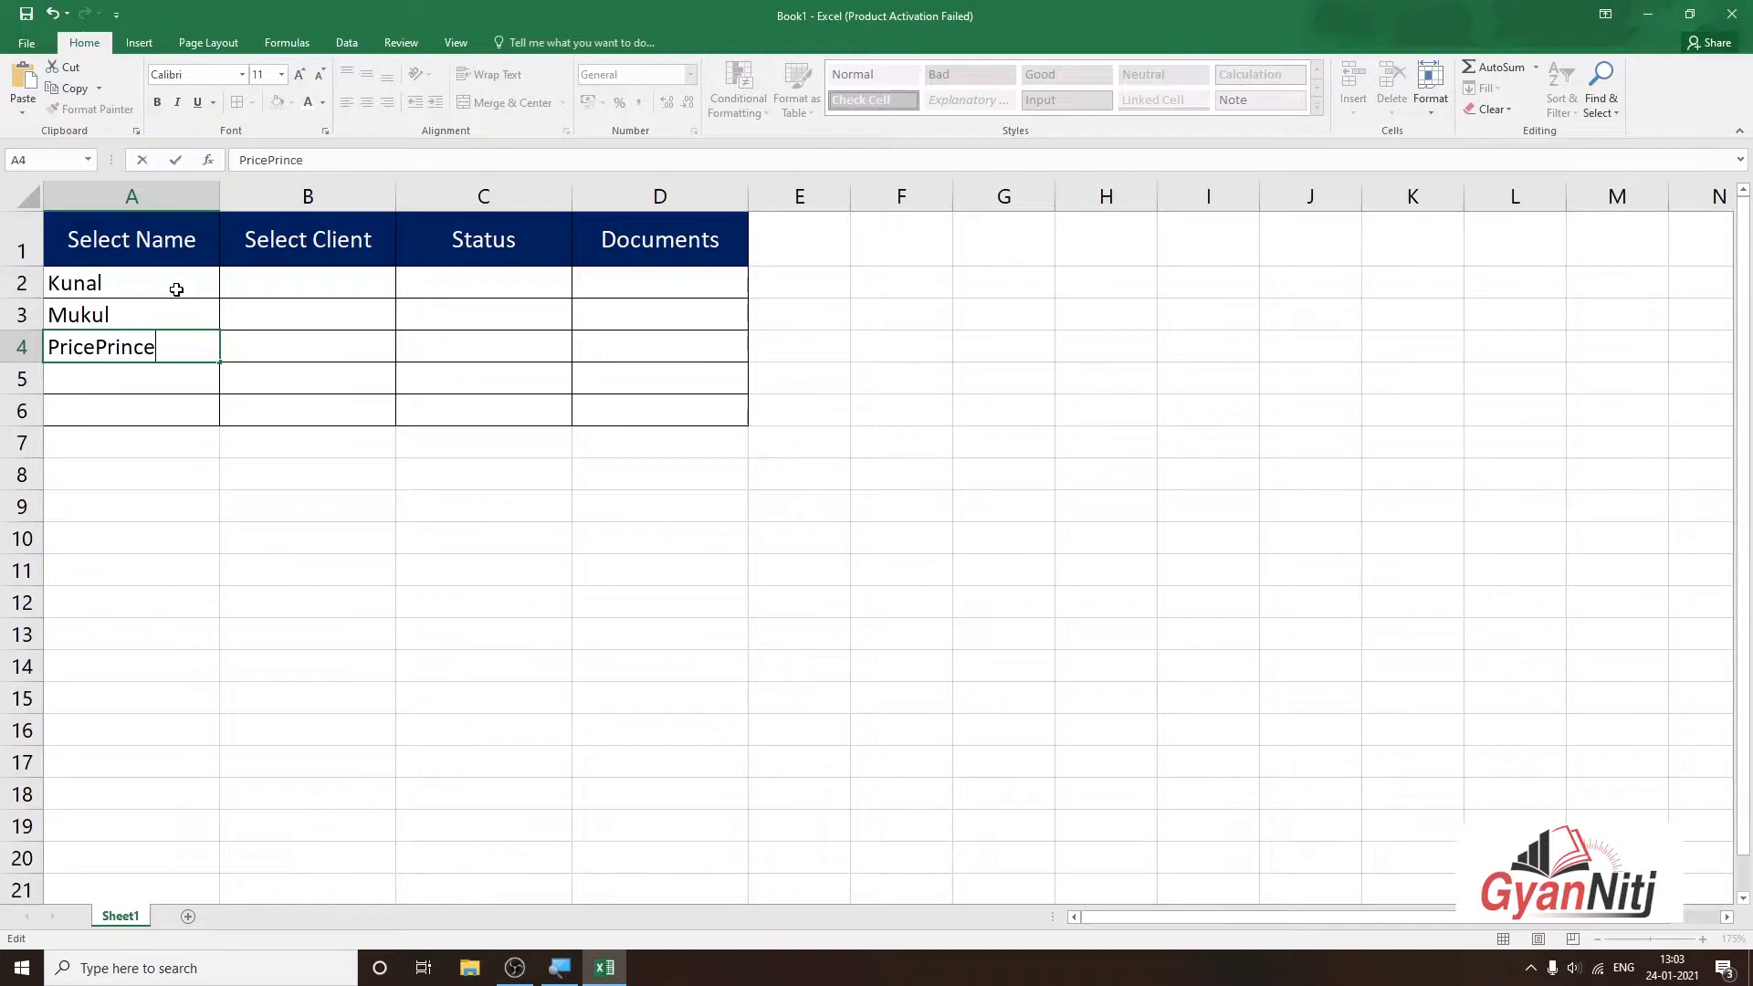
pyautogui.press('Return')
pyautogui.press('Up')
pyautogui.press('F2')
pyautogui.hotkey('shift', 'Home')
pyautogui.write('Pr')
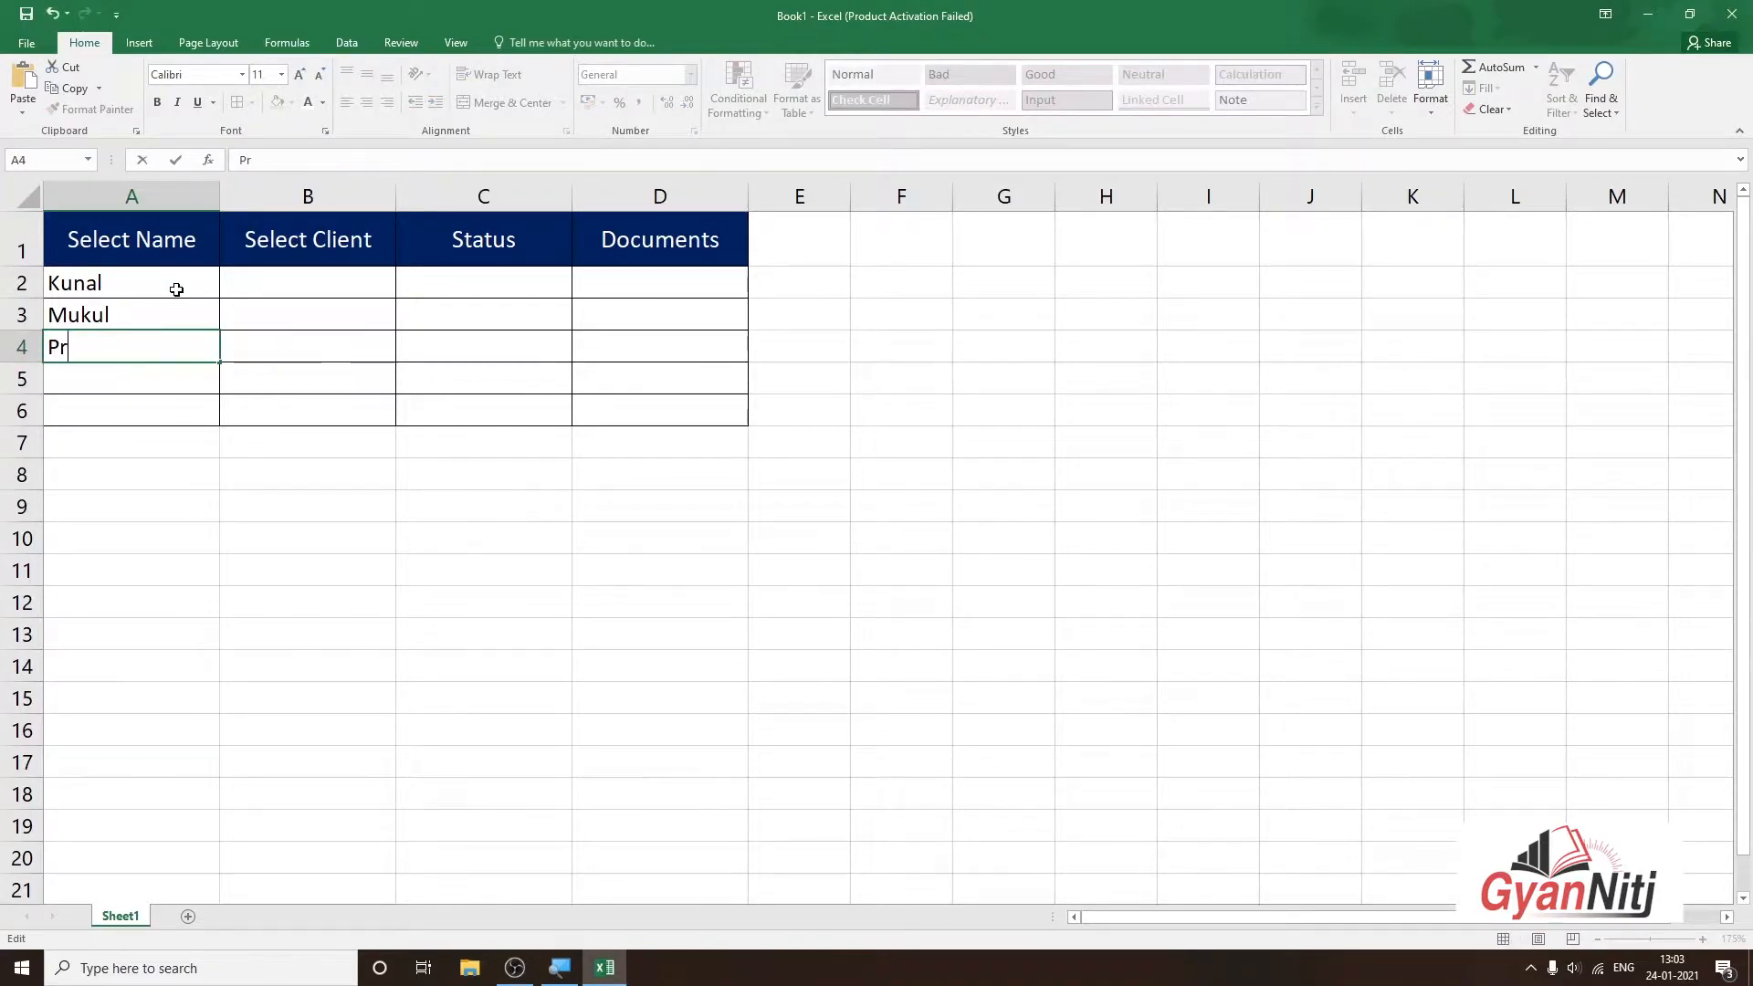
pyautogui.write('ince')
pyautogui.press('Return')
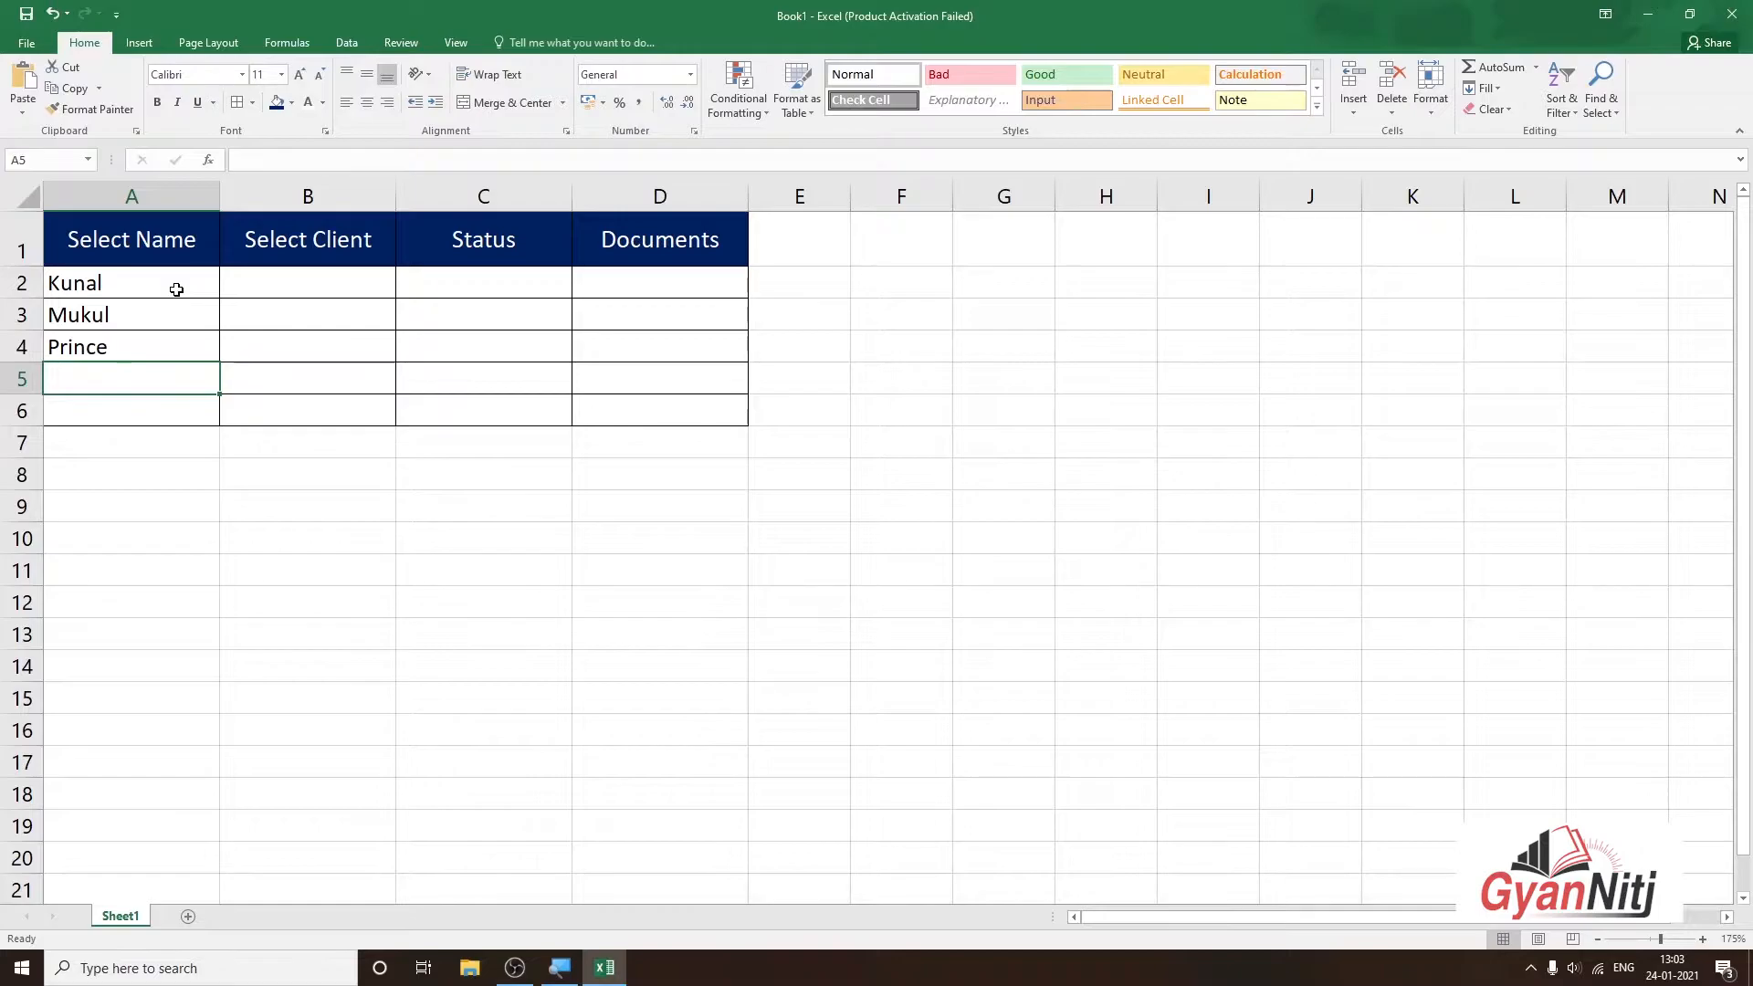
# Enter the last two people's names in A5 and A6 to complete the Select Name list
pyautogui.write('Neeraj')
pyautogui.press('Return')
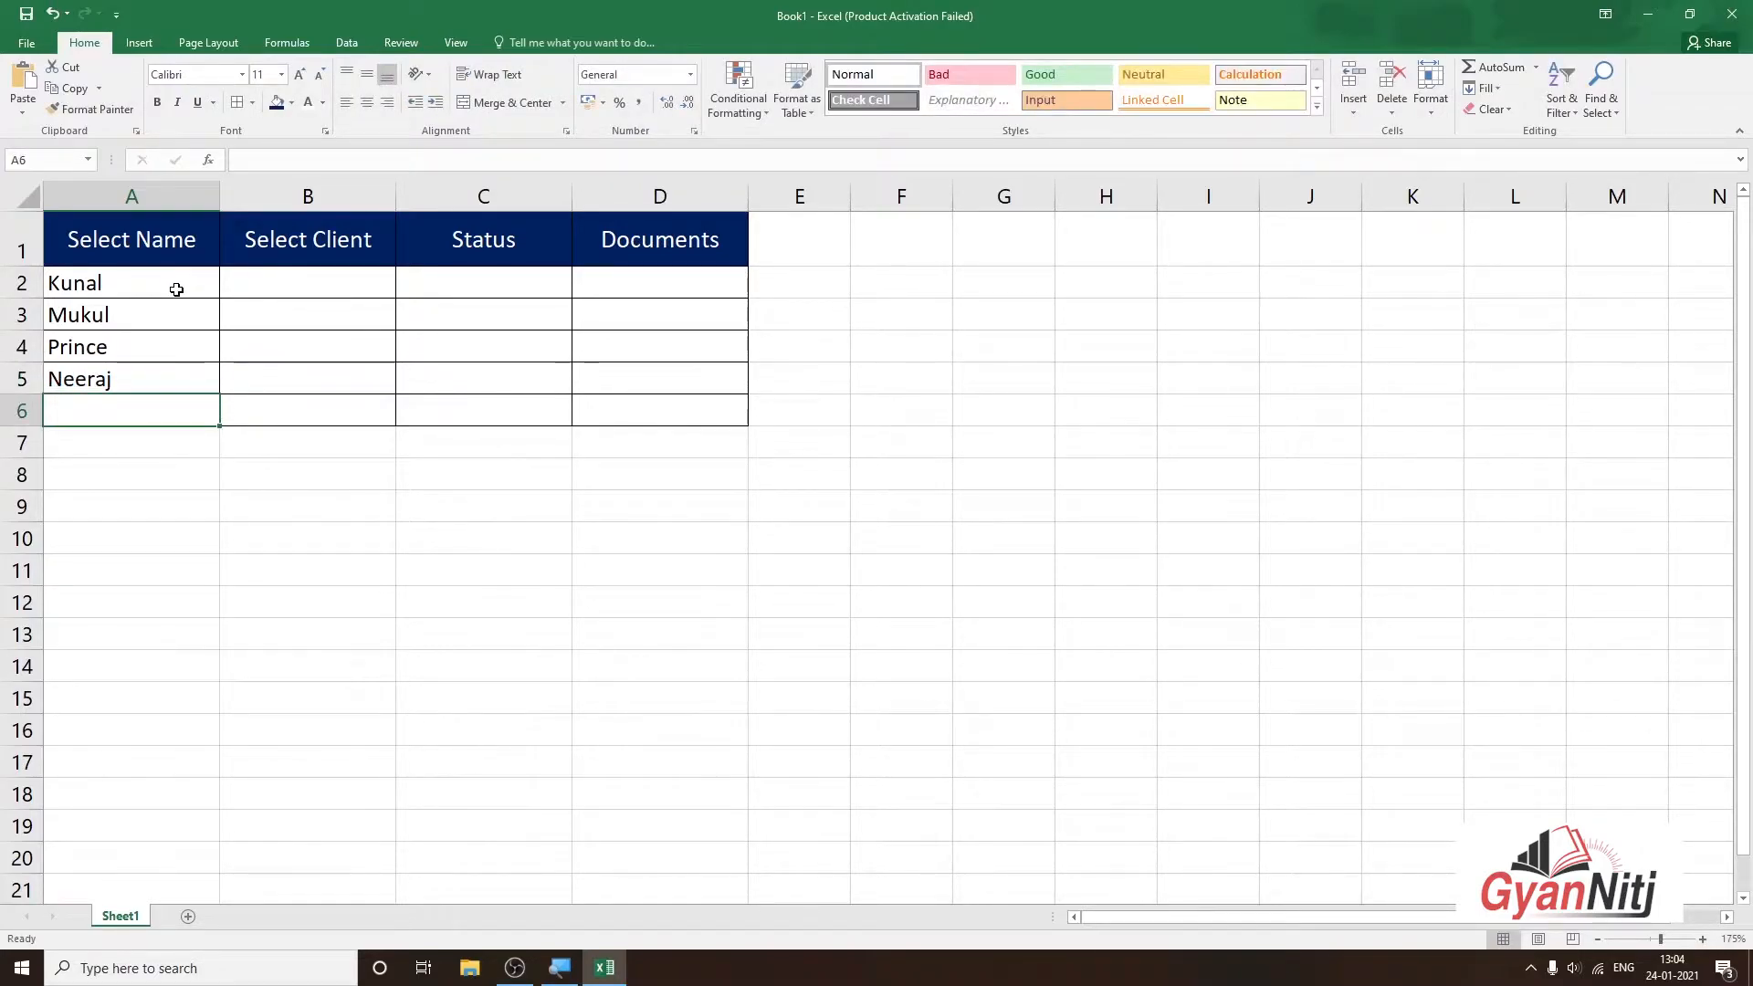
pyautogui.write('Ja')
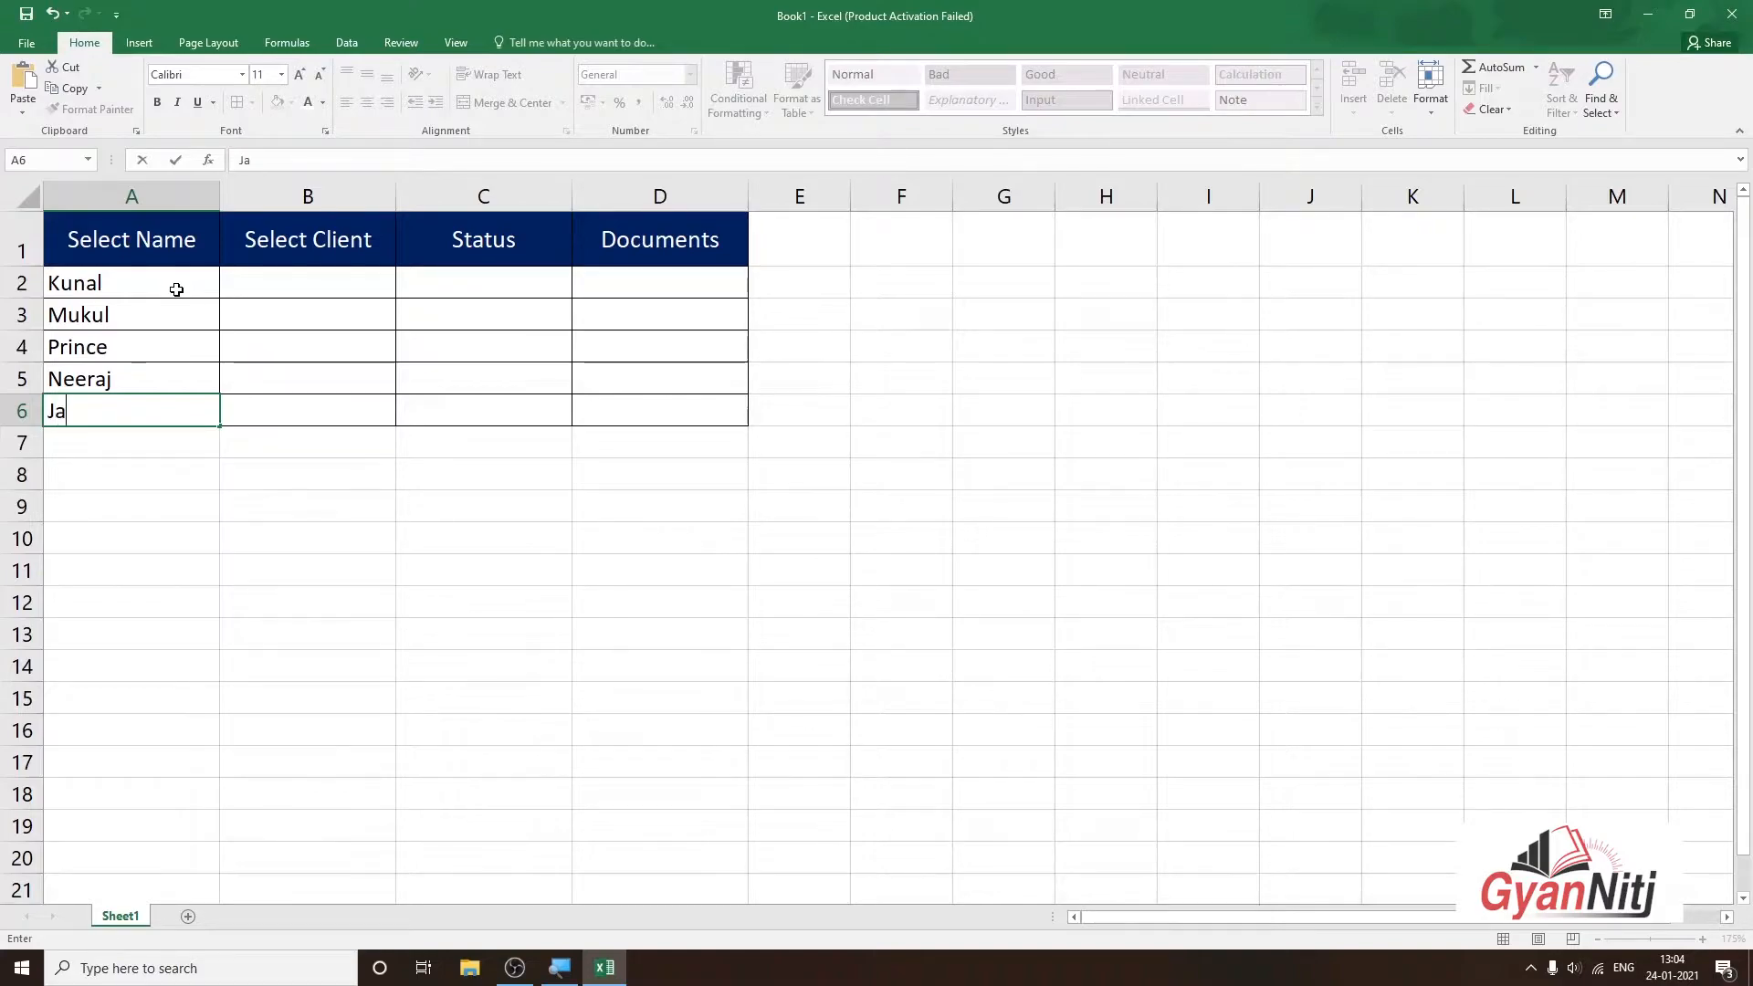
pyautogui.write('tin')
pyautogui.press('Return')
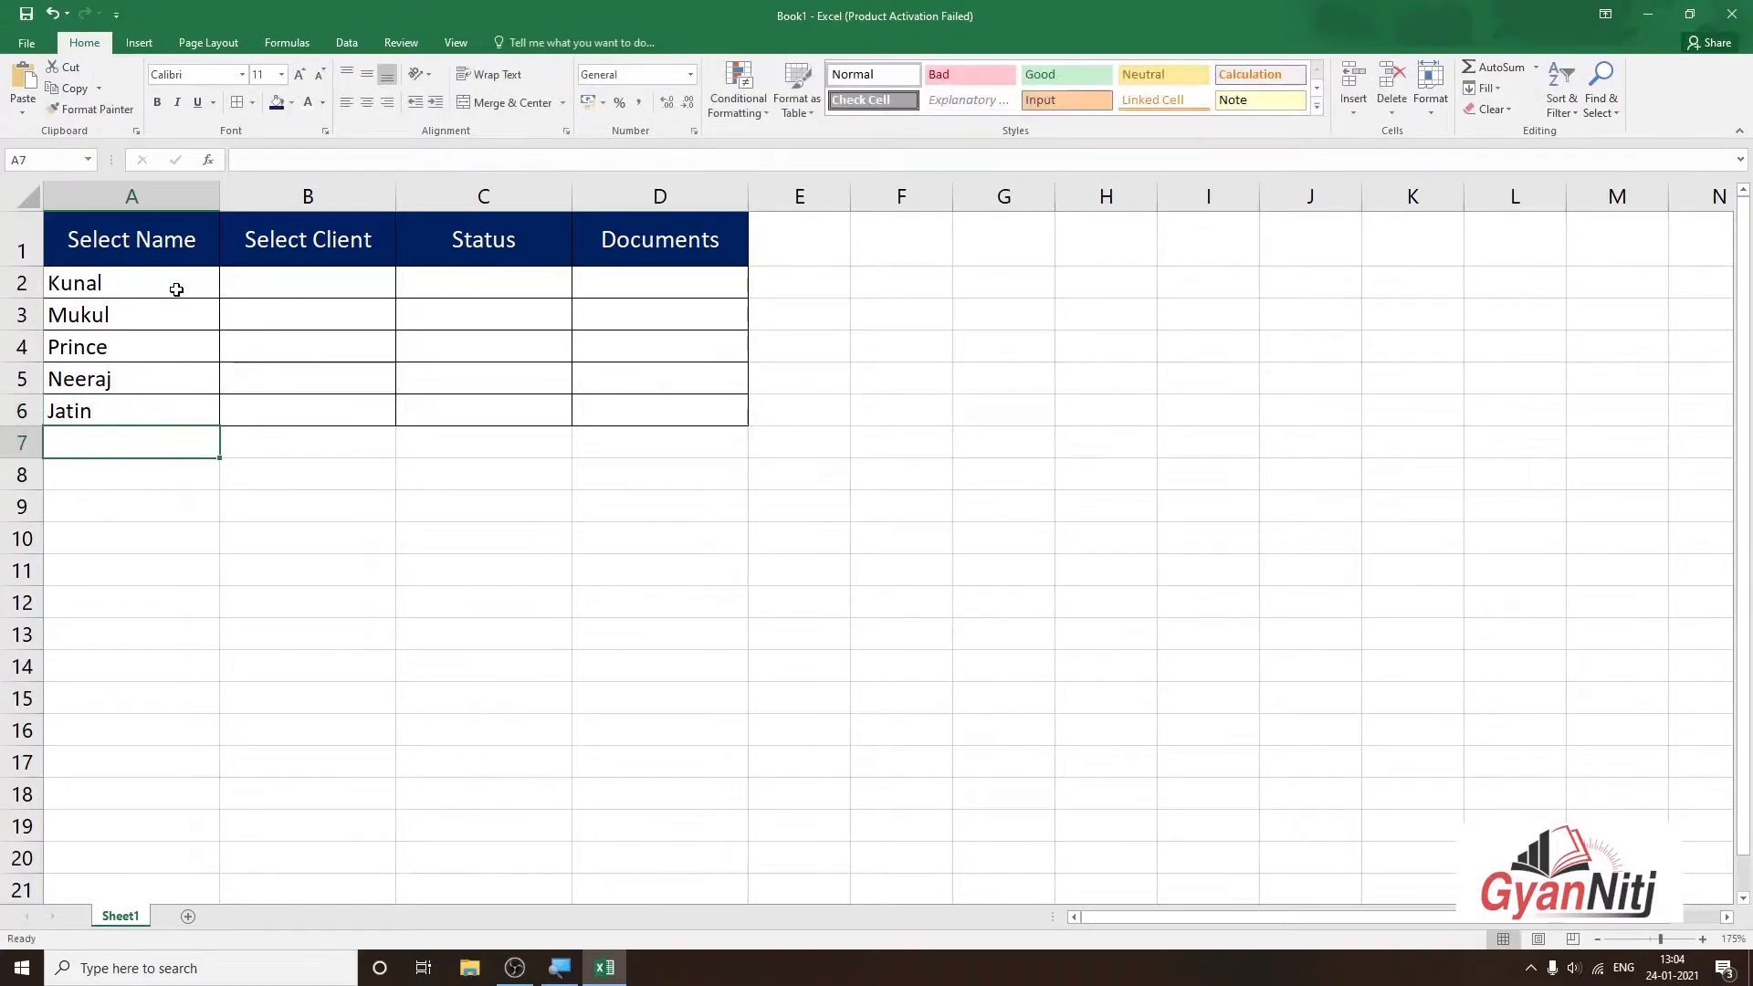
pyautogui.moveTo(183, 293); pyautogui.dragTo(185, 413)
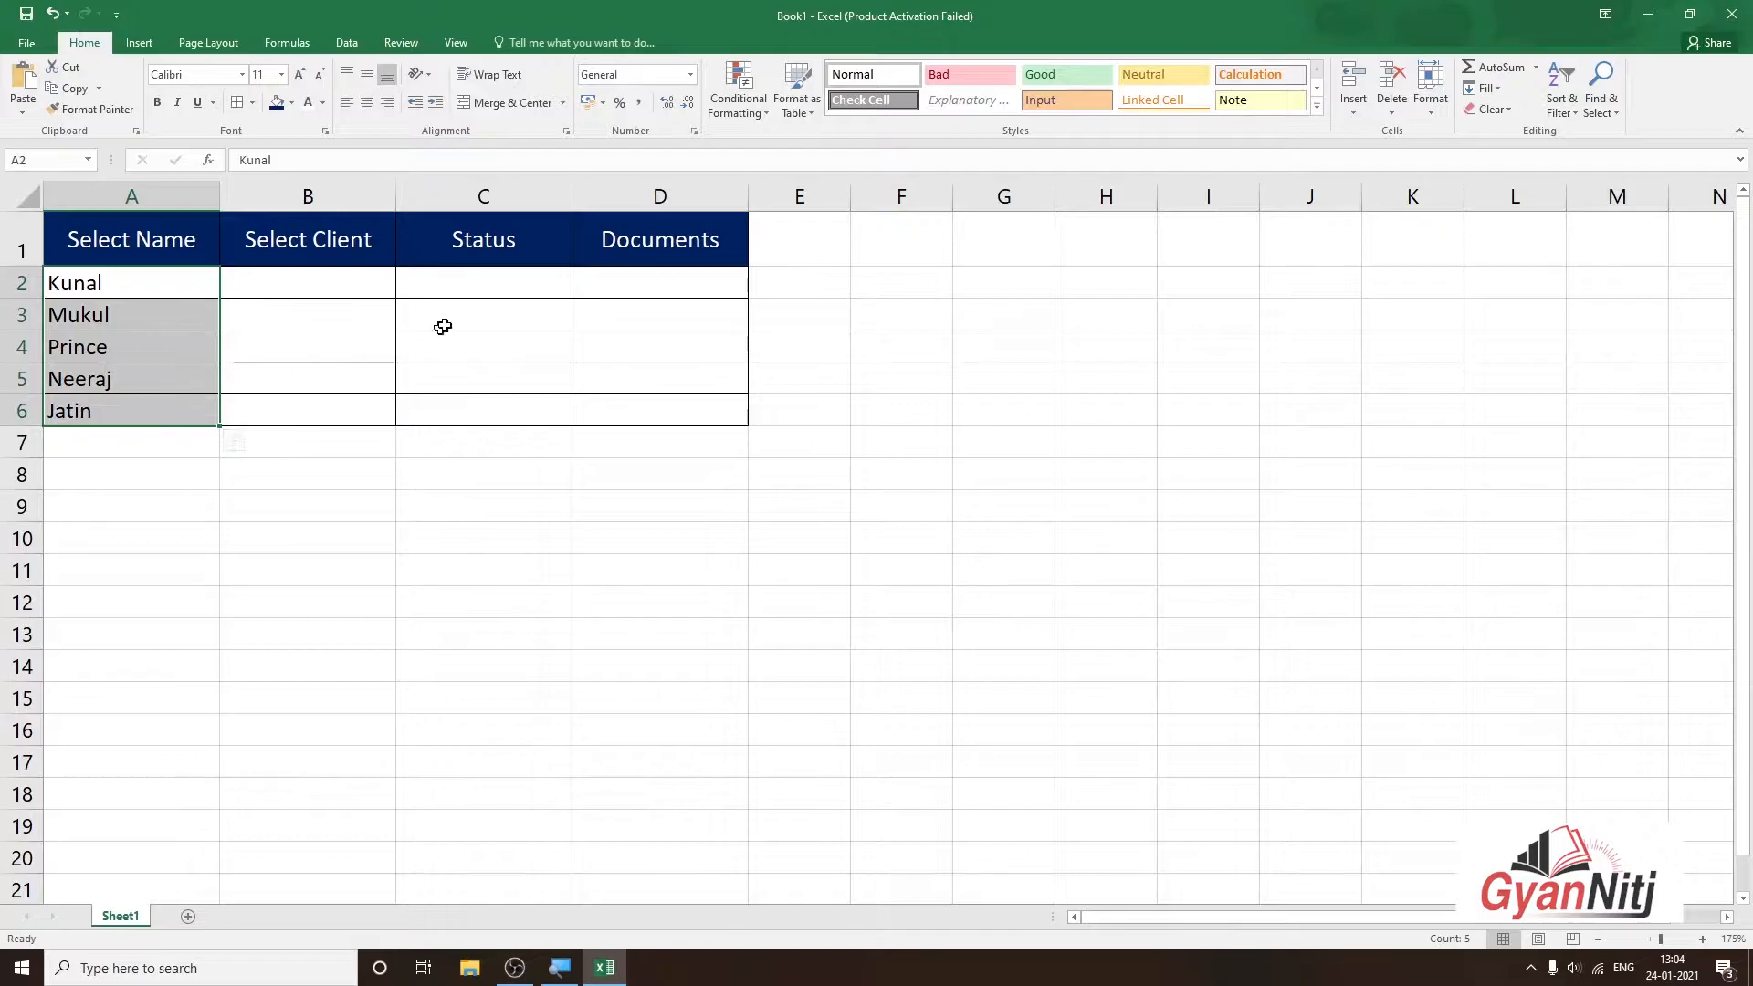
# Enter the clients AMC Global in B2 and Cnglance in B3 under Select Client
pyautogui.click(357, 293)
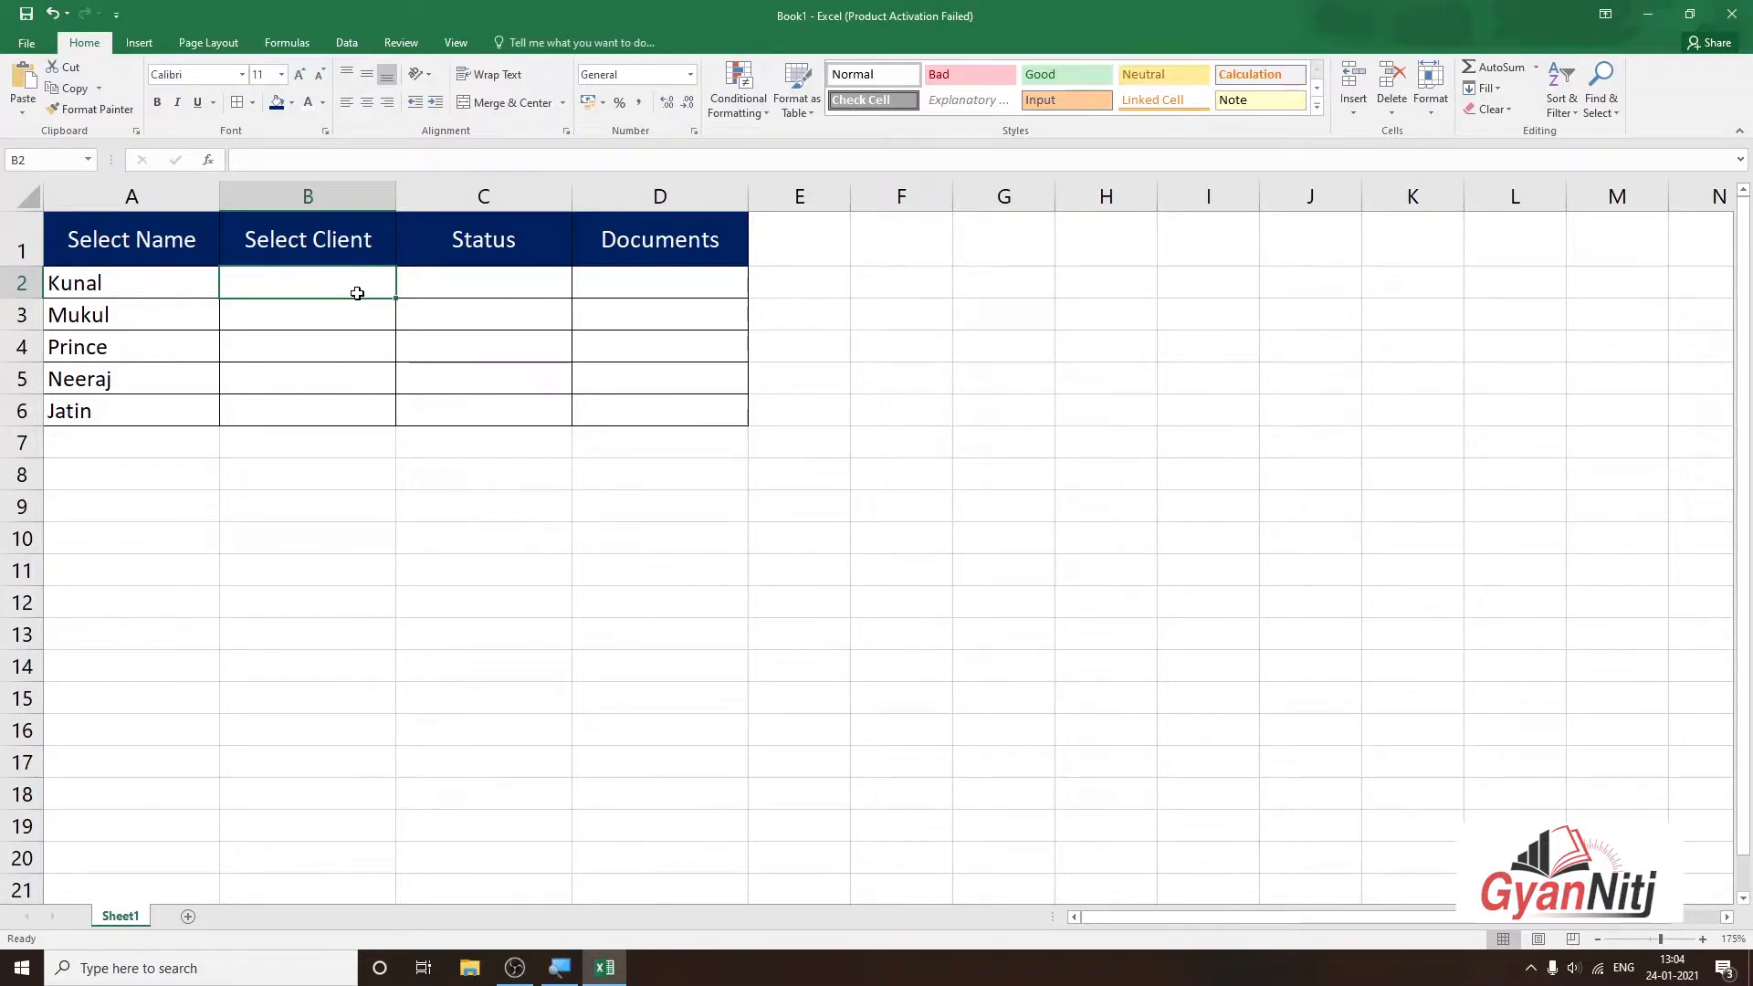
pyautogui.write('Am')
pyautogui.press('BackSpace')
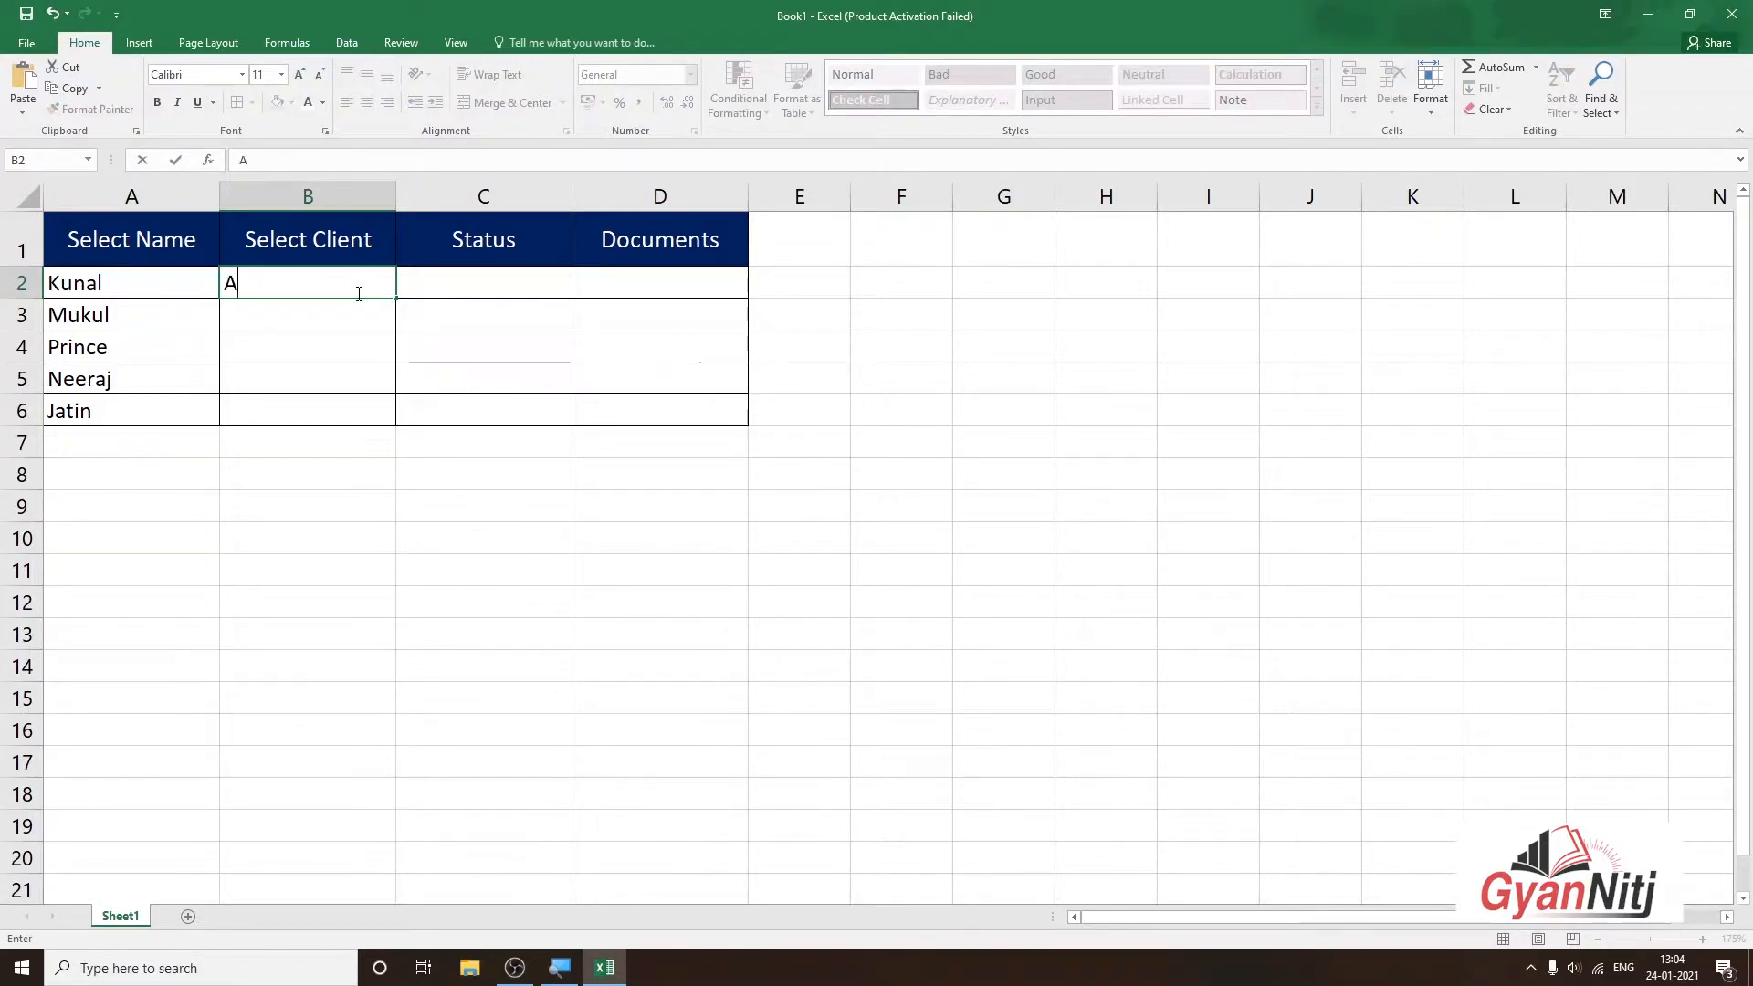
pyautogui.write('MC Globa;l')
pyautogui.press('Return')
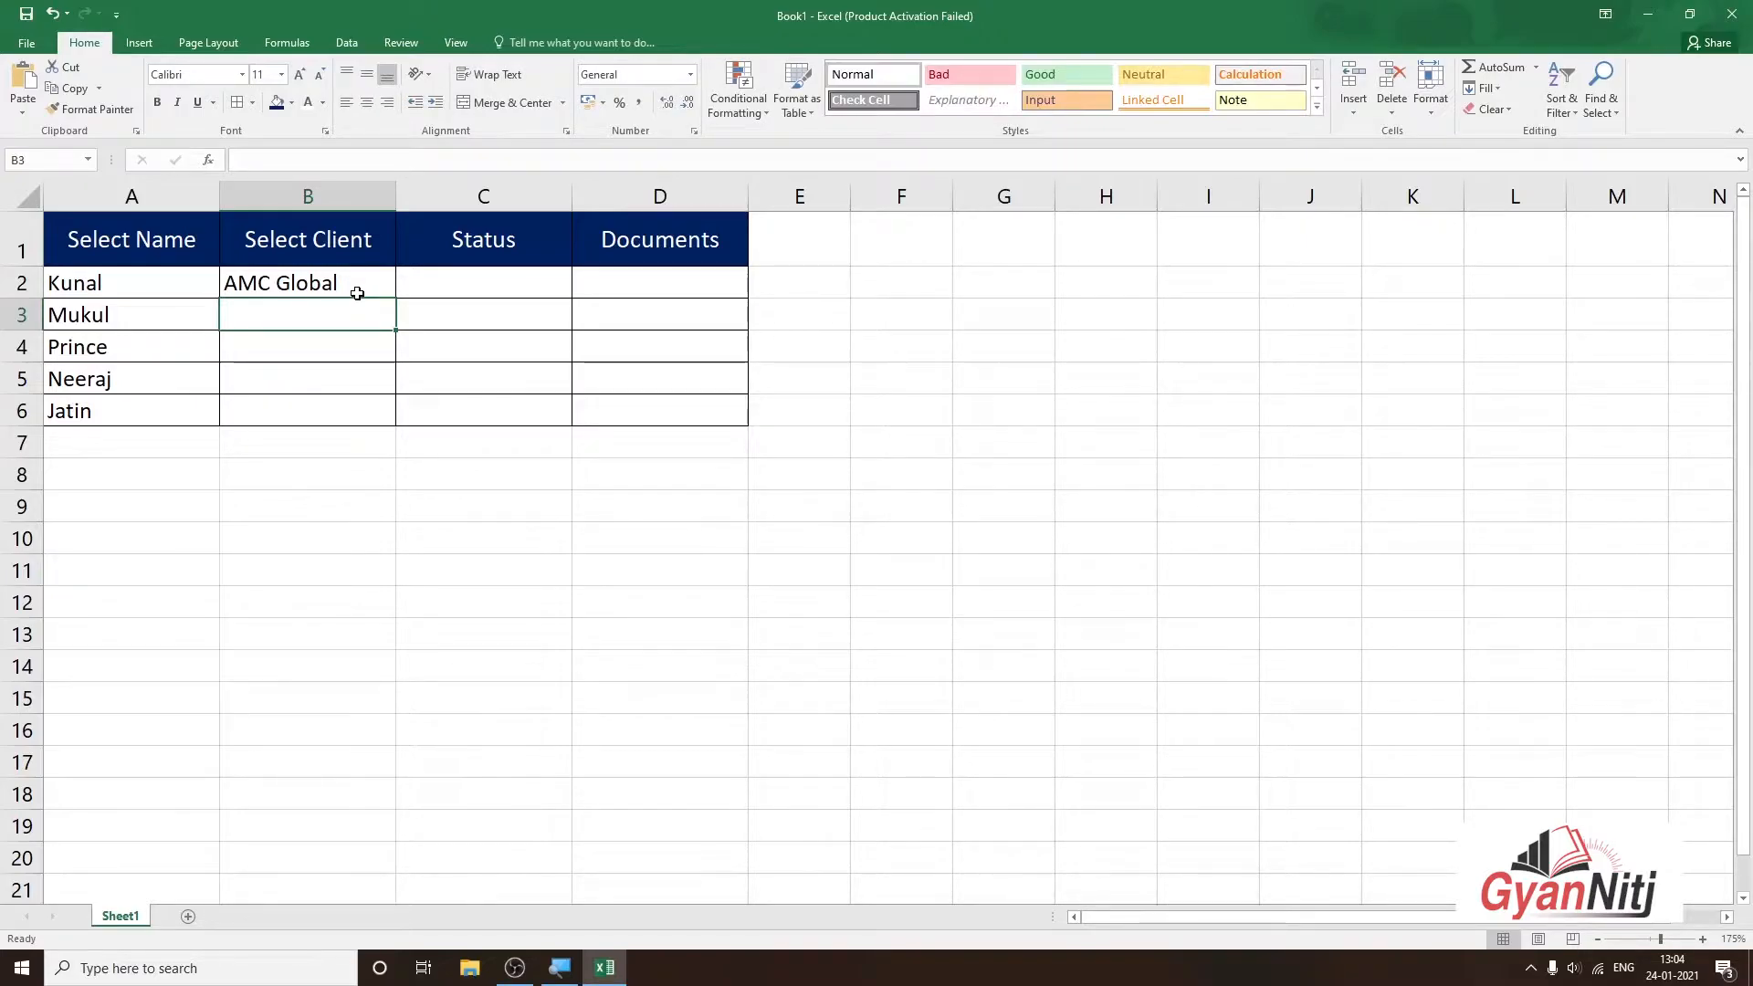
pyautogui.write('Cnglance')
pyautogui.press('Return')
# Enter the client UK Hotels in B4 under Select Client
pyautogui.write('Uk')
pyautogui.press('BackSpace')
pyautogui.write('K Hotel')
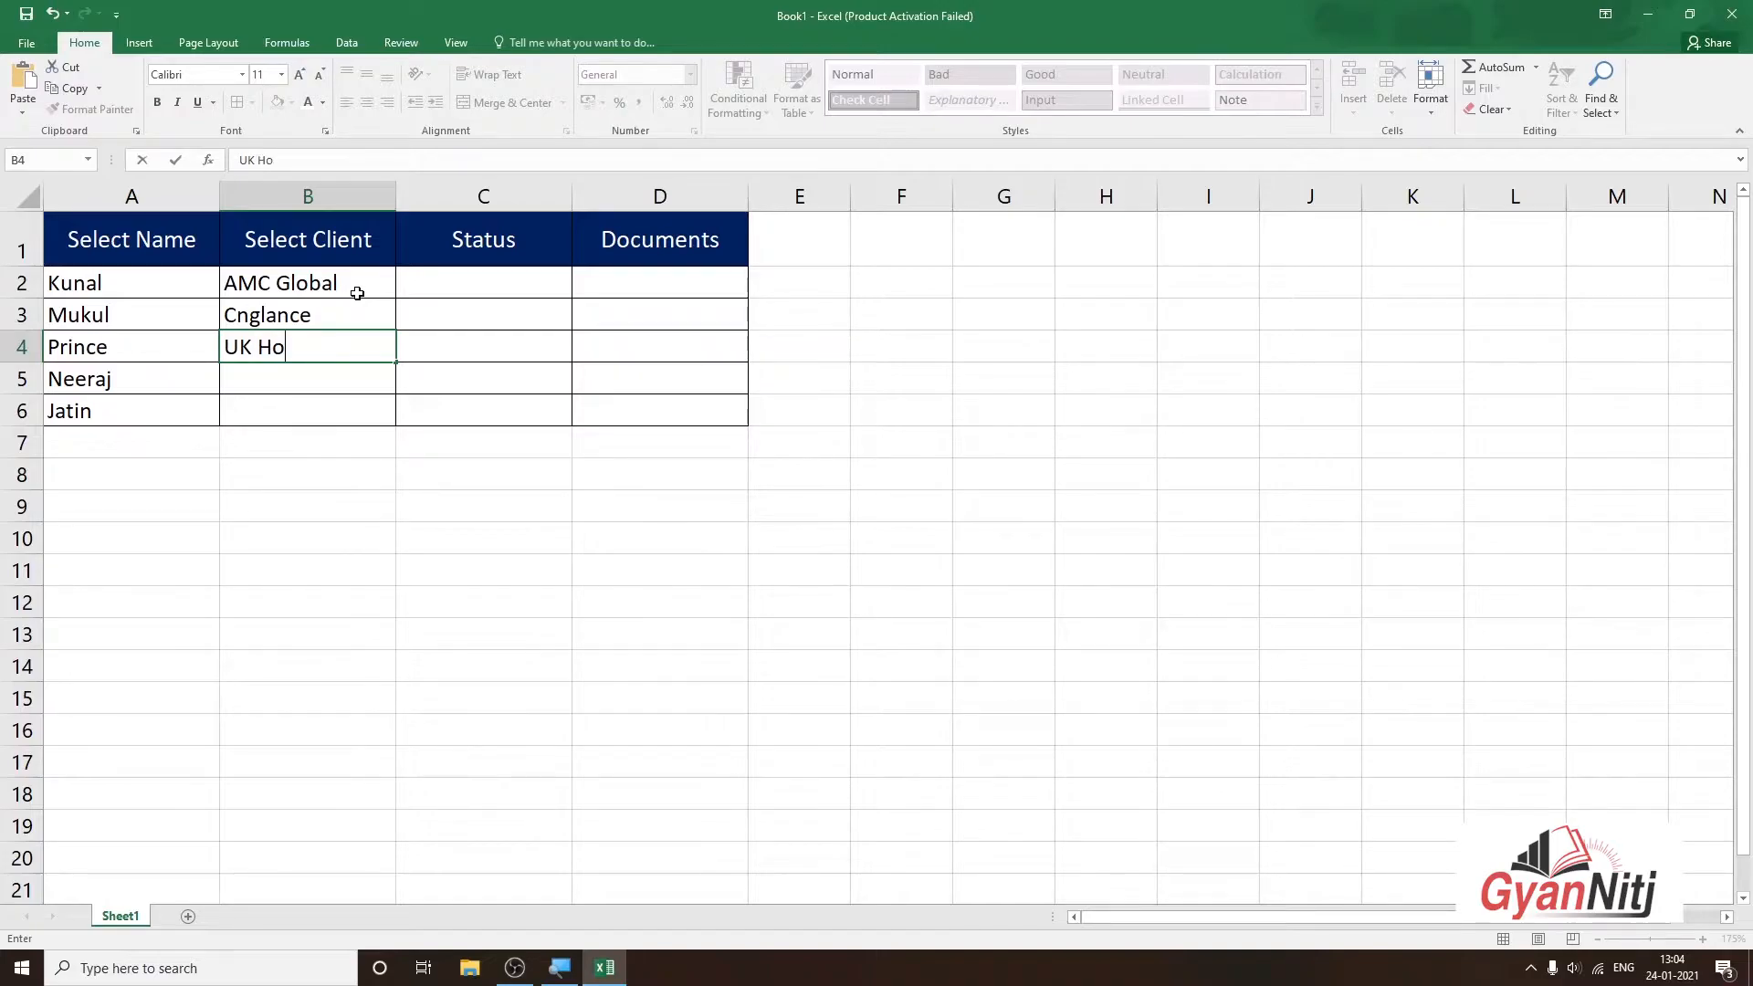
pyautogui.press('BackSpace')
pyautogui.press('BackSpace')
pyautogui.write('els')
pyautogui.press('Return')
# Enter the clients ShopNow in B5 and ABC India in B6 under Select Client
pyautogui.write('ShopNow')
pyautogui.hotkey('ctrl', 'Return')
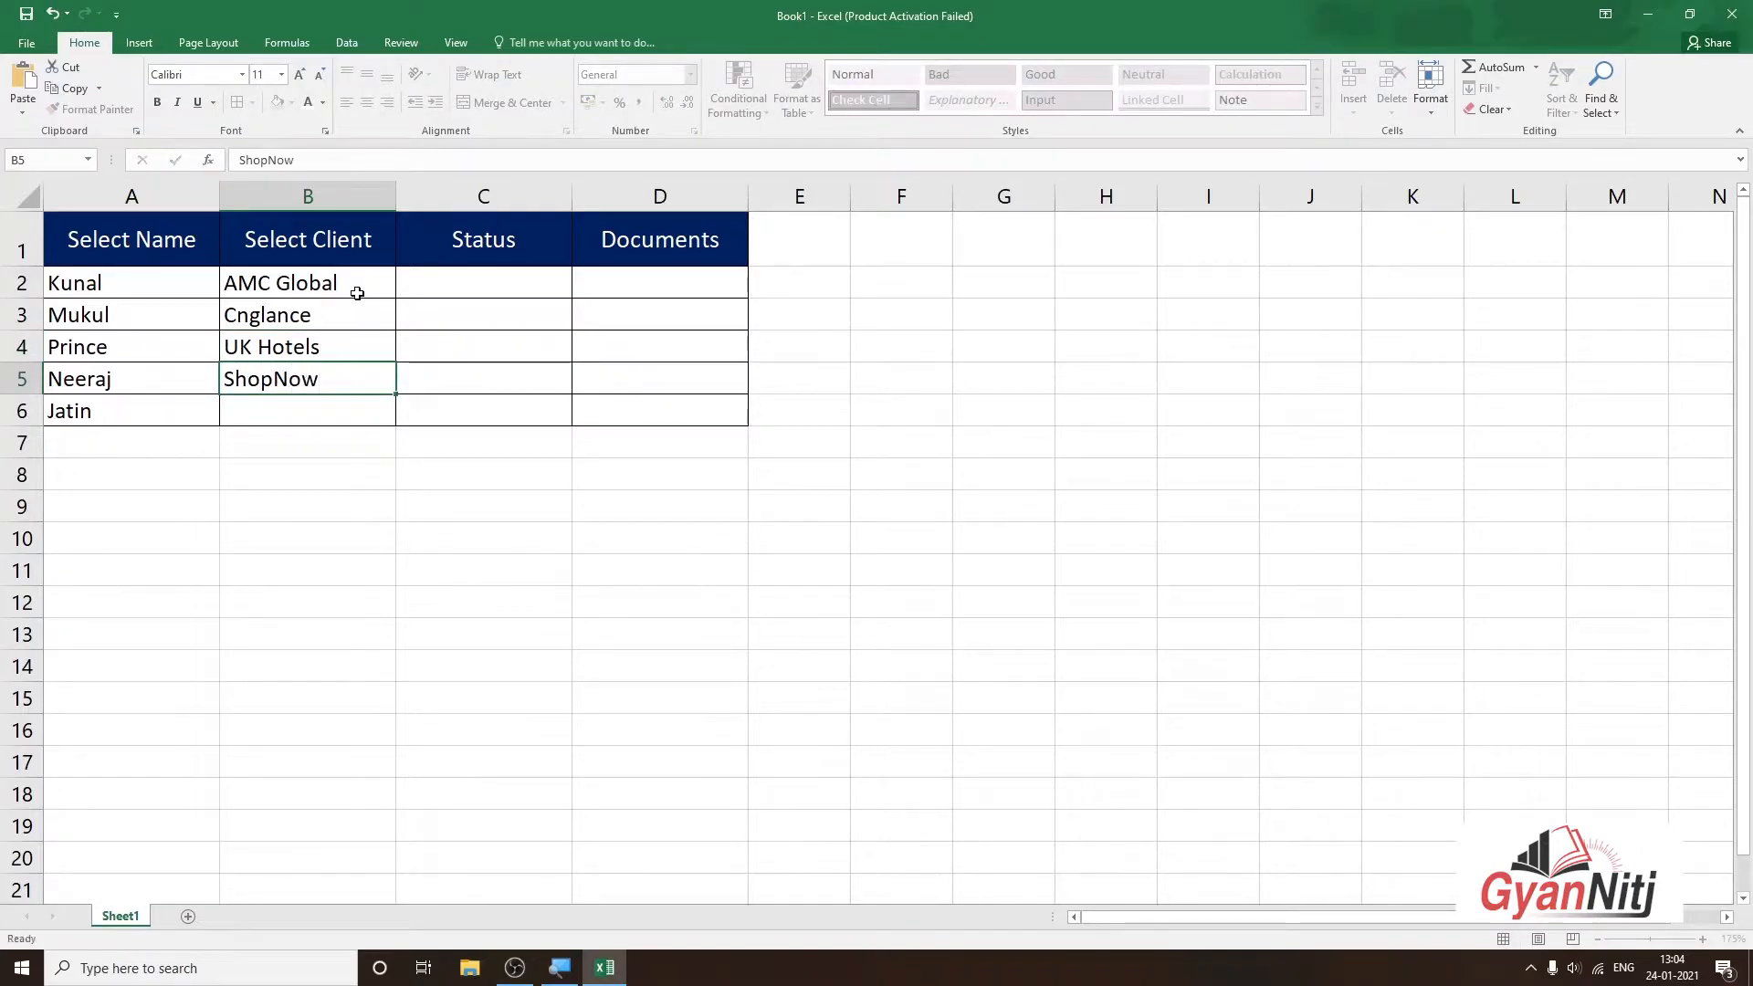
pyautogui.press('Return')
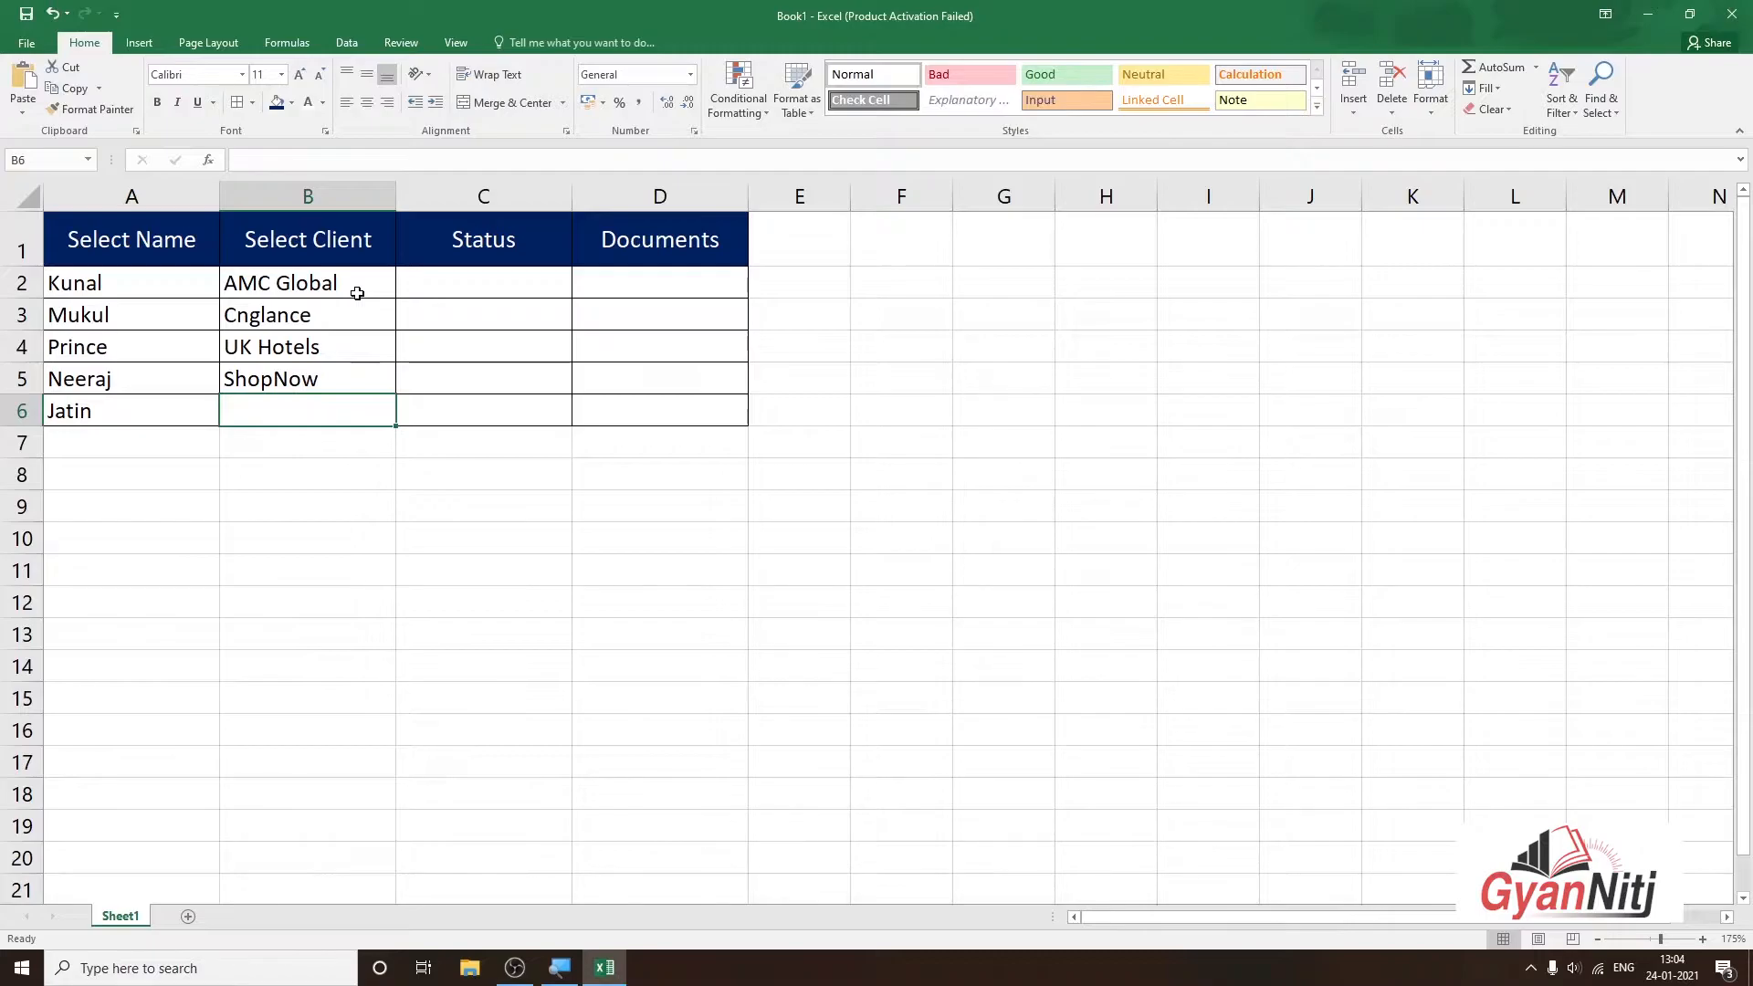
pyautogui.write('ABC ')
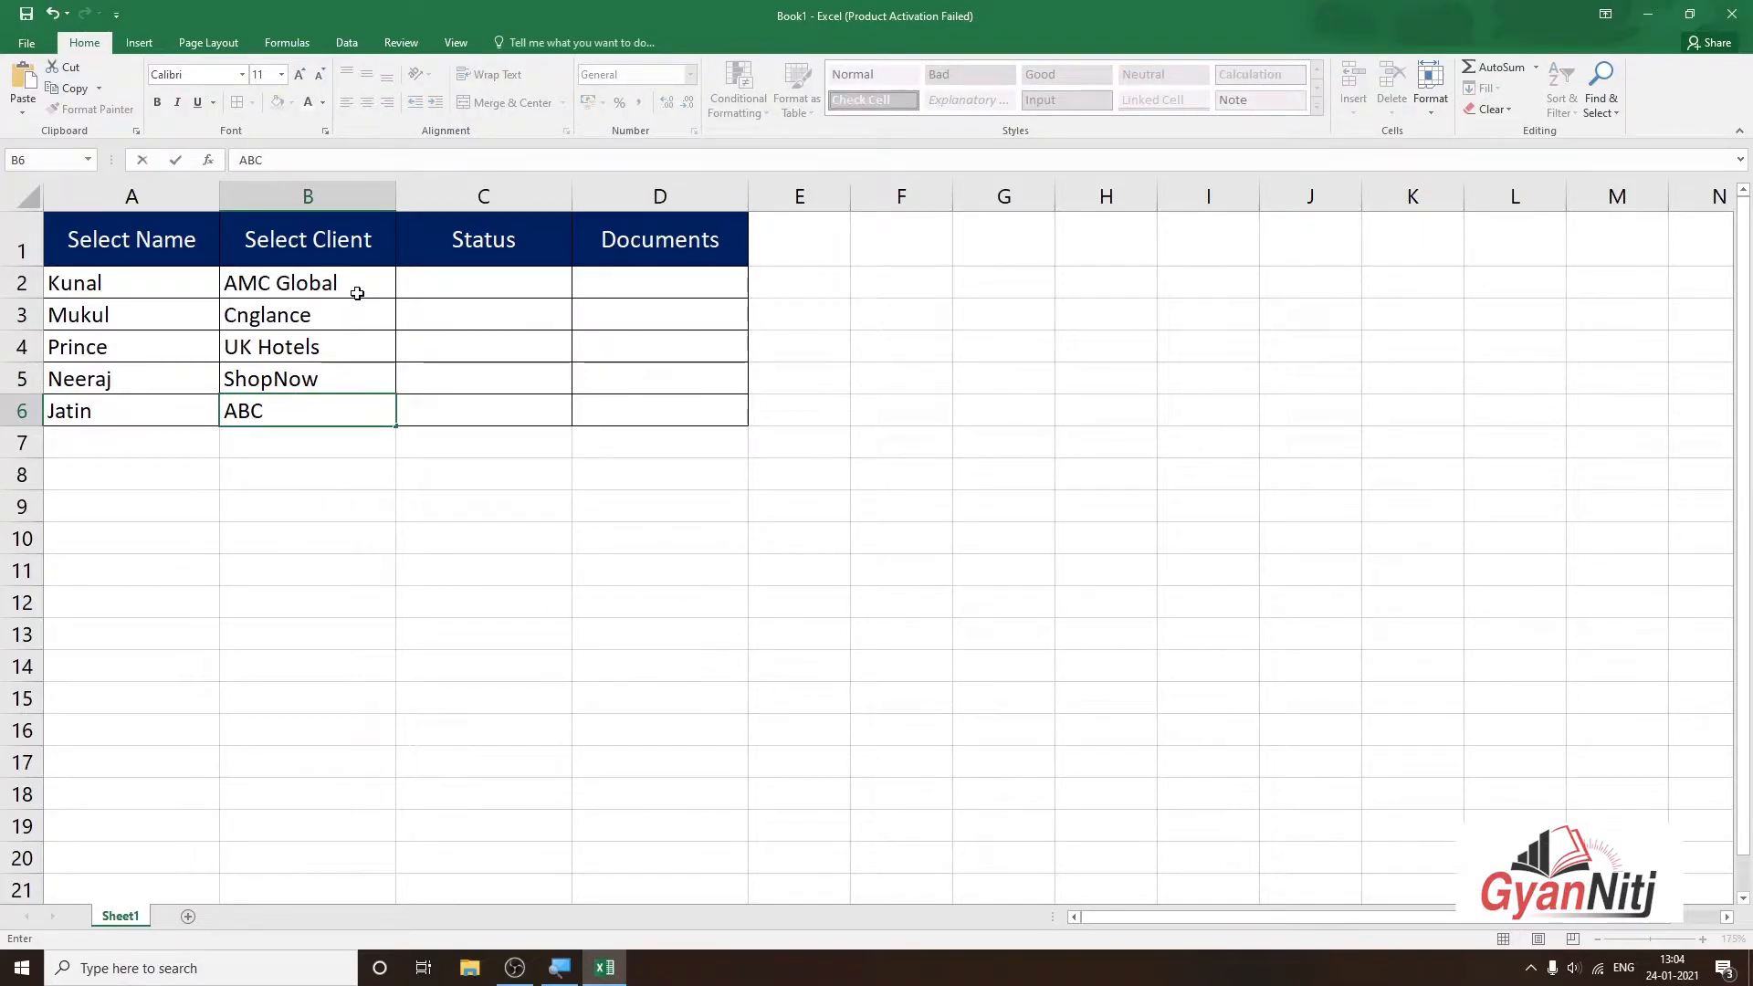
pyautogui.write('India')
# Enter the statuses On Progress in C2 and On Hold in C3 under Status
pyautogui.click(438, 283)
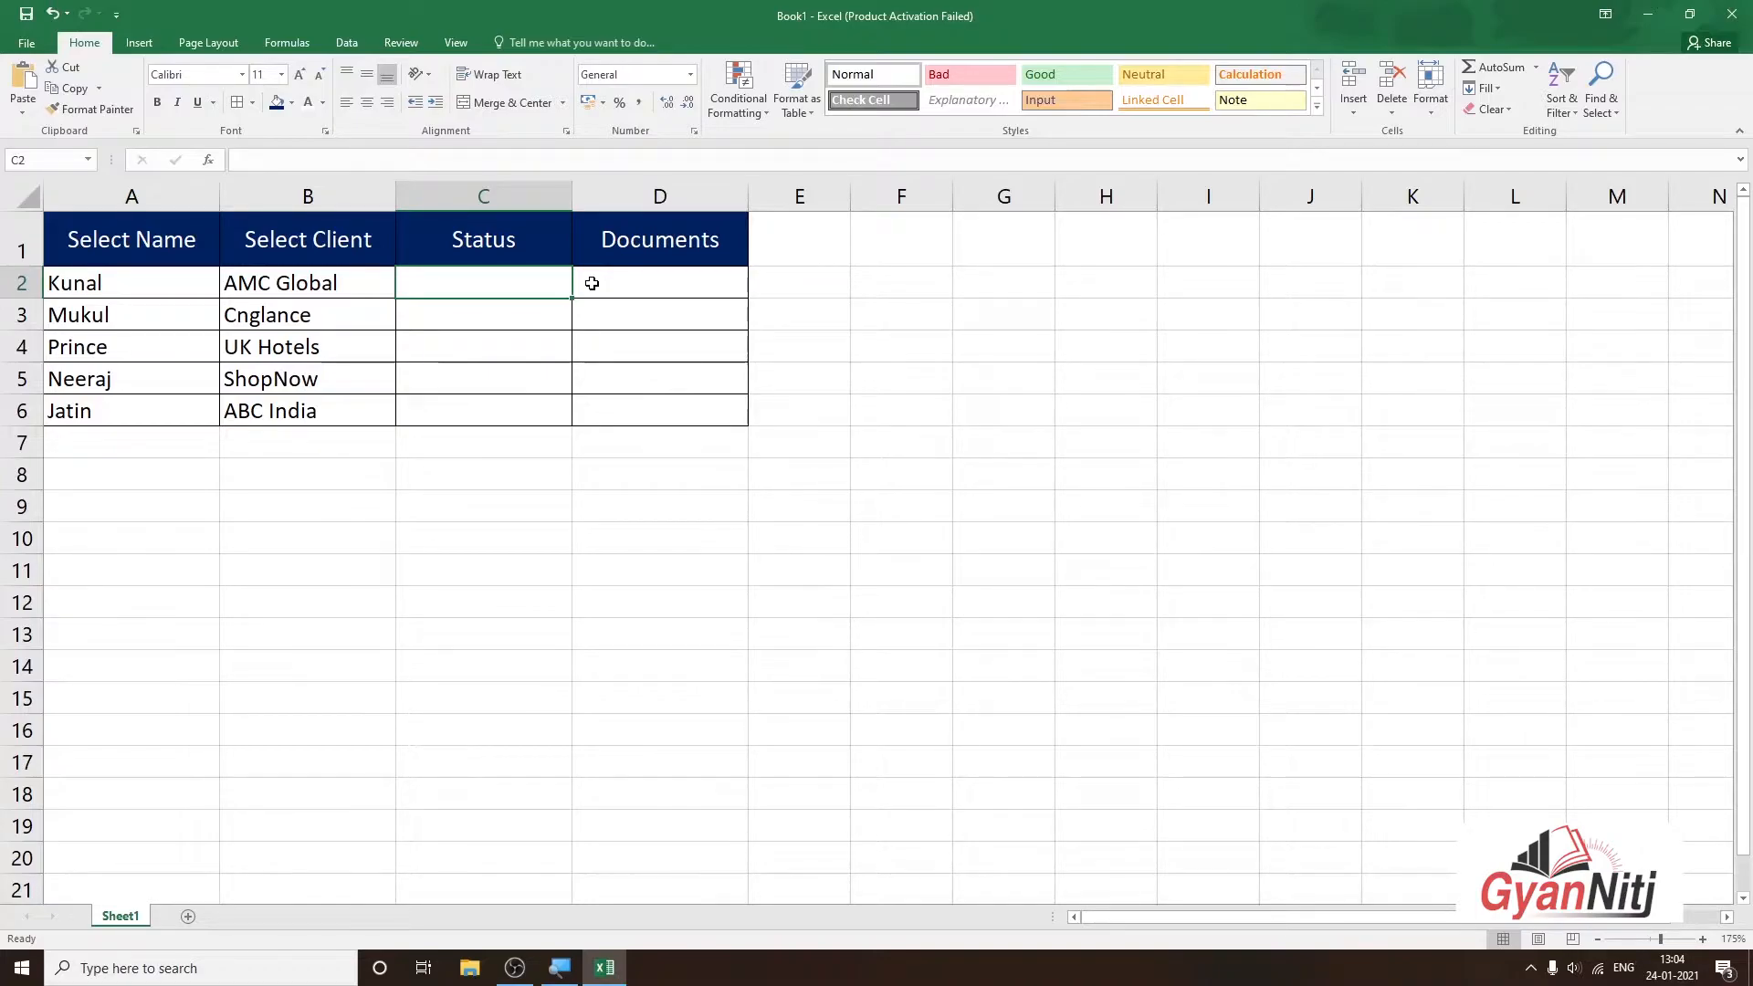
pyautogui.write('On Progress')
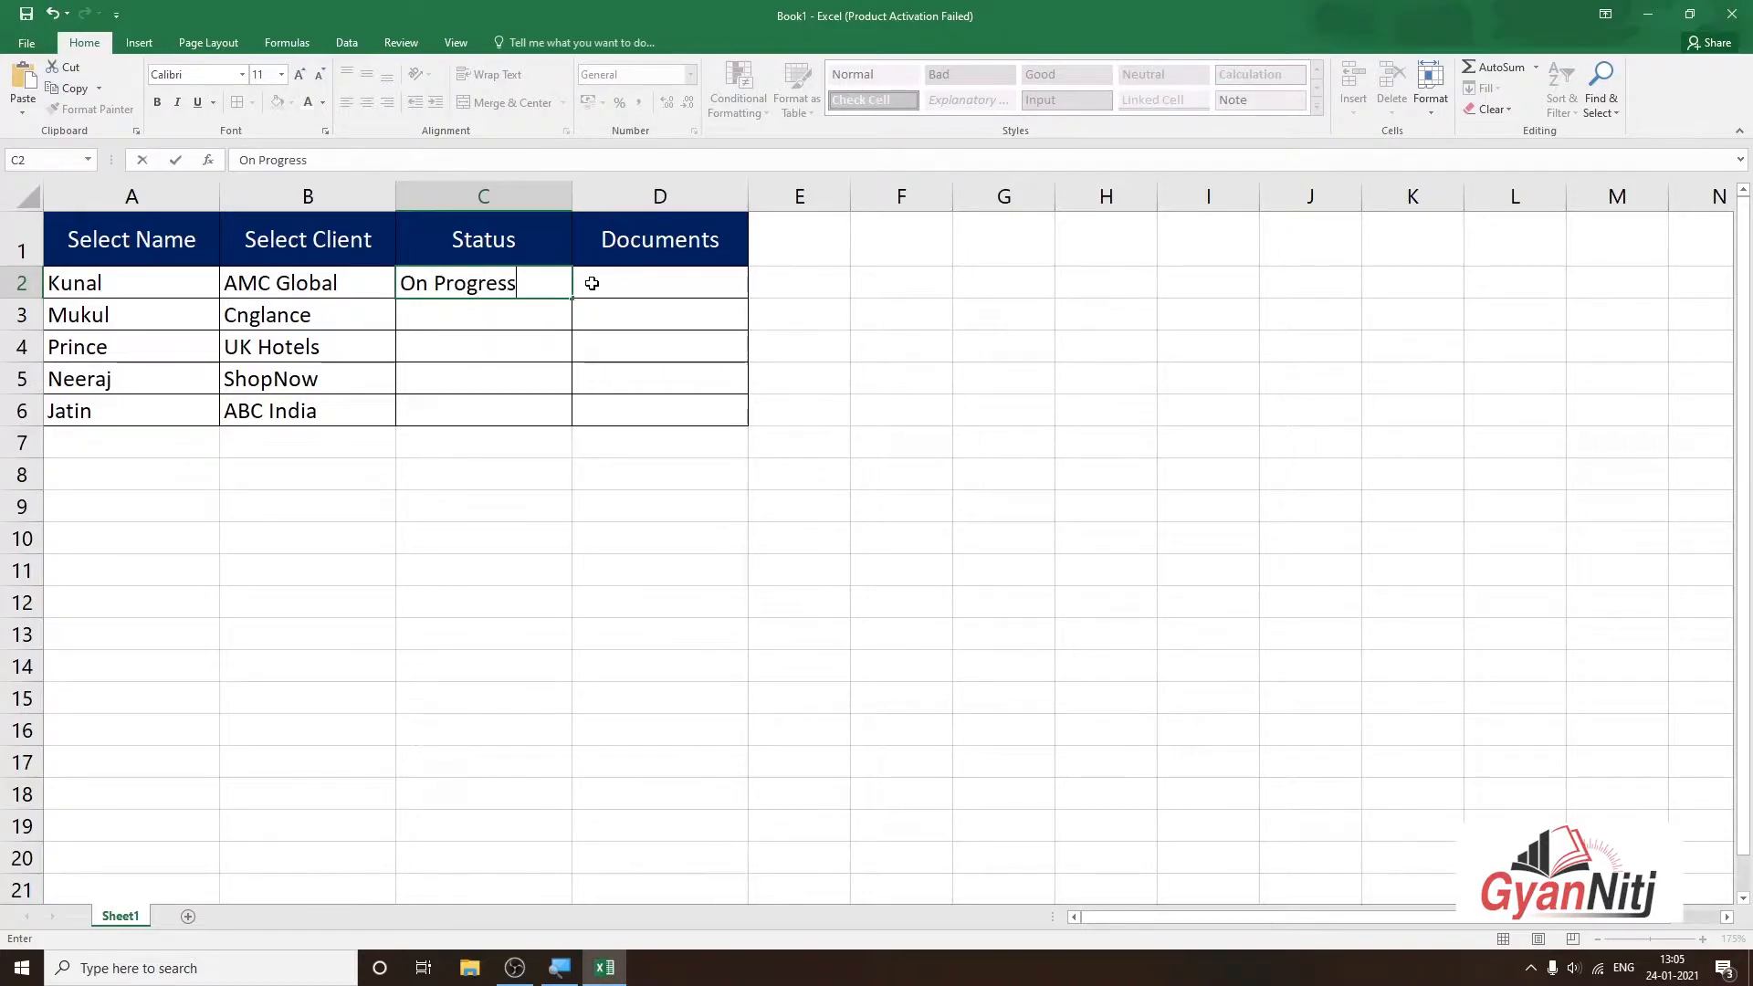
pyautogui.press('Return')
pyautogui.write('On Hold')
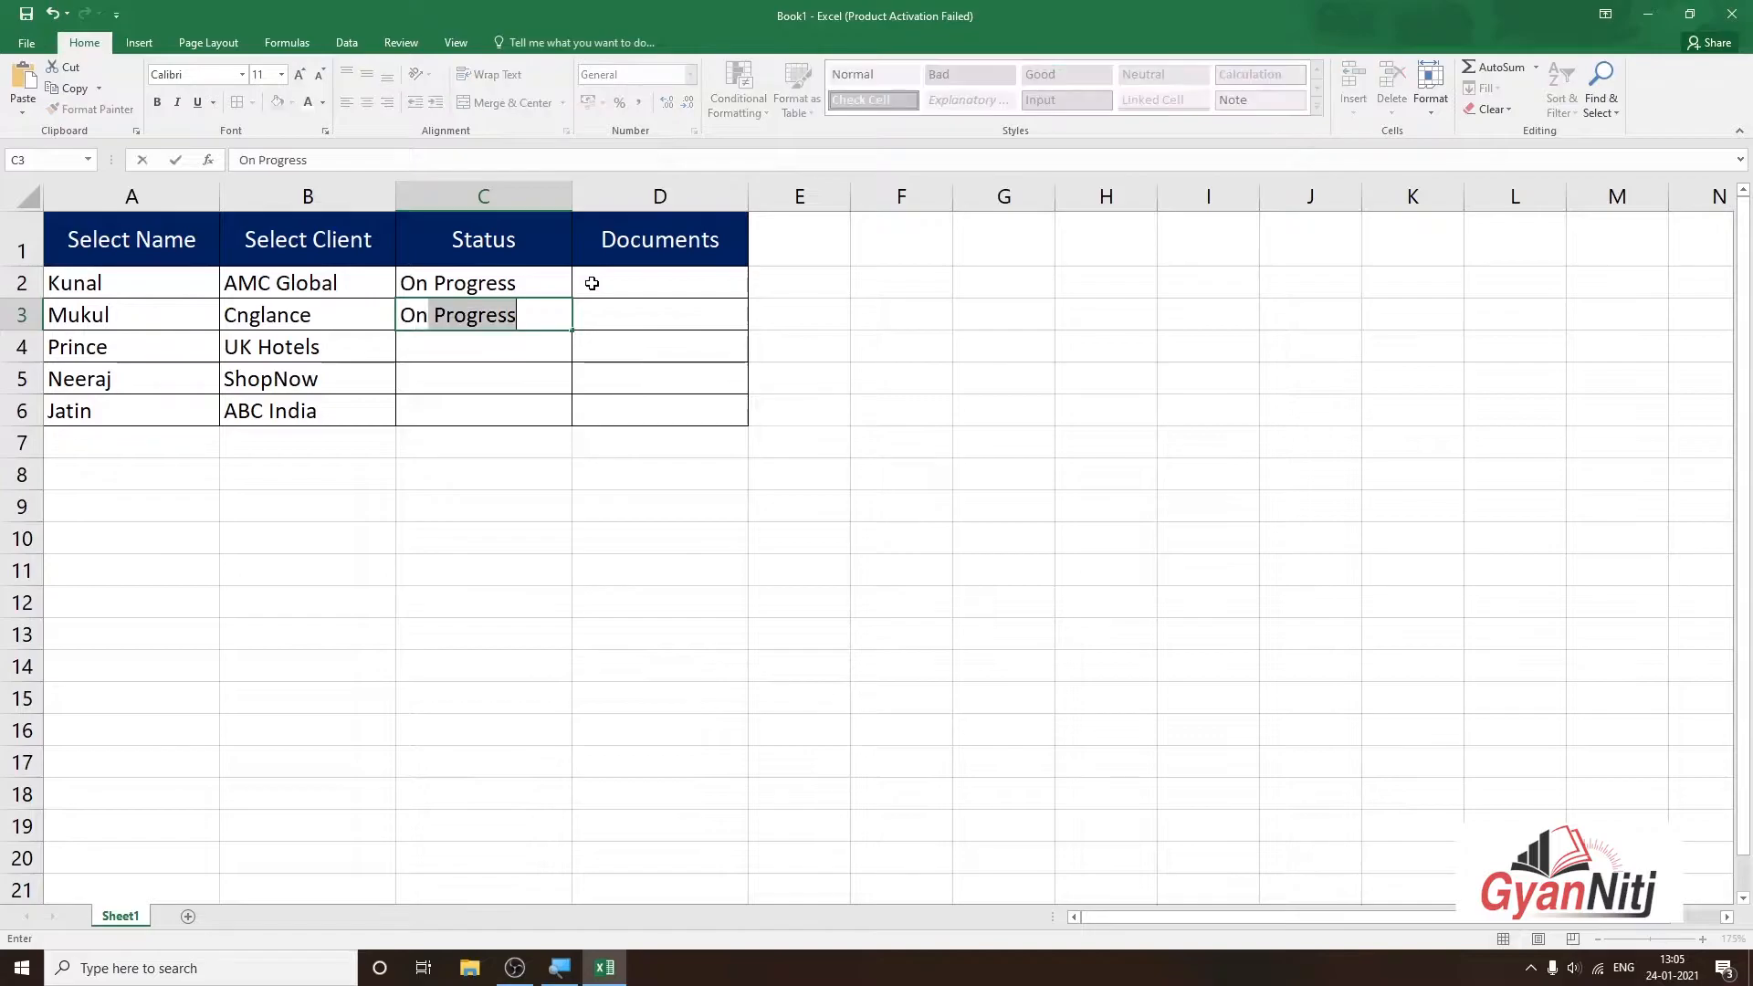
pyautogui.press('Return')
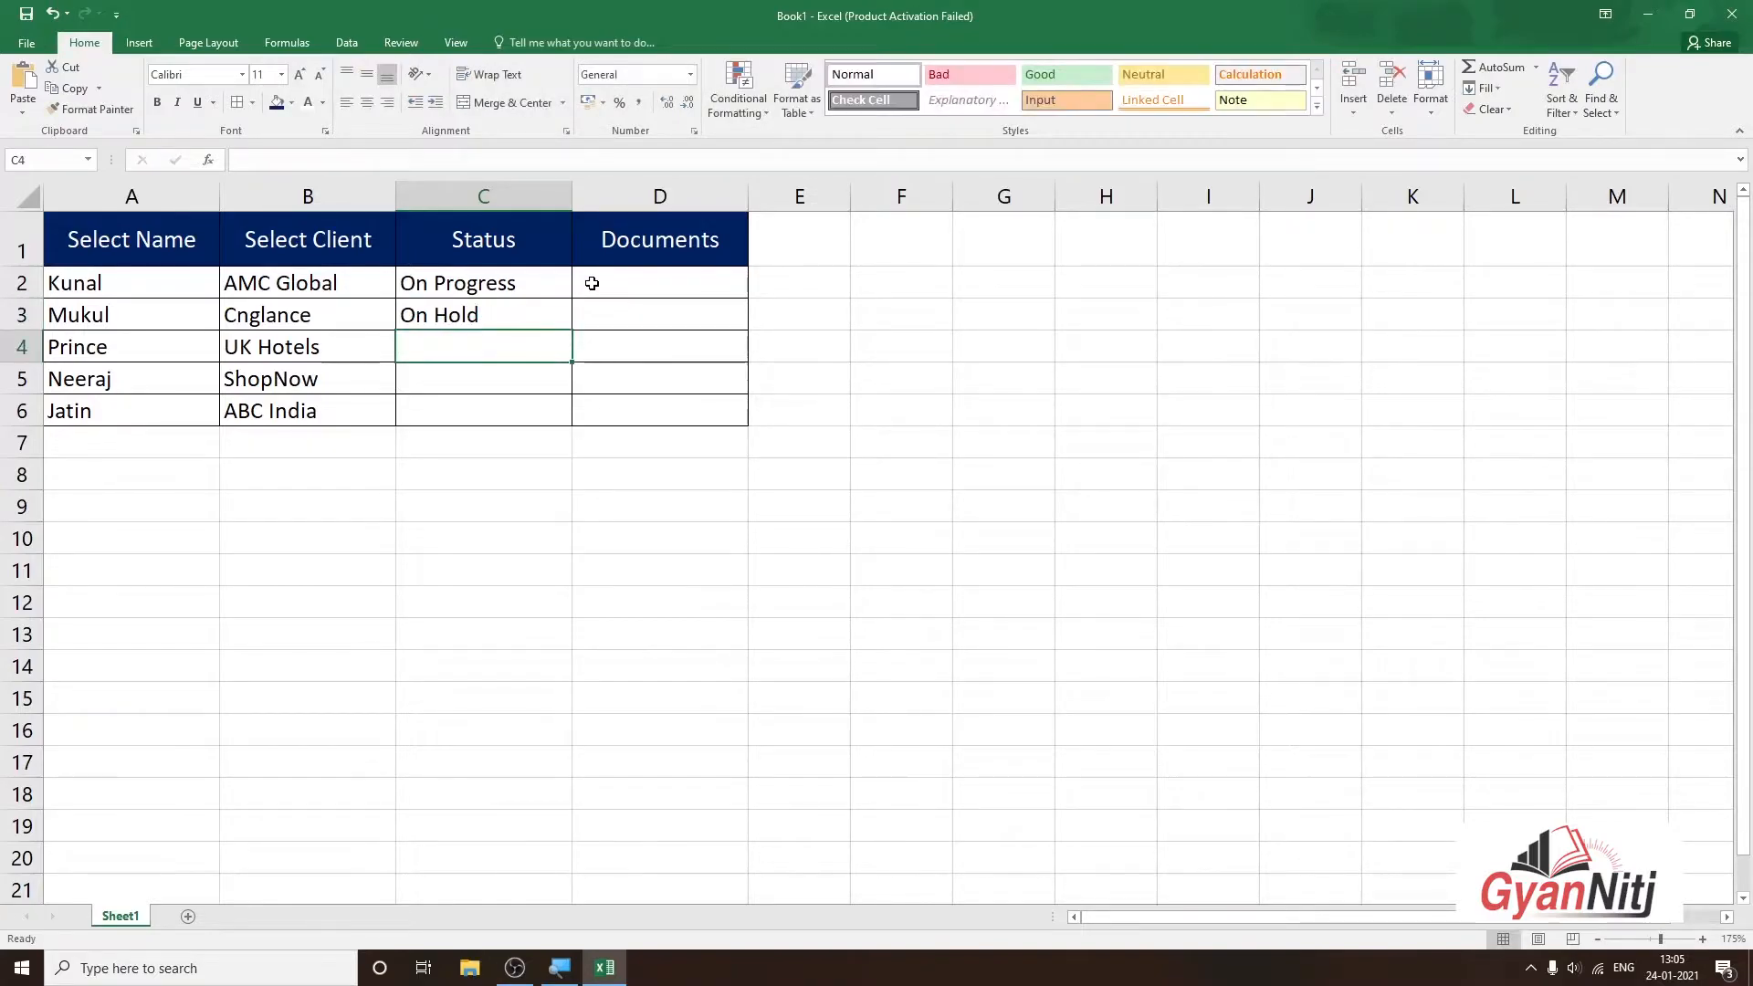
# Enter the statuses Done in C4 and Not Started in C5 under Status
pyautogui.write('Done')
pyautogui.press('Return')
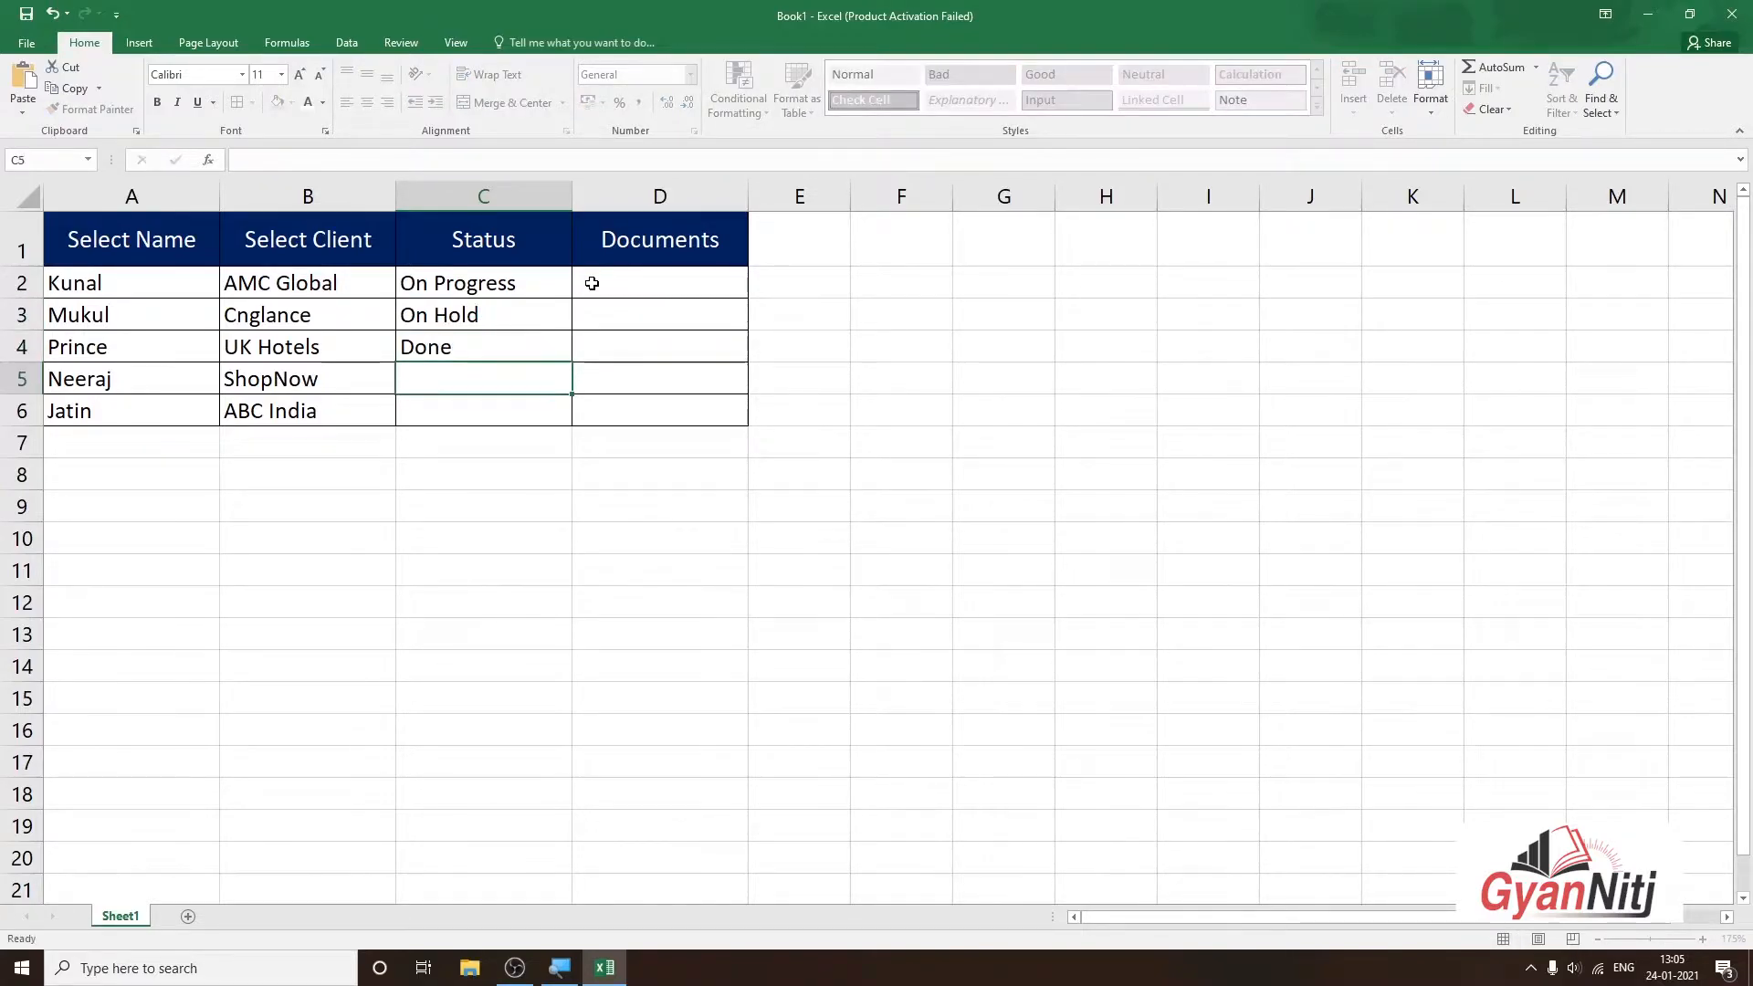
pyautogui.write('Not Started')
pyautogui.press('Tab')
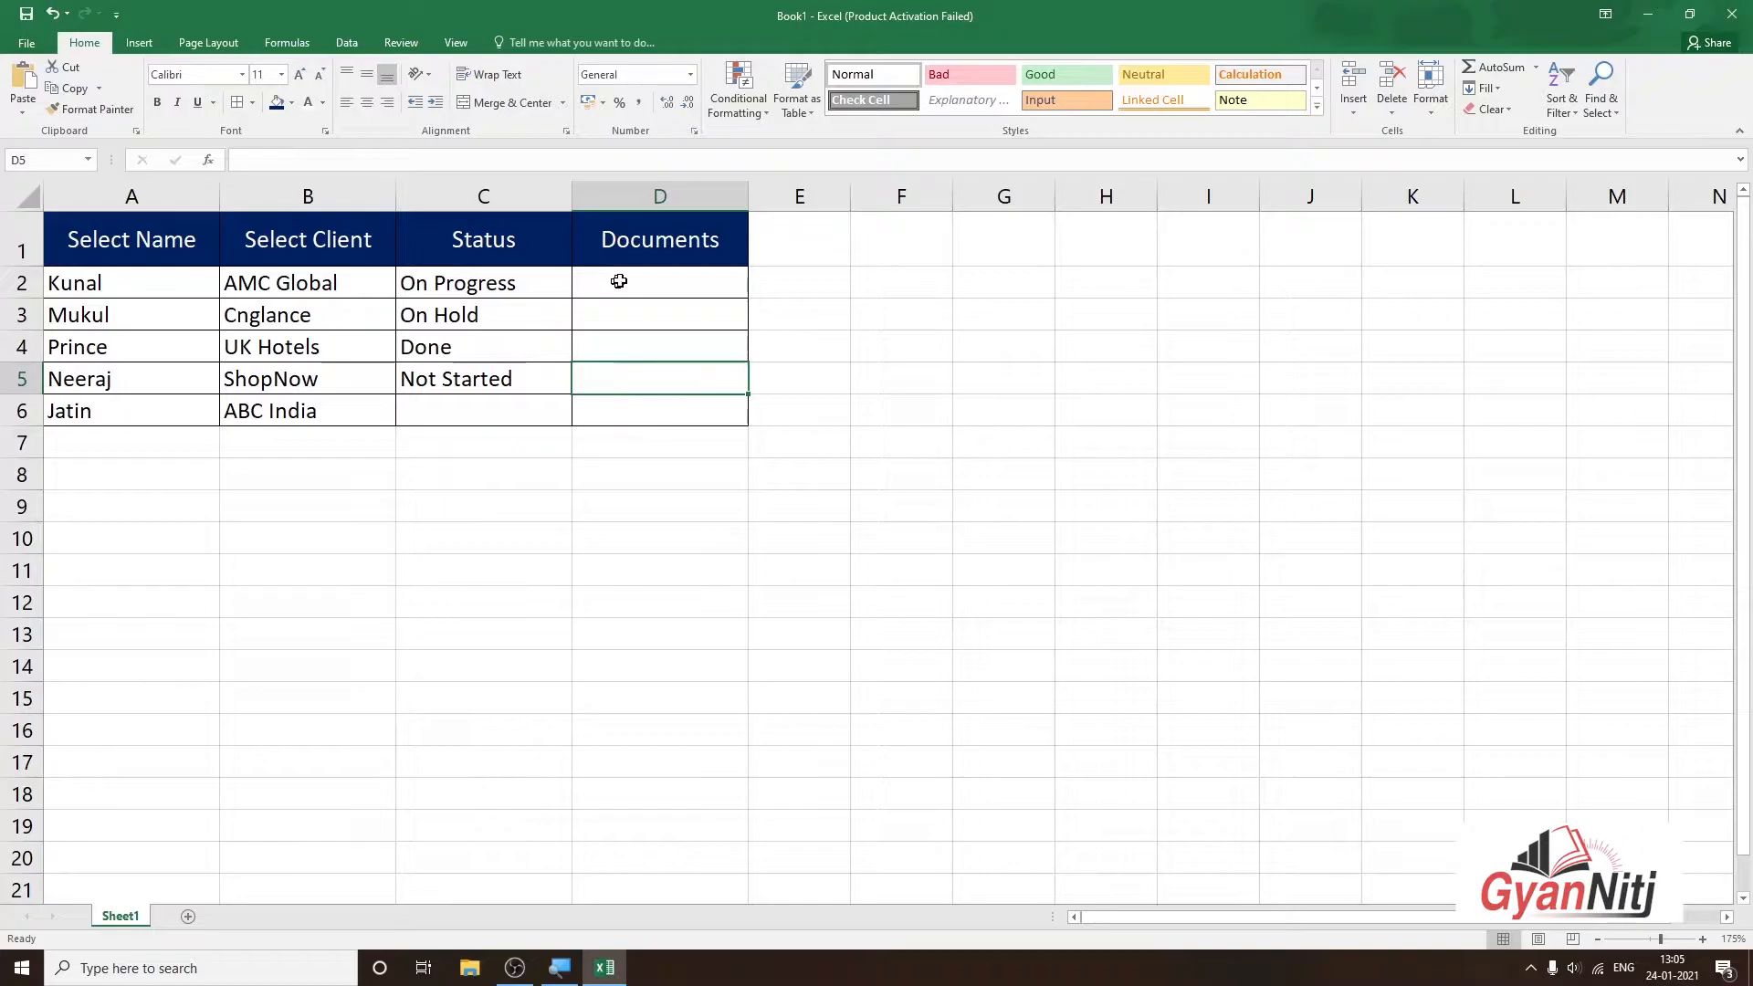
pyautogui.click(614, 278)
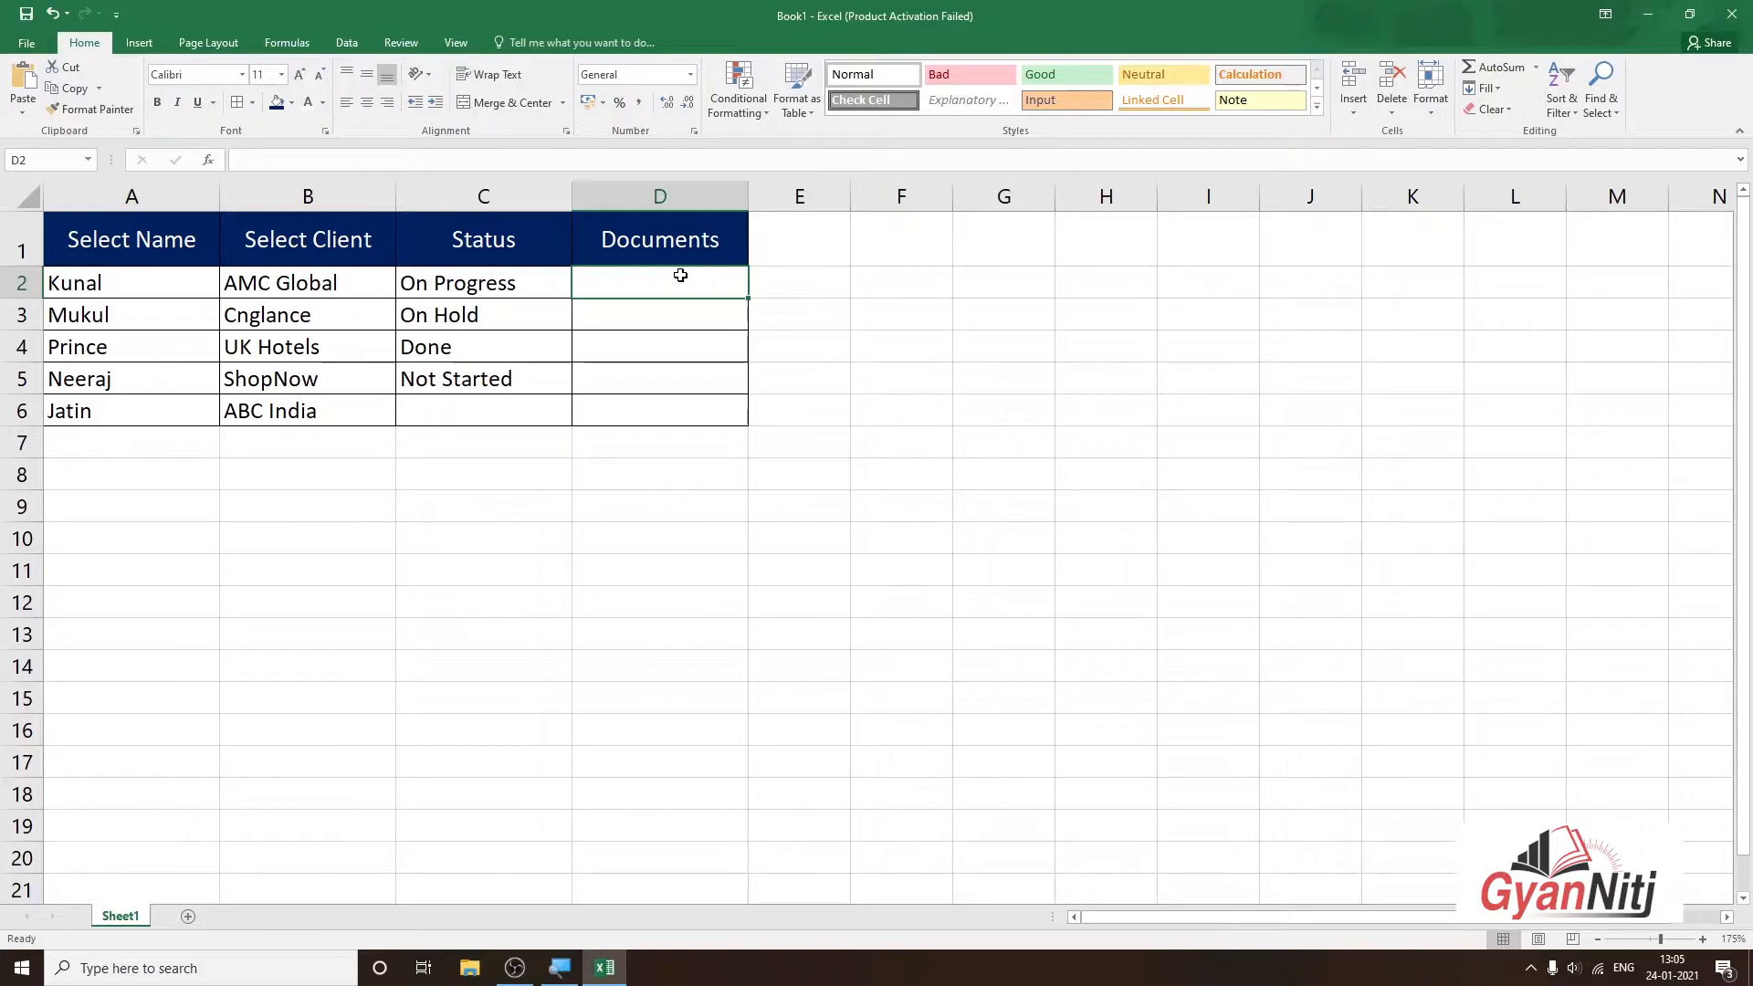
pyautogui.click(614, 315)
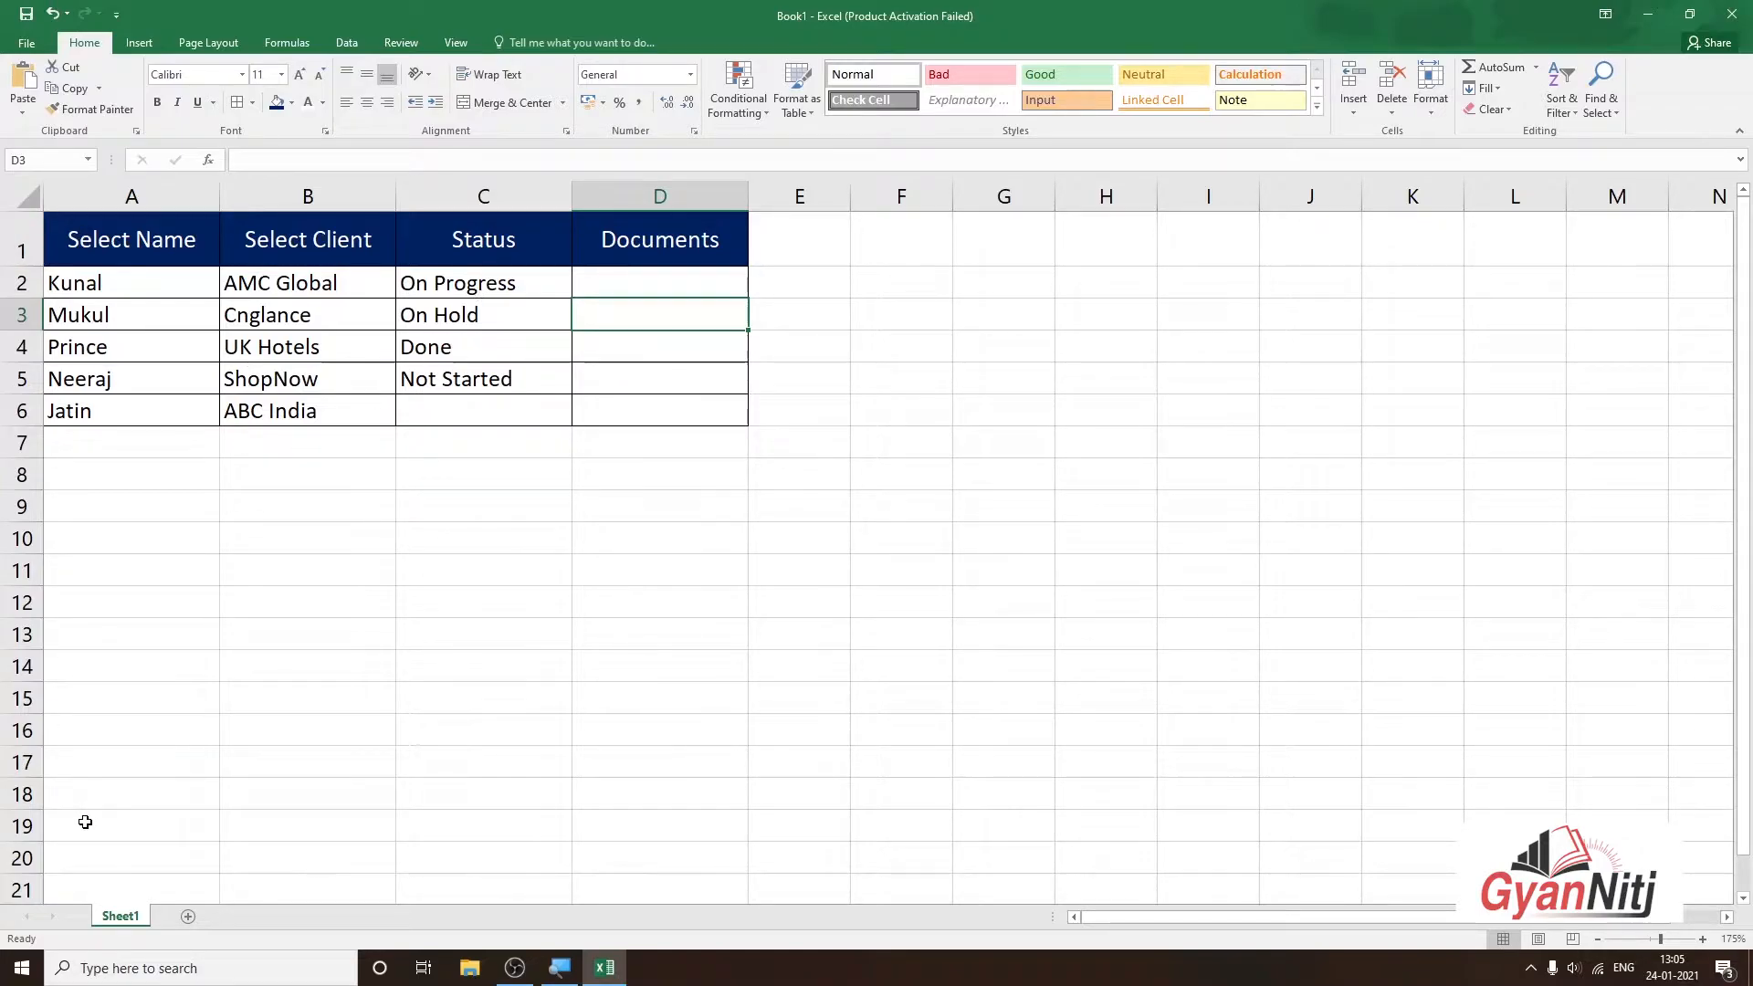
# Rename the worksheet Sheet1 as Data
pyautogui.doubleClick(126, 916)
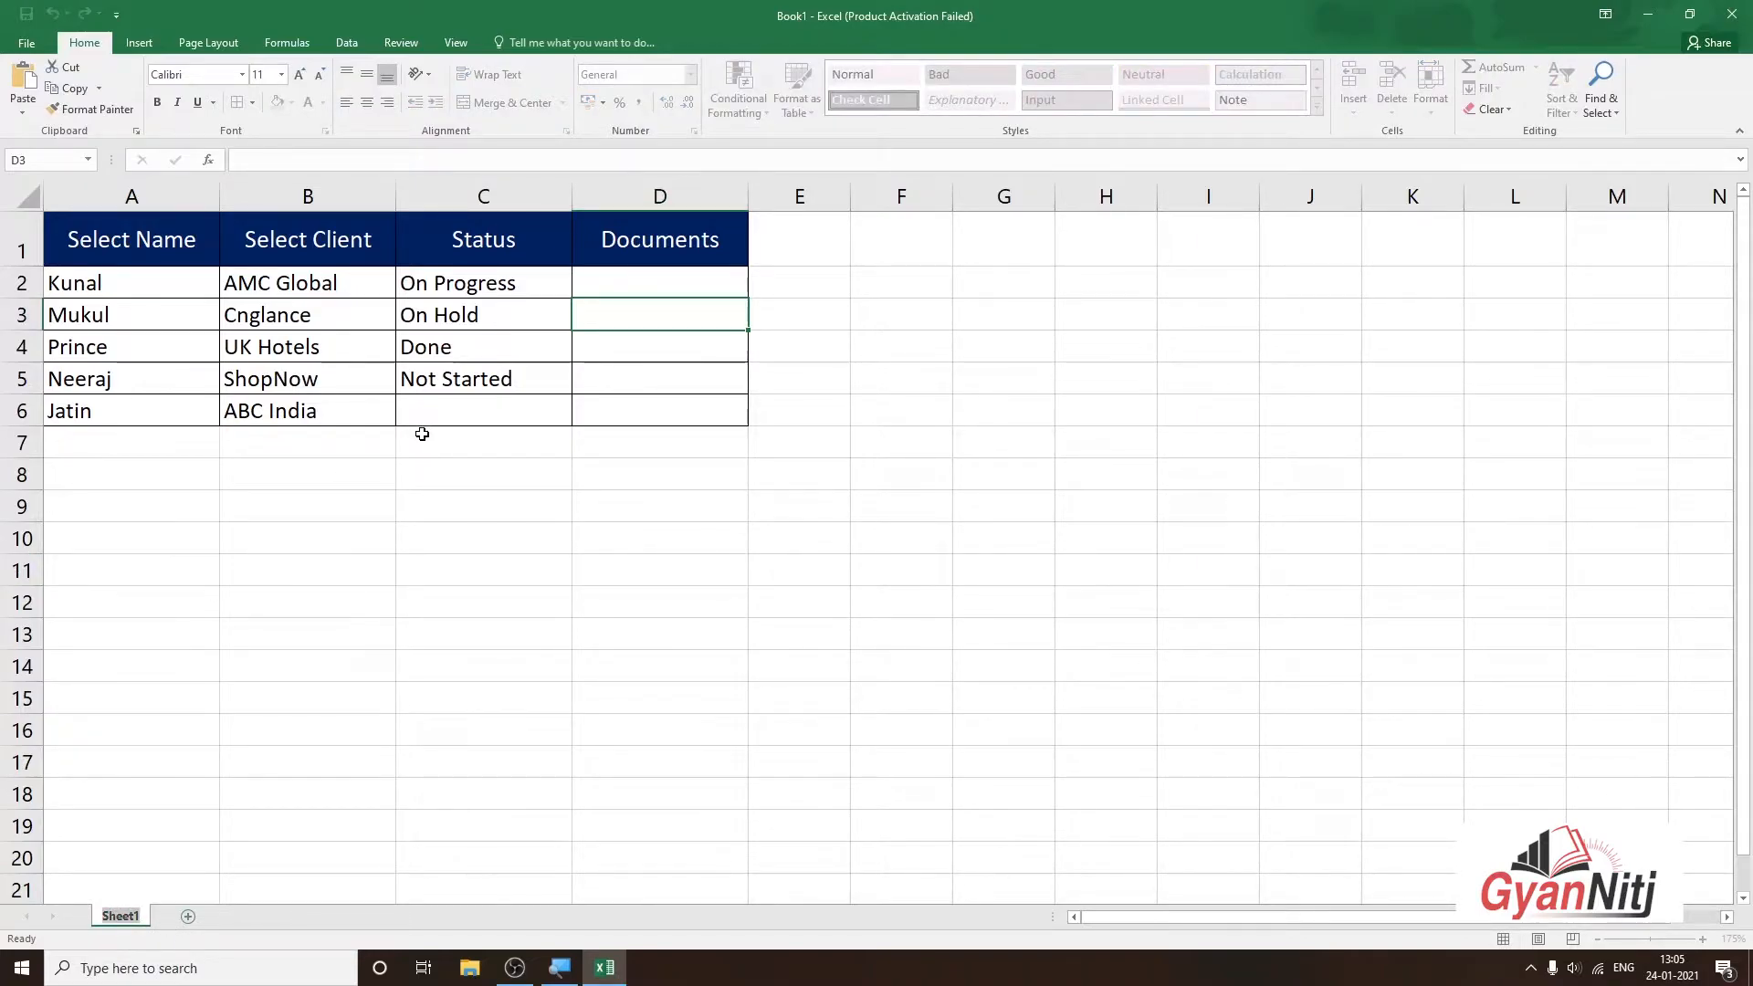
pyautogui.press('Return')
pyautogui.write('Data')
pyautogui.press('Return')
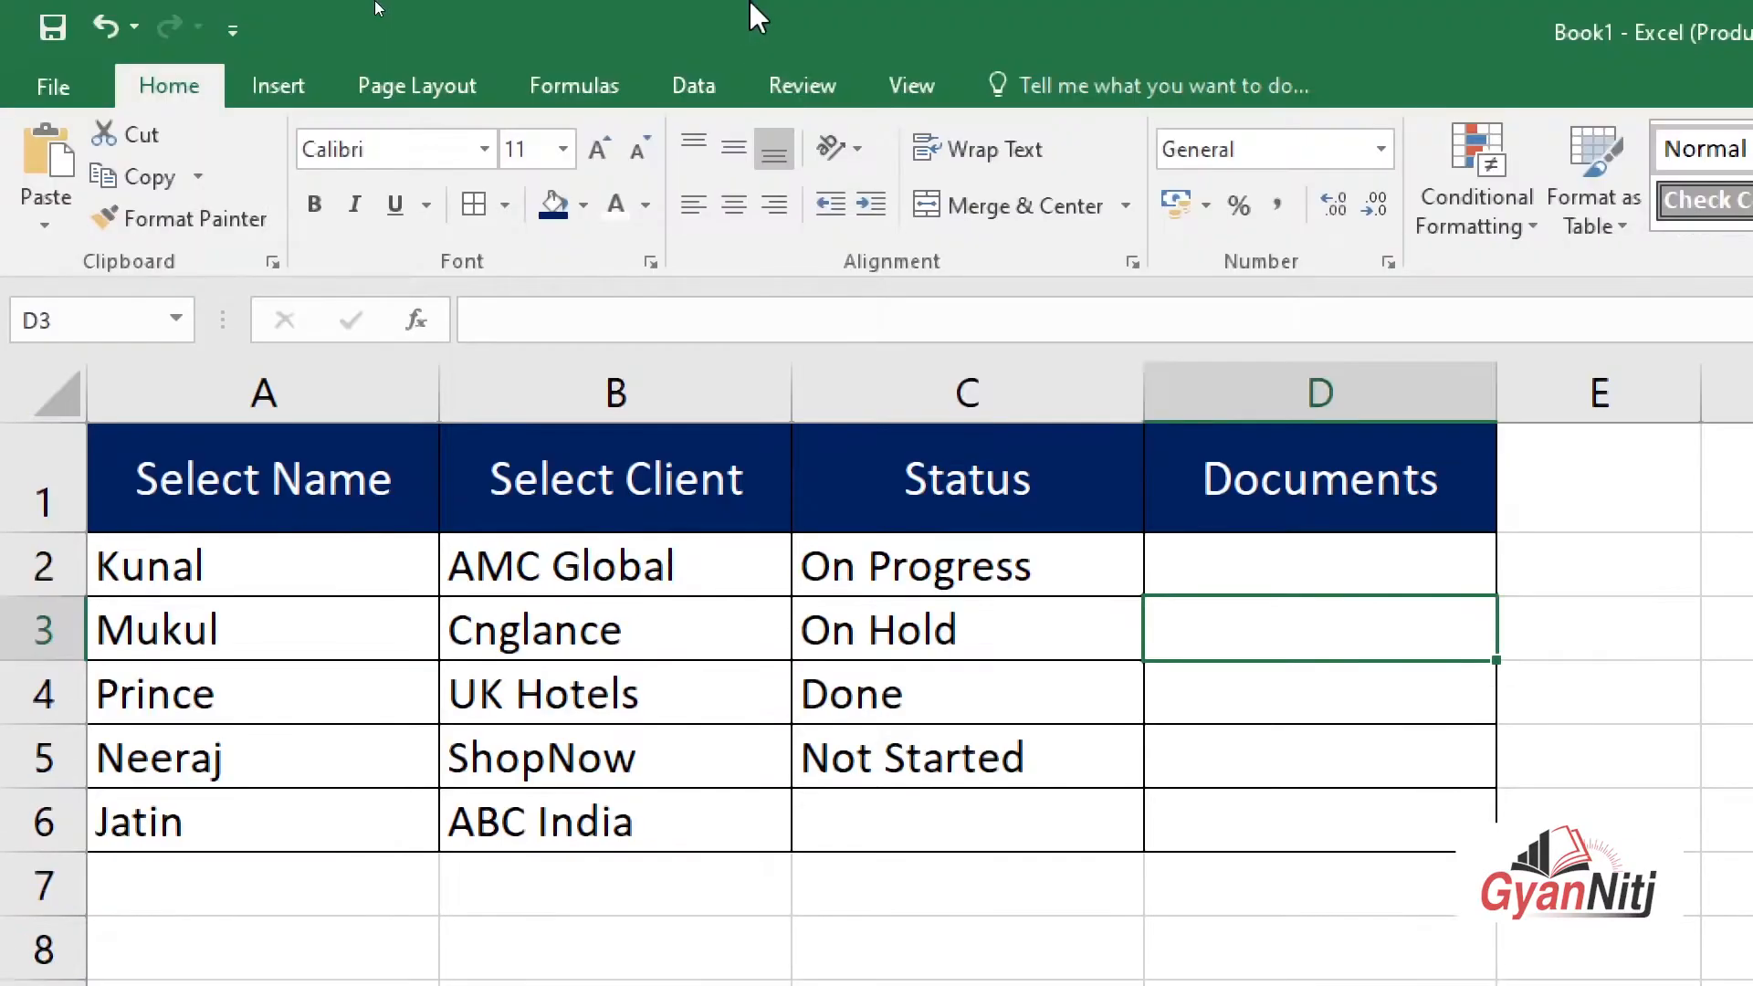
pyautogui.click(677, 412)
pyautogui.moveTo(369, 563); pyautogui.dragTo(1096, 772)
pyautogui.click(1172, 816)
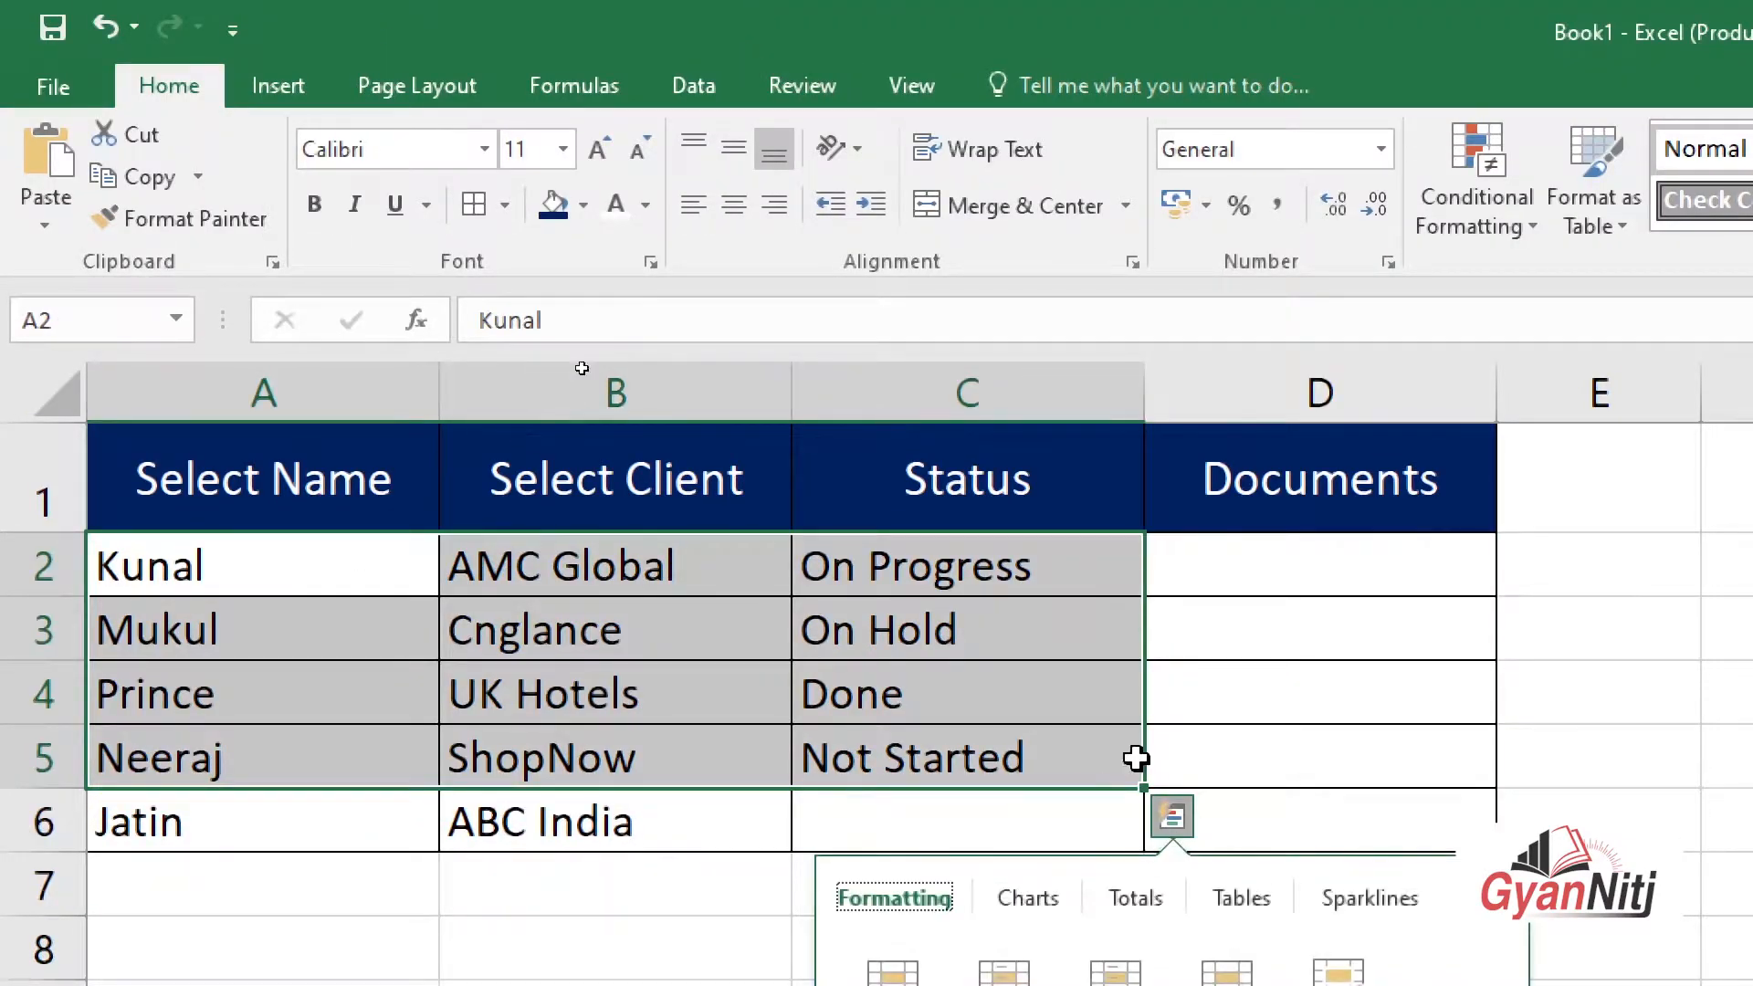
pyautogui.click(1369, 680)
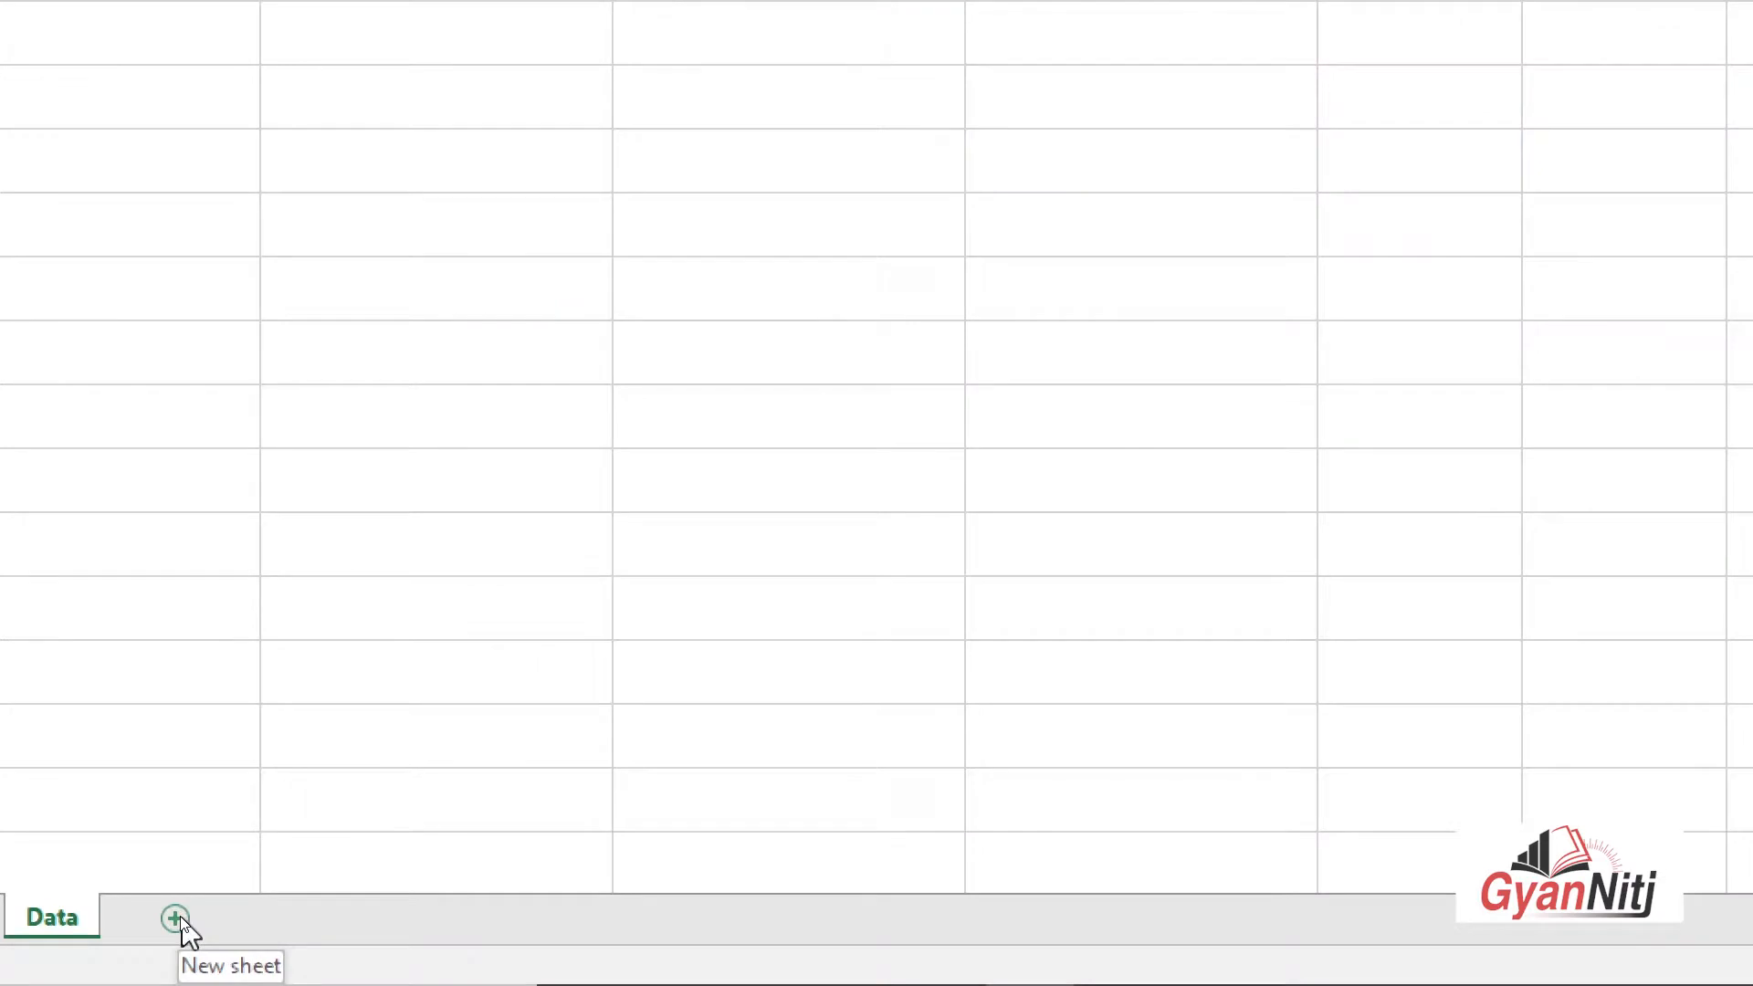
# Add a new worksheet after Data and name it Jan 2021
pyautogui.click(175, 918)
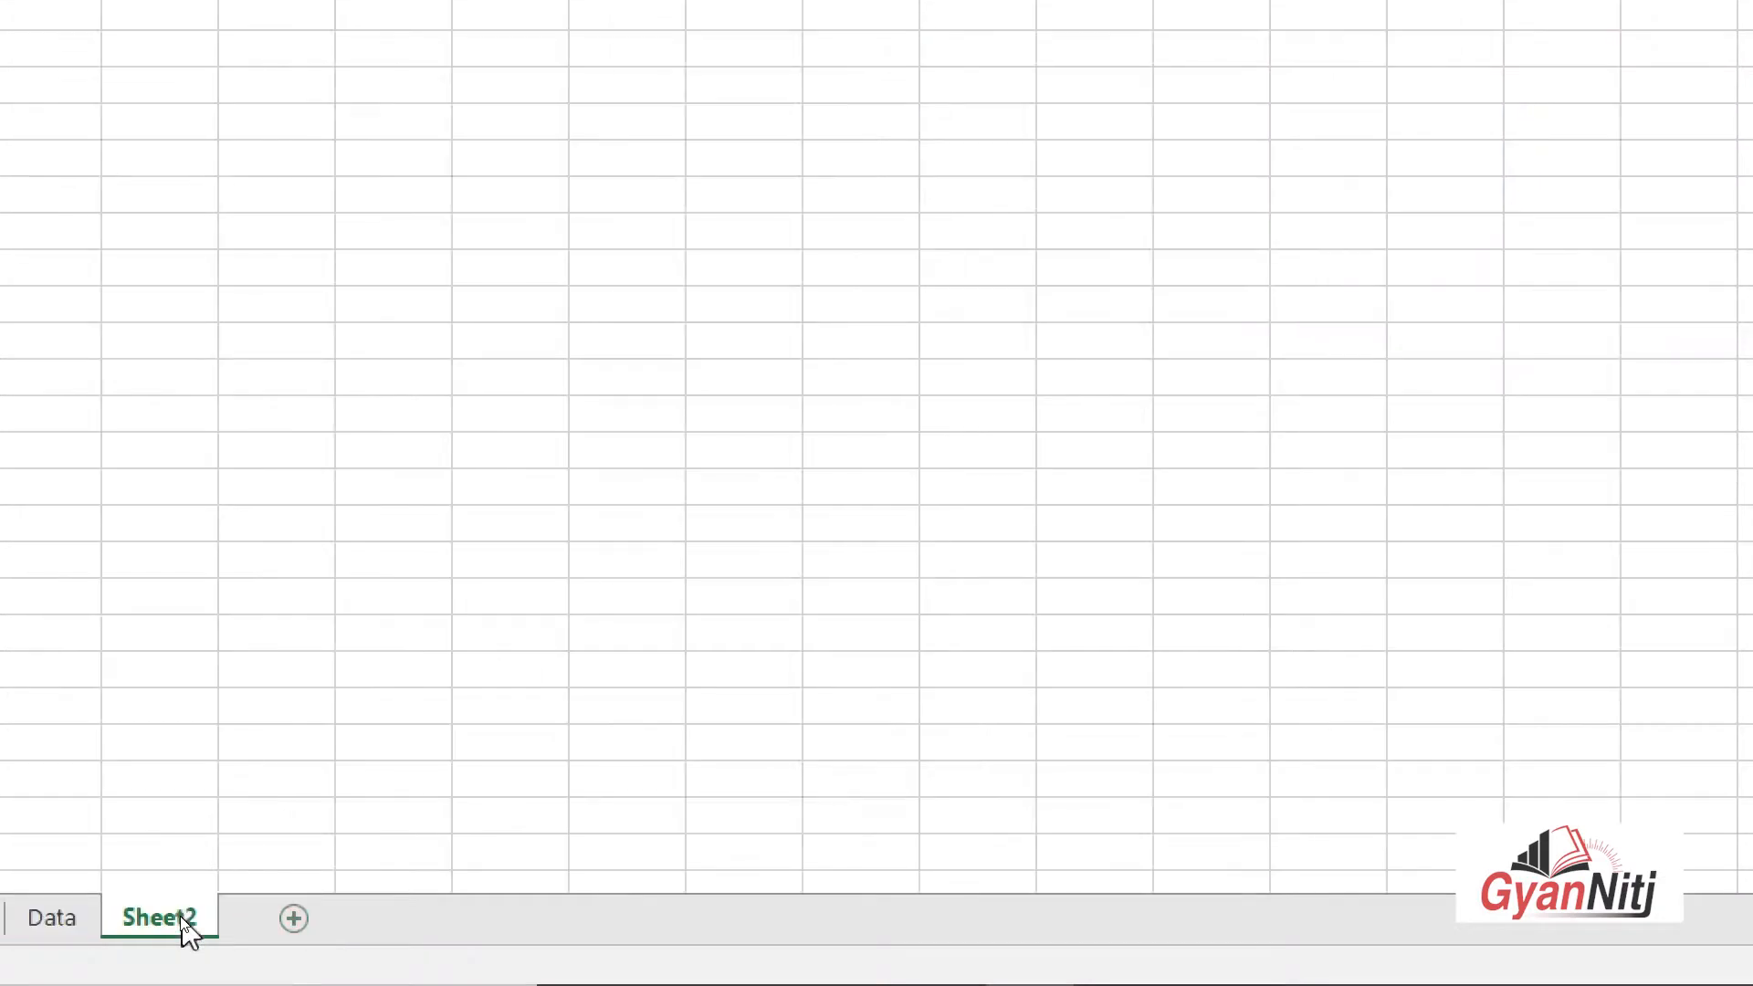
pyautogui.doubleClick(187, 921)
pyautogui.write('Jan 20')
pyautogui.write('21')
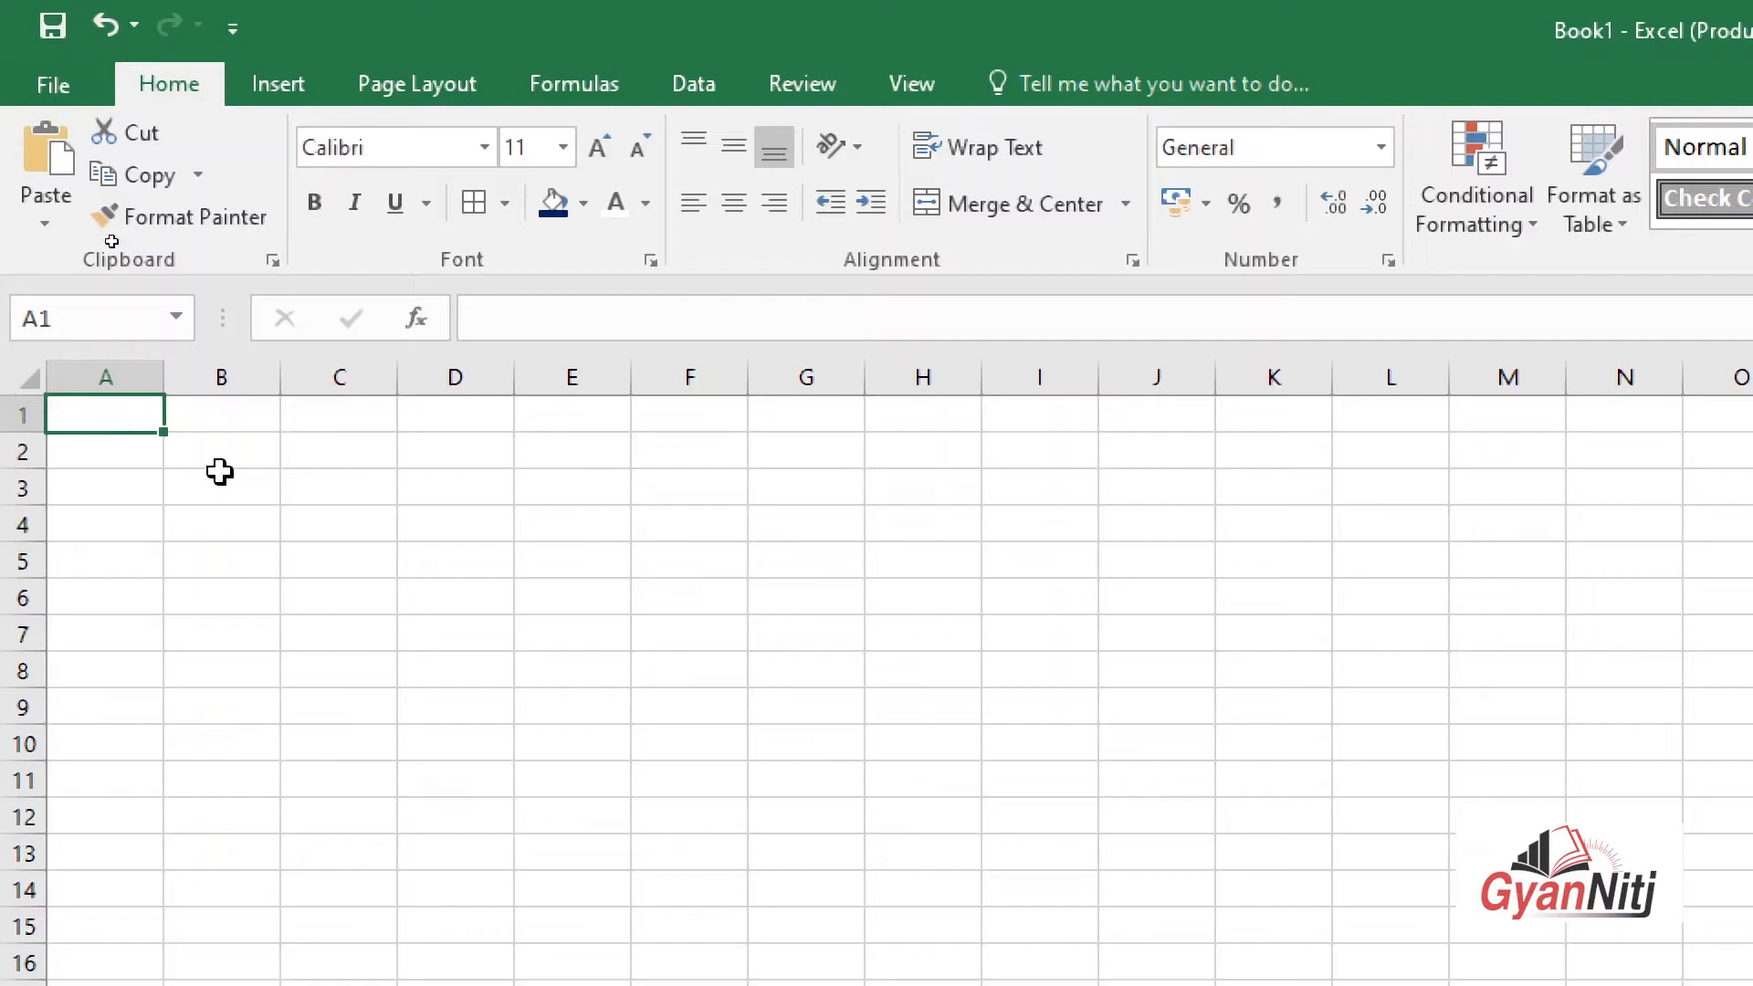
# Enter the header Date in A1 of the Jan 2021 sheet
pyautogui.doubleClick(103, 415)
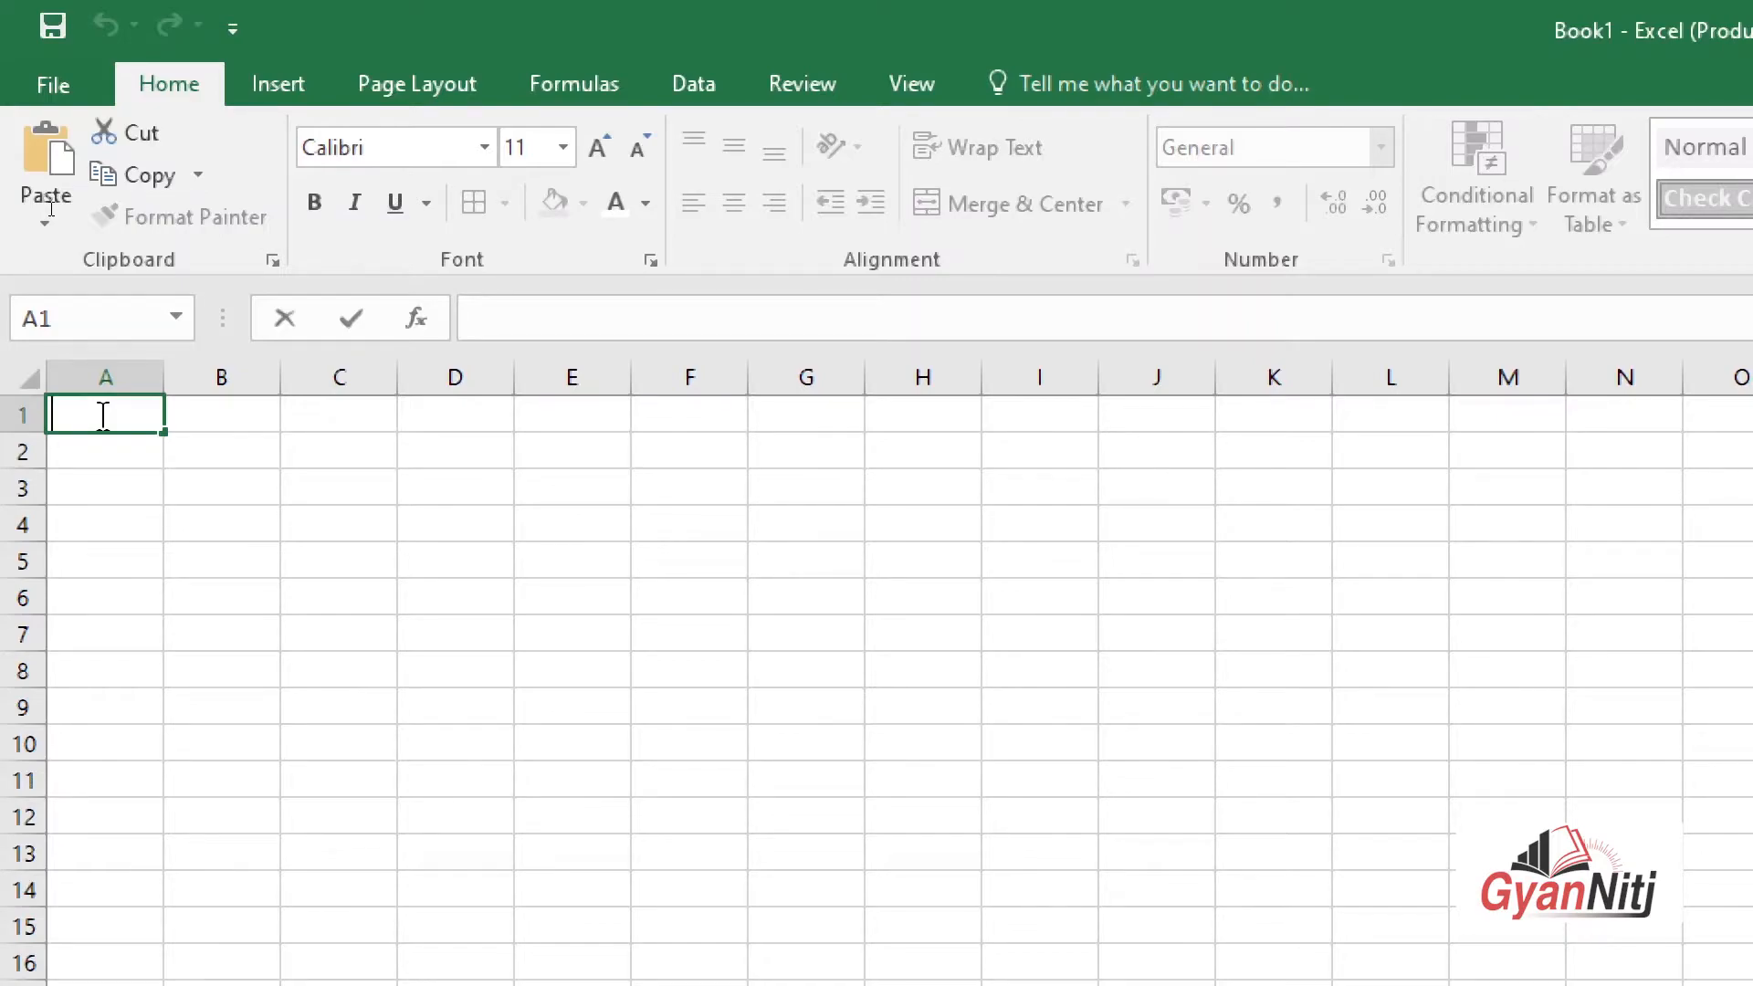
pyautogui.write('Date')
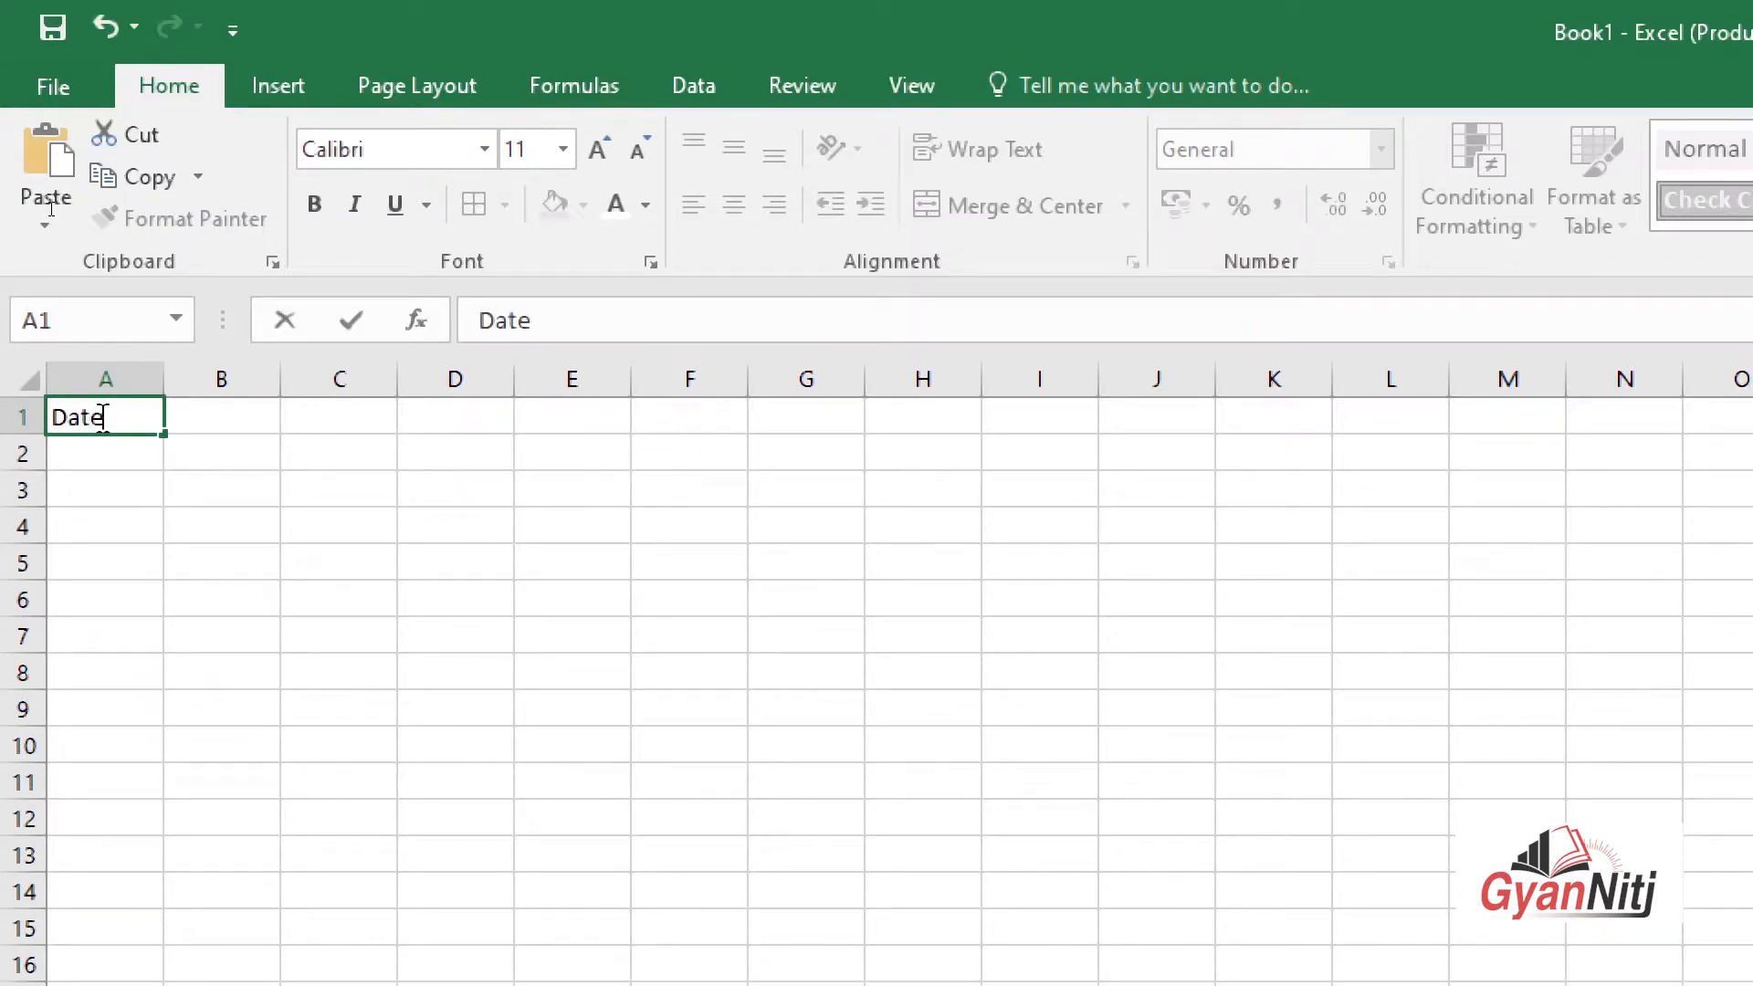
pyautogui.click(305, 407)
pyautogui.click(237, 419)
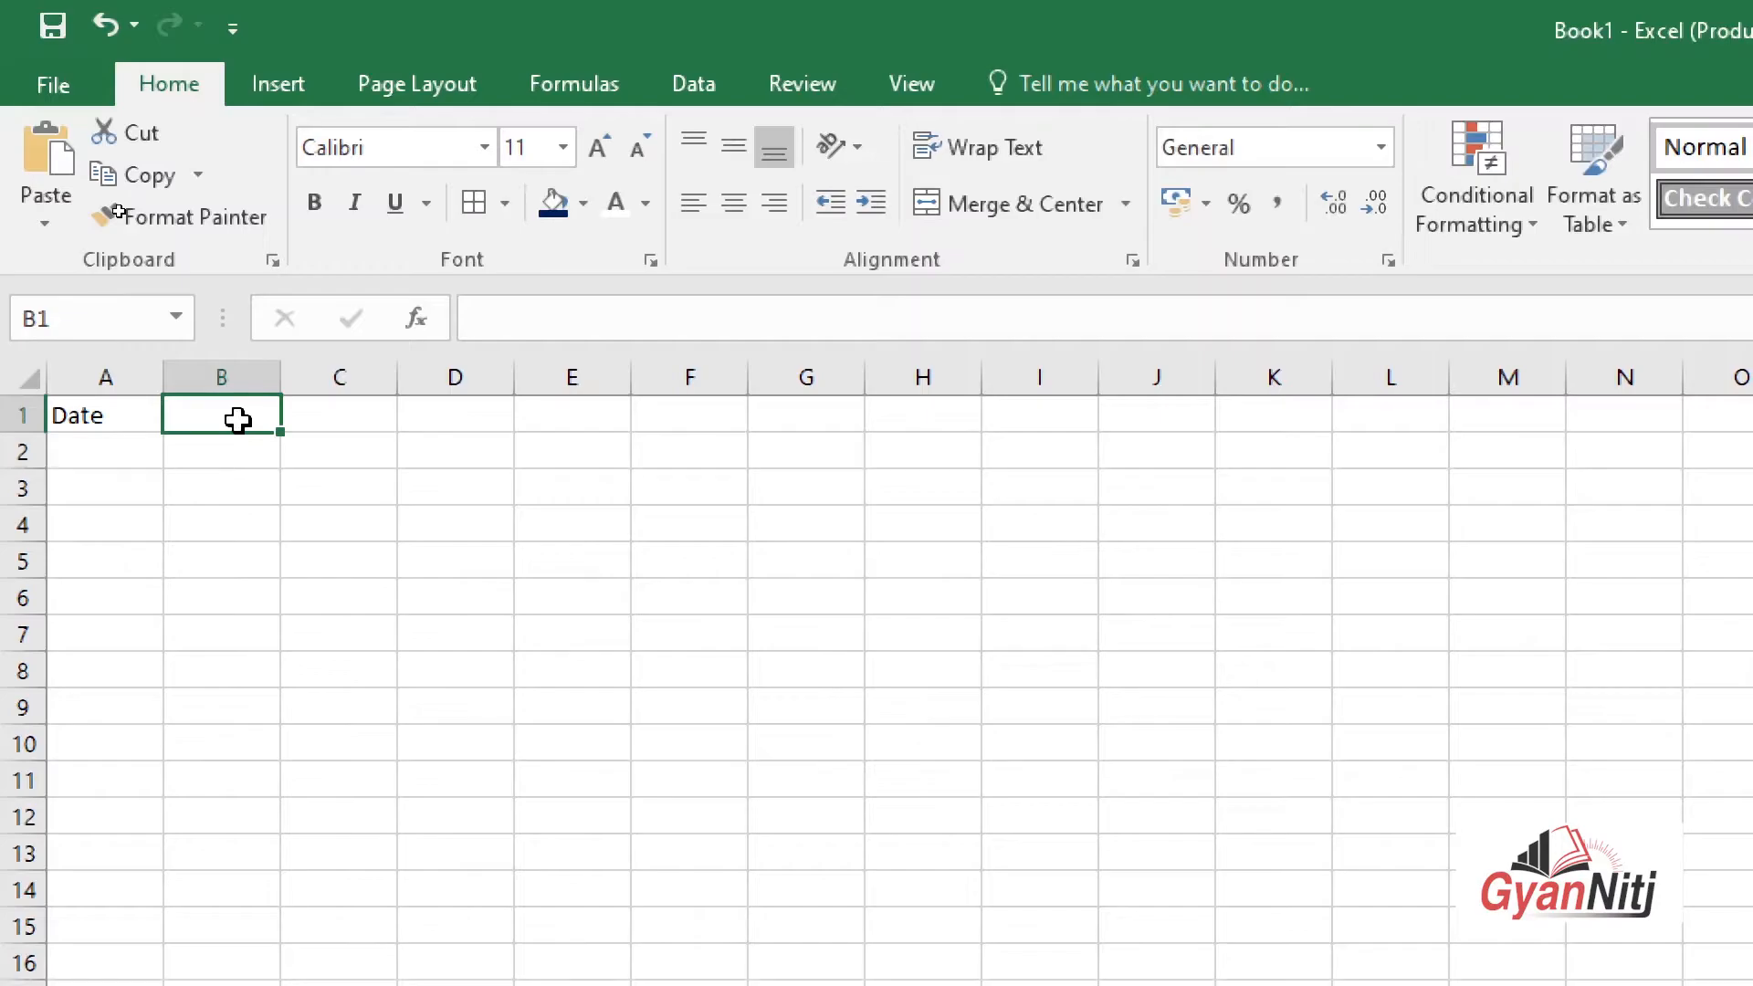
# Enter the headers Name in B1, Client in C1 and Task in D1 of the Jan 2021 sheet
pyautogui.write('Name')
pyautogui.press('Tab')
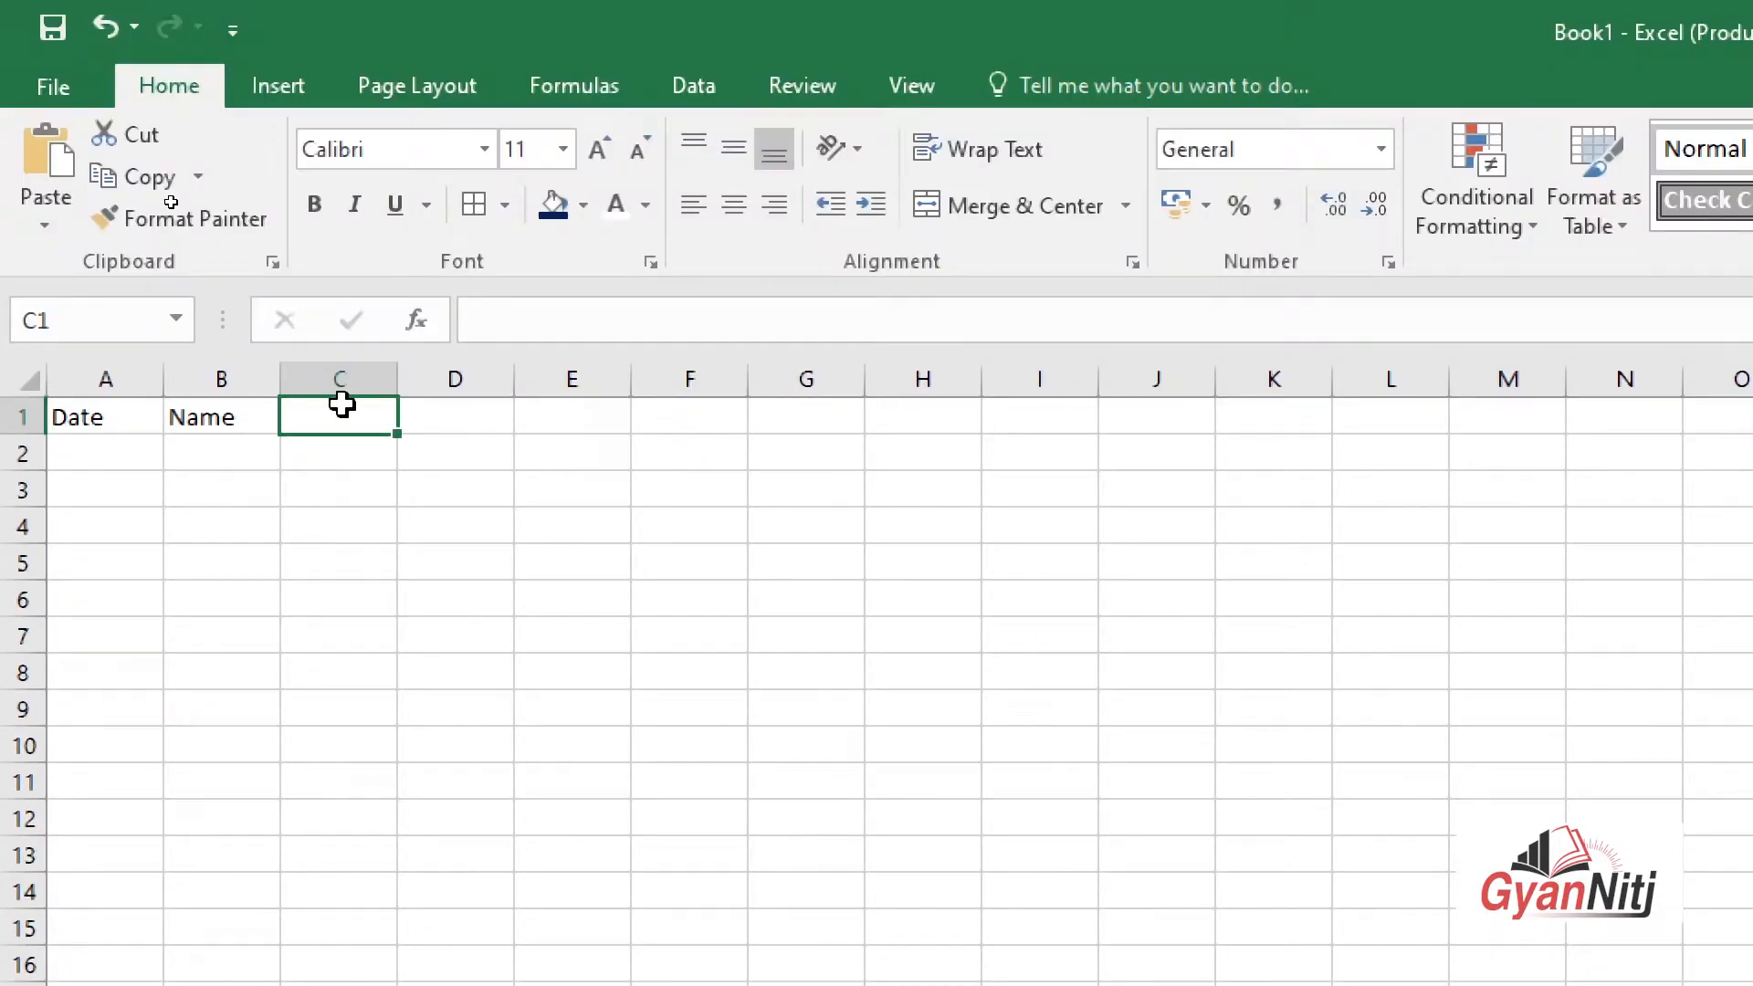
pyautogui.write('Cl')
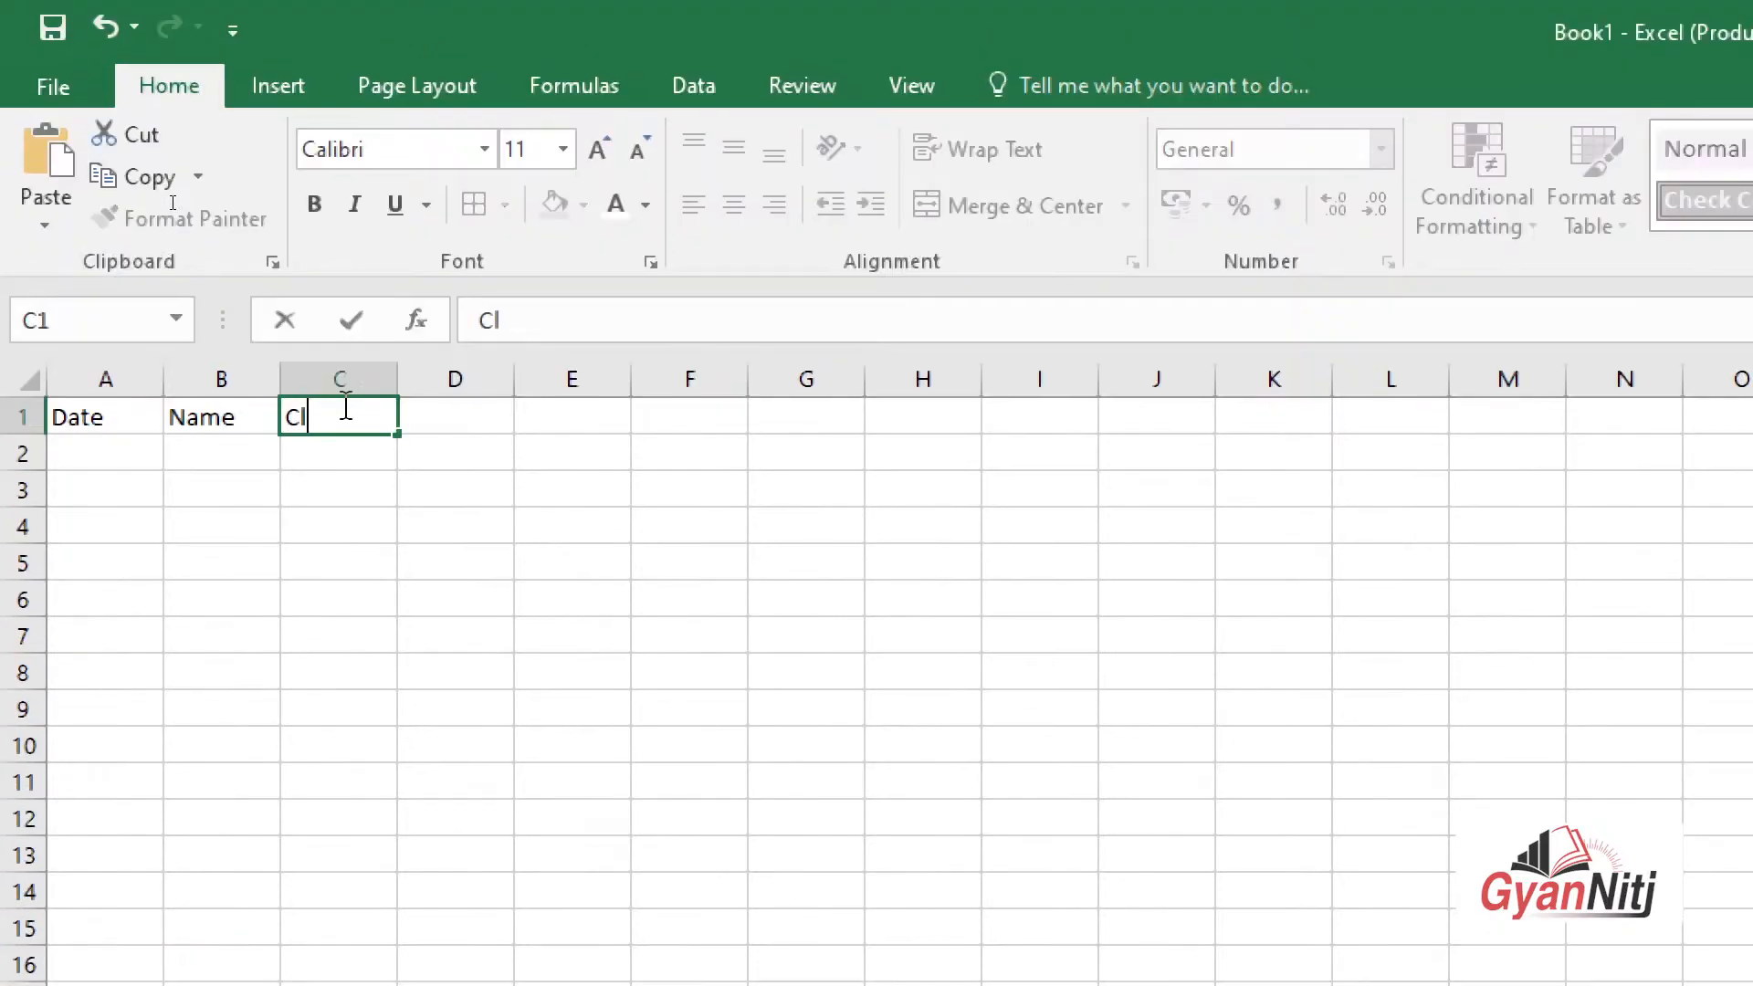
pyautogui.write('ient')
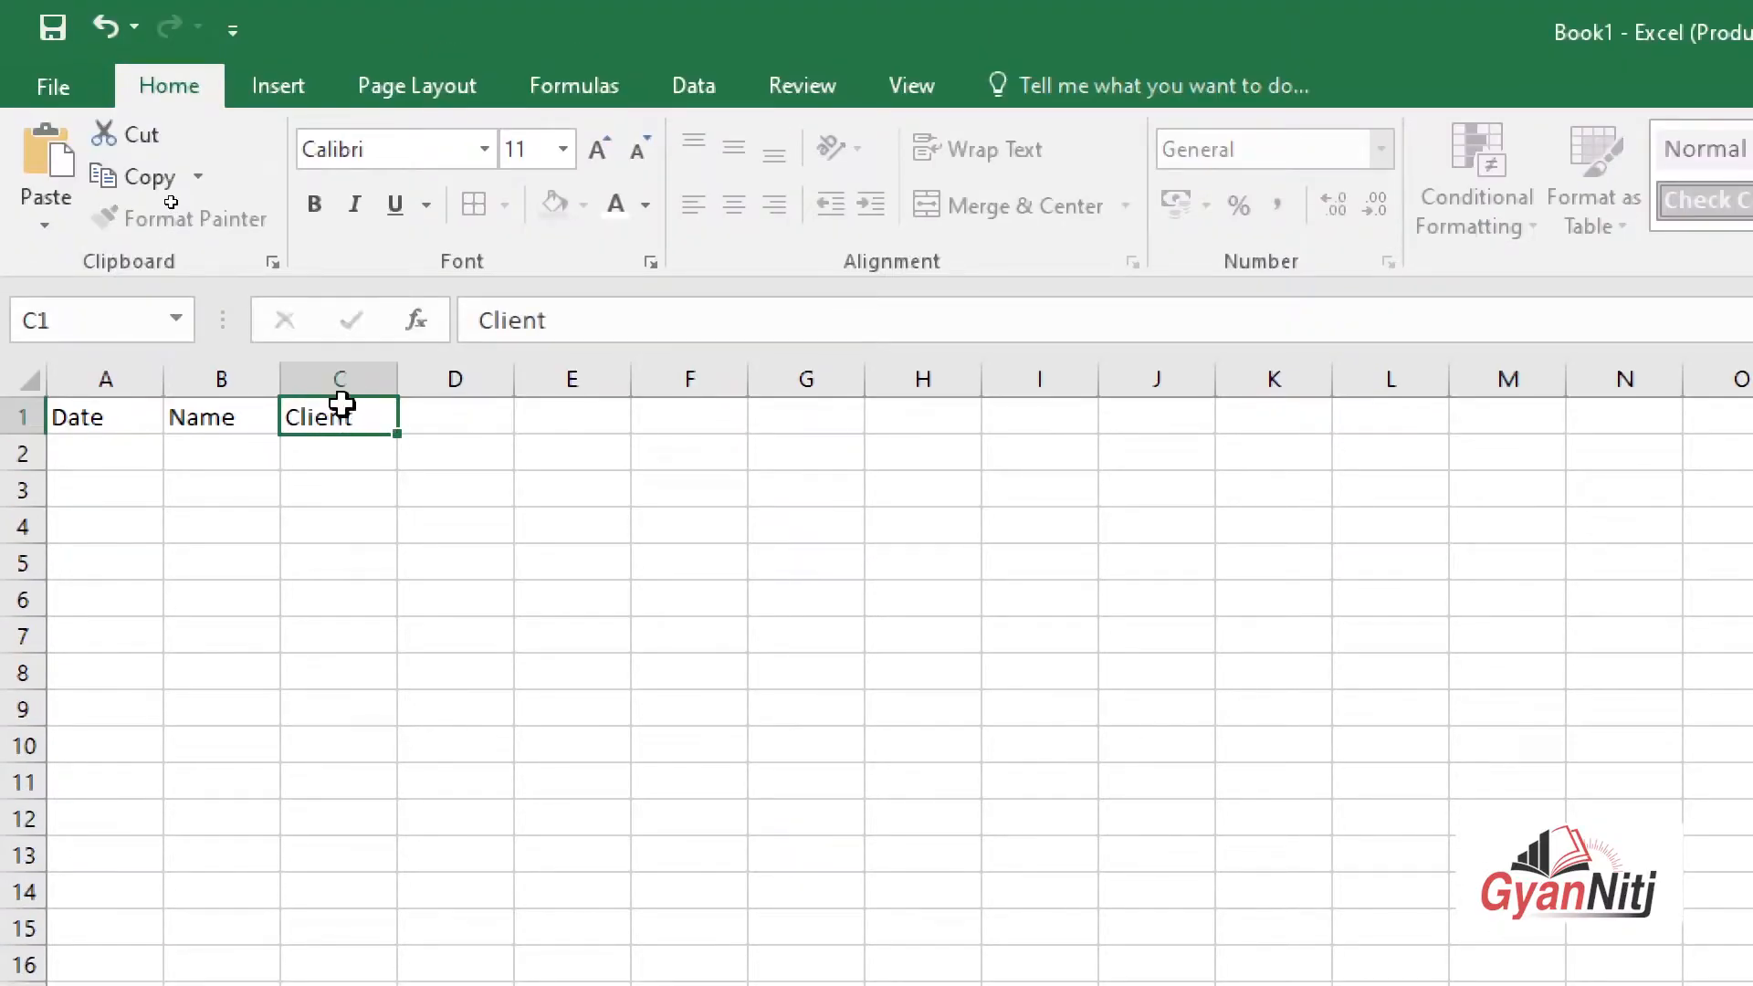
pyautogui.press('Tab')
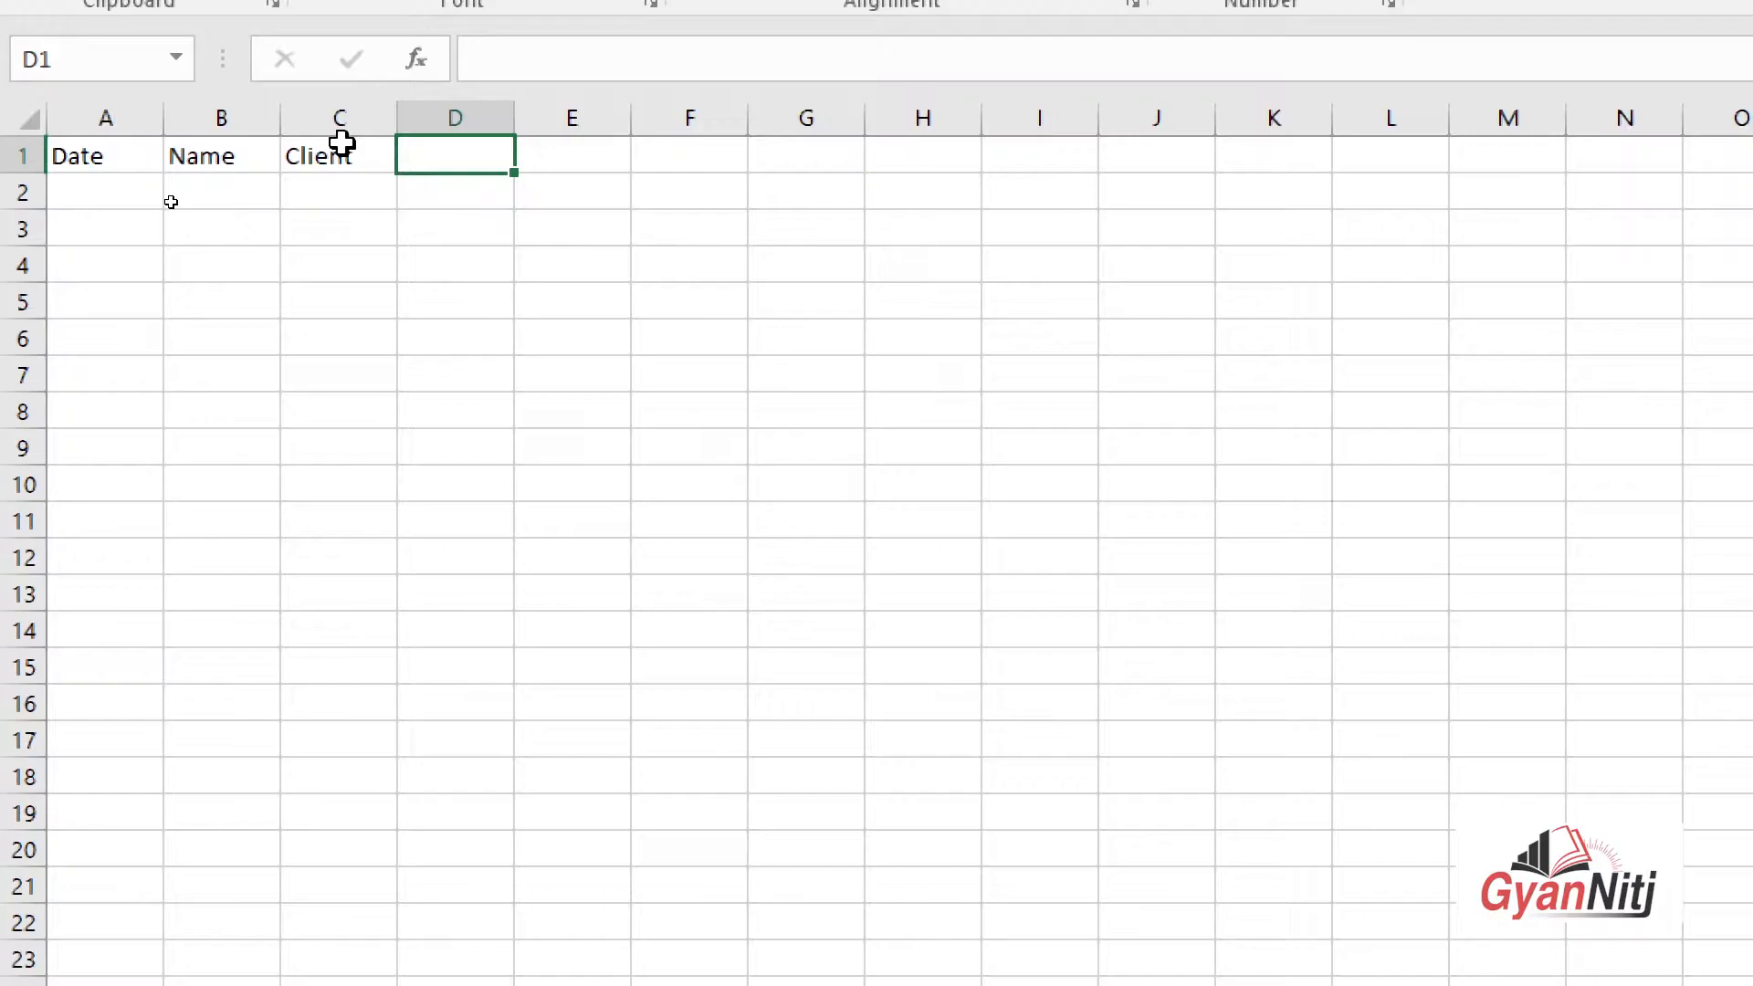
pyautogui.write('Task')
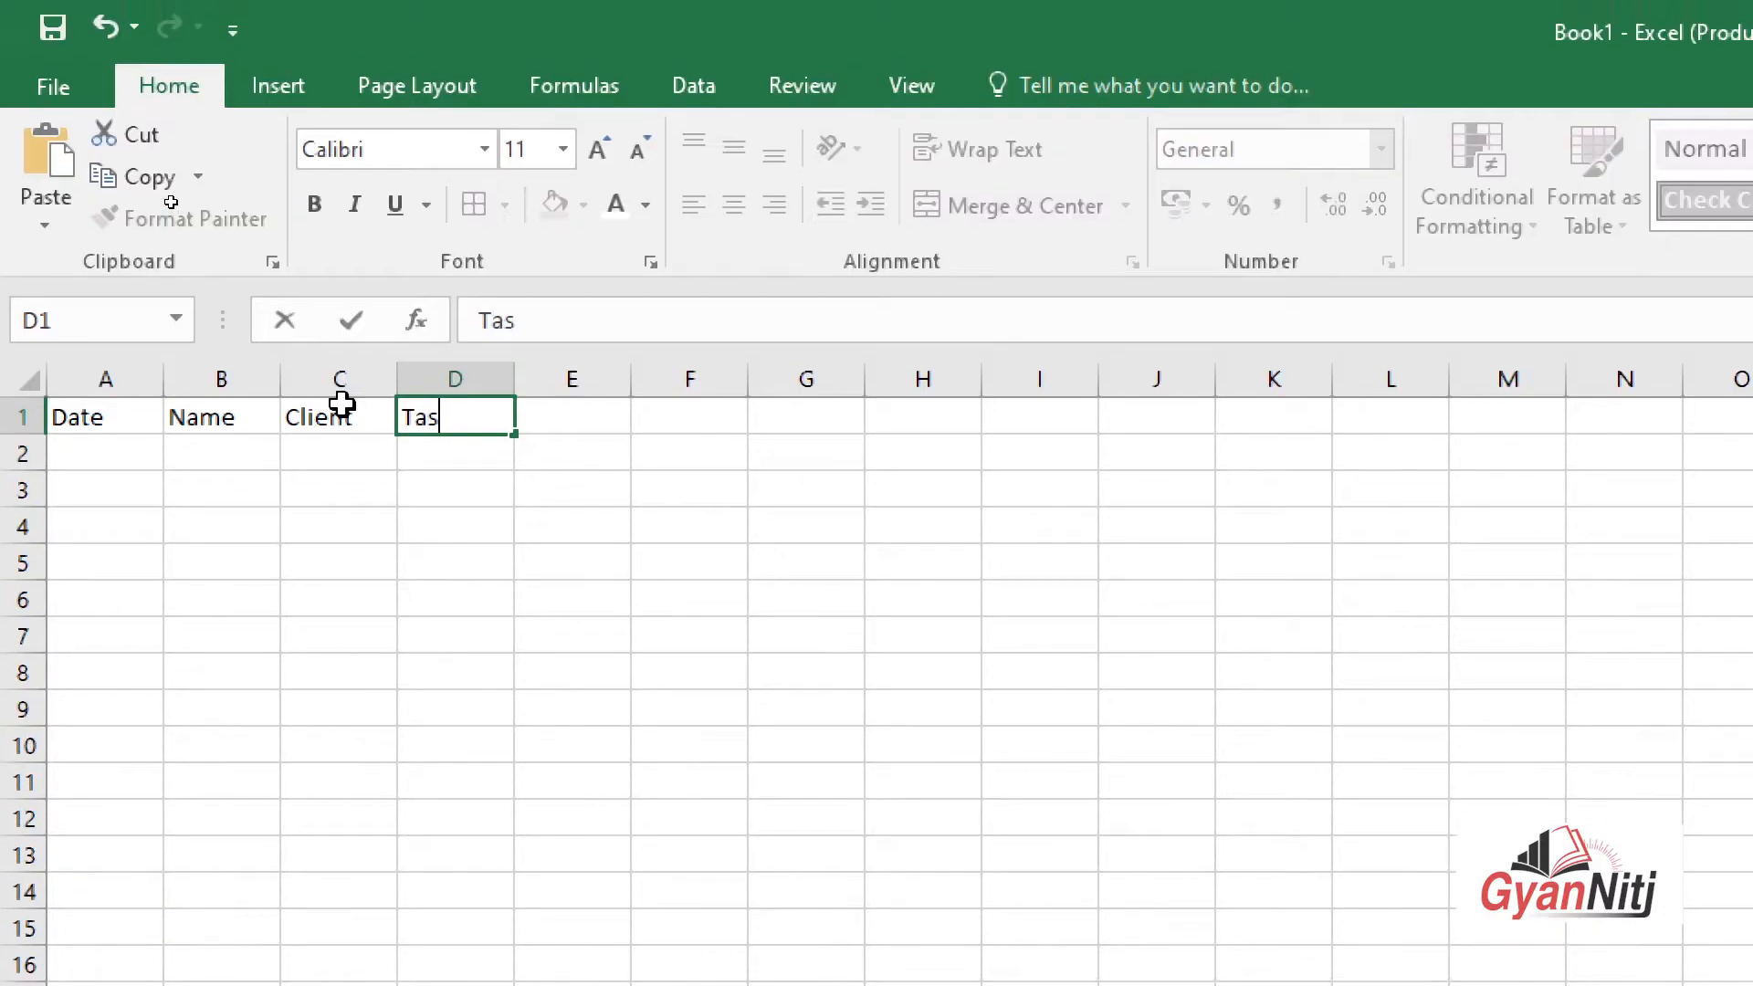
pyautogui.press('Tab')
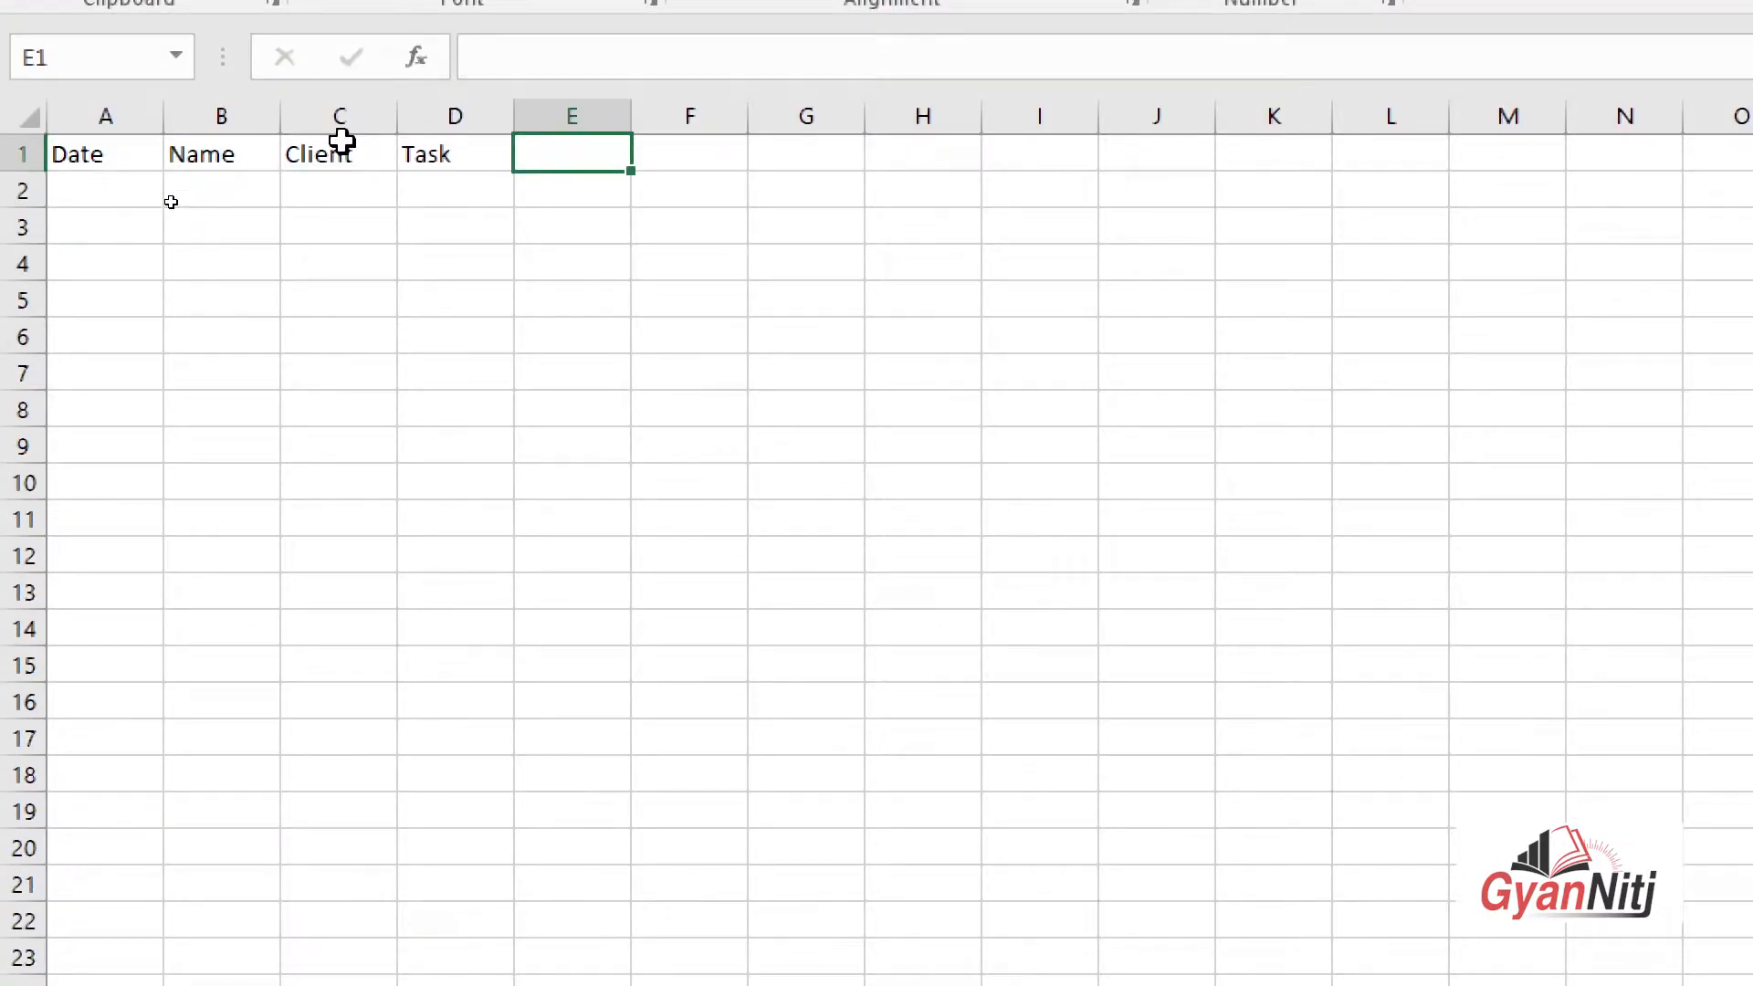
# Enter the headers Sub Task in E1 and Status in F1
pyautogui.write('Subta')
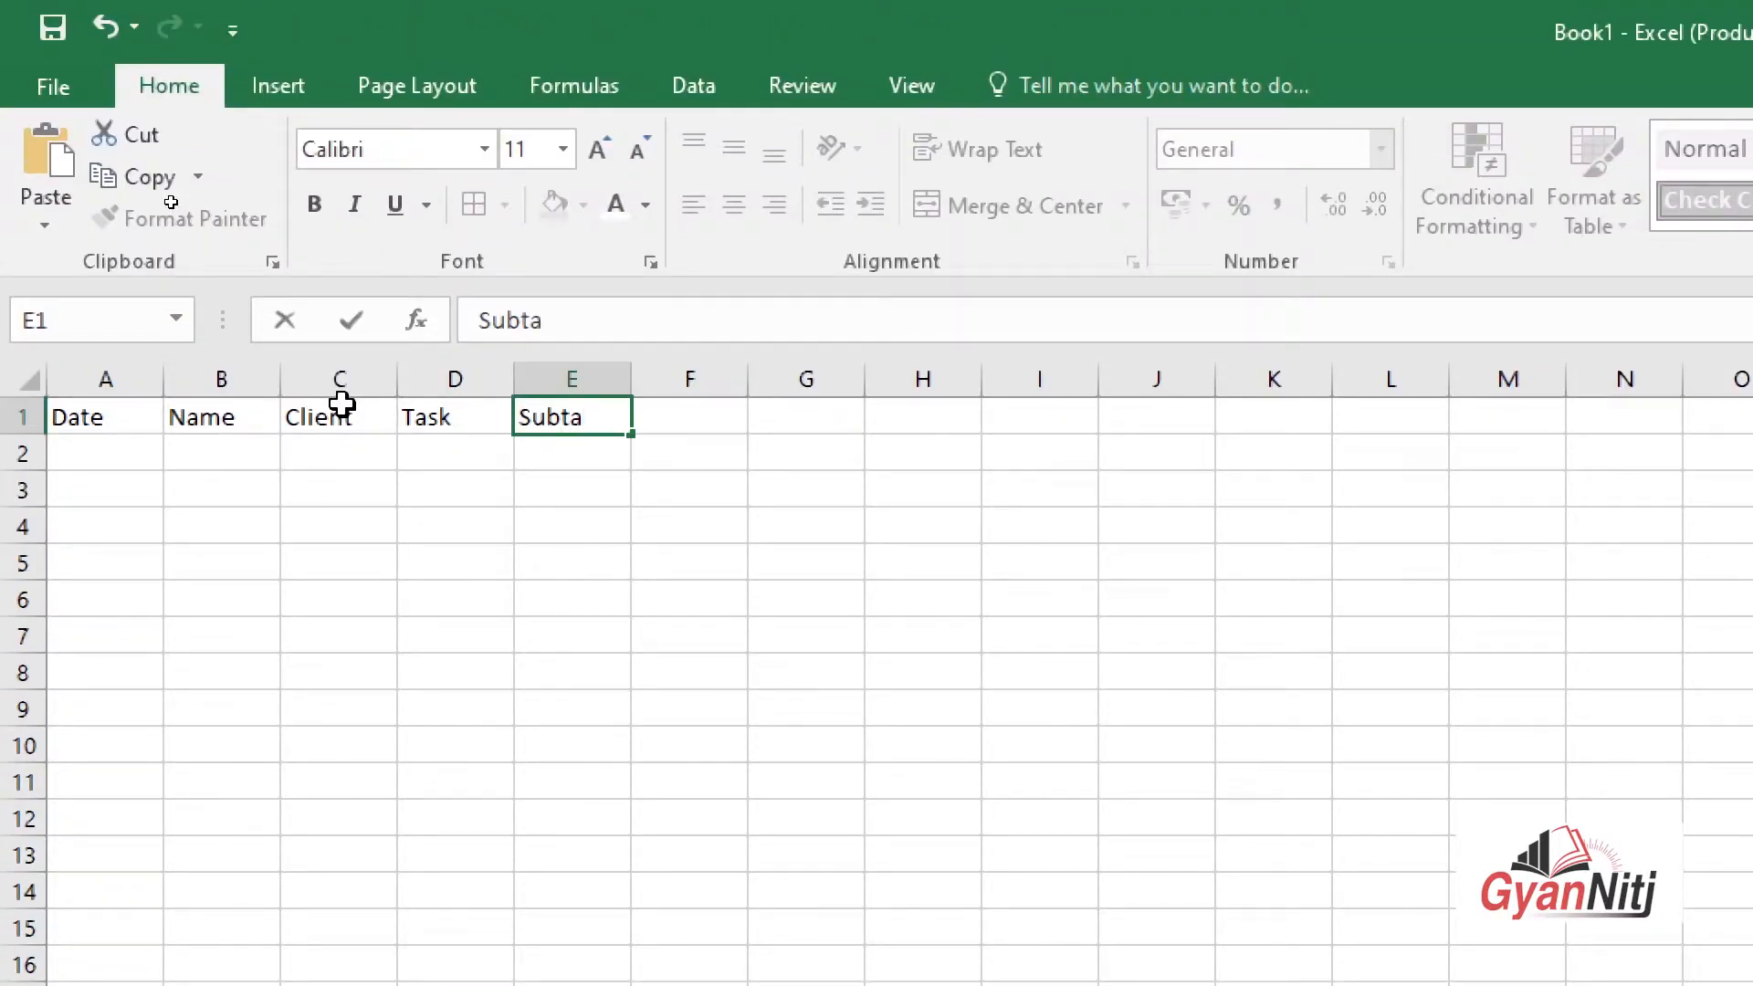
pyautogui.press('BackSpace')
pyautogui.press('BackSpace')
pyautogui.write('Task')
pyautogui.press('Tab')
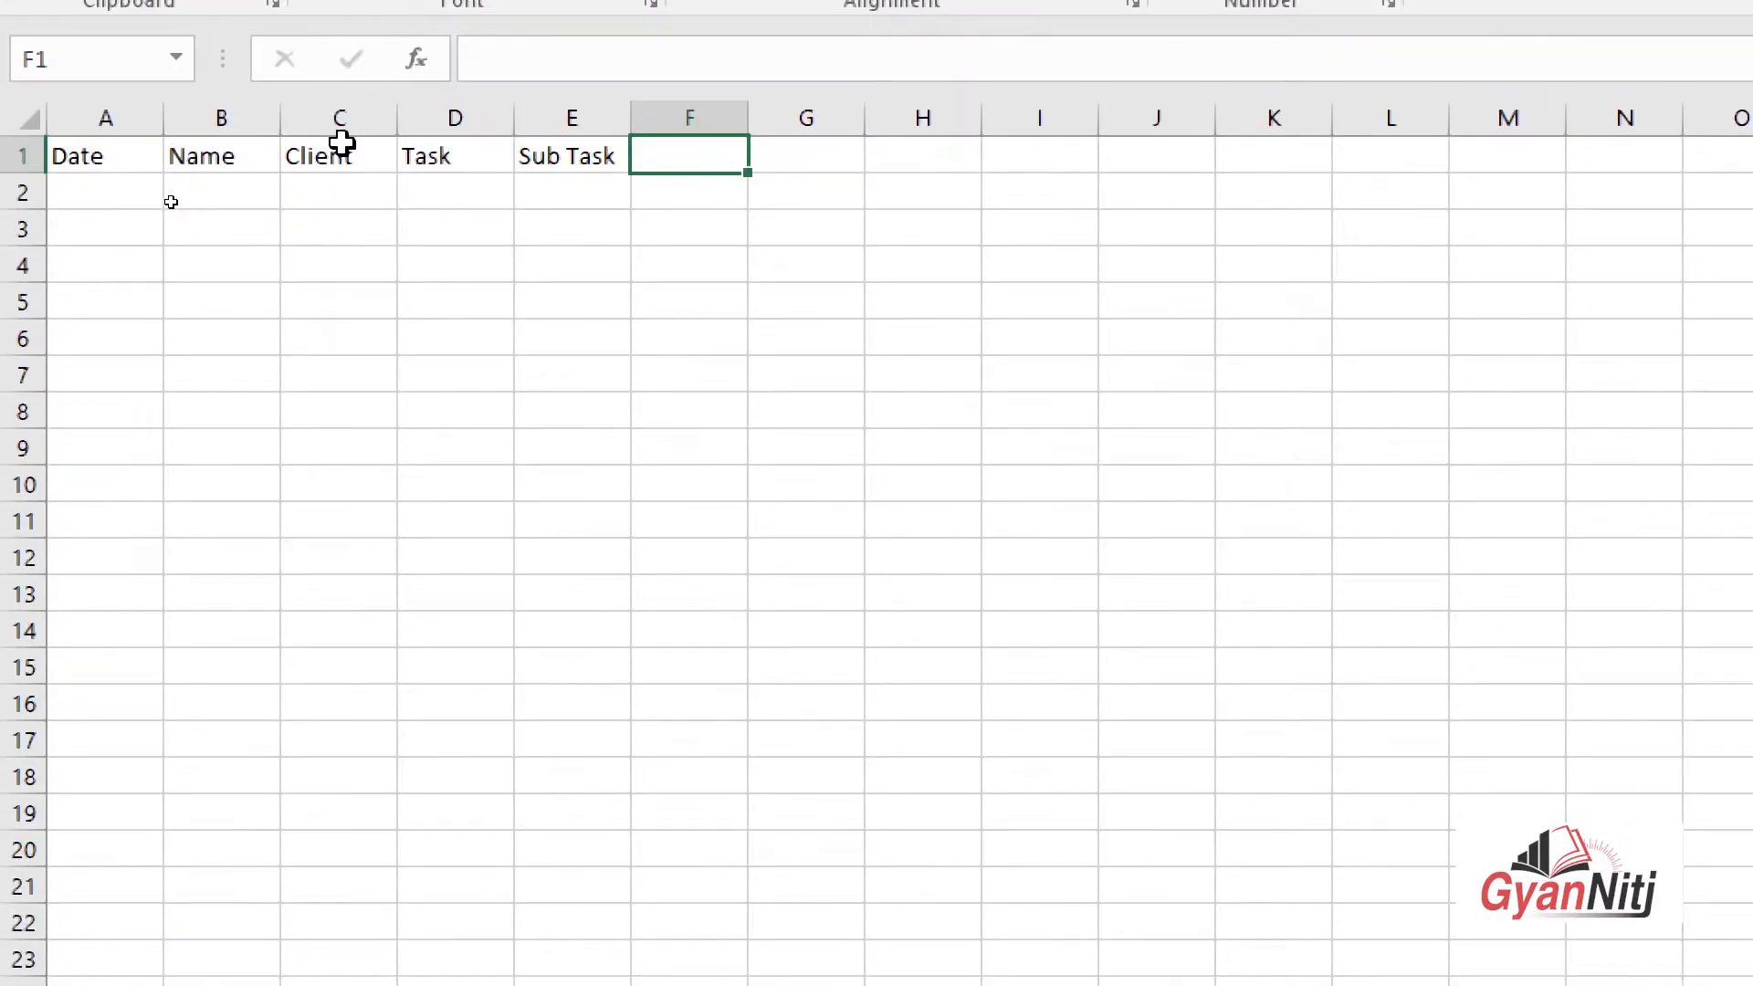
pyautogui.write('Stats')
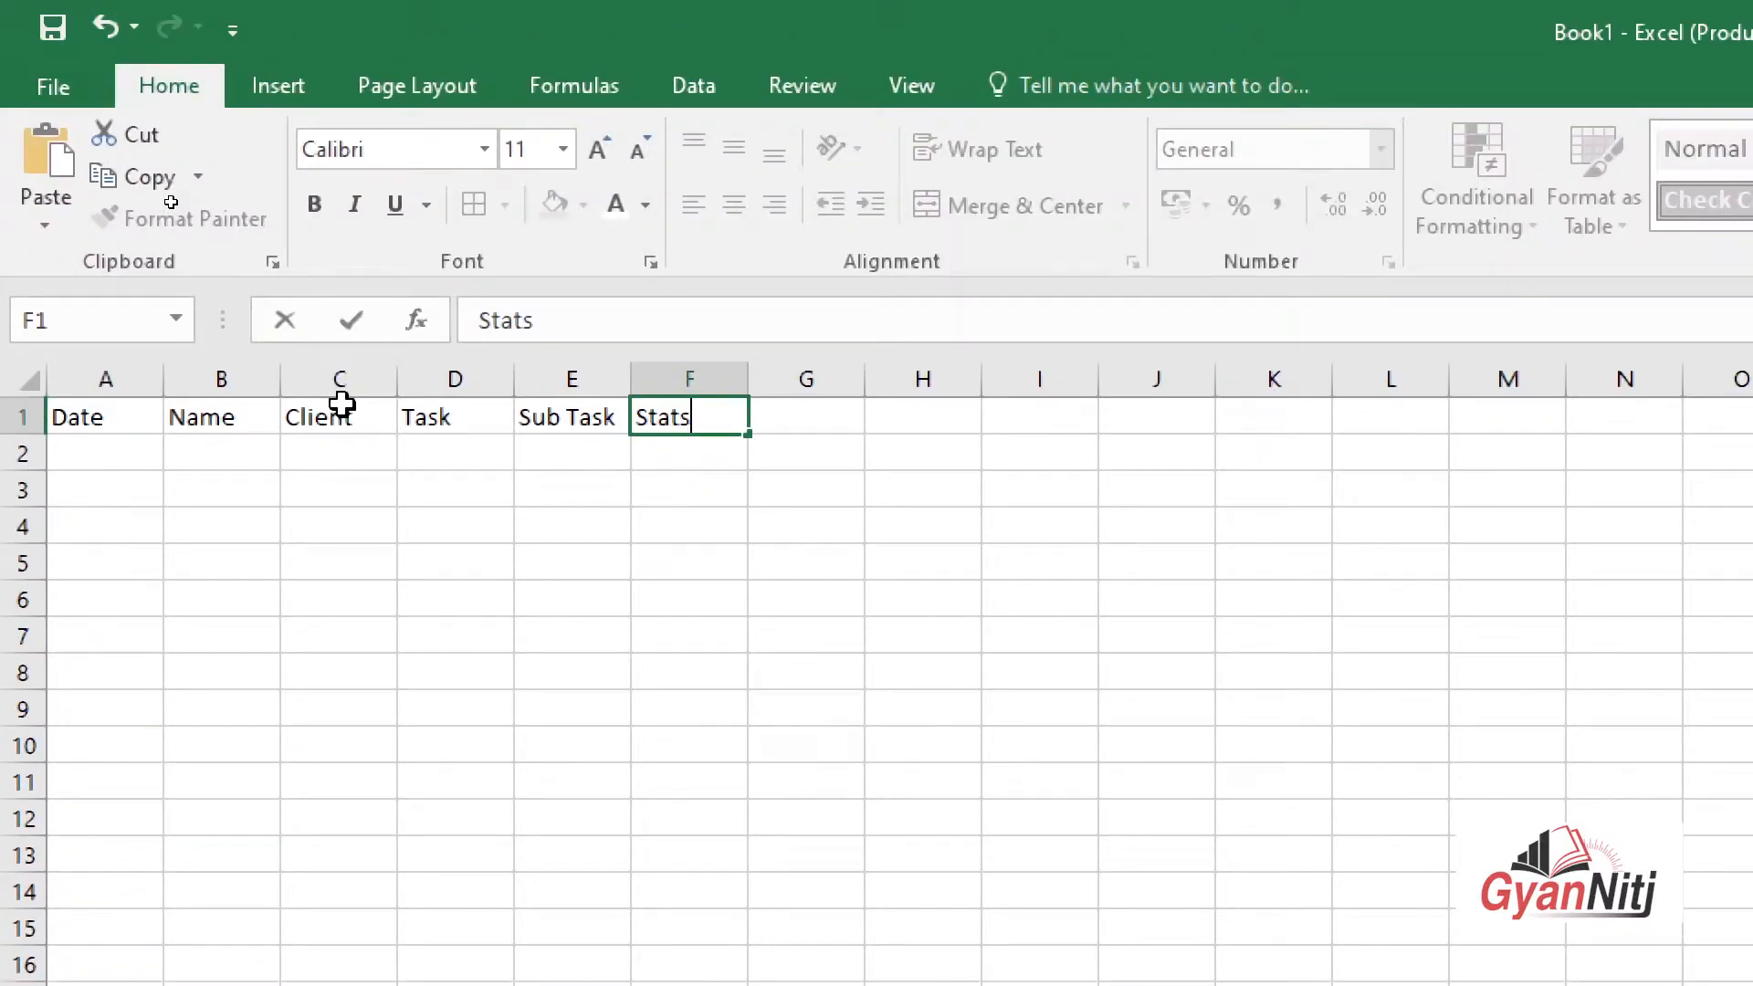
pyautogui.press('BackSpace')
pyautogui.write('us')
pyautogui.press('Tab')
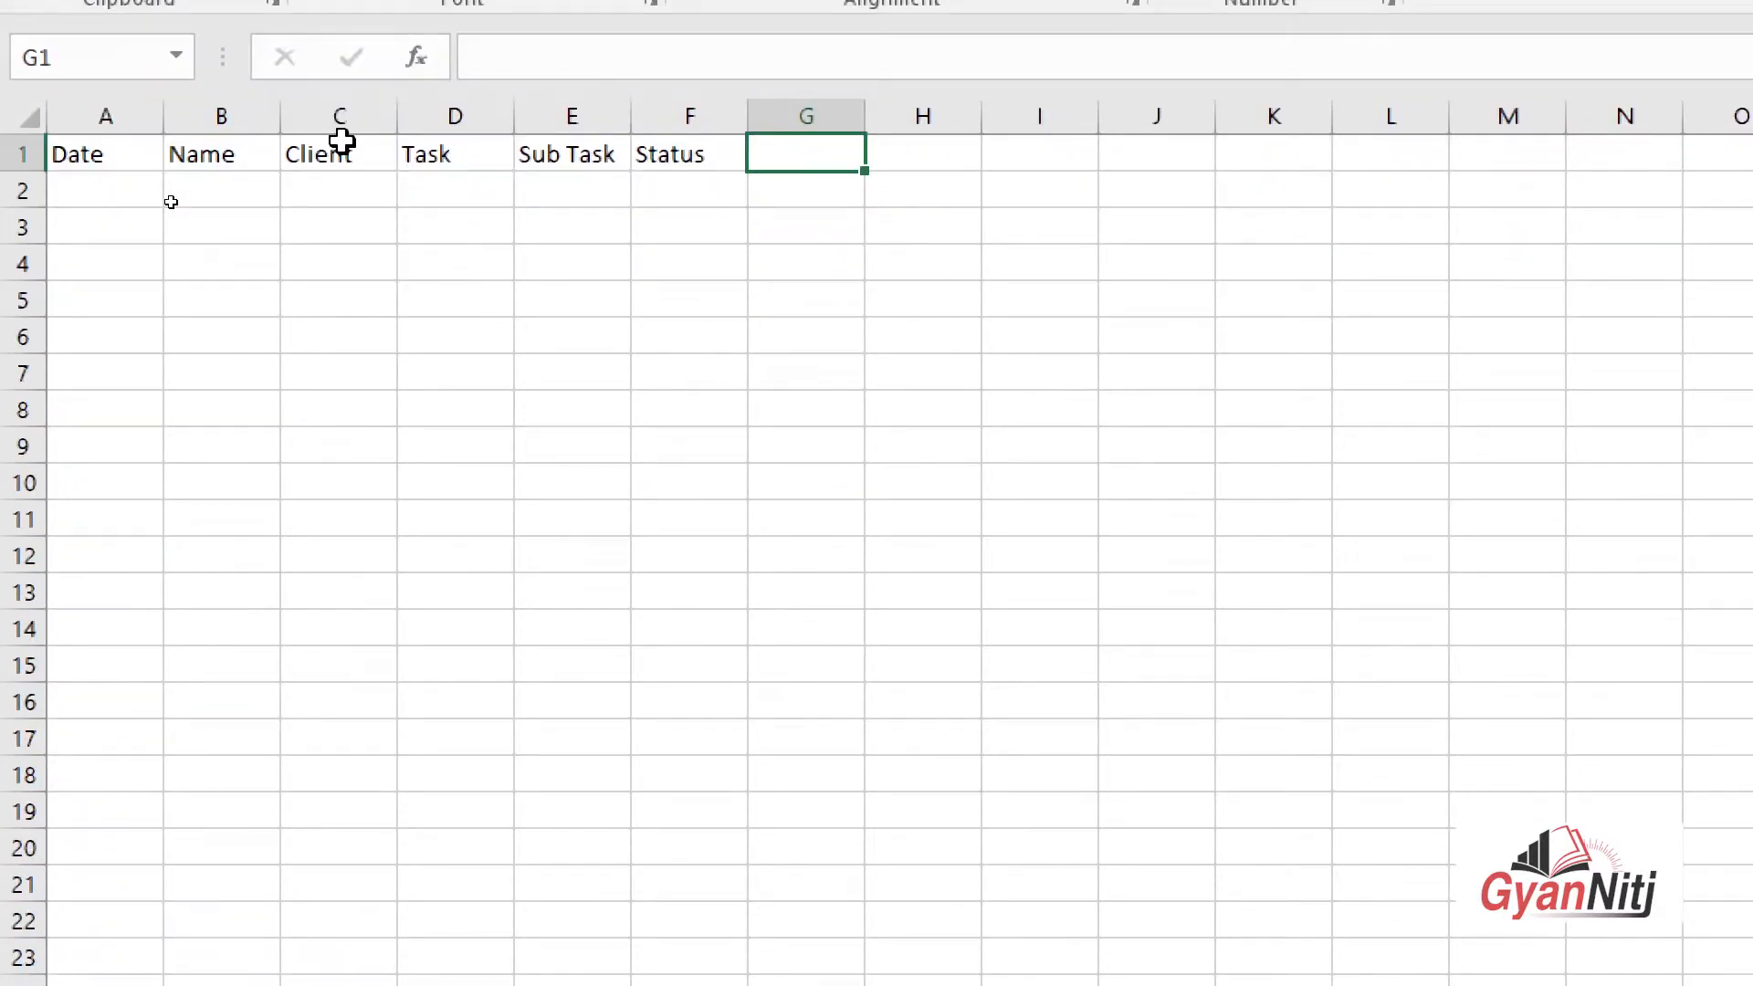
# Enter the headers Progress in % in G1, Estimated Time in H1 and Logged Hours in I1
pyautogui.write('Progress in %')
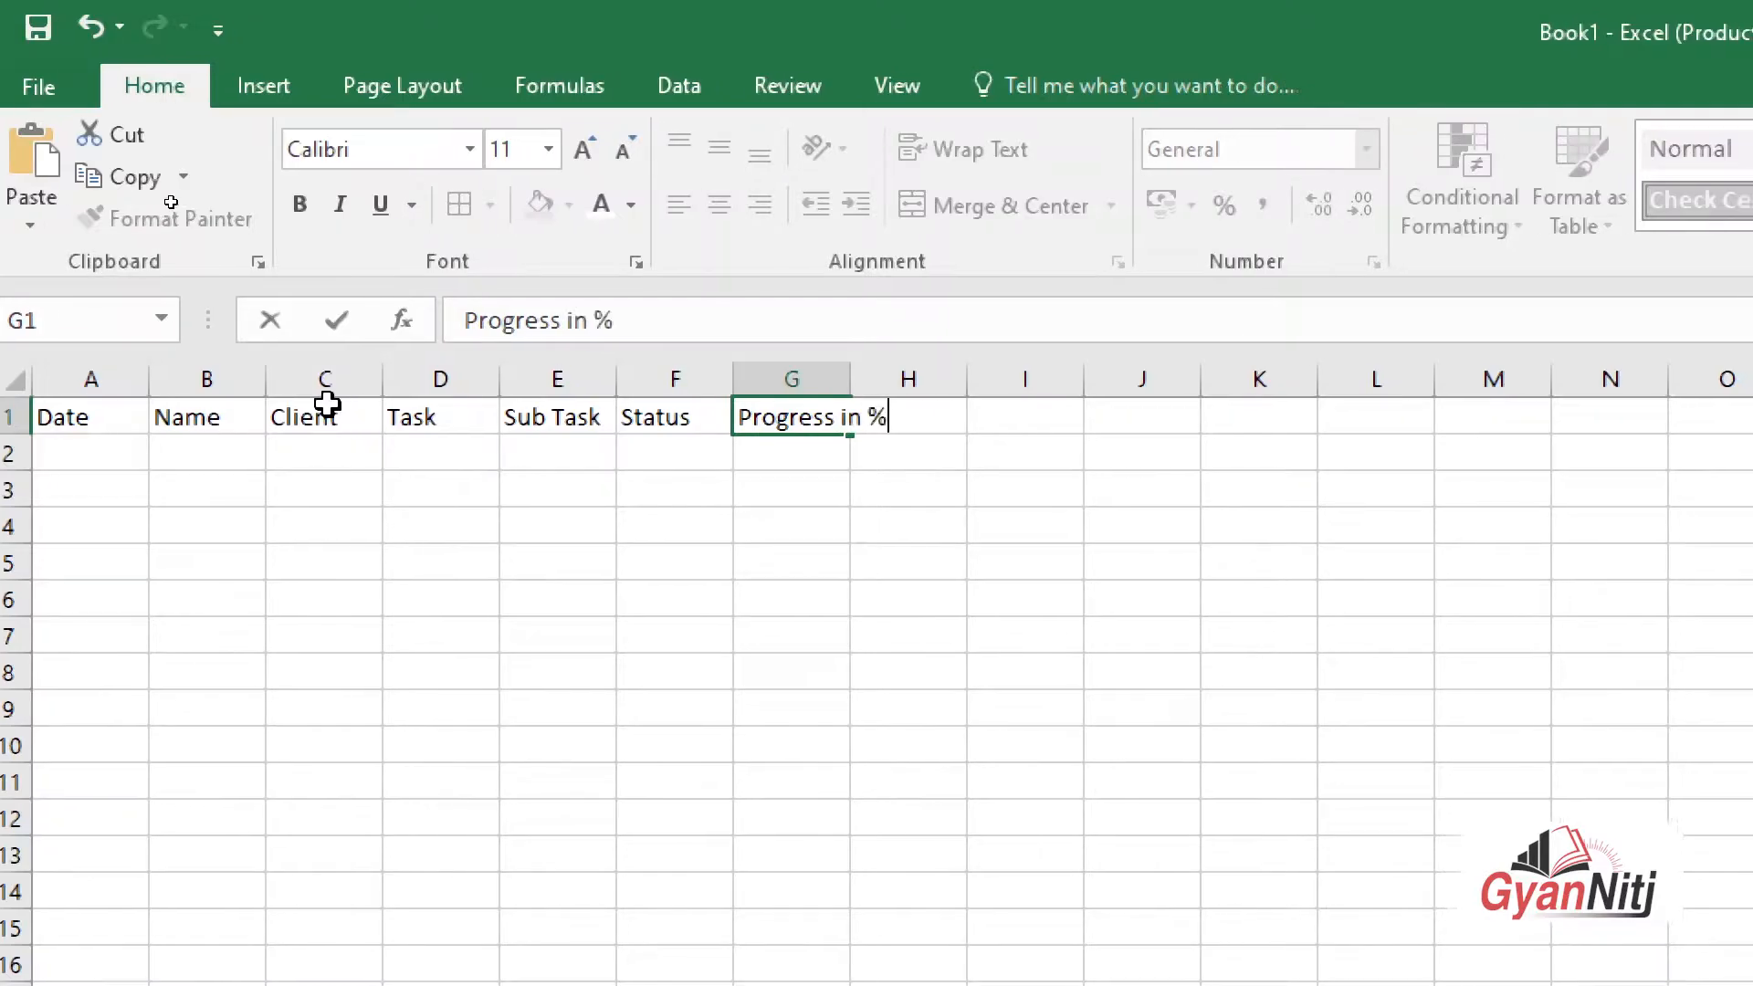
pyautogui.press('Tab')
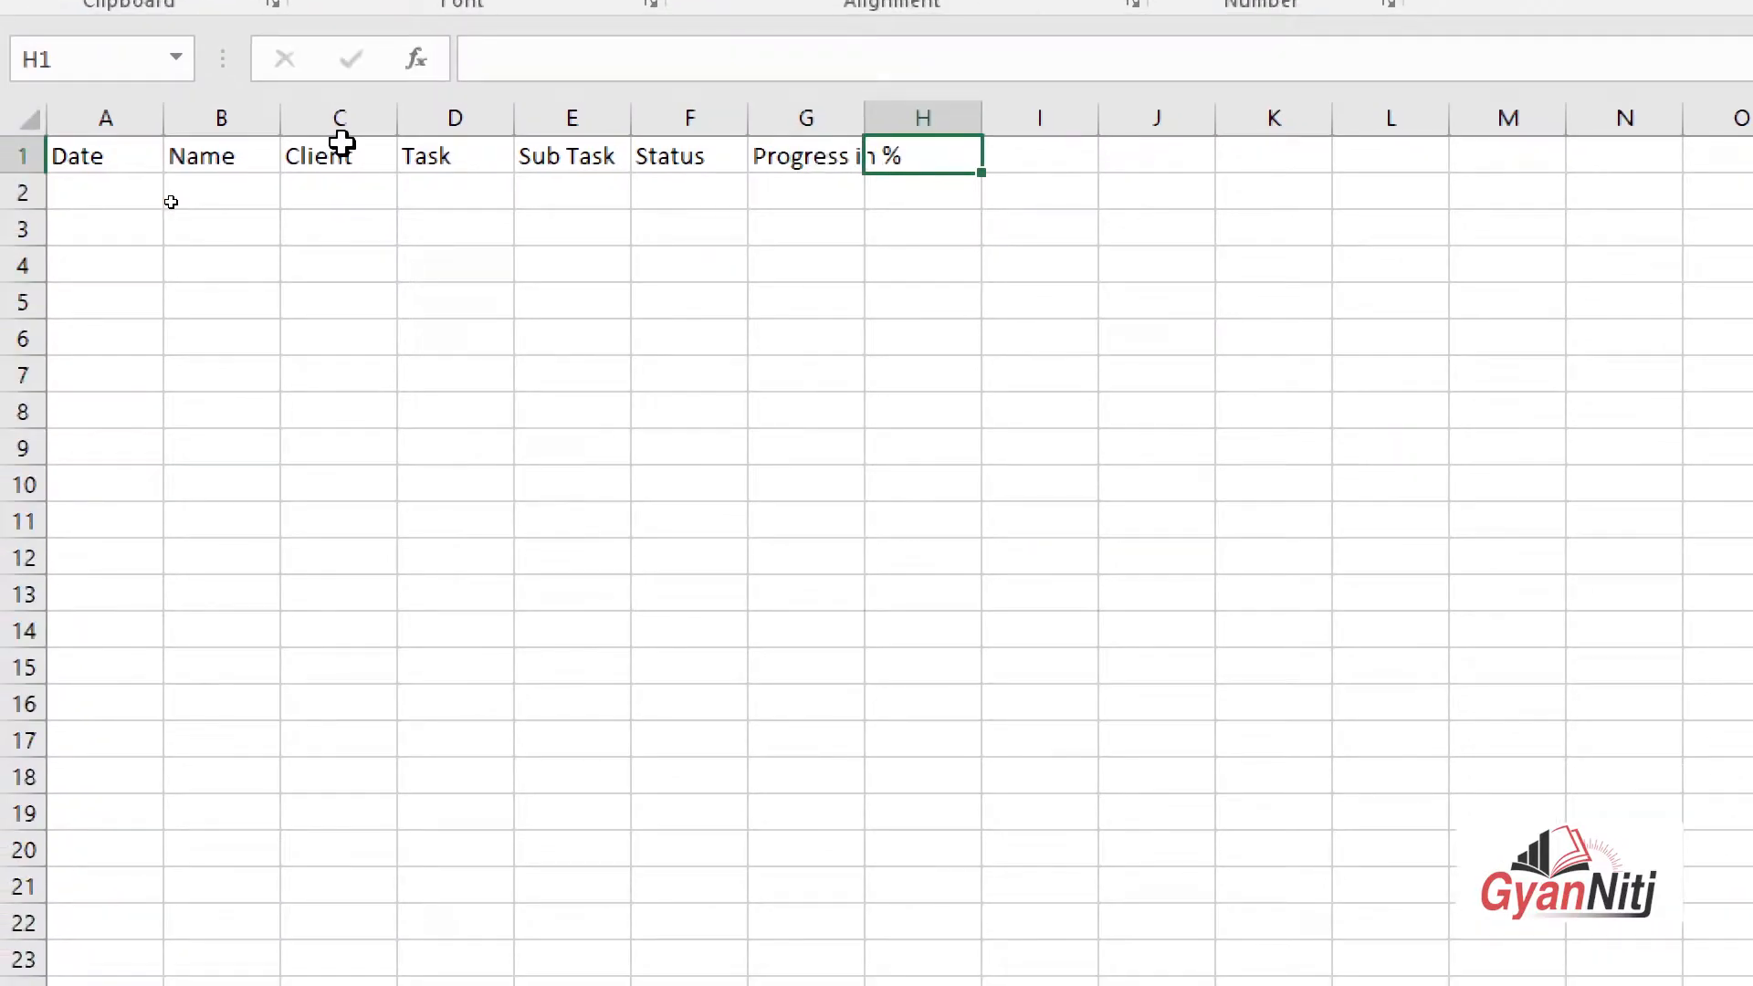
pyautogui.write('Es')
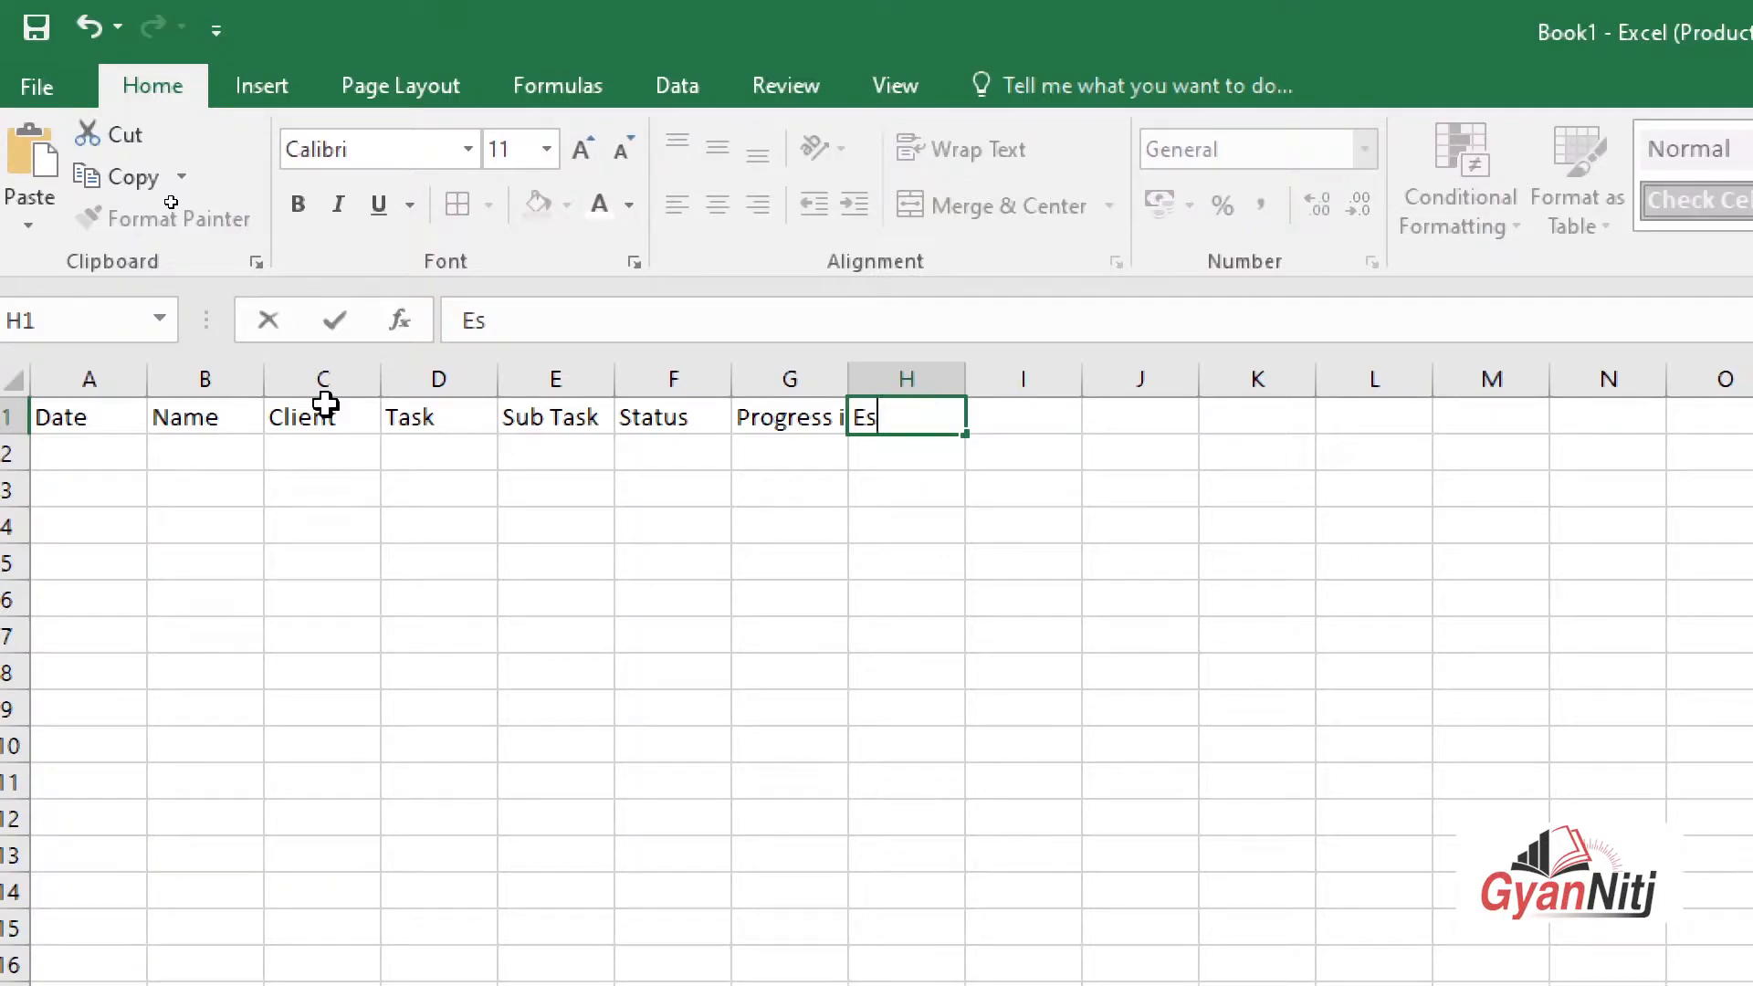
pyautogui.write('timat')
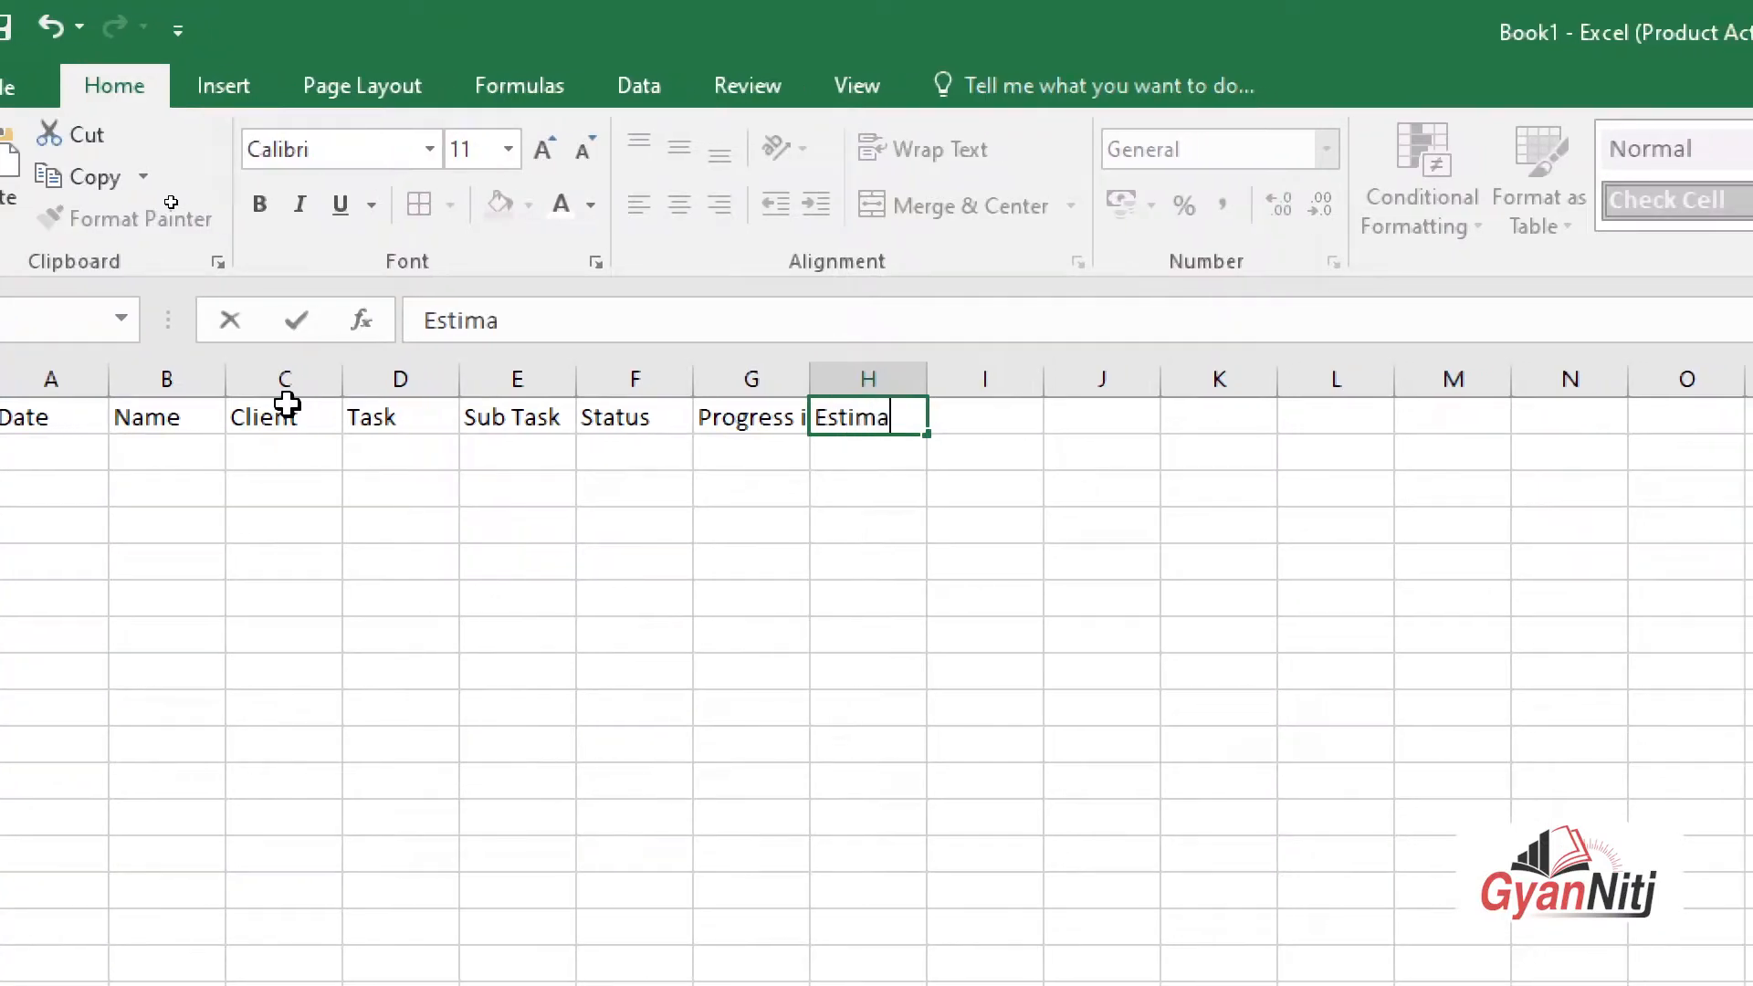
pyautogui.write('ed Time')
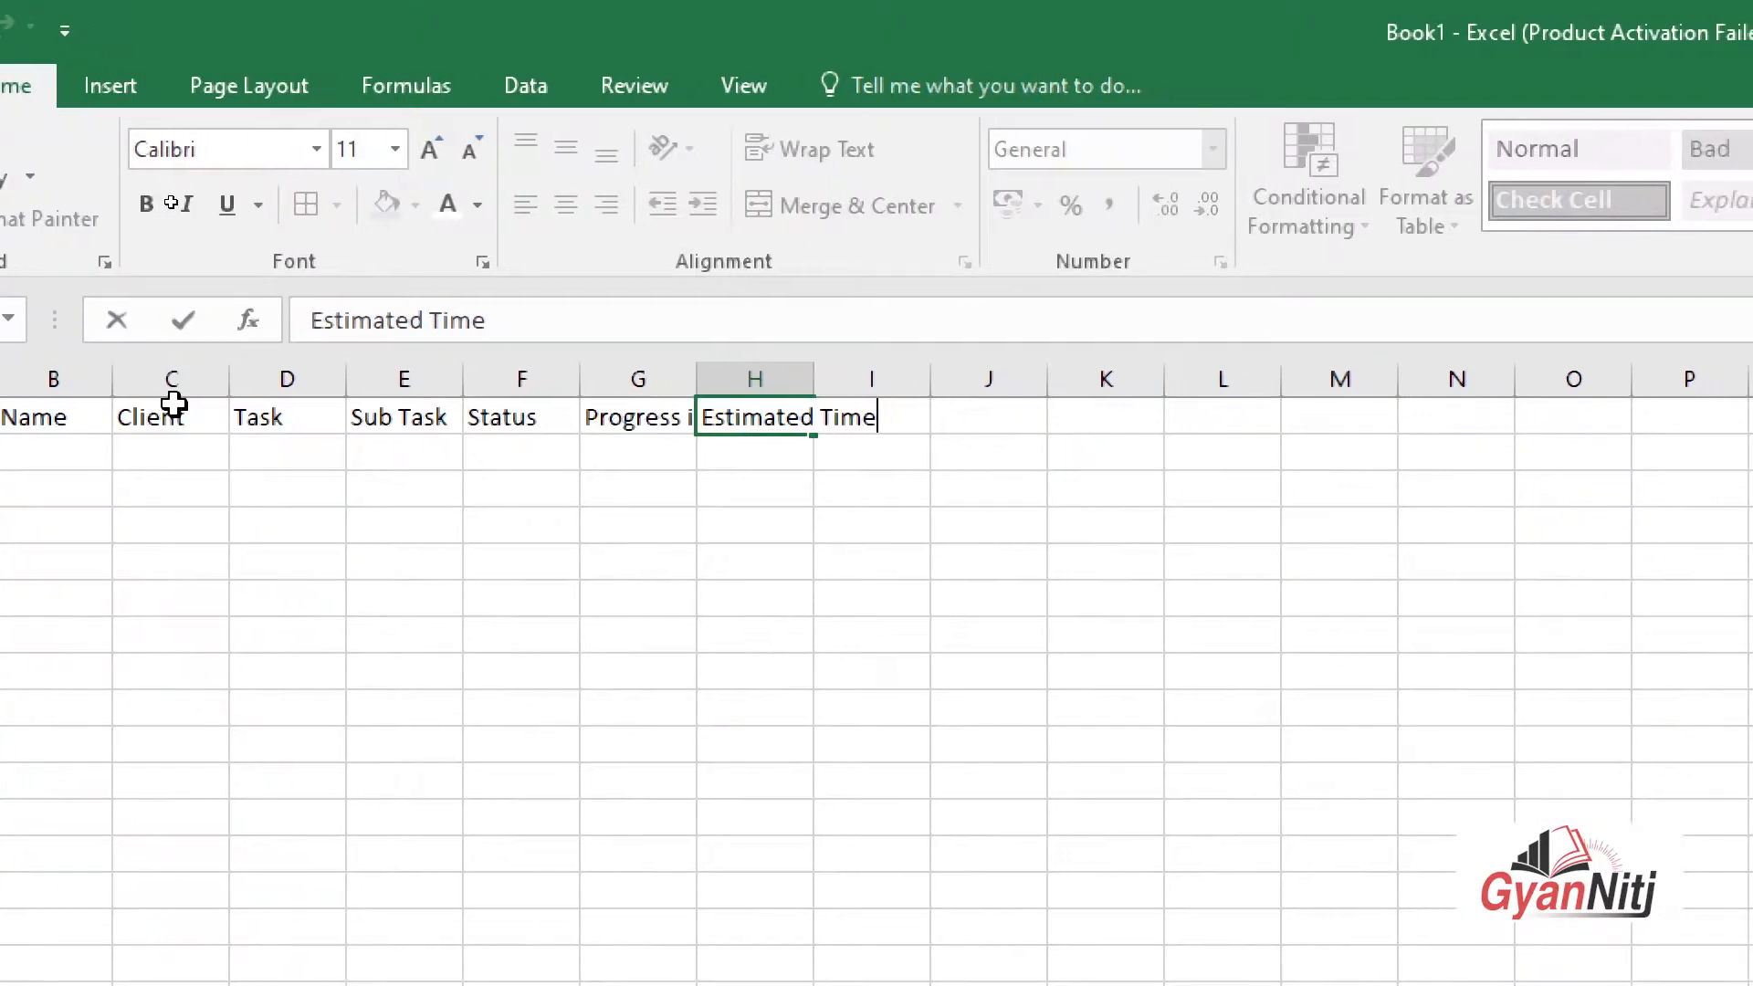
pyautogui.press('Tab')
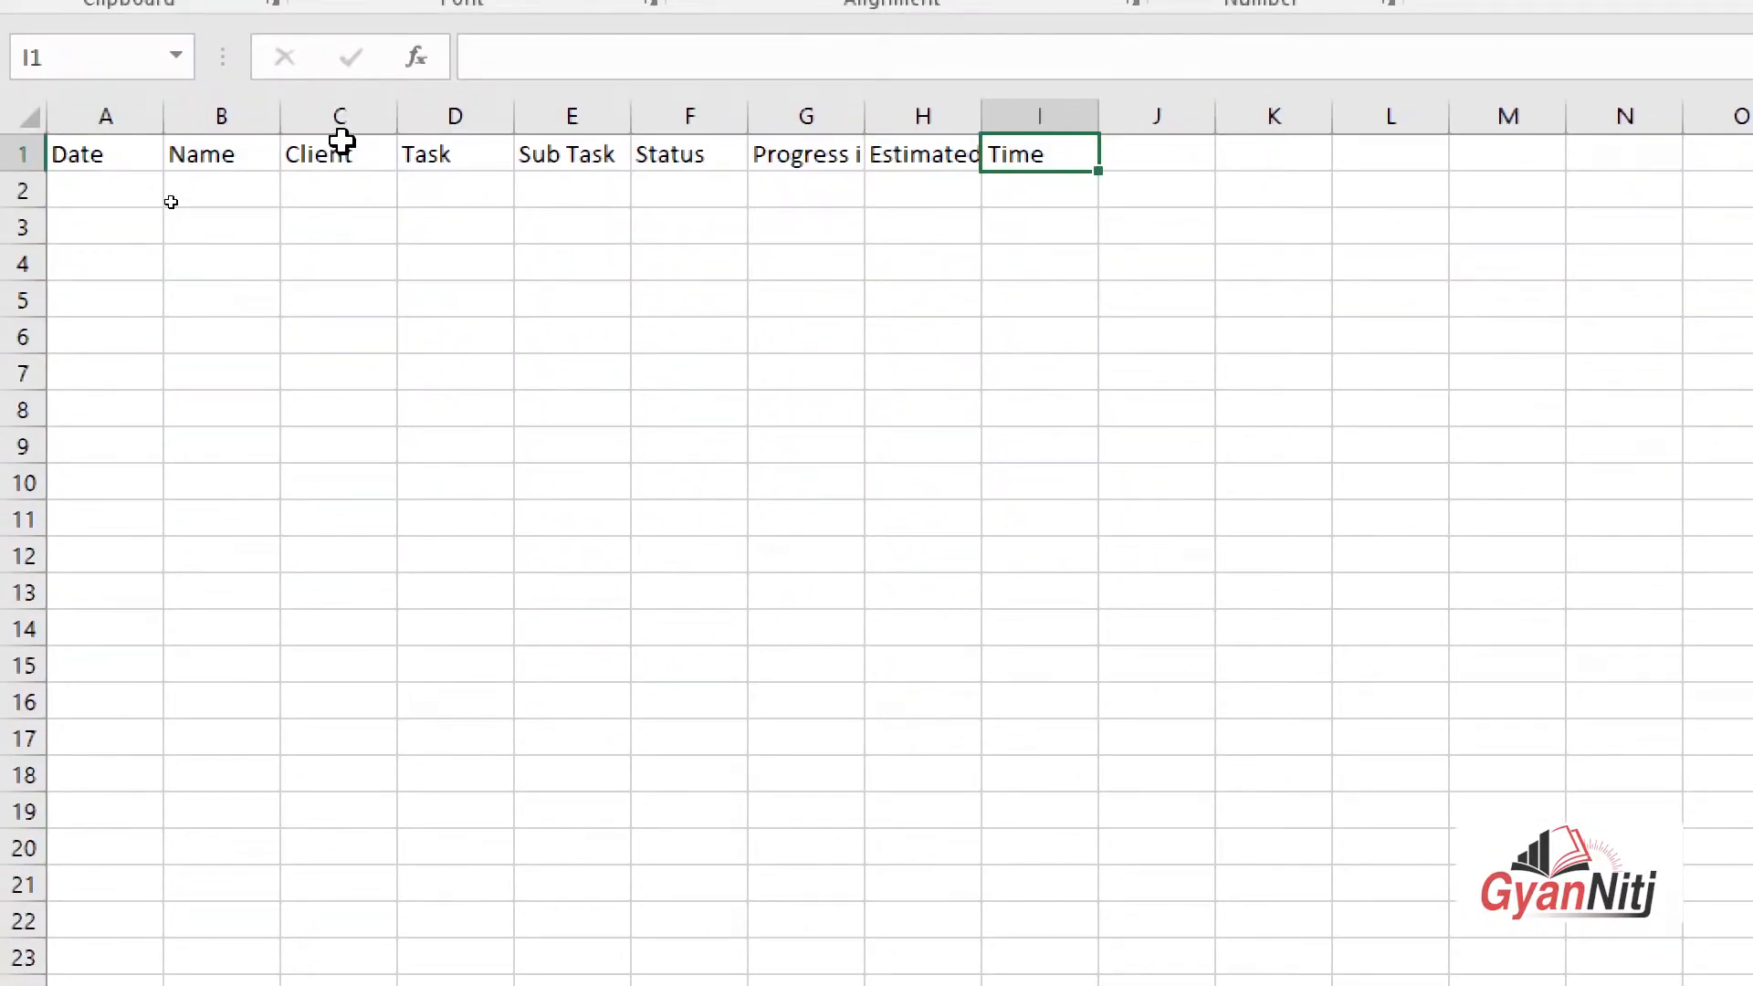
pyautogui.write('Logged')
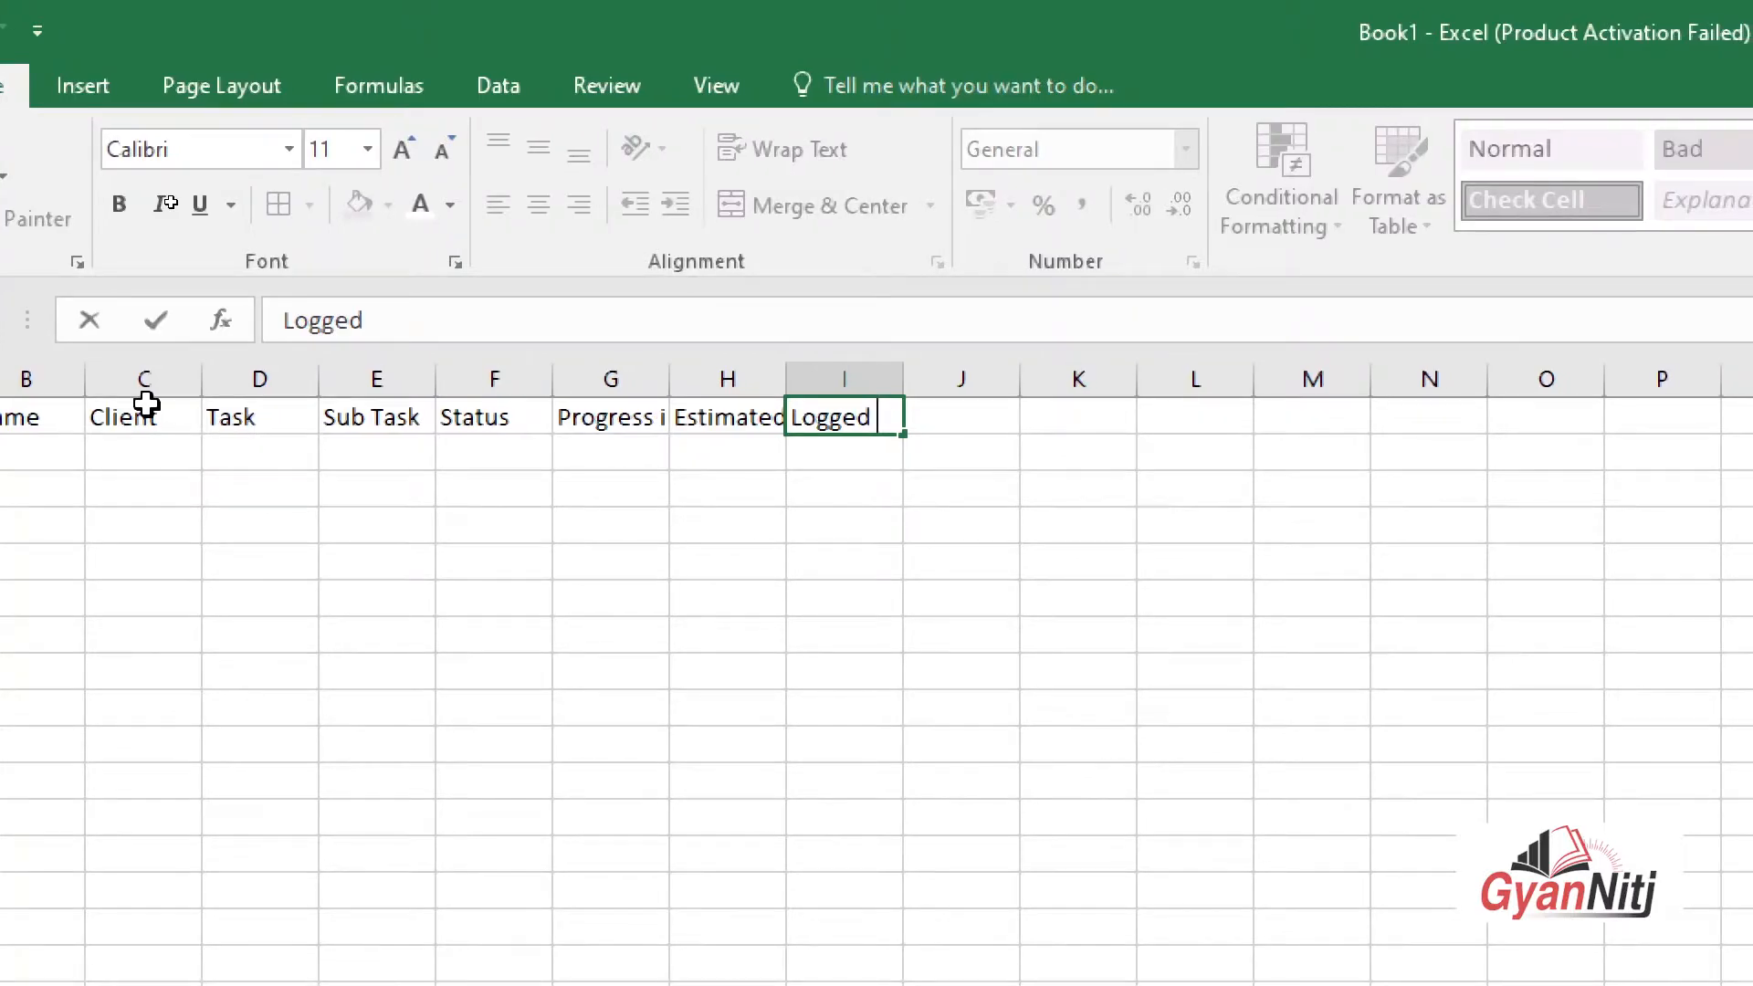
pyautogui.write(' Hours')
pyautogui.press('Tab')
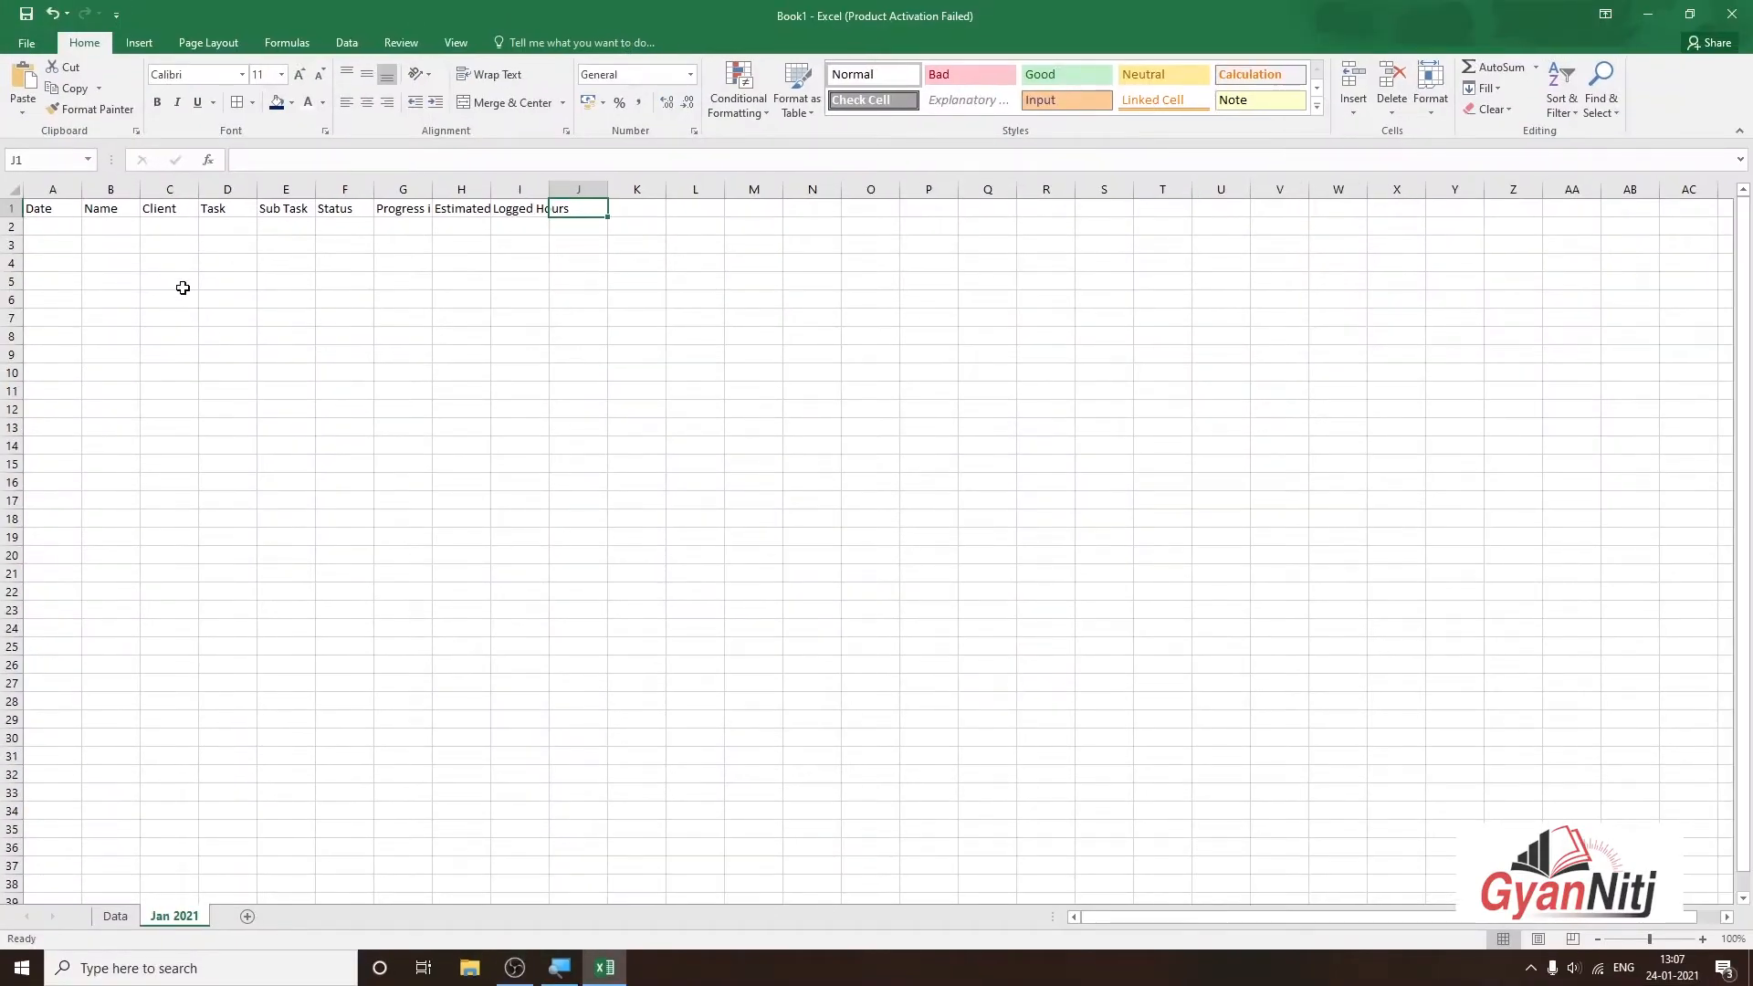
# Give columns A to I one uniform width that fits the headers, with columns H and I made narrower than the rest
pyautogui.scroll(2, 183, 287)
pyautogui.moveTo(100, 212); pyautogui.dragTo(1061, 214)
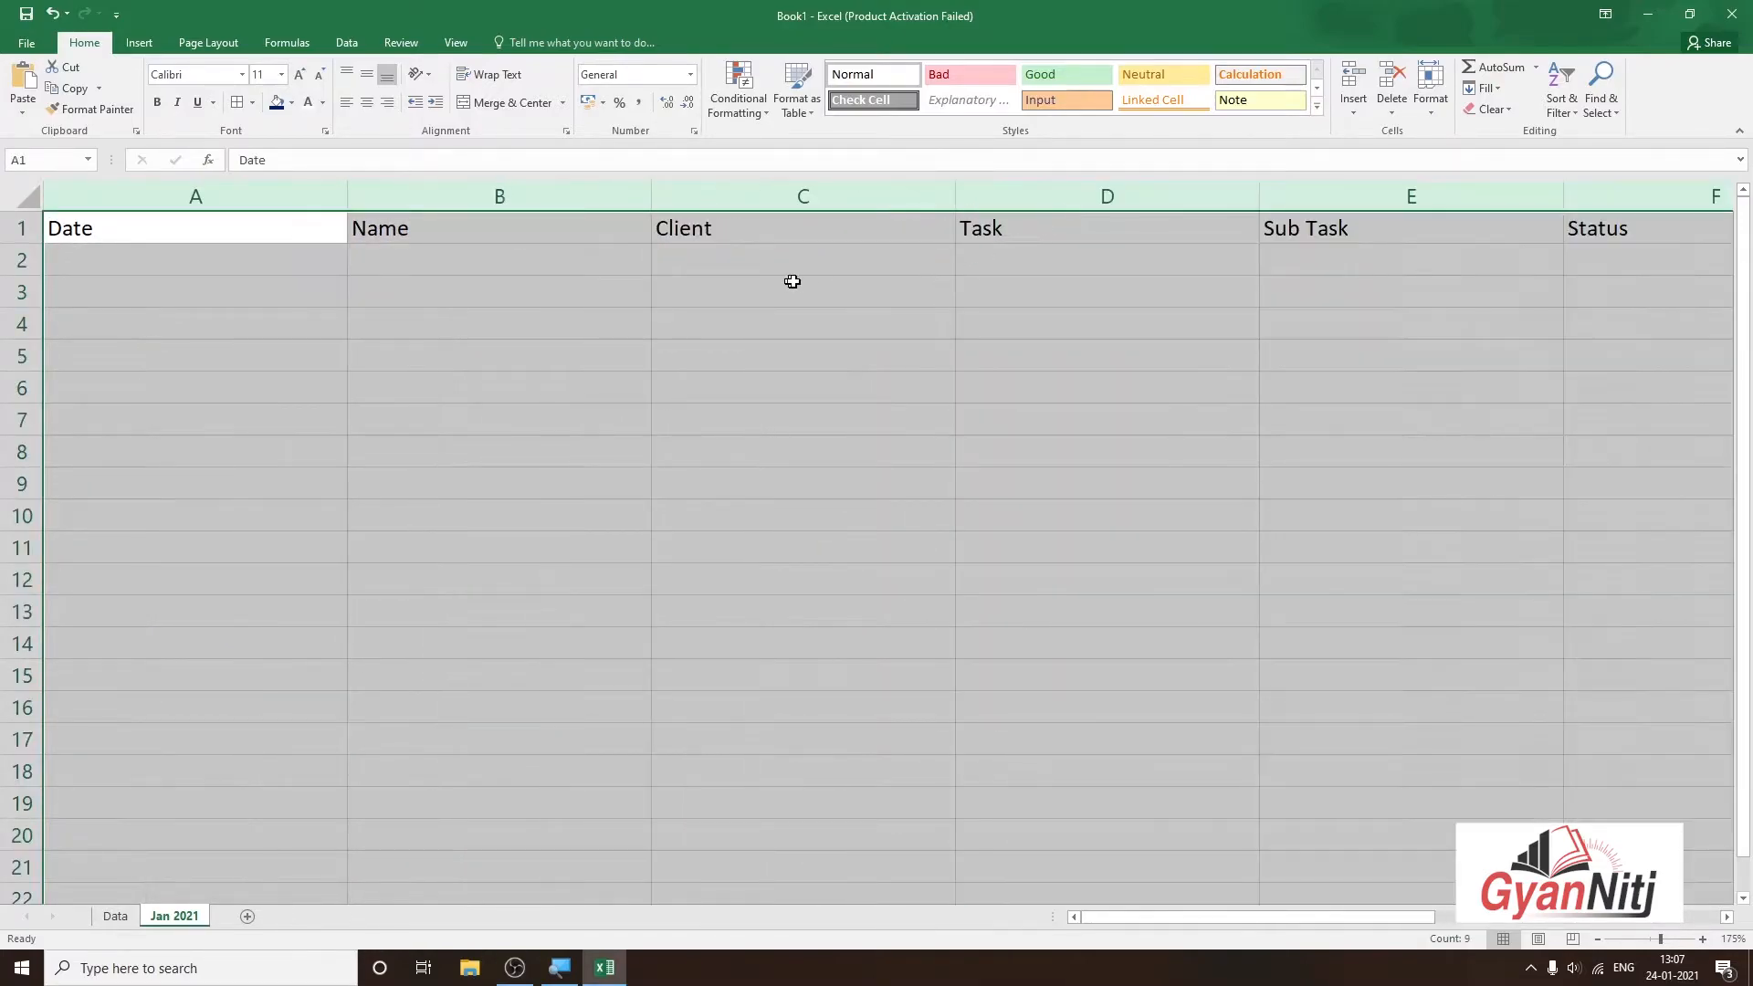
pyautogui.moveTo(657, 204); pyautogui.dragTo(446, 192)
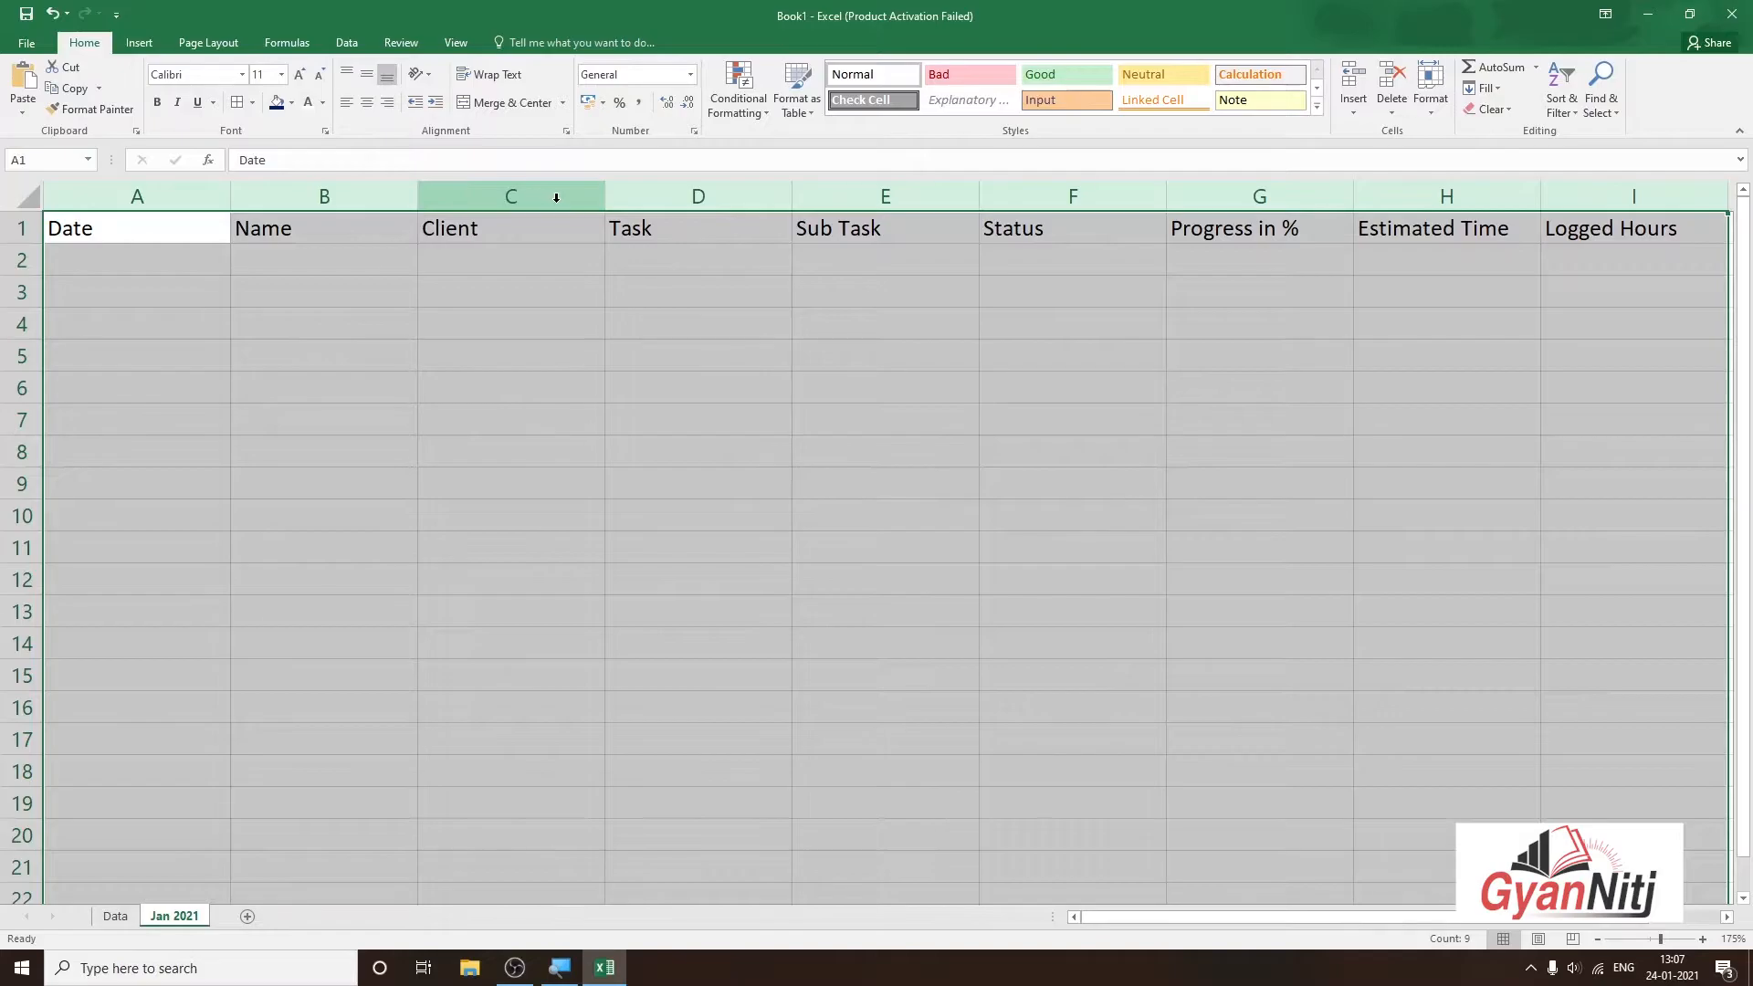
pyautogui.moveTo(593, 200); pyautogui.dragTo(575, 199)
pyautogui.click(740, 316)
pyautogui.moveTo(1307, 195); pyautogui.dragTo(1243, 206)
pyautogui.moveTo(1401, 197); pyautogui.dragTo(1348, 196)
# Wrap the text of the headers in A1:I1 and centre them both vertically and horizontally
pyautogui.moveTo(91, 234); pyautogui.dragTo(1282, 228)
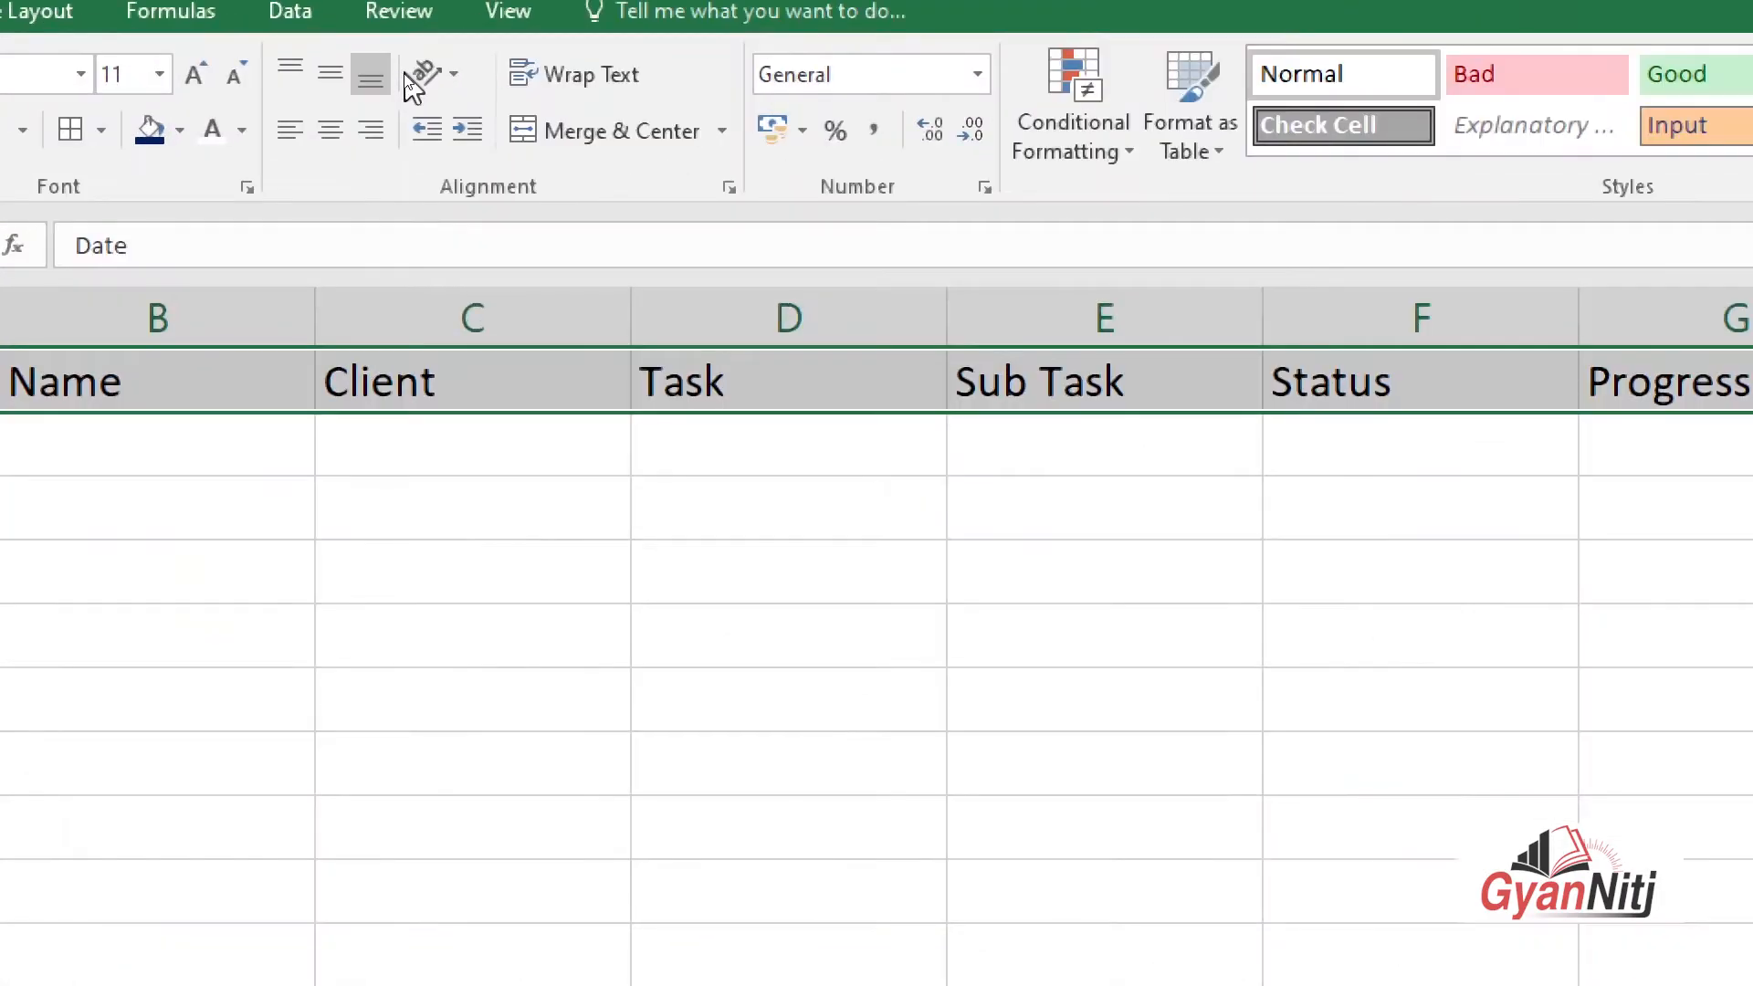
pyautogui.click(587, 82)
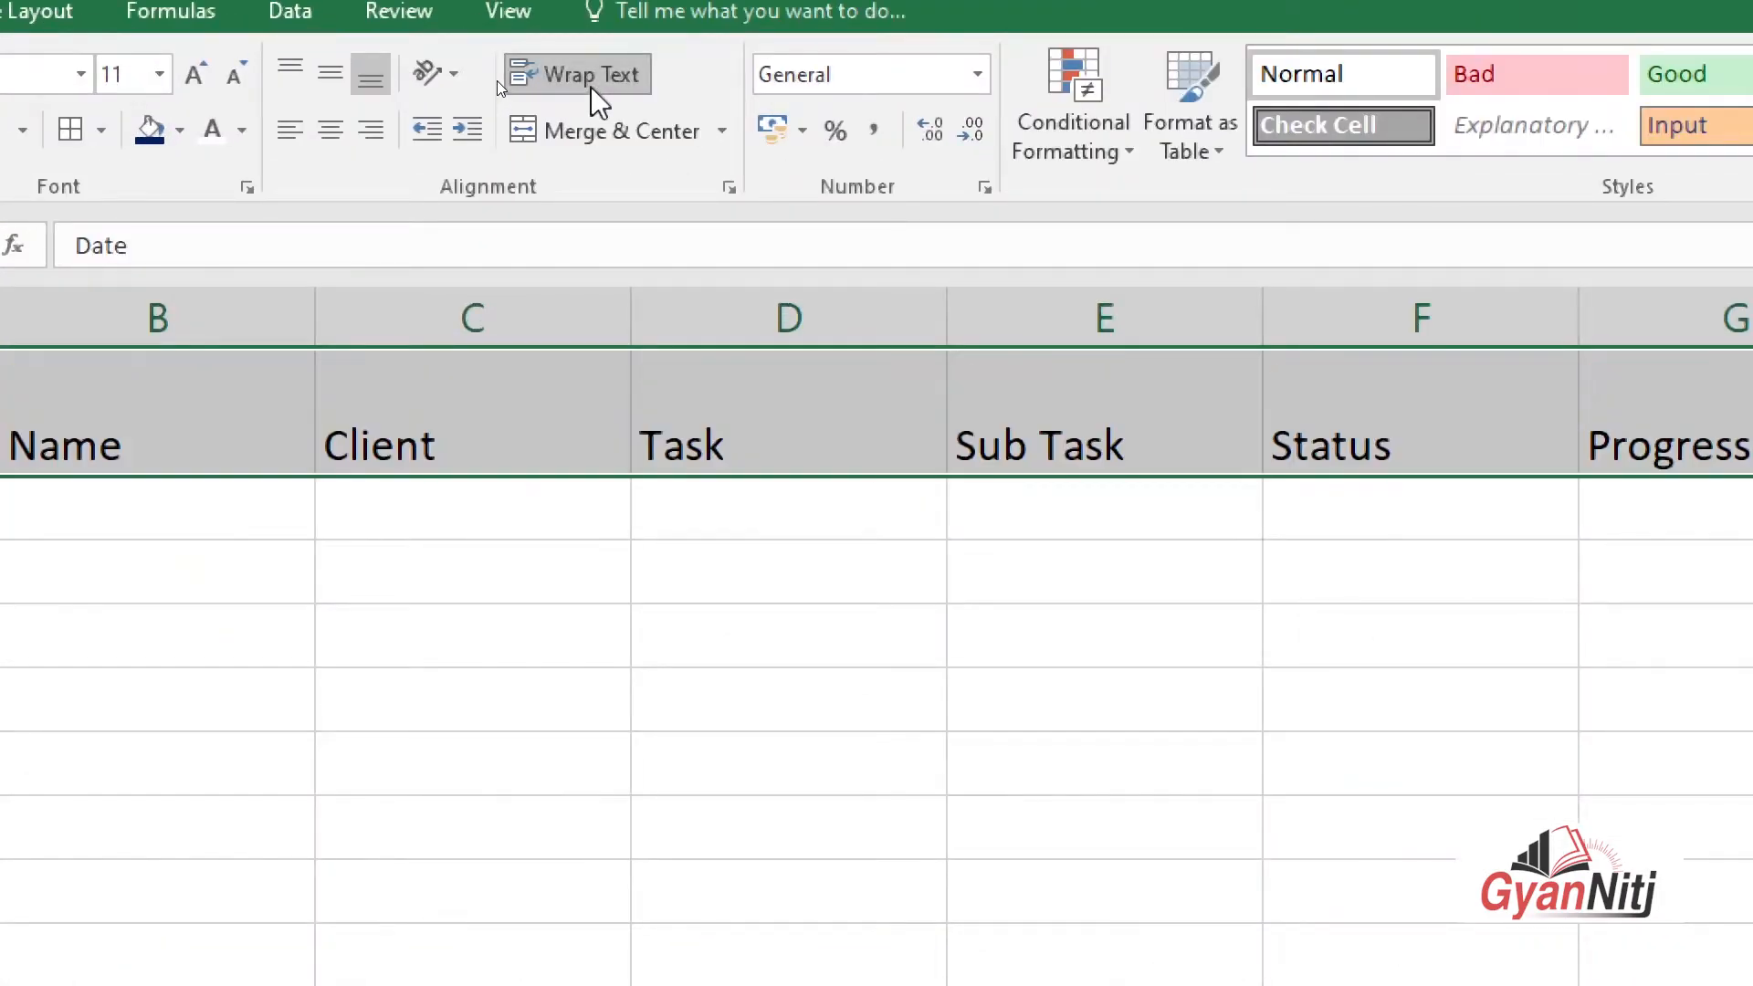
pyautogui.click(330, 77)
pyautogui.click(322, 145)
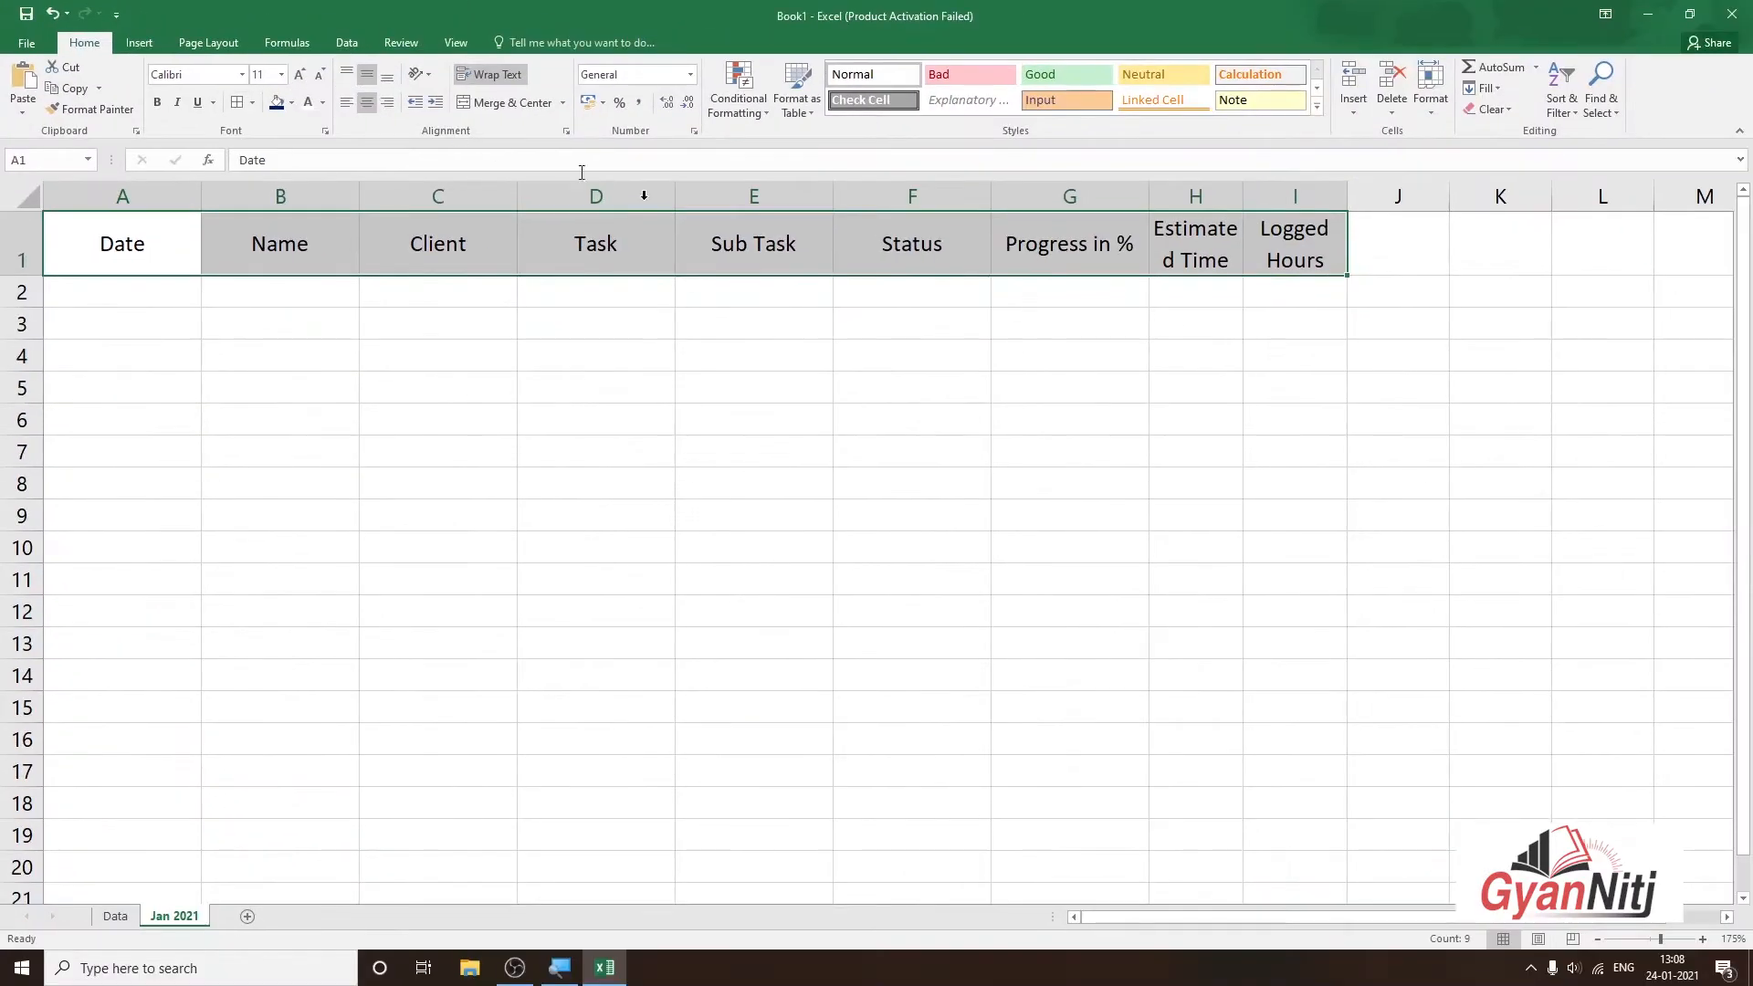
# Widen column H slightly so that the word Estimated fits on one line in its header
pyautogui.click(1671, 575)
pyautogui.moveTo(1241, 192); pyautogui.dragTo(1259, 189)
pyautogui.press('Down')
pyautogui.press('Down')
pyautogui.press('Down')
pyautogui.press('Down')
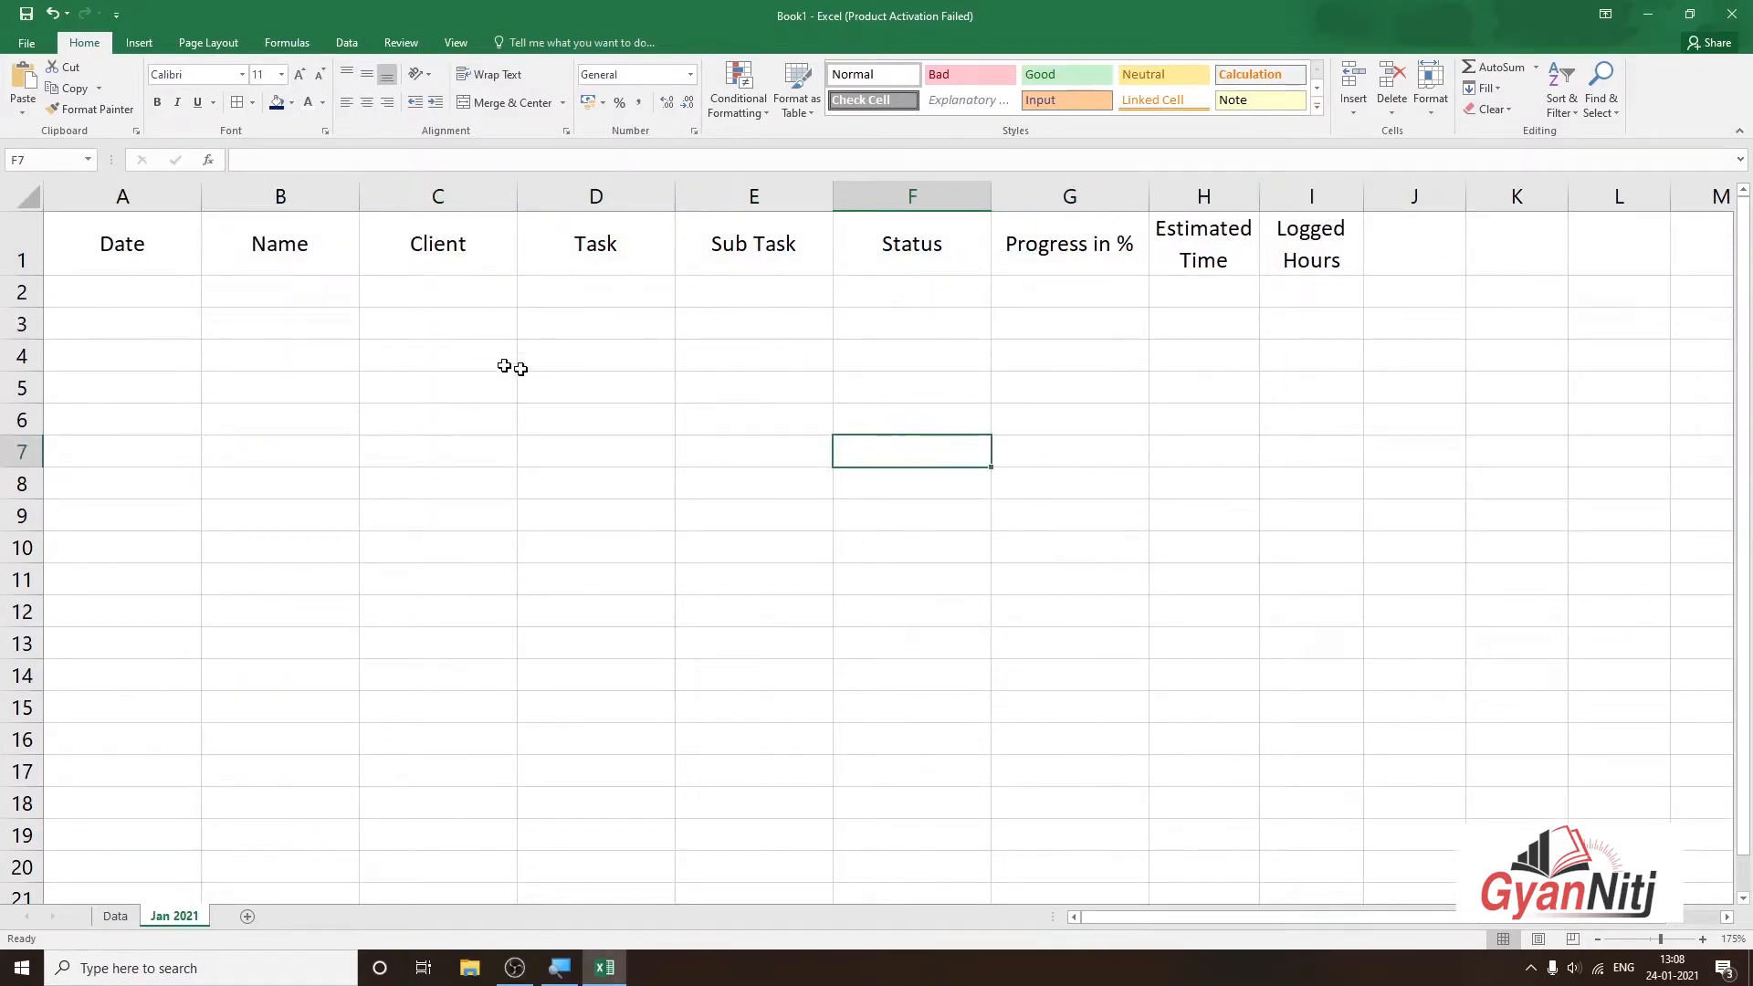
# Apply all borders to the table range A1:I14
pyautogui.click(18, 264)
pyautogui.moveTo(58, 242); pyautogui.dragTo(1251, 485)
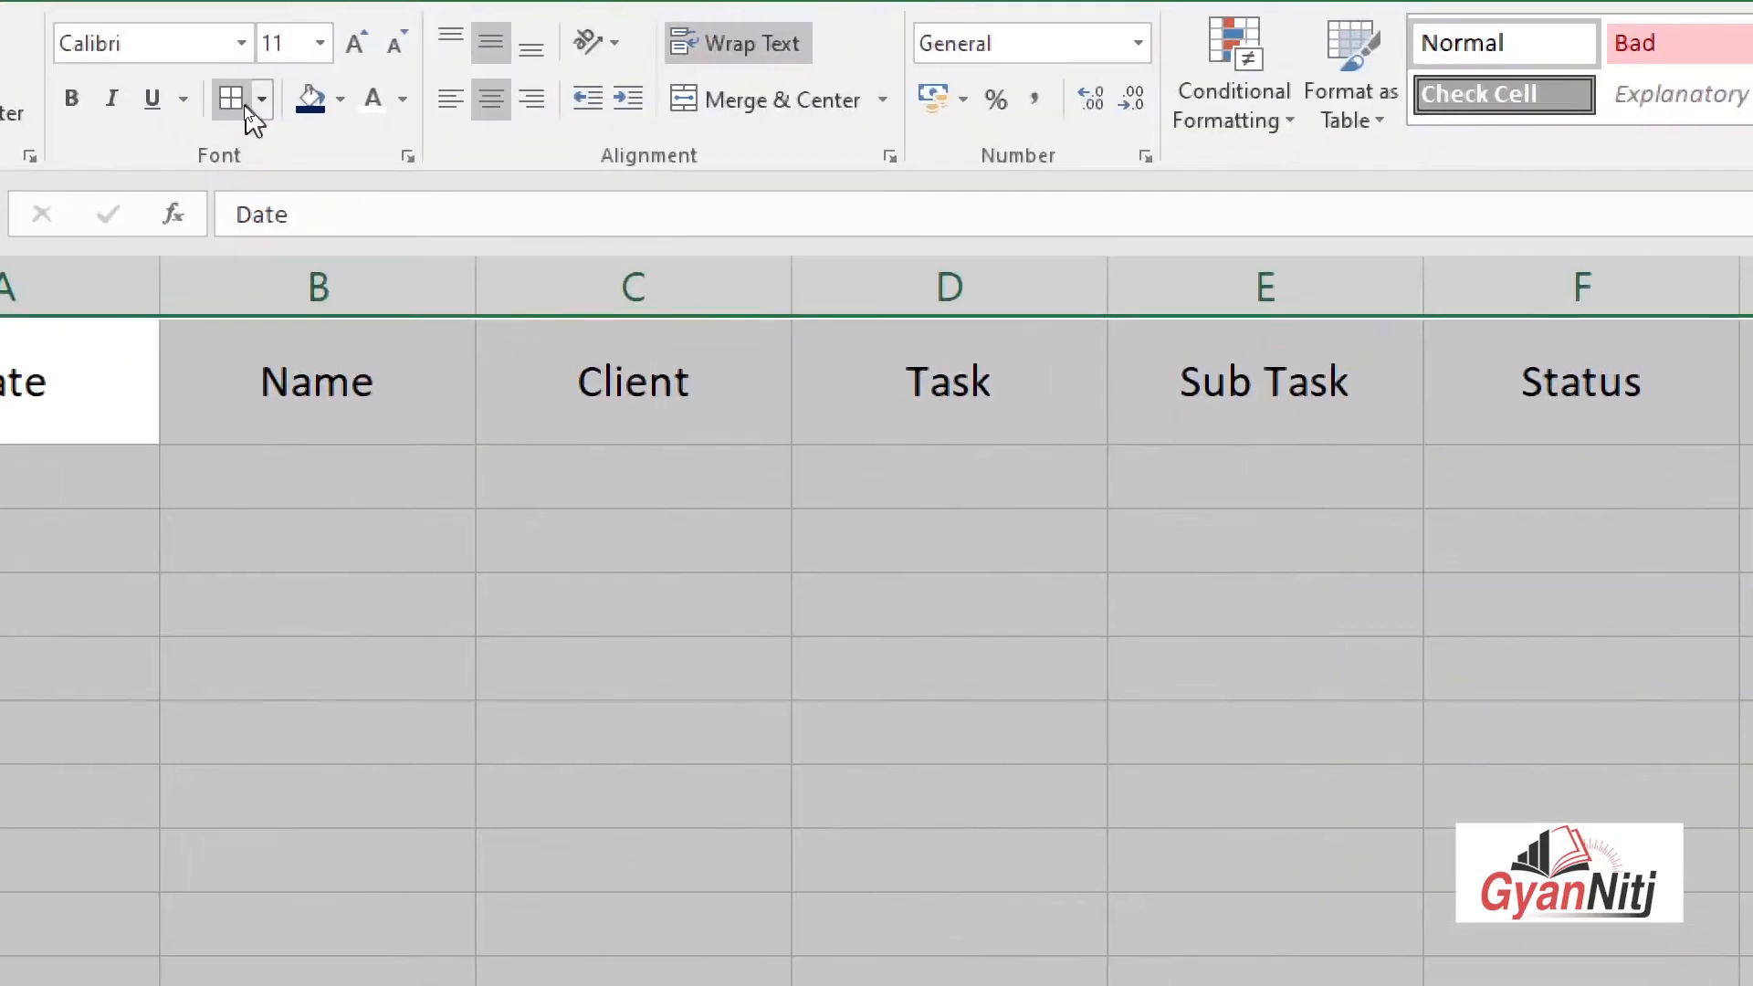
pyautogui.click(244, 106)
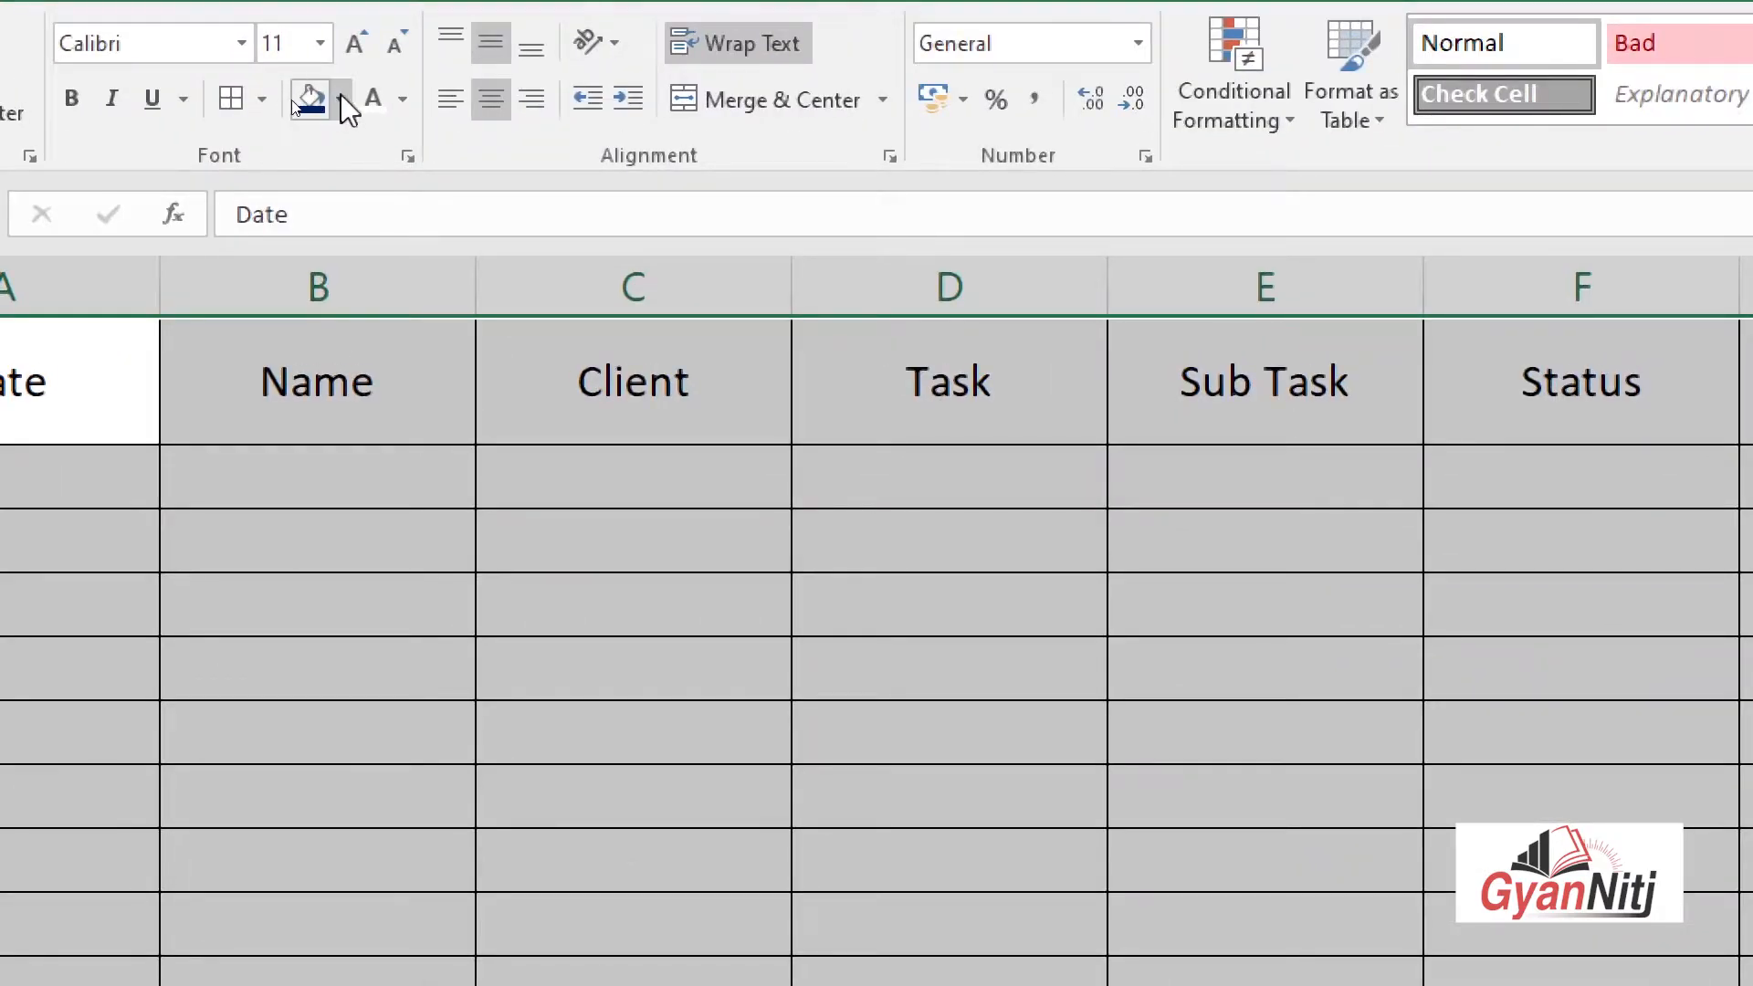
pyautogui.click(317, 603)
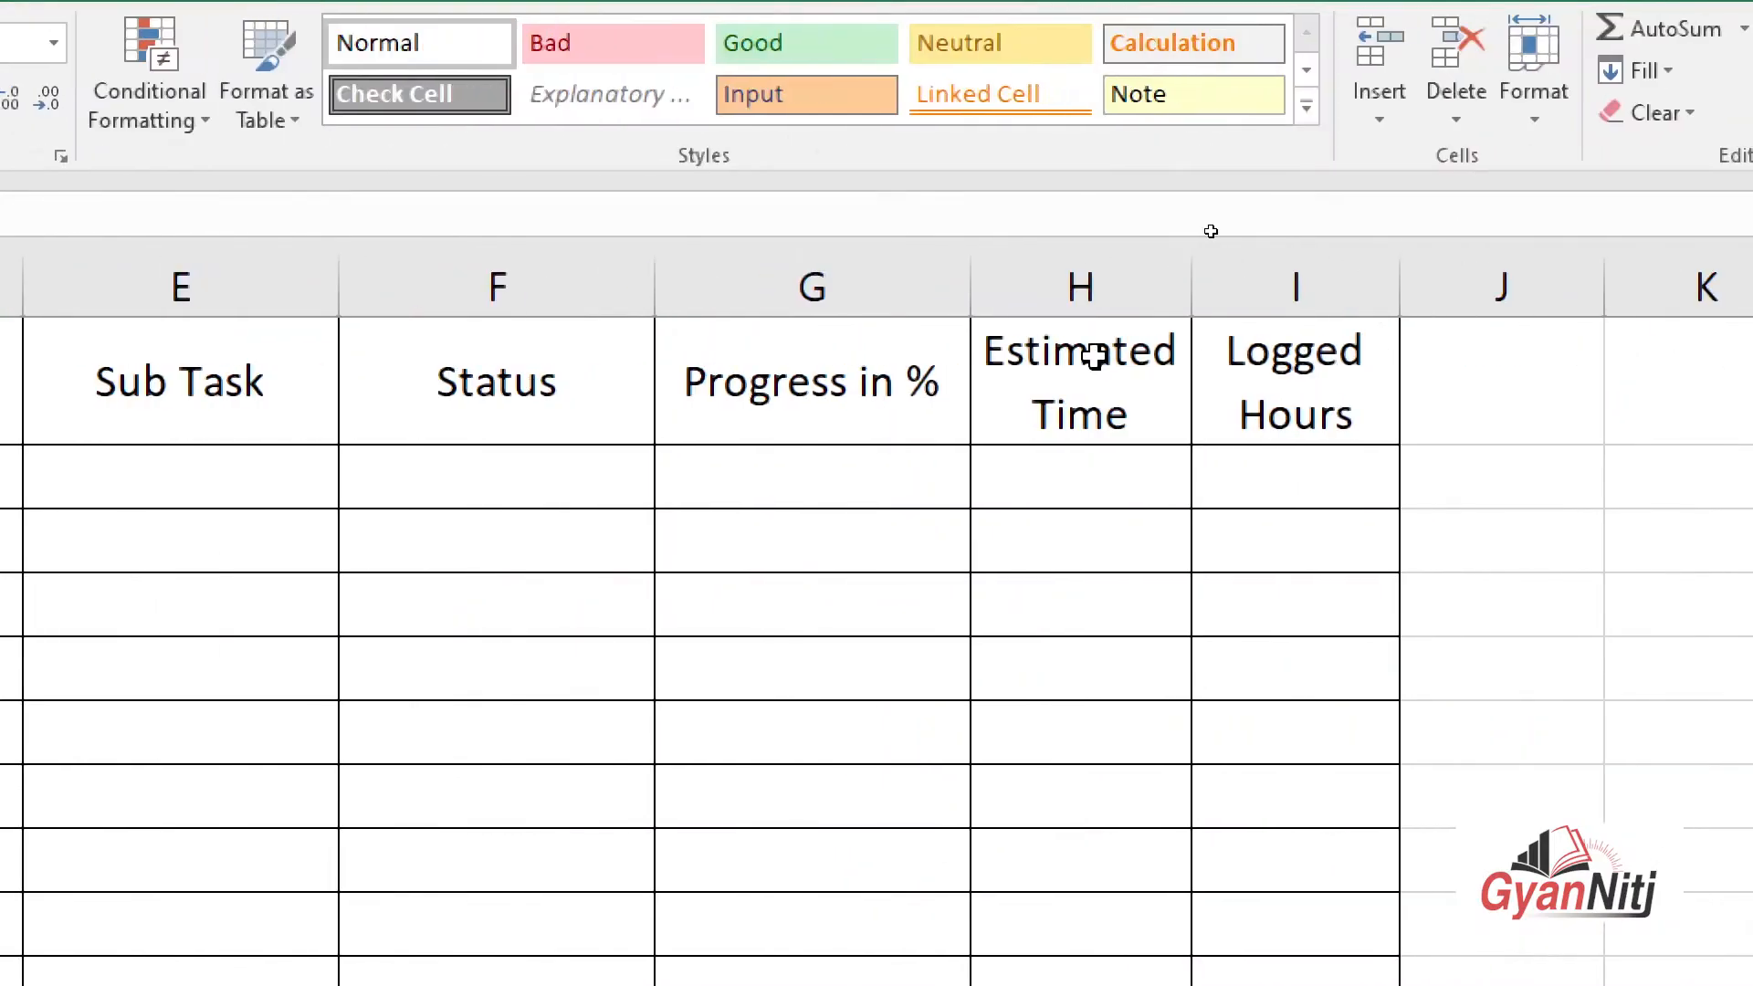
# Format the header row A1:I1 with a dark blue fill and white font
pyautogui.moveTo(1321, 365); pyautogui.dragTo(9, 319)
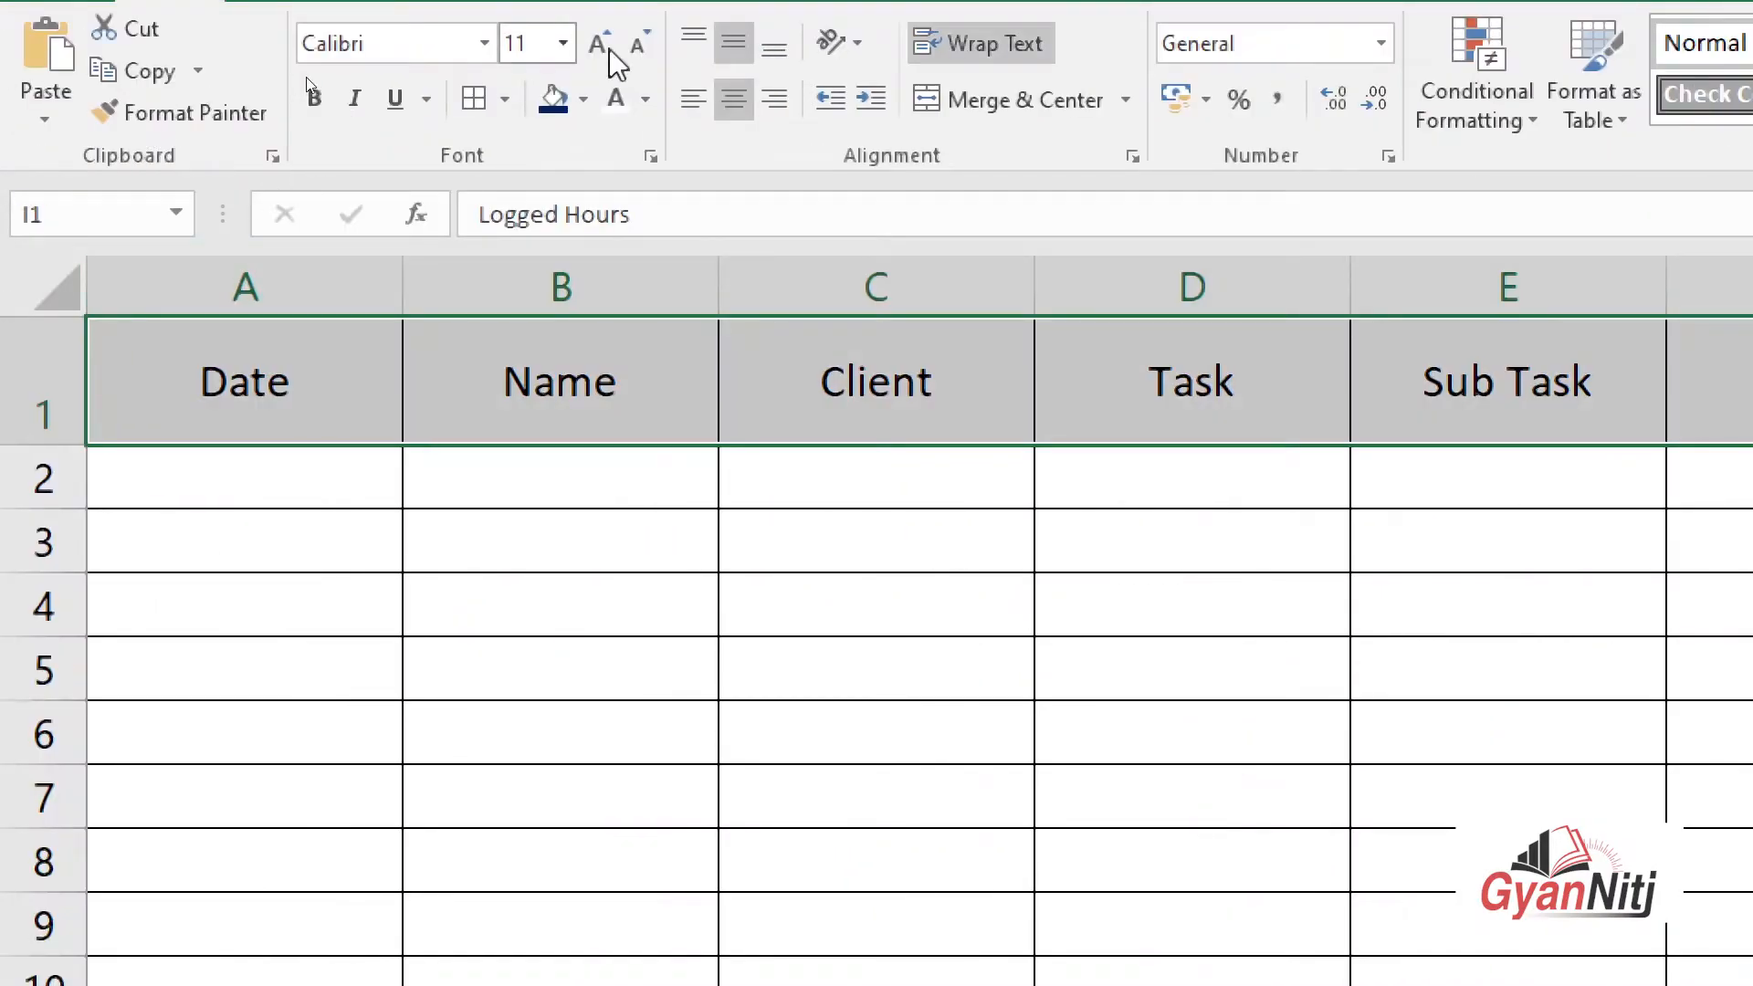
pyautogui.click(561, 95)
pyautogui.click(618, 103)
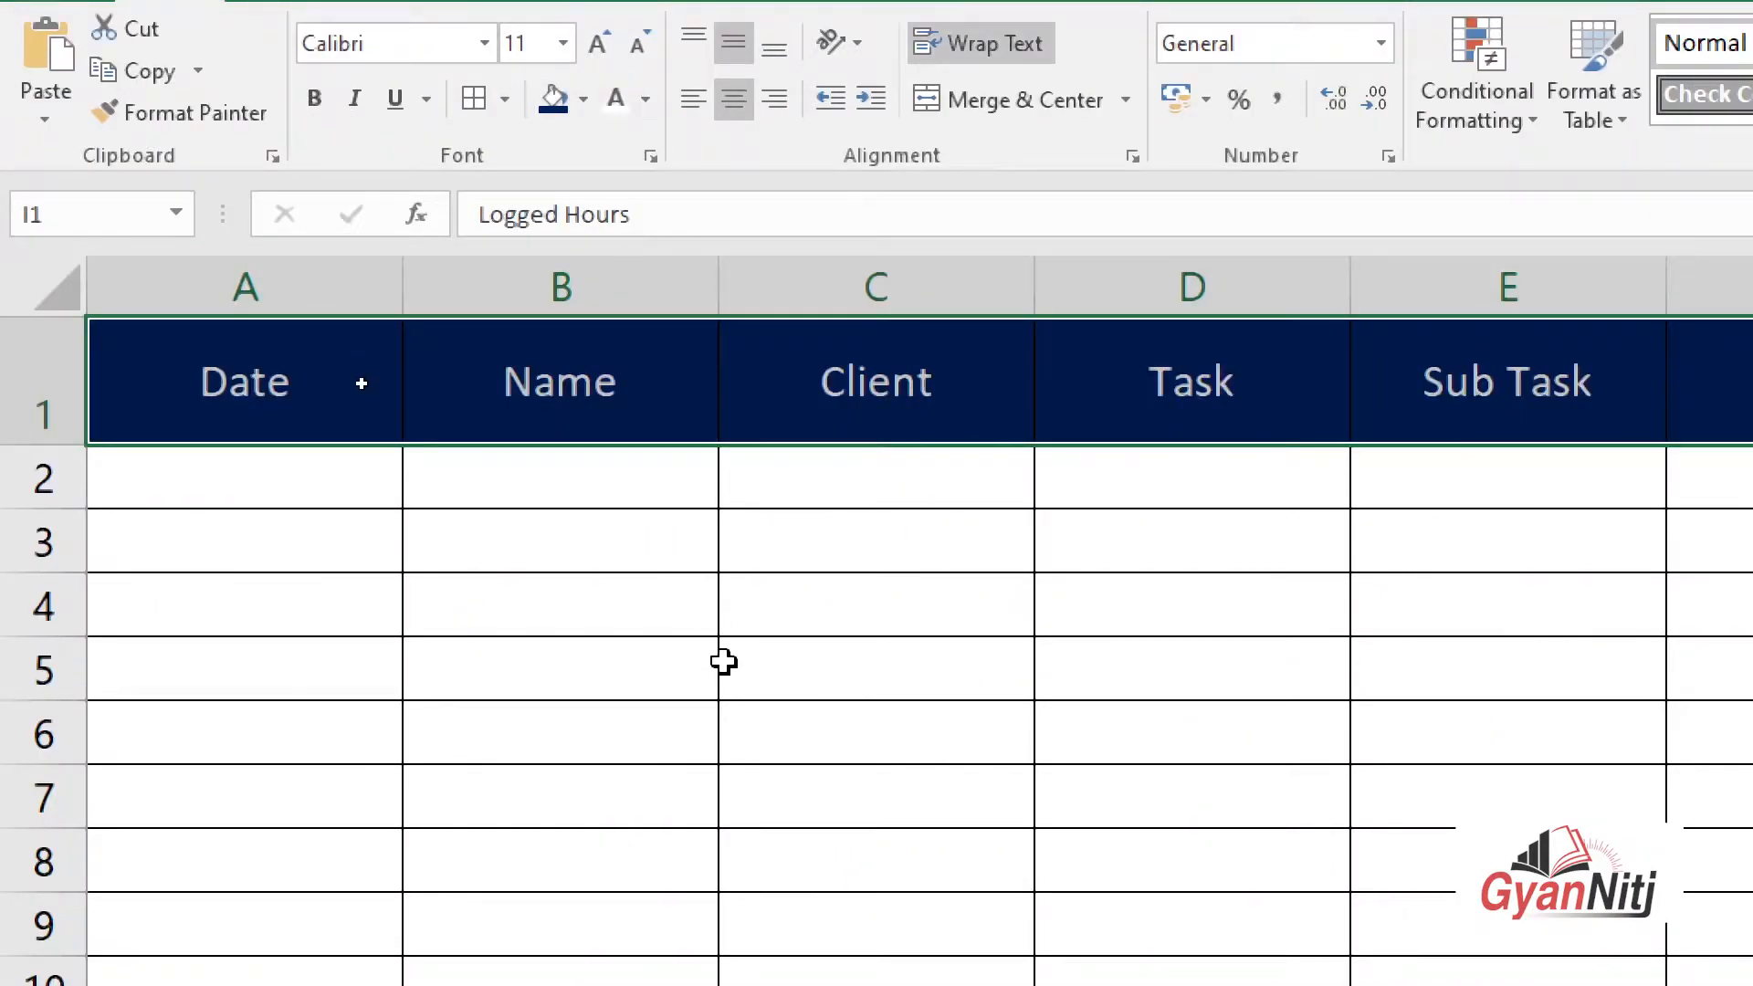
pyautogui.click(724, 661)
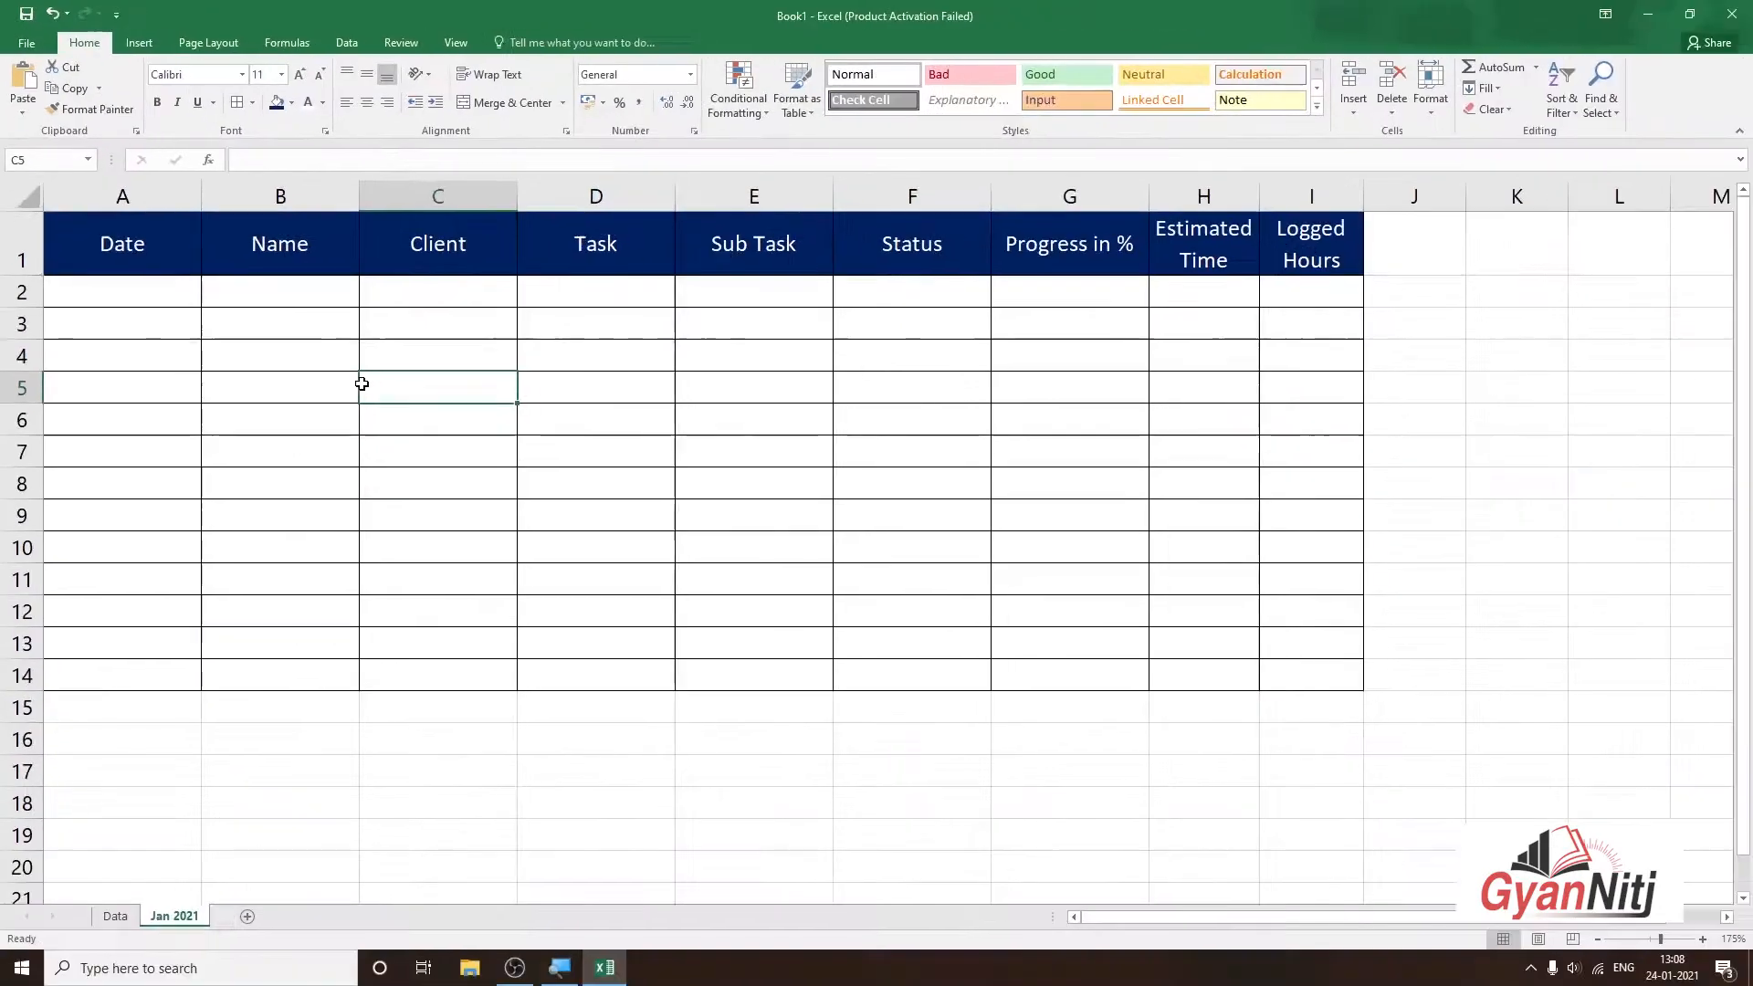
pyautogui.click(319, 499)
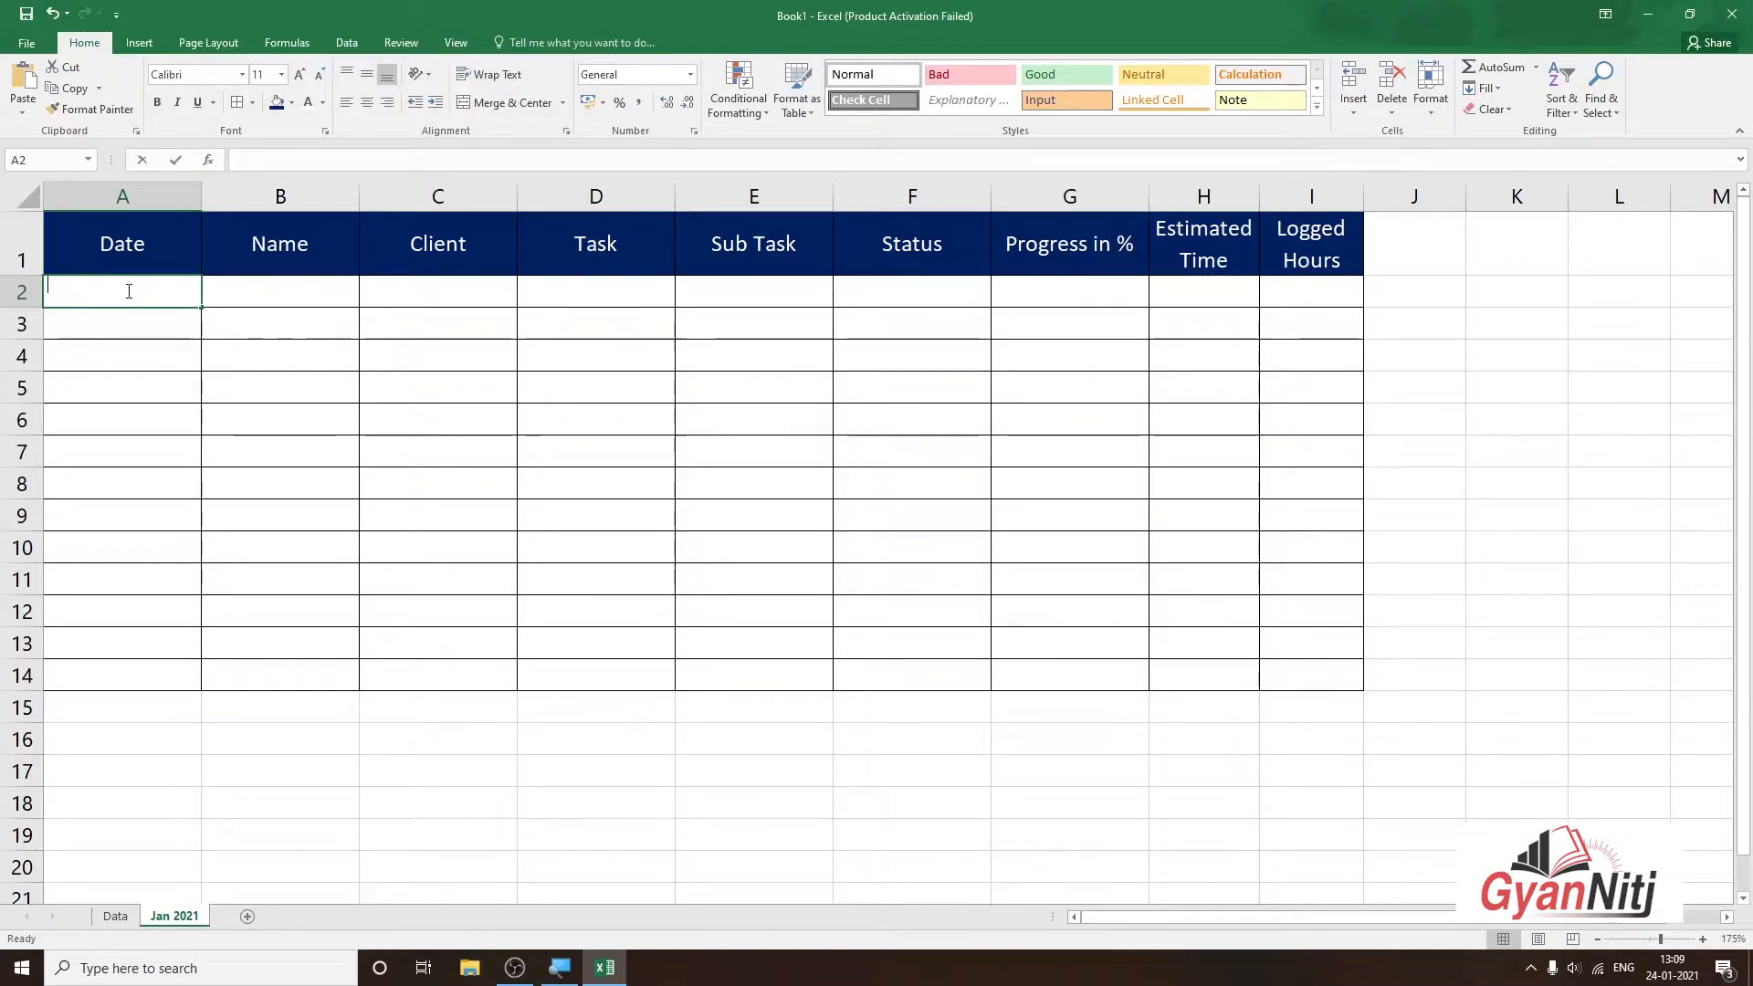
# Enter the date 24-1 in A2 under Date
pyautogui.write('24-')
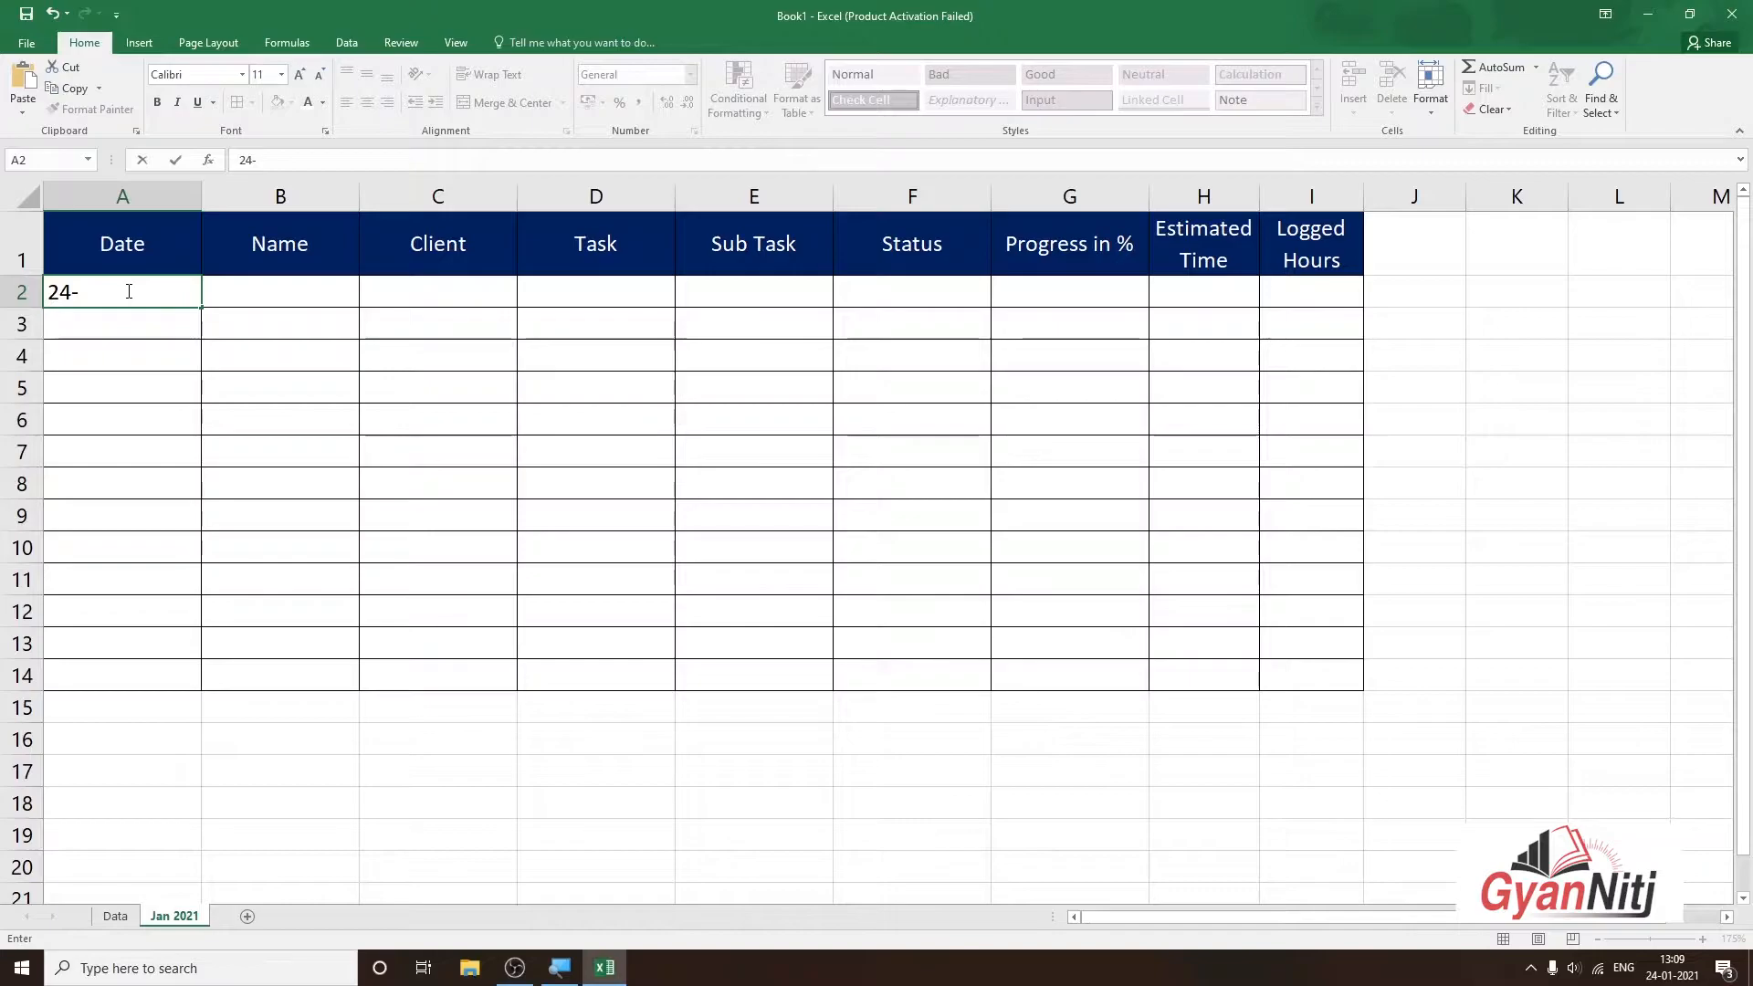
pyautogui.write('1')
pyautogui.press('Return')
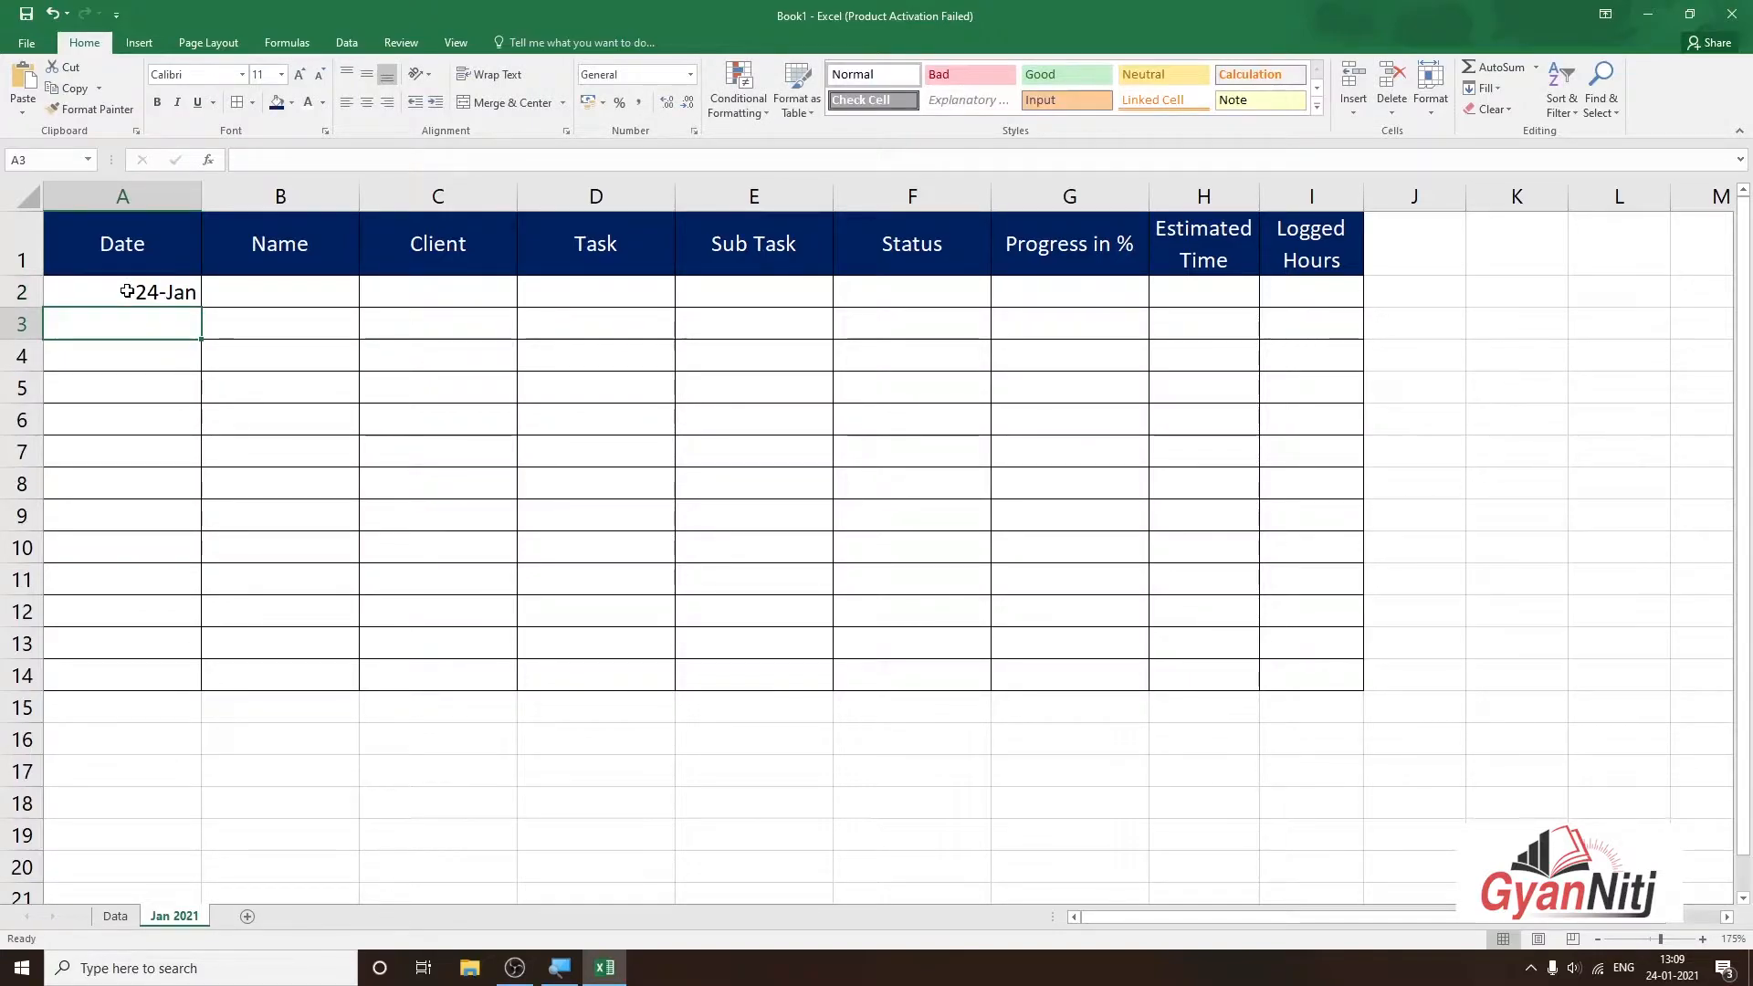
# Try filling the date in A2 down to A3 as a series, and undo the fill
pyautogui.click(159, 300)
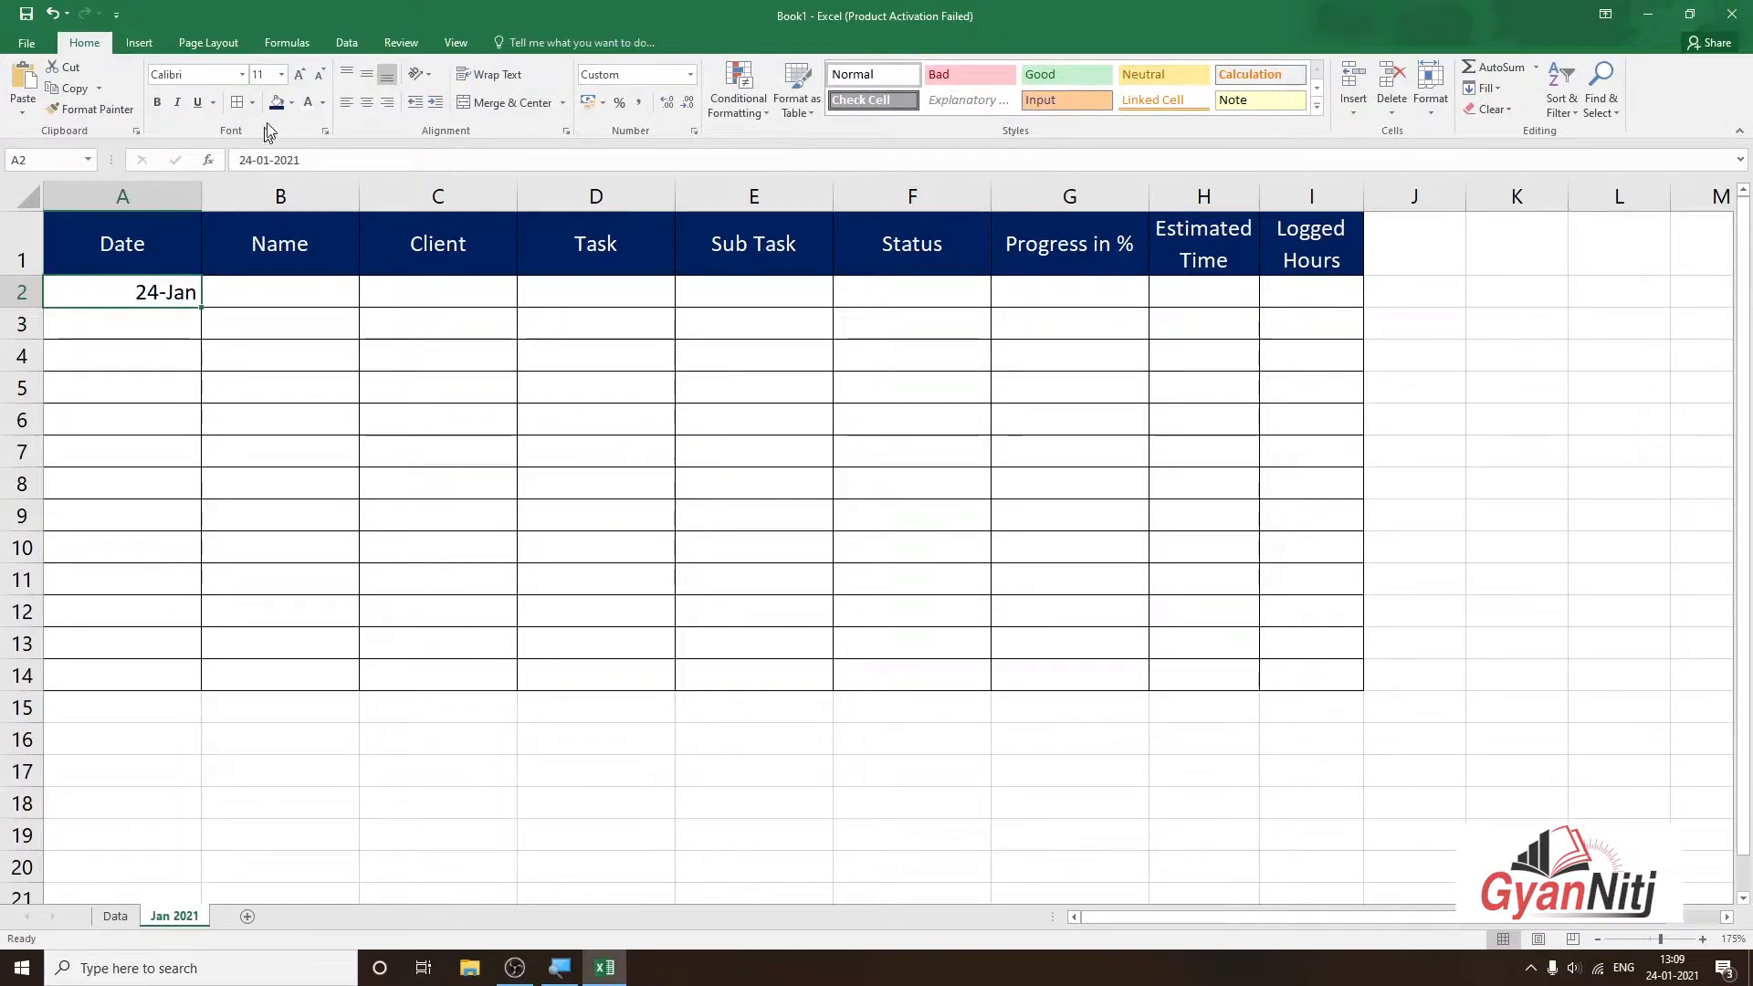
pyautogui.doubleClick(172, 292)
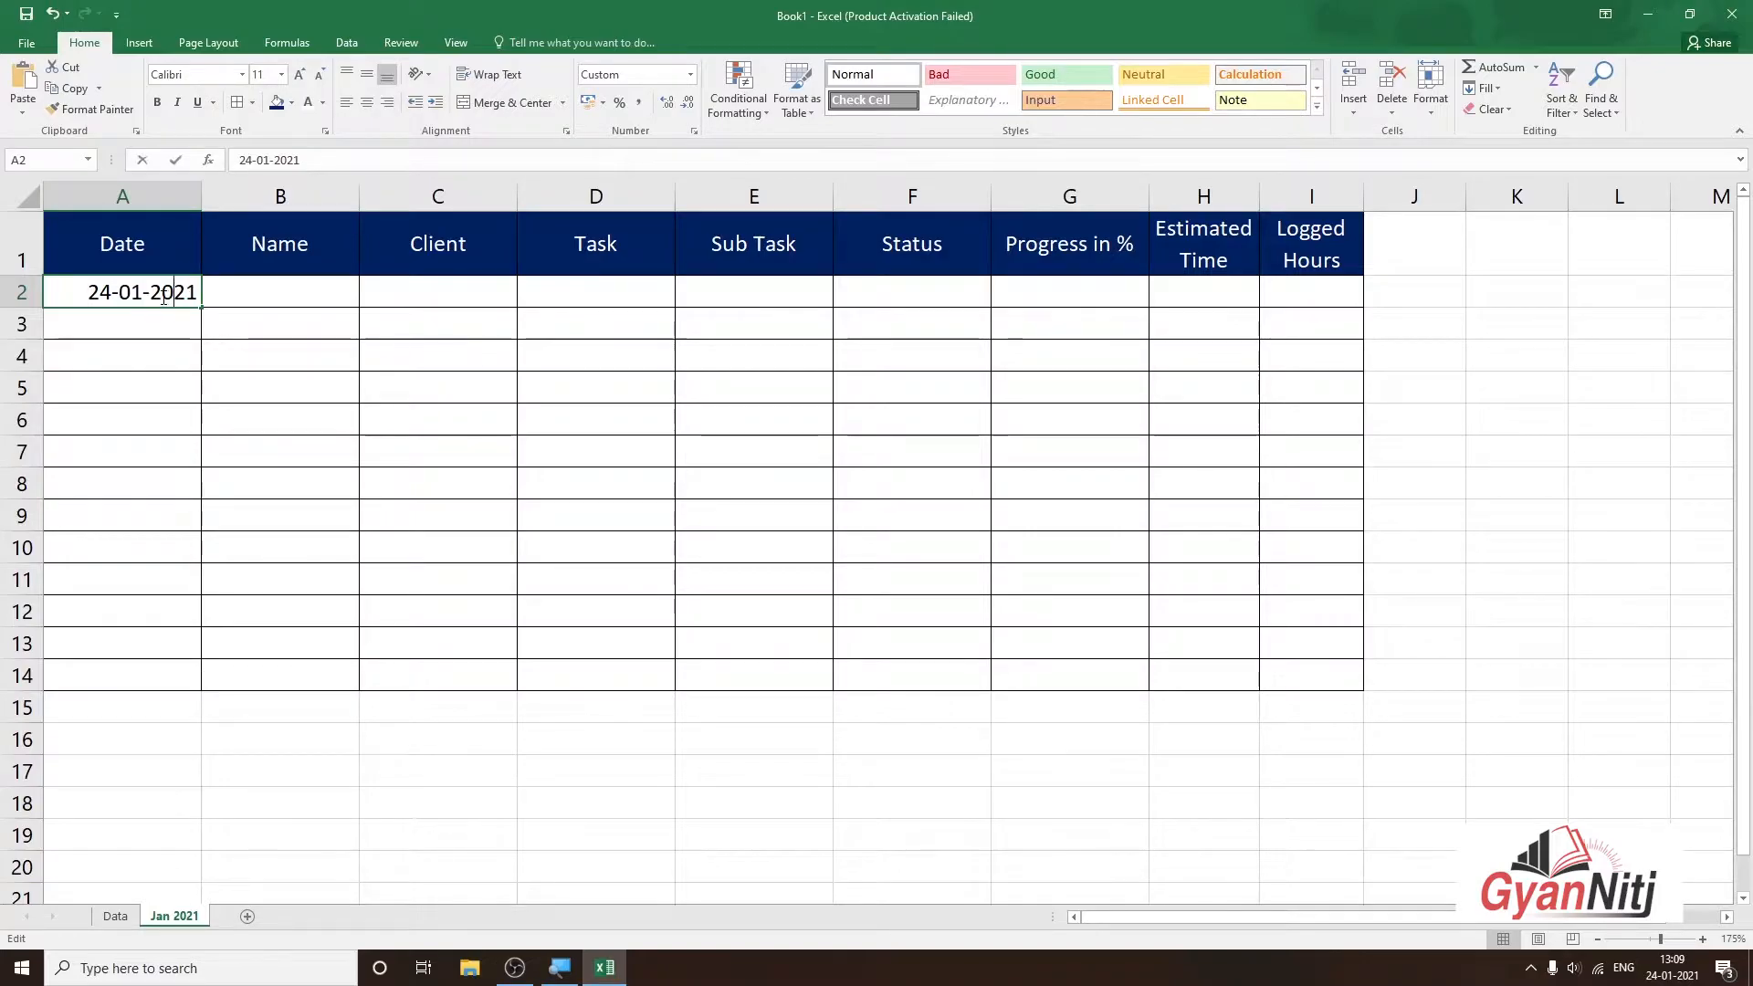
pyautogui.press('Escape')
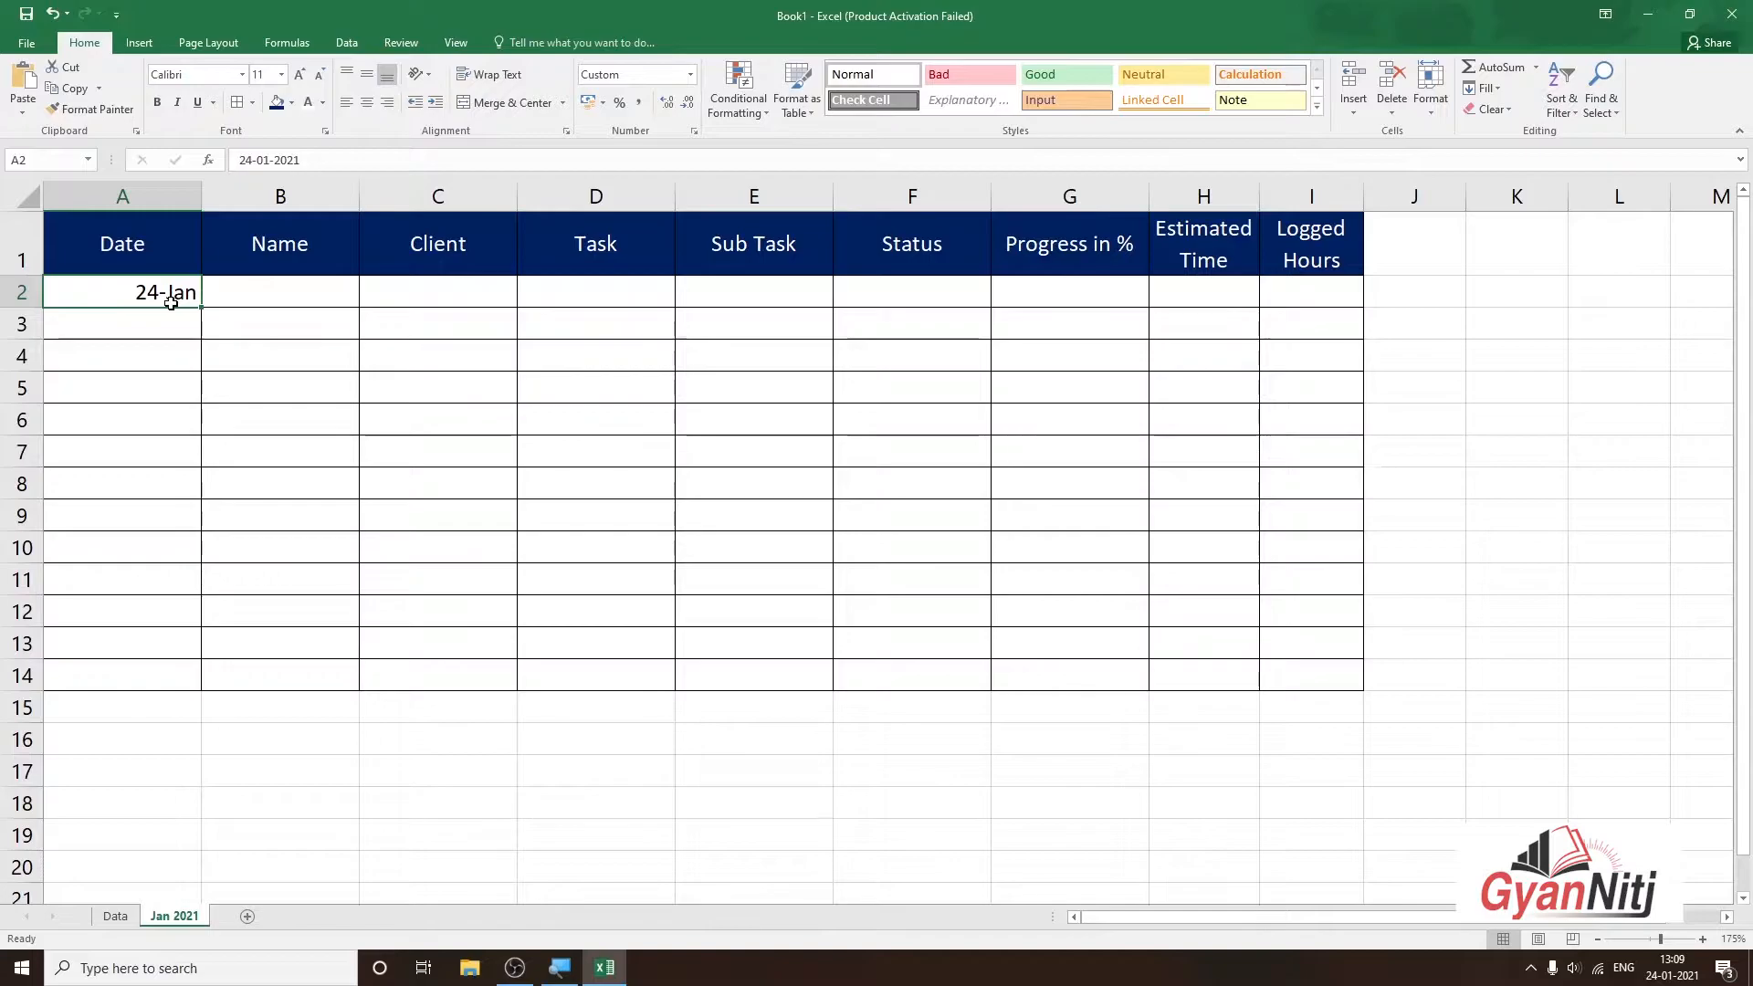
pyautogui.moveTo(201, 308); pyautogui.dragTo(219, 349)
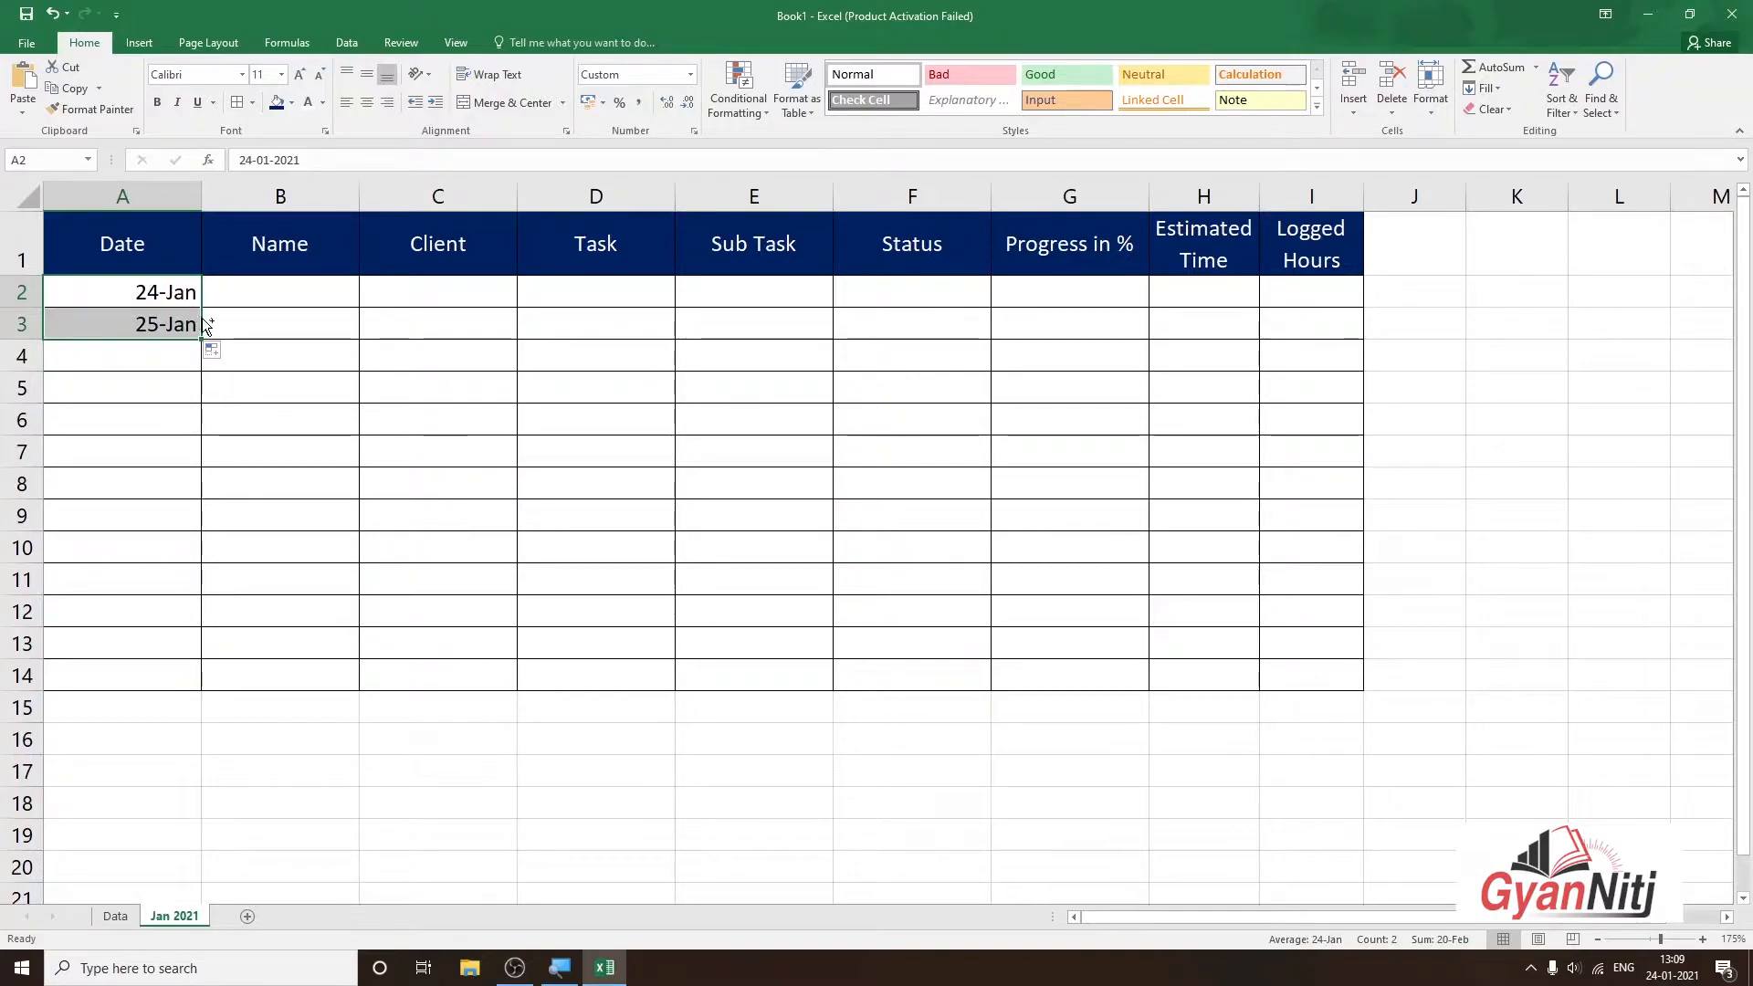
pyautogui.hotkey('ctrl', 'z')
pyautogui.click(254, 299)
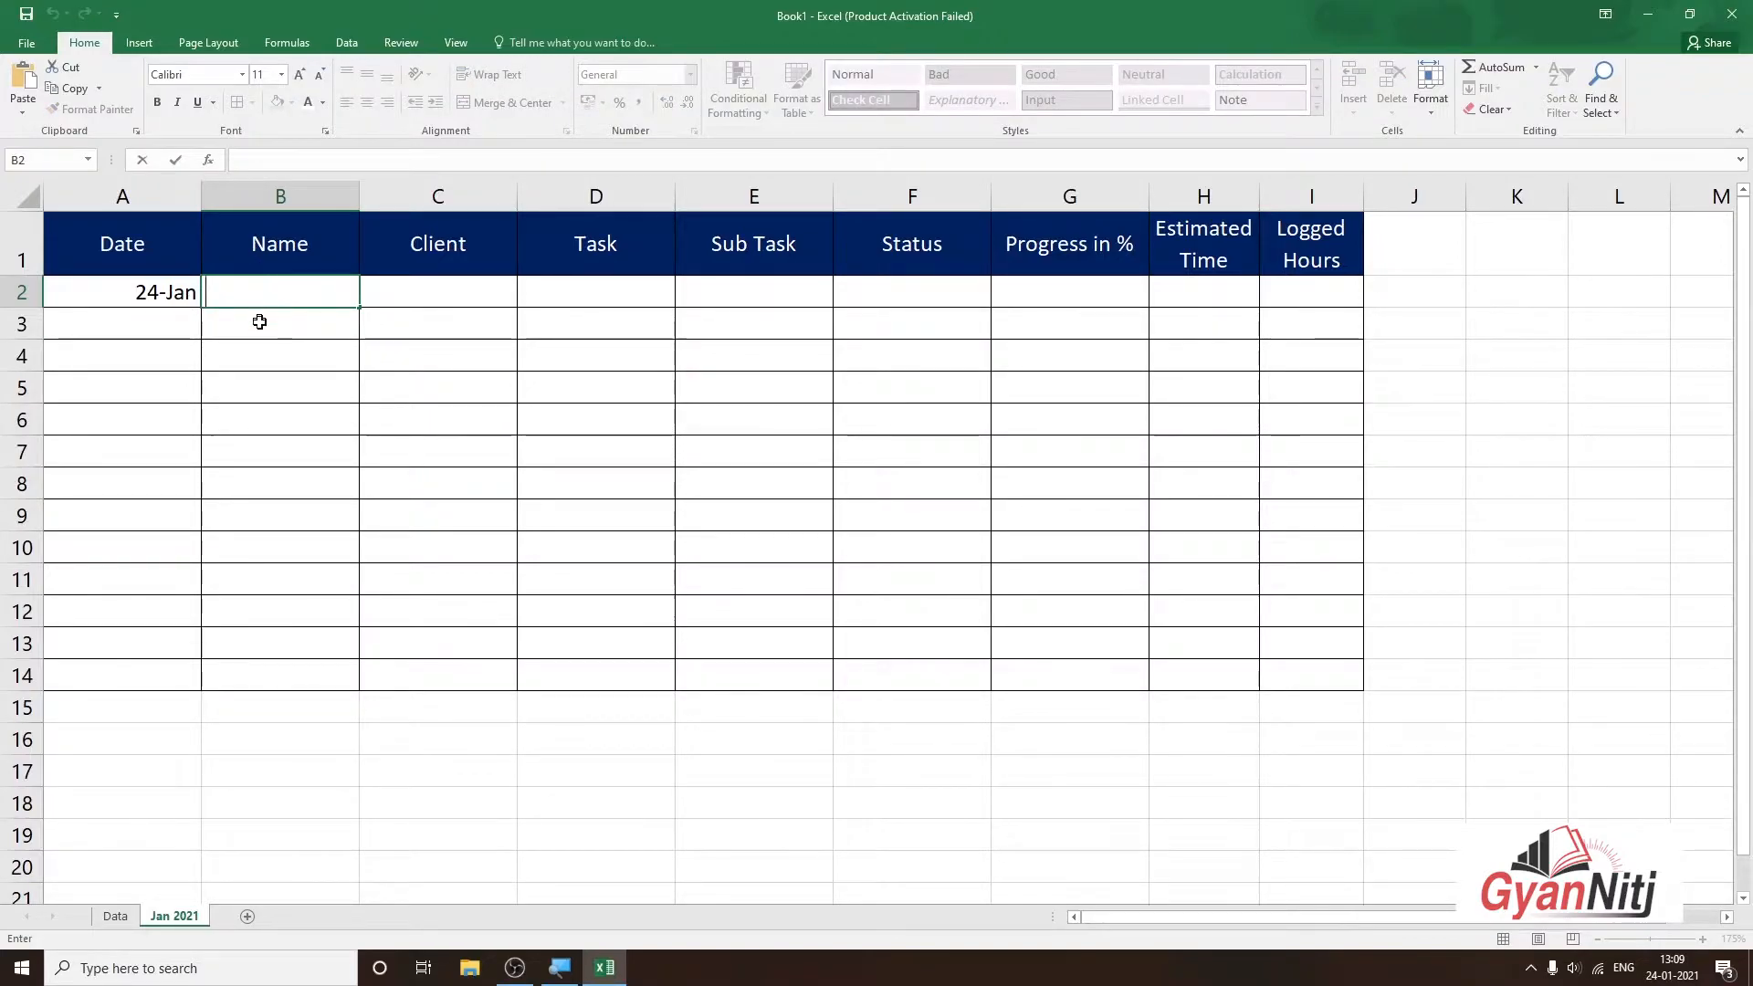
pyautogui.click(259, 318)
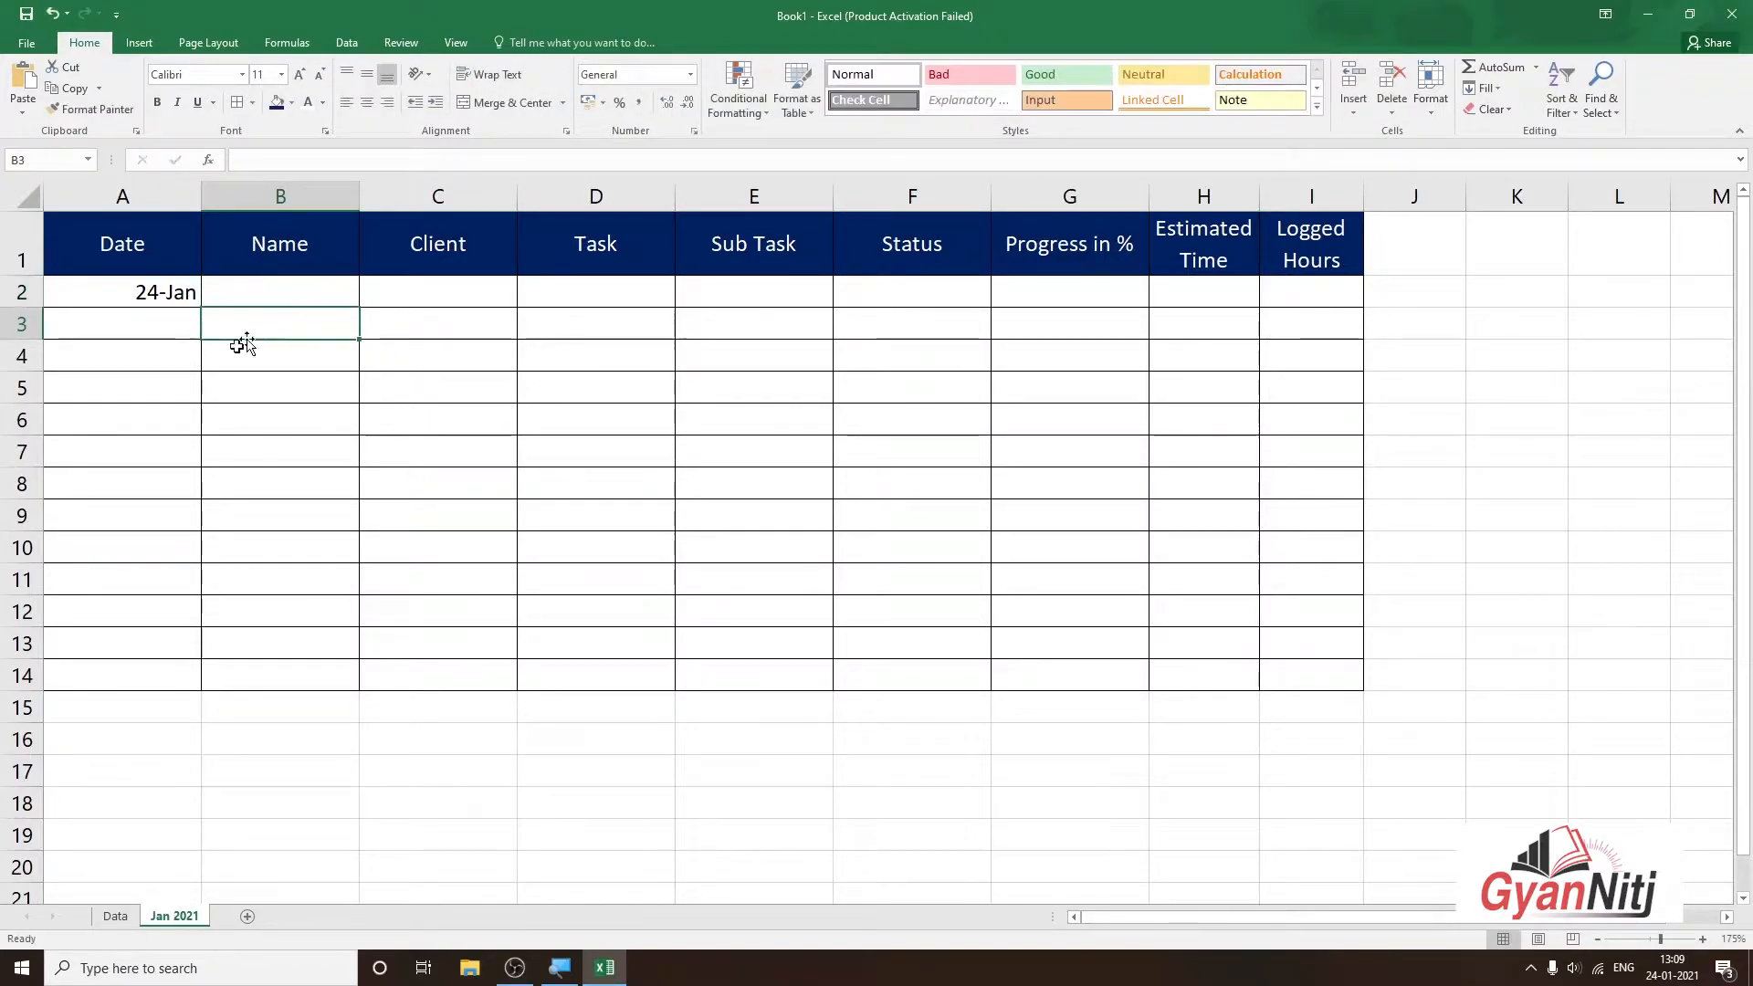
# Add list data validation to Name cell B2, using the names in Data!$A$2:$A$6 as the source
pyautogui.click(300, 288)
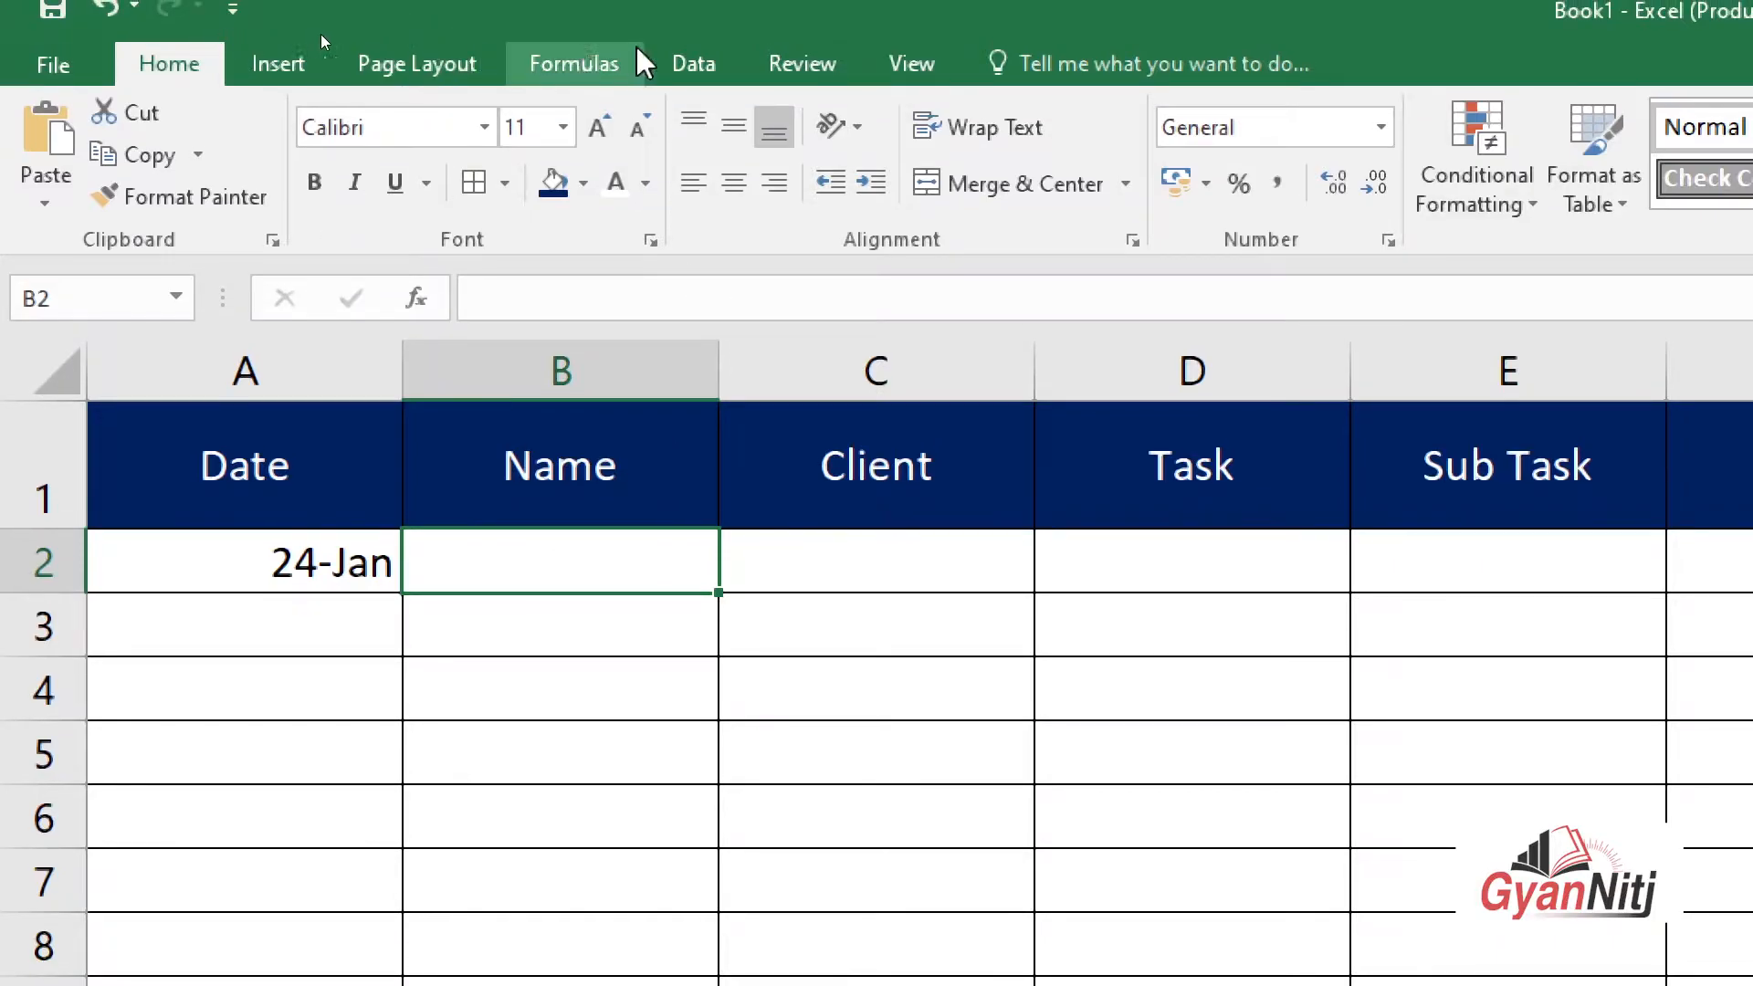
pyautogui.click(696, 46)
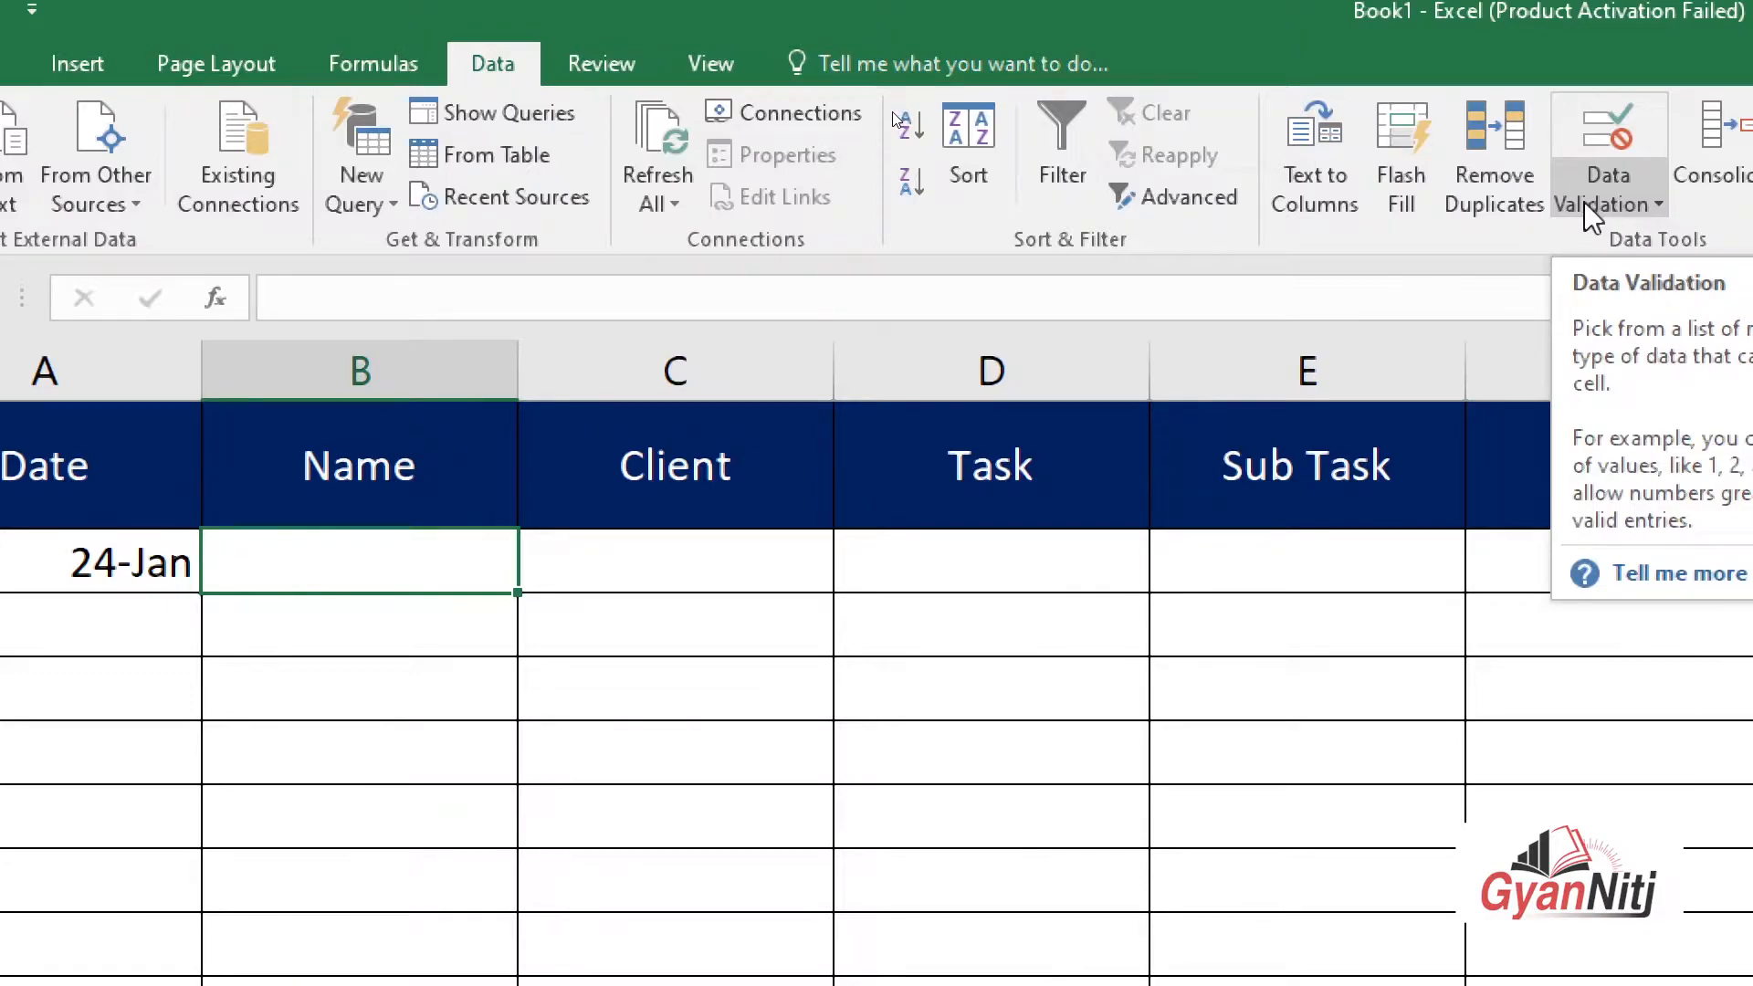
pyautogui.click(1585, 203)
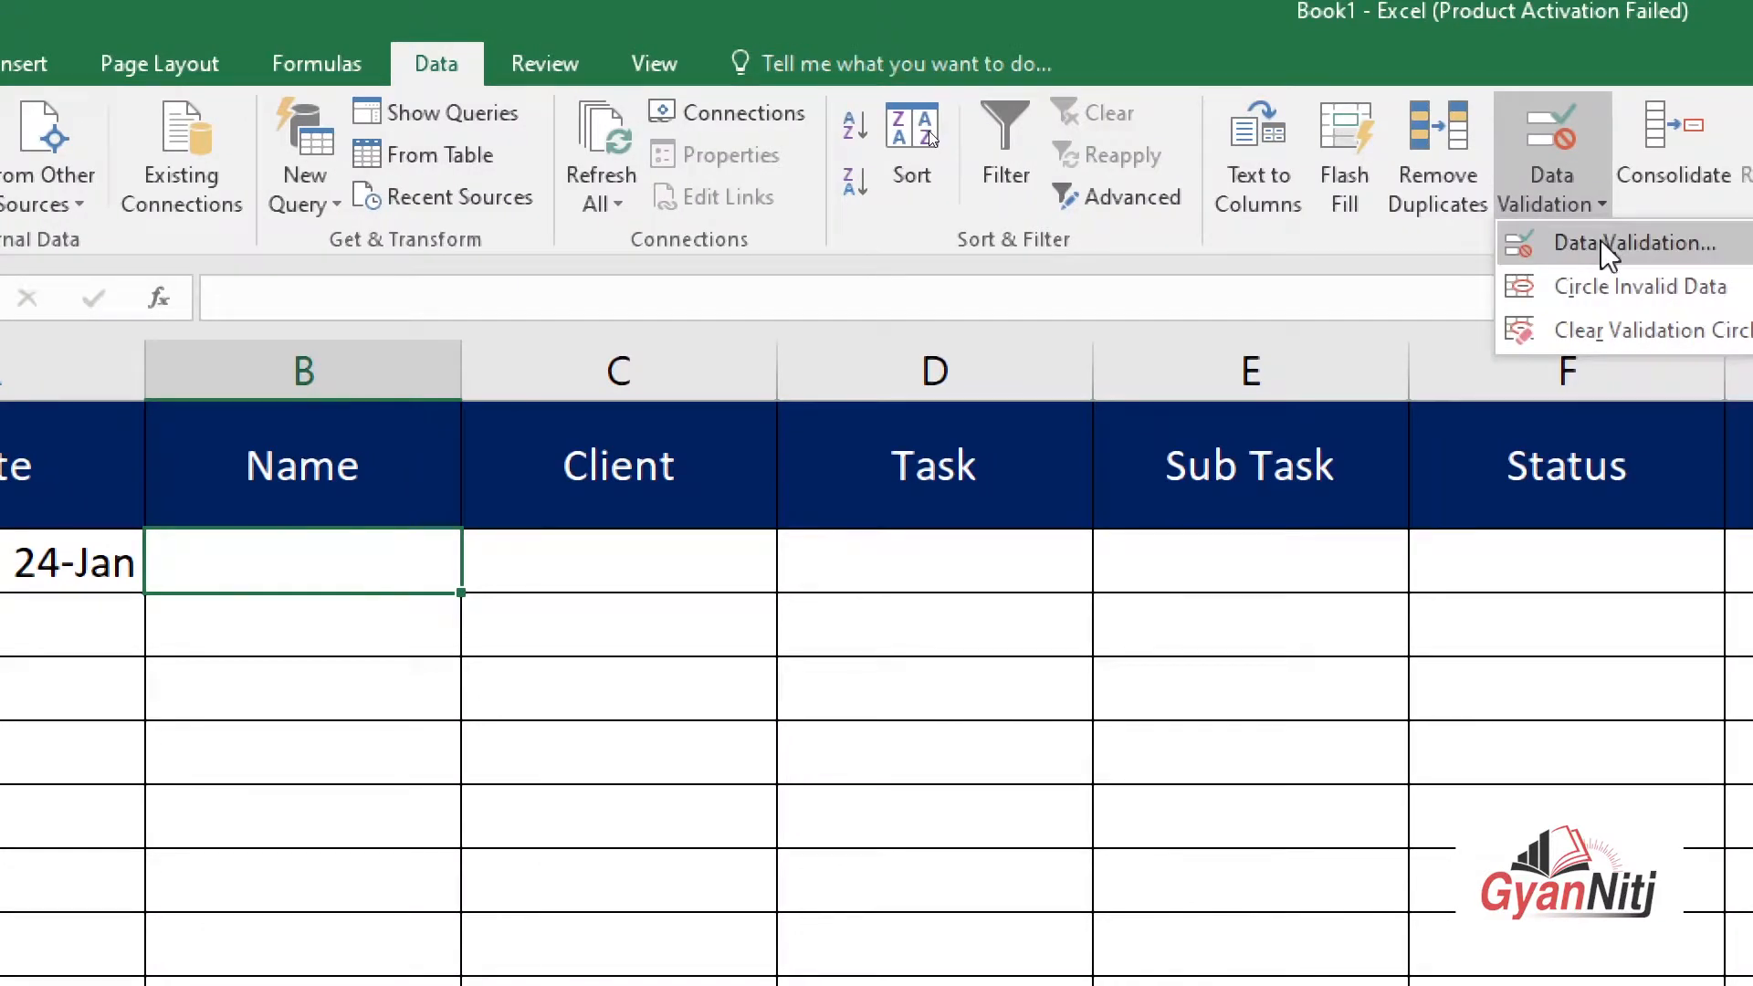
pyautogui.click(1601, 239)
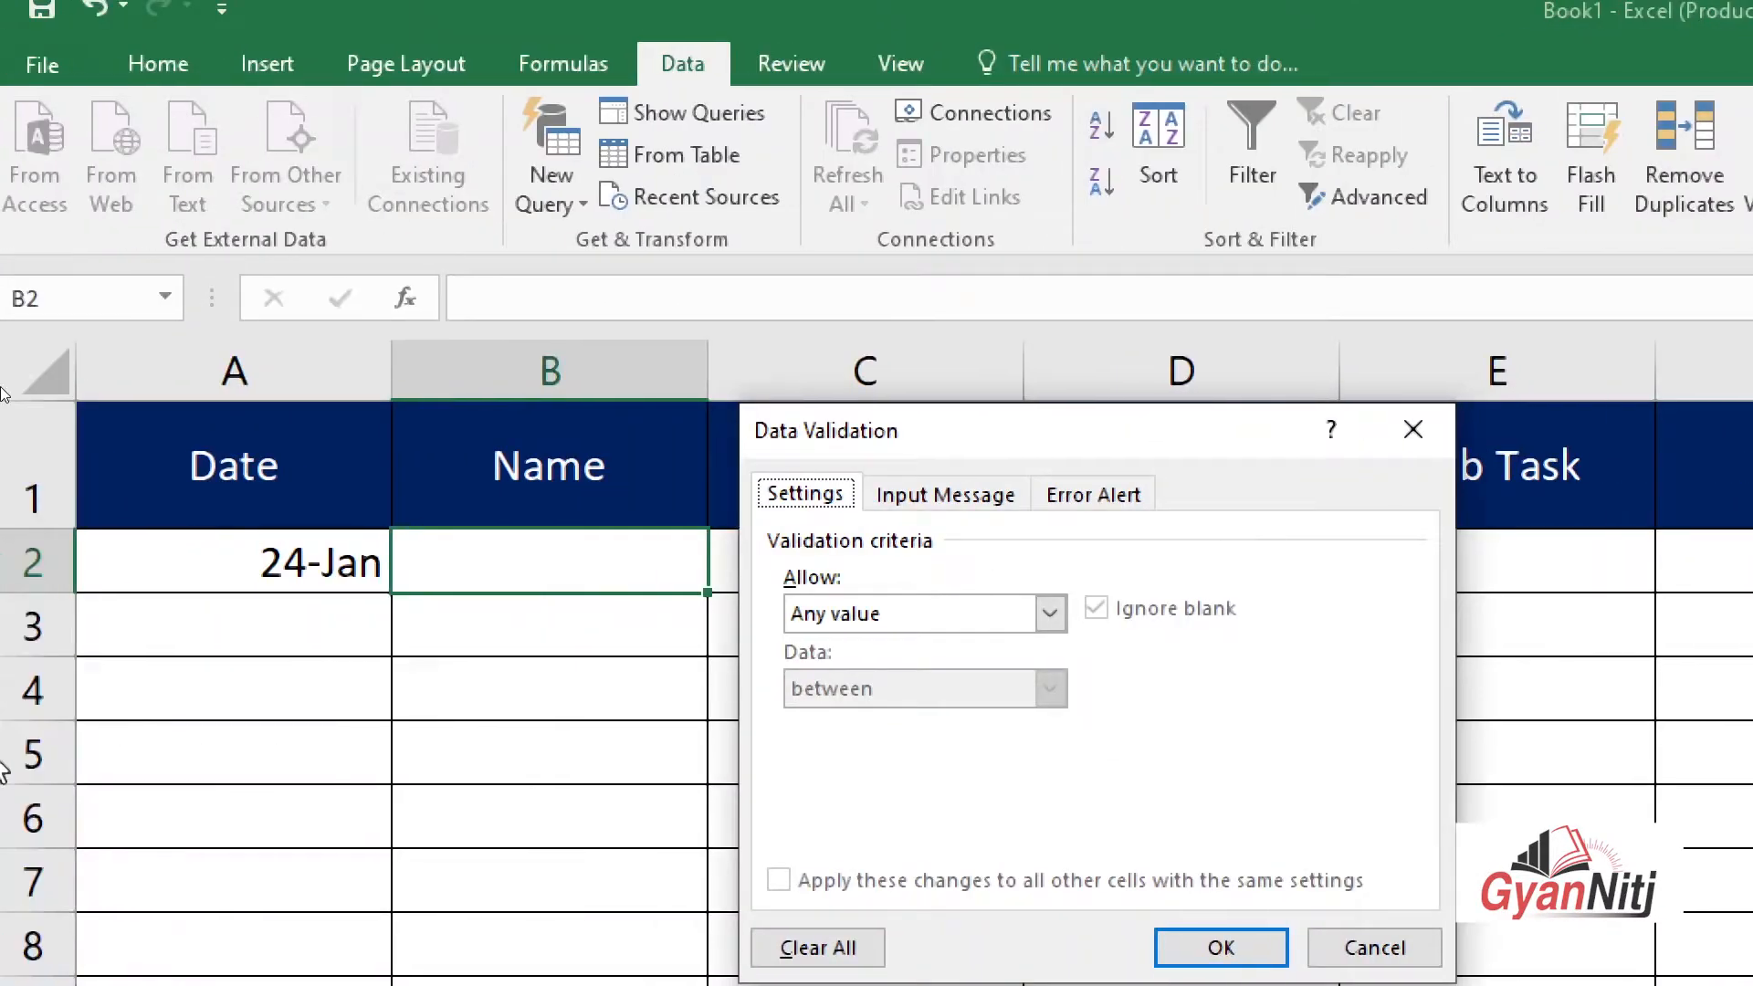
pyautogui.click(1050, 613)
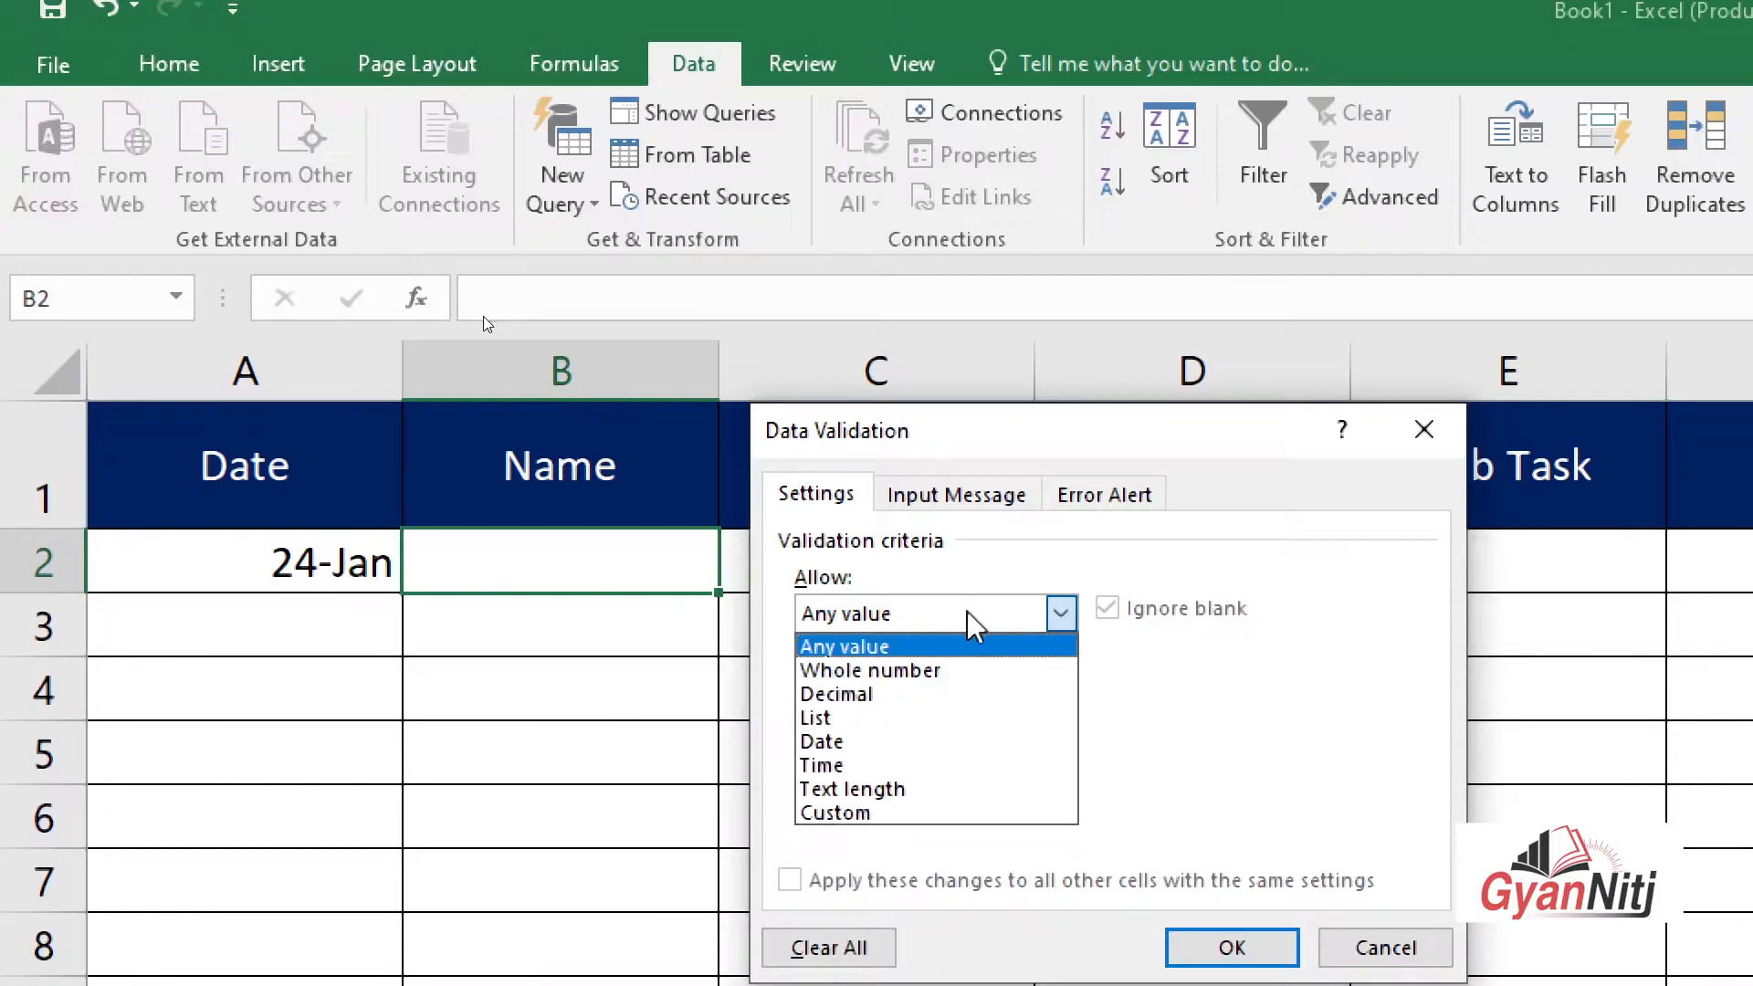
pyautogui.click(854, 720)
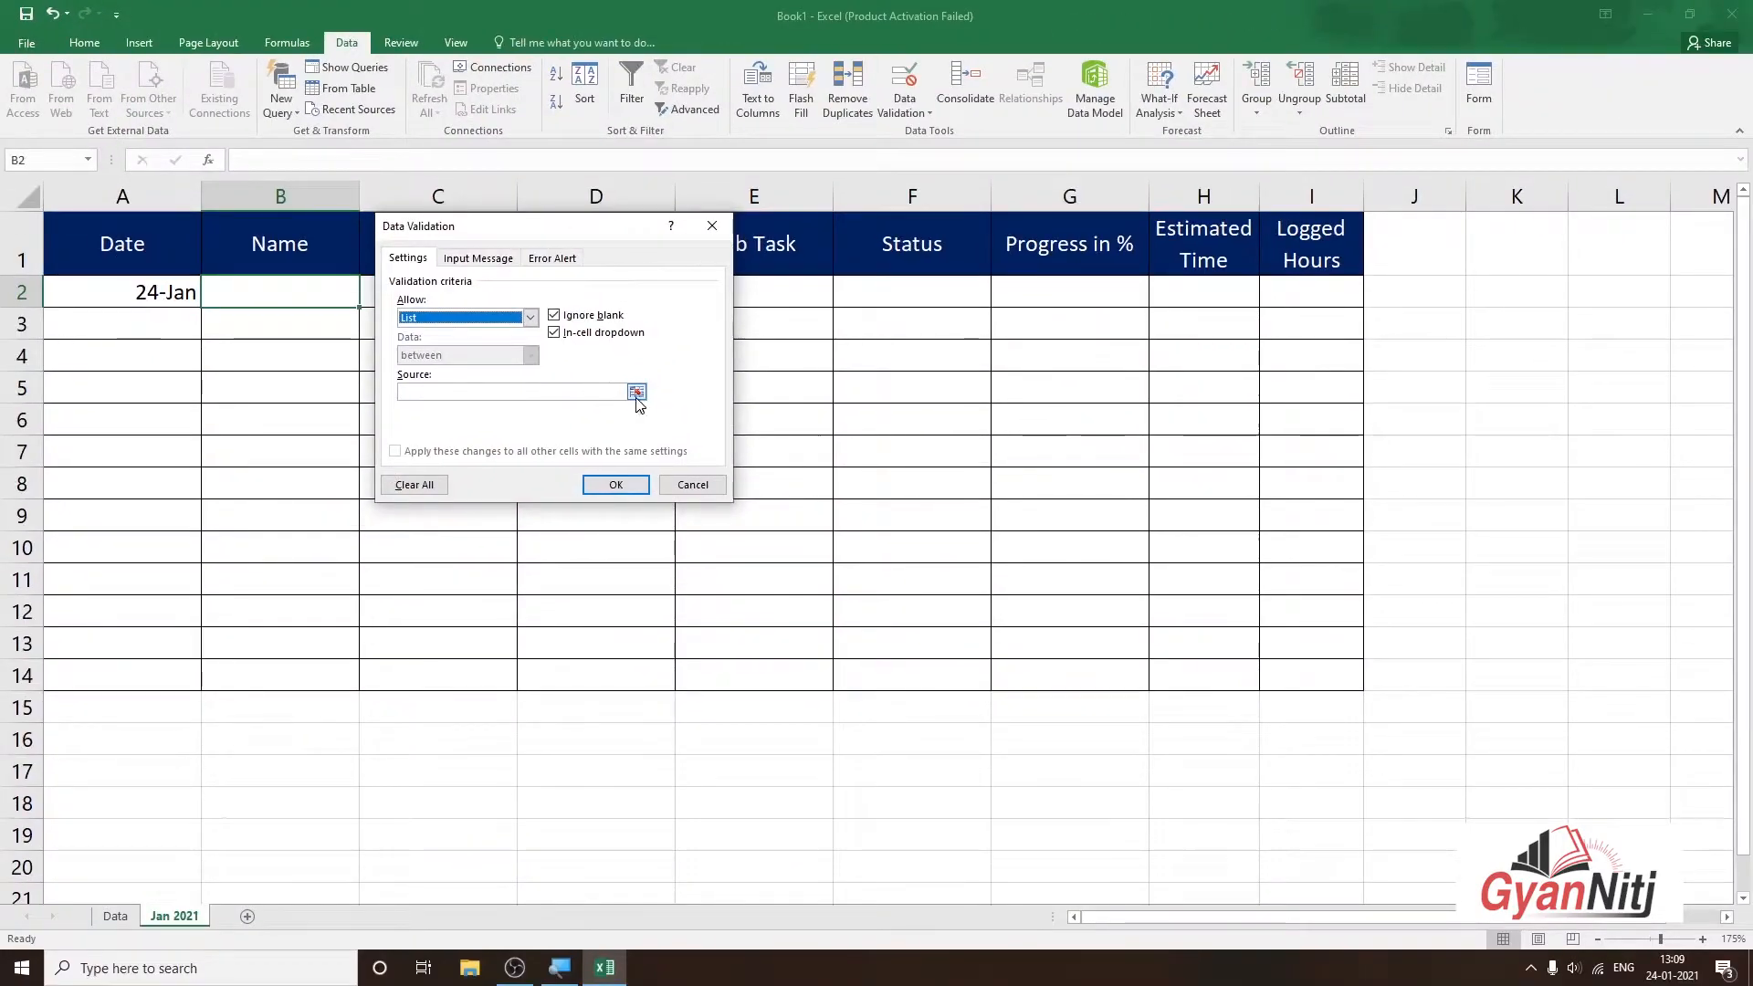
pyautogui.click(636, 392)
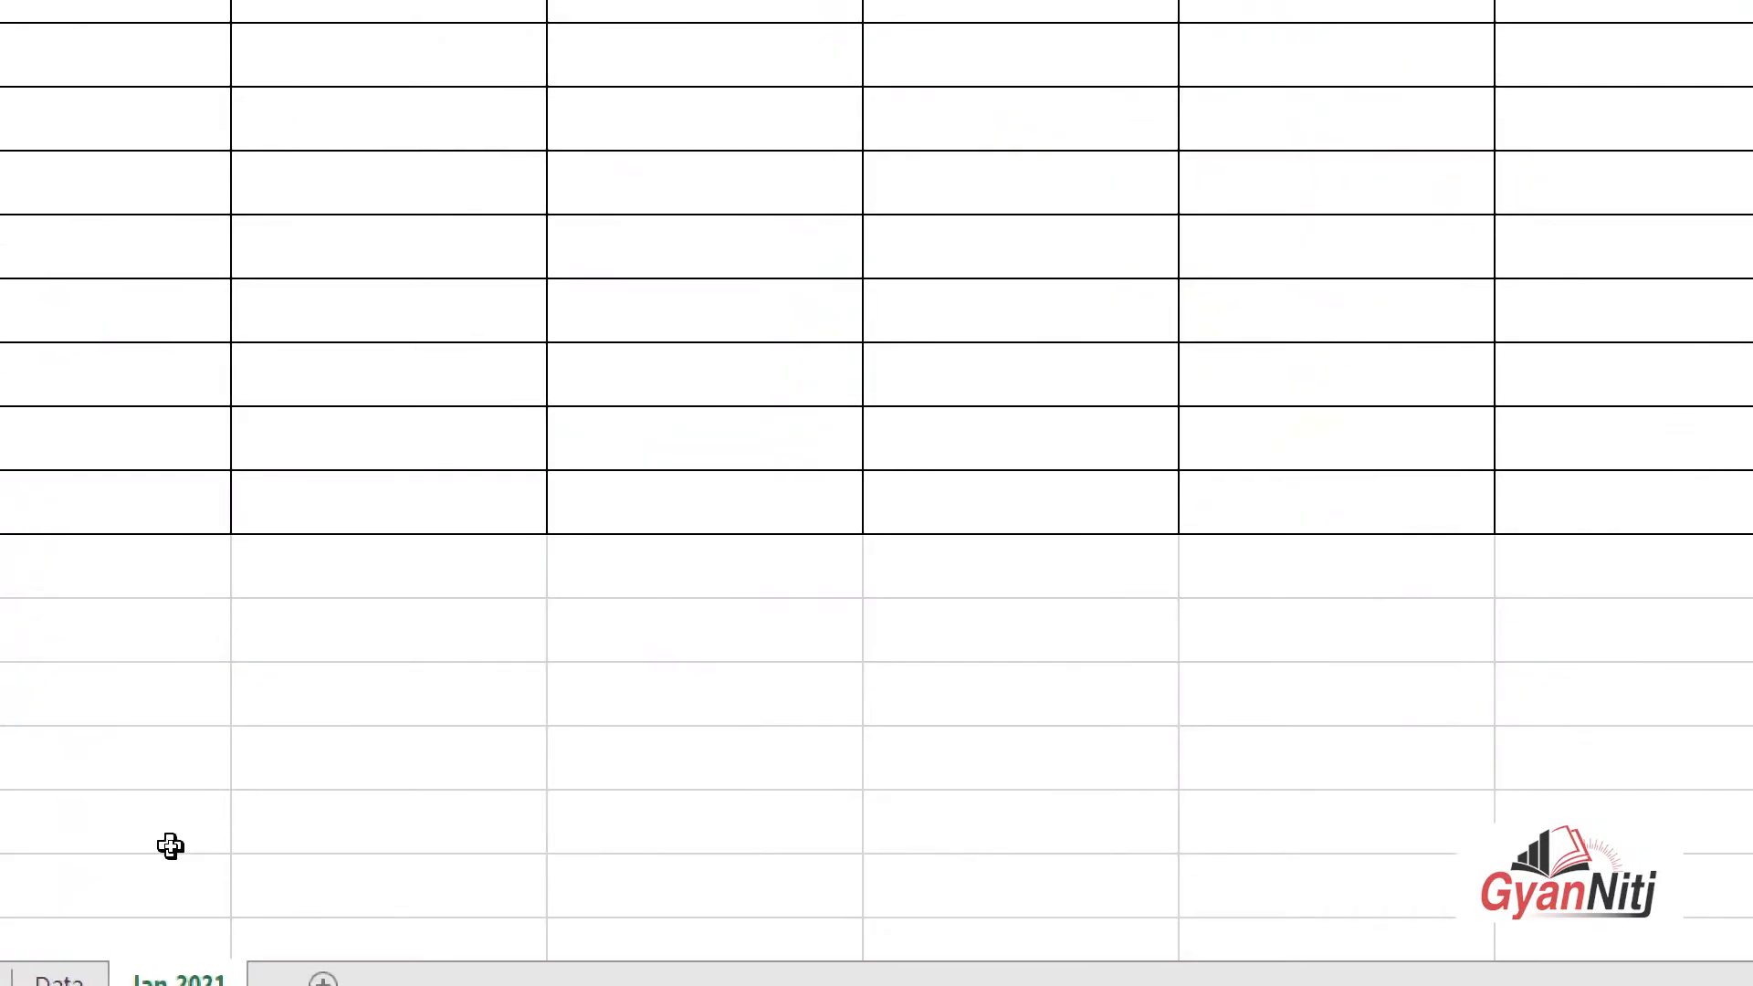
pyautogui.click(50, 978)
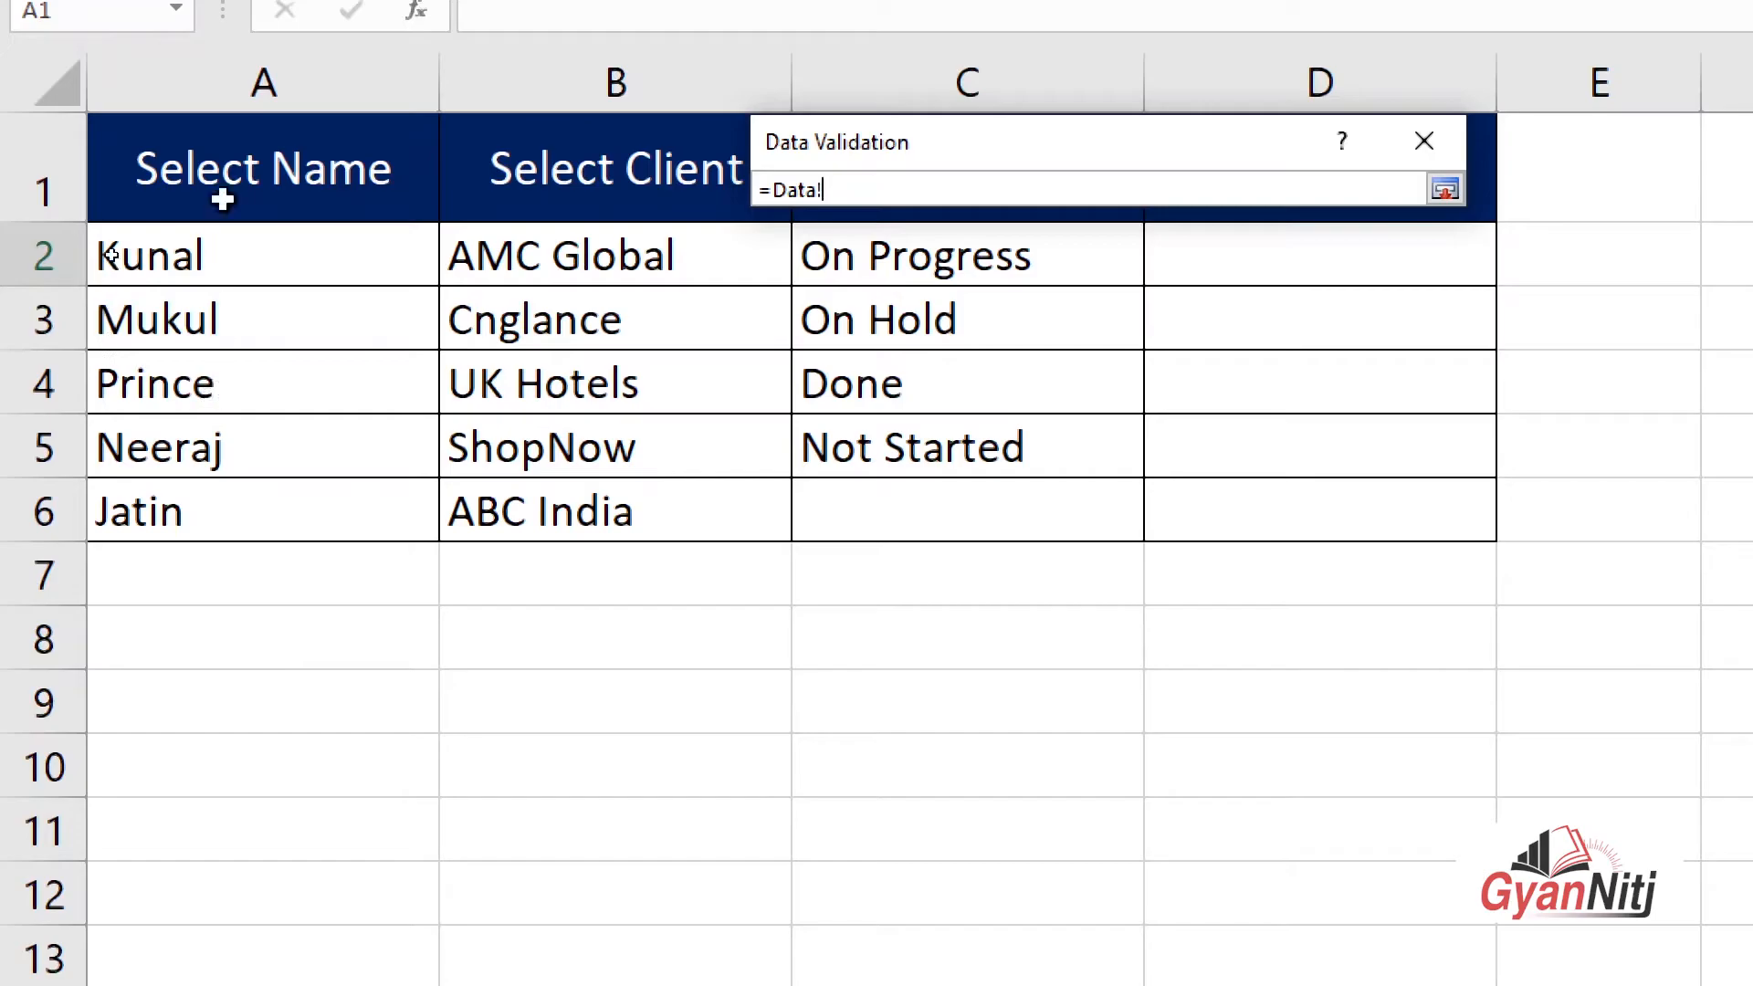
pyautogui.moveTo(260, 256); pyautogui.dragTo(258, 526)
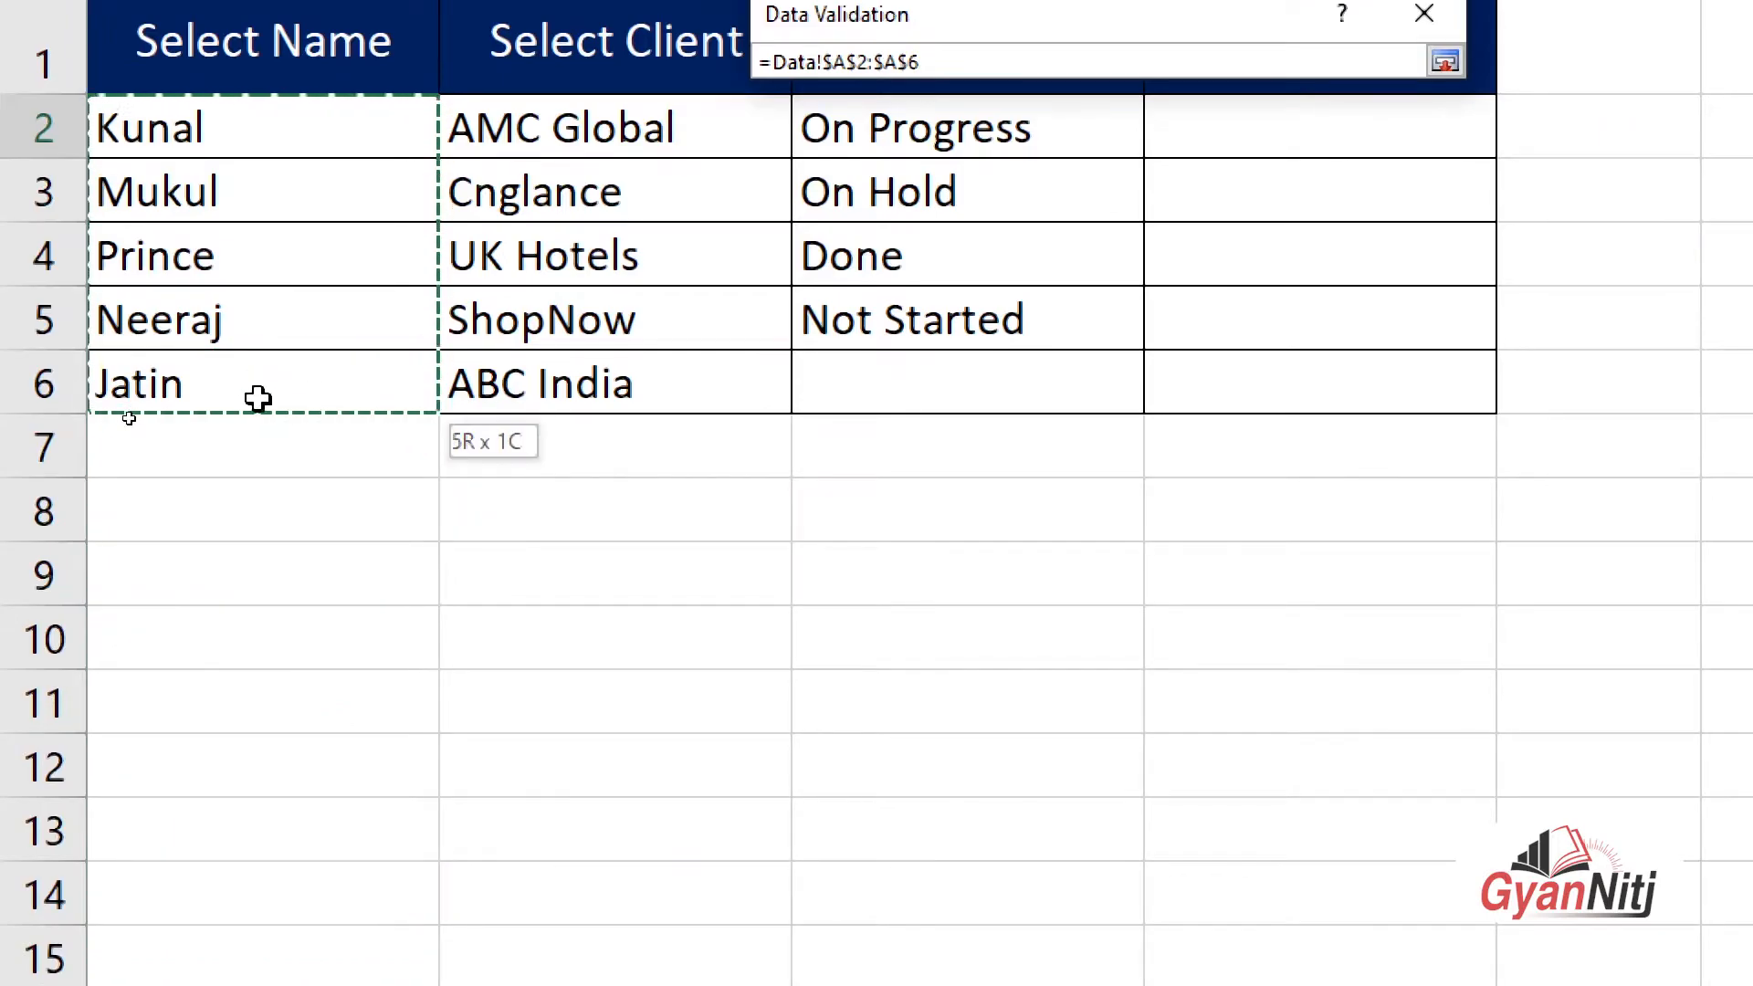
pyautogui.moveTo(258, 398); pyautogui.dragTo(255, 380)
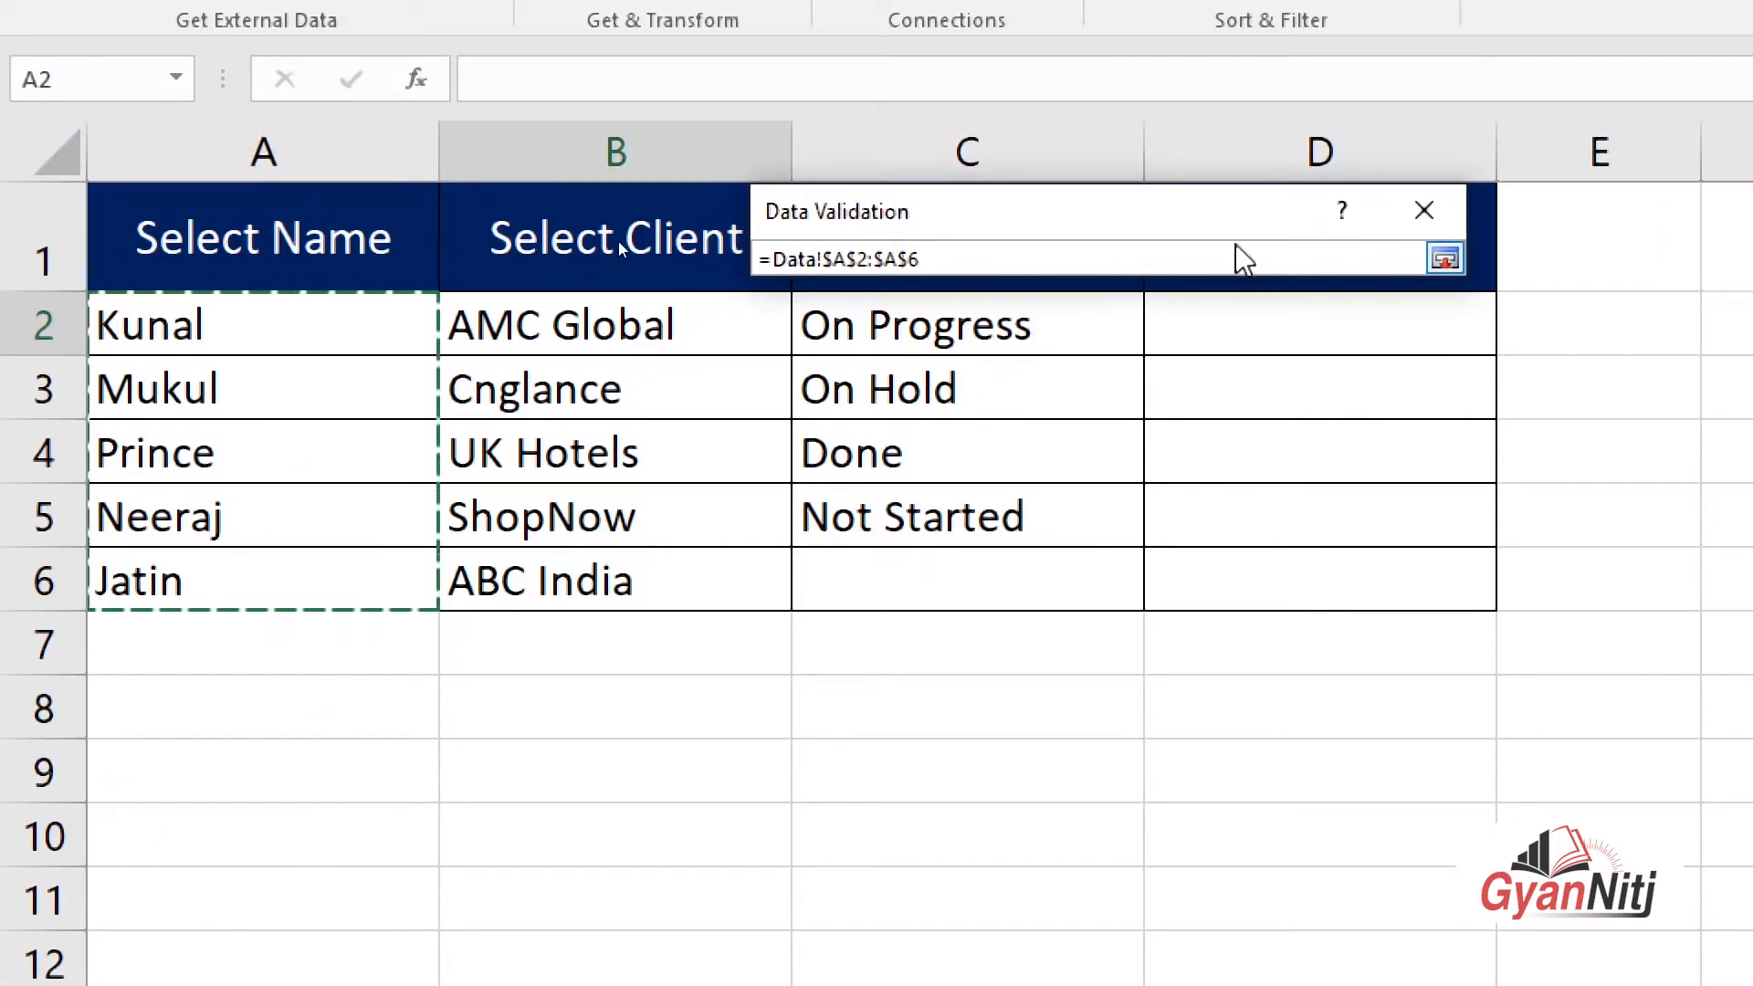
pyautogui.click(1445, 258)
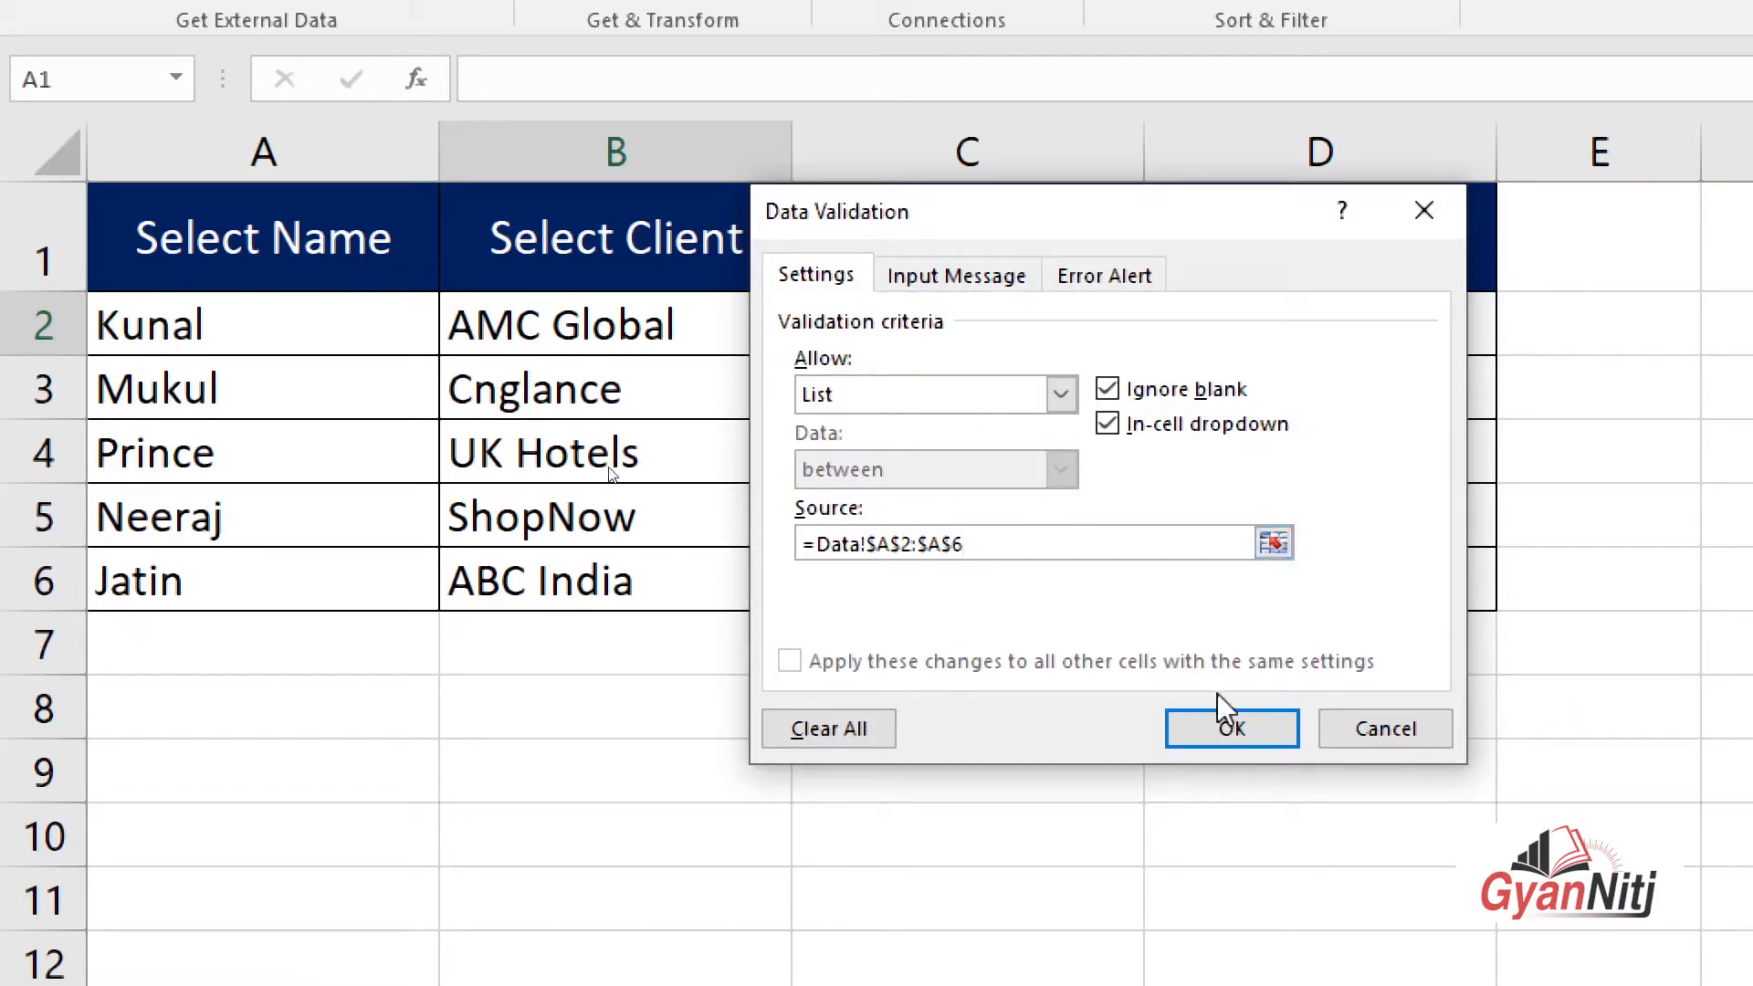
pyautogui.click(1237, 727)
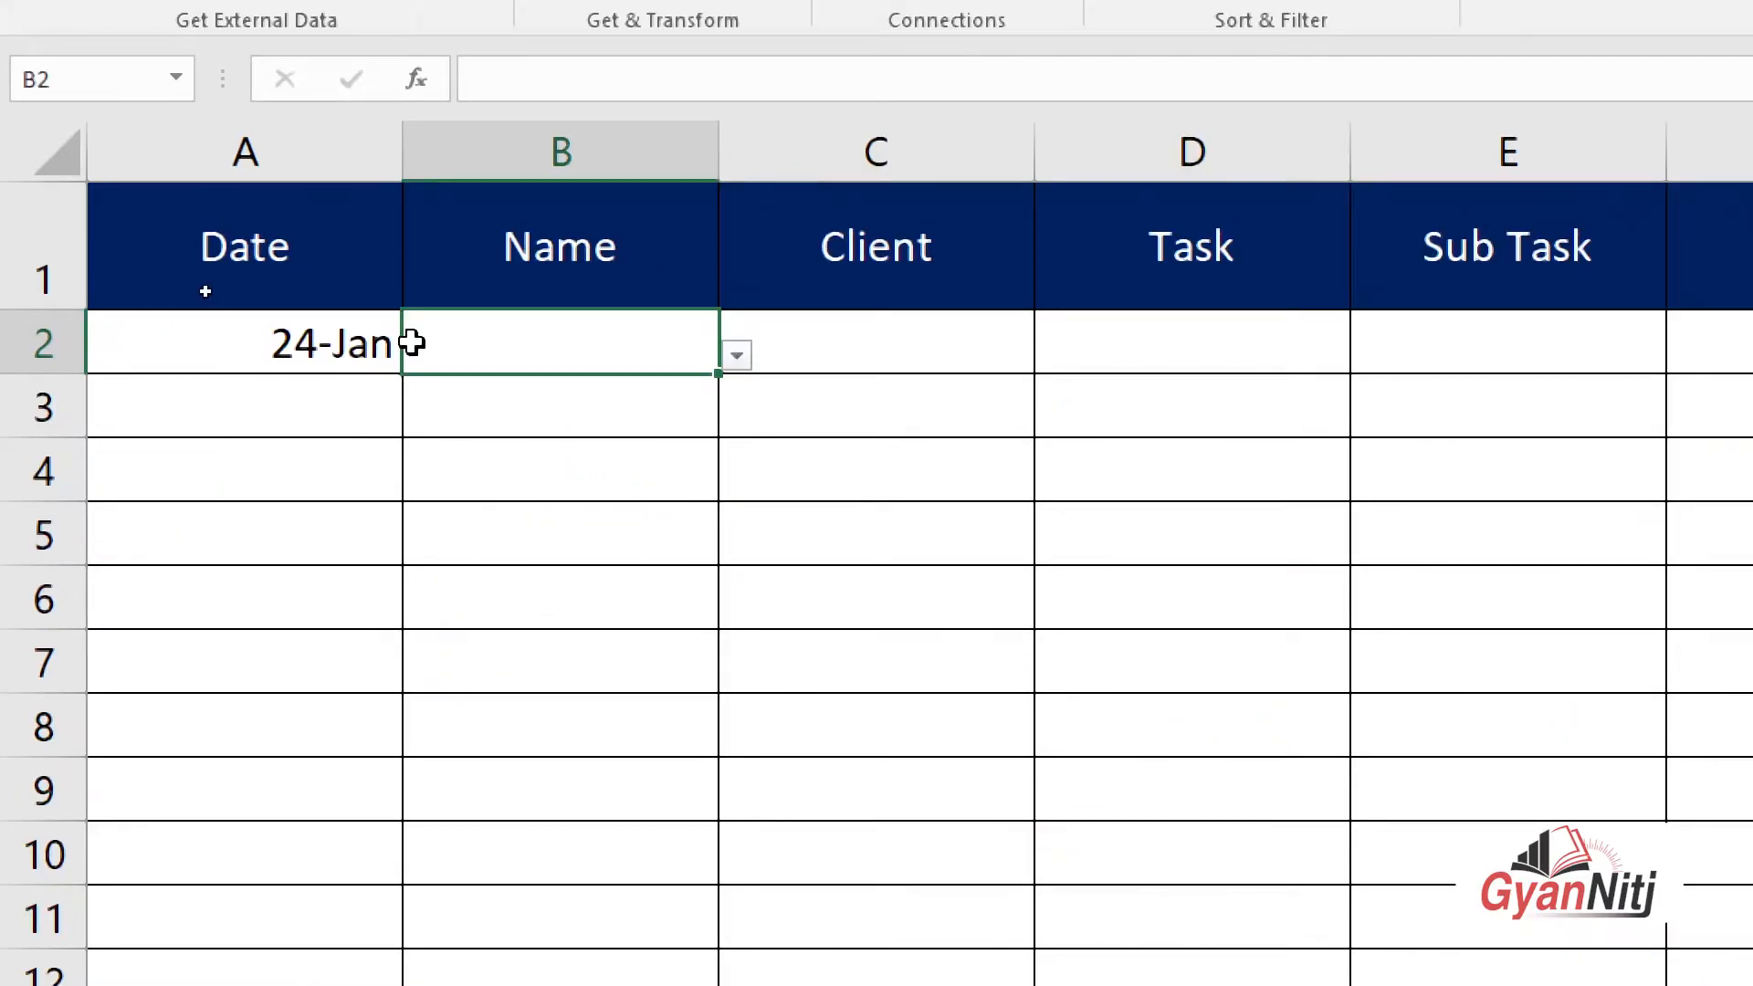
# Try out the Name dropdown in B2 and settle on the second name in the list
pyautogui.click(644, 448)
pyautogui.click(589, 340)
pyautogui.click(735, 356)
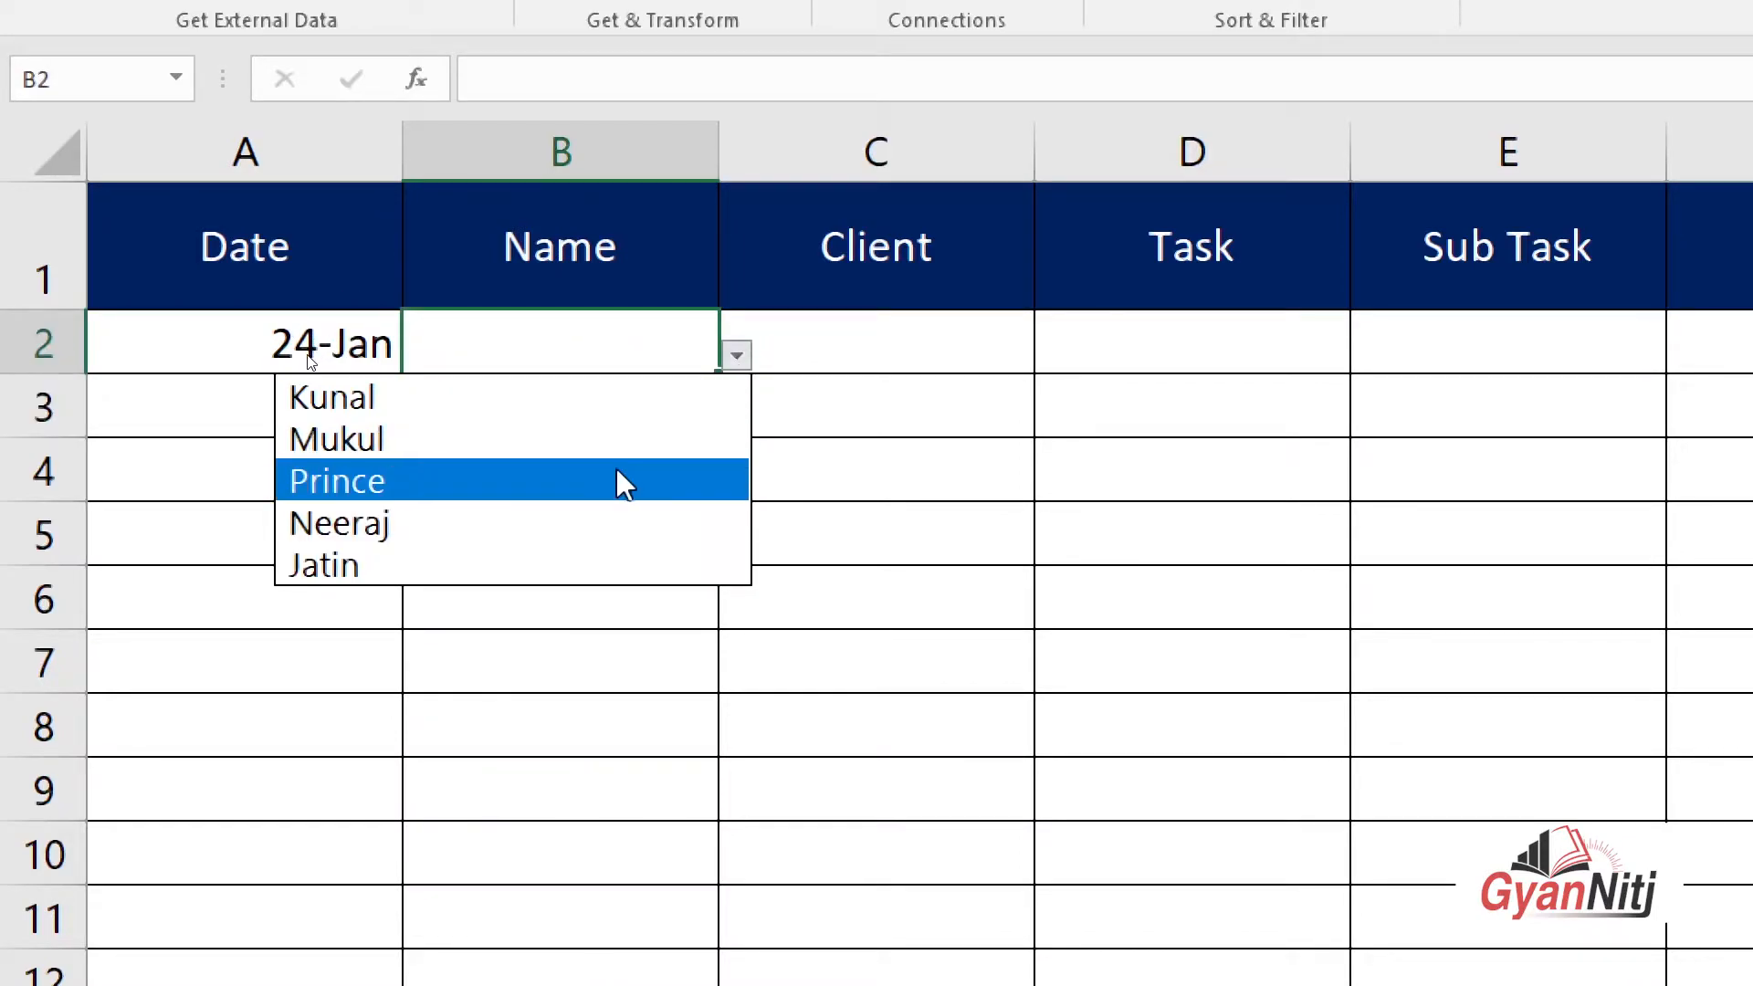
pyautogui.click(554, 396)
pyautogui.click(736, 356)
pyautogui.click(657, 435)
pyautogui.click(736, 356)
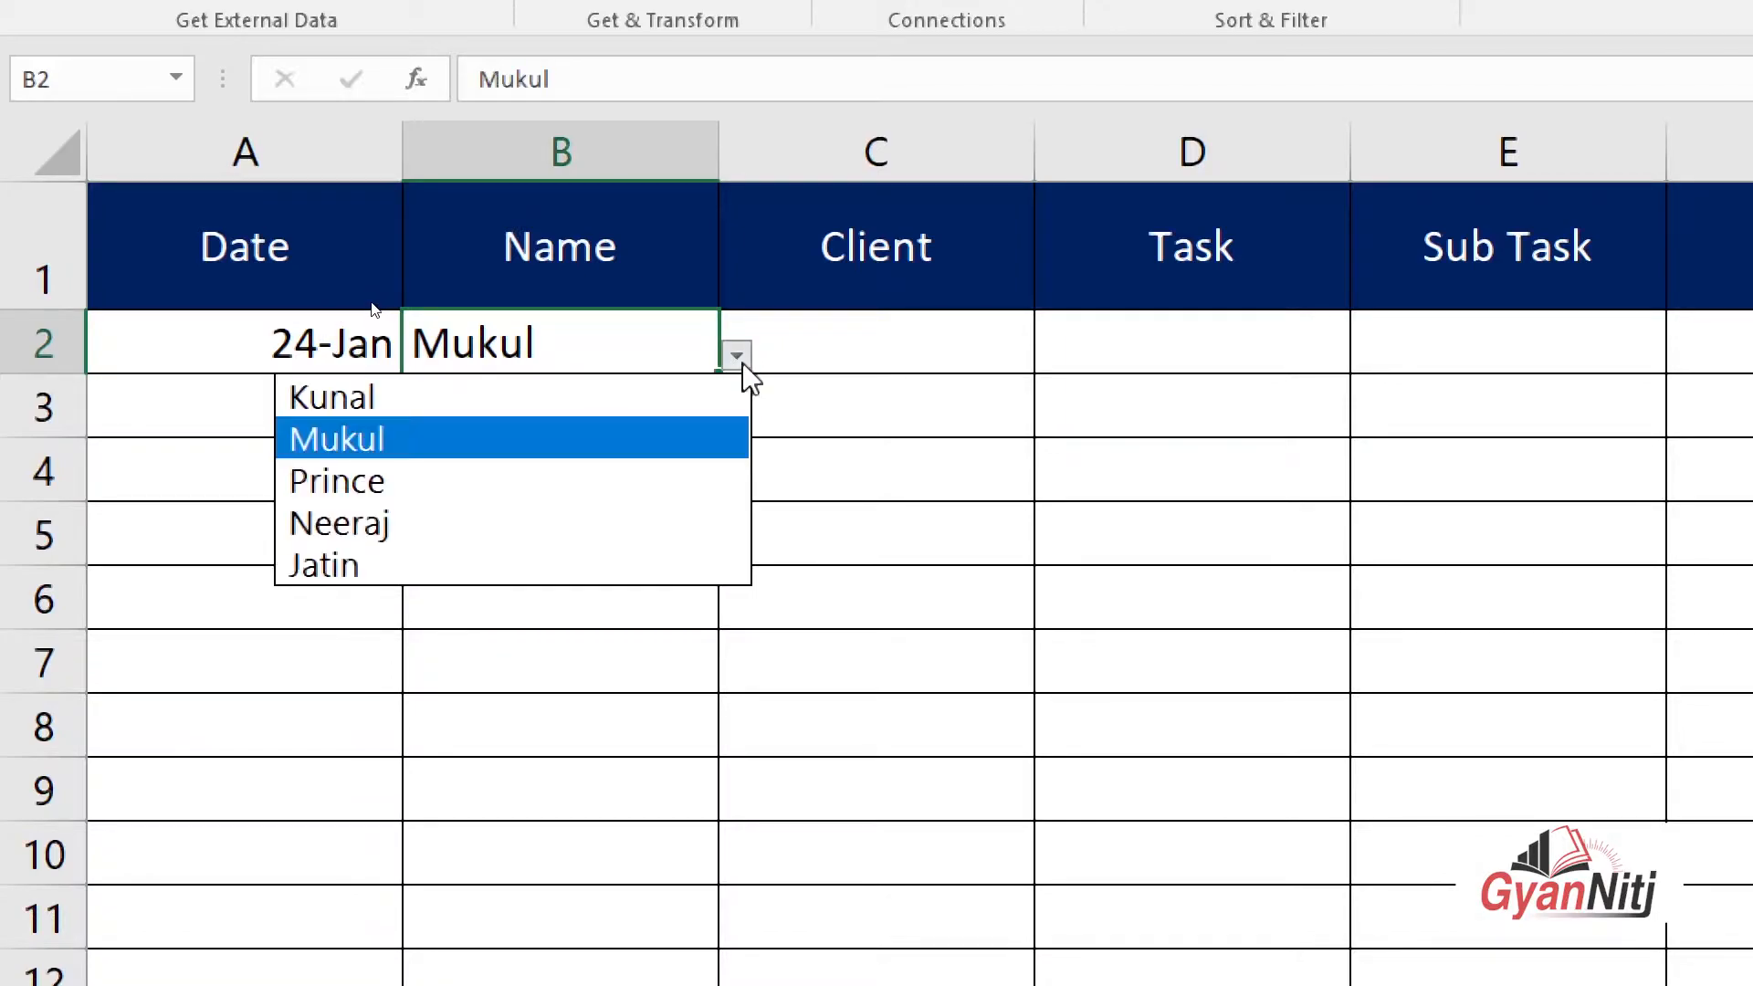
pyautogui.press('Escape')
pyautogui.click(538, 413)
pyautogui.click(849, 344)
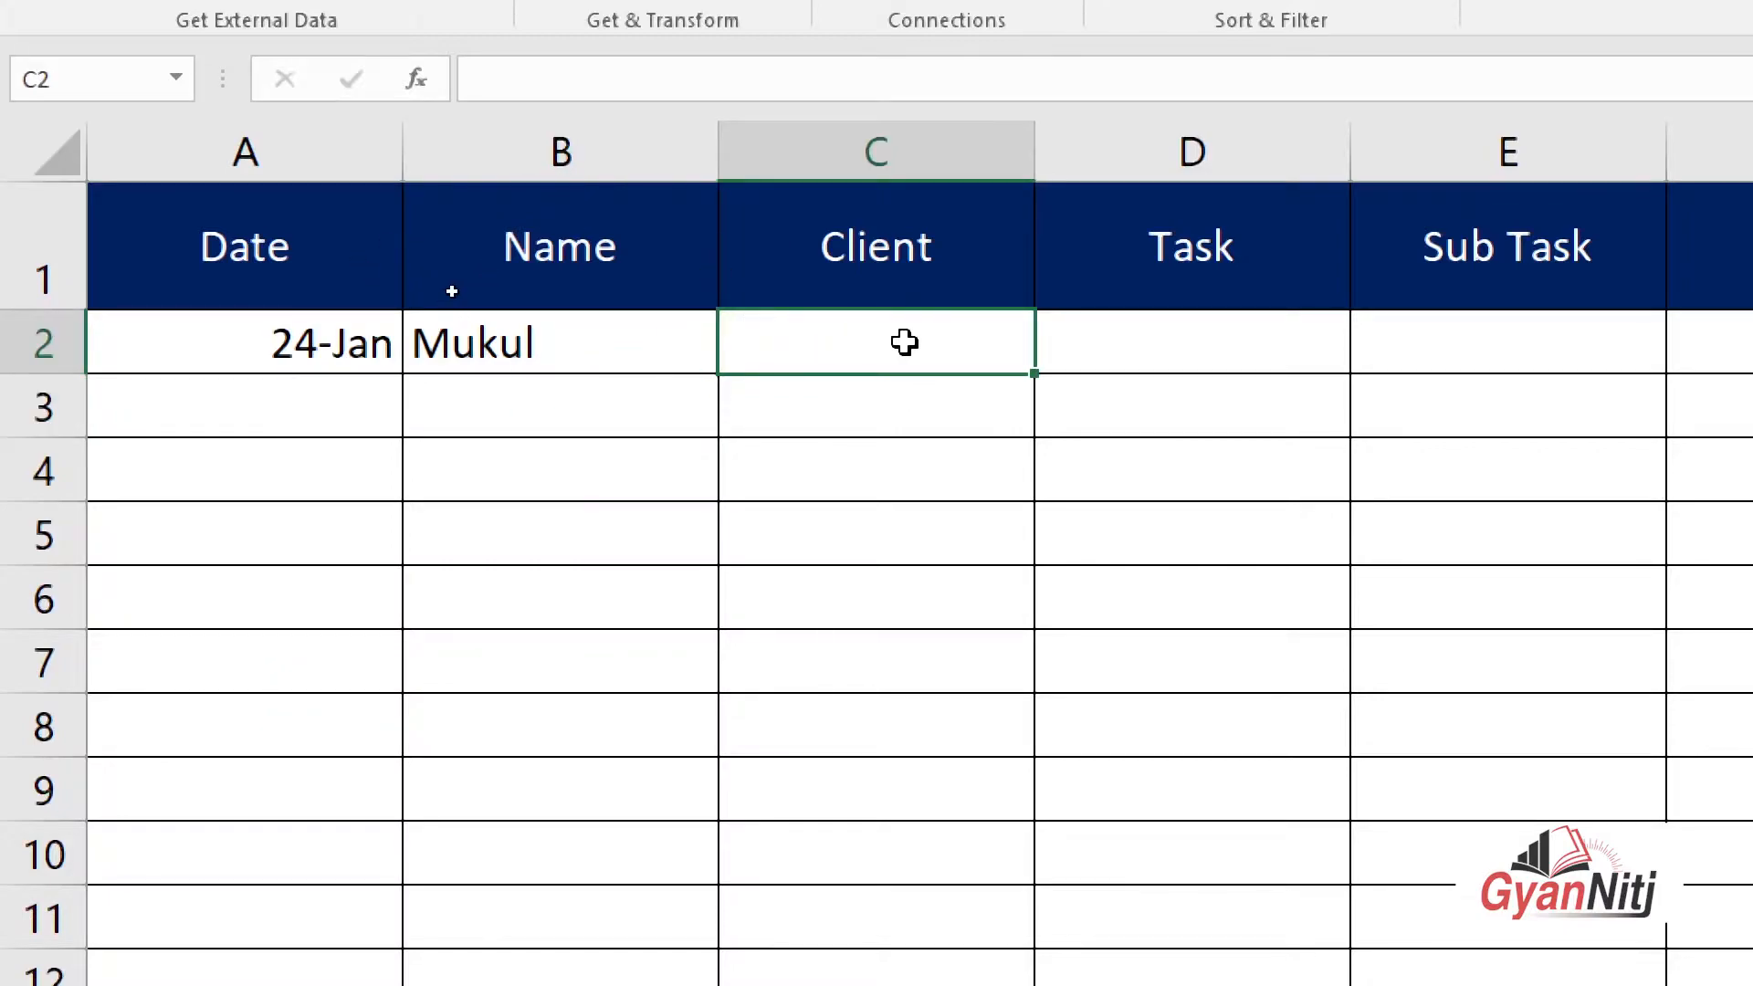
pyautogui.click(657, 349)
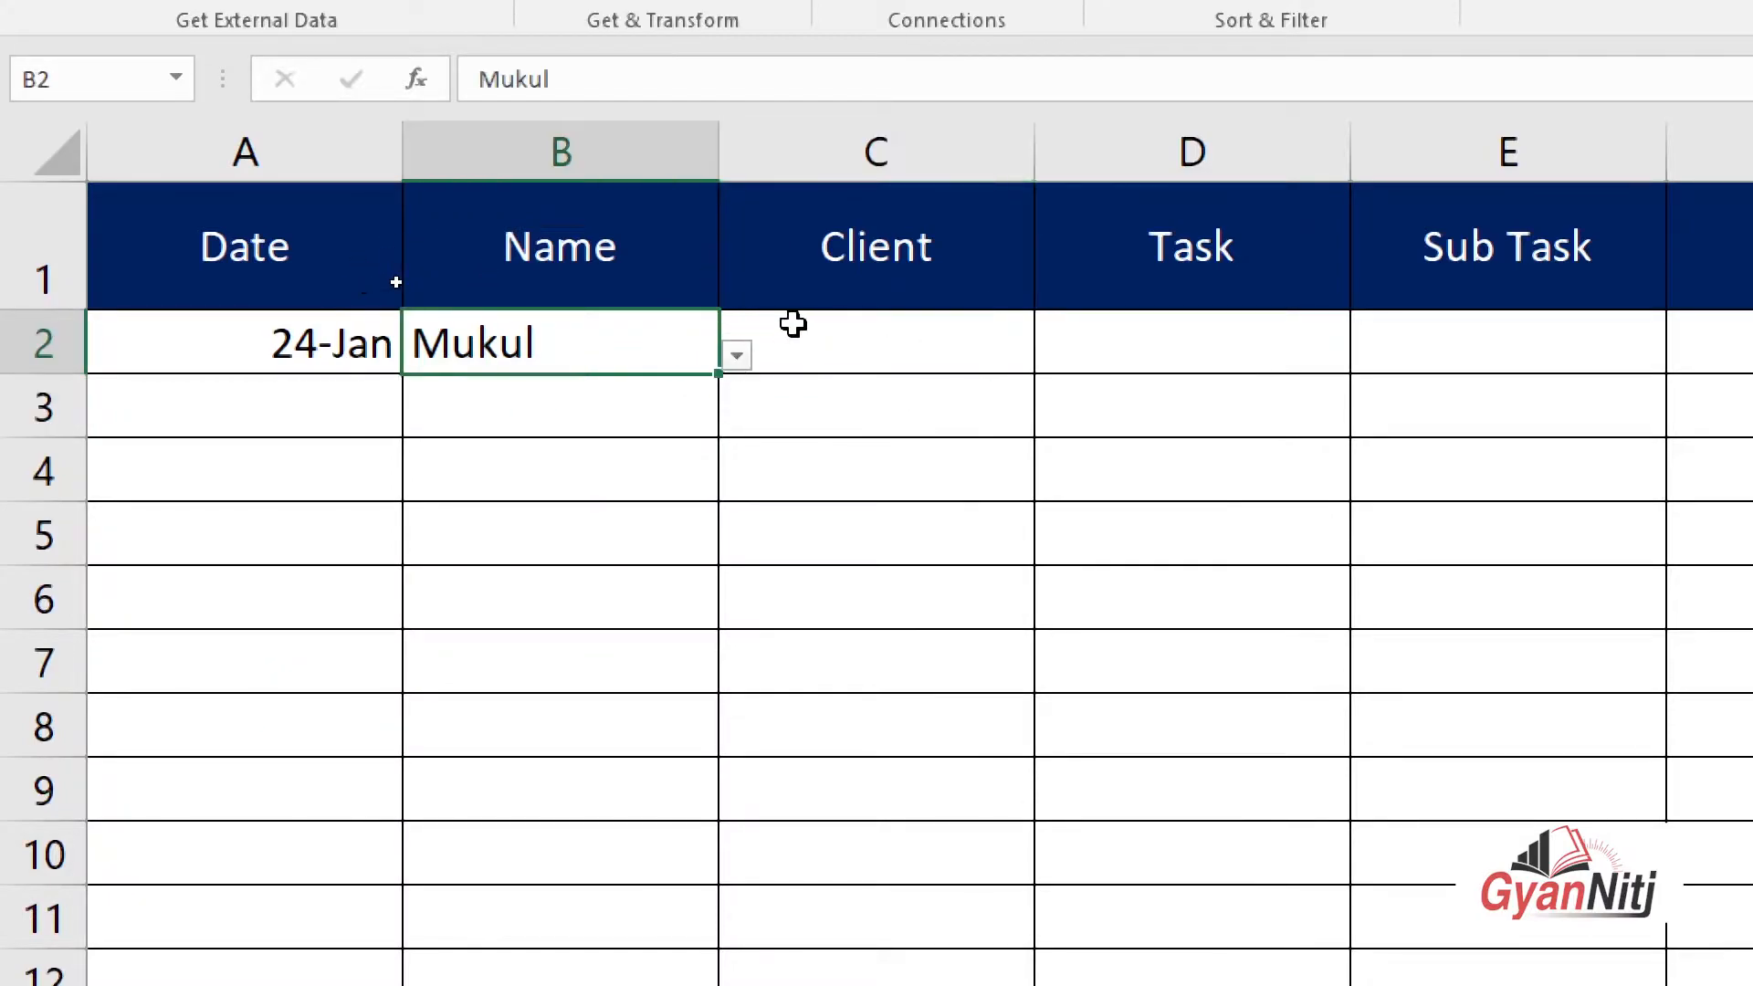
# Add list data validation to Client cell C2, using the clients in Data!$B$2:$B$6 as the source
pyautogui.click(803, 331)
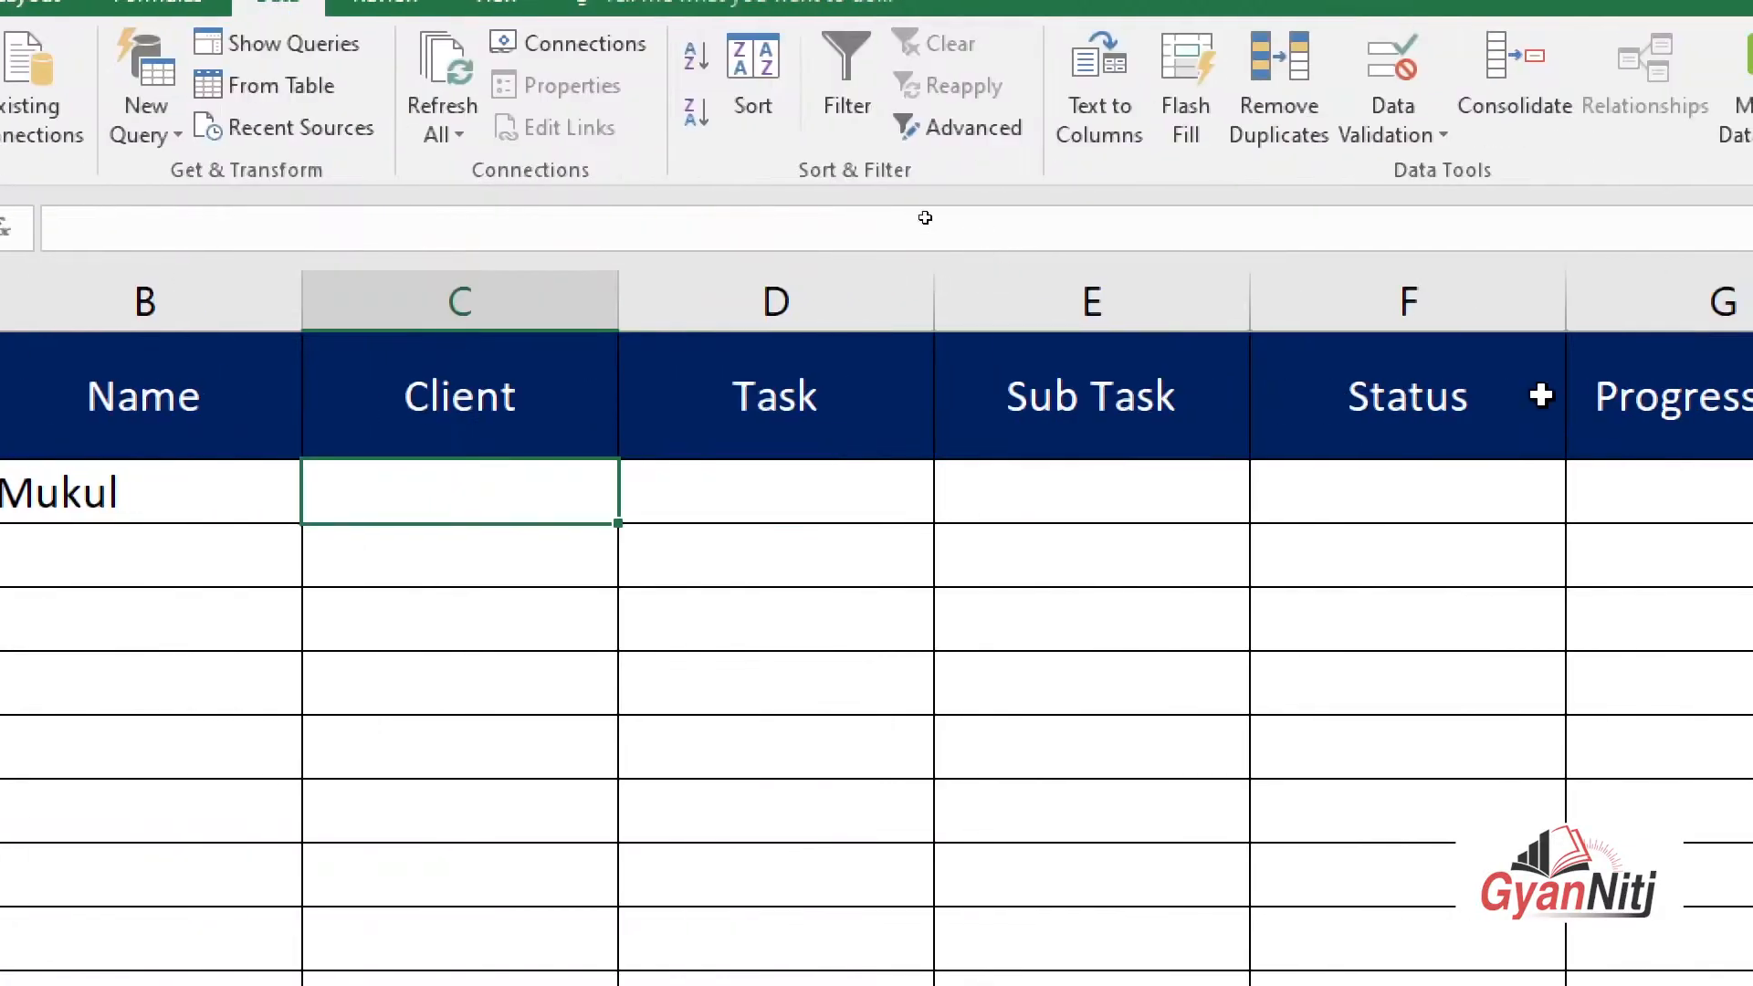
pyautogui.click(1431, 134)
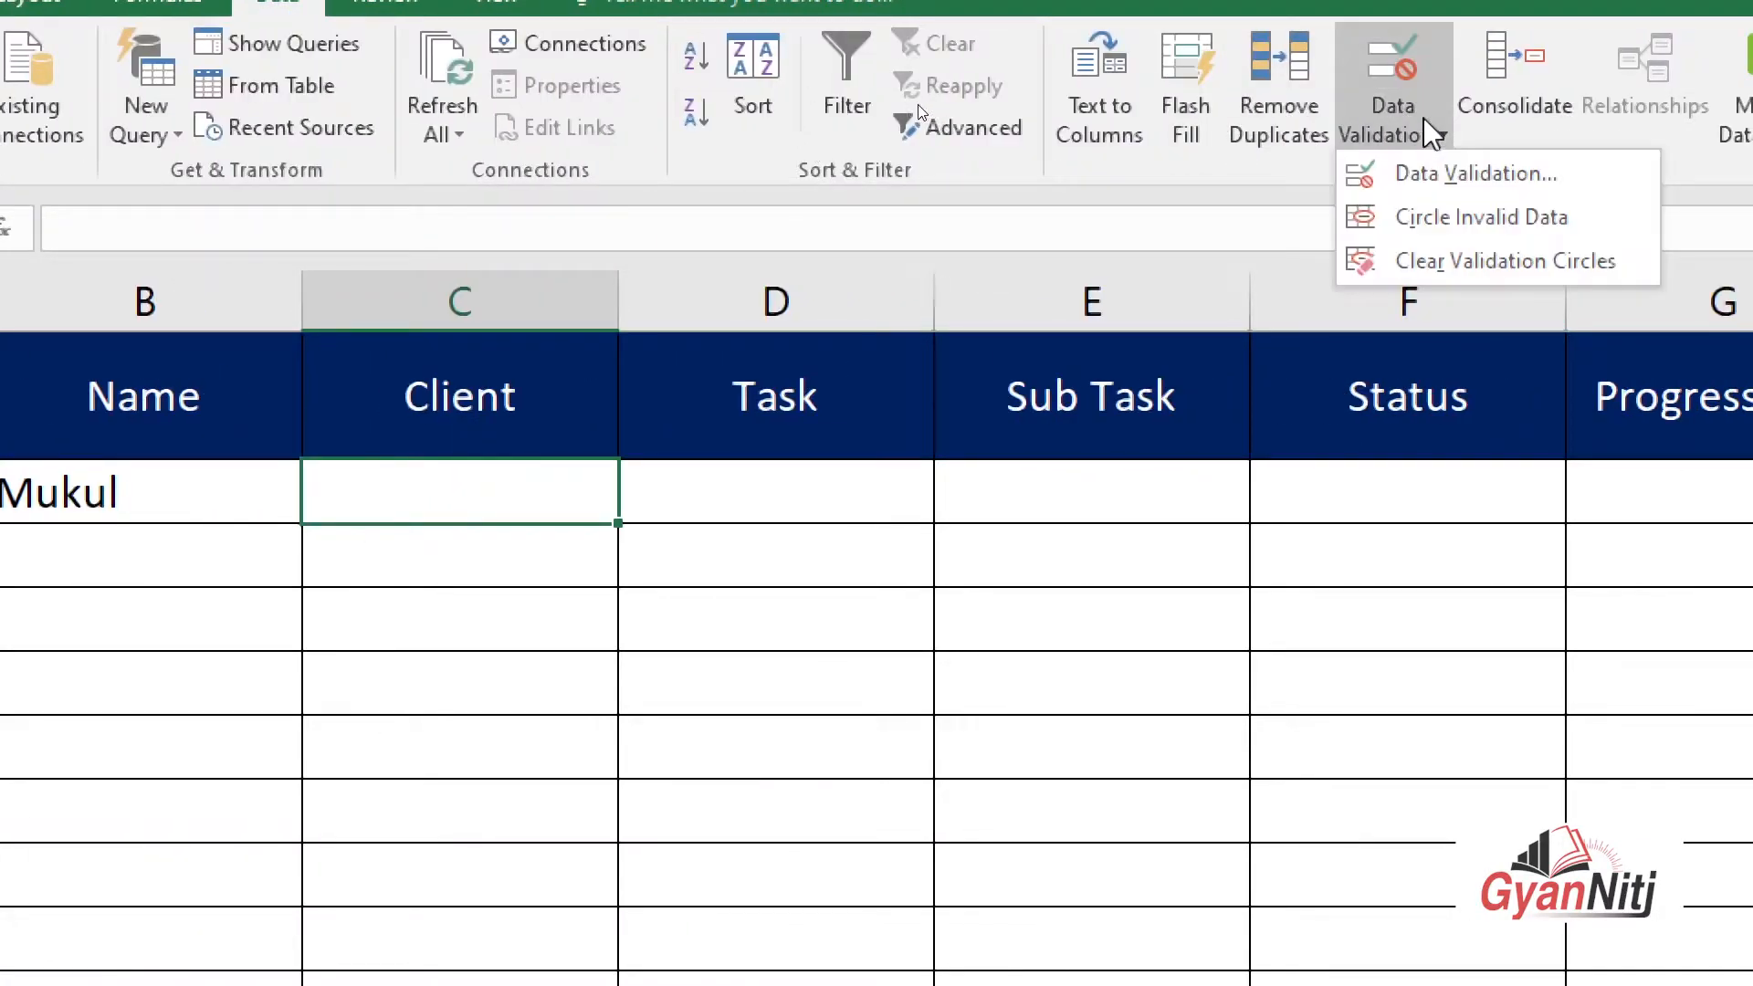
pyautogui.click(1426, 173)
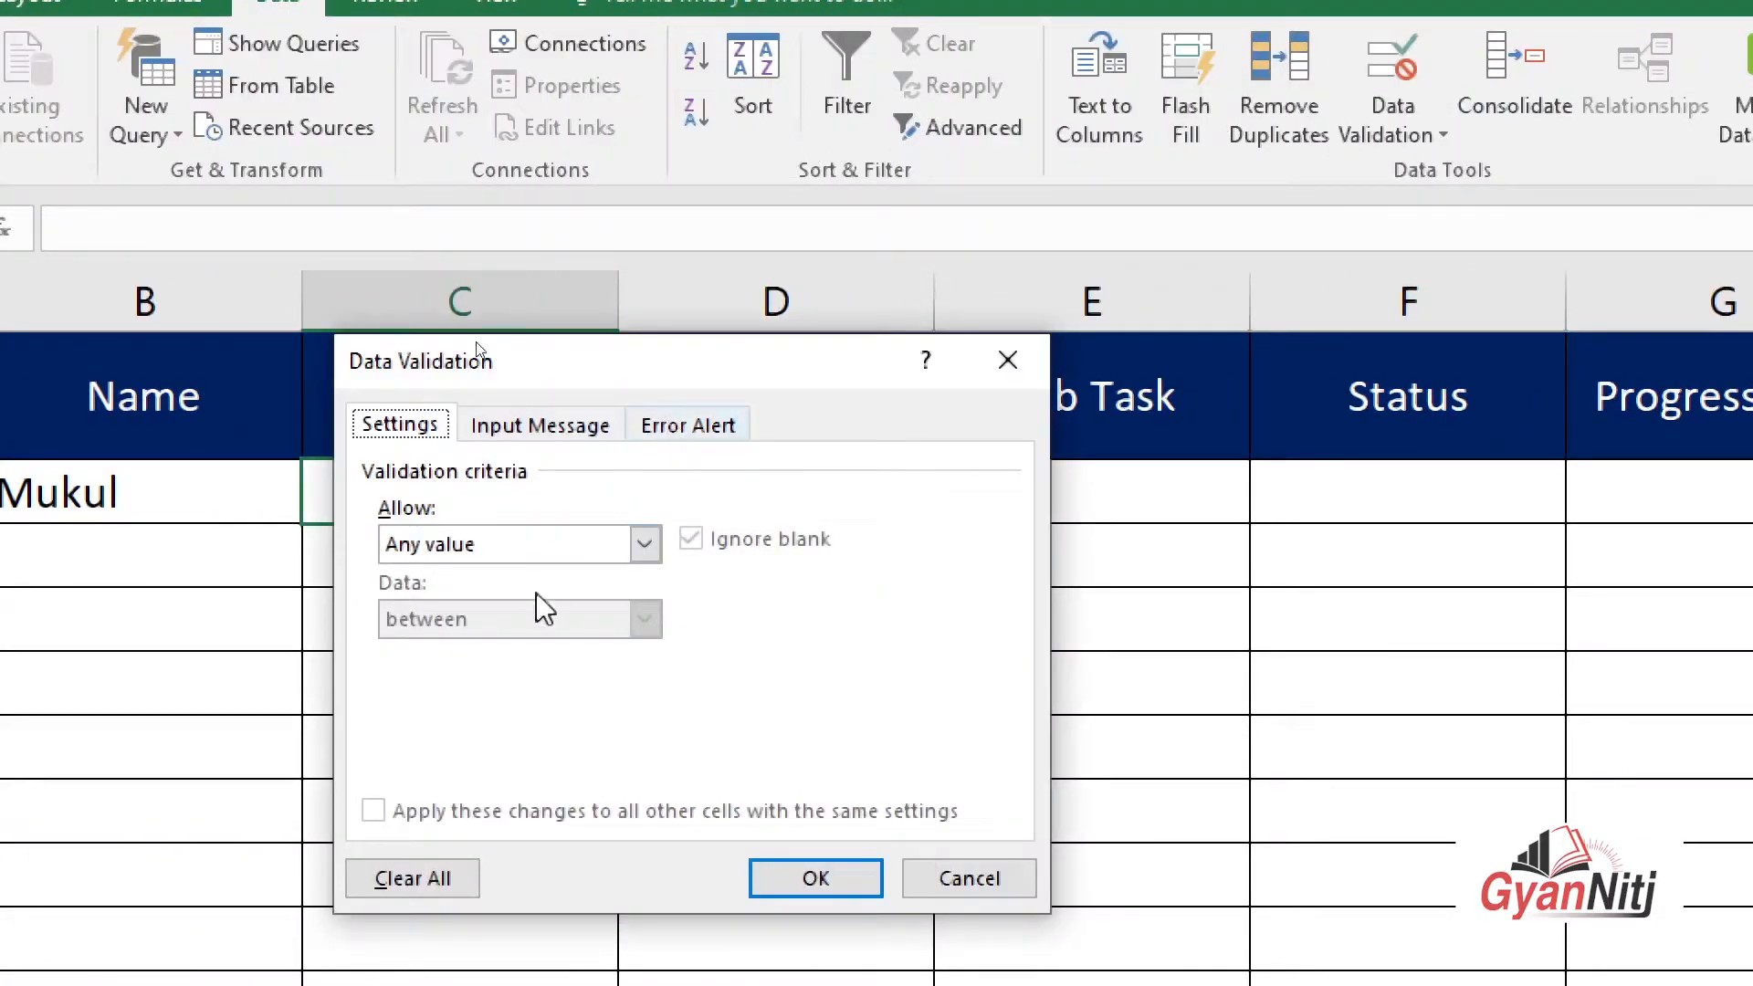
pyautogui.click(600, 538)
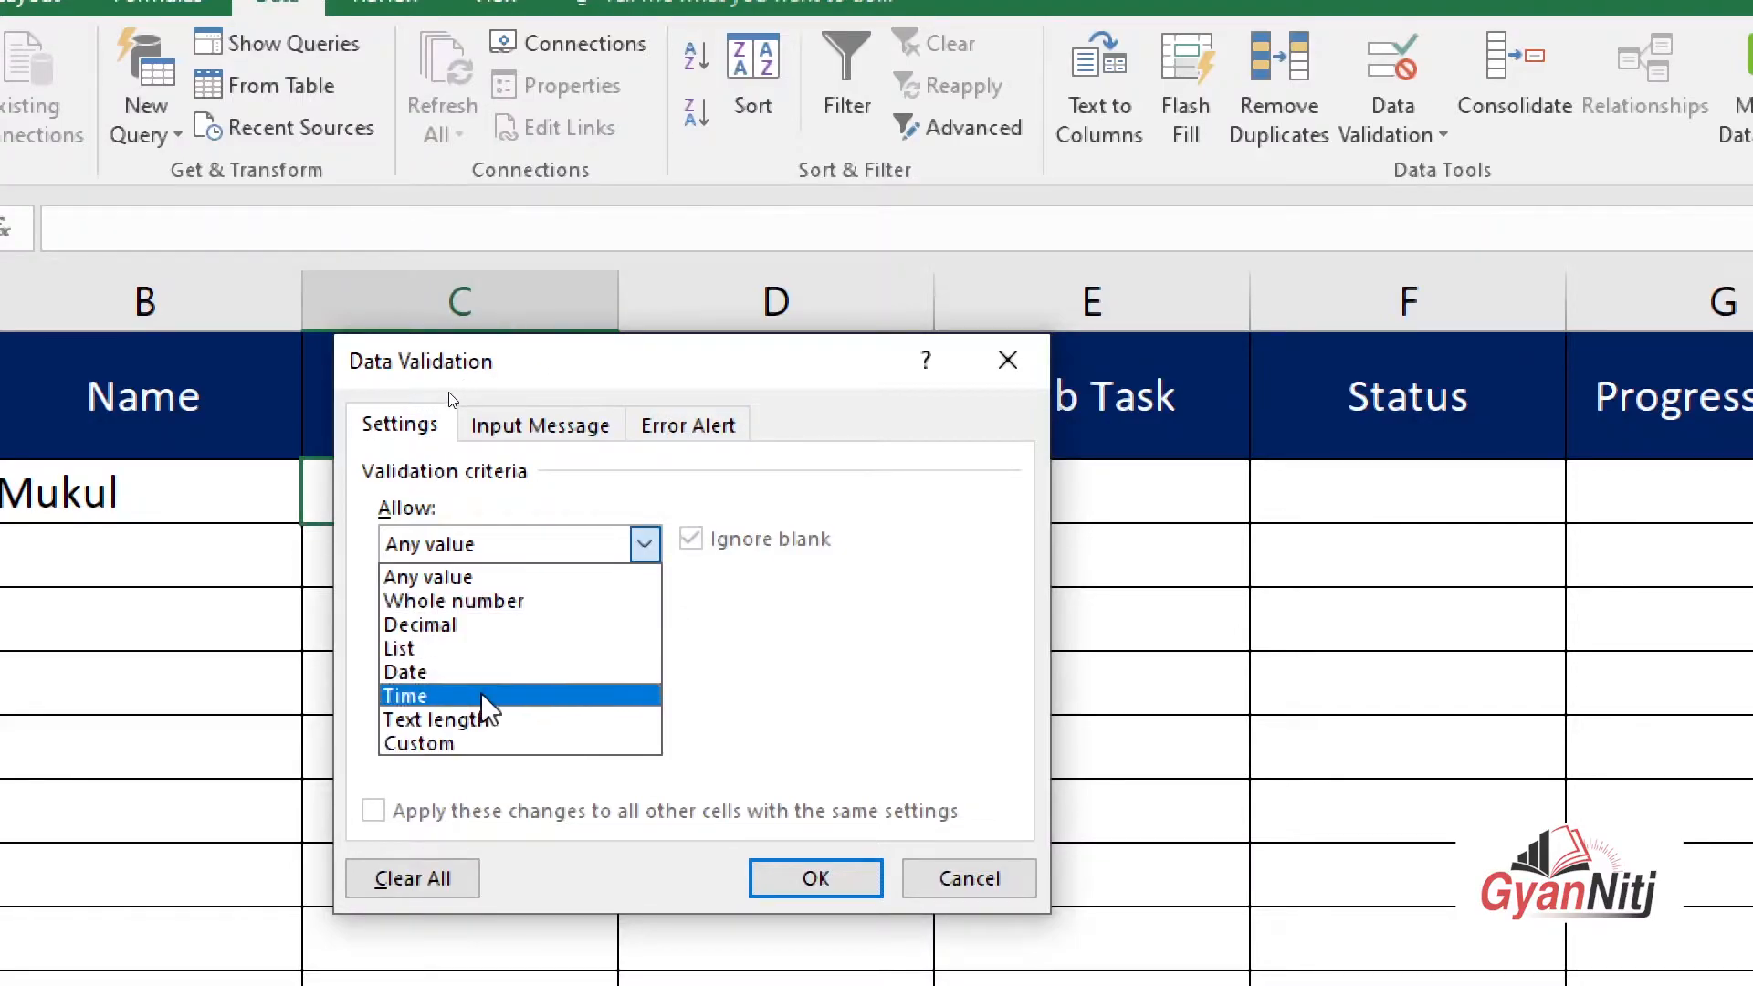
pyautogui.click(468, 649)
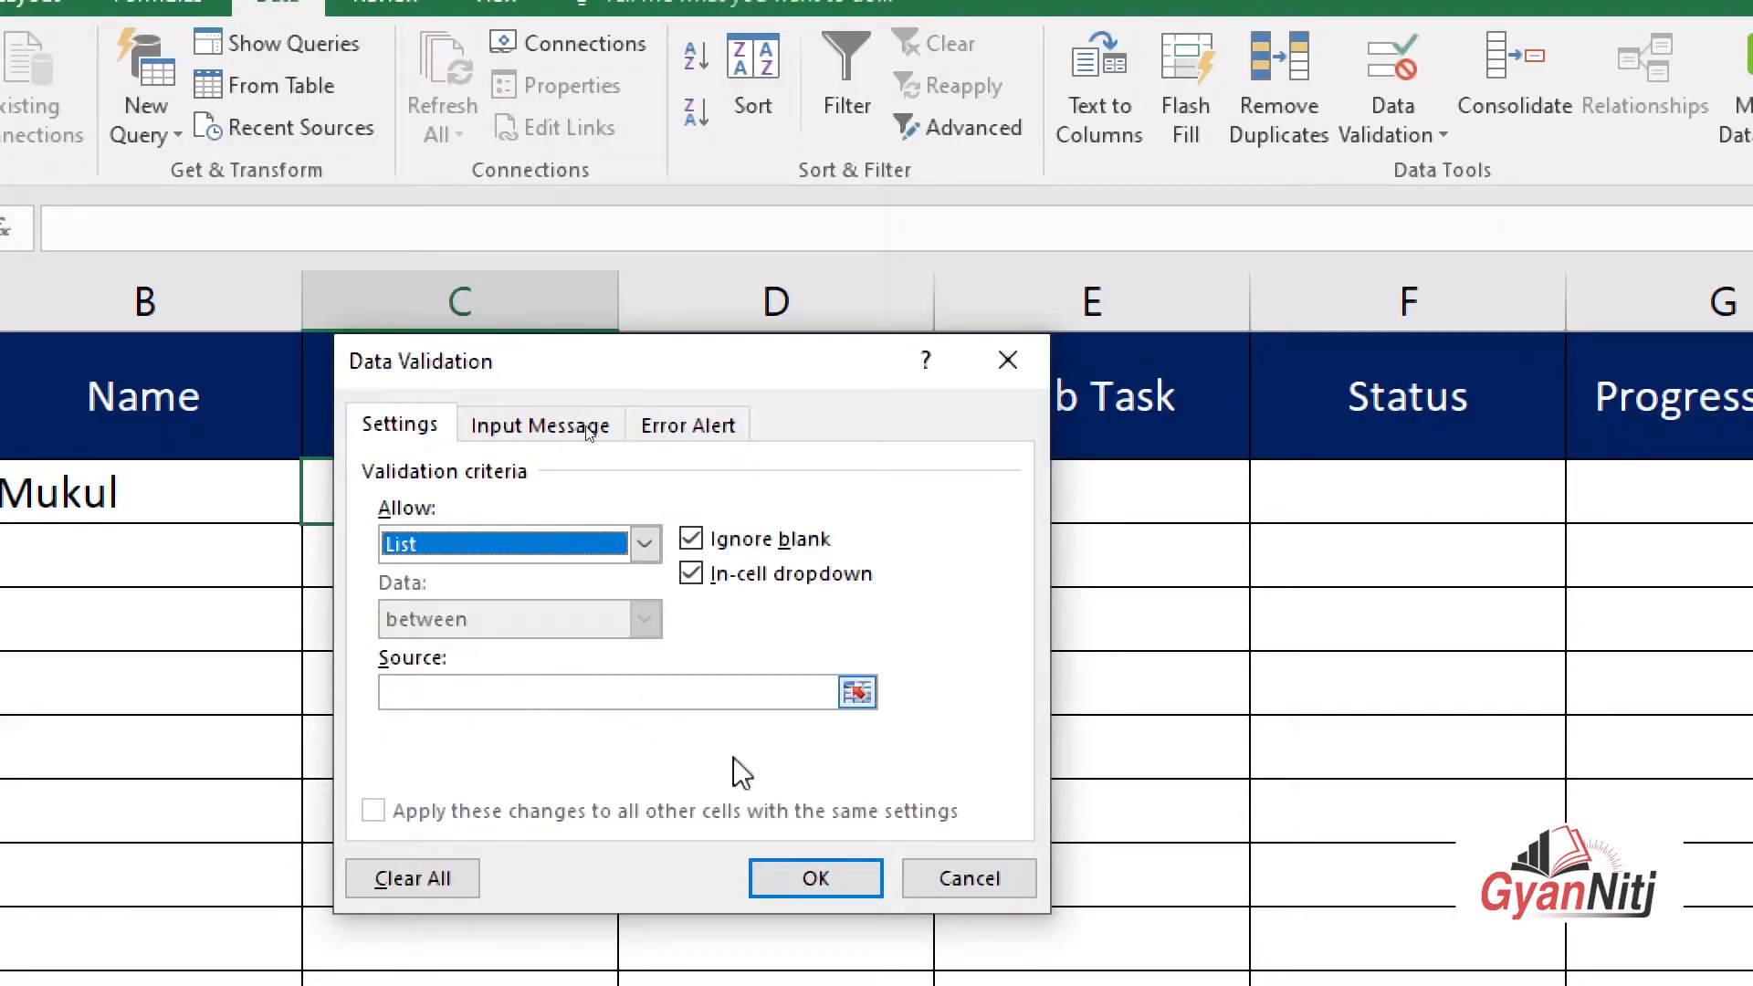
pyautogui.click(858, 692)
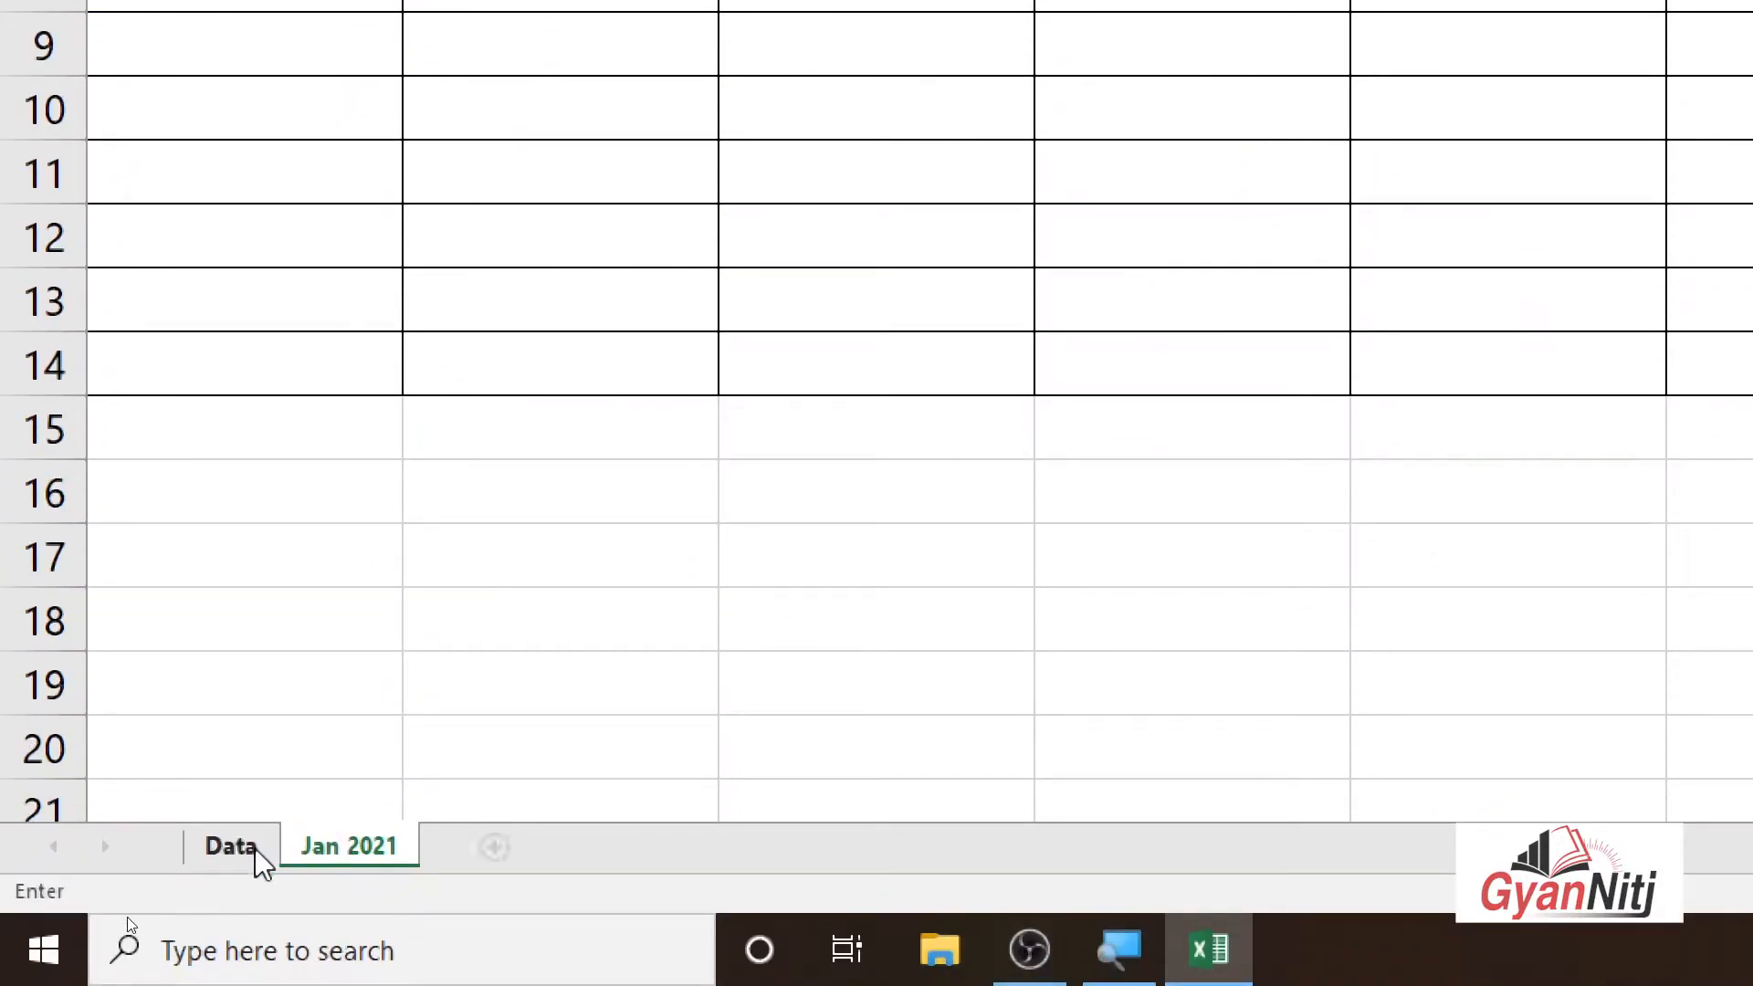
pyautogui.click(254, 854)
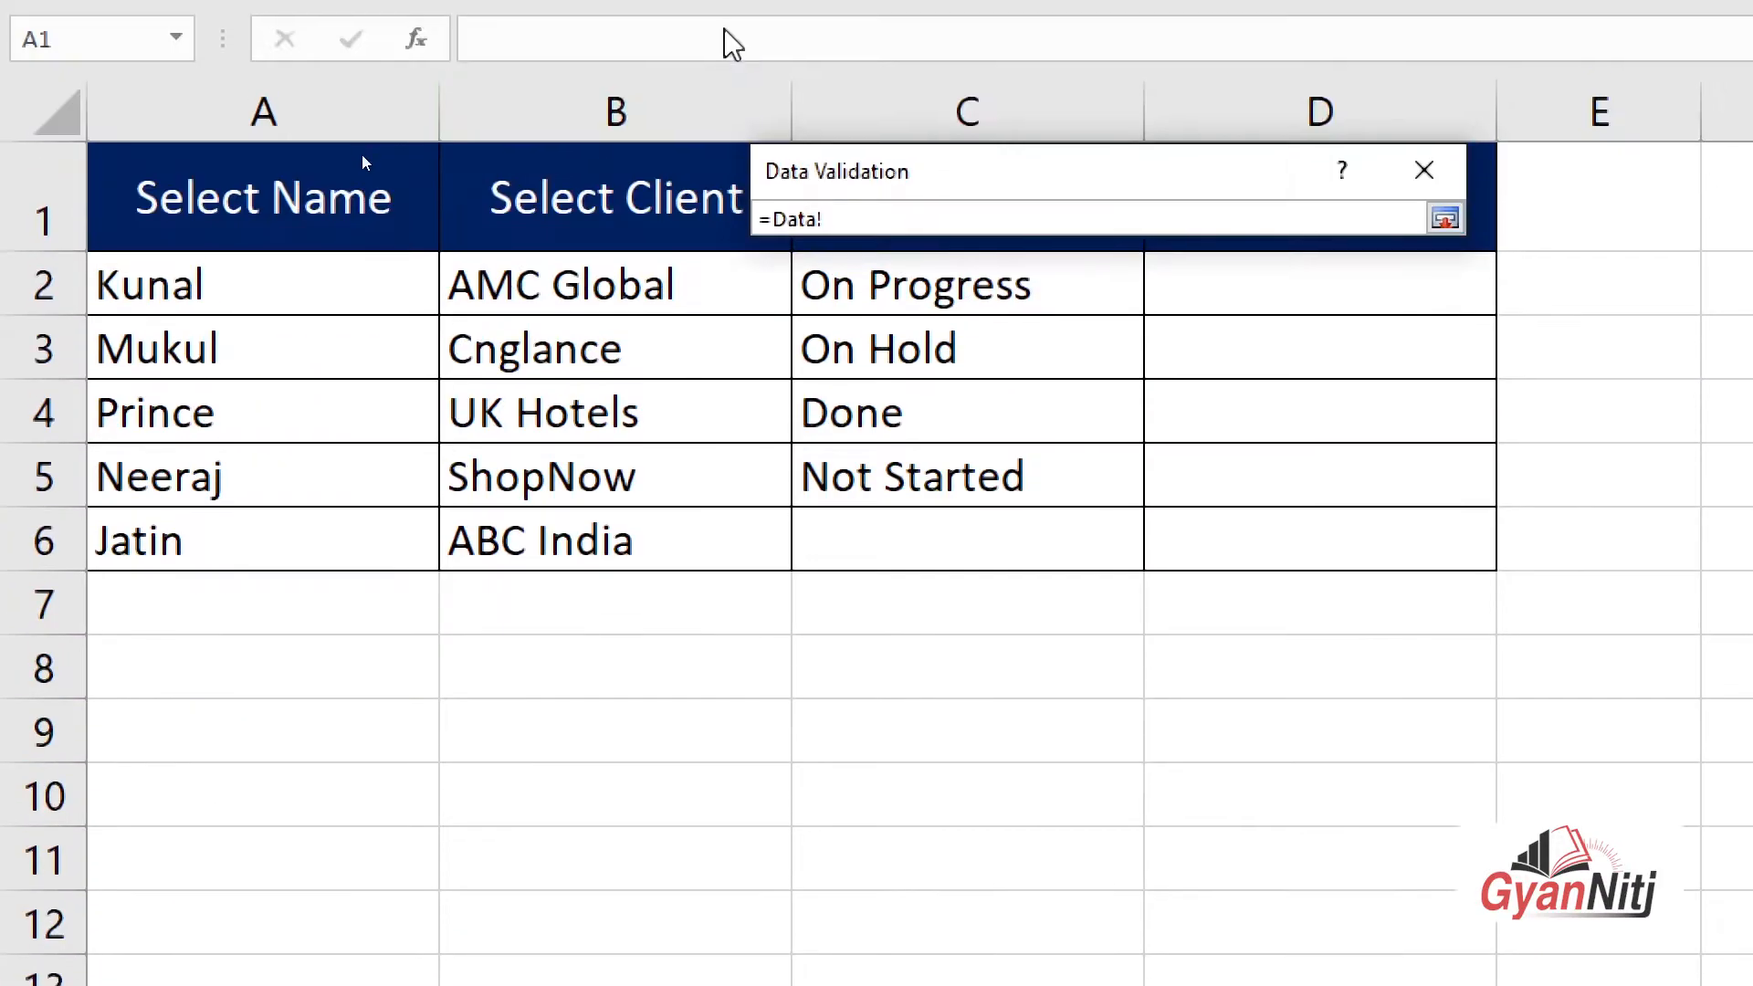
pyautogui.moveTo(602, 283); pyautogui.dragTo(584, 532)
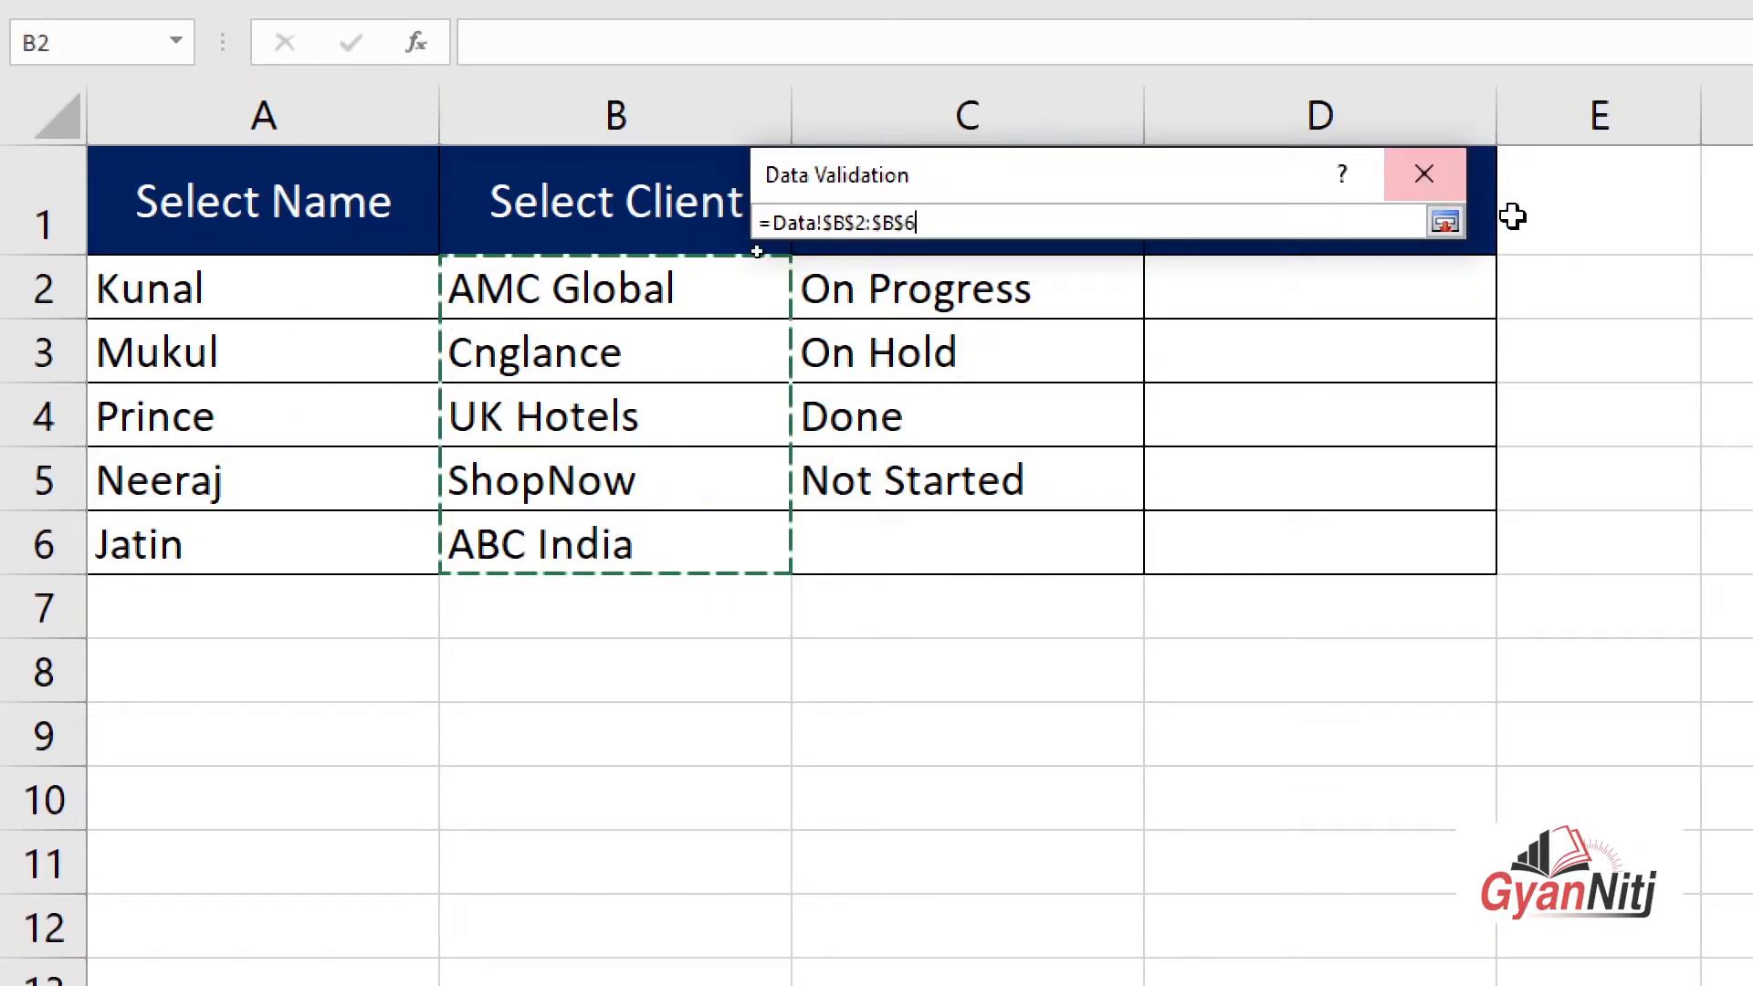
pyautogui.click(1448, 221)
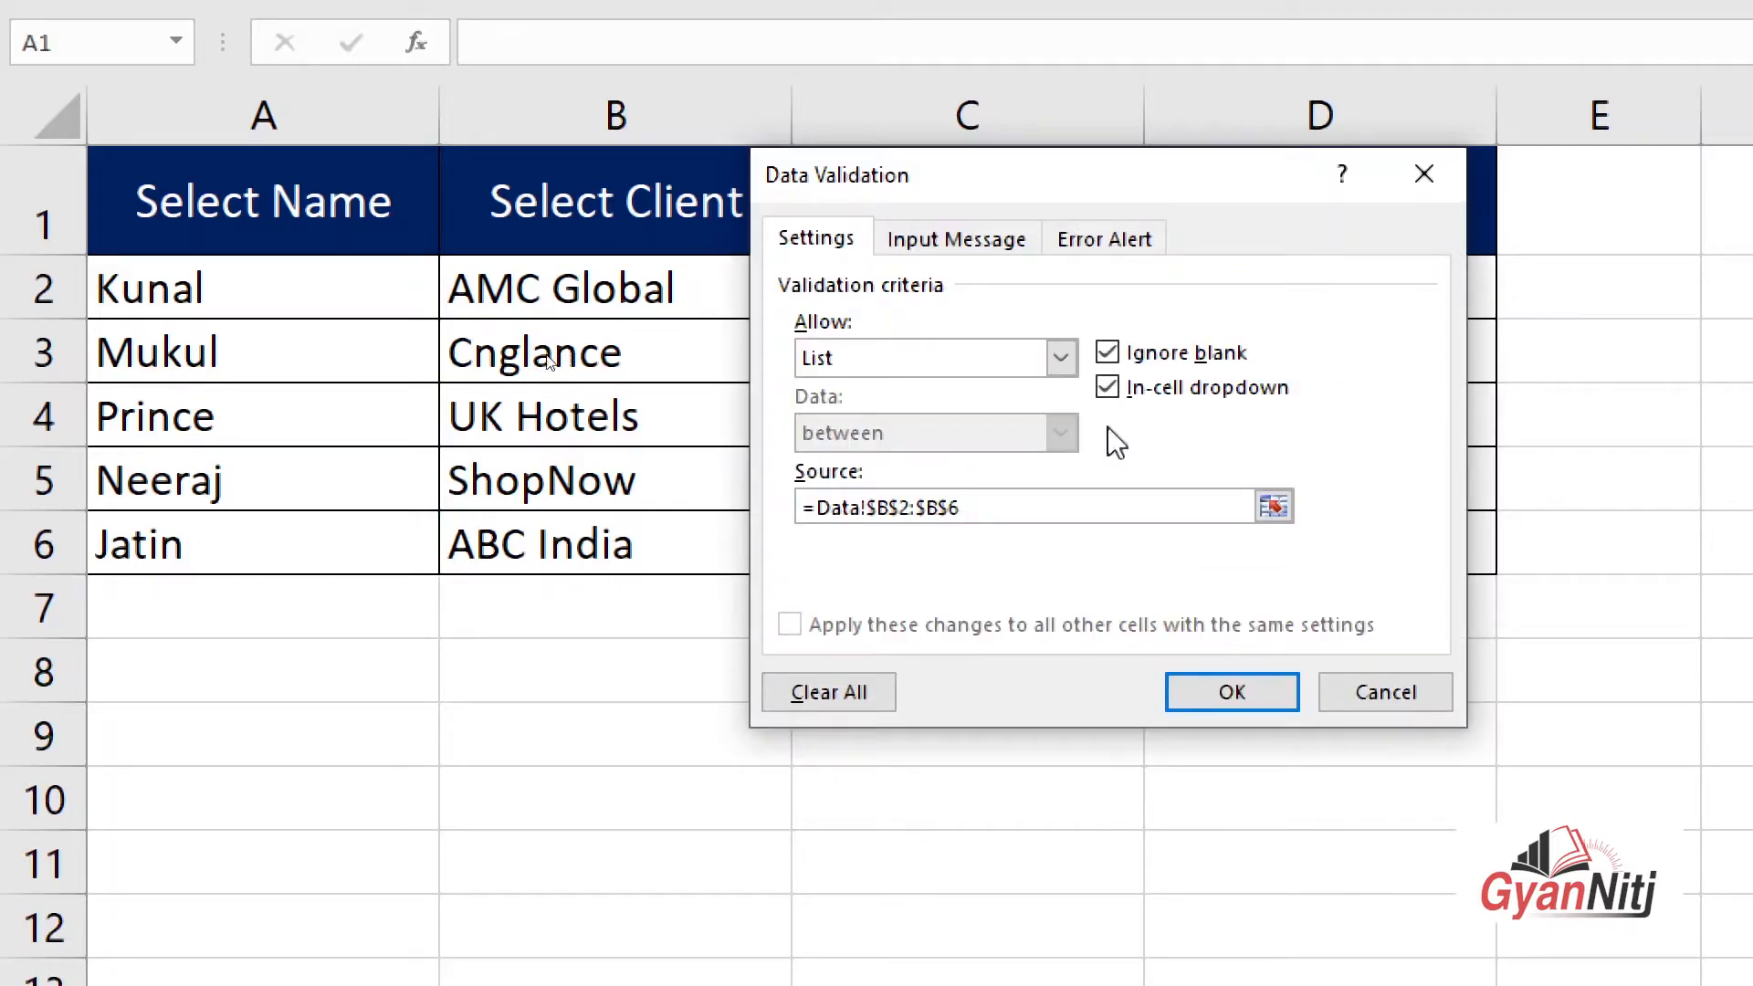
pyautogui.click(1241, 699)
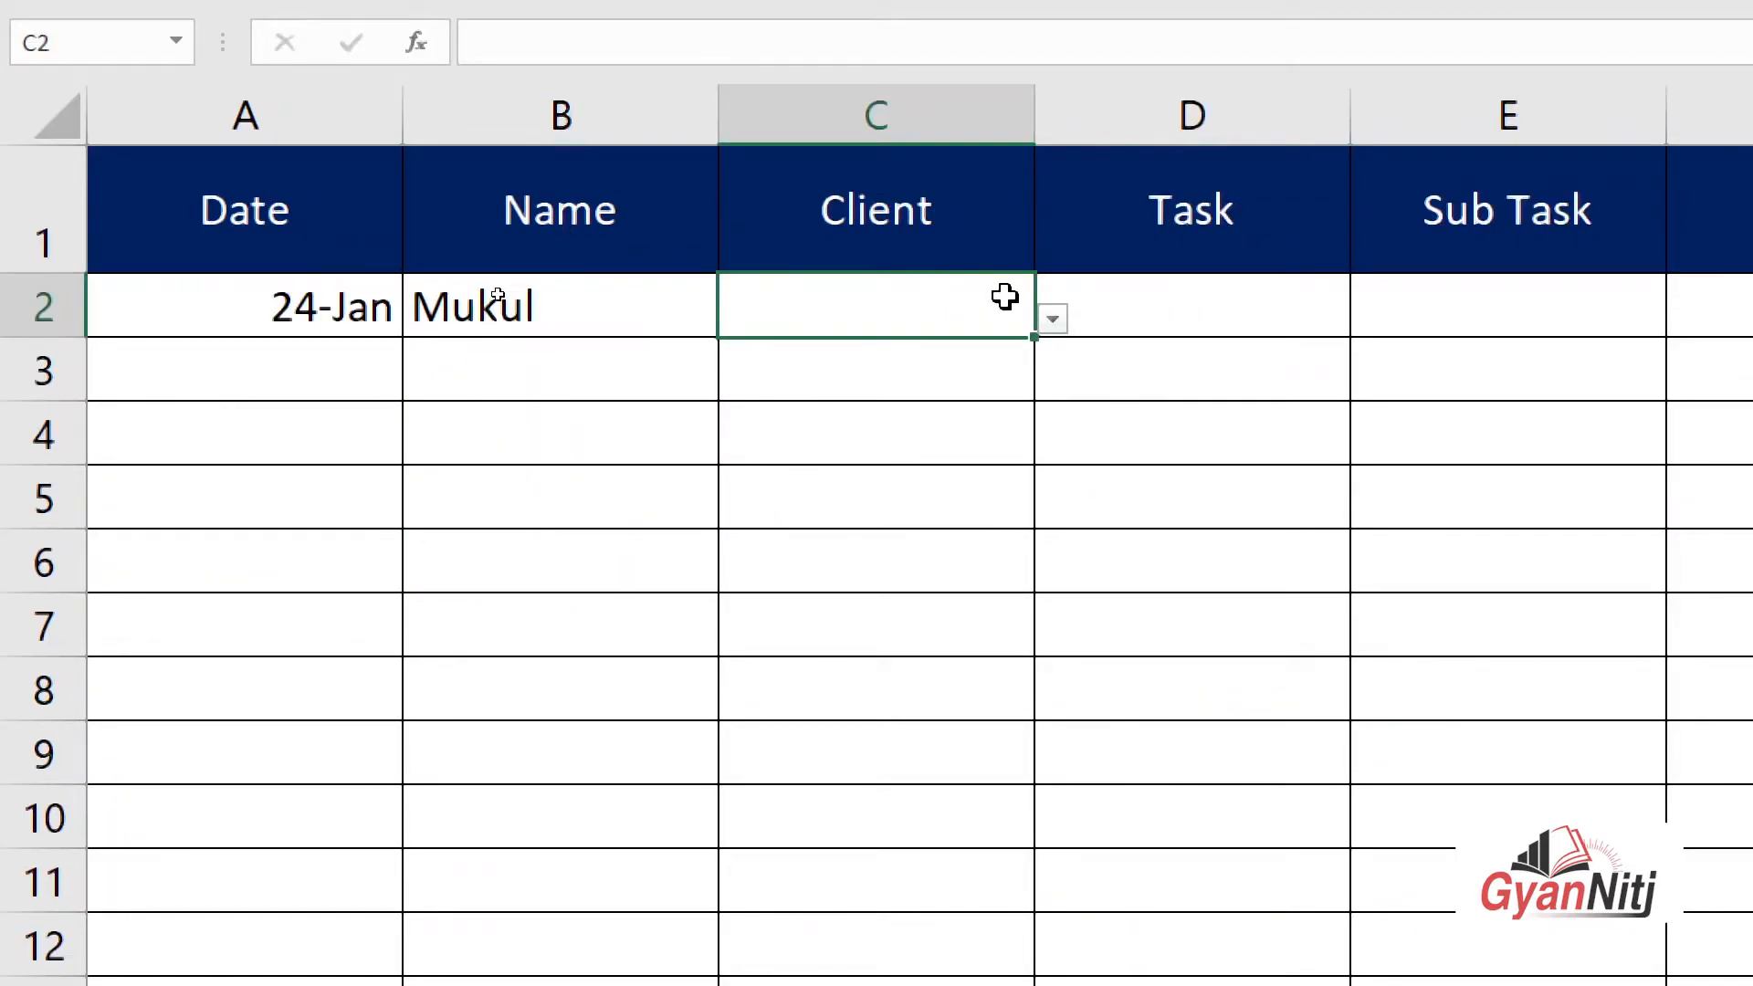
# Choose UK Hotels from the Client dropdown in C2
pyautogui.click(1054, 319)
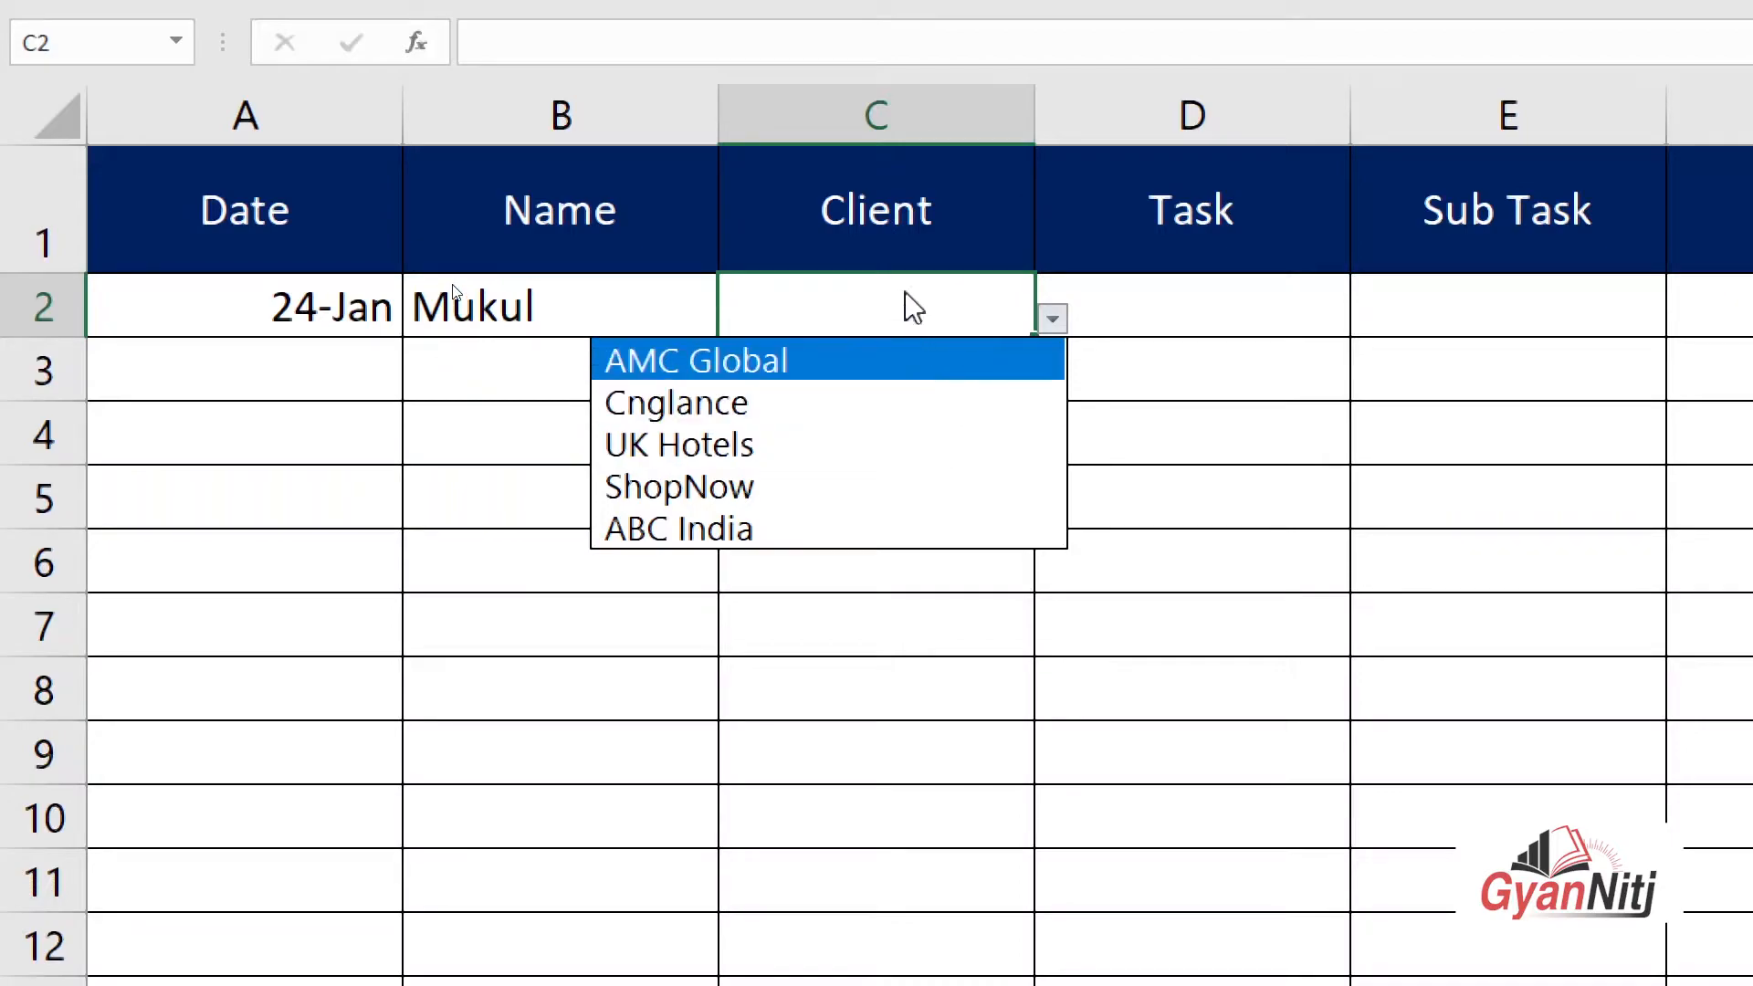
pyautogui.click(1228, 293)
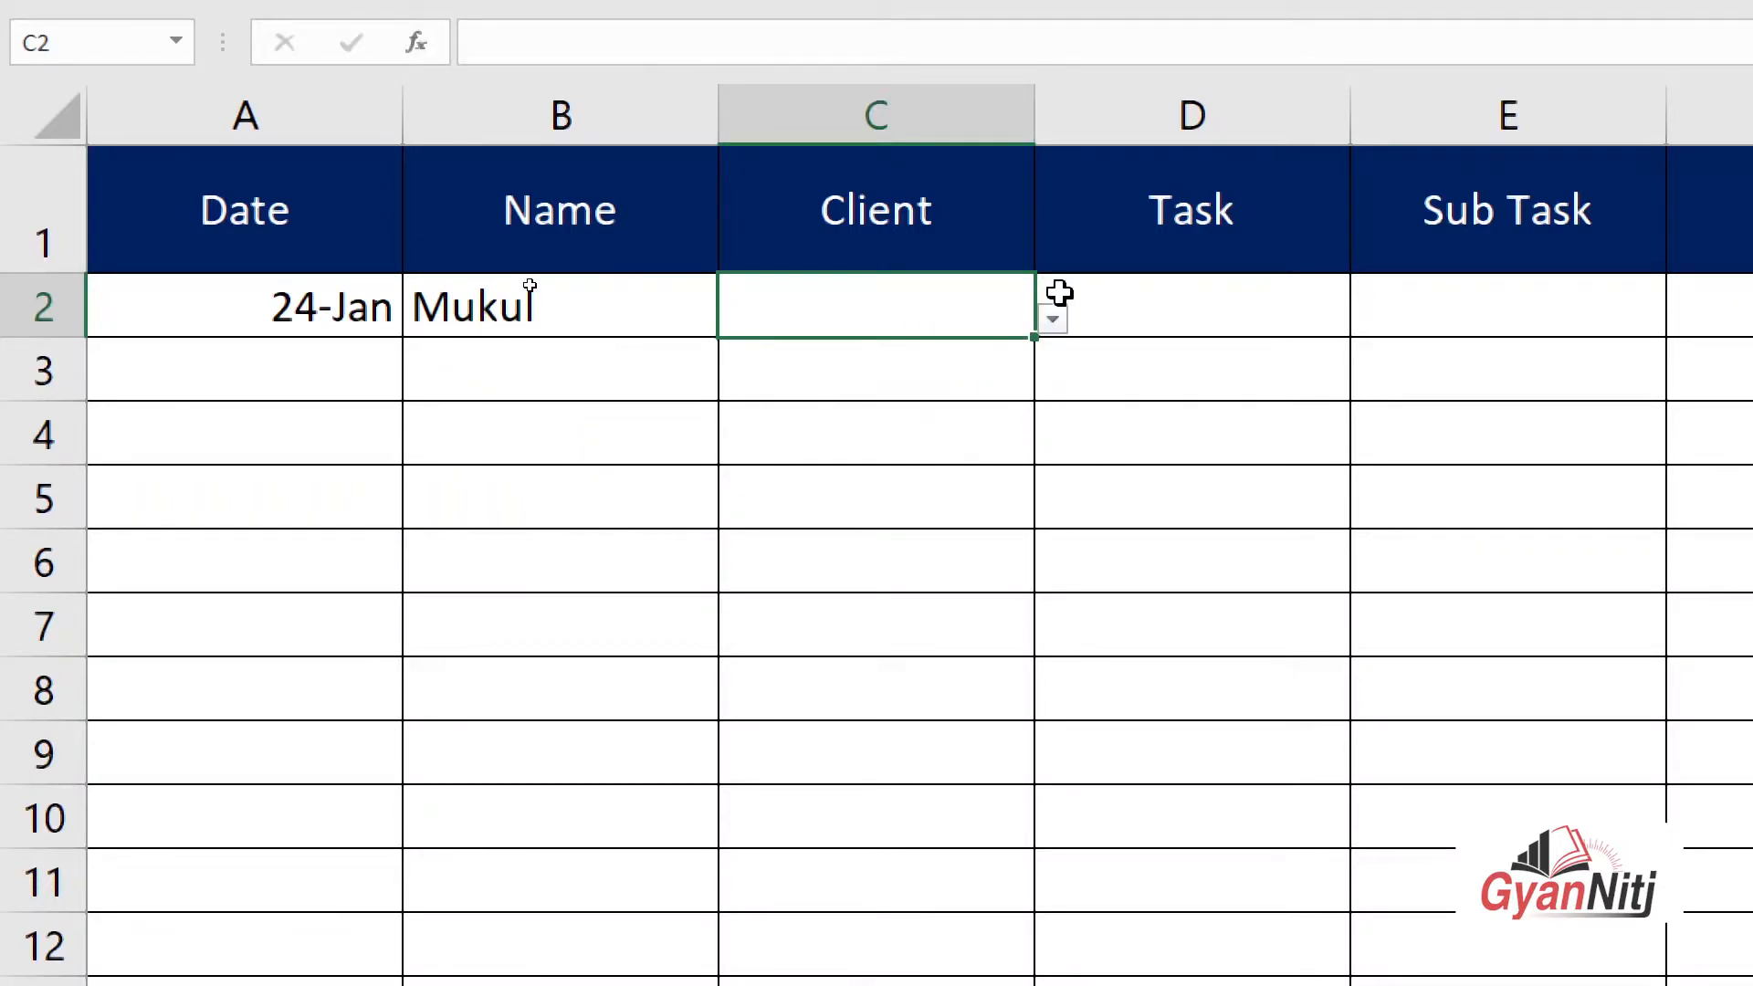
pyautogui.click(1052, 320)
pyautogui.click(856, 444)
pyautogui.click(1205, 294)
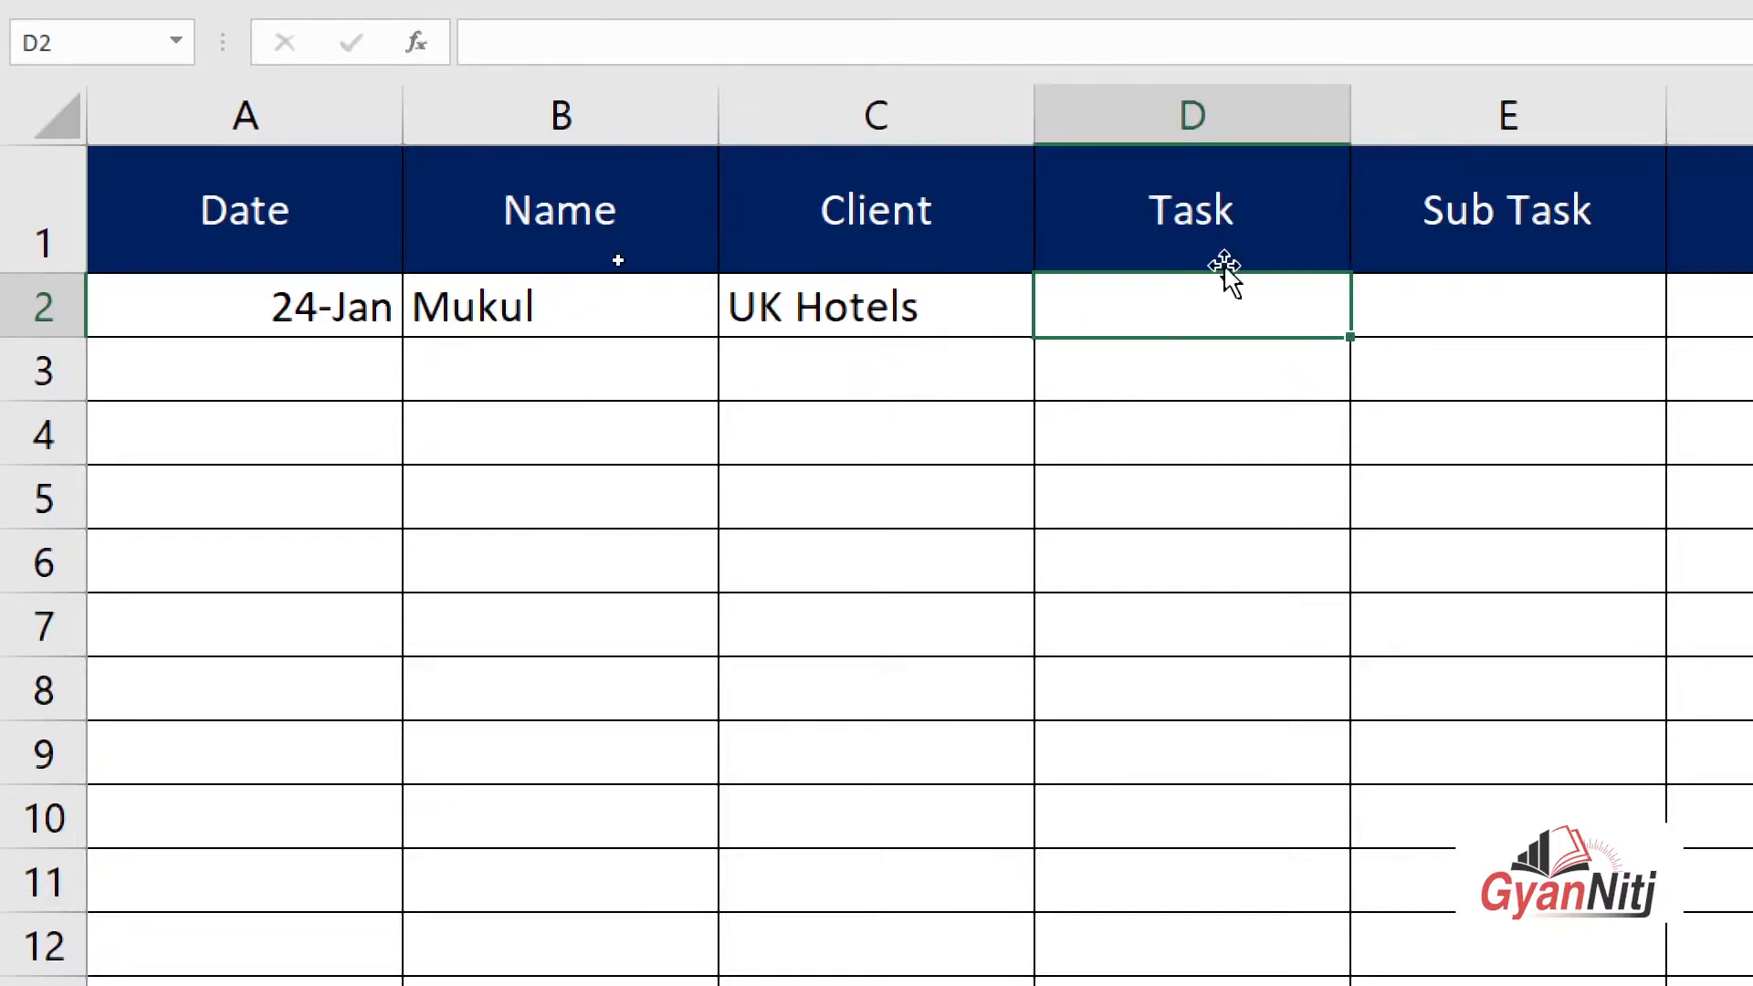
# Widen the Task column D so it can hold longer task descriptions
pyautogui.moveTo(1340, 109); pyautogui.dragTo(1752, 113)
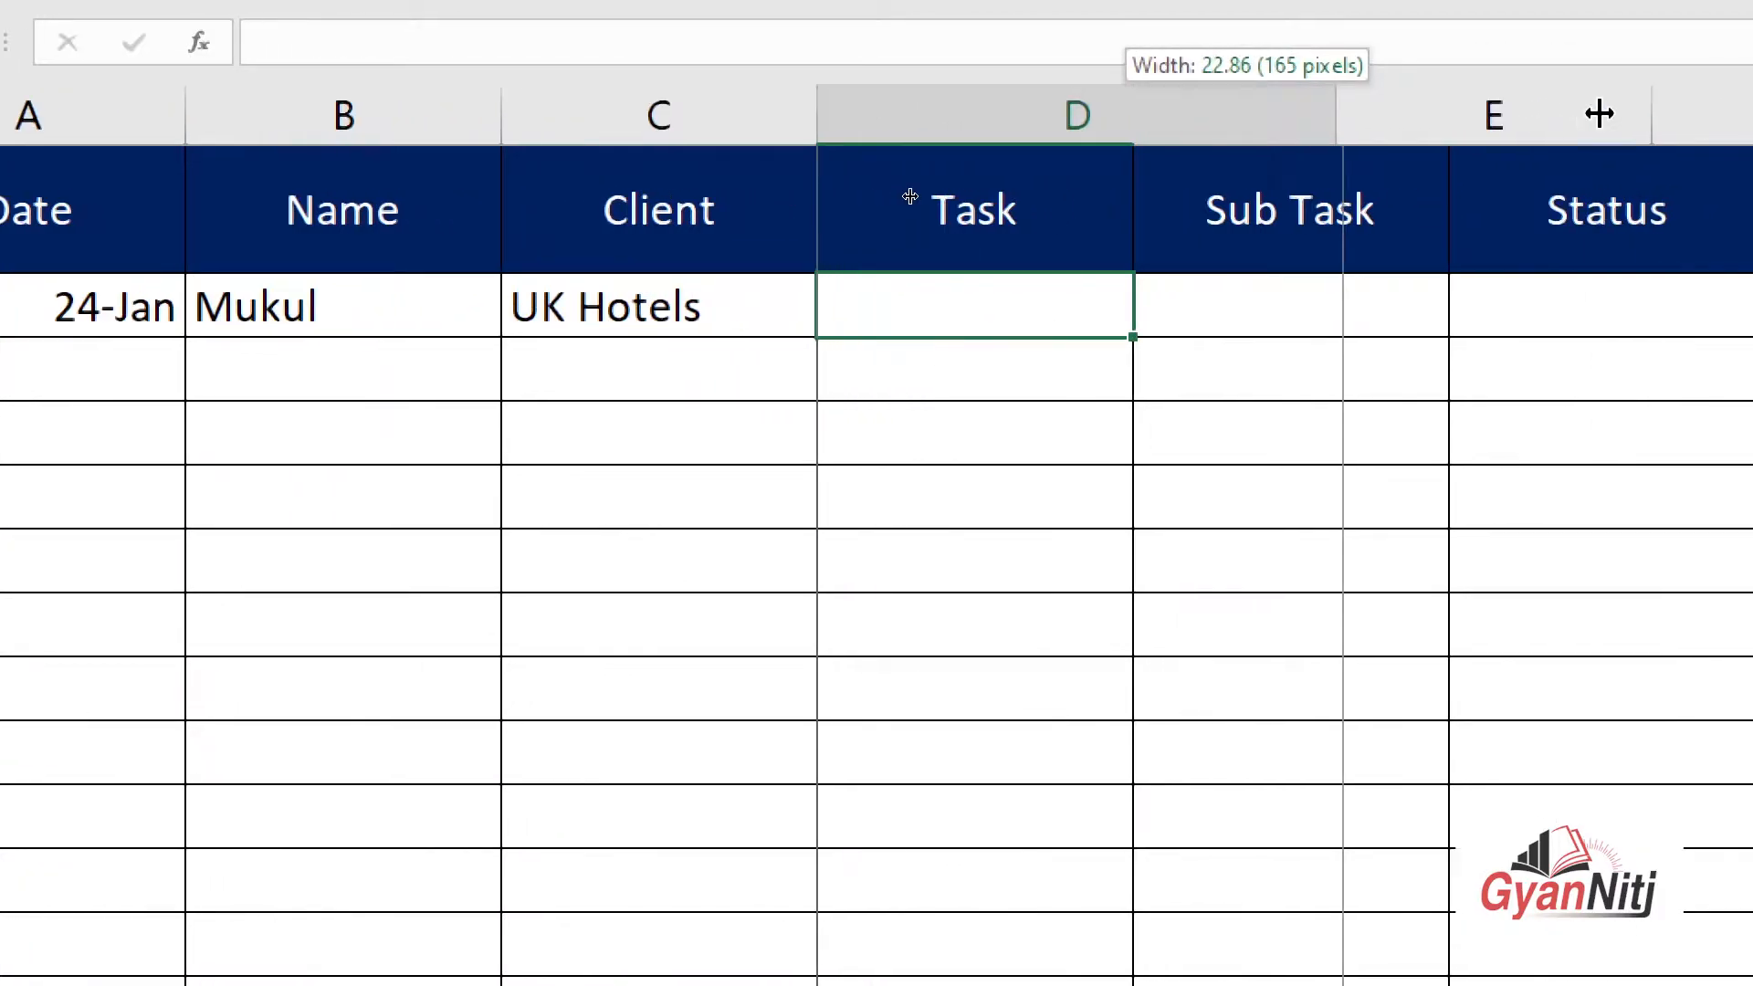
pyautogui.moveTo(1599, 113); pyautogui.dragTo(1654, 125)
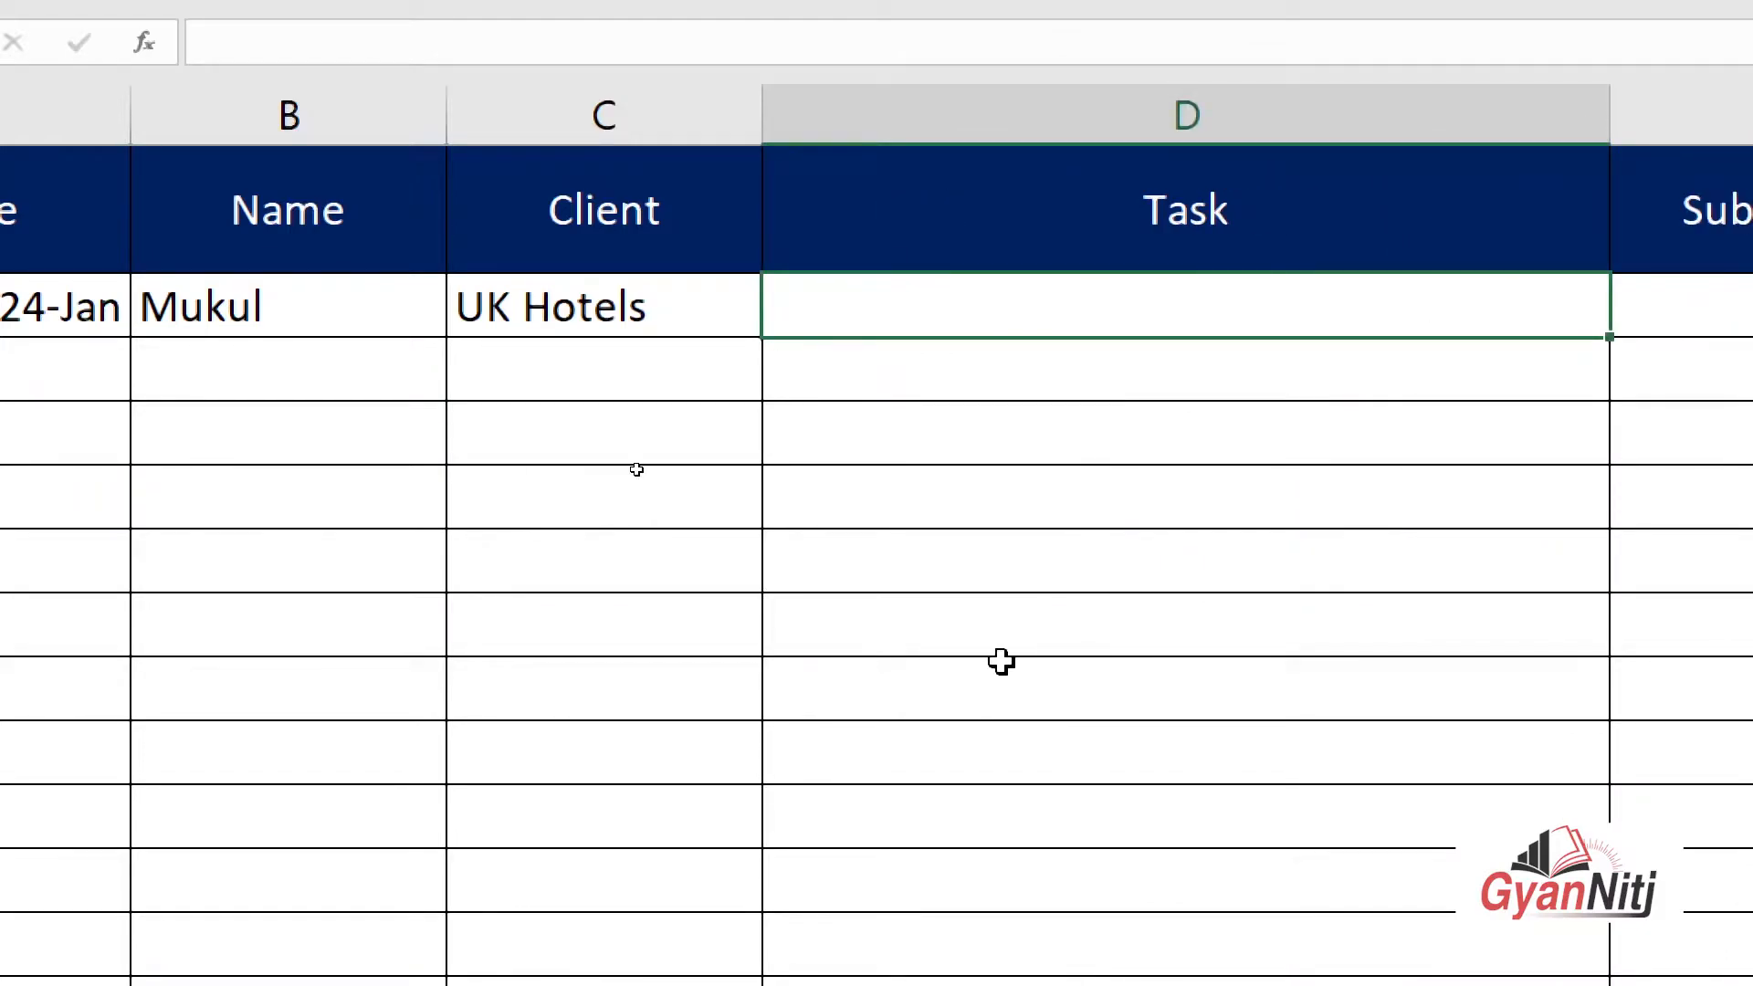
pyautogui.click(1002, 660)
# Enter "Meetings & disscussion" in Task cell D2 and "SEO" in Sub Task cell E2
pyautogui.click(917, 317)
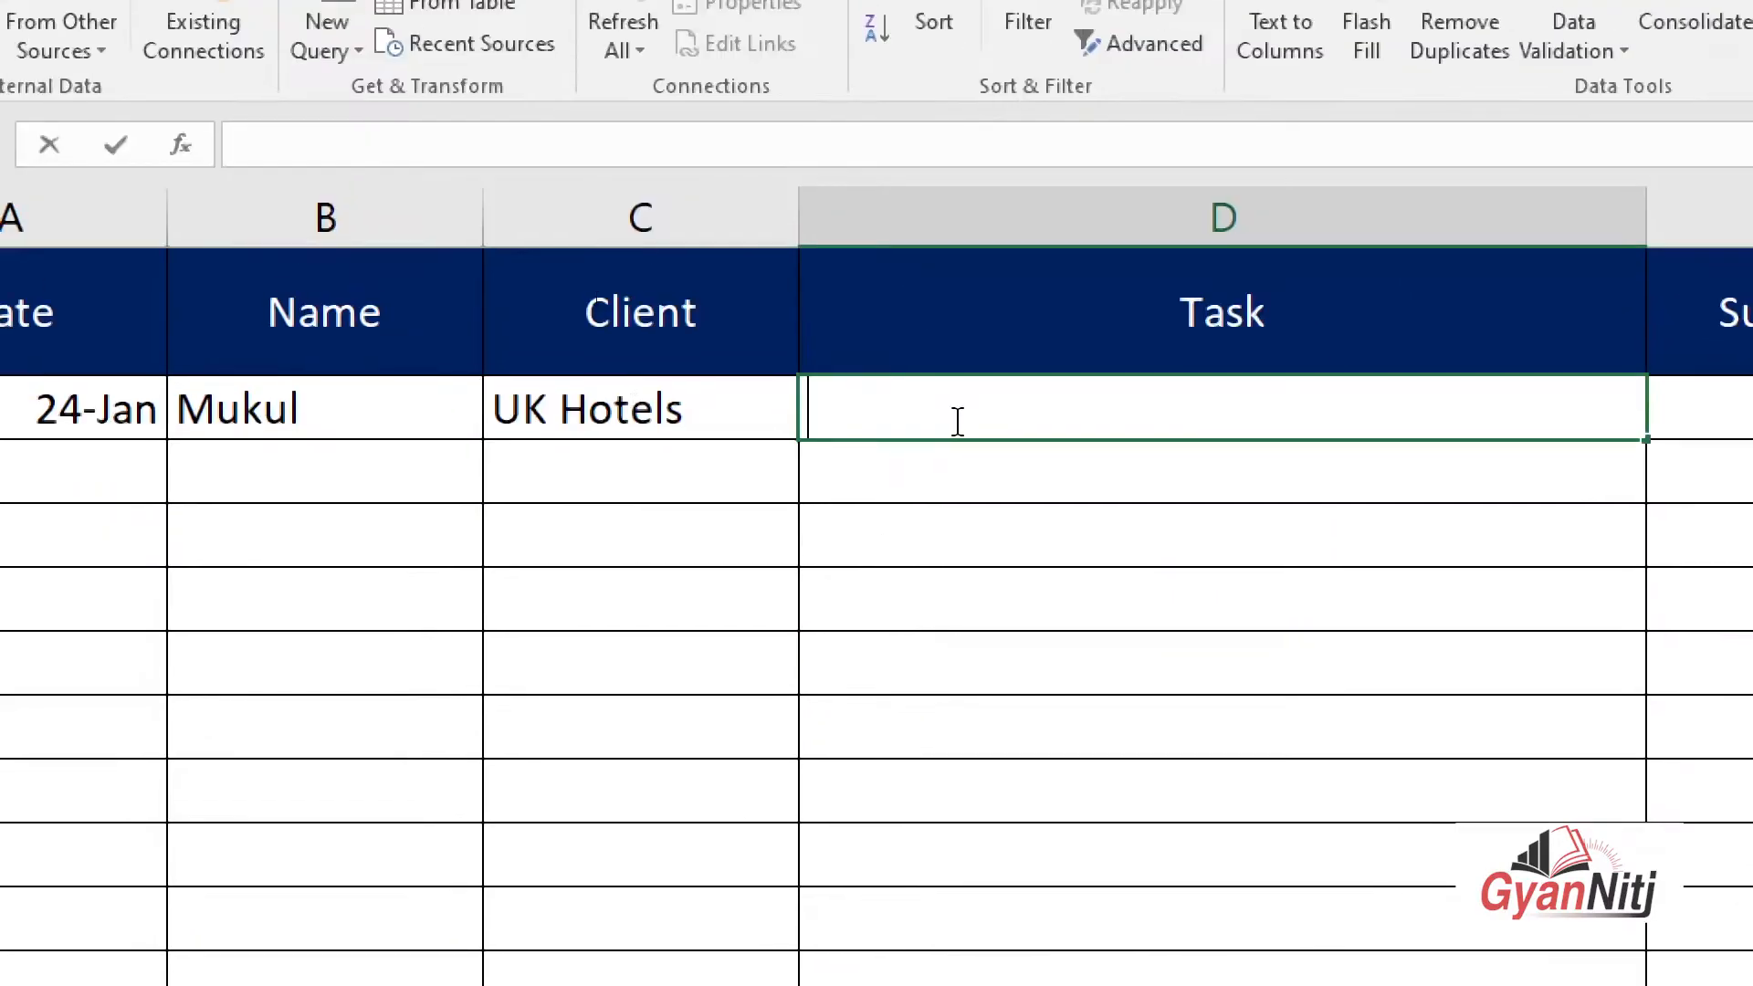
pyautogui.write('Meeting')
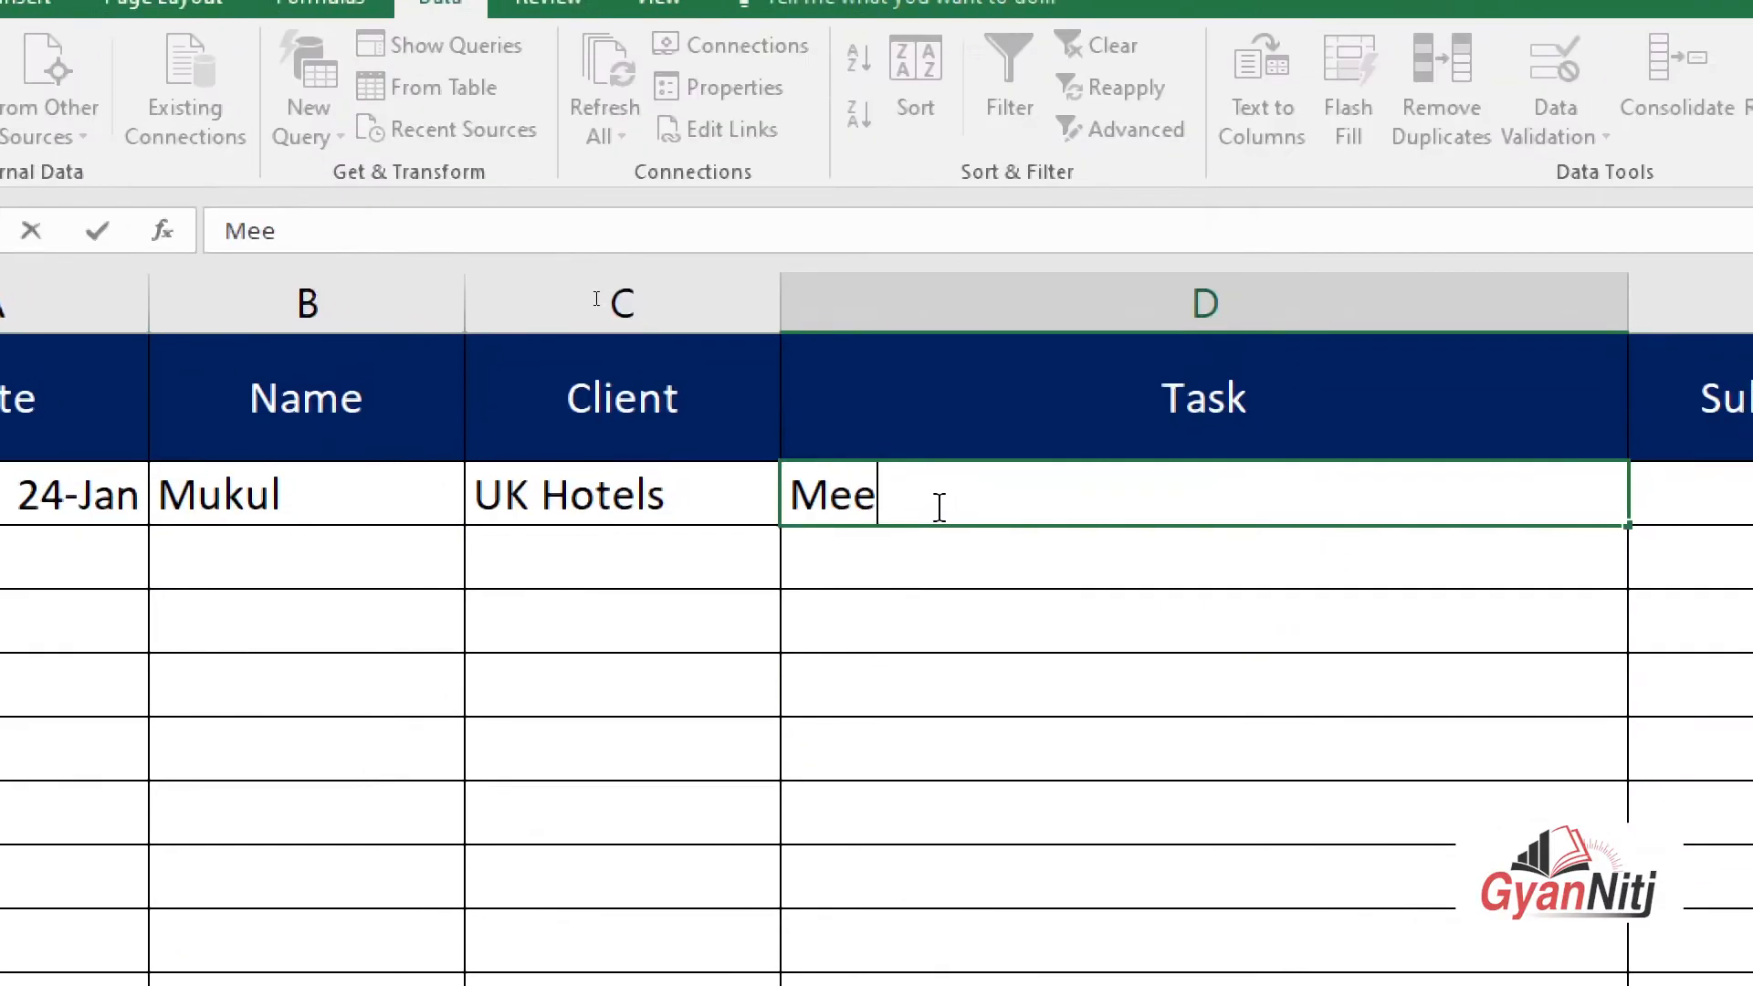
pyautogui.write('s')
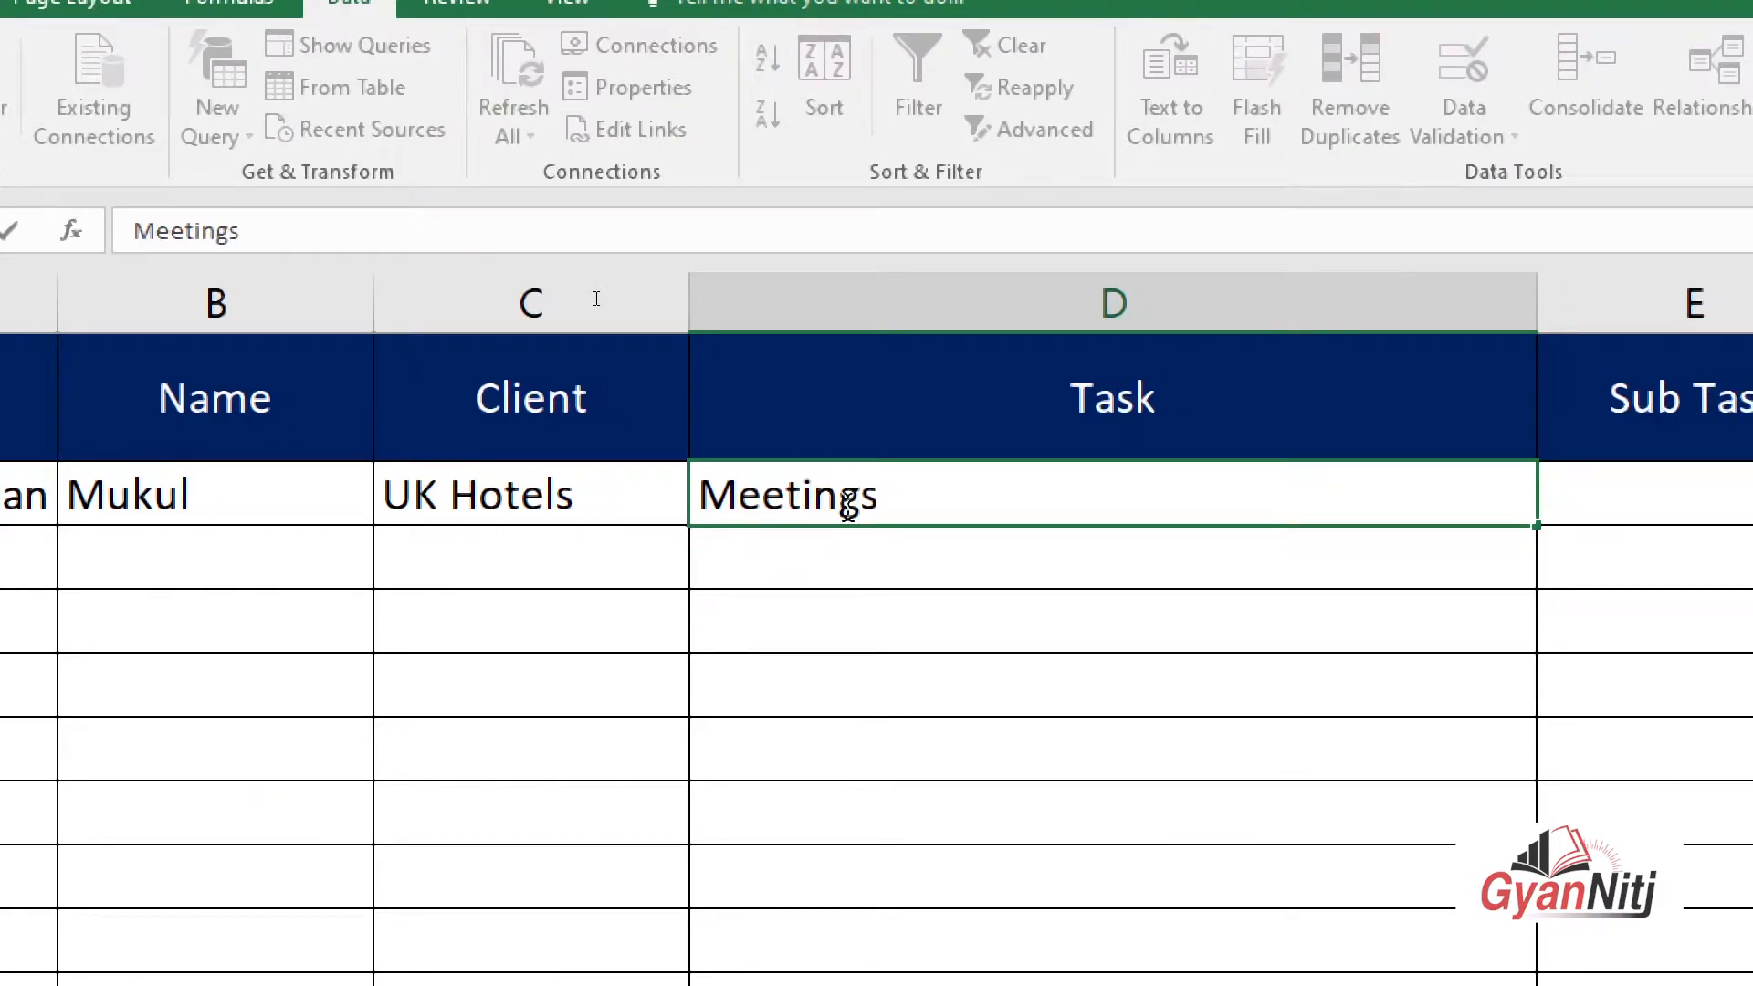
pyautogui.write(' & d')
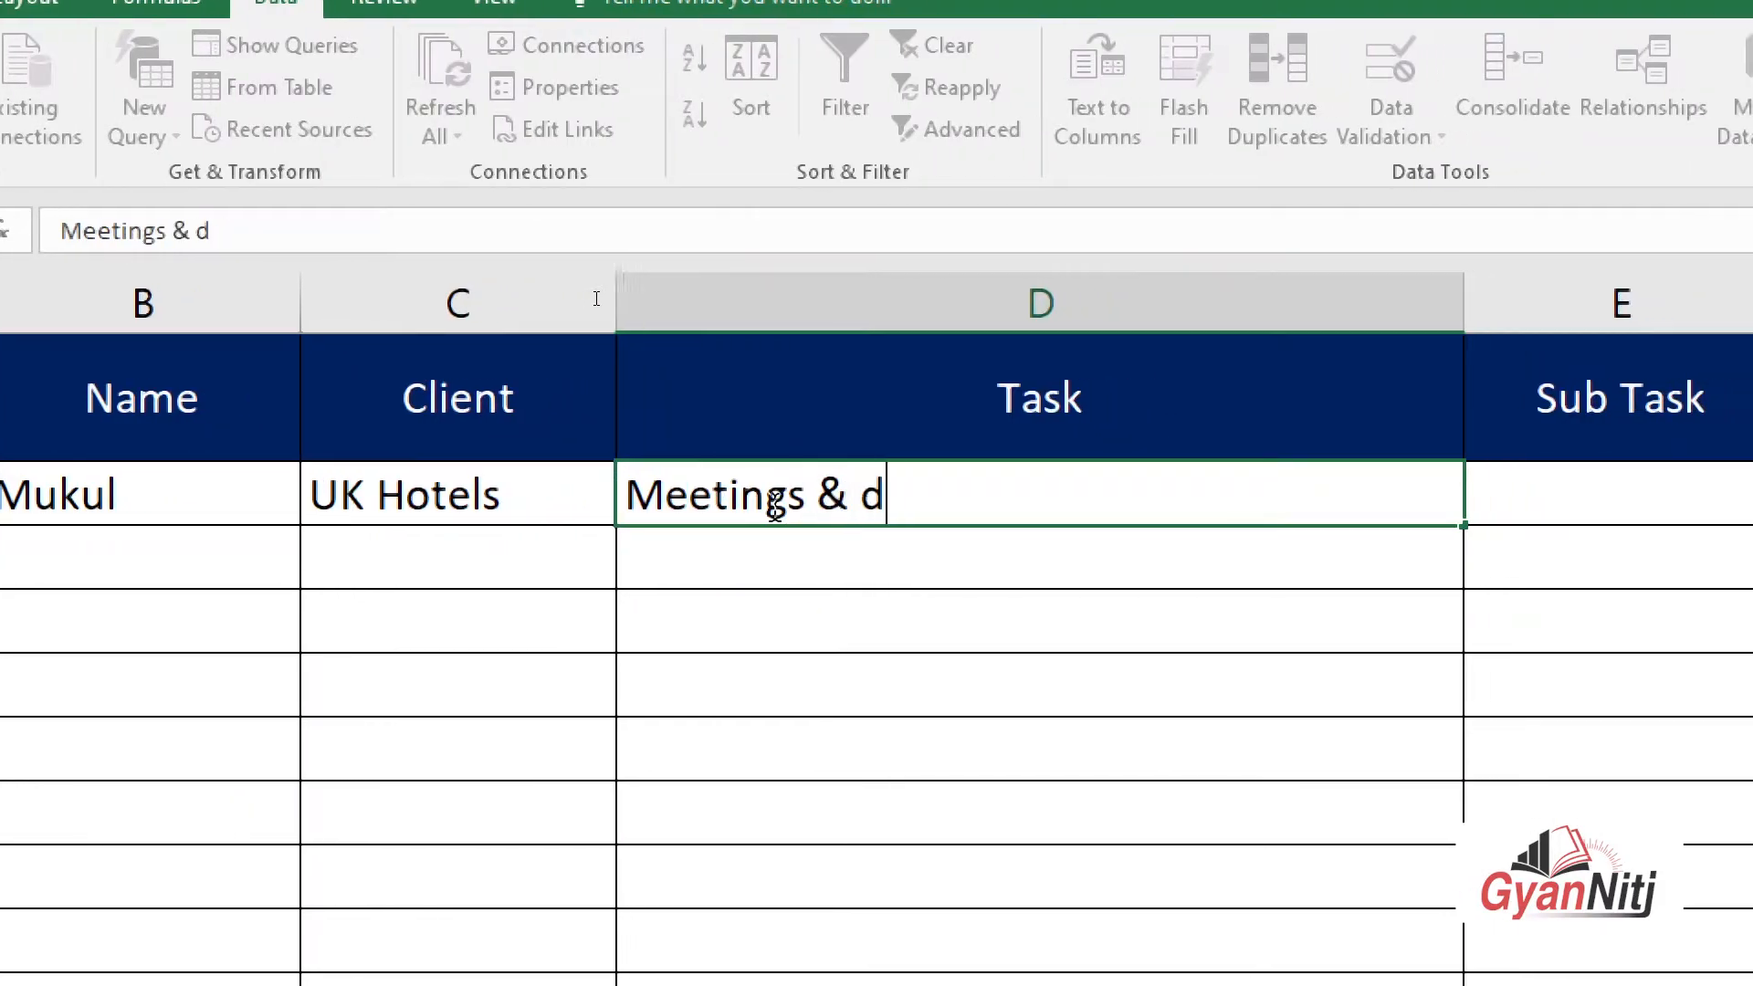
pyautogui.write('isscussion')
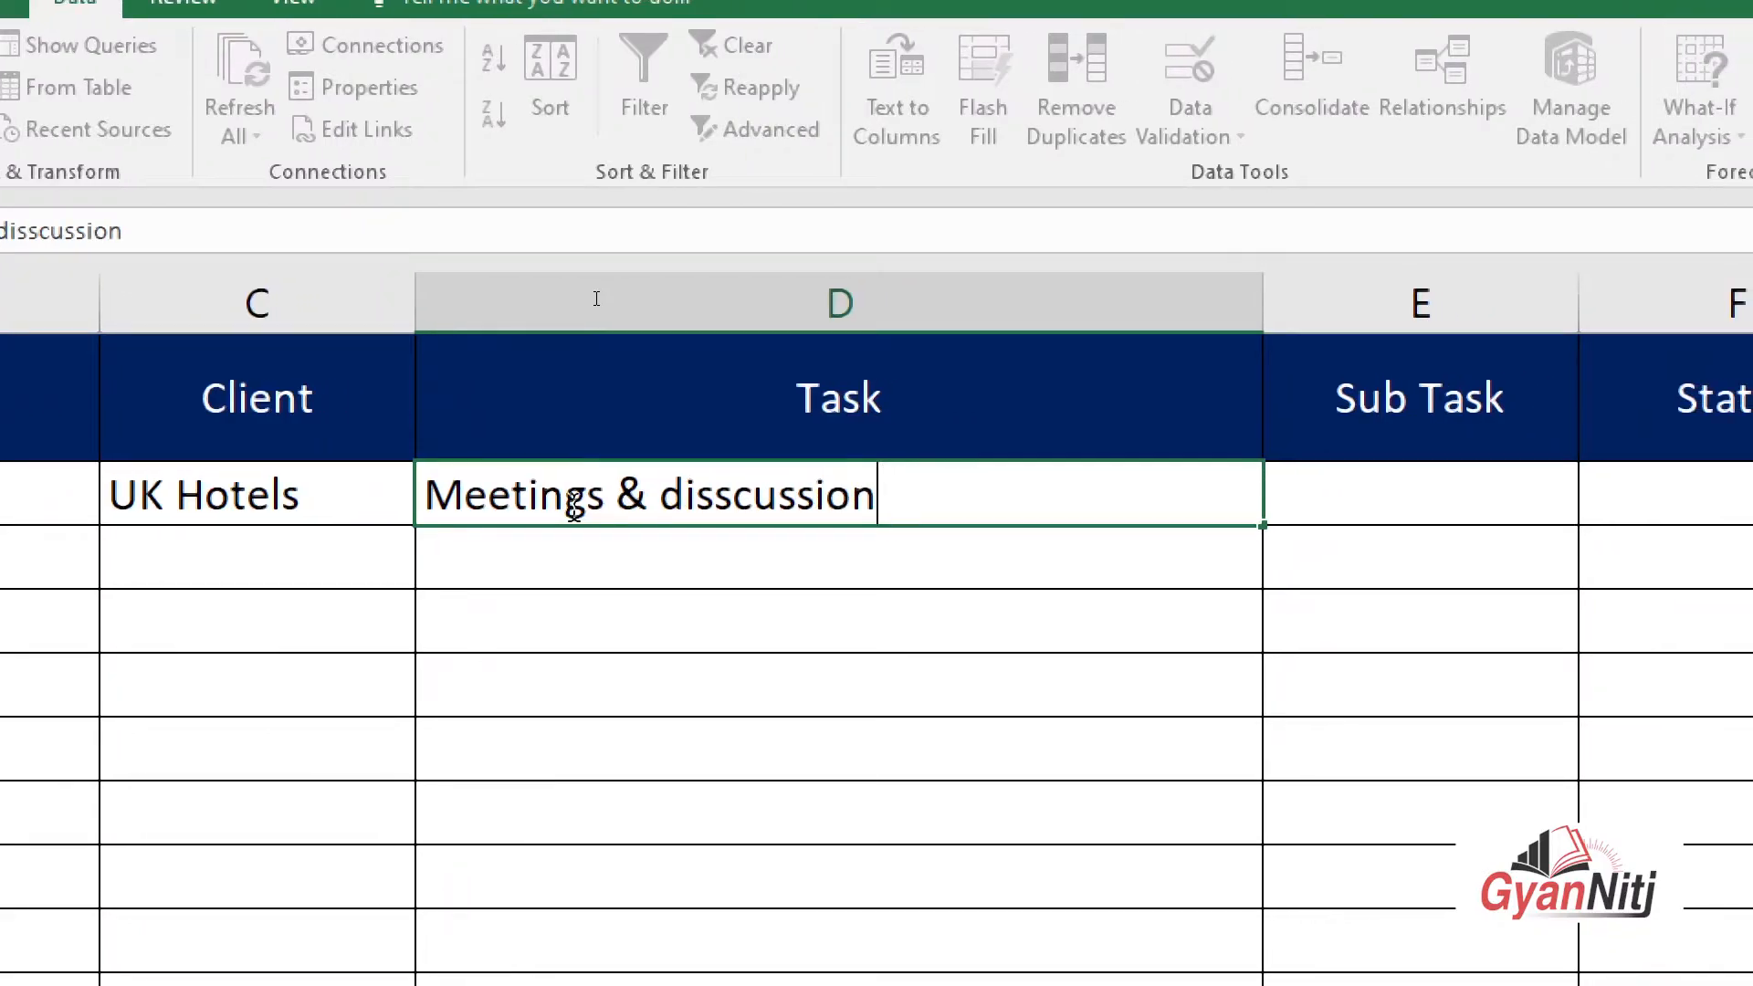
pyautogui.press('Tab')
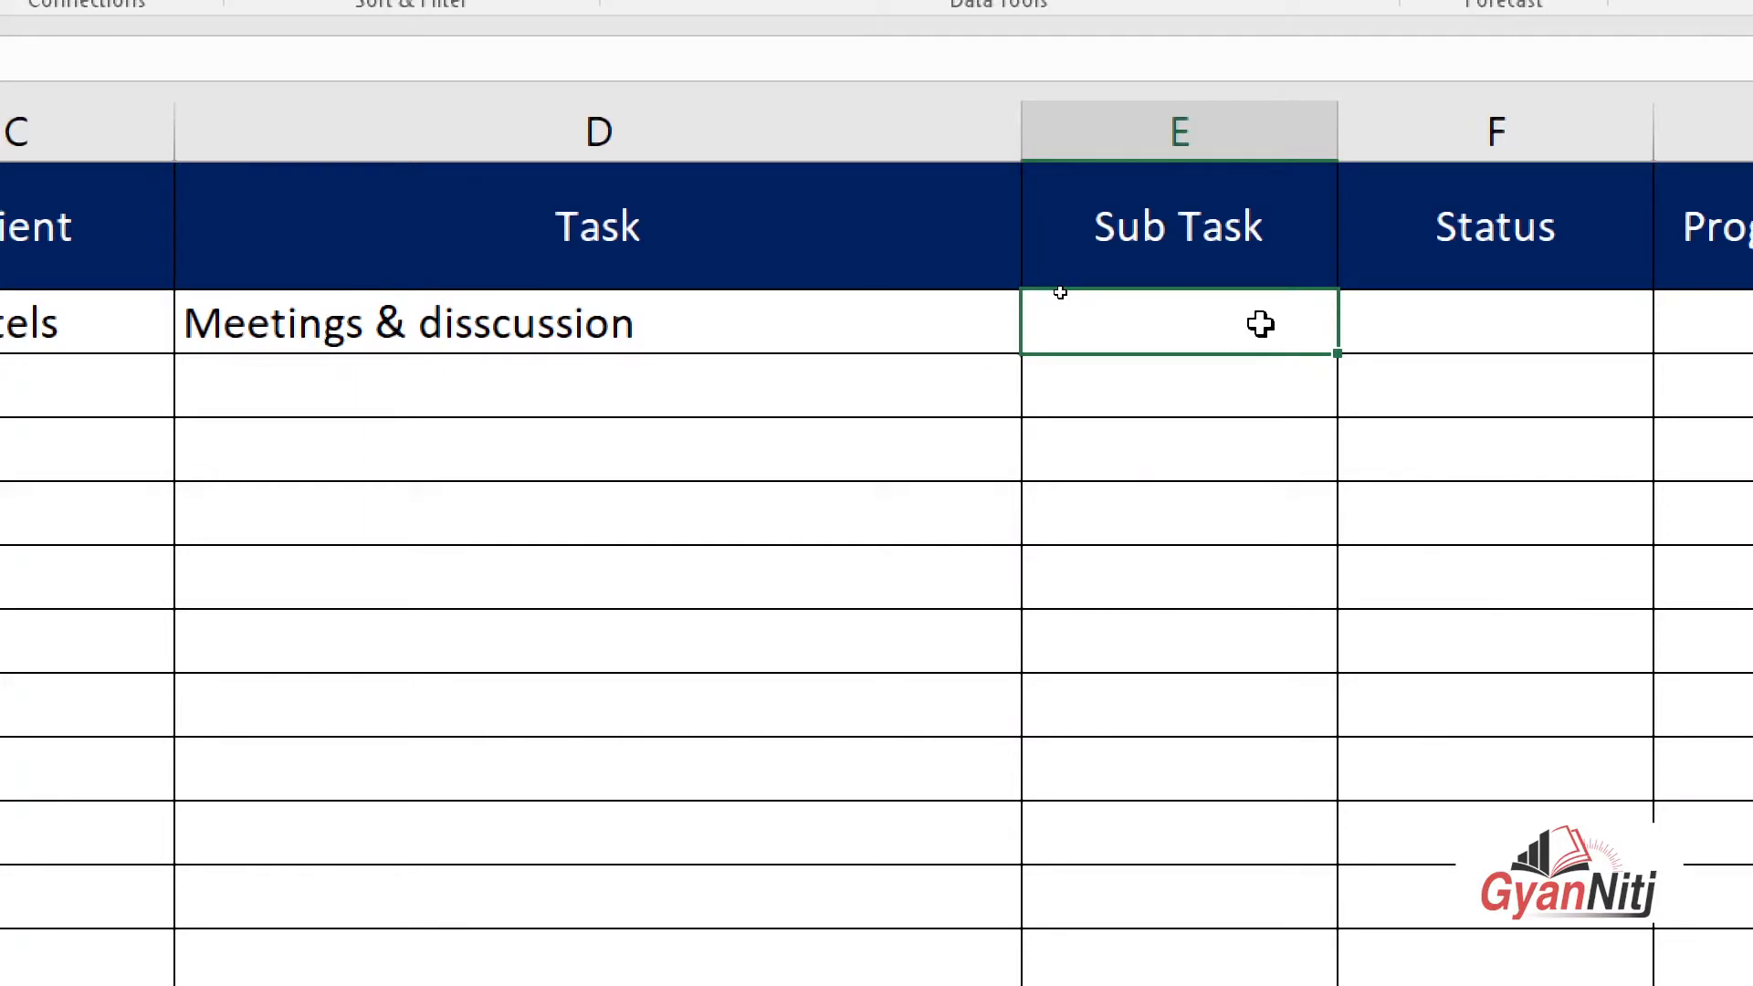
pyautogui.write('SEO')
pyautogui.press('Tab')
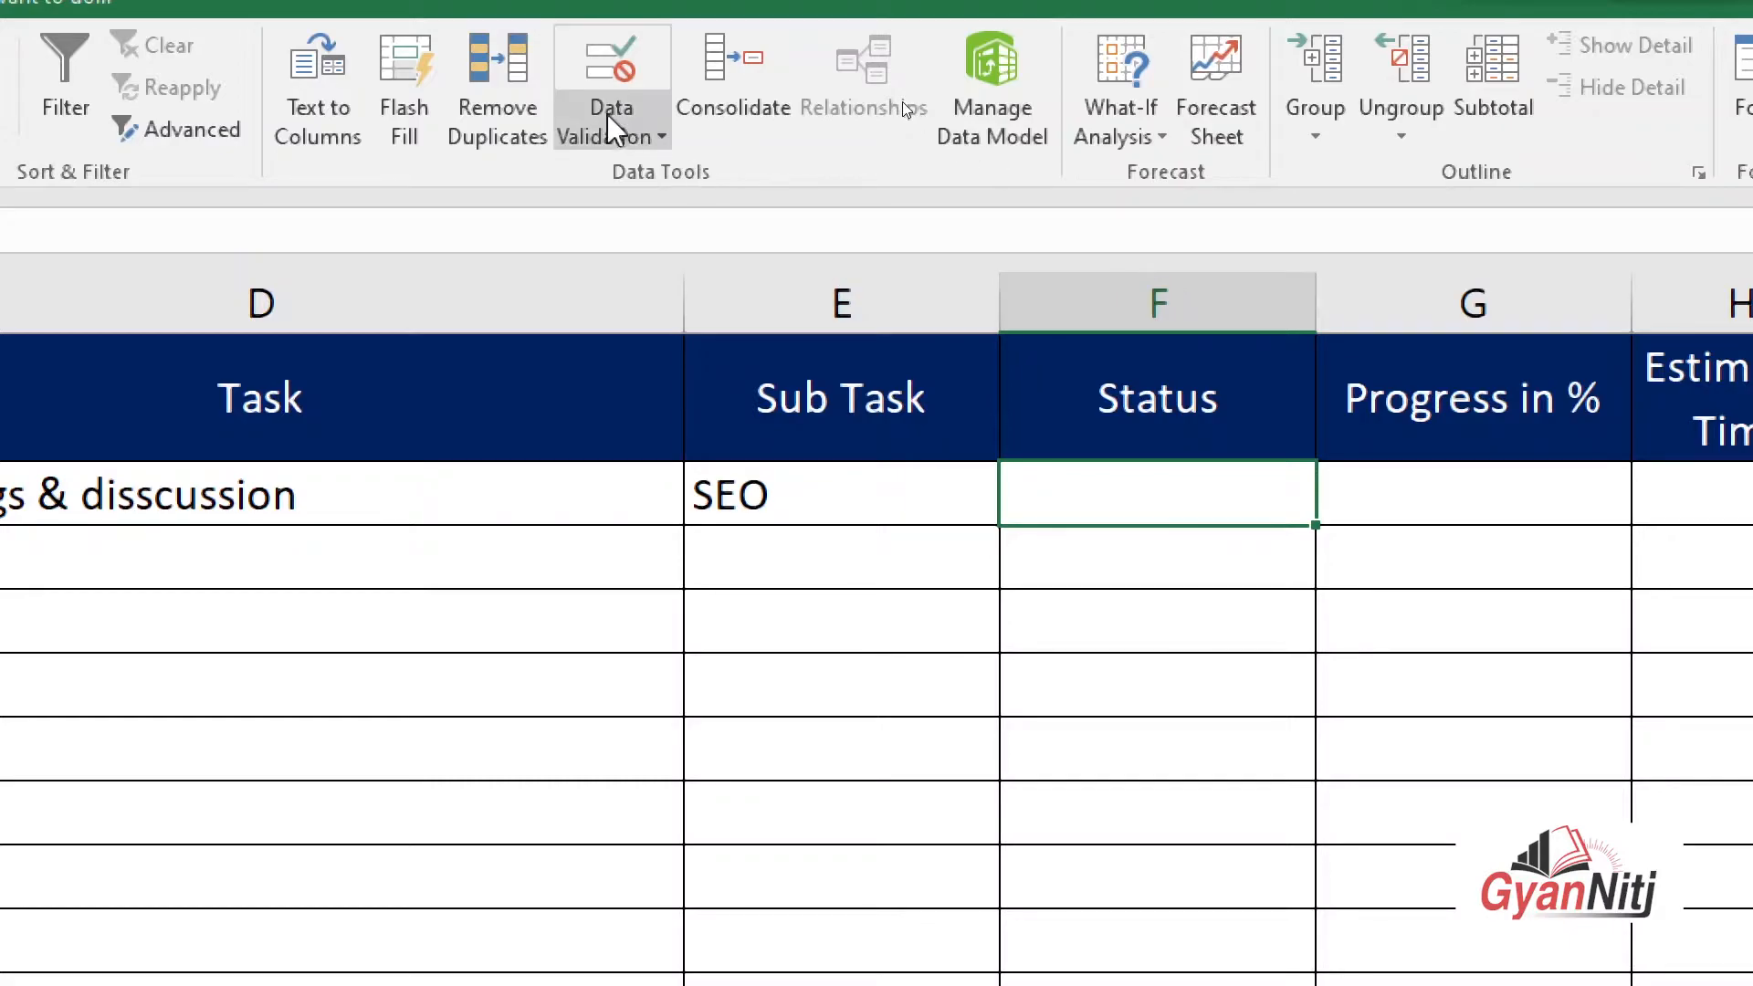
# Add list data validation to Status cell F2, using Data!$C$2:$C$6 as the source
pyautogui.click(621, 137)
pyautogui.click(673, 172)
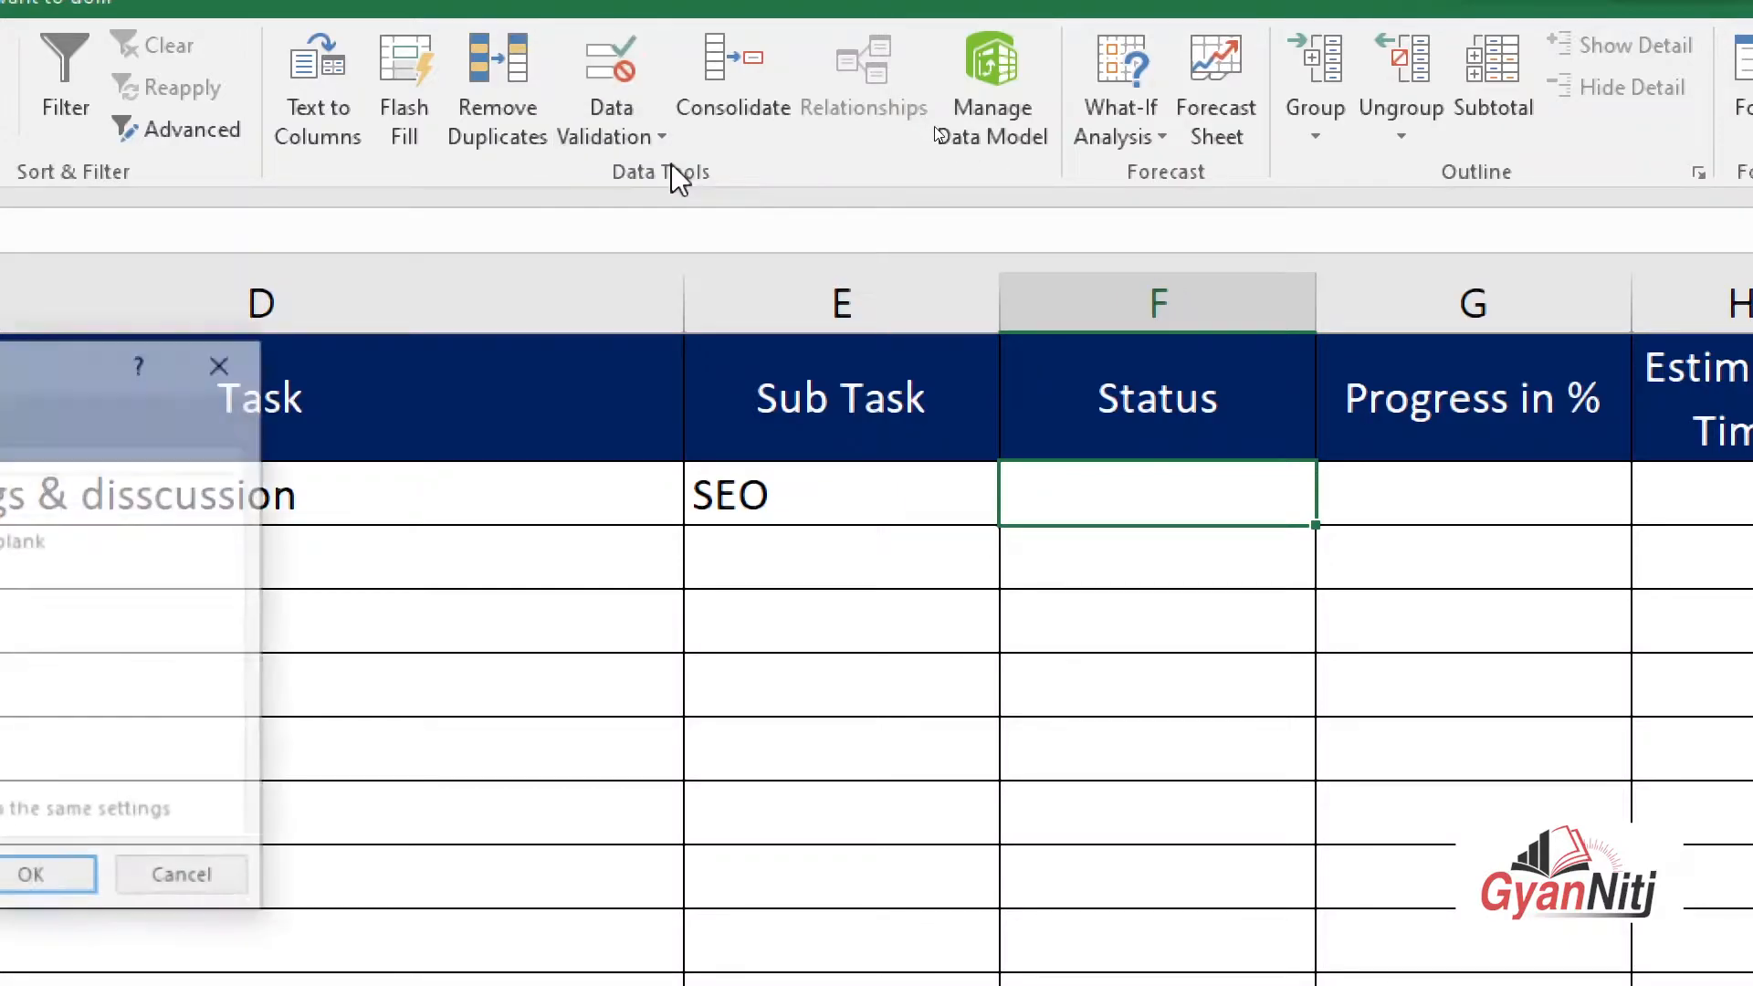
pyautogui.moveTo(201, 379); pyautogui.dragTo(902, 288)
pyautogui.click(630, 454)
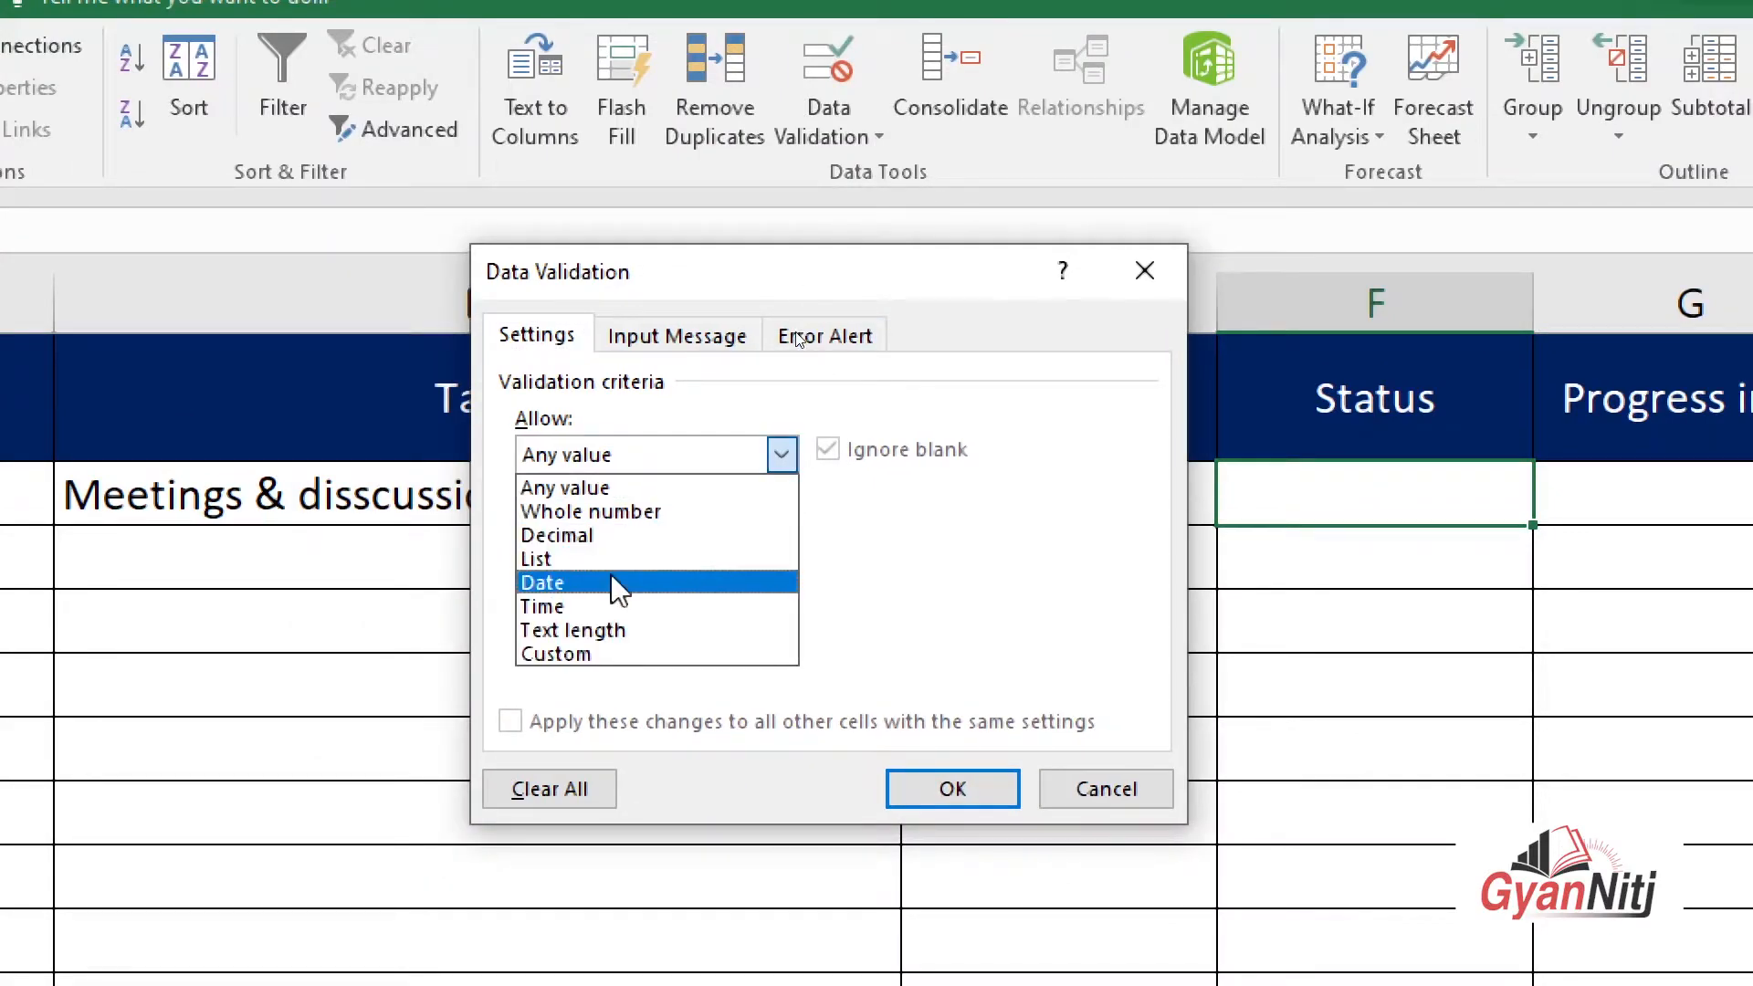
pyautogui.click(551, 562)
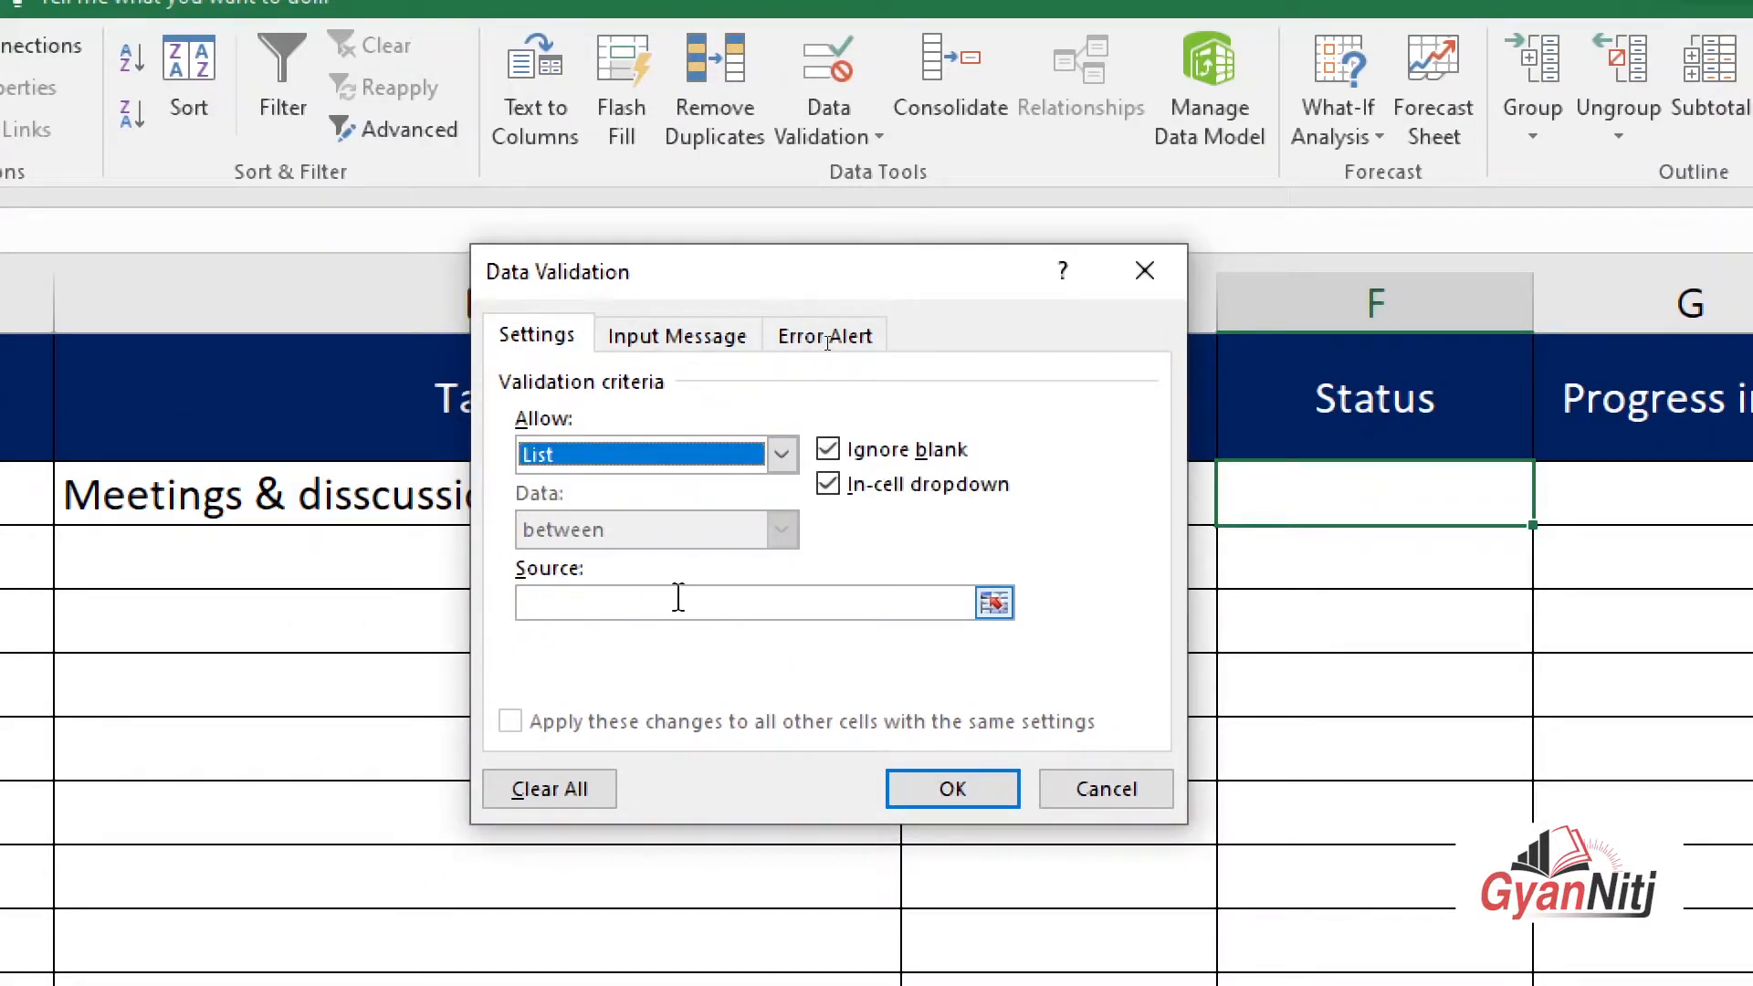
pyautogui.click(994, 604)
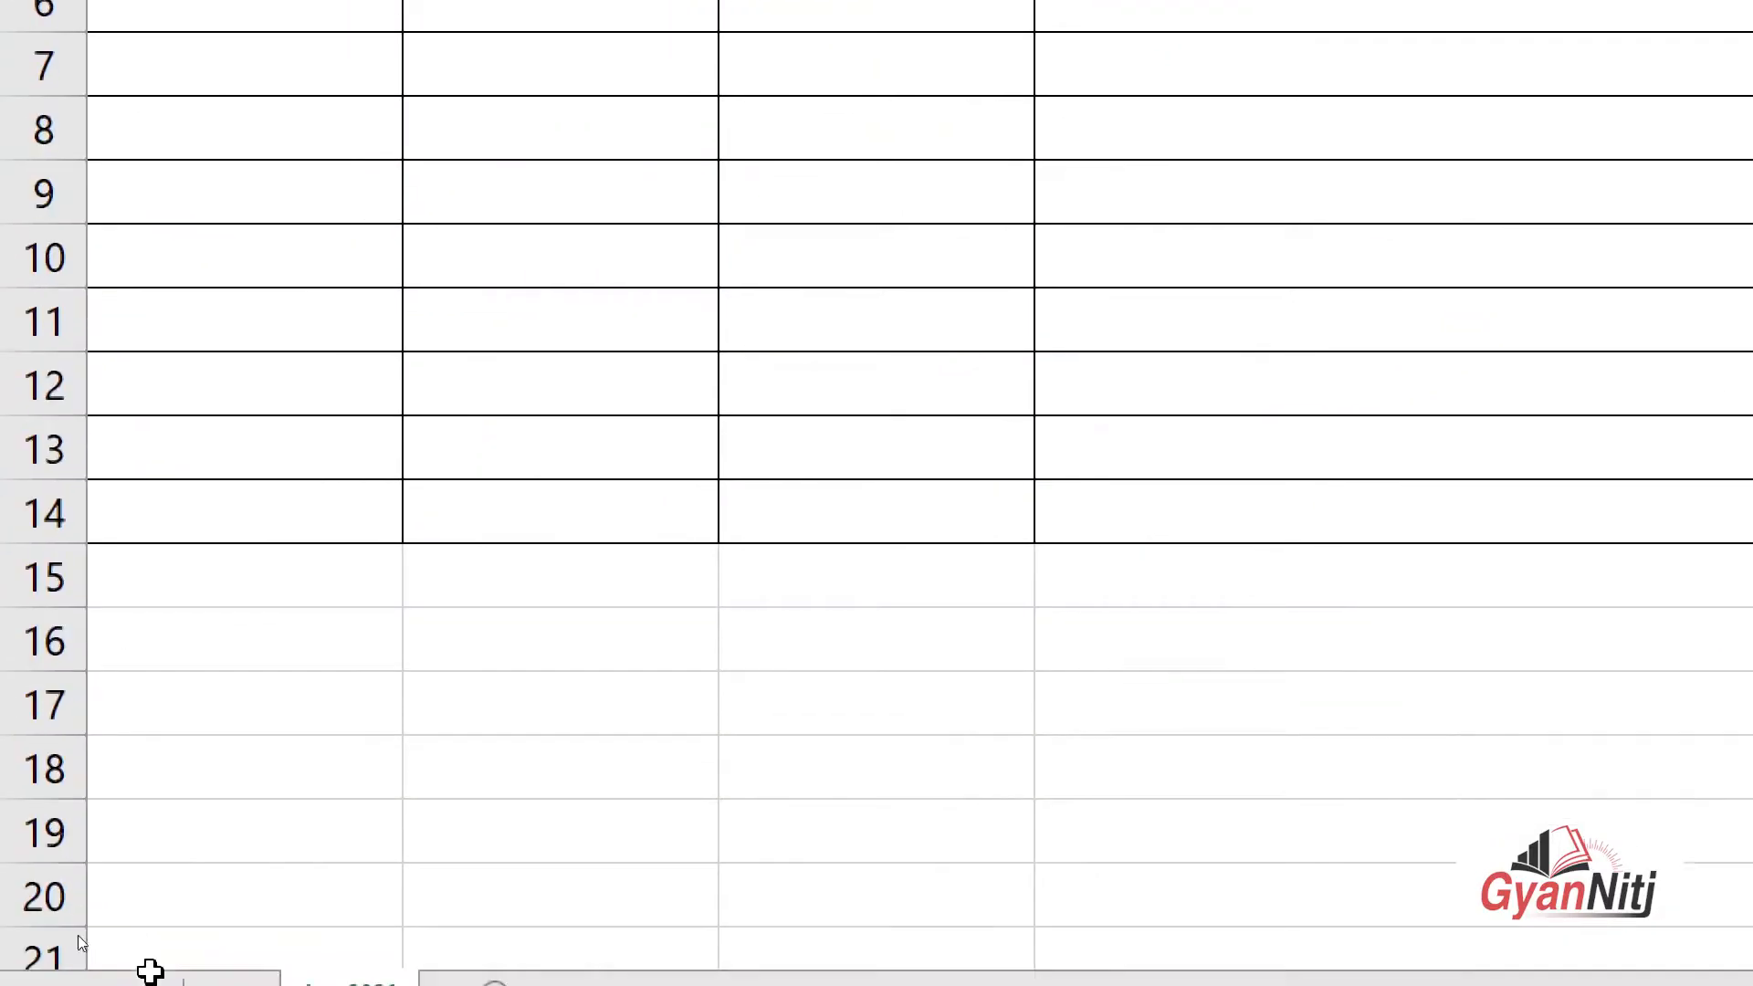
pyautogui.click(231, 846)
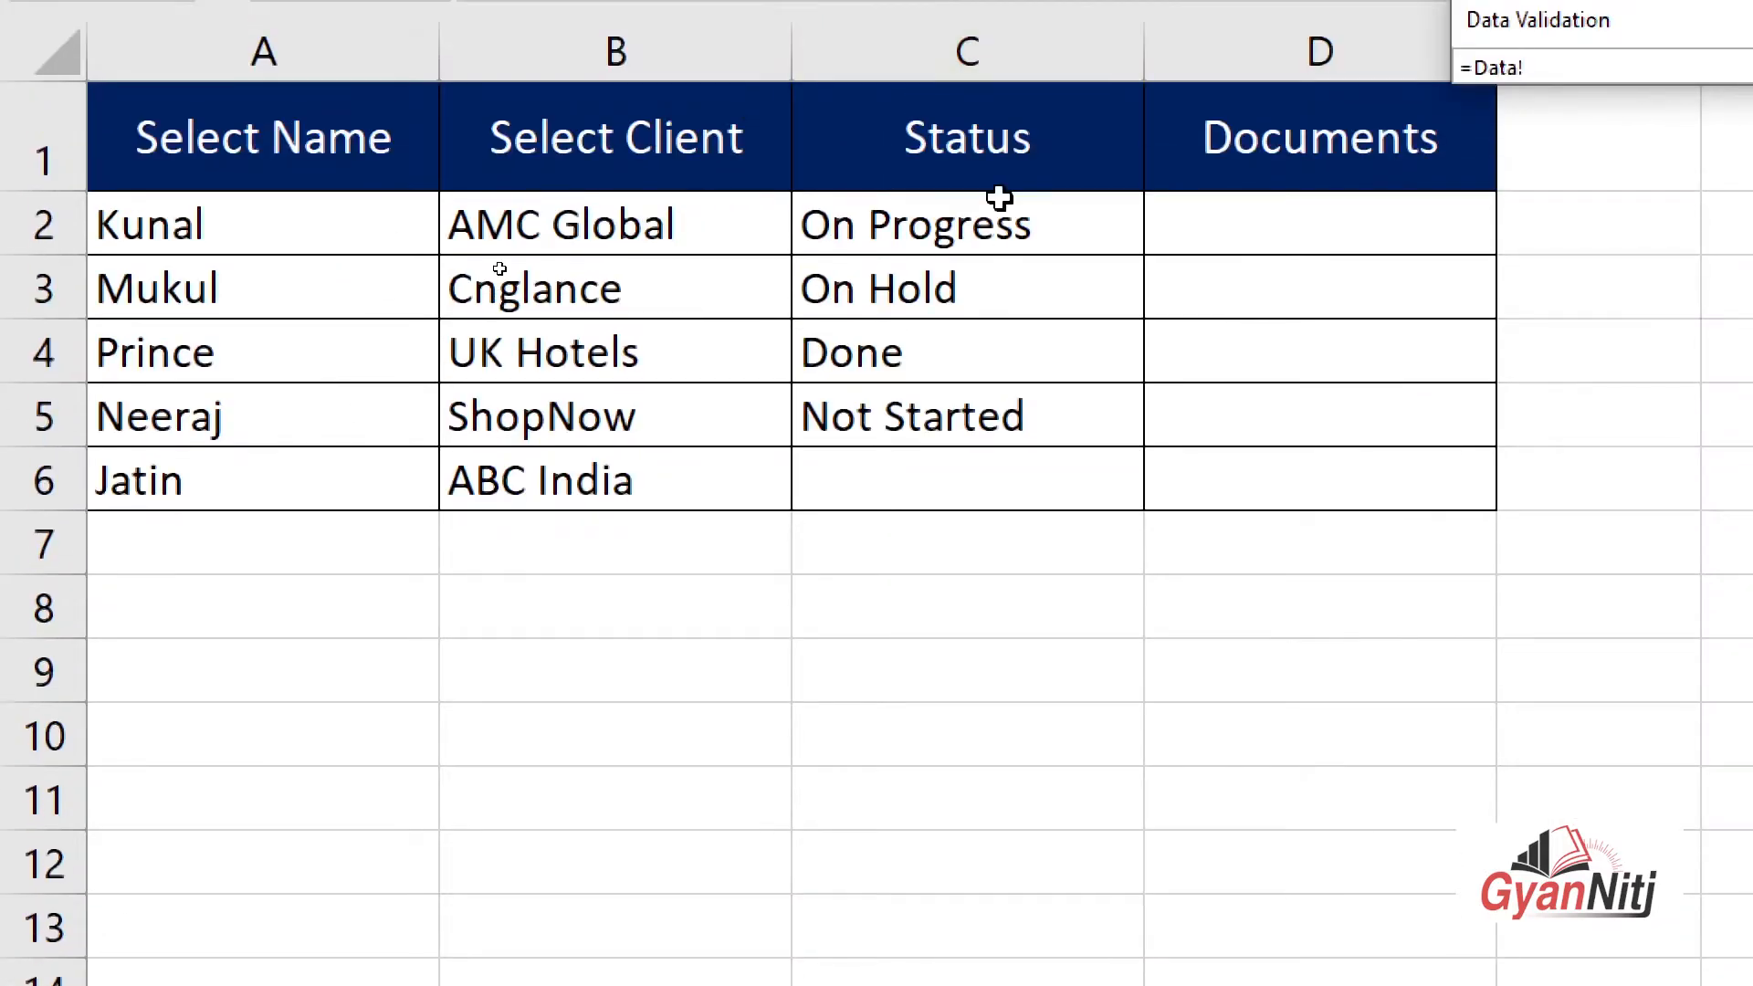
pyautogui.moveTo(994, 230); pyautogui.dragTo(993, 472)
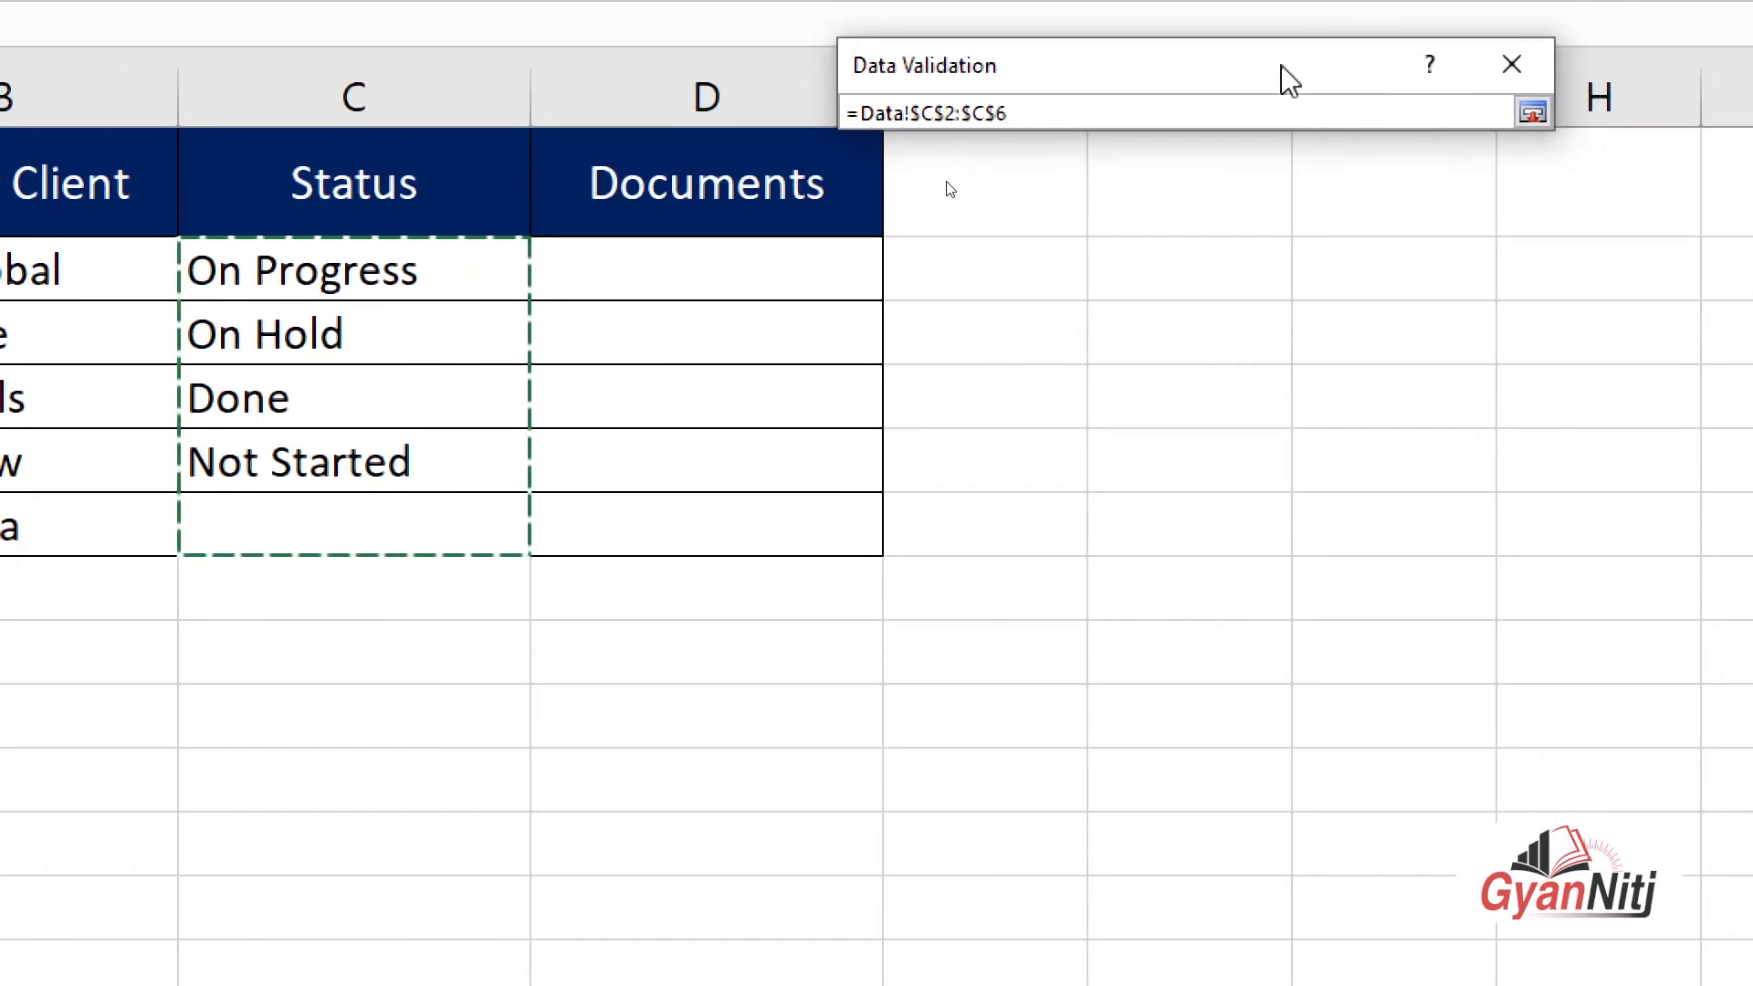
pyautogui.click(1500, 210)
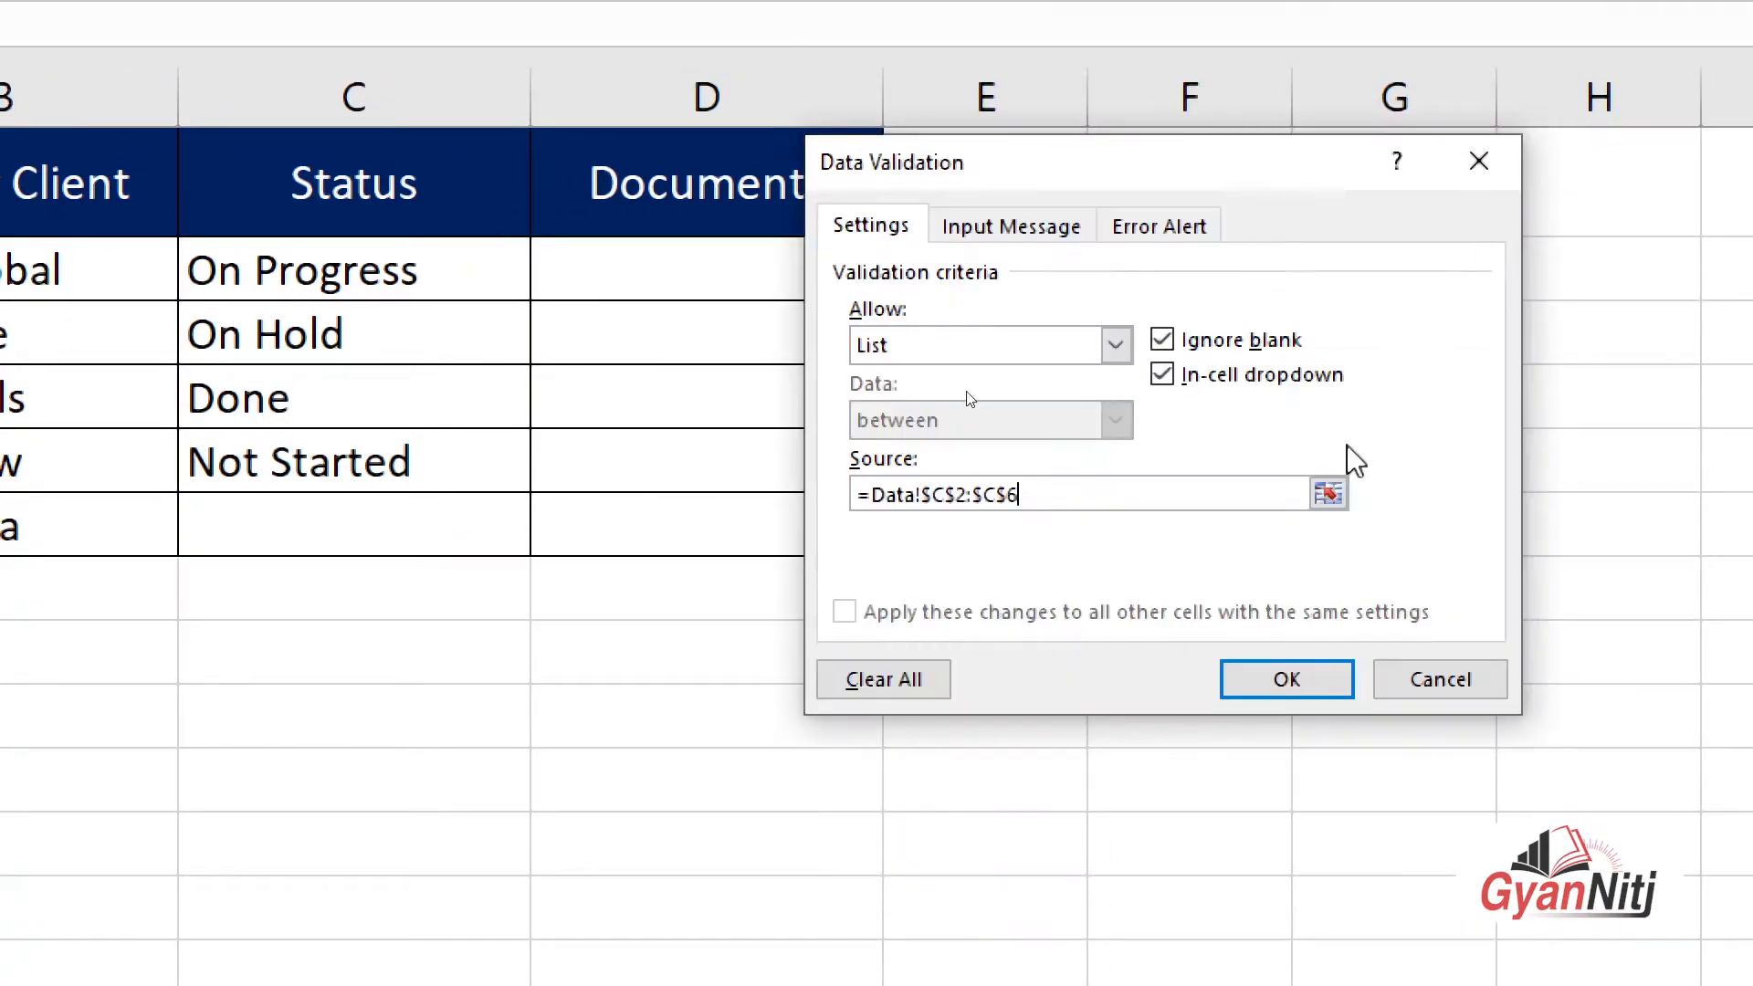
pyautogui.click(1287, 680)
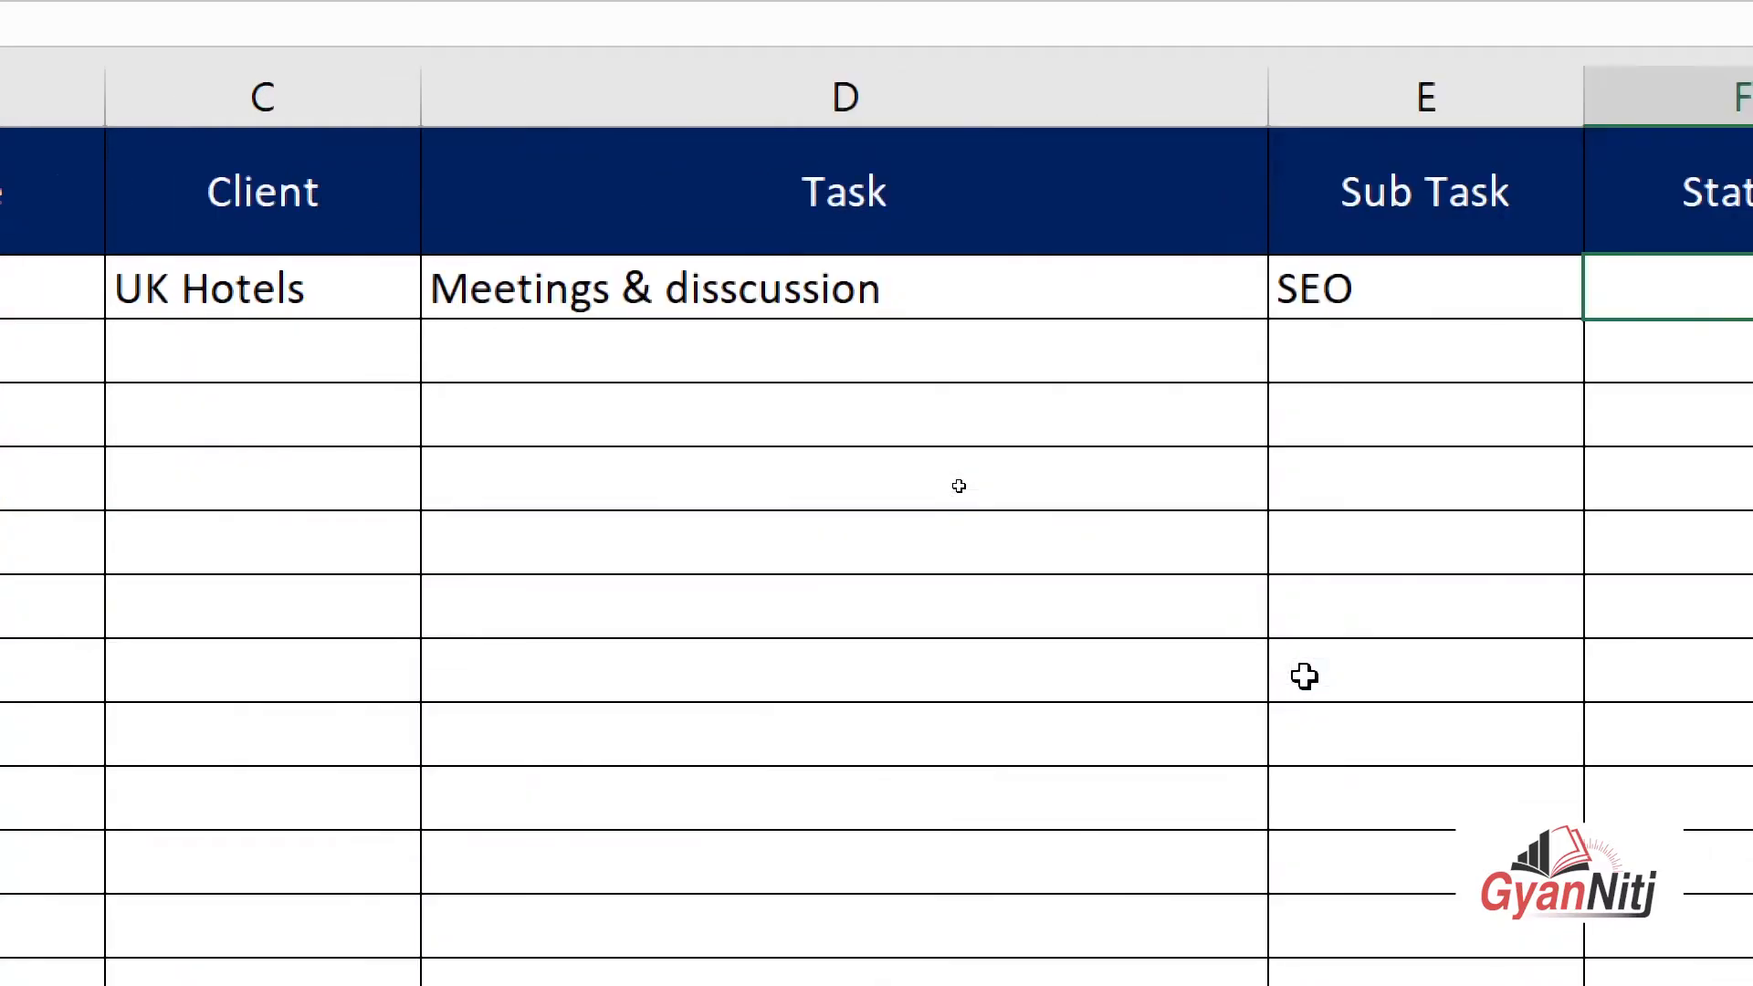
# Check the Status dropdown in F2 and shorten its validation source to Data!$C$2:$C$5, leaving out the blank cell
pyautogui.click(1604, 302)
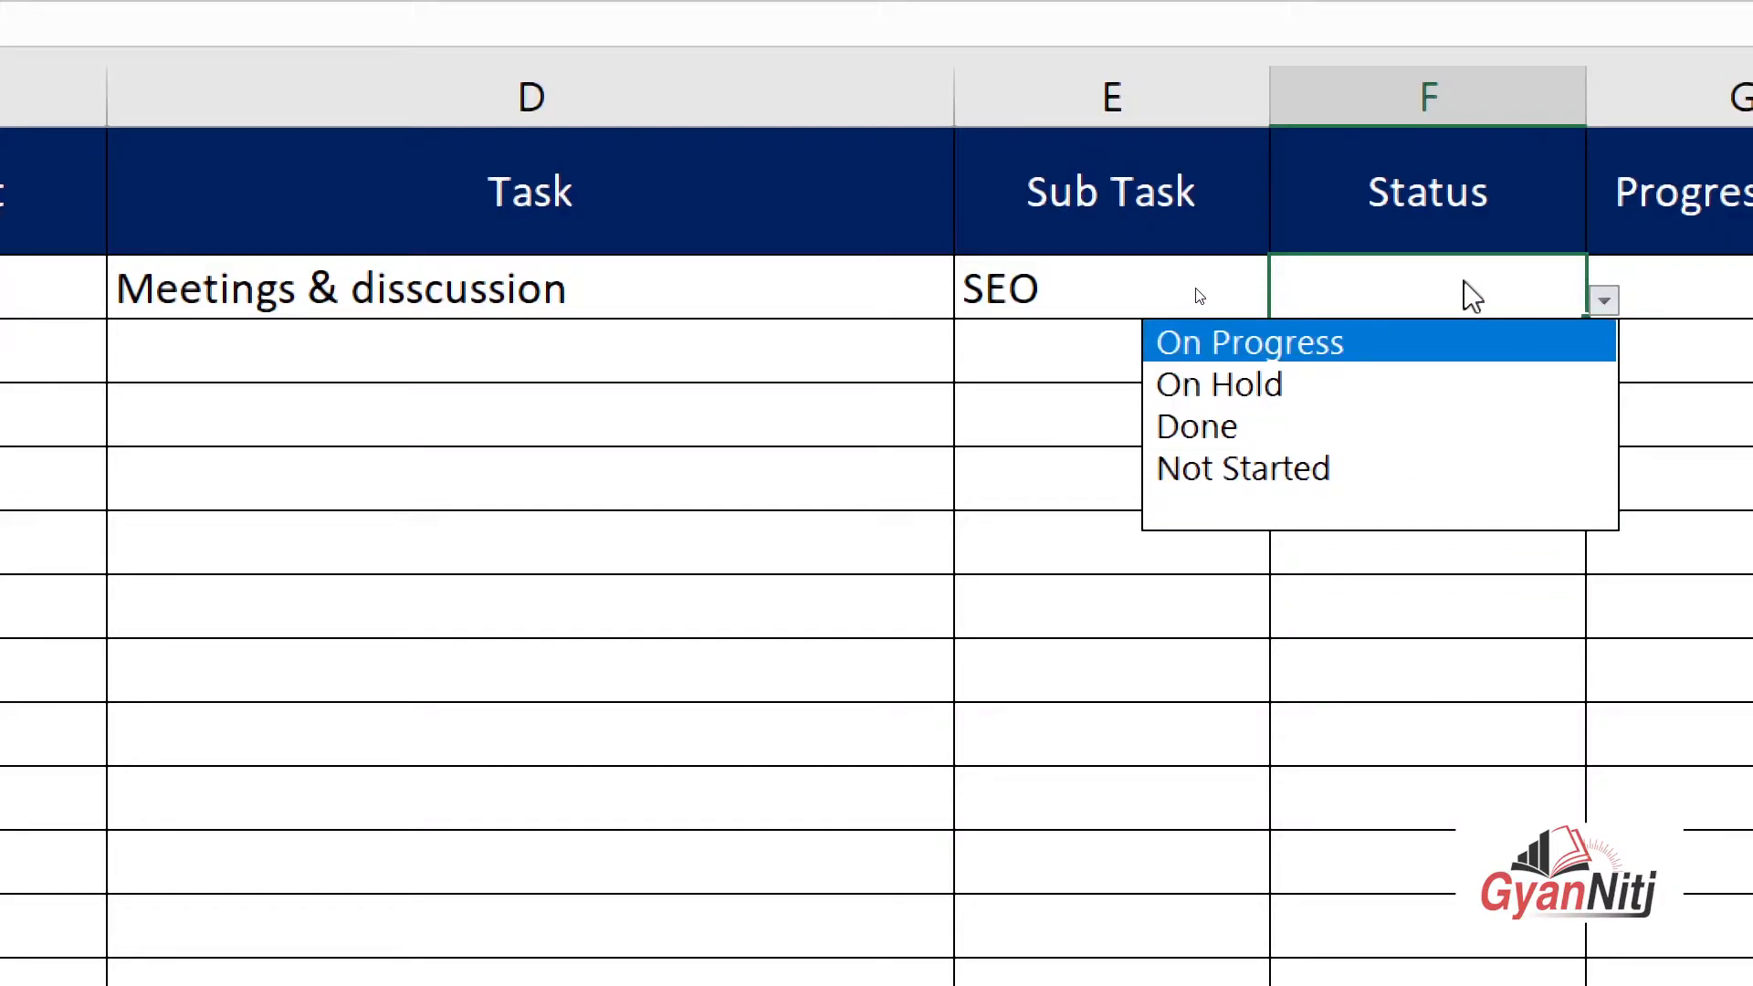
pyautogui.click(1510, 290)
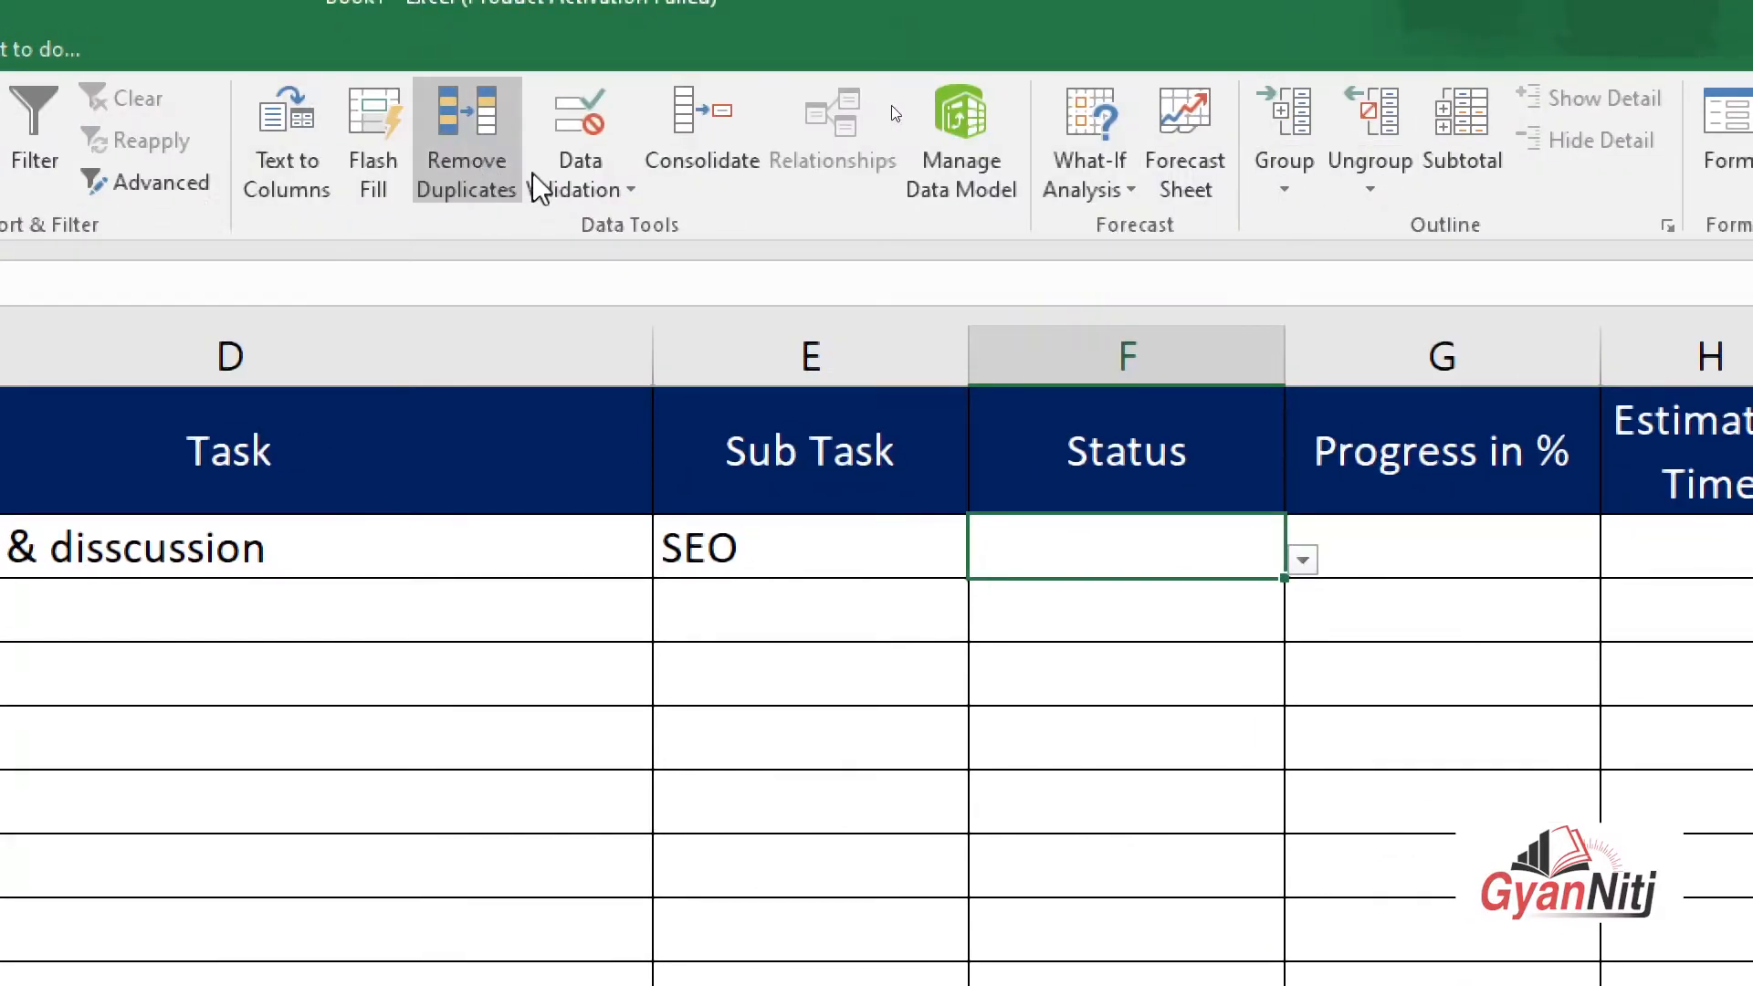
pyautogui.click(611, 188)
pyautogui.click(606, 227)
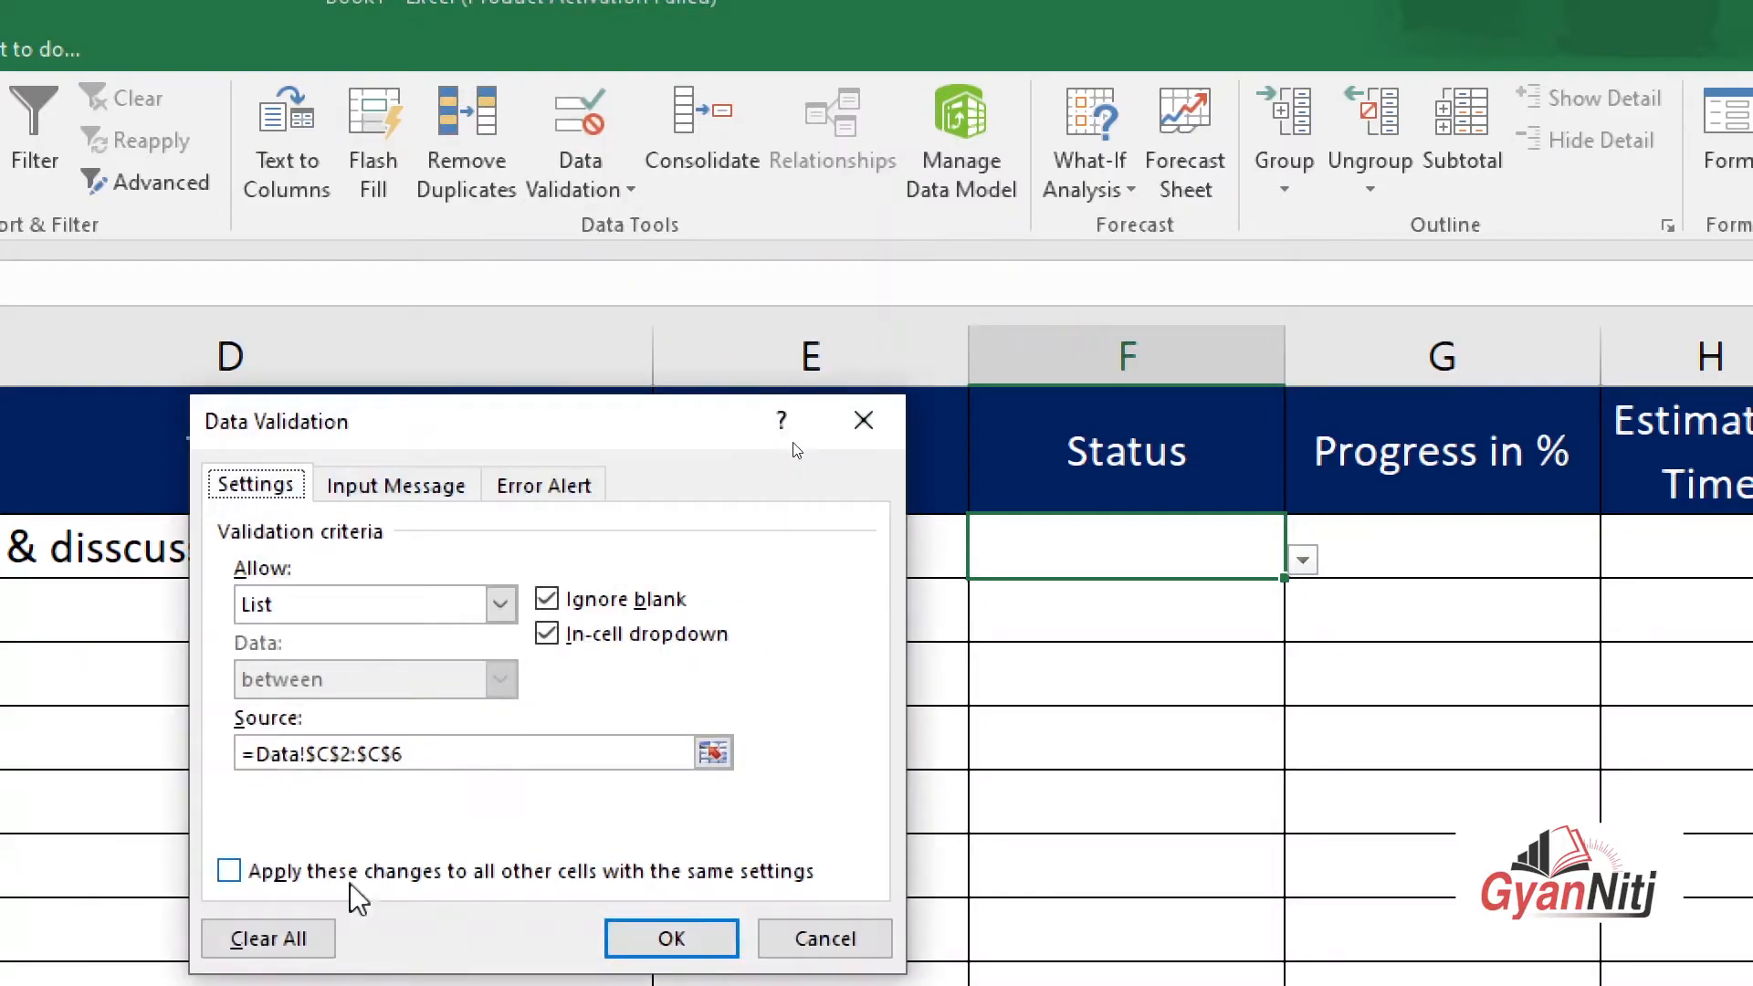
pyautogui.click(713, 753)
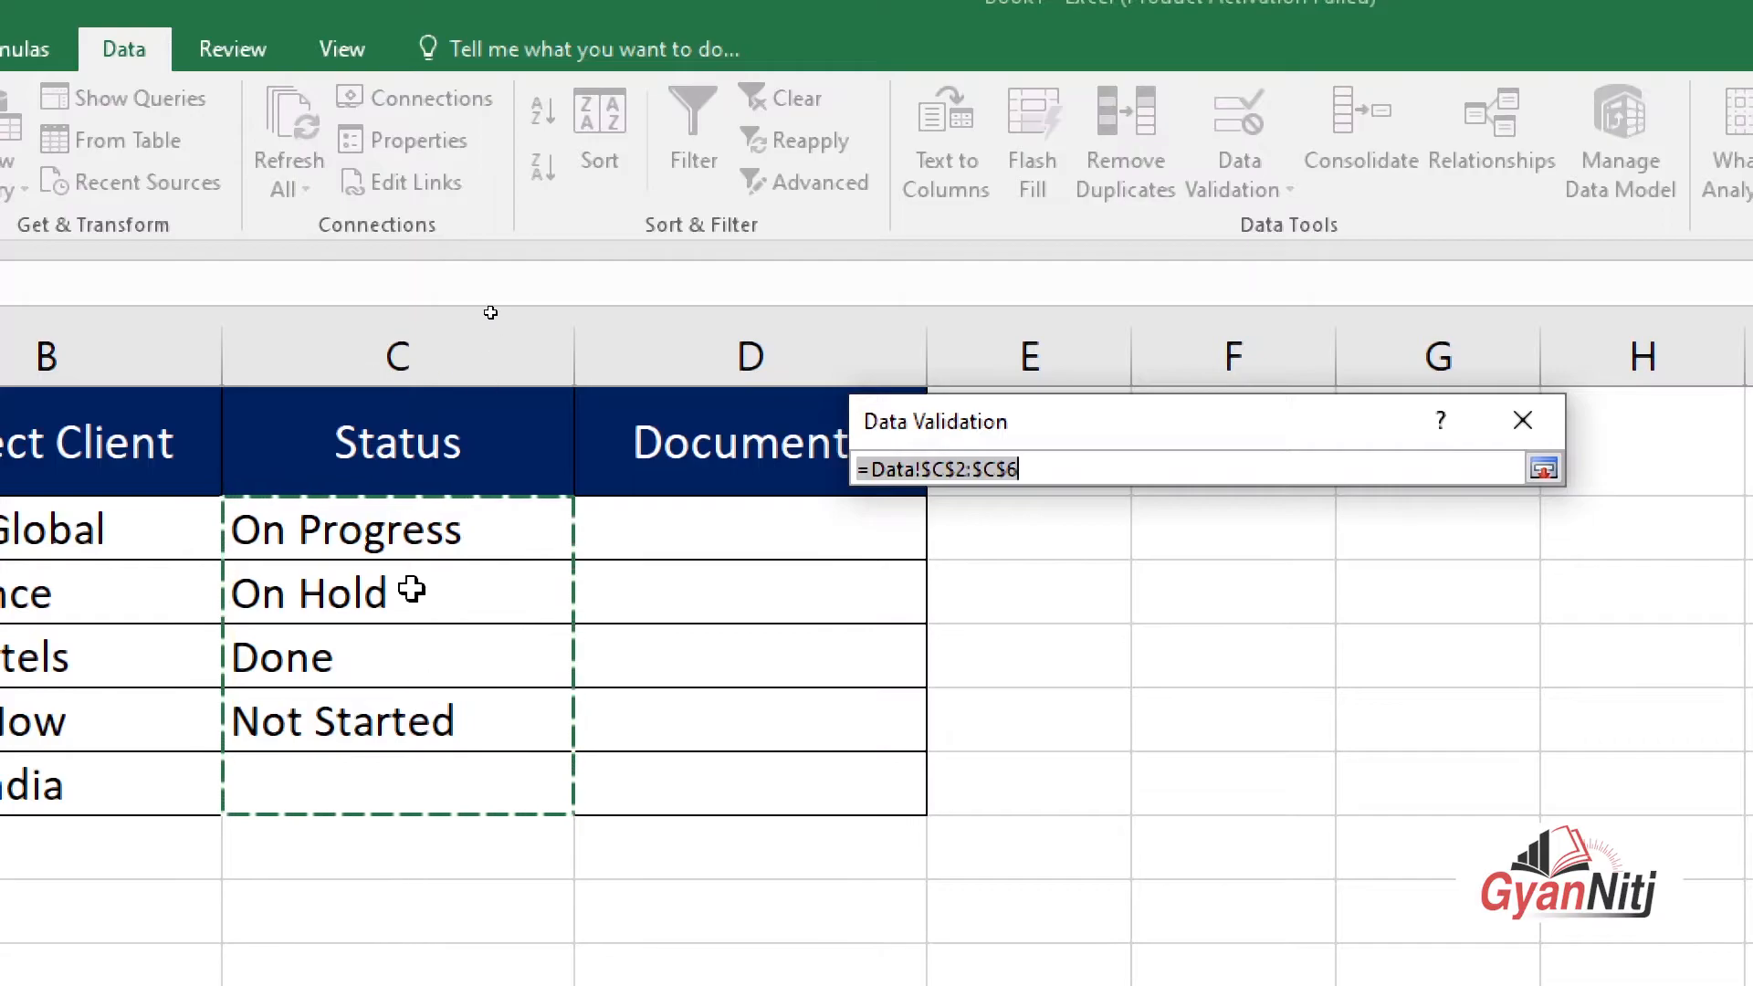
pyautogui.click(406, 512)
pyautogui.moveTo(402, 534); pyautogui.dragTo(395, 724)
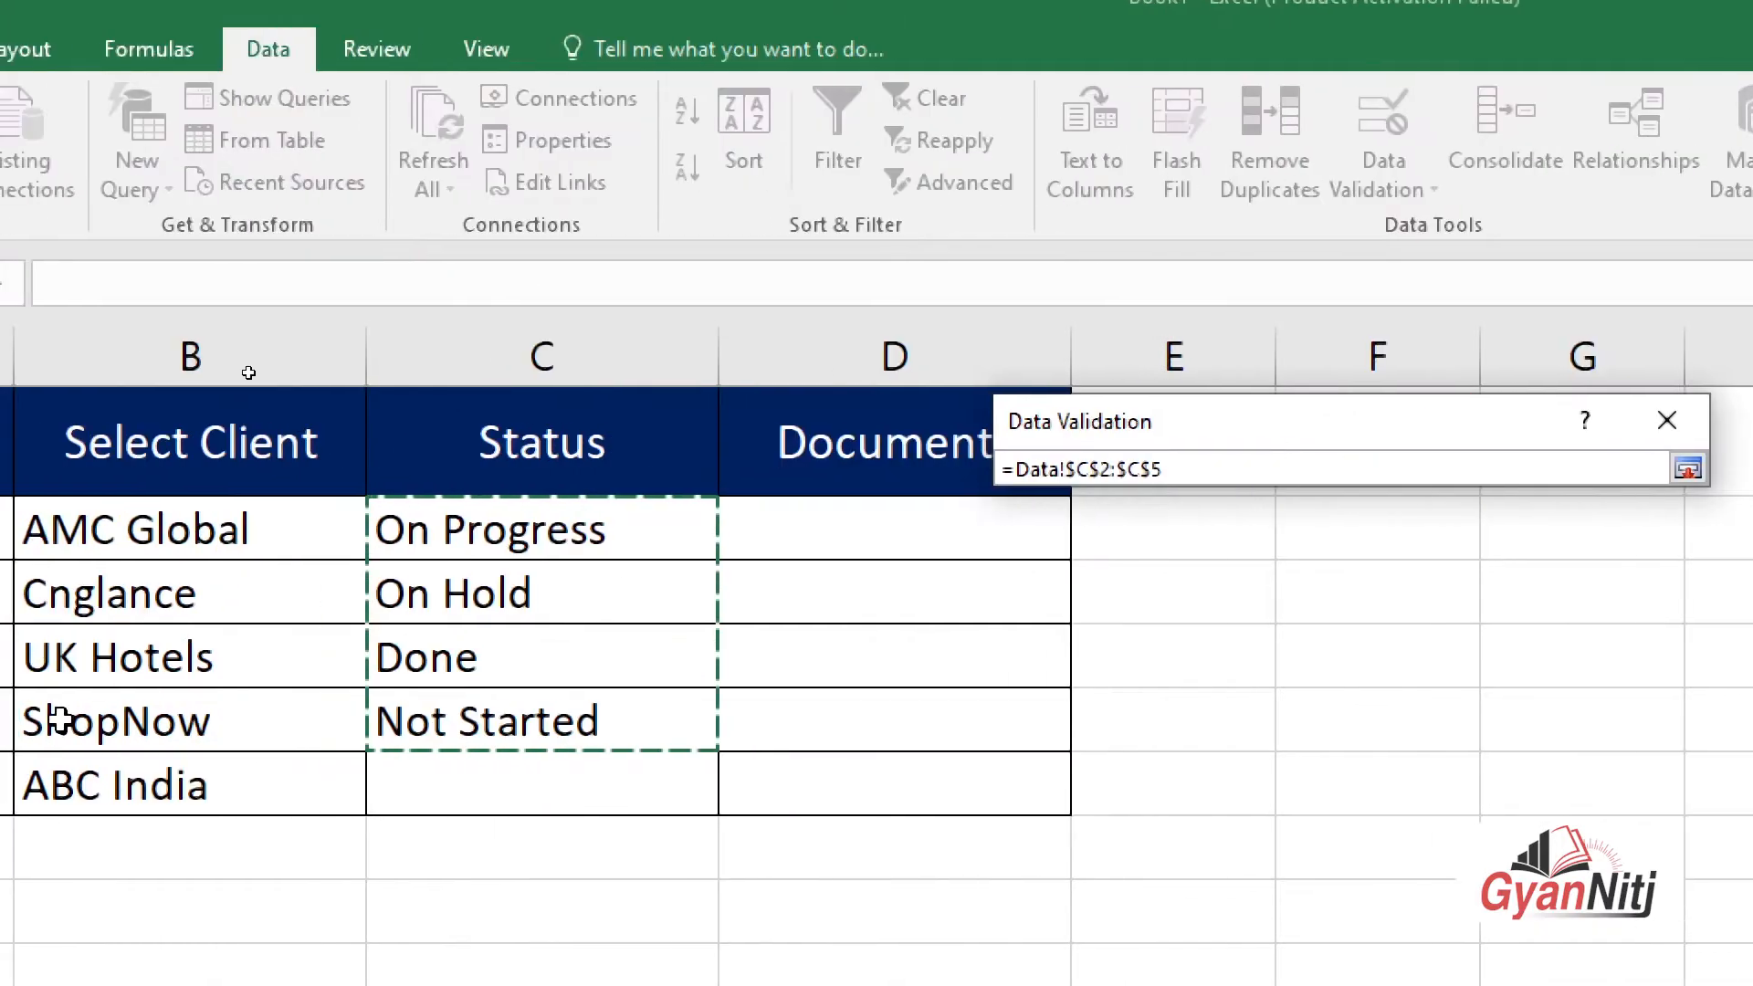
pyautogui.click(1471, 469)
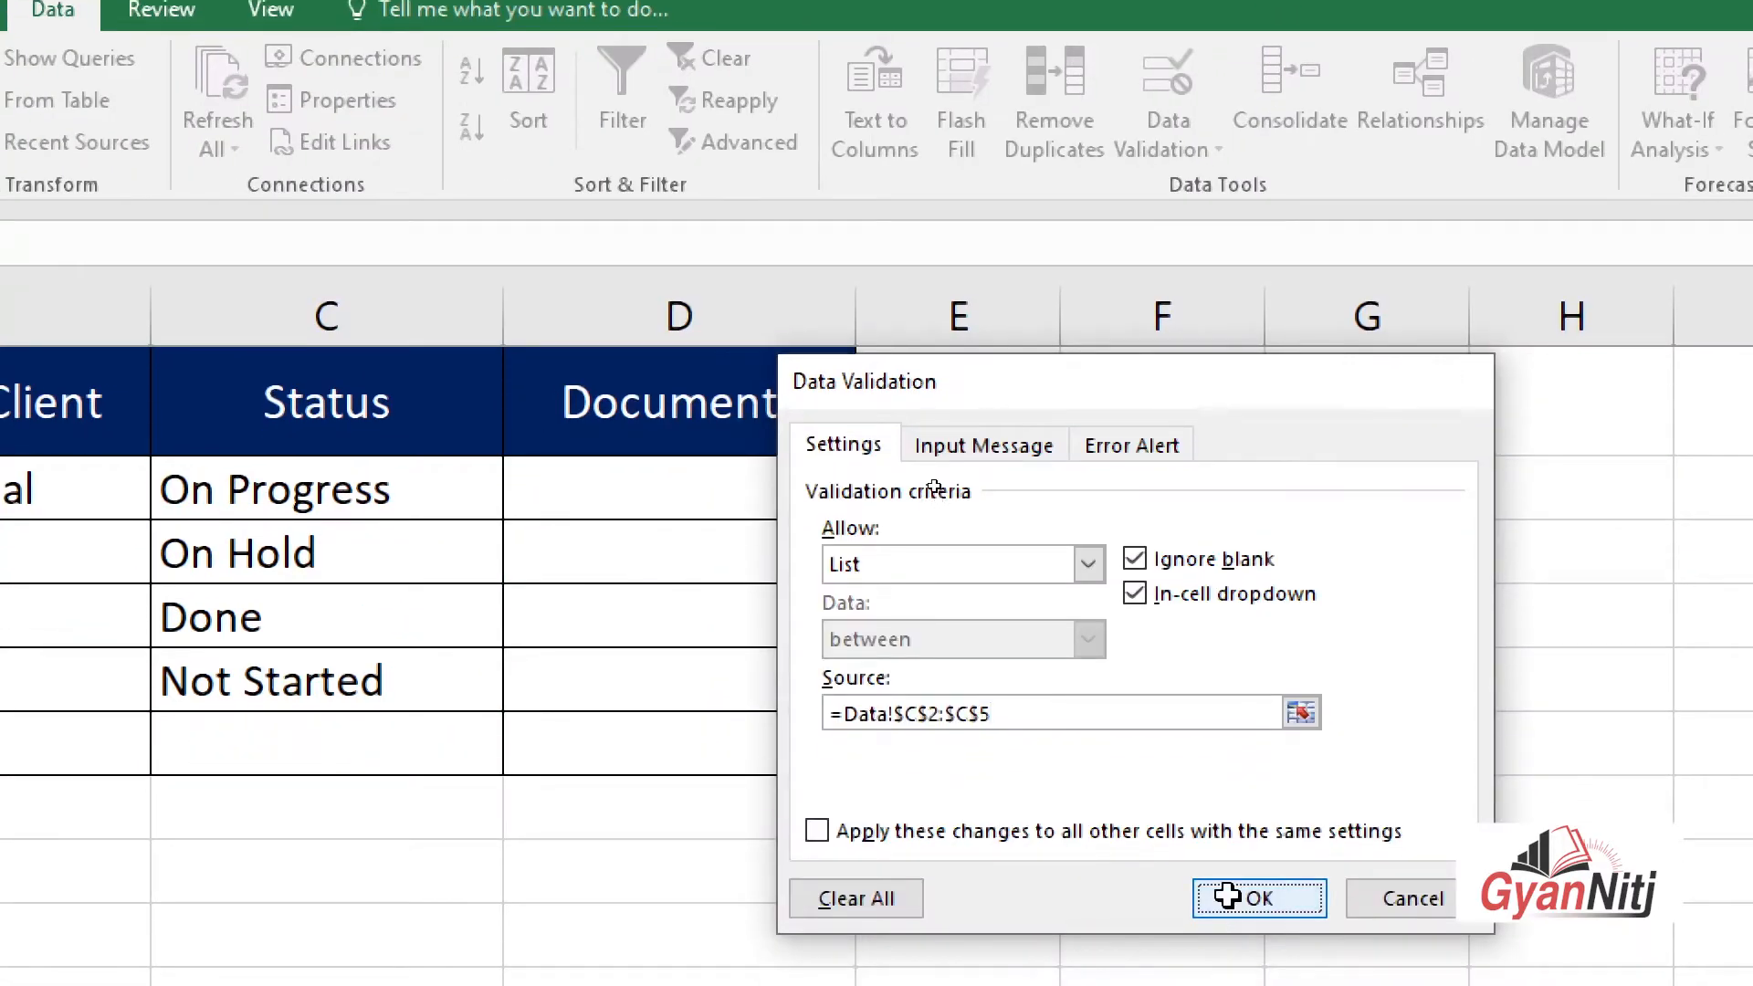
pyautogui.click(1224, 932)
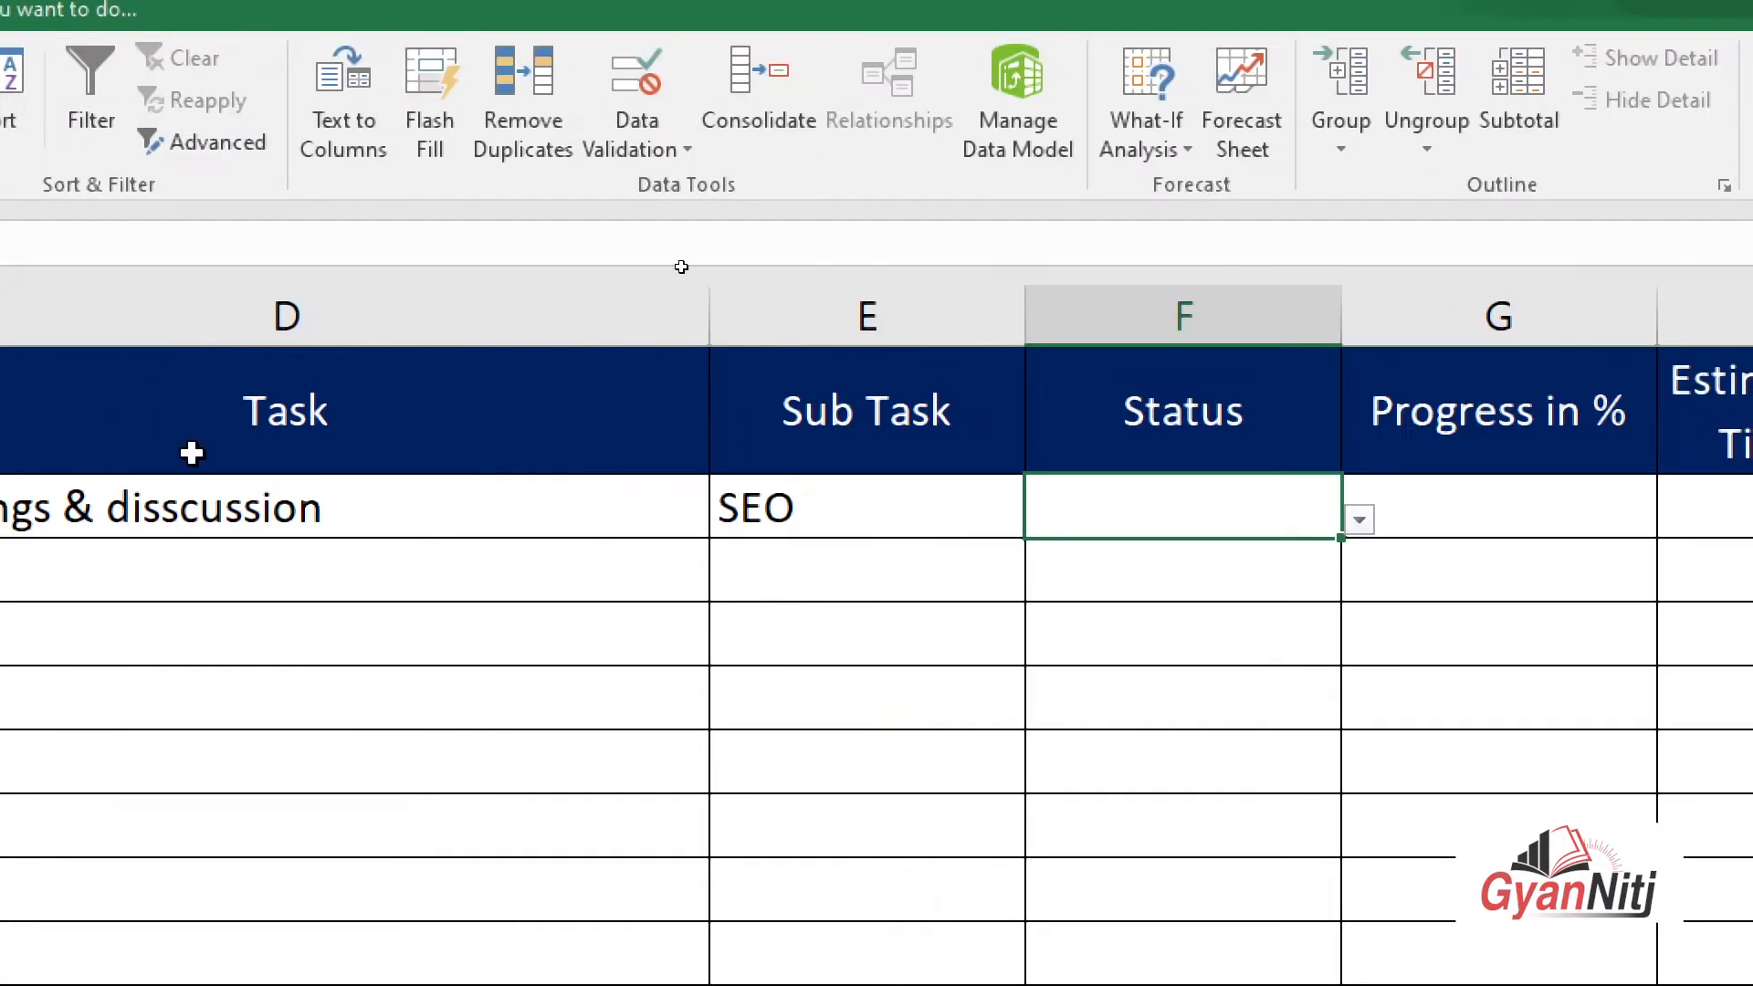
# Choose On Progress from the Status dropdown in F2 and enter 50 in Progress in % cell G2
pyautogui.click(1360, 519)
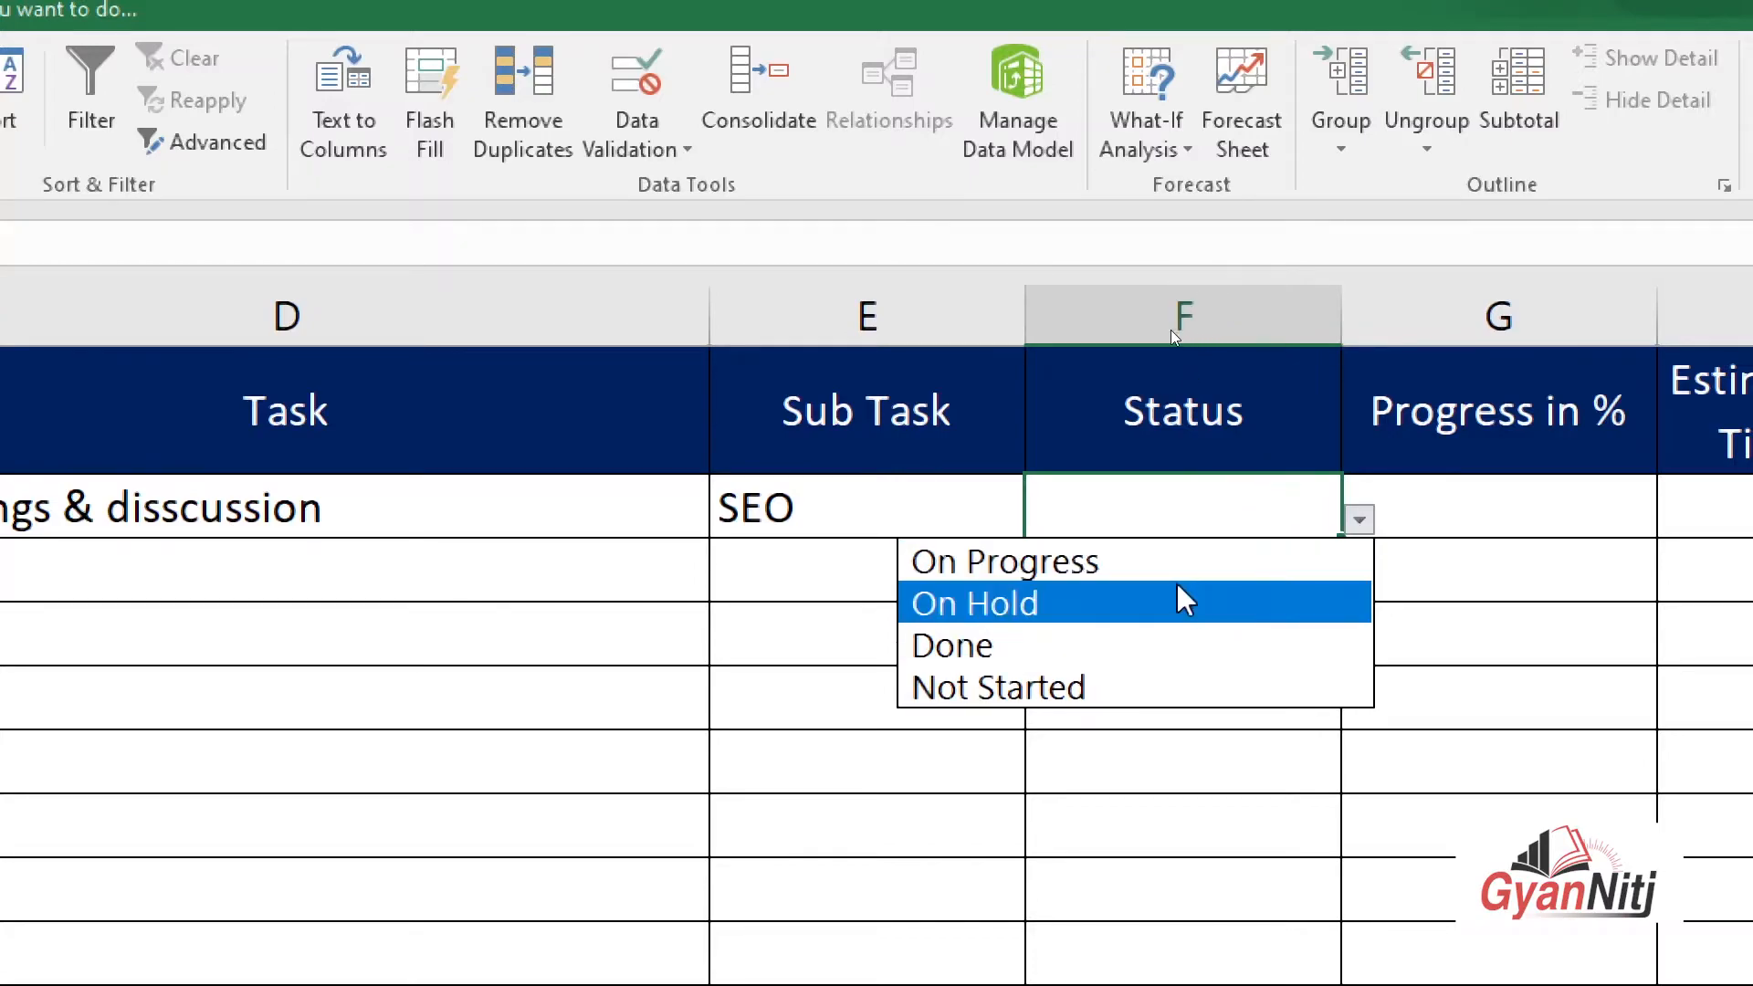
pyautogui.click(1124, 566)
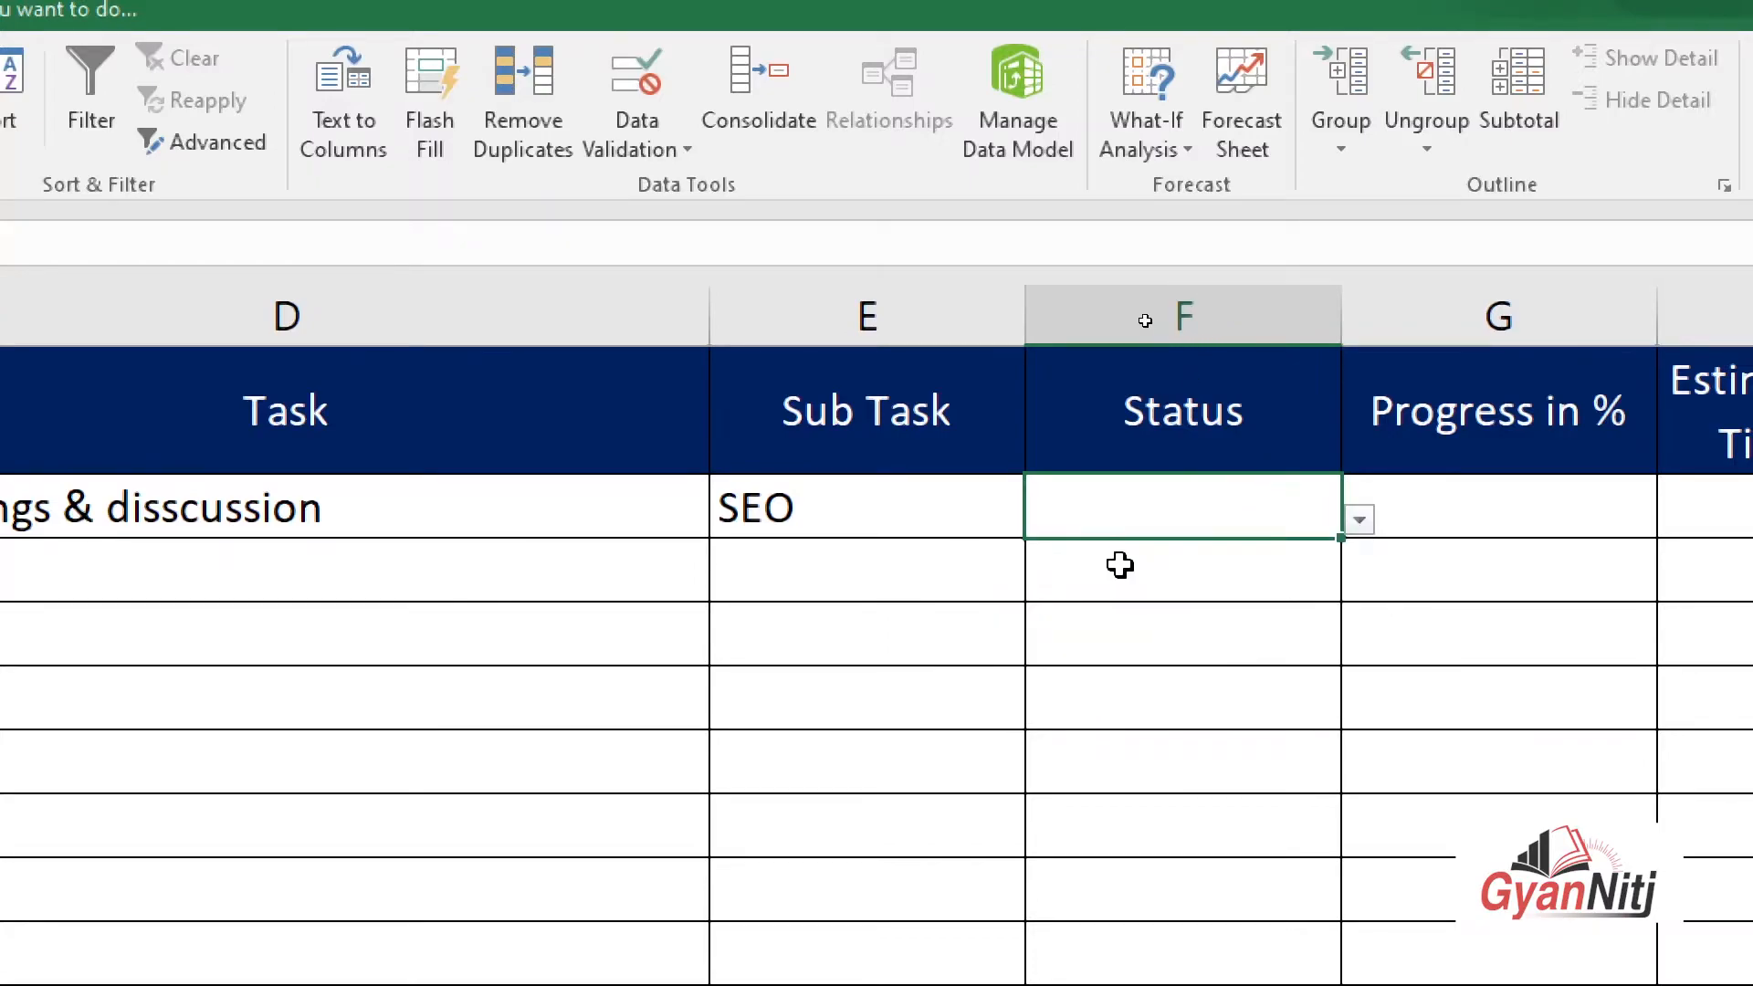
pyautogui.click(1470, 511)
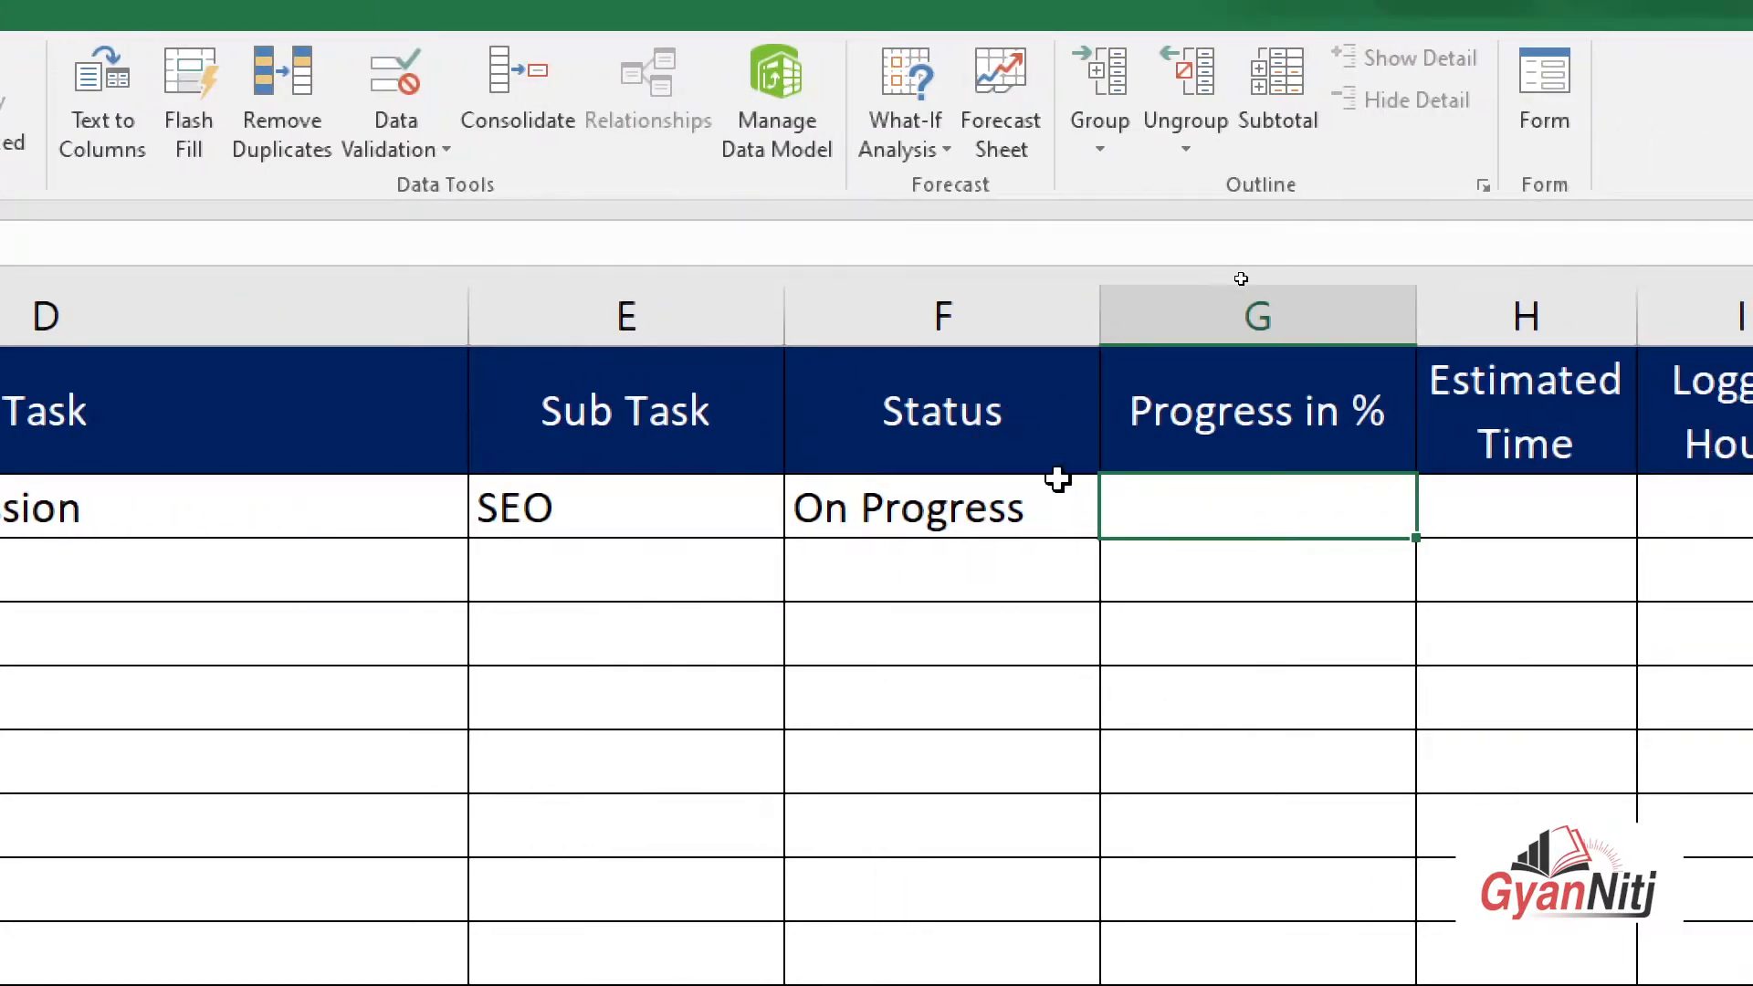
pyautogui.write('50')
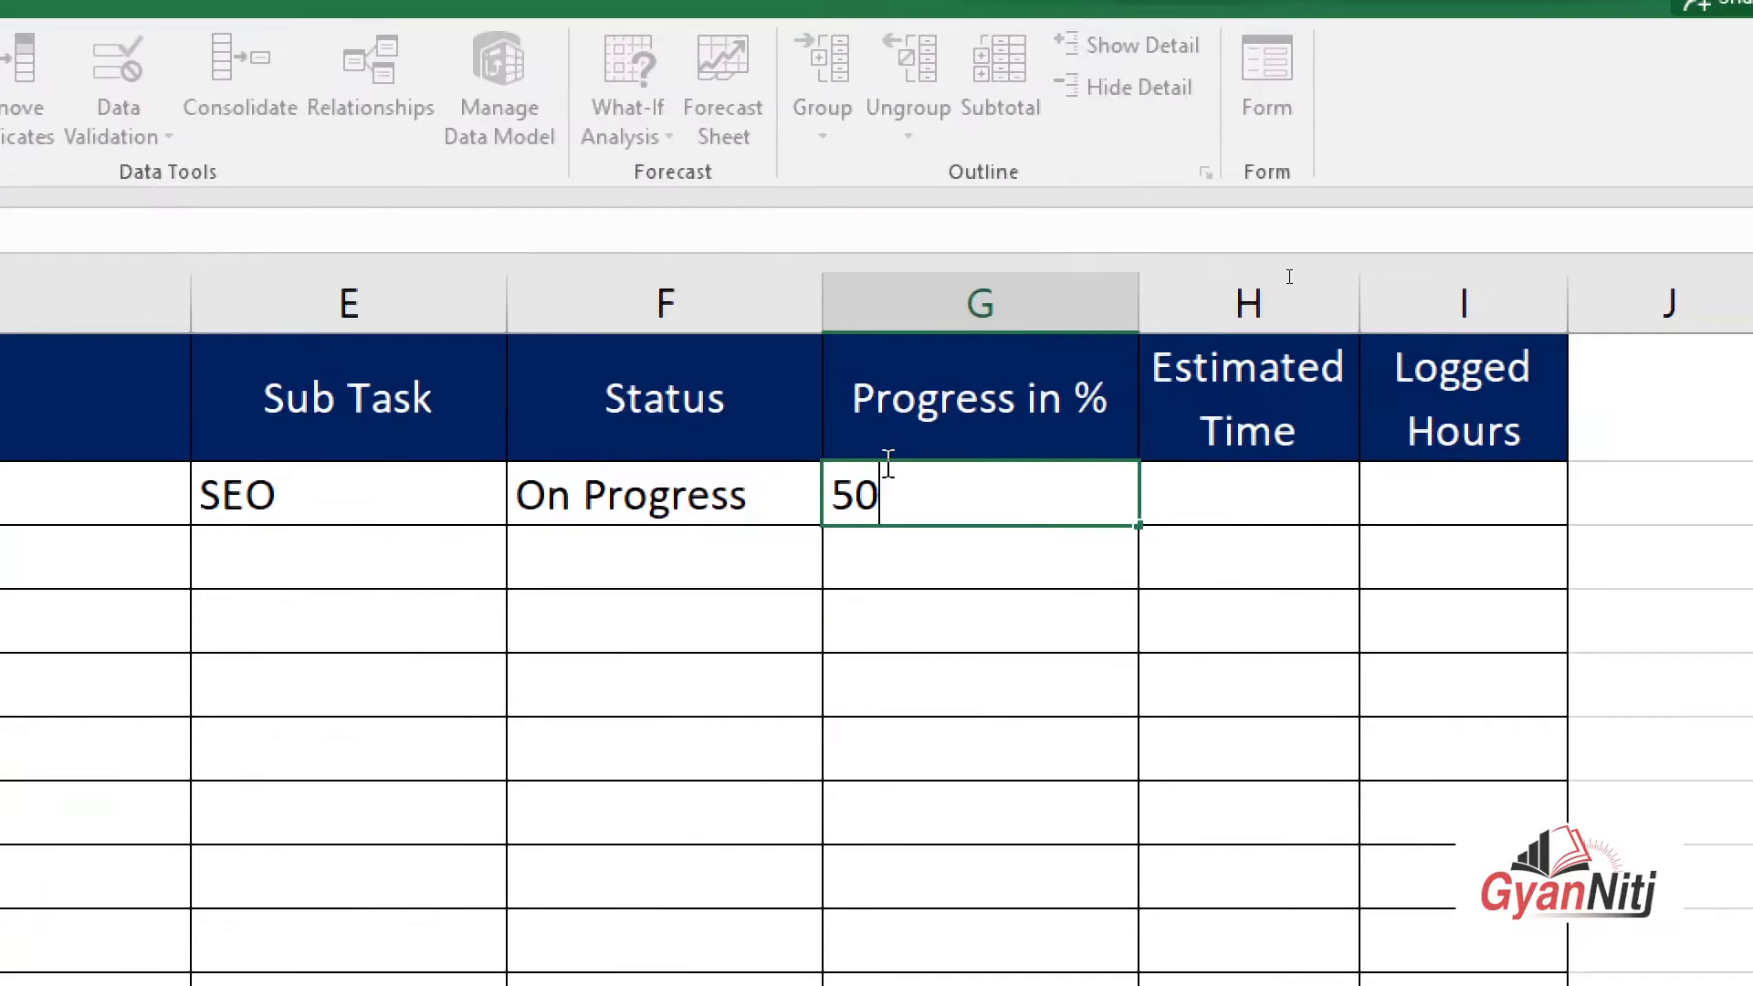
pyautogui.hotkey('ctrl', 'Return')
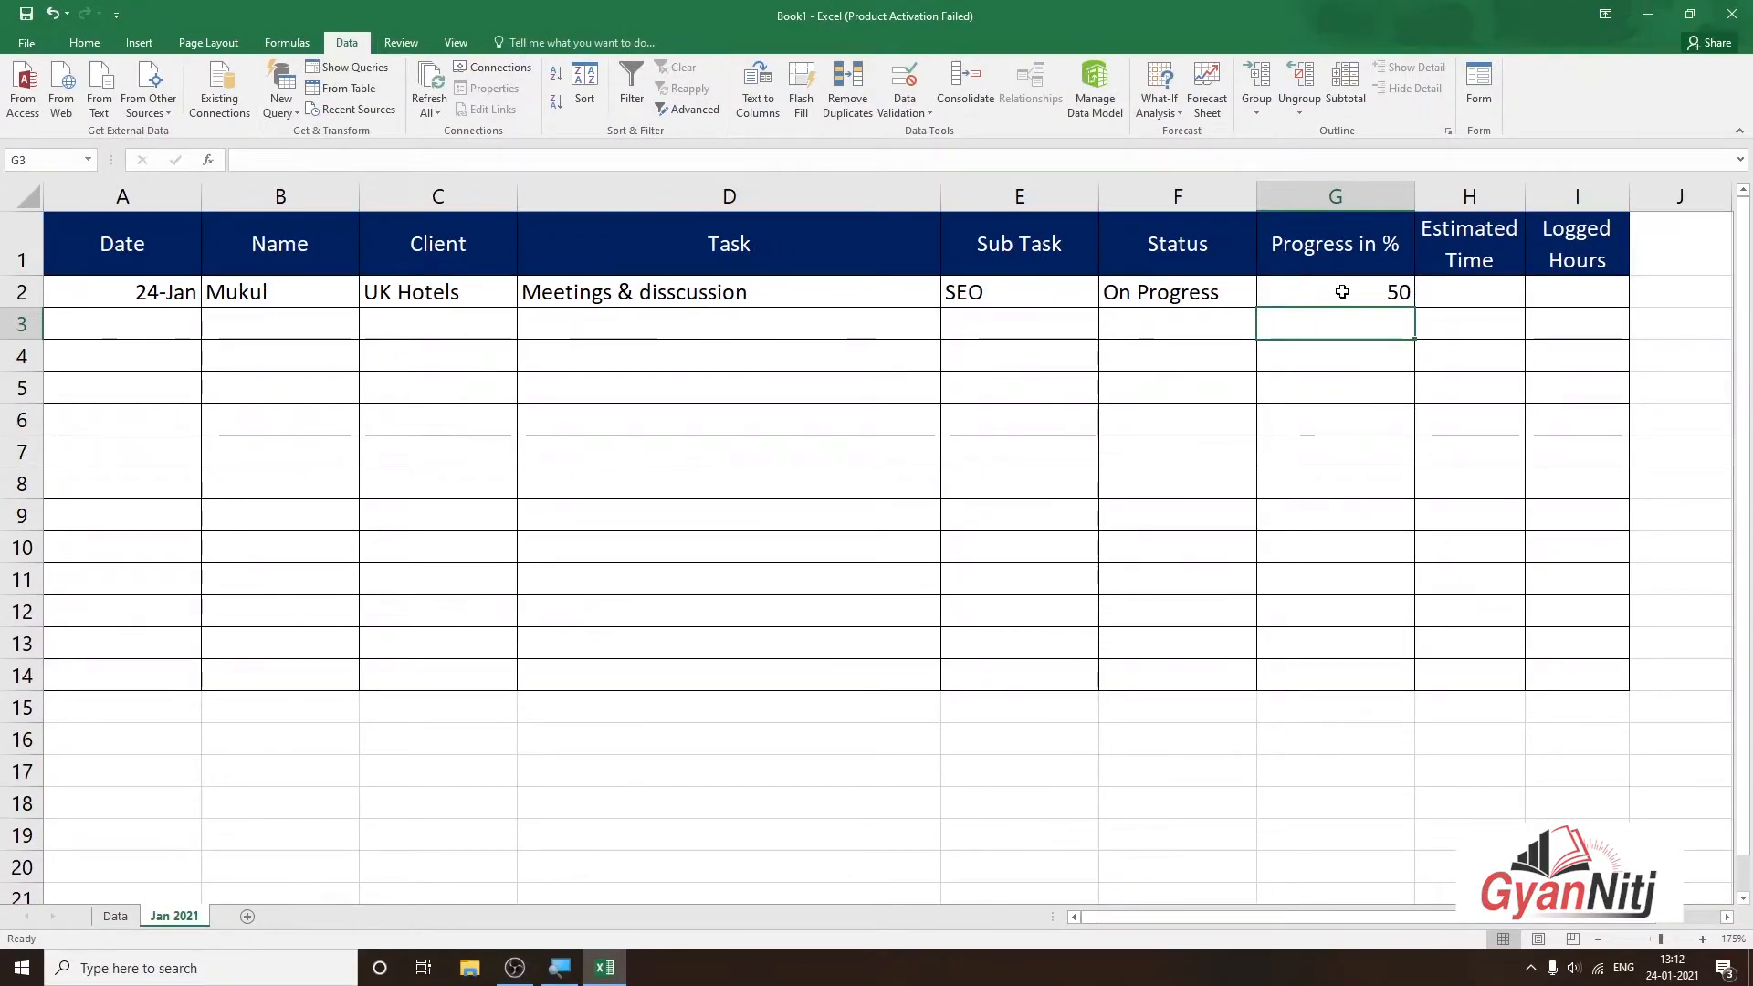
# Format Progress in % cell G2 as a percentage and re-enter its value as 50%
pyautogui.click(1341, 292)
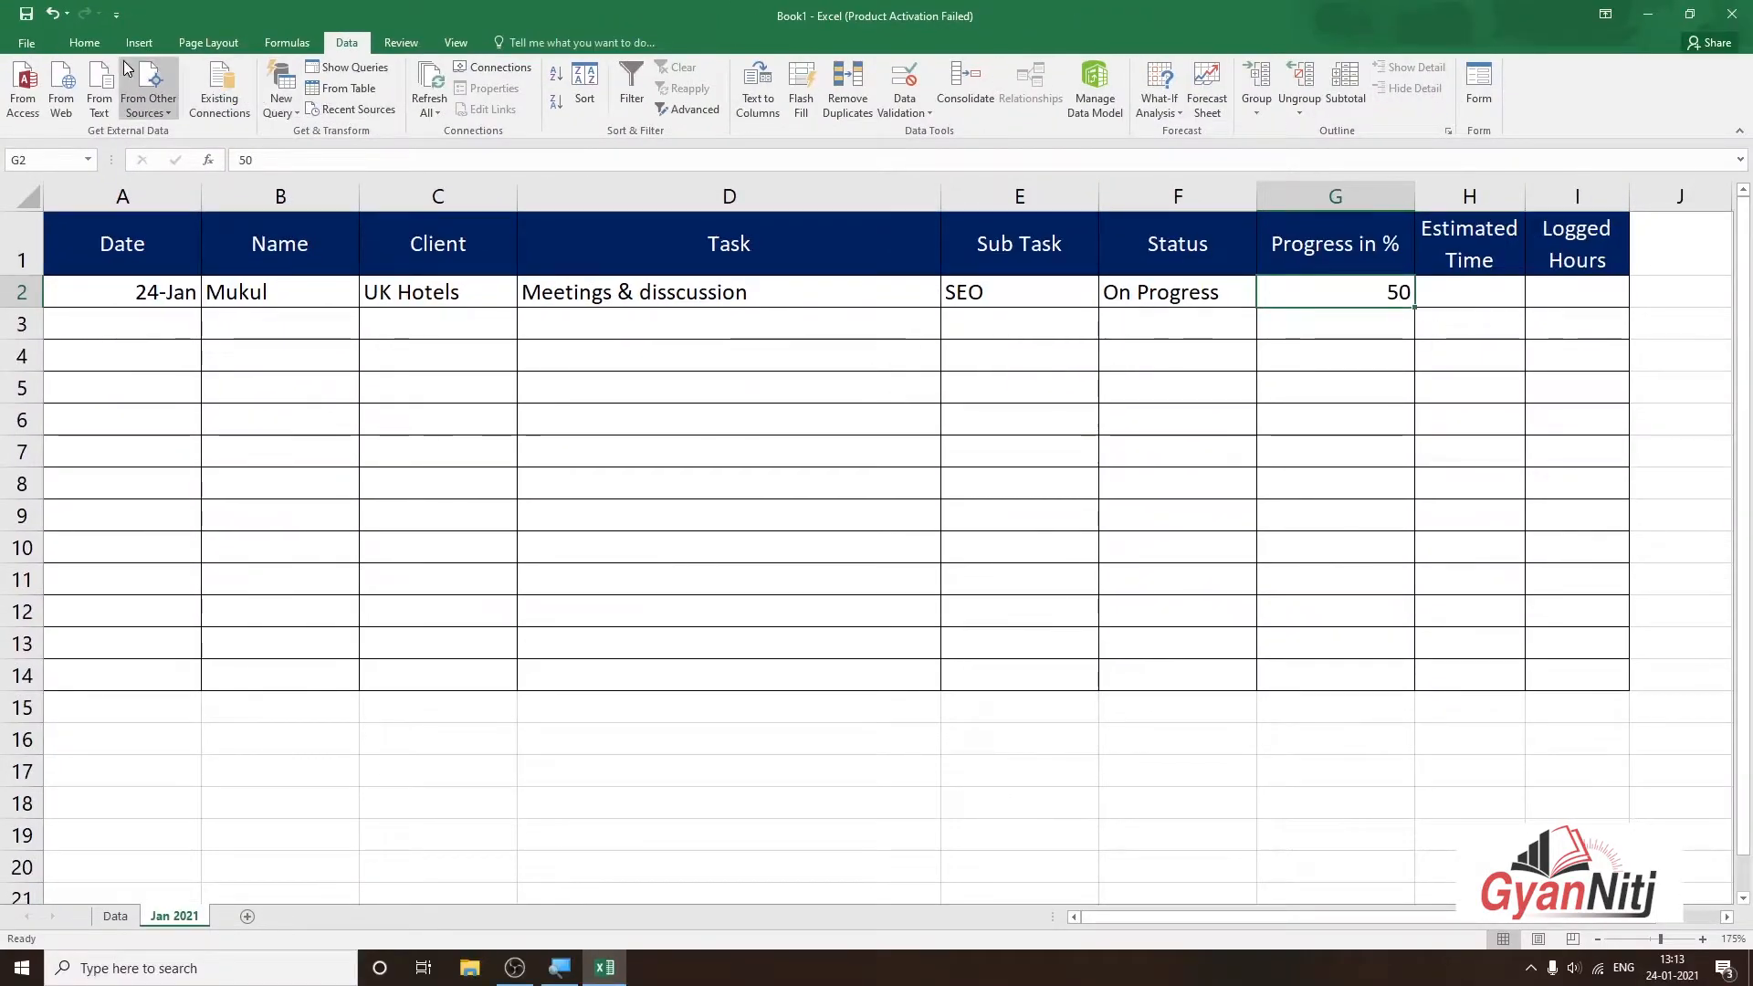
pyautogui.click(106, 42)
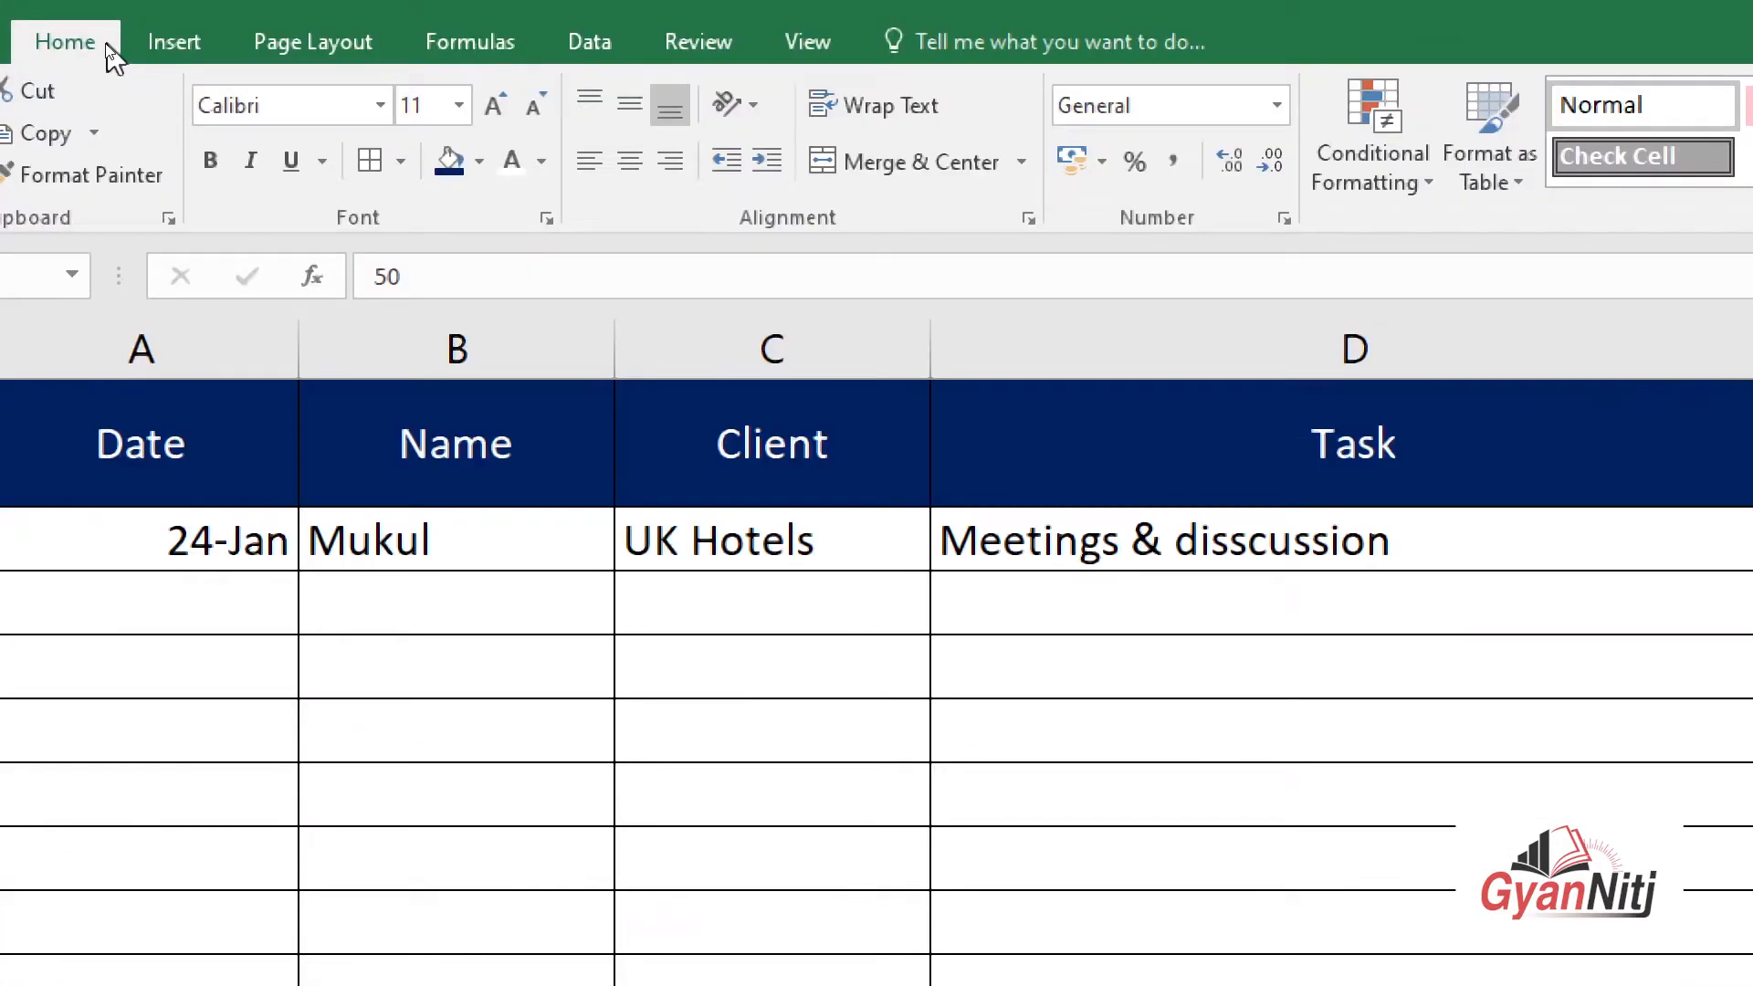
pyautogui.click(1132, 157)
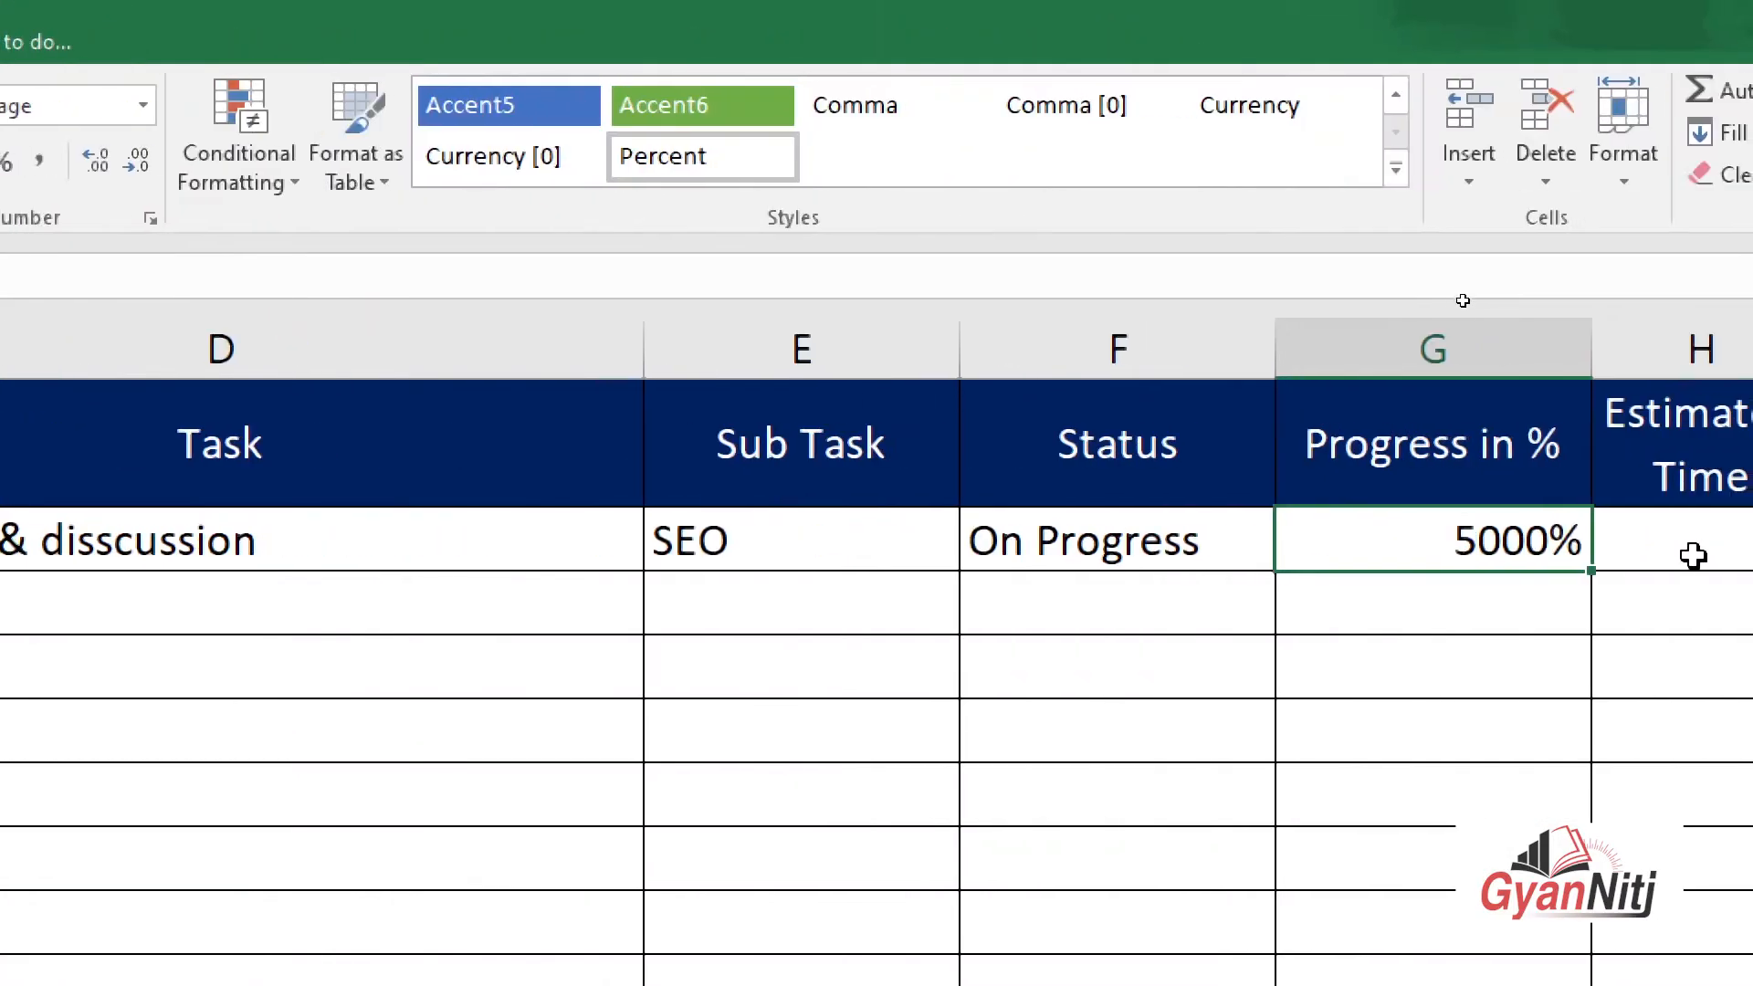
pyautogui.click(1401, 648)
pyautogui.click(1495, 552)
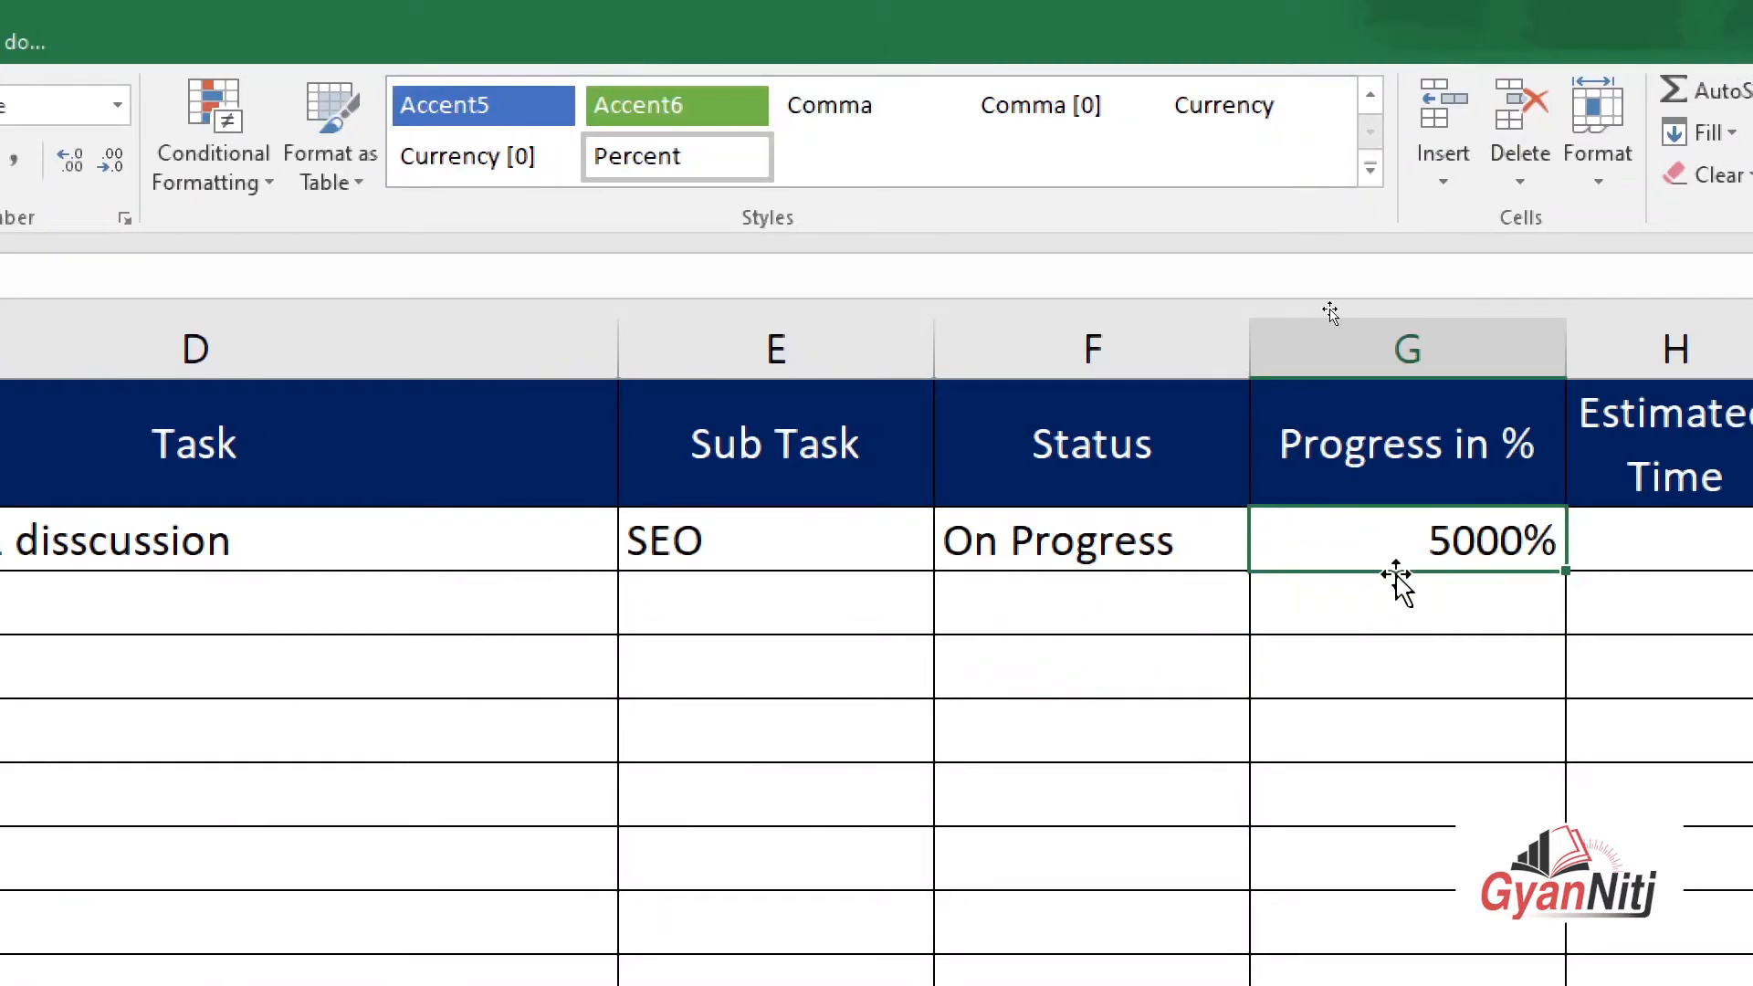
pyautogui.write('50')
pyautogui.press('Return')
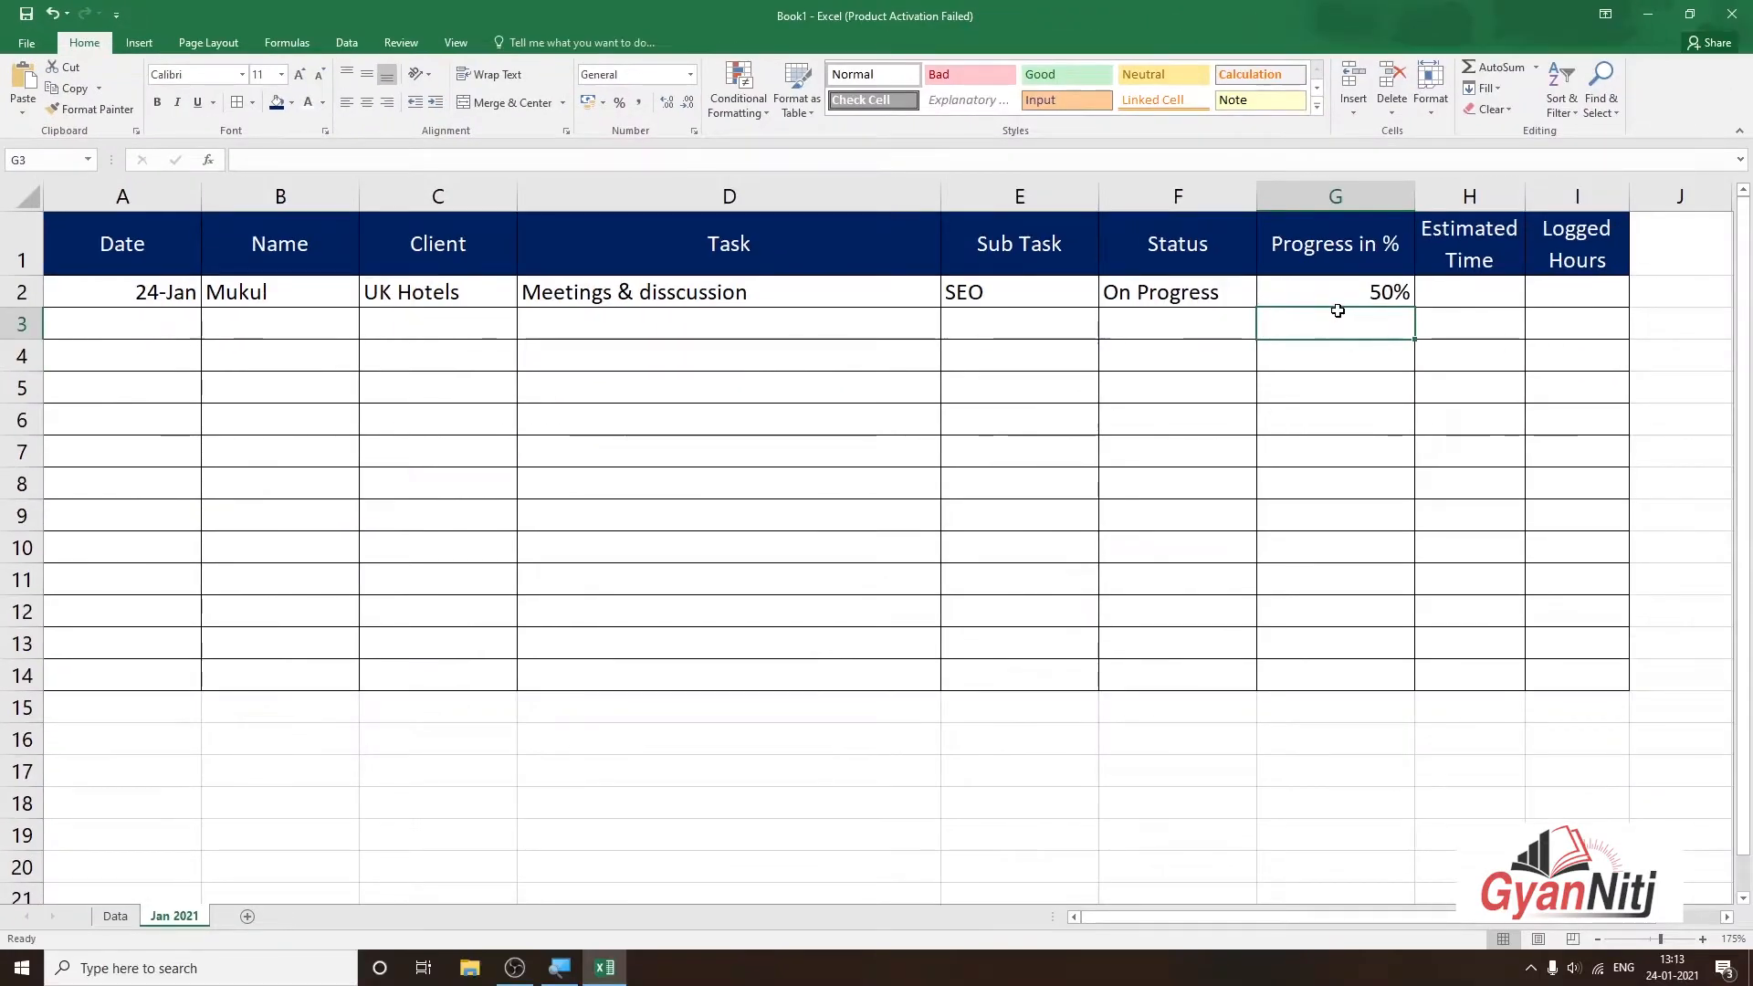
pyautogui.keyDown('ctrl'); pyautogui.scroll(5, 1337, 311); pyautogui.keyUp('ctrl')
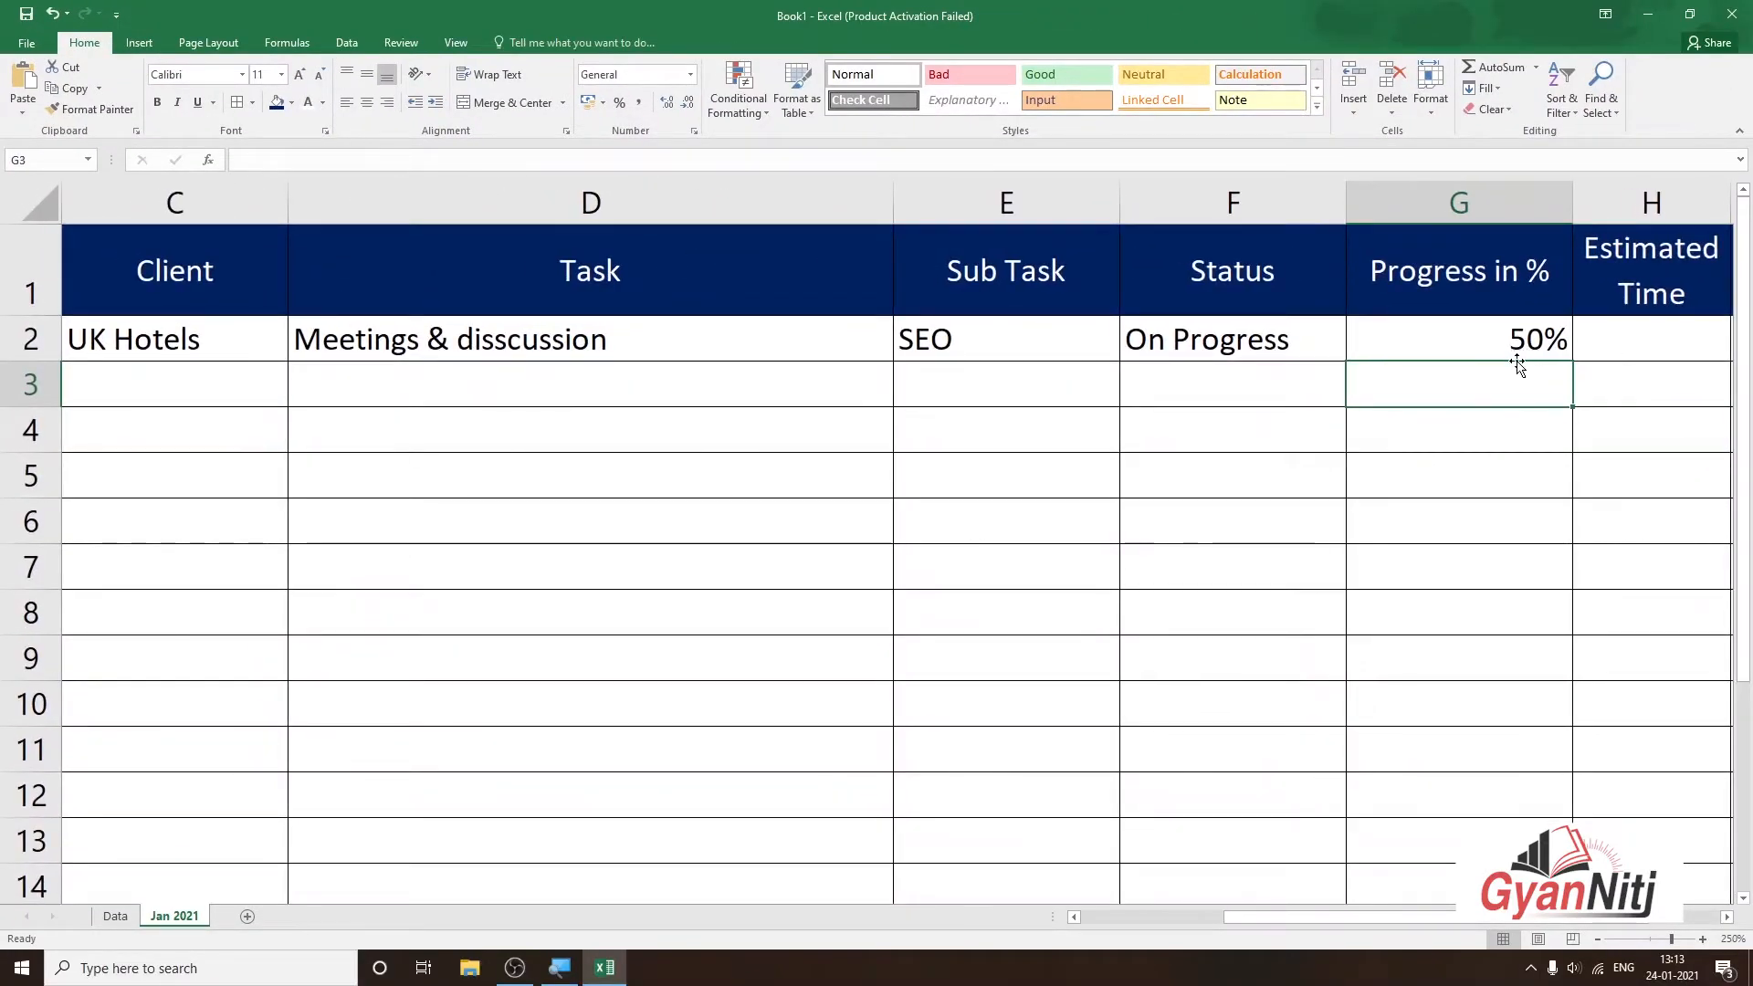
# Set Progress in % cell G2 to 100% and enter 4 in Estimated Time cell H2
pyautogui.click(1511, 345)
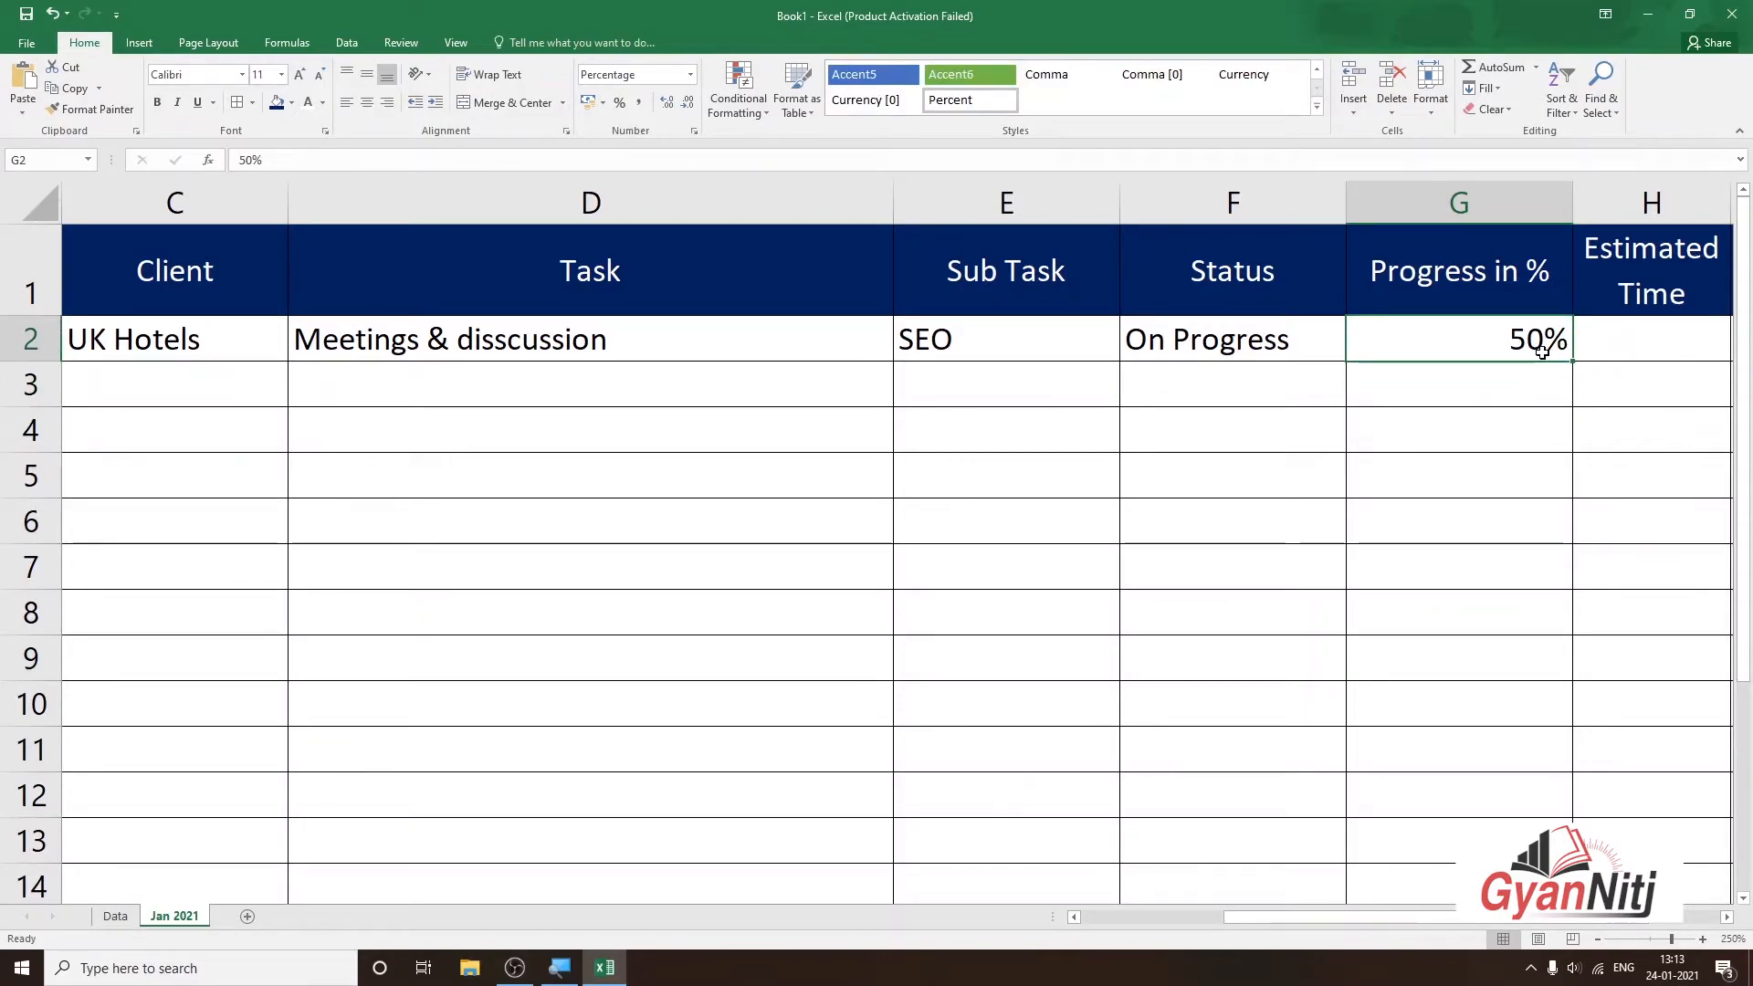
pyautogui.write('100')
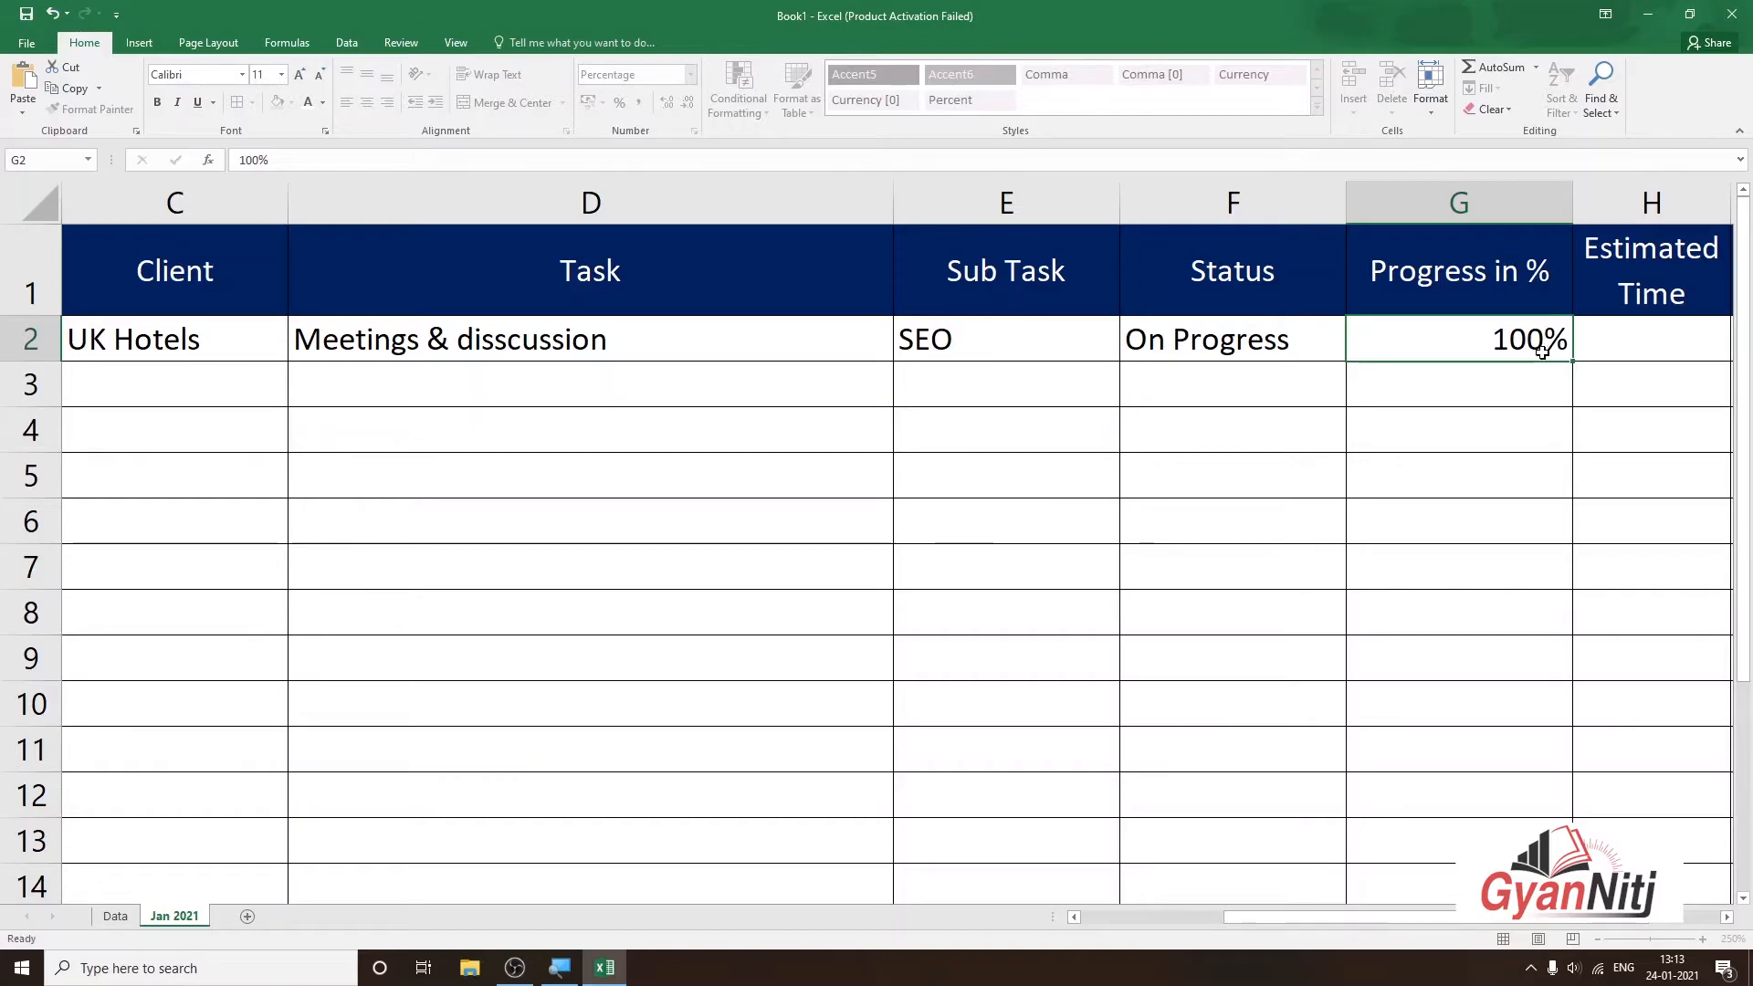
pyautogui.press('Return')
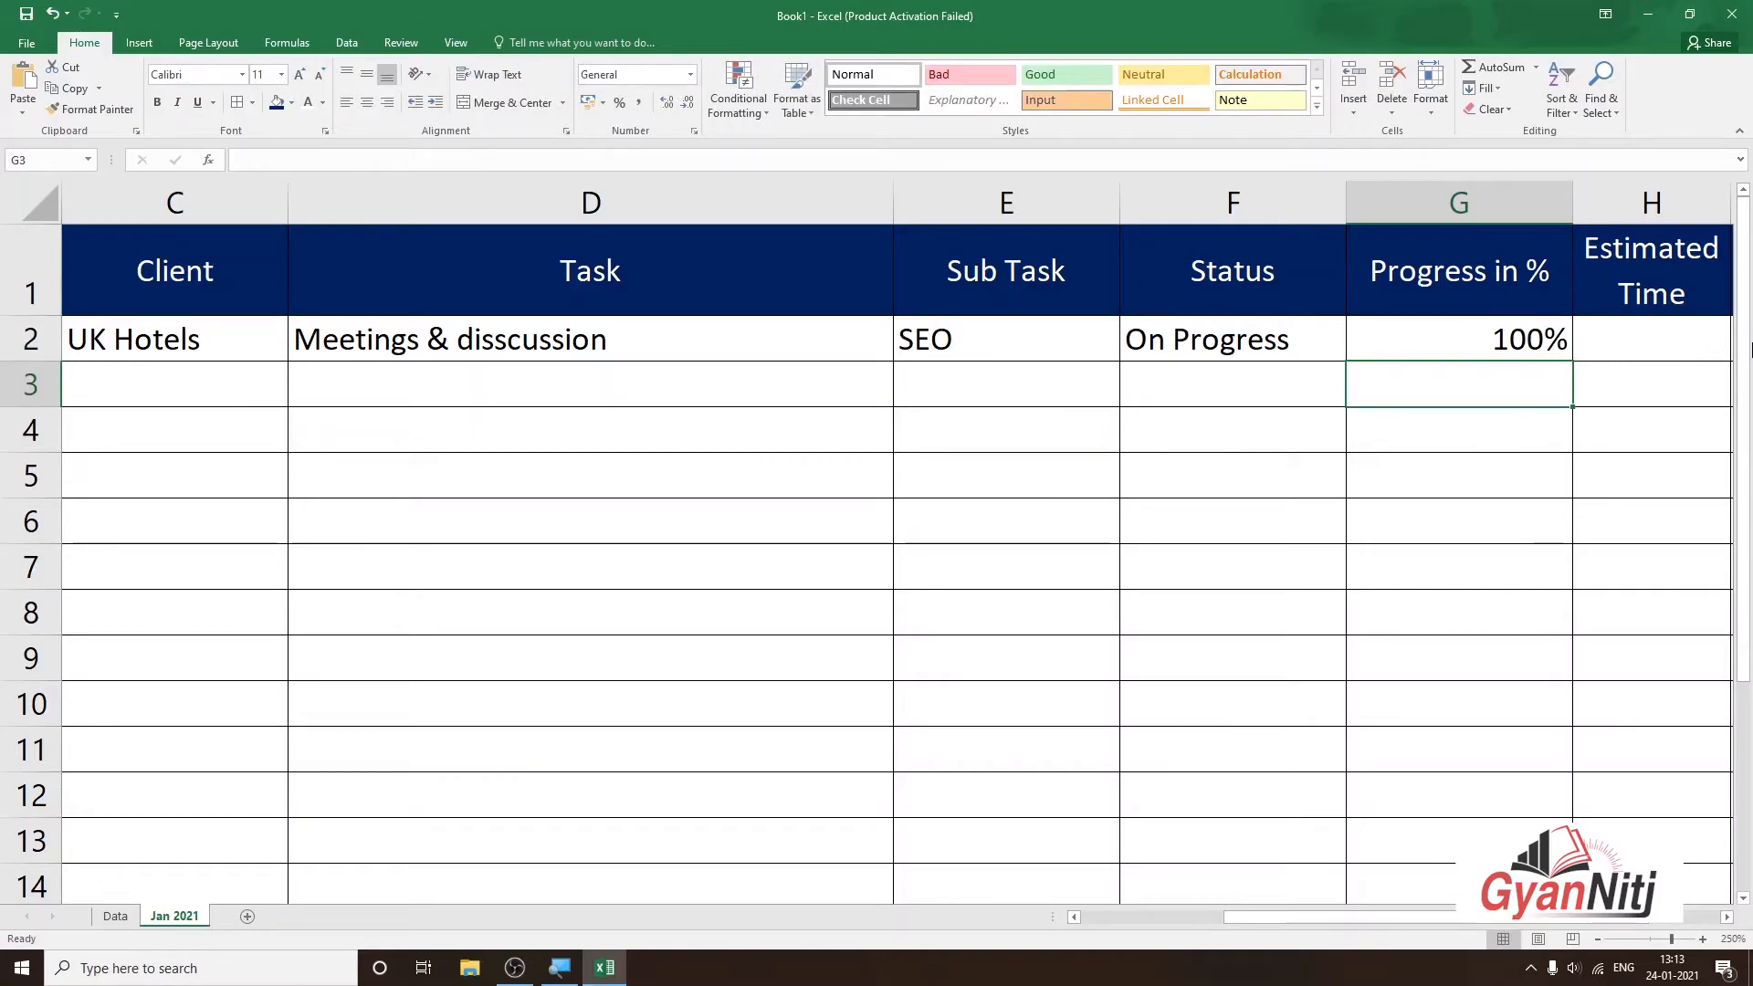
pyautogui.scroll(-3, 1639, 362)
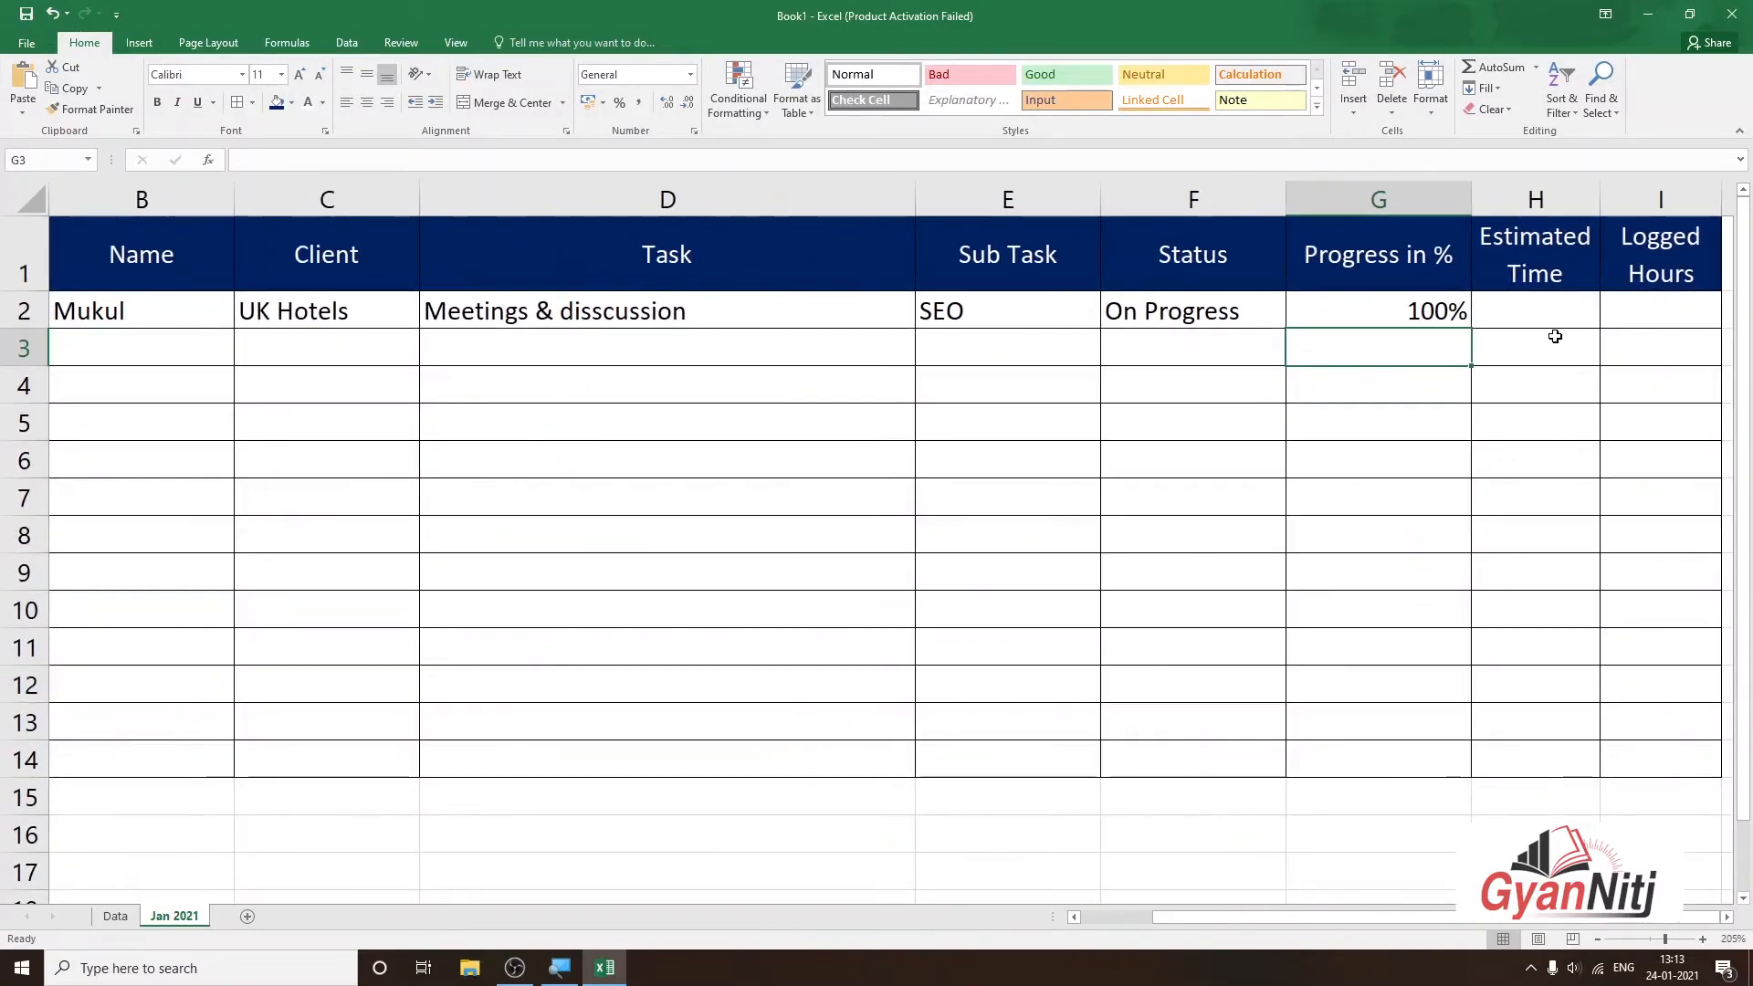
pyautogui.click(1558, 322)
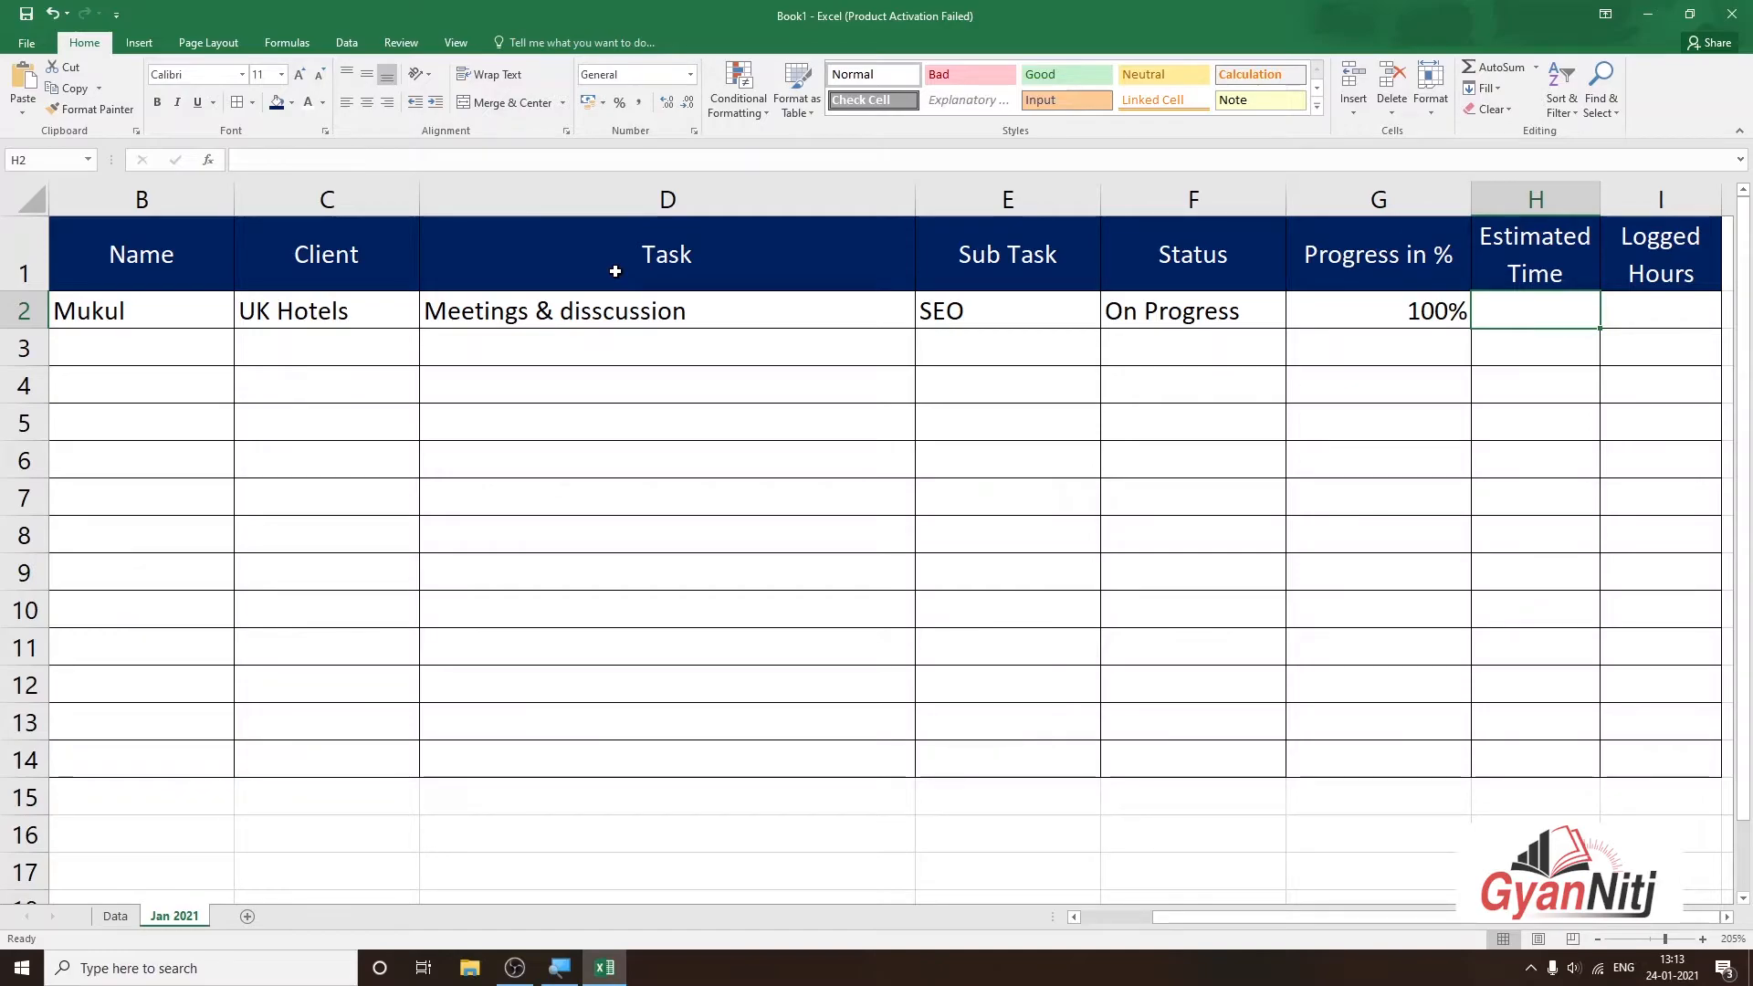
pyautogui.write('4')
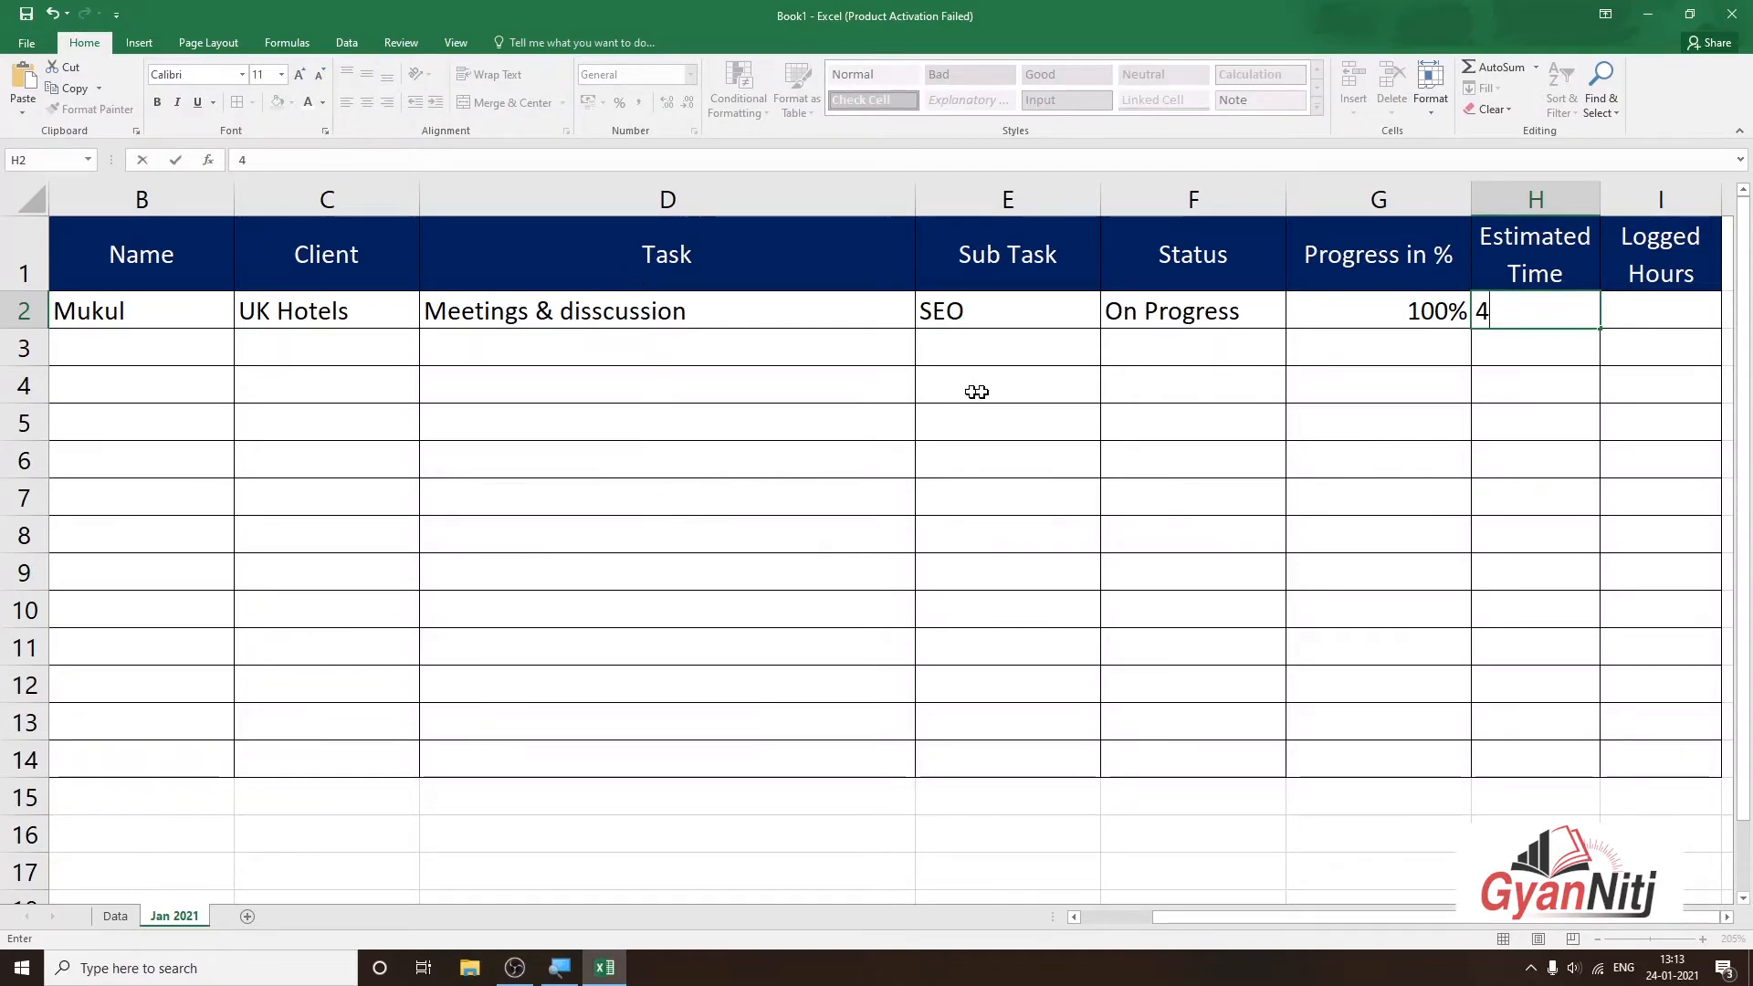
pyautogui.click(1520, 420)
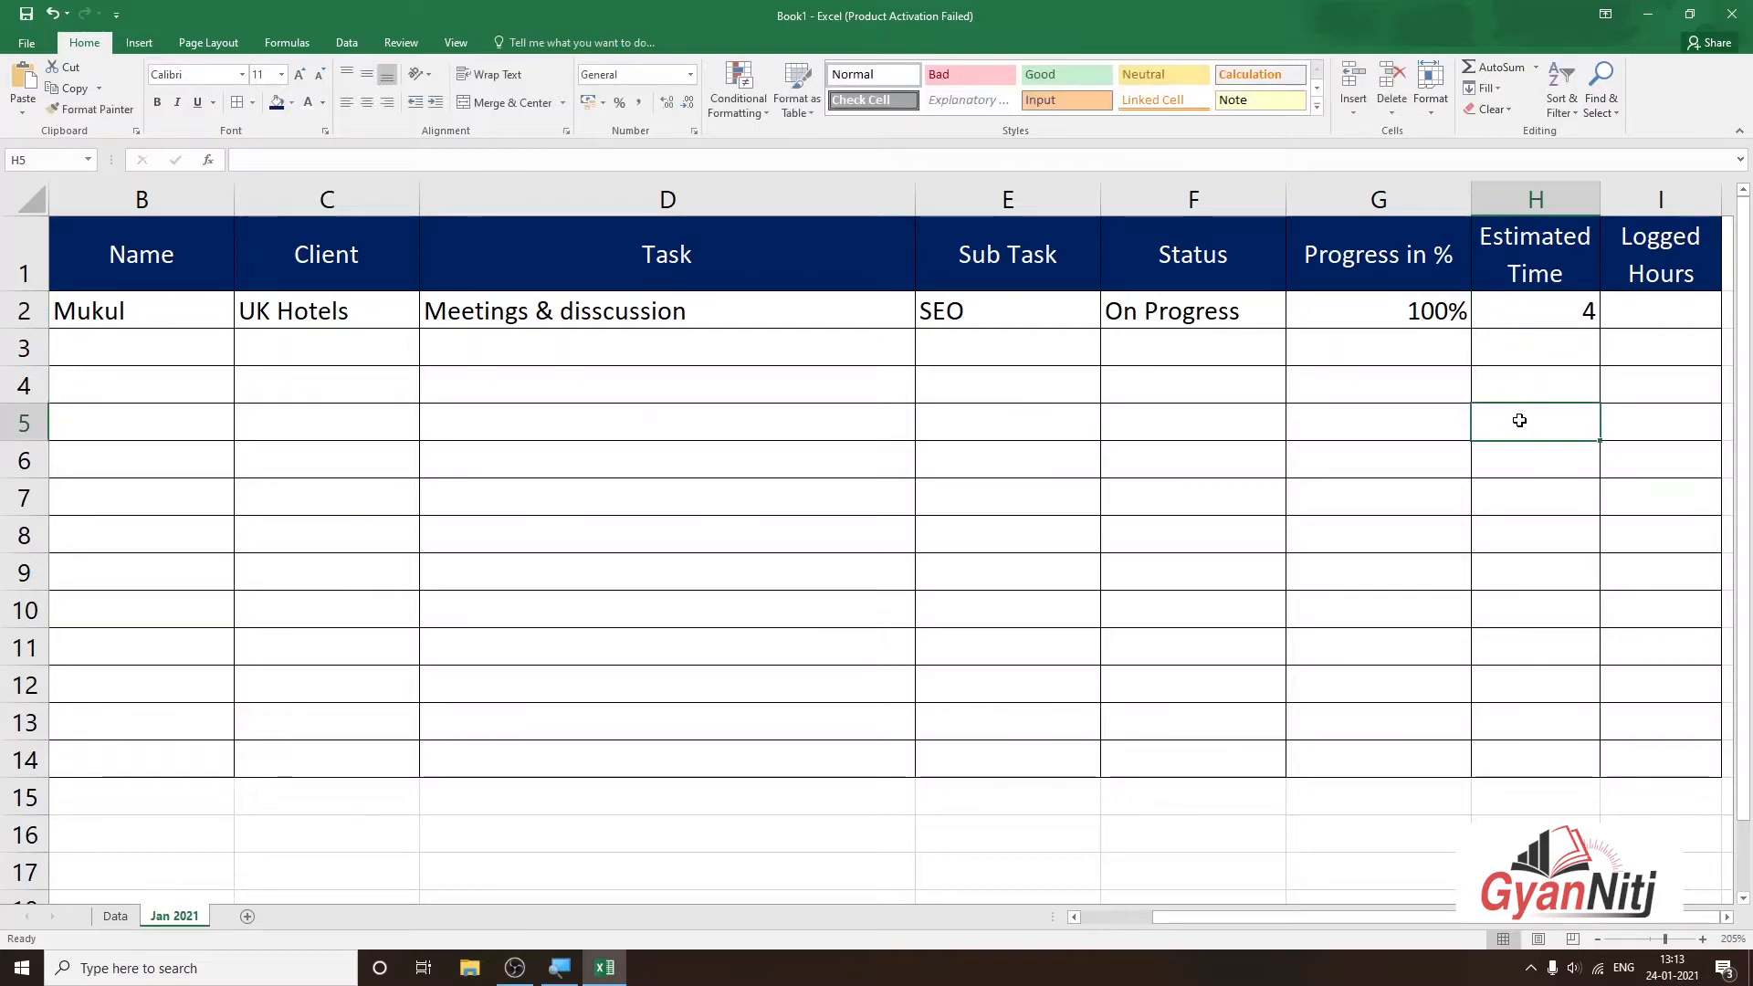
pyautogui.click(1675, 318)
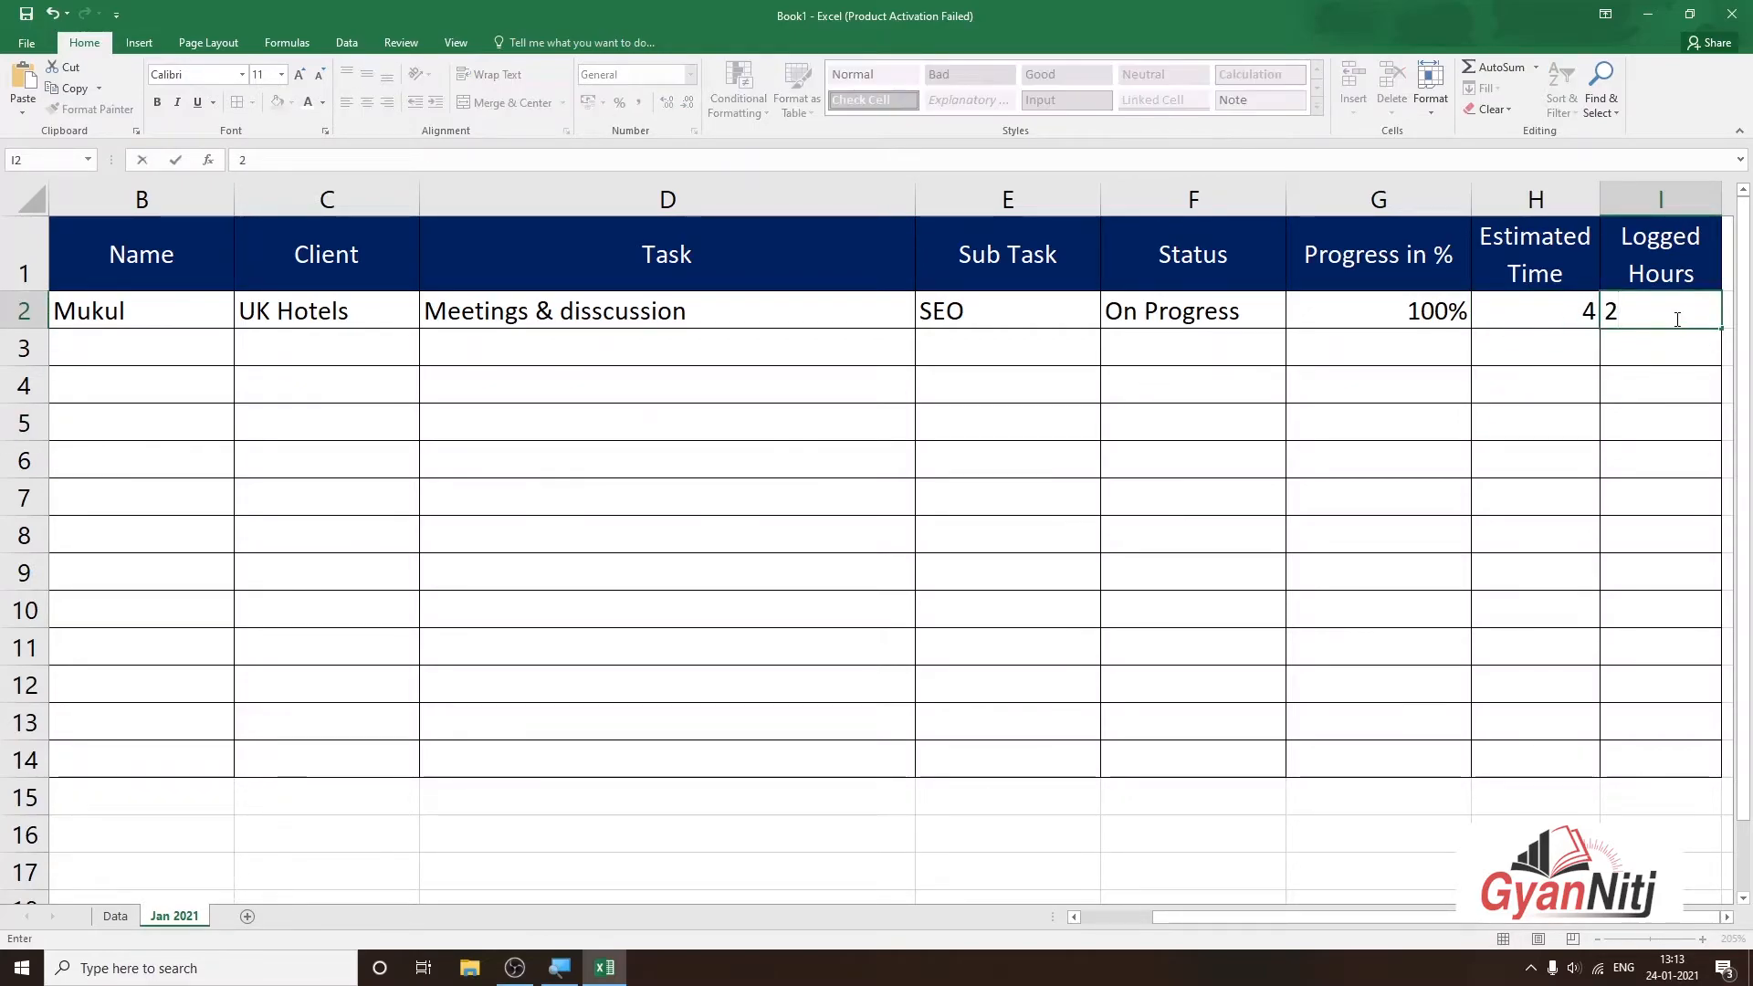
pyautogui.click(1650, 361)
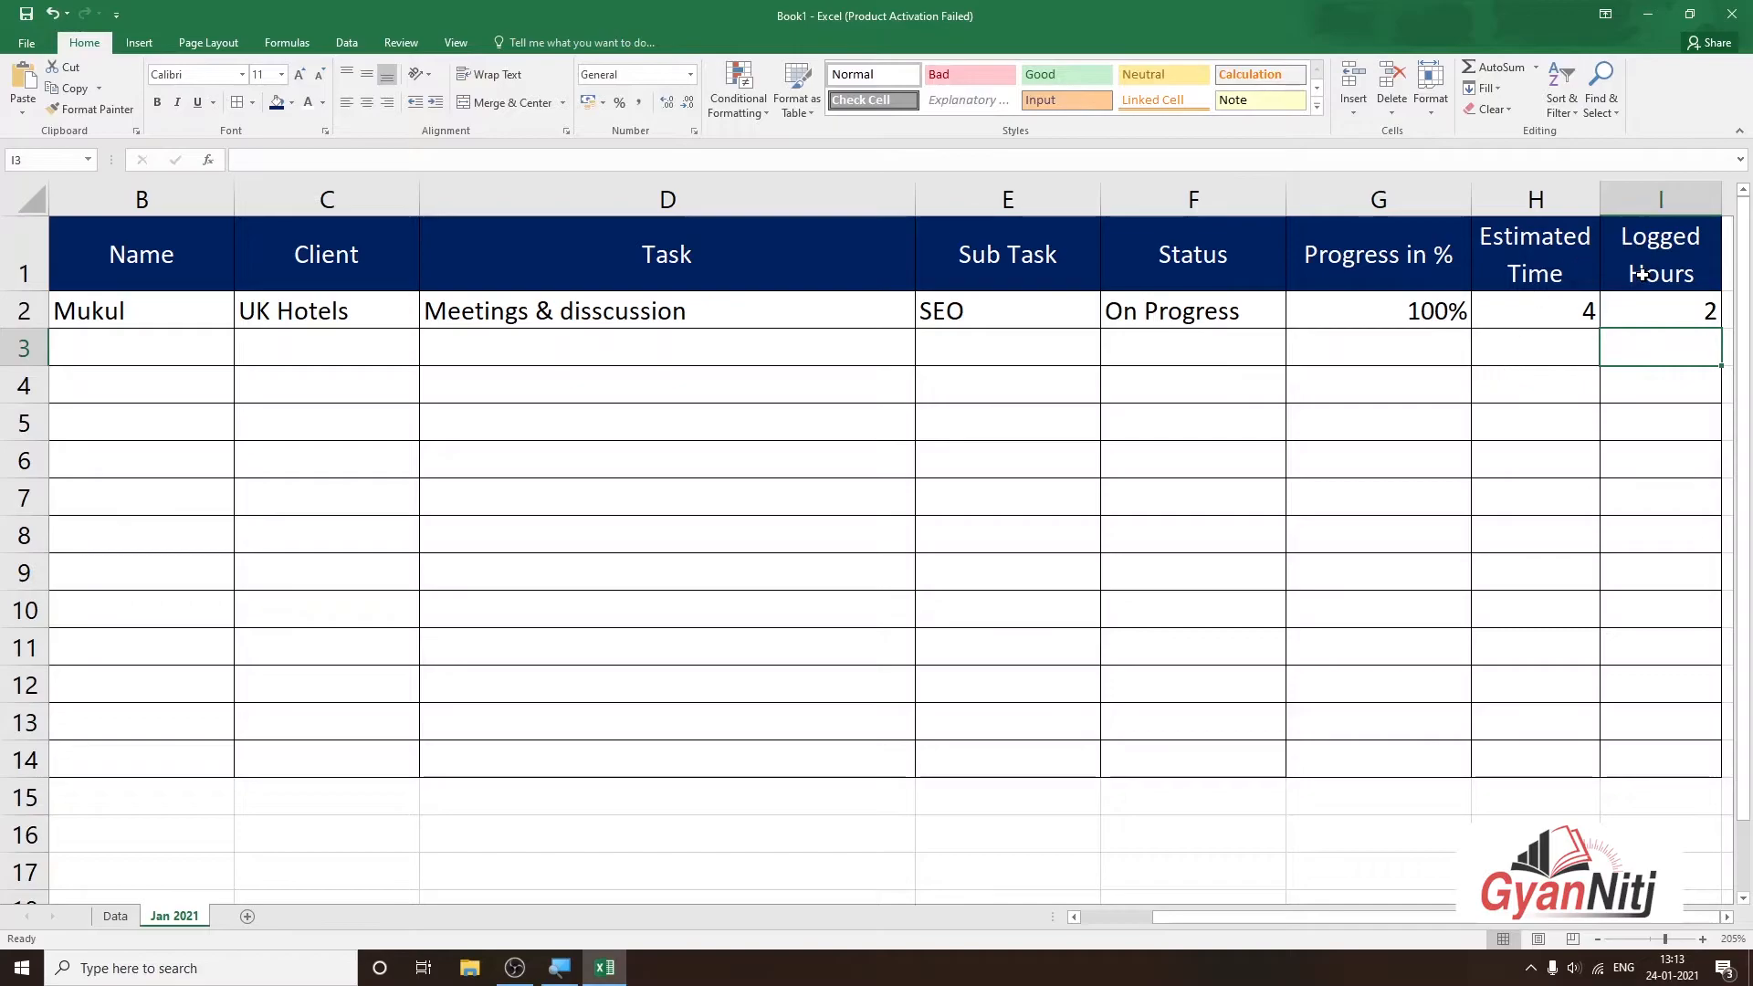
pyautogui.click(1676, 318)
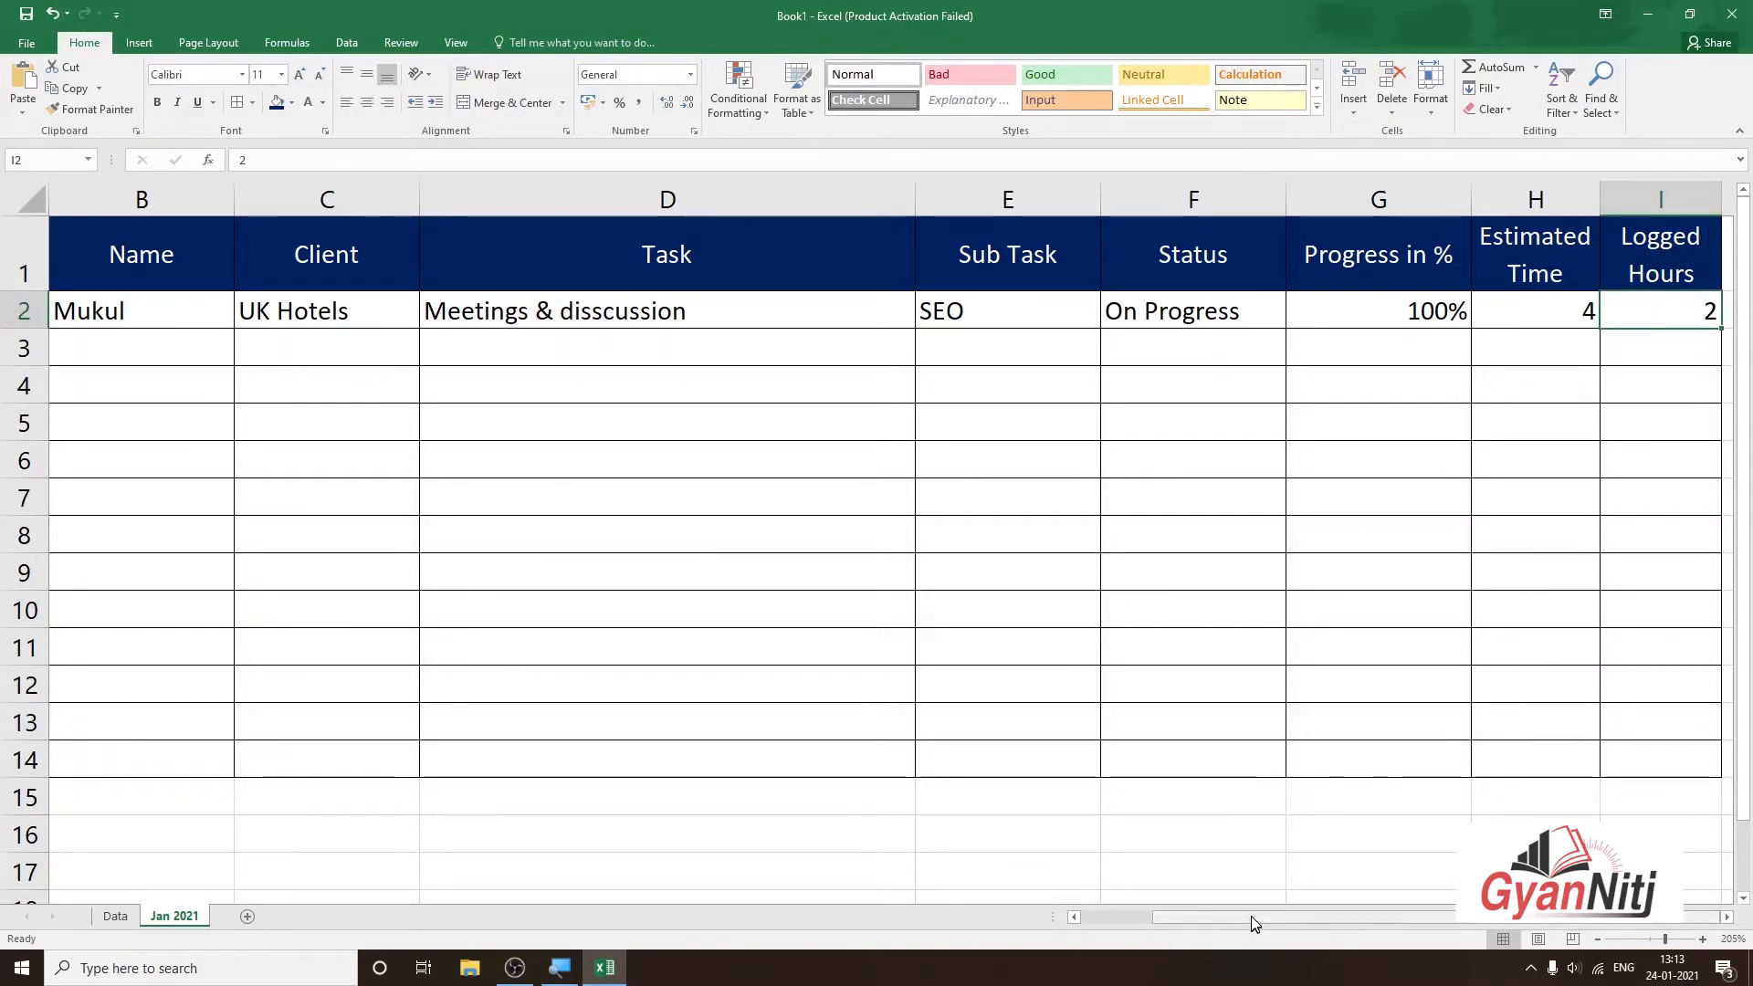
pyautogui.click(1696, 352)
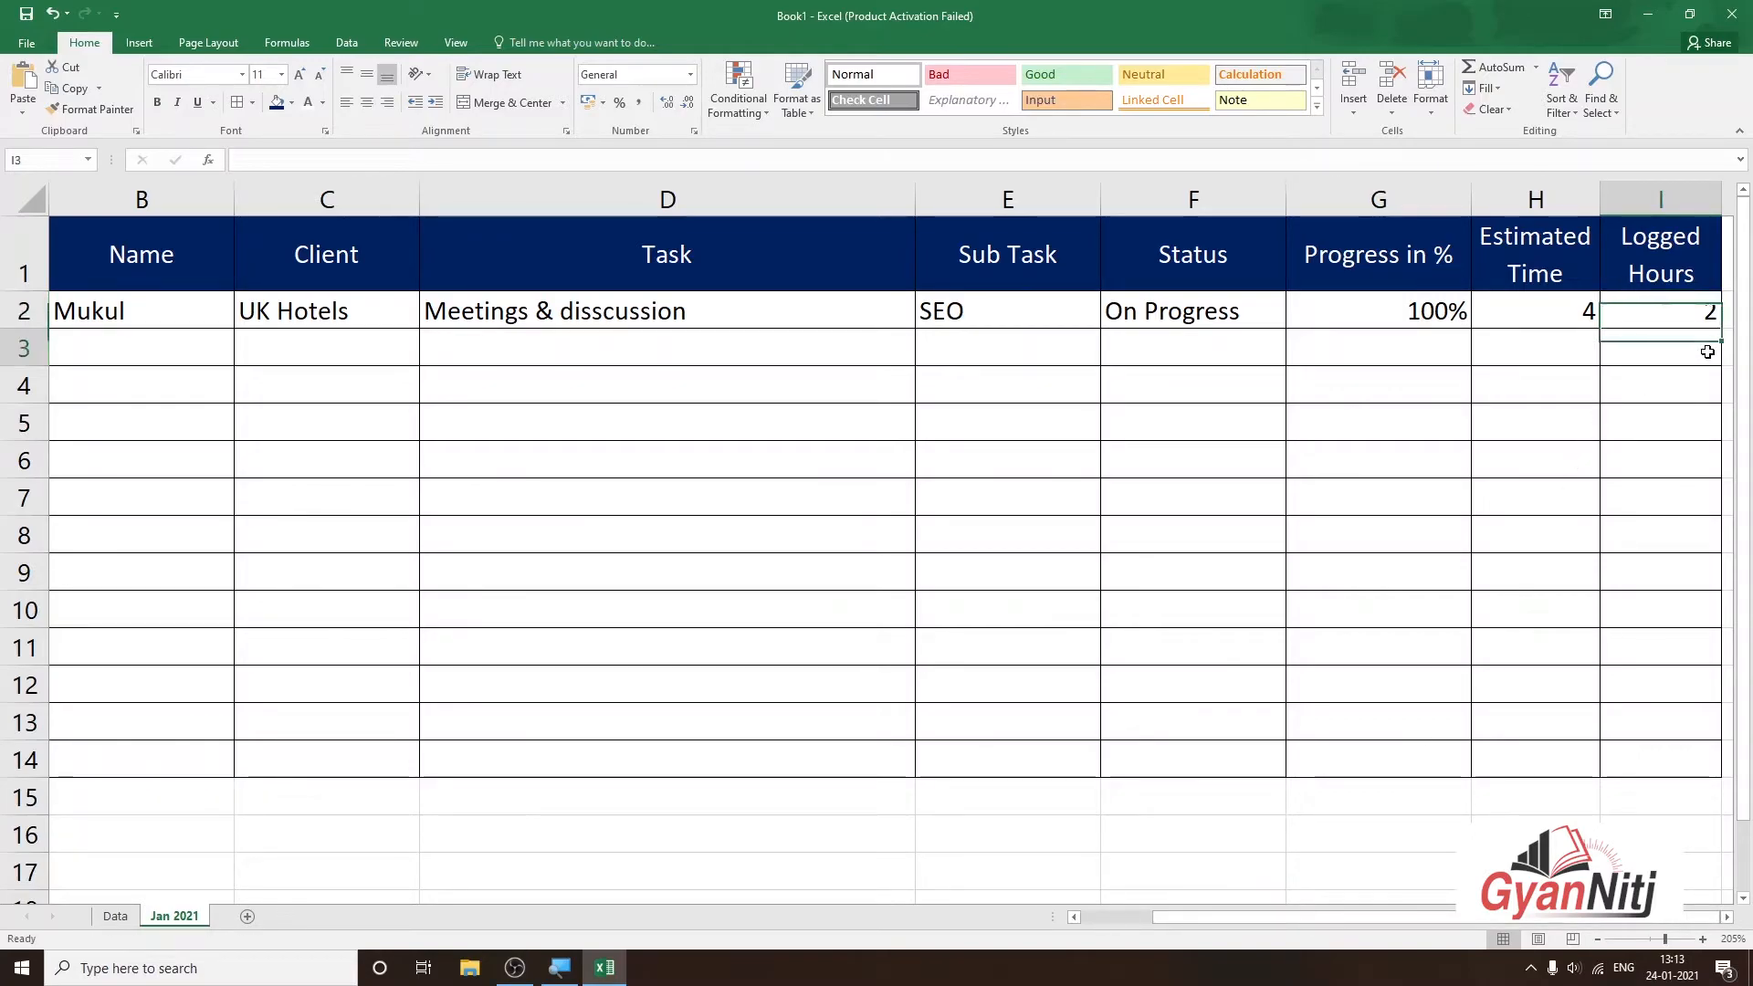
pyautogui.click(1673, 184)
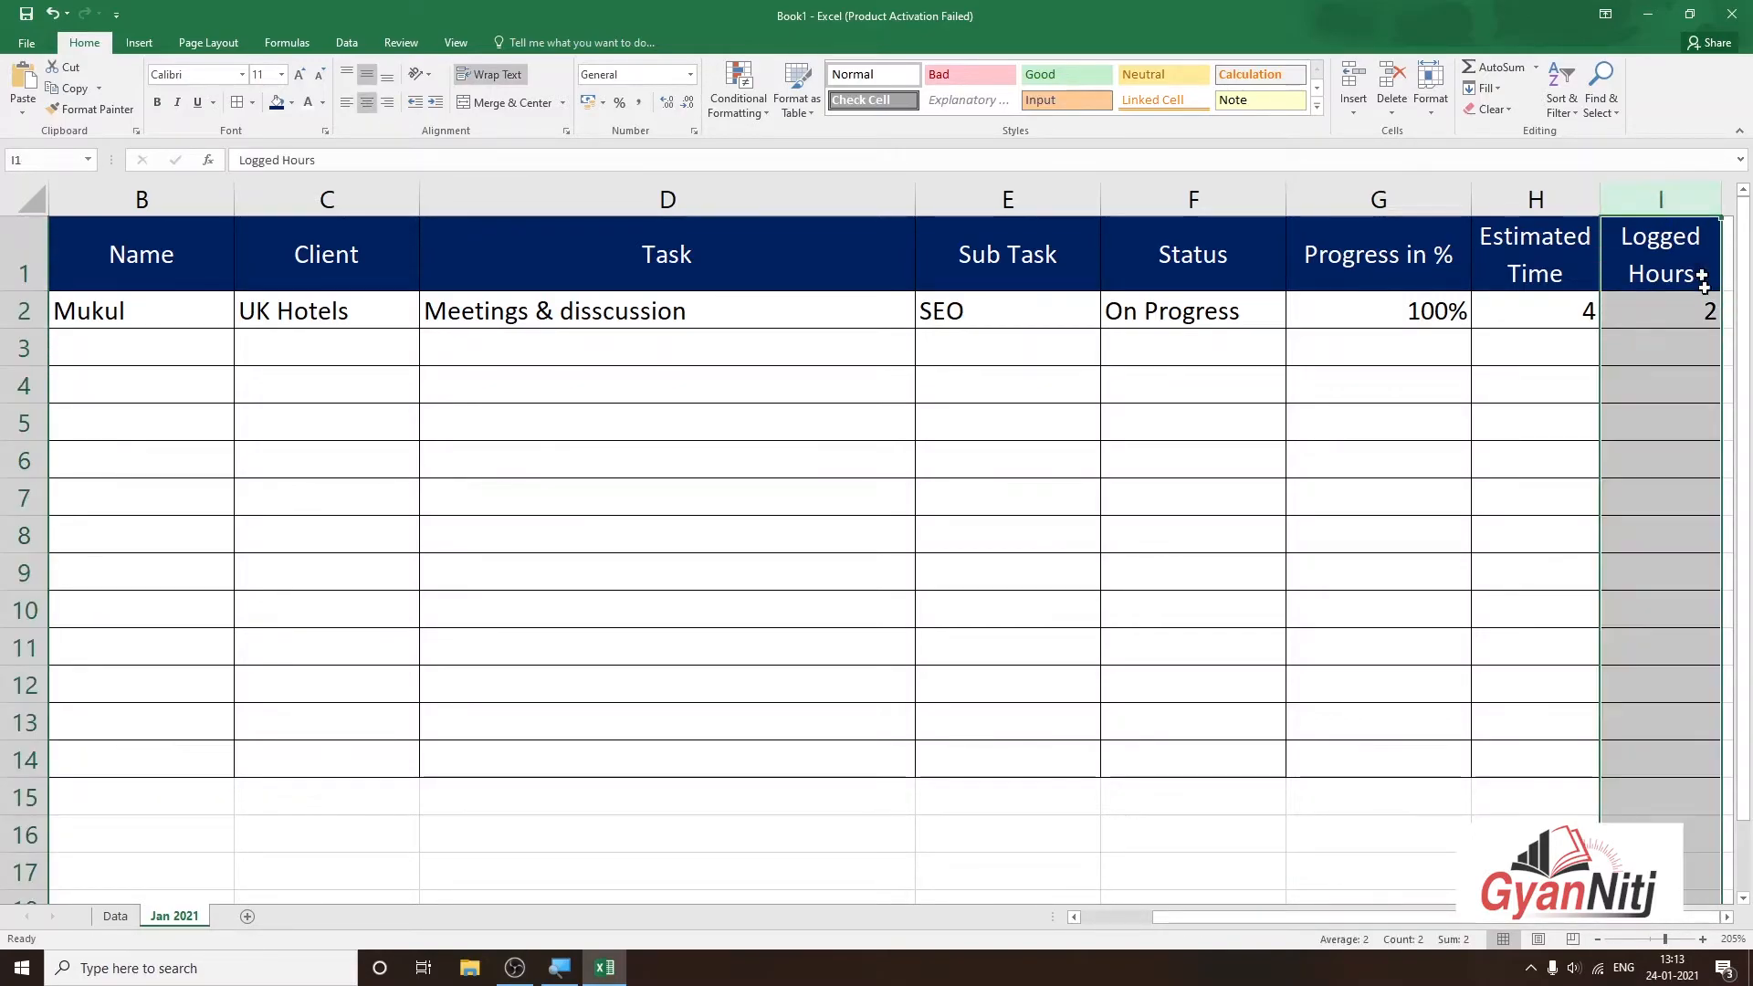
pyautogui.click(1579, 418)
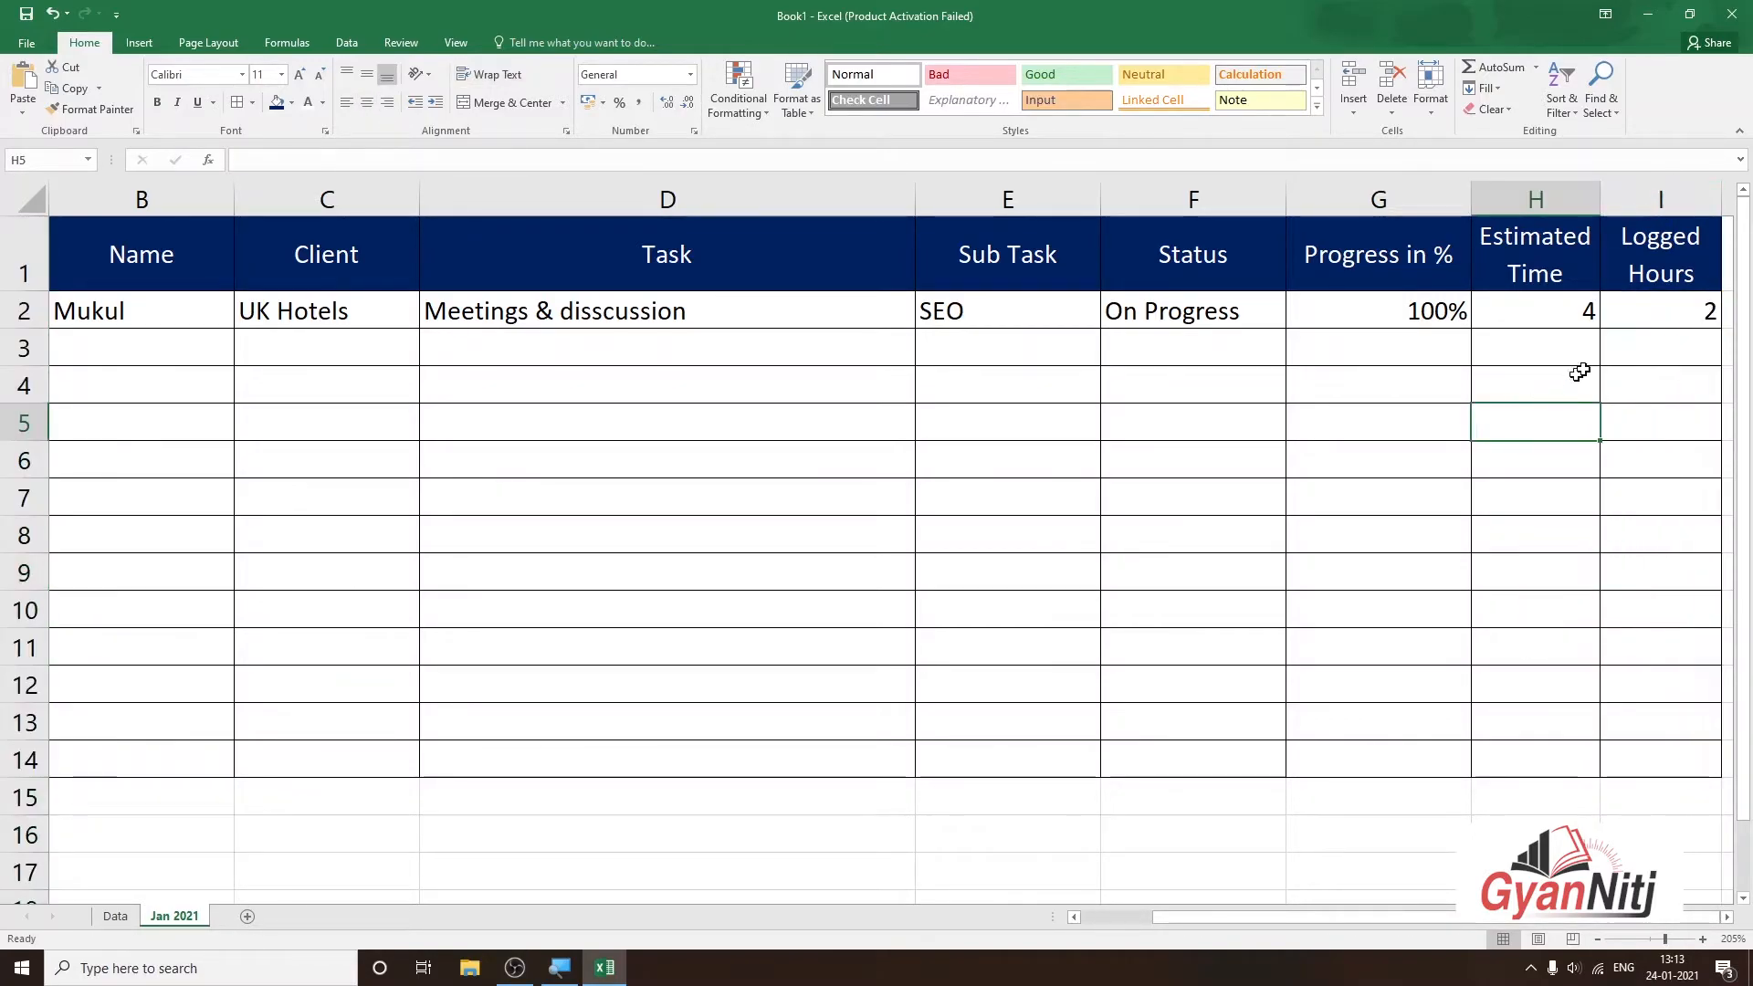
pyautogui.click(1678, 300)
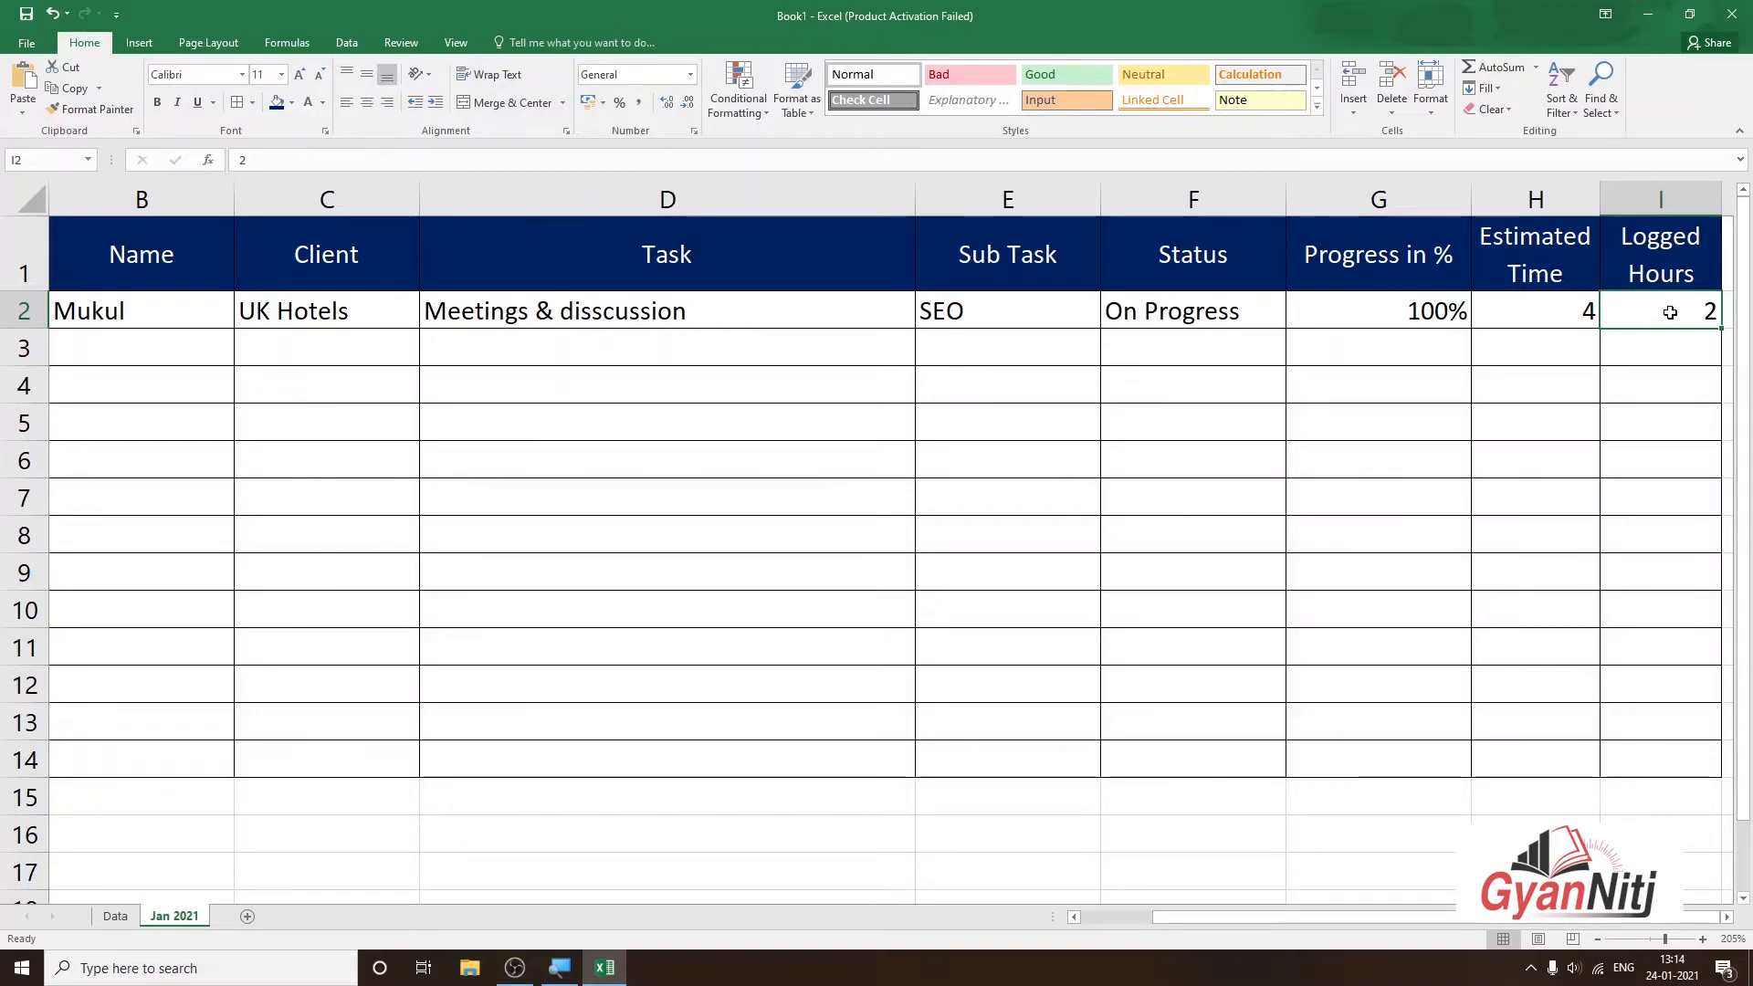
pyautogui.press('Delete')
# Fill row 2's entries from Name through Estimated Time (B2:H2) down to row 7
pyautogui.moveTo(171, 312); pyautogui.dragTo(1621, 528)
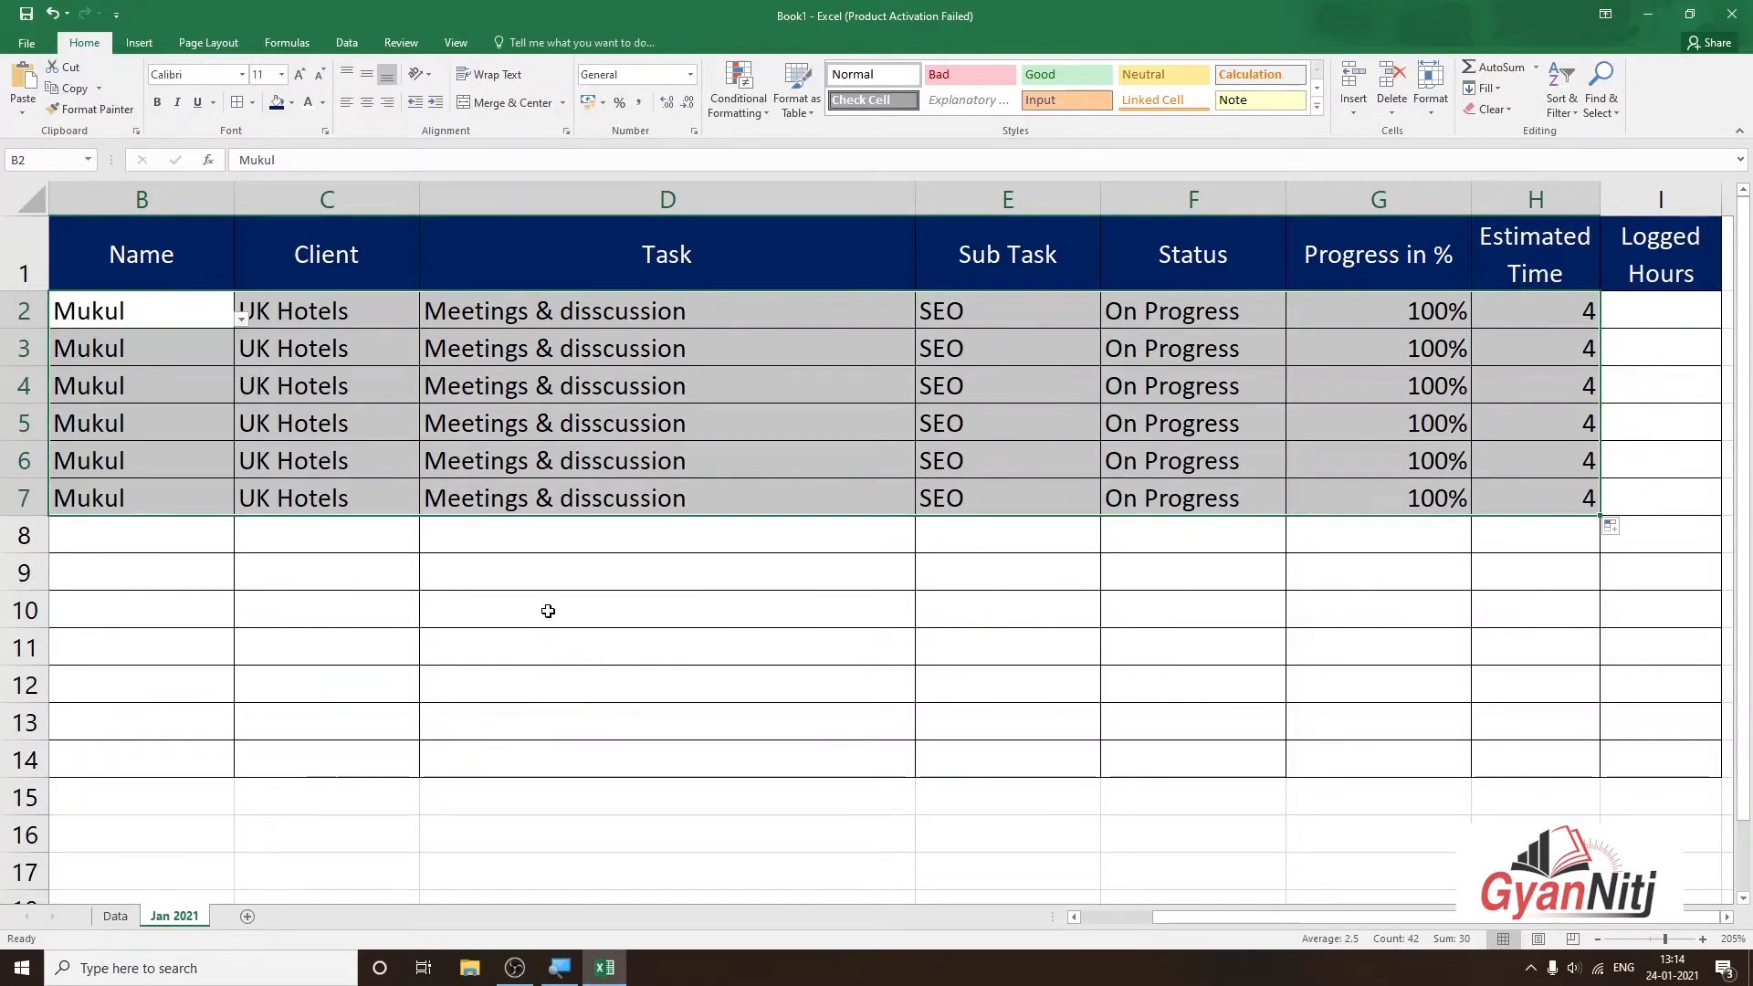
pyautogui.click(548, 611)
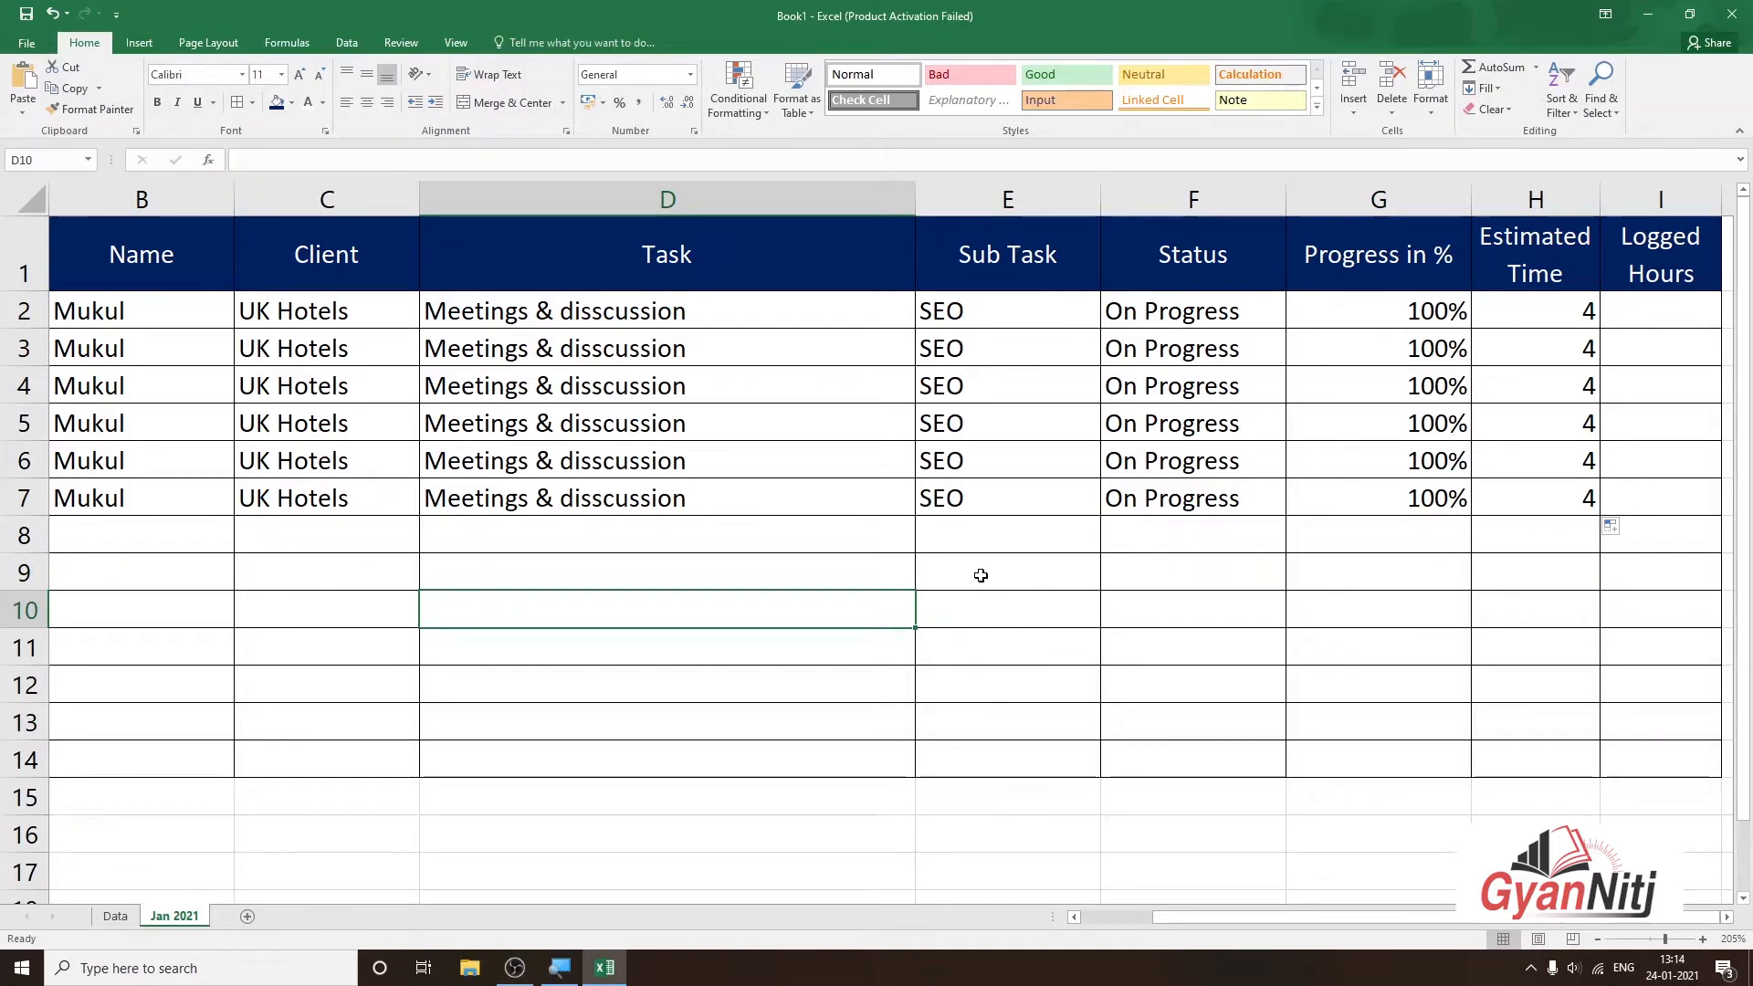
# In row 3, choose the fourth person in the Name dropdown and Cnglance in the Client dropdown
pyautogui.click(152, 357)
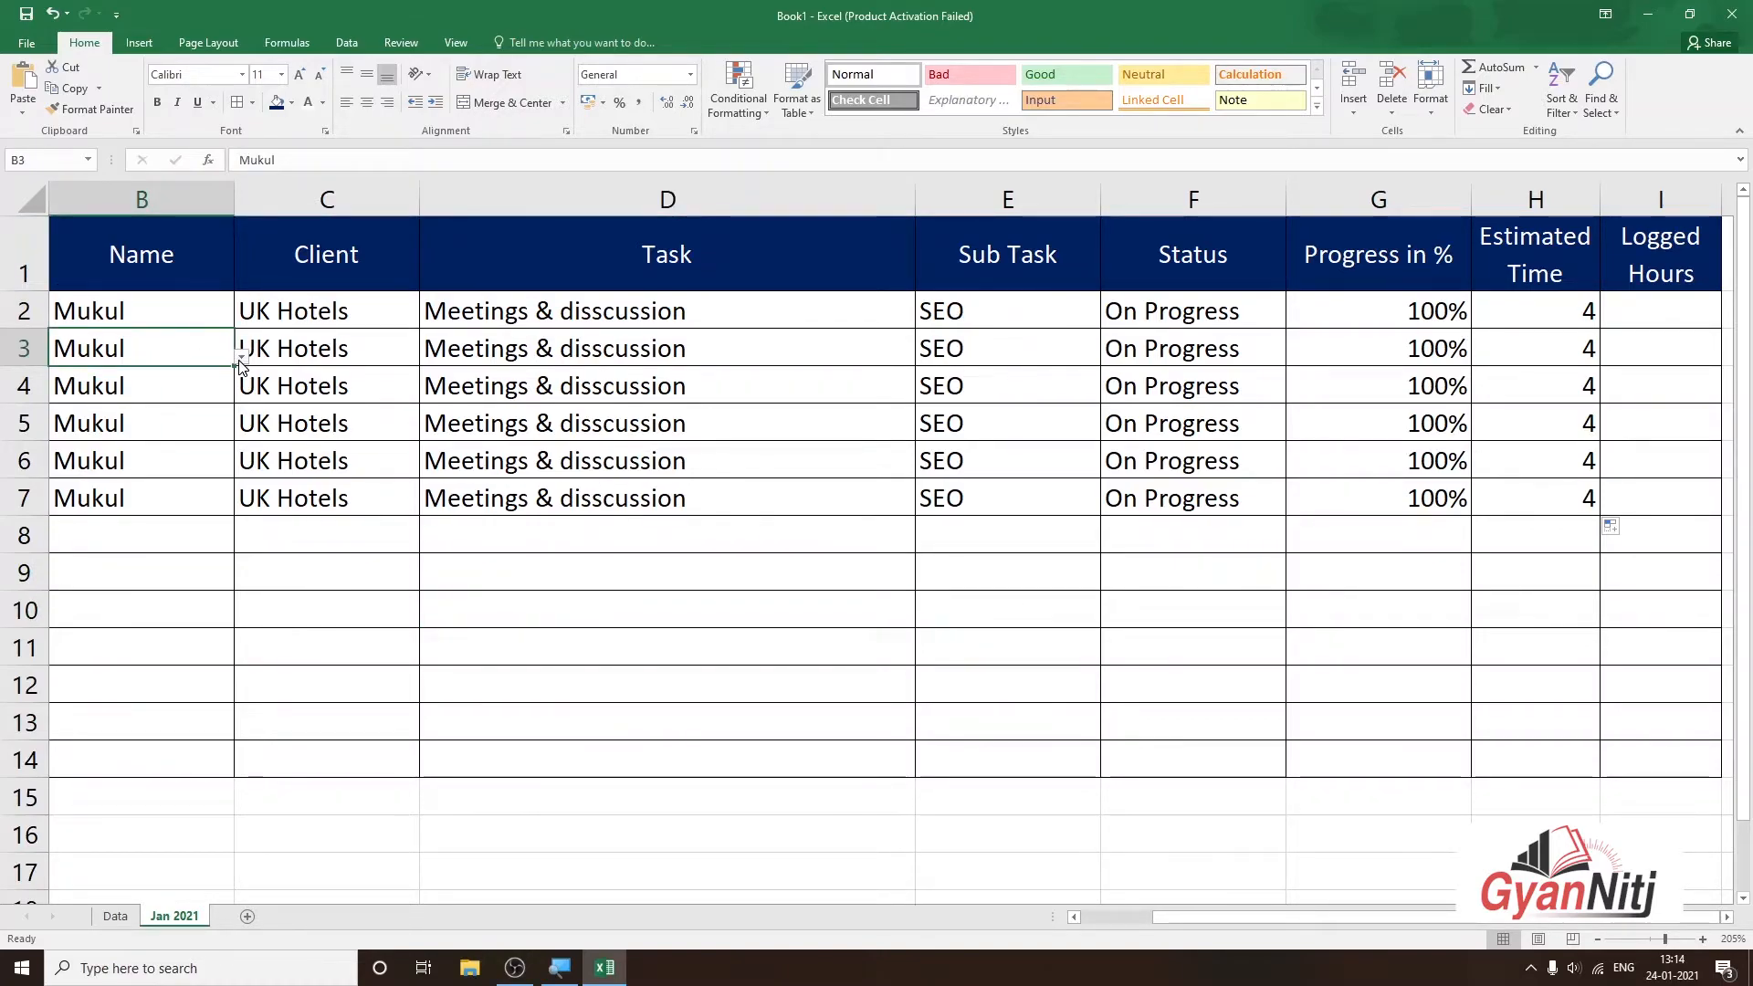
pyautogui.click(241, 358)
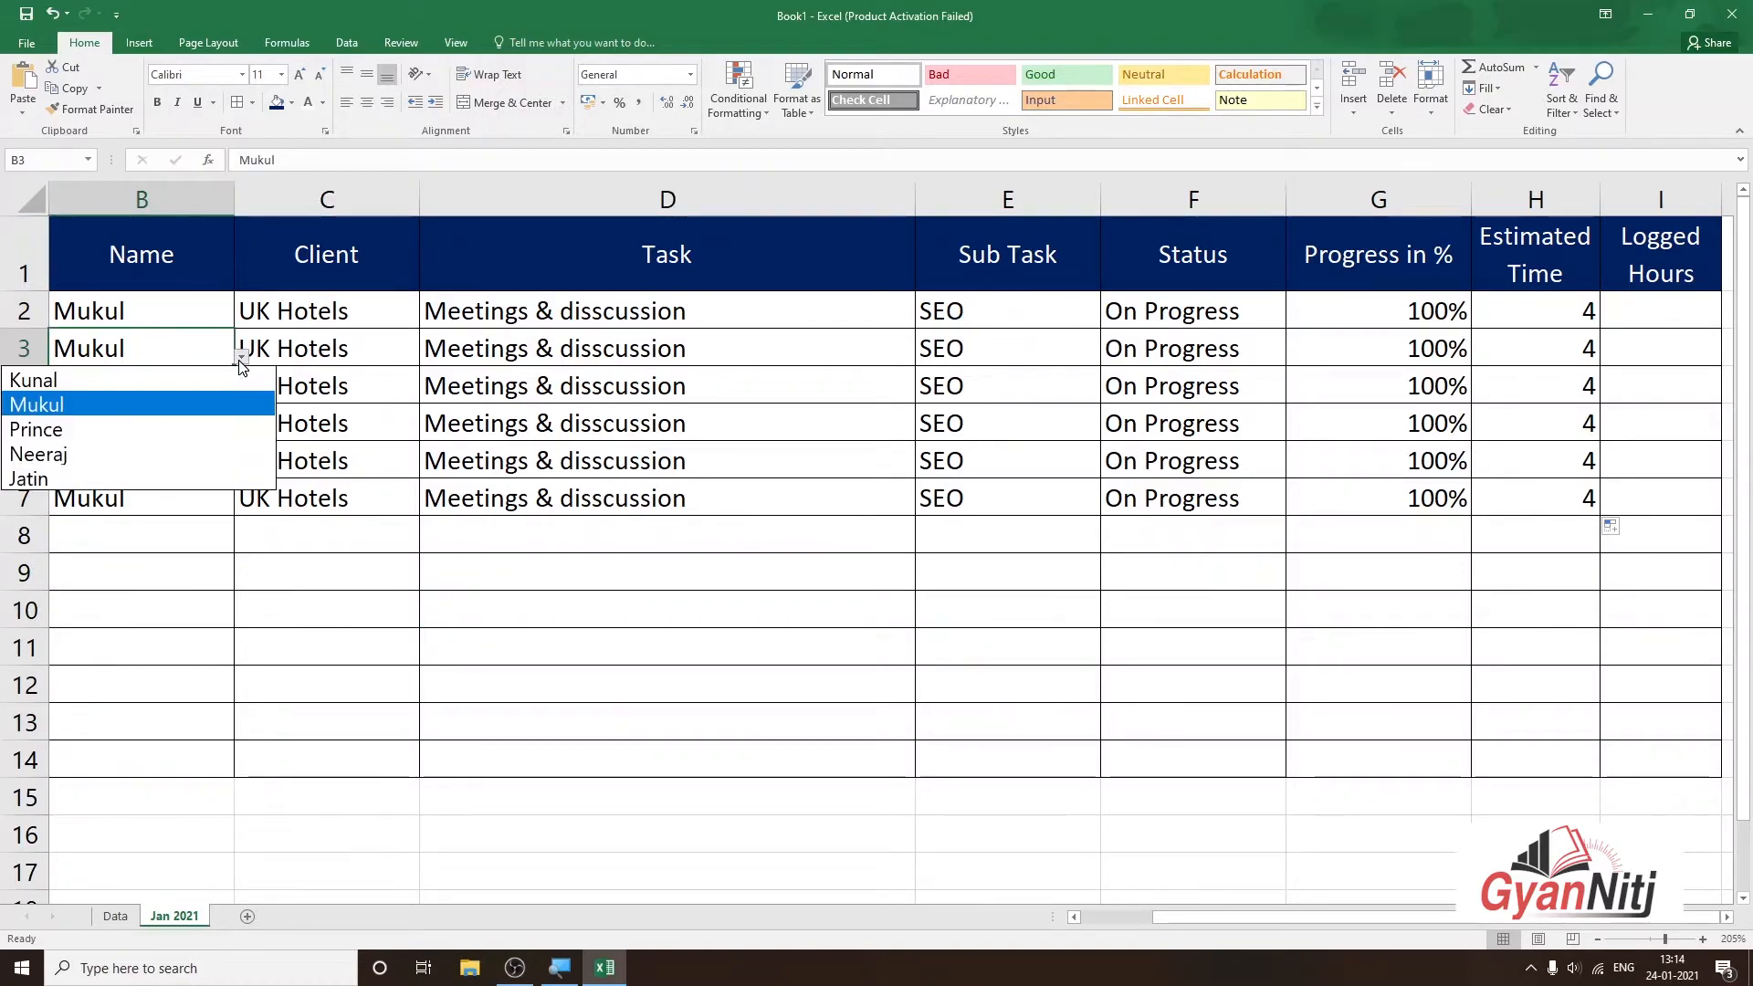
pyautogui.click(184, 452)
pyautogui.click(340, 356)
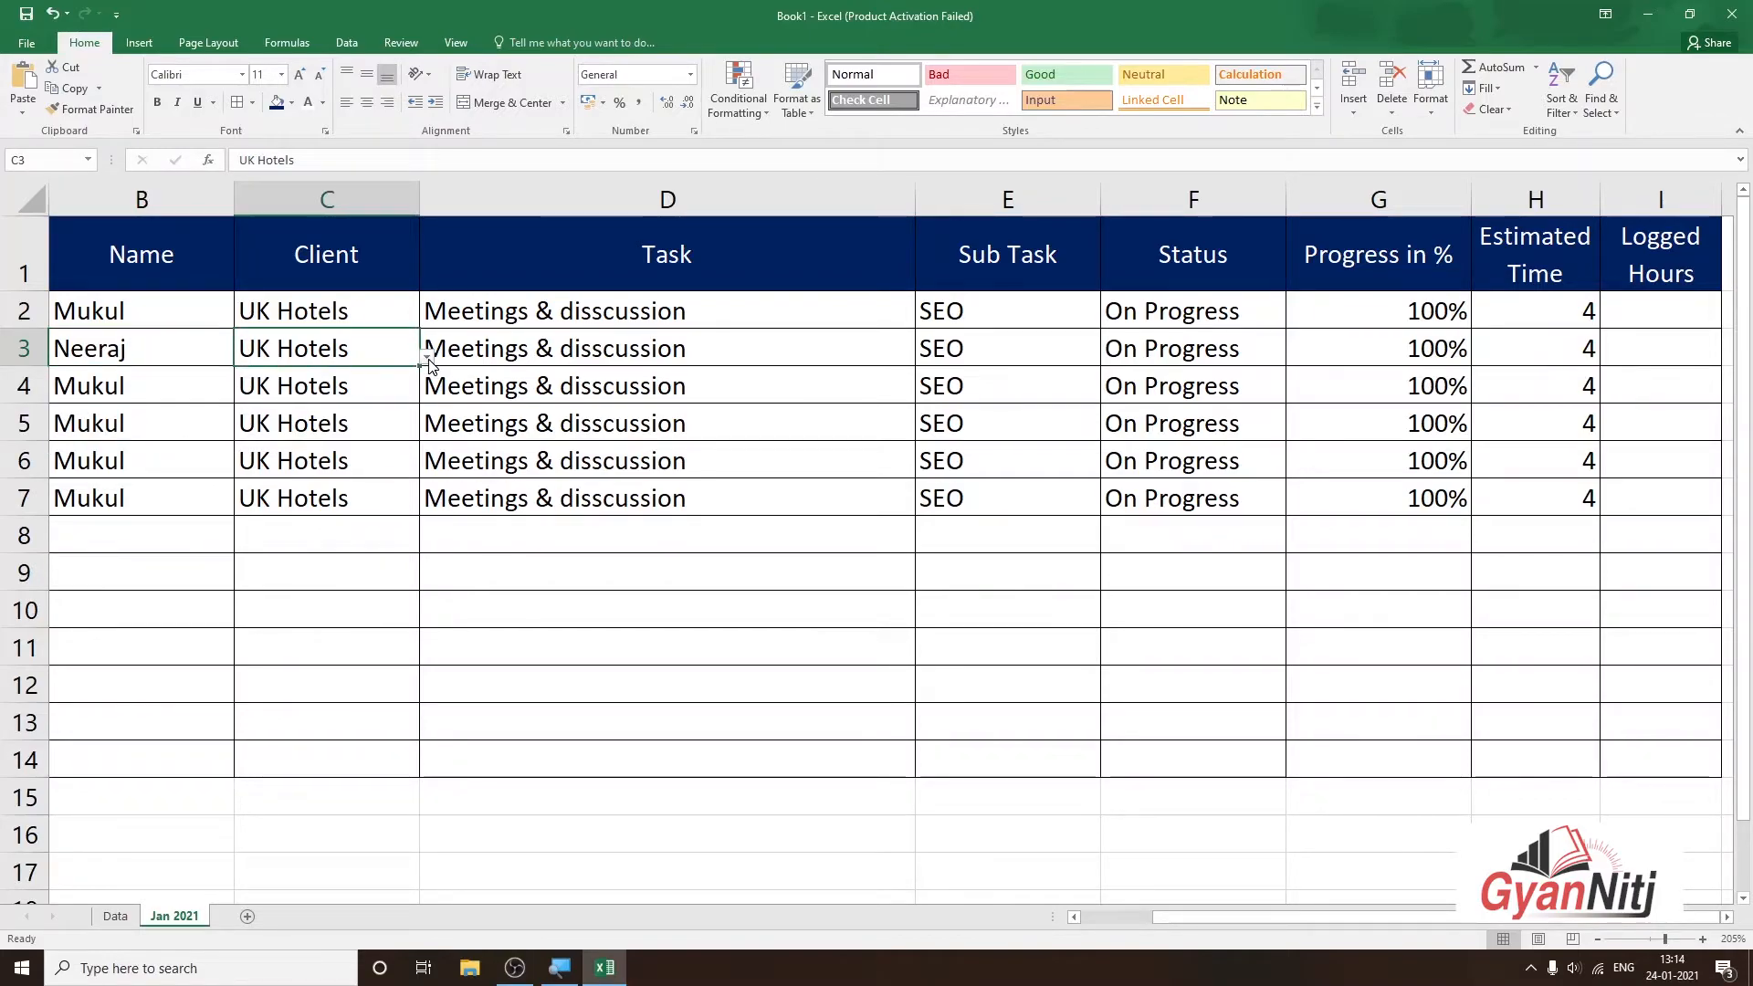
pyautogui.click(425, 357)
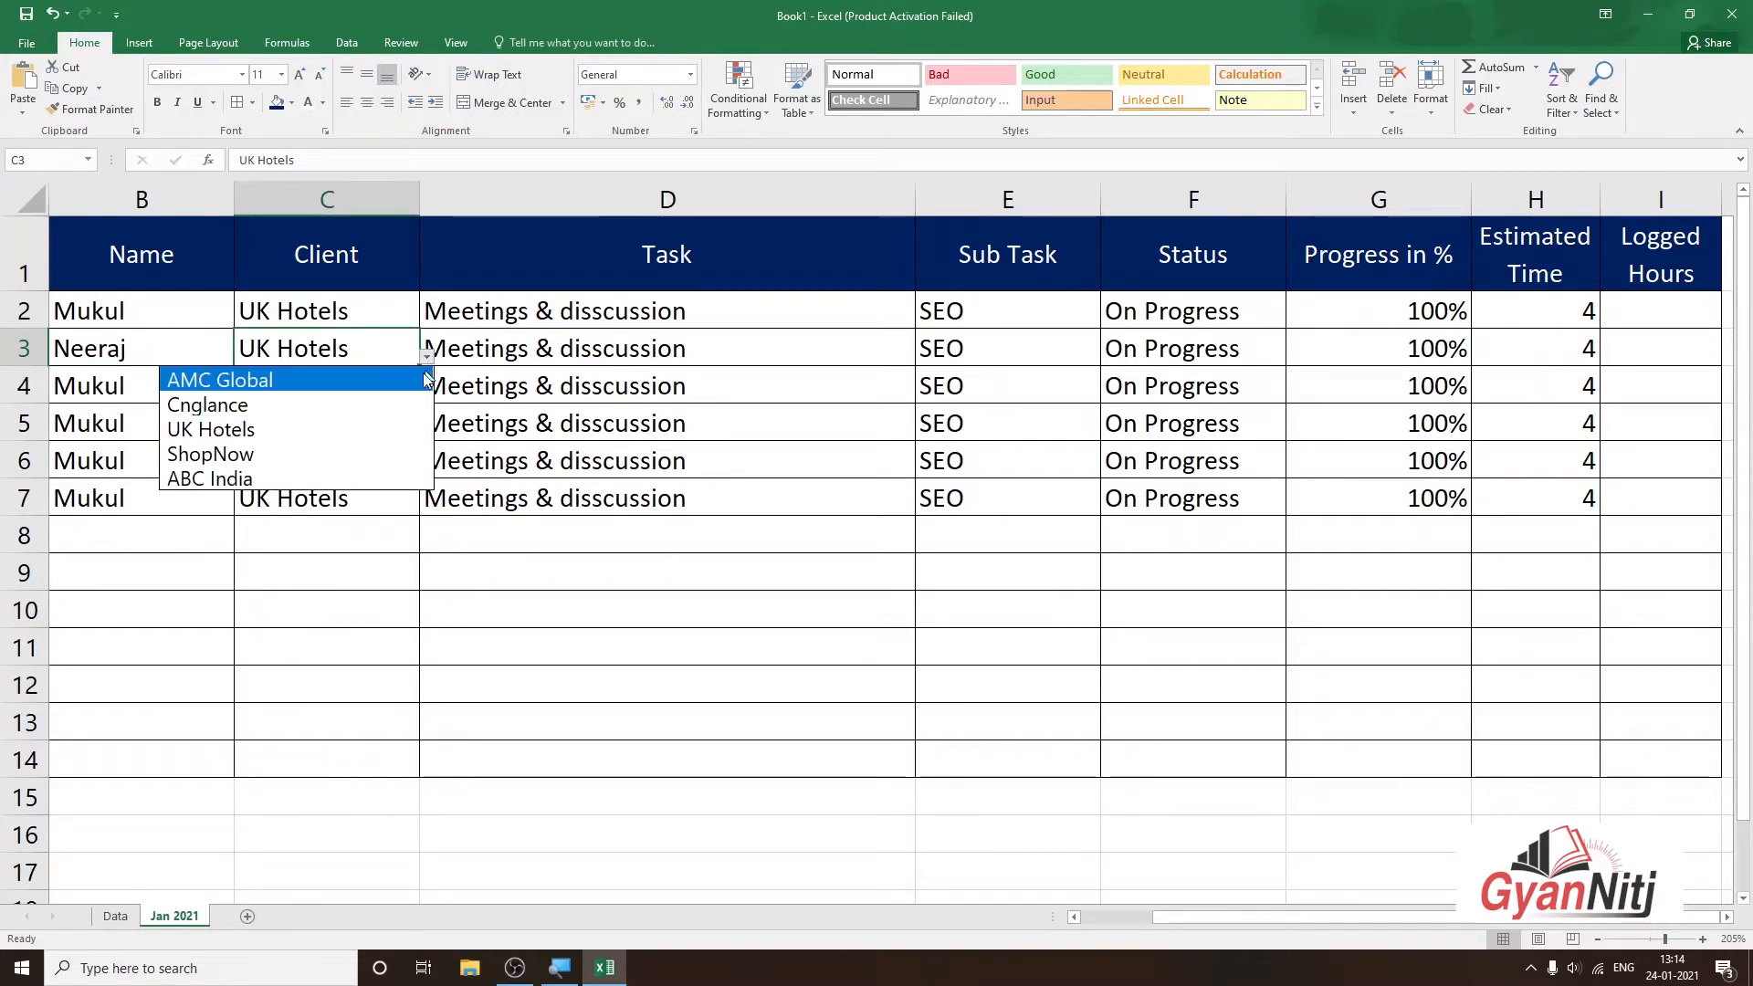
pyautogui.click(570, 348)
# Replace the Task text in D3 with Sell and clear Sub Task cell E3
pyautogui.doubleClick(704, 348)
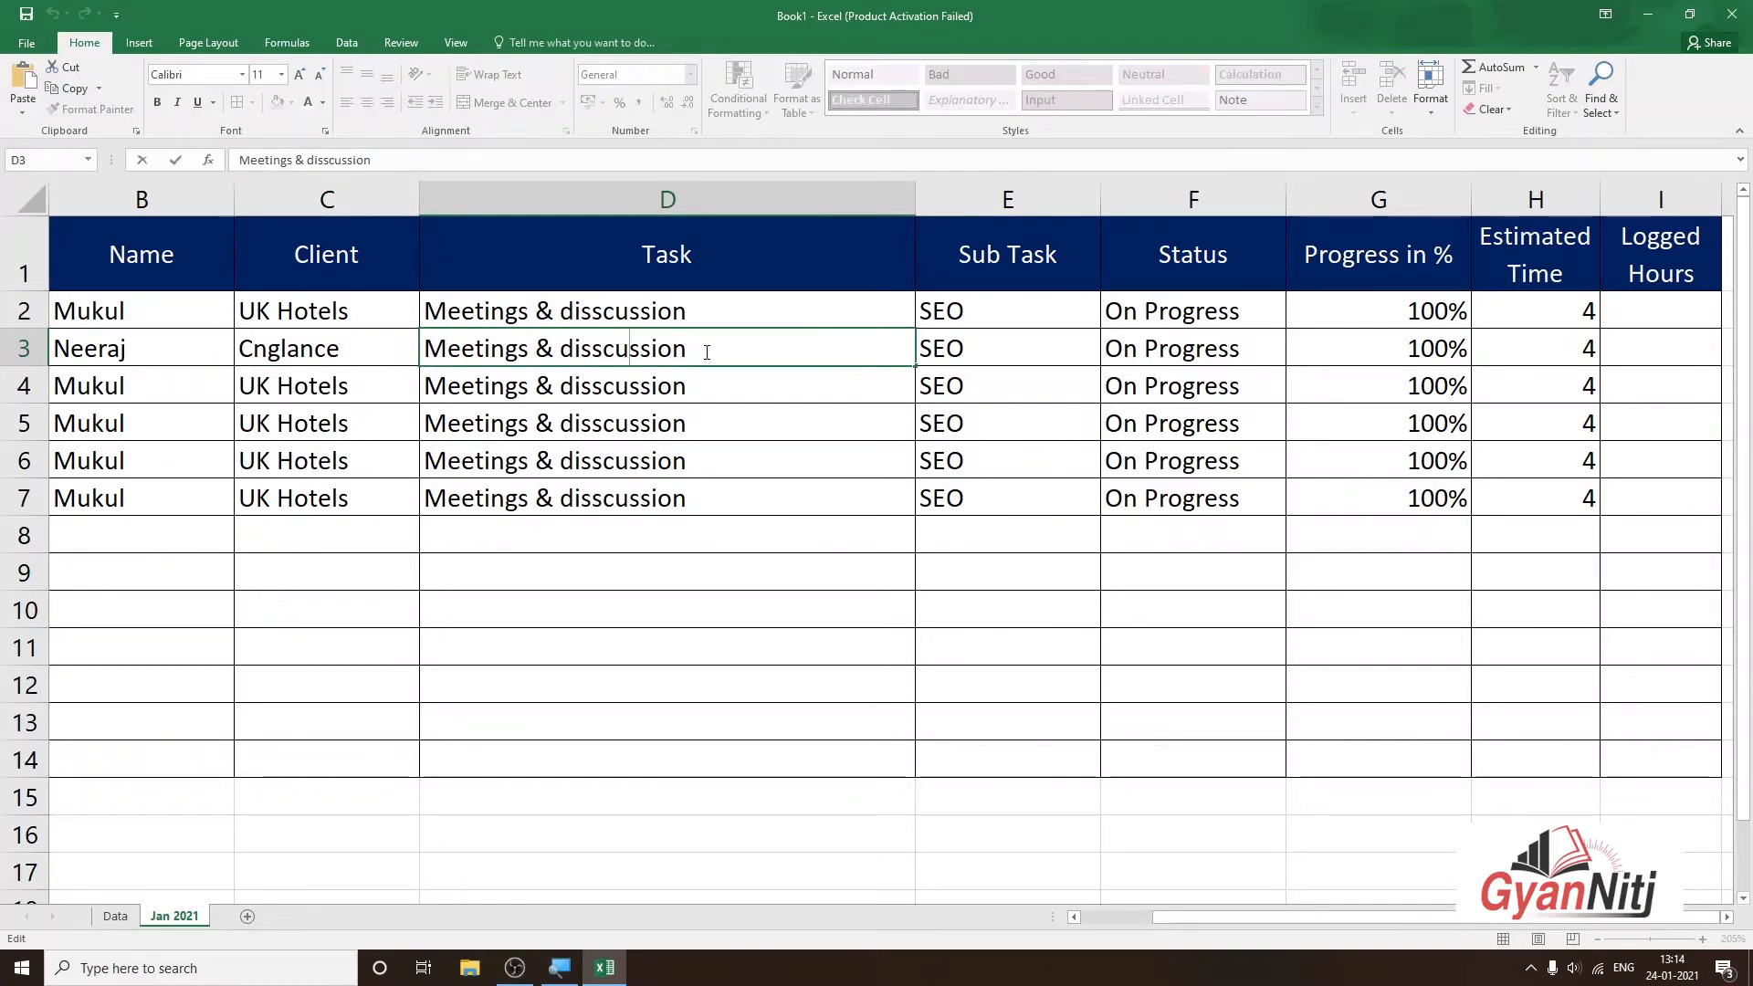
pyautogui.moveTo(715, 356); pyautogui.dragTo(428, 345)
pyautogui.write('Sell')
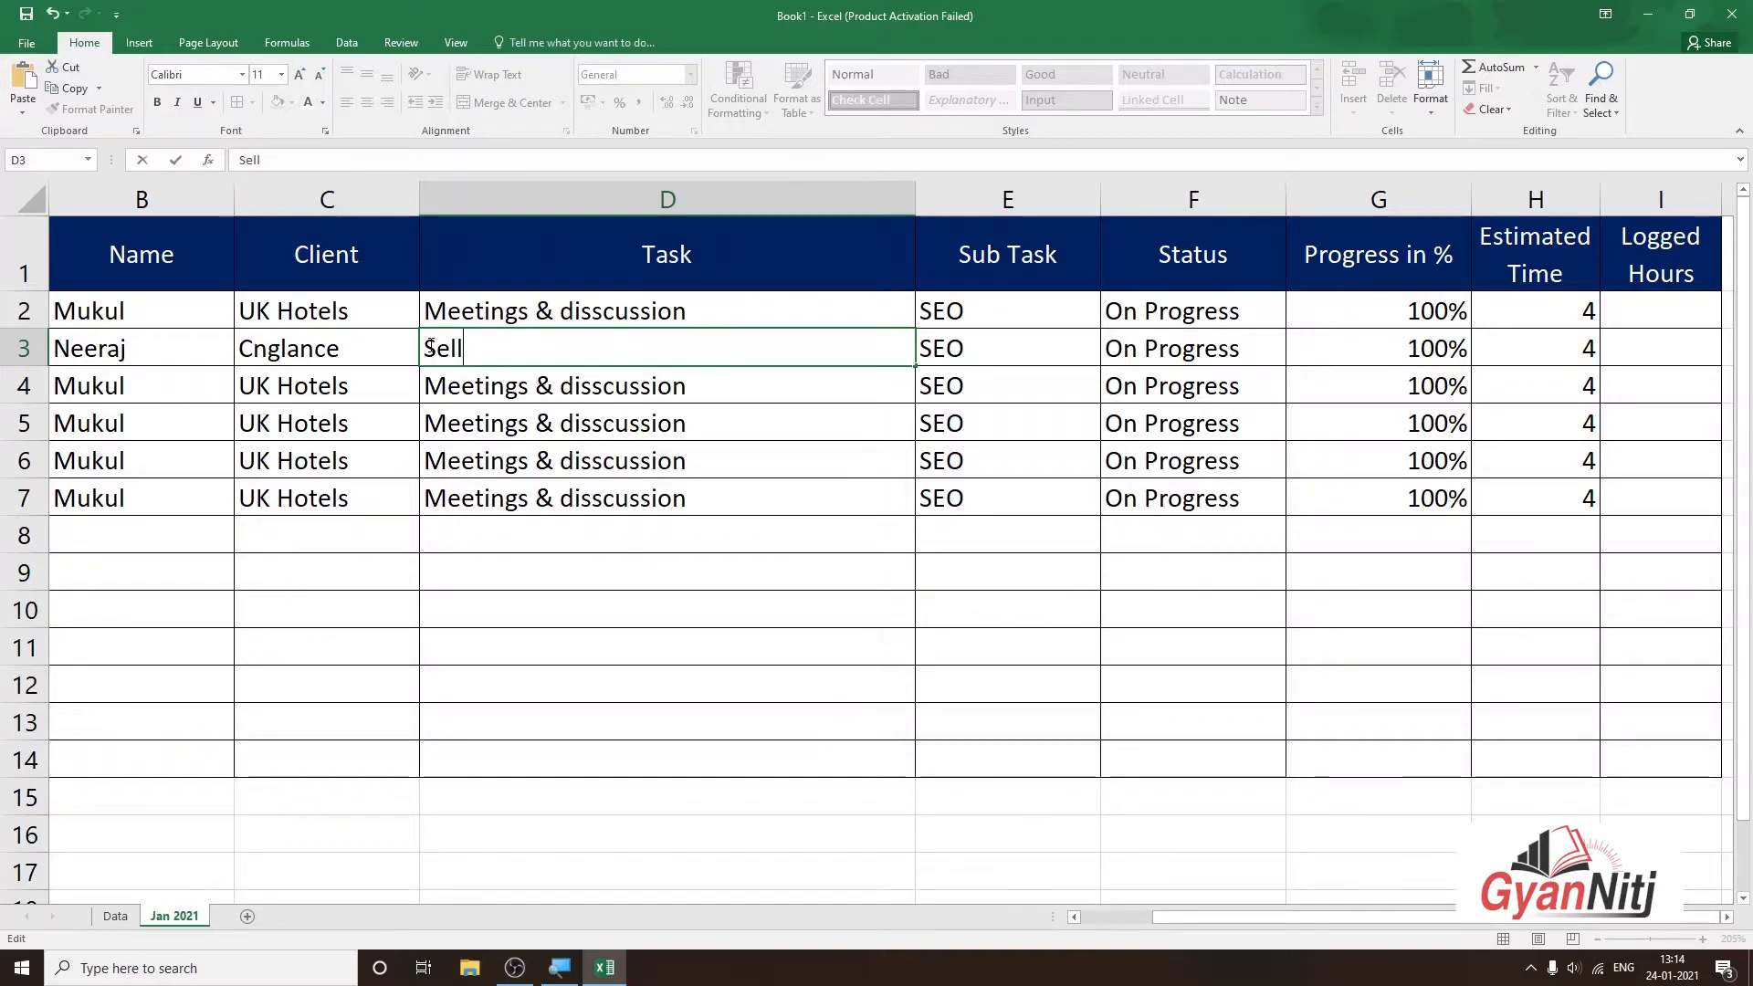
pyautogui.press('Tab')
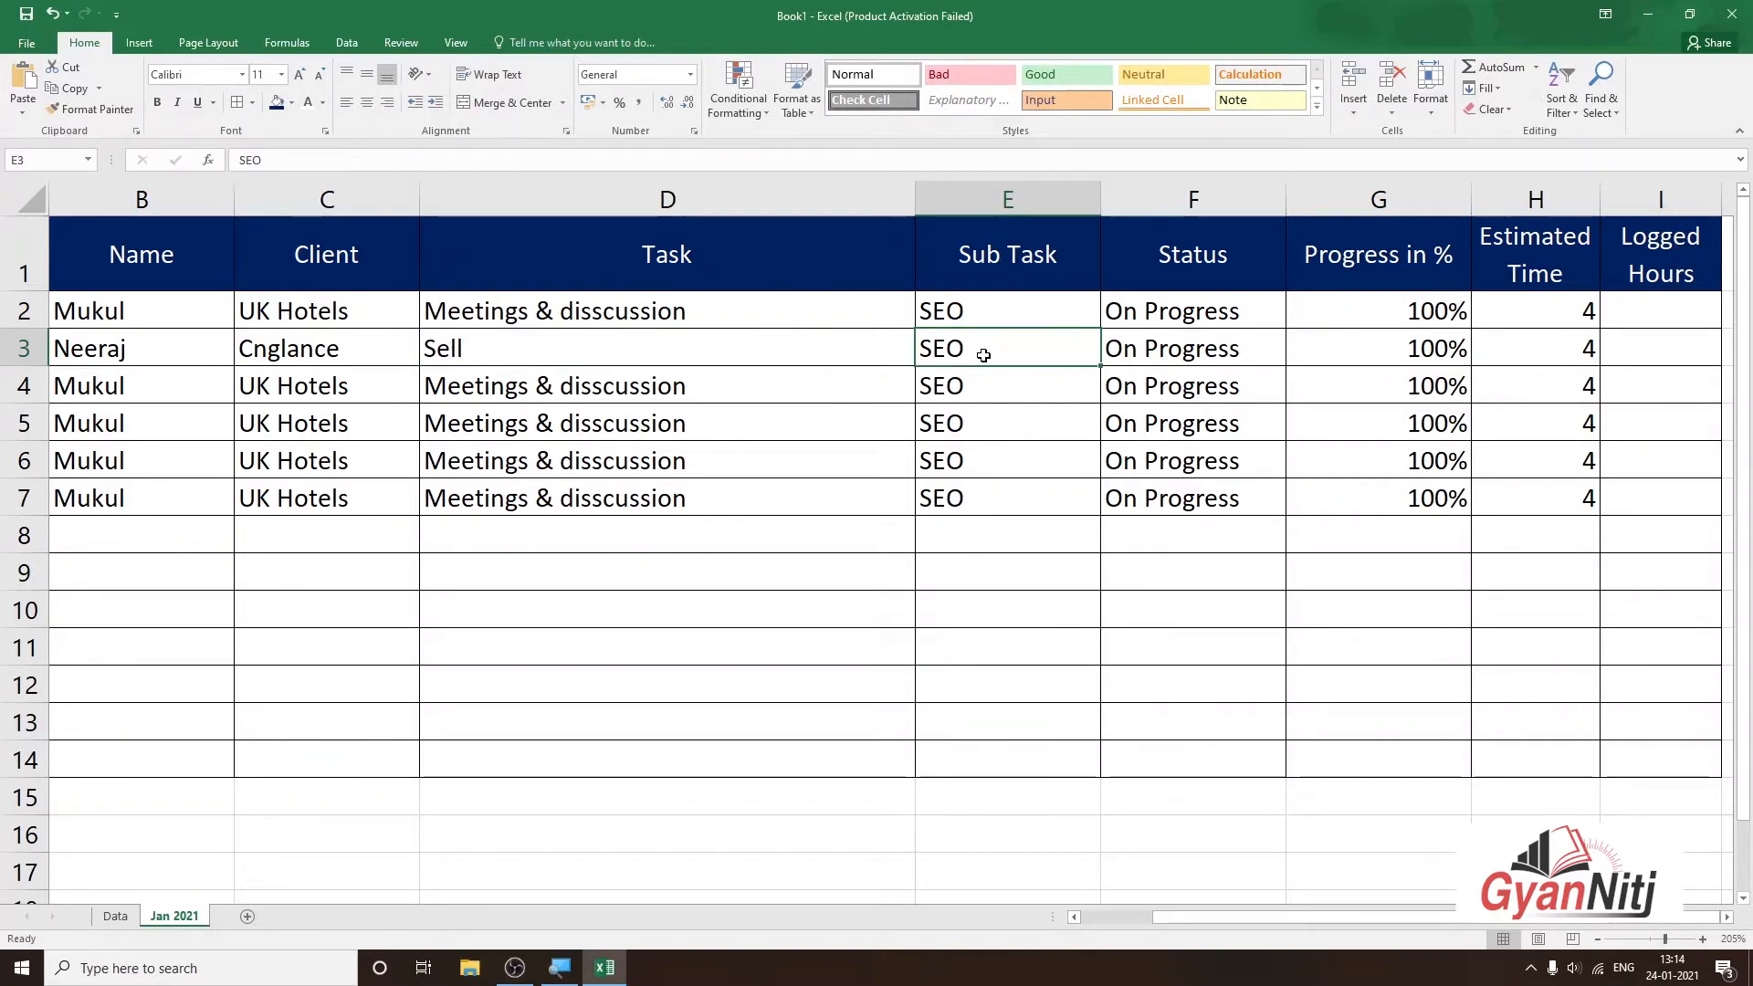
pyautogui.press('Delete')
# Choose Done from the Status dropdown in cell F3
pyautogui.click(1203, 347)
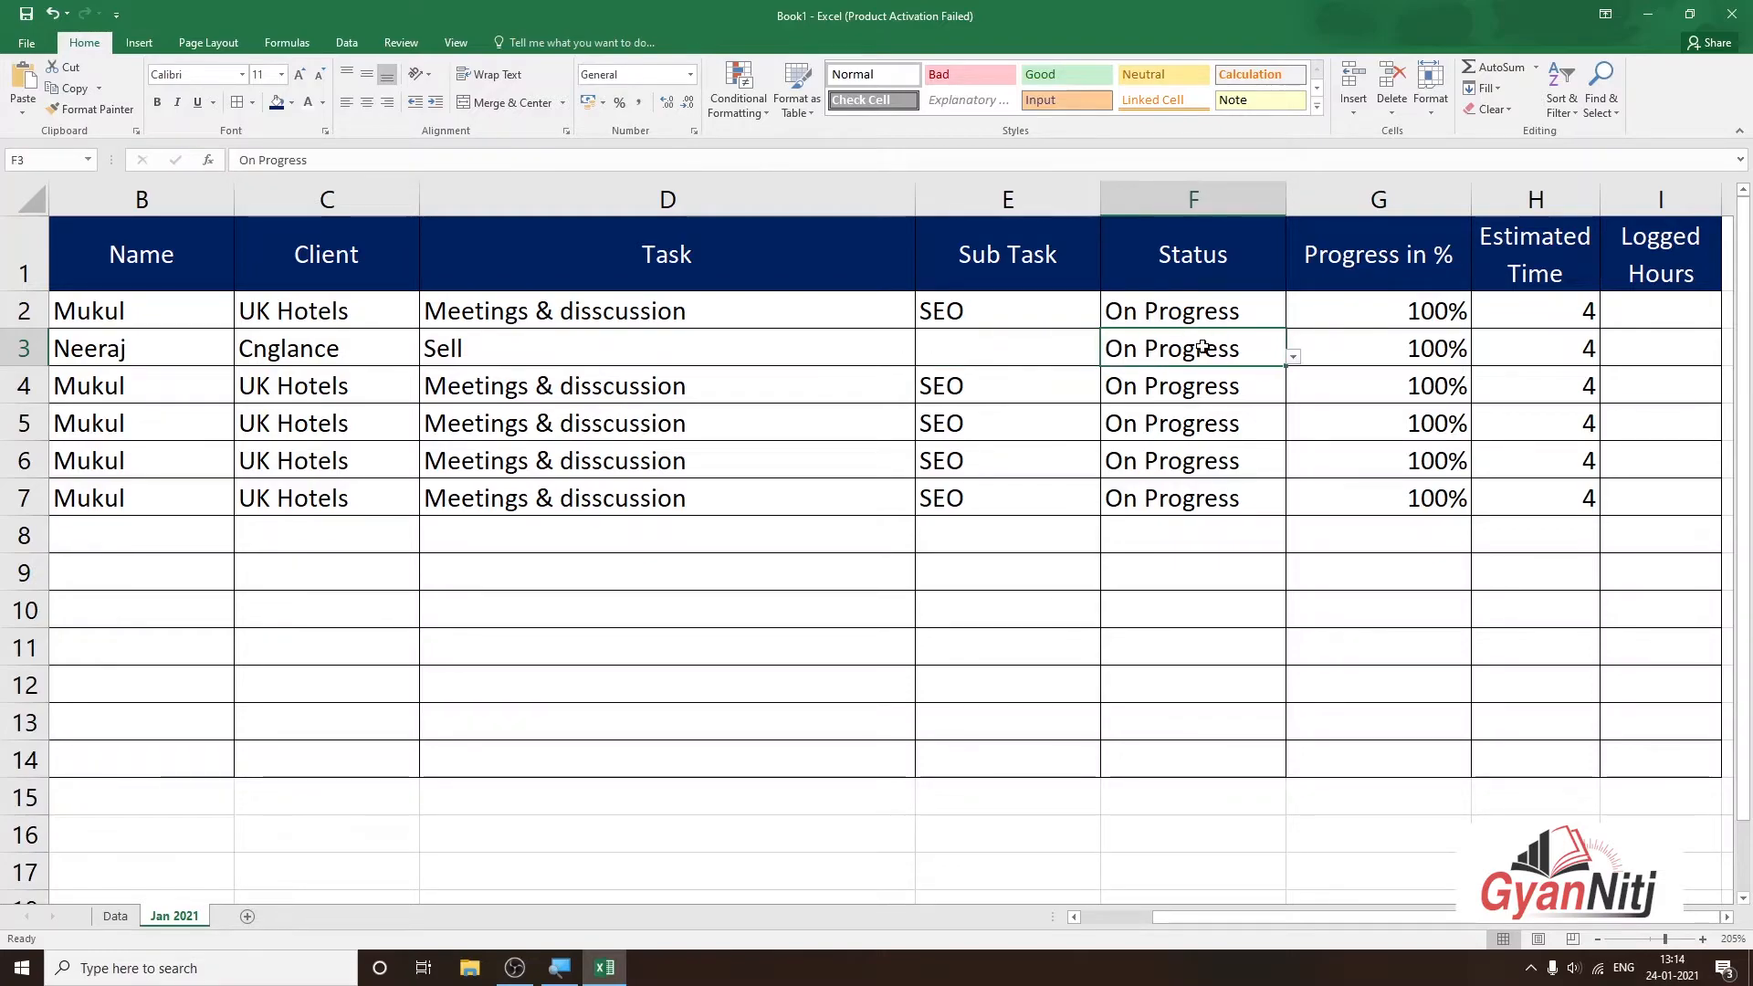
pyautogui.click(1293, 356)
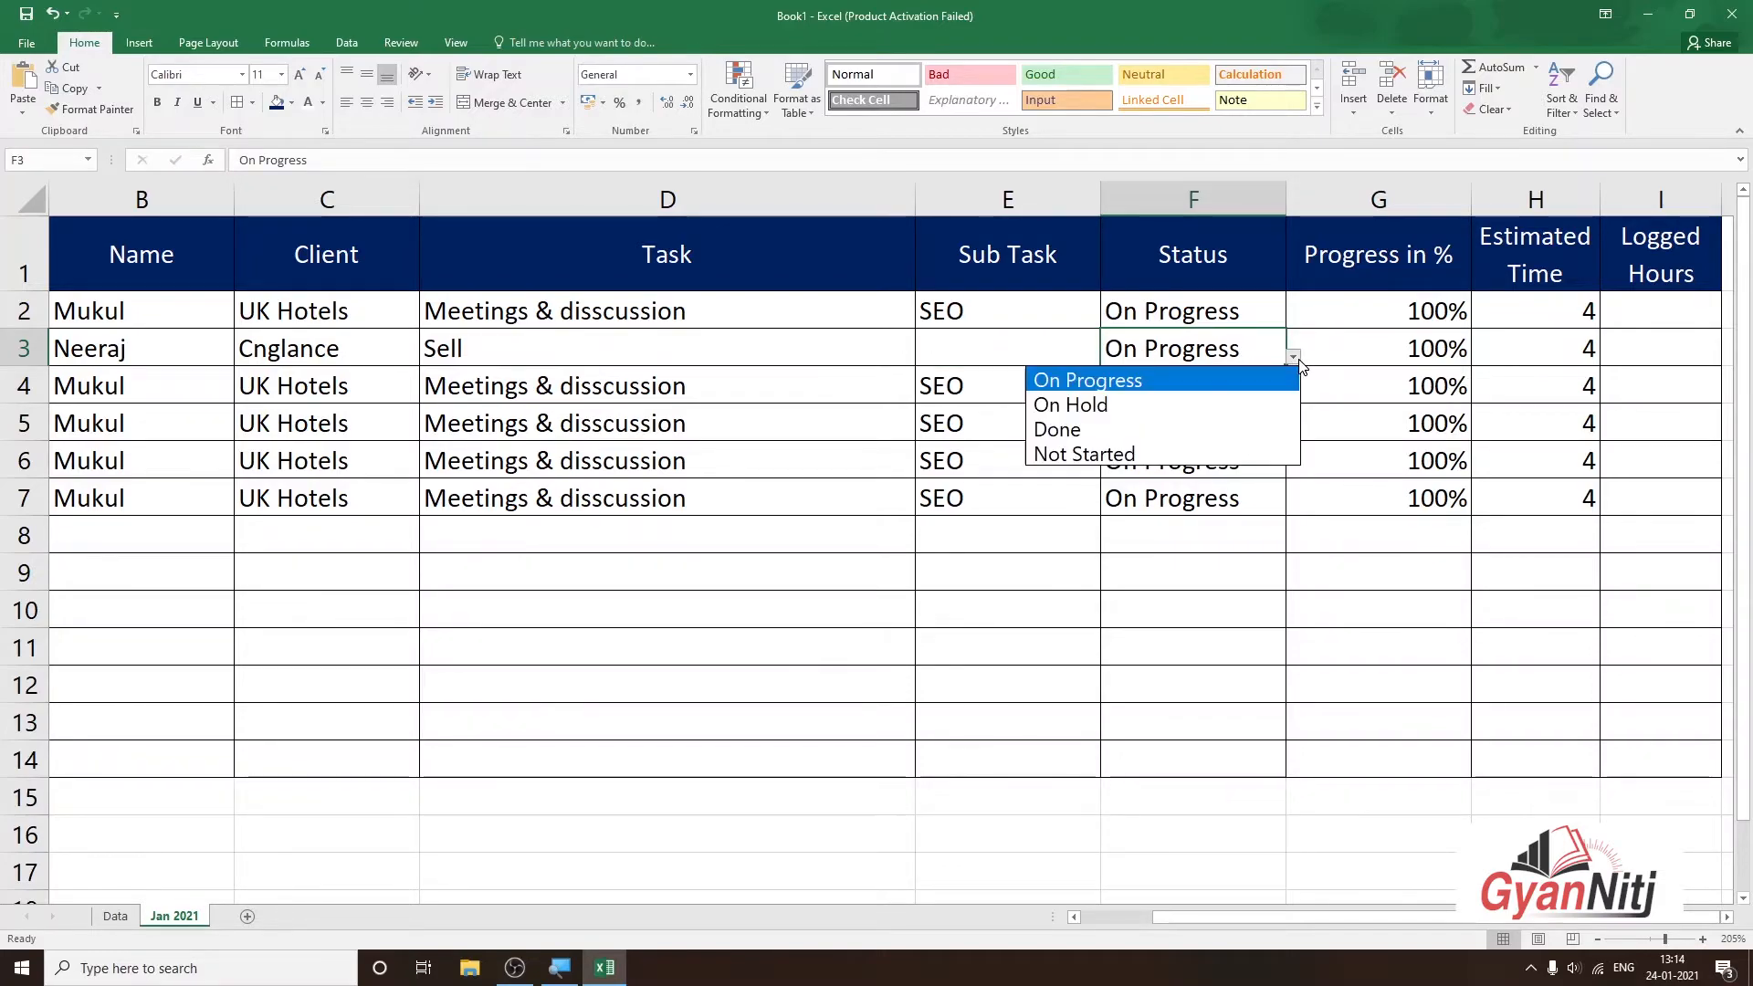
pyautogui.click(1226, 430)
pyautogui.click(1421, 348)
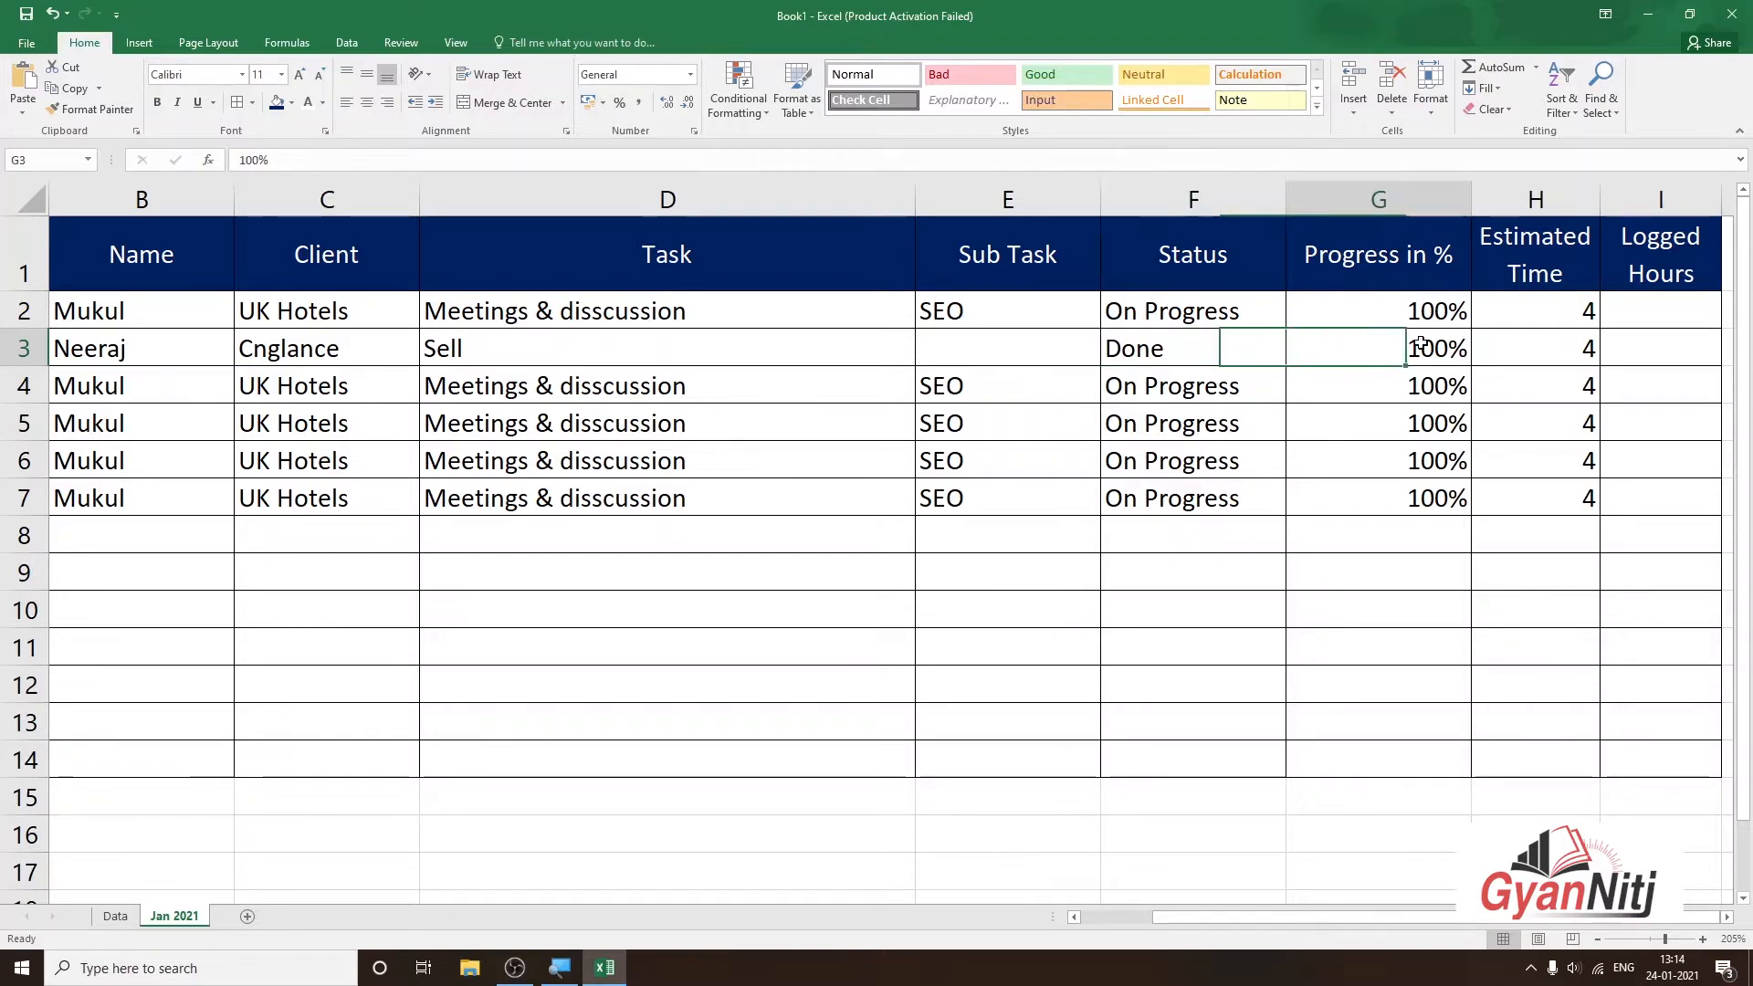
pyautogui.click(1566, 348)
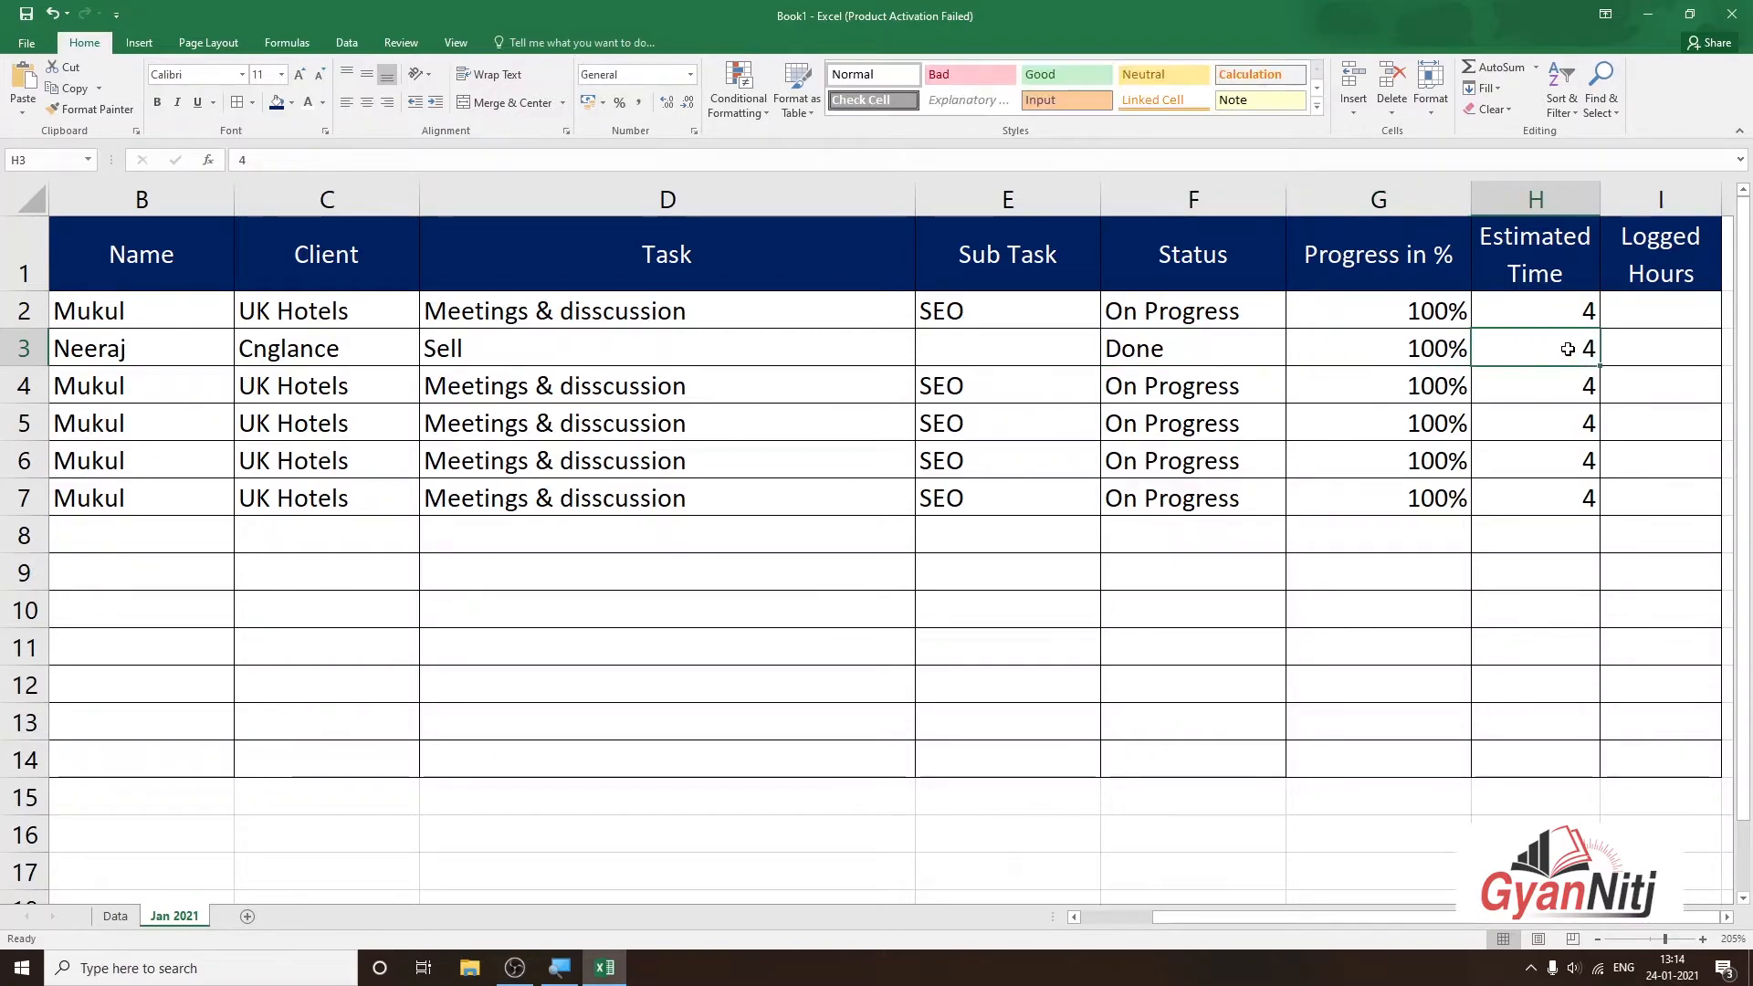
# Enter 1 in Logged Hours cell I3 and change the value to 7
pyautogui.click(1648, 348)
pyautogui.write('1')
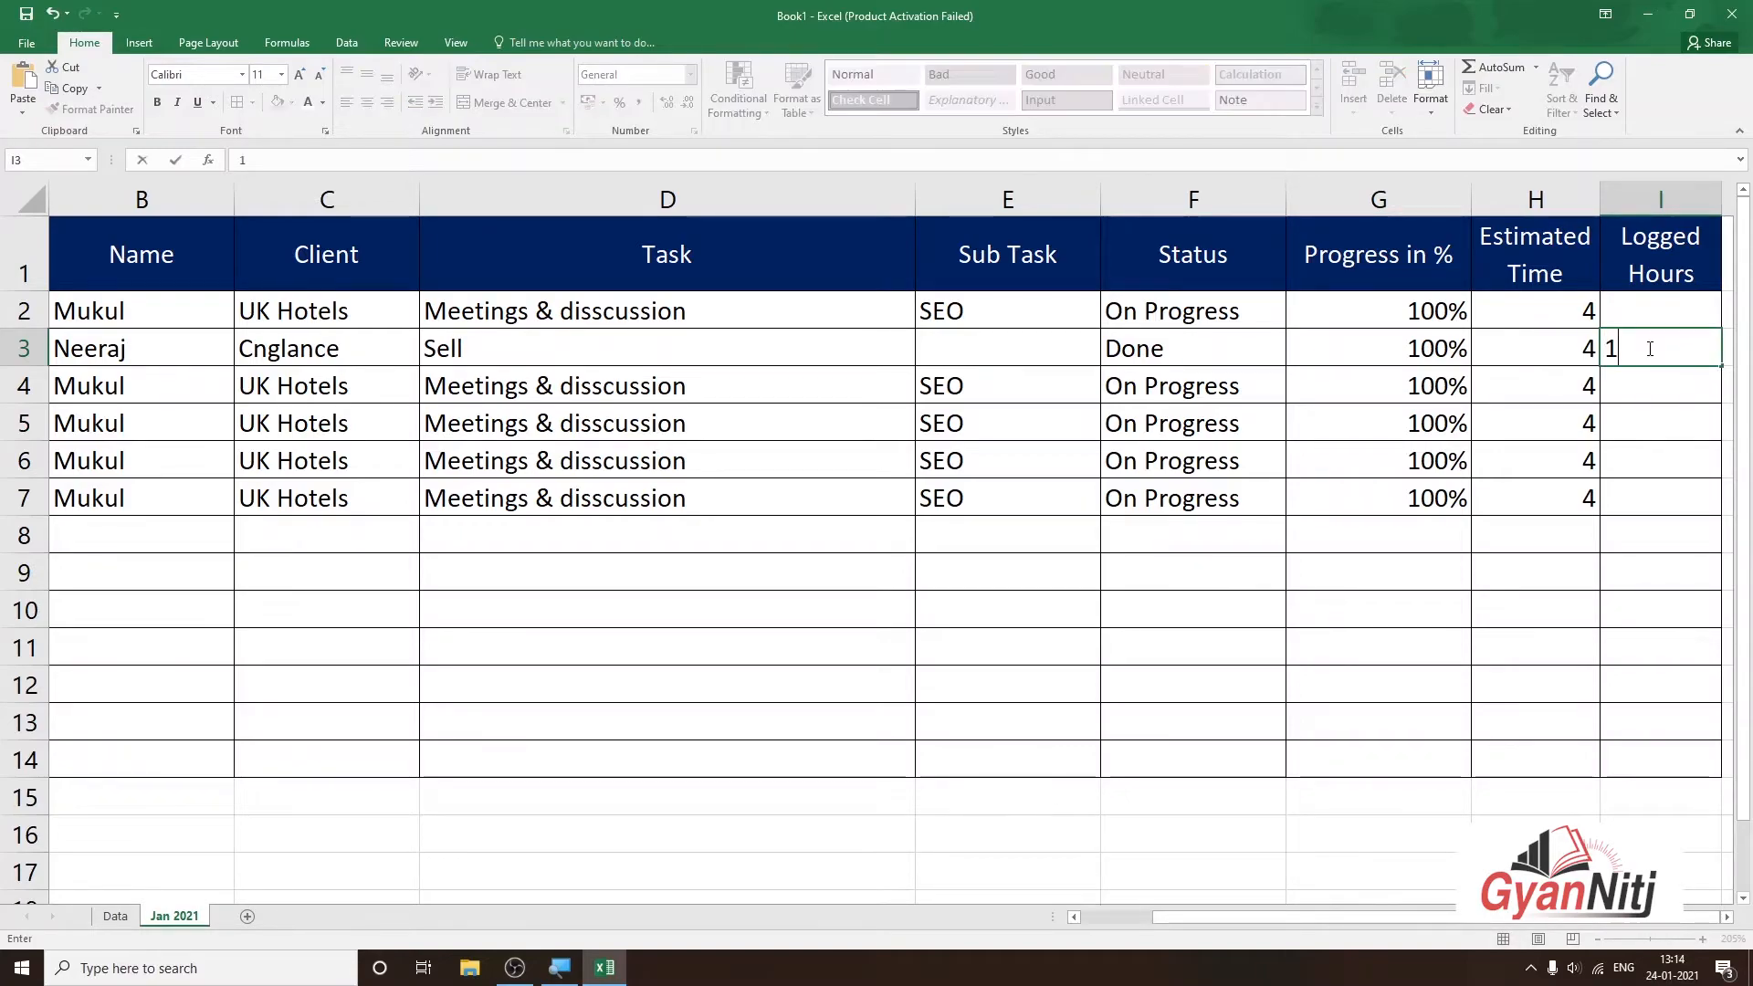
pyautogui.press('Return')
pyautogui.click(1663, 341)
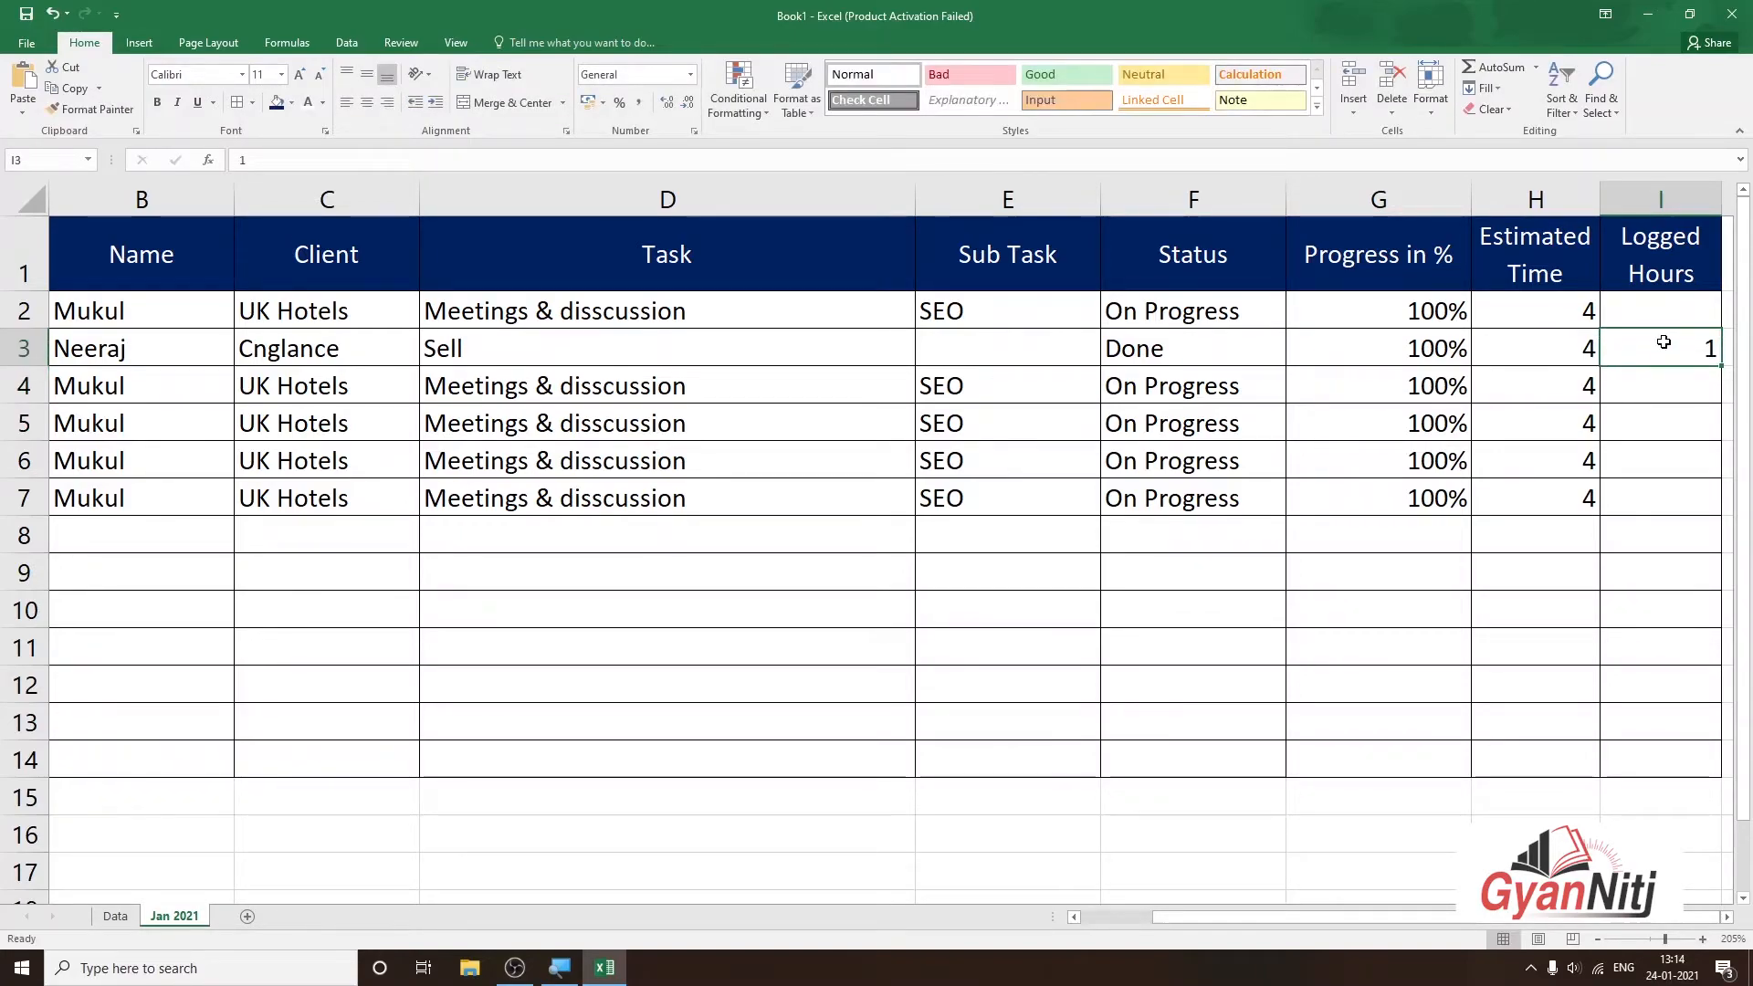
pyautogui.write('7')
pyautogui.click(1674, 466)
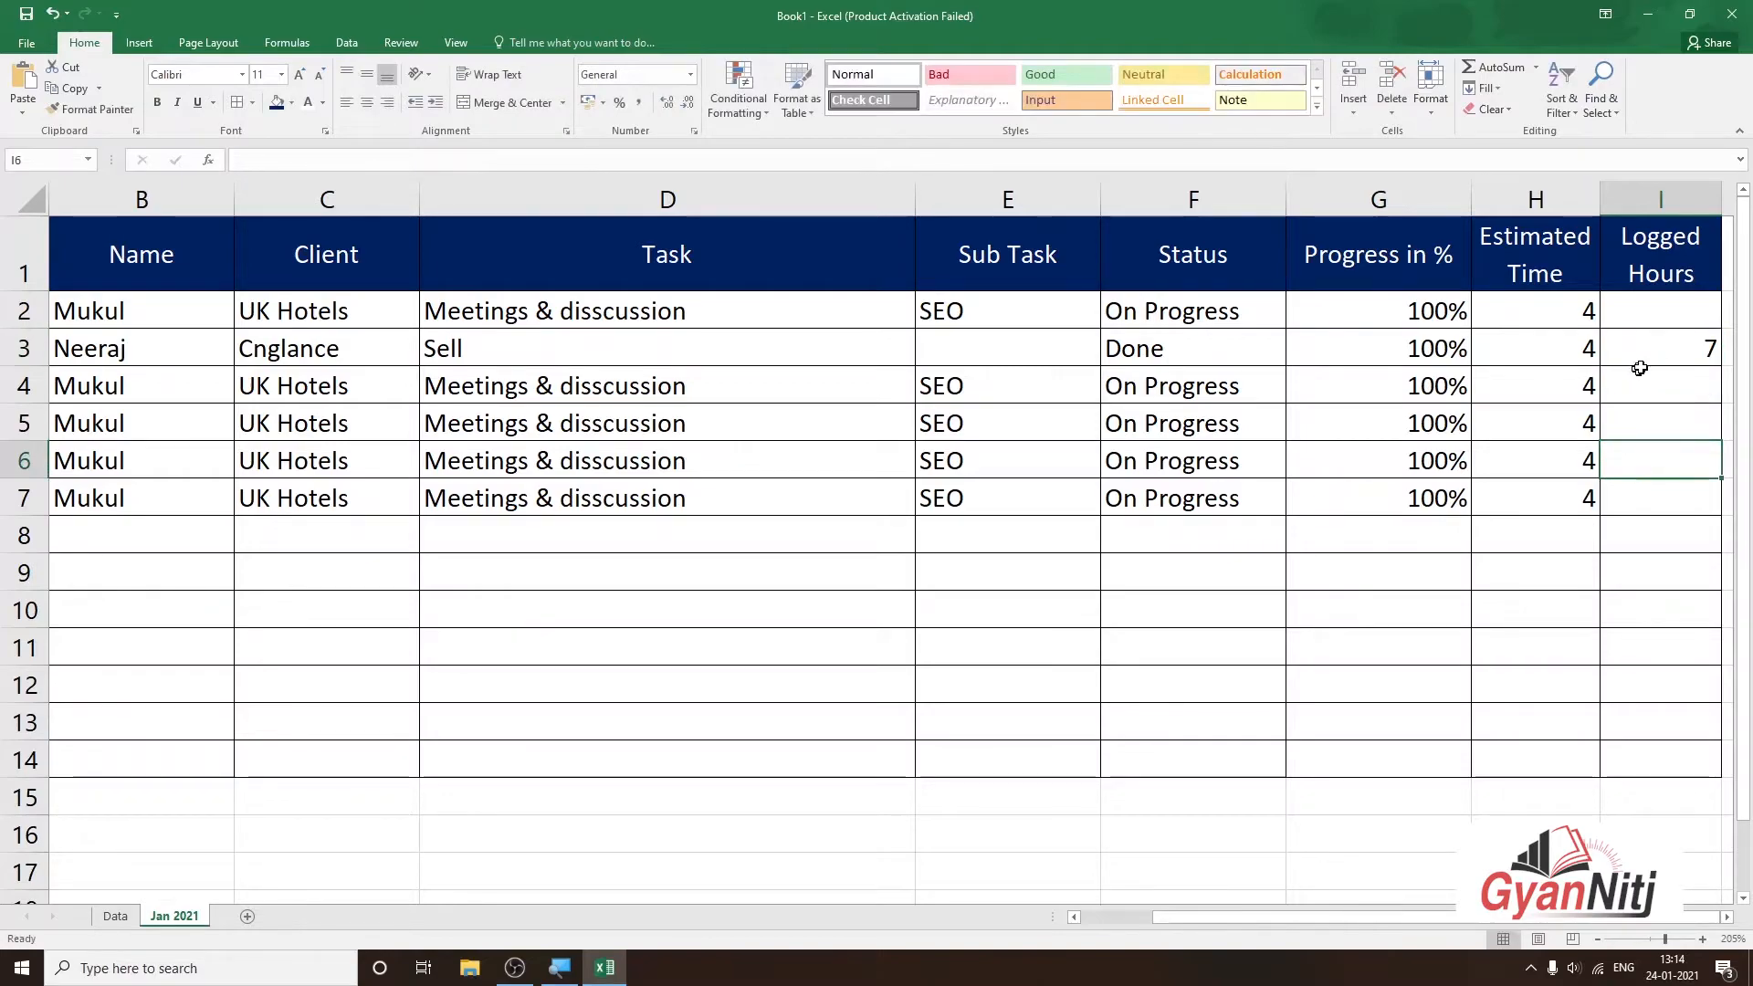
pyautogui.click(1649, 372)
pyautogui.click(1670, 350)
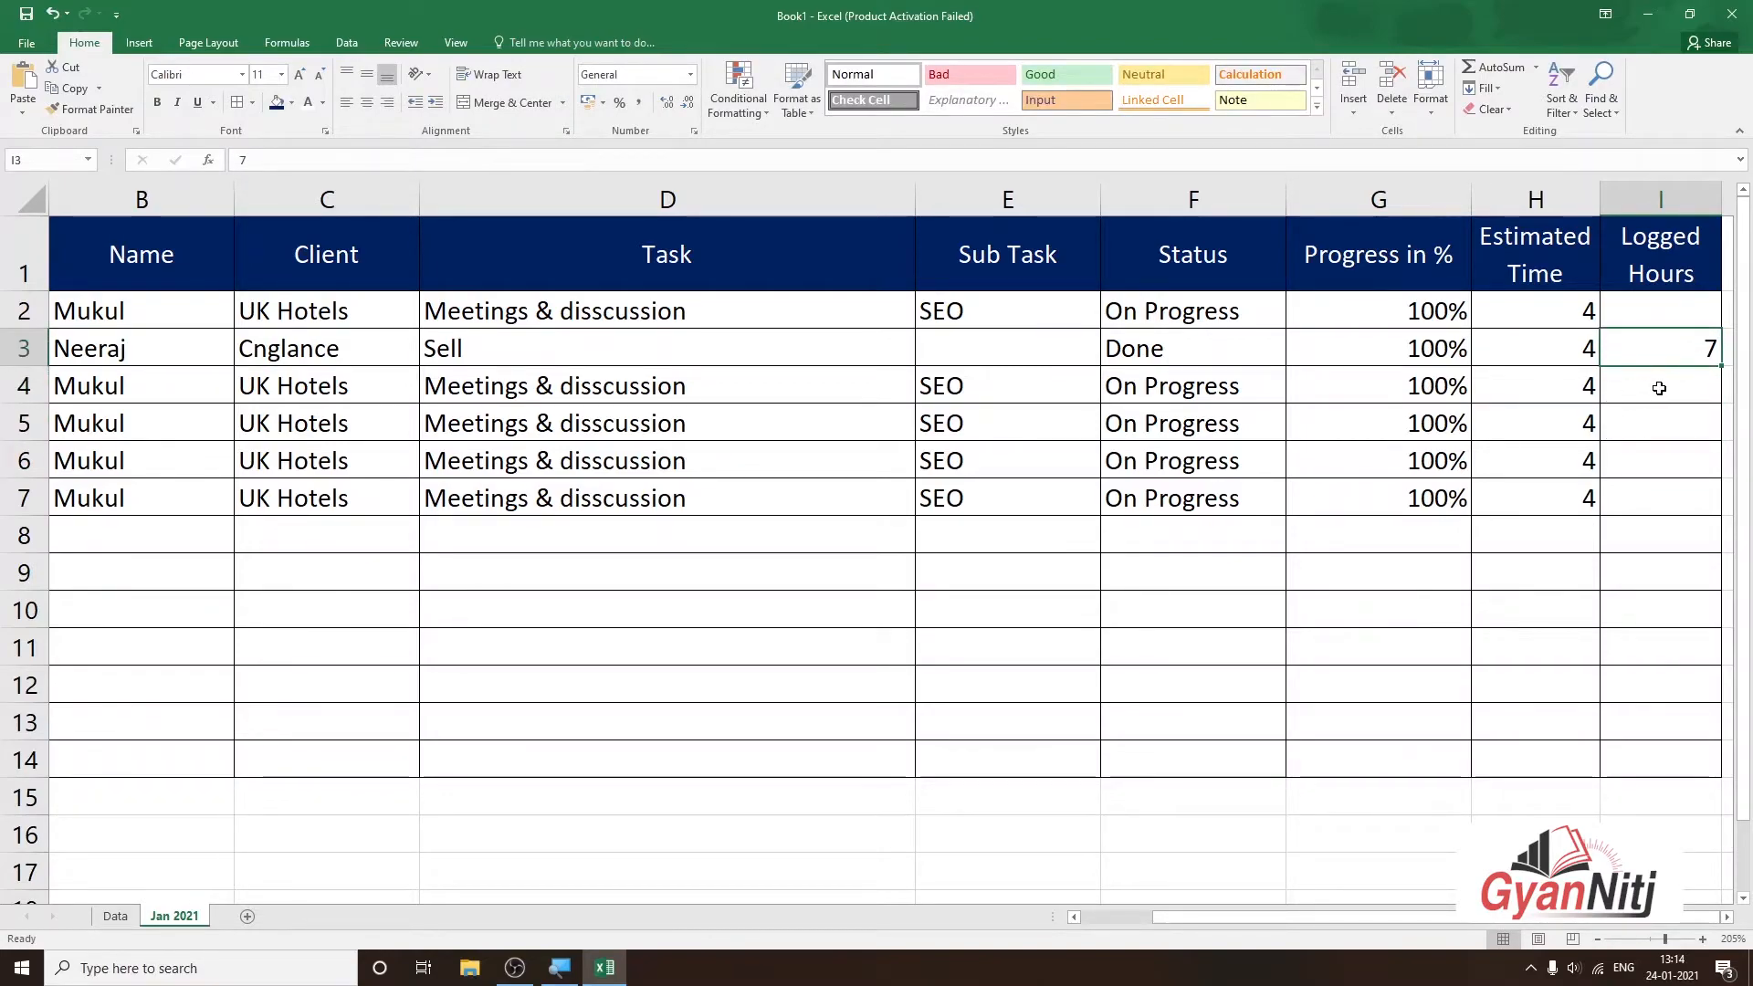
pyautogui.click(1659, 388)
# Enter 14 in Logged Hours cell I2 and change the value to 1
pyautogui.click(1669, 310)
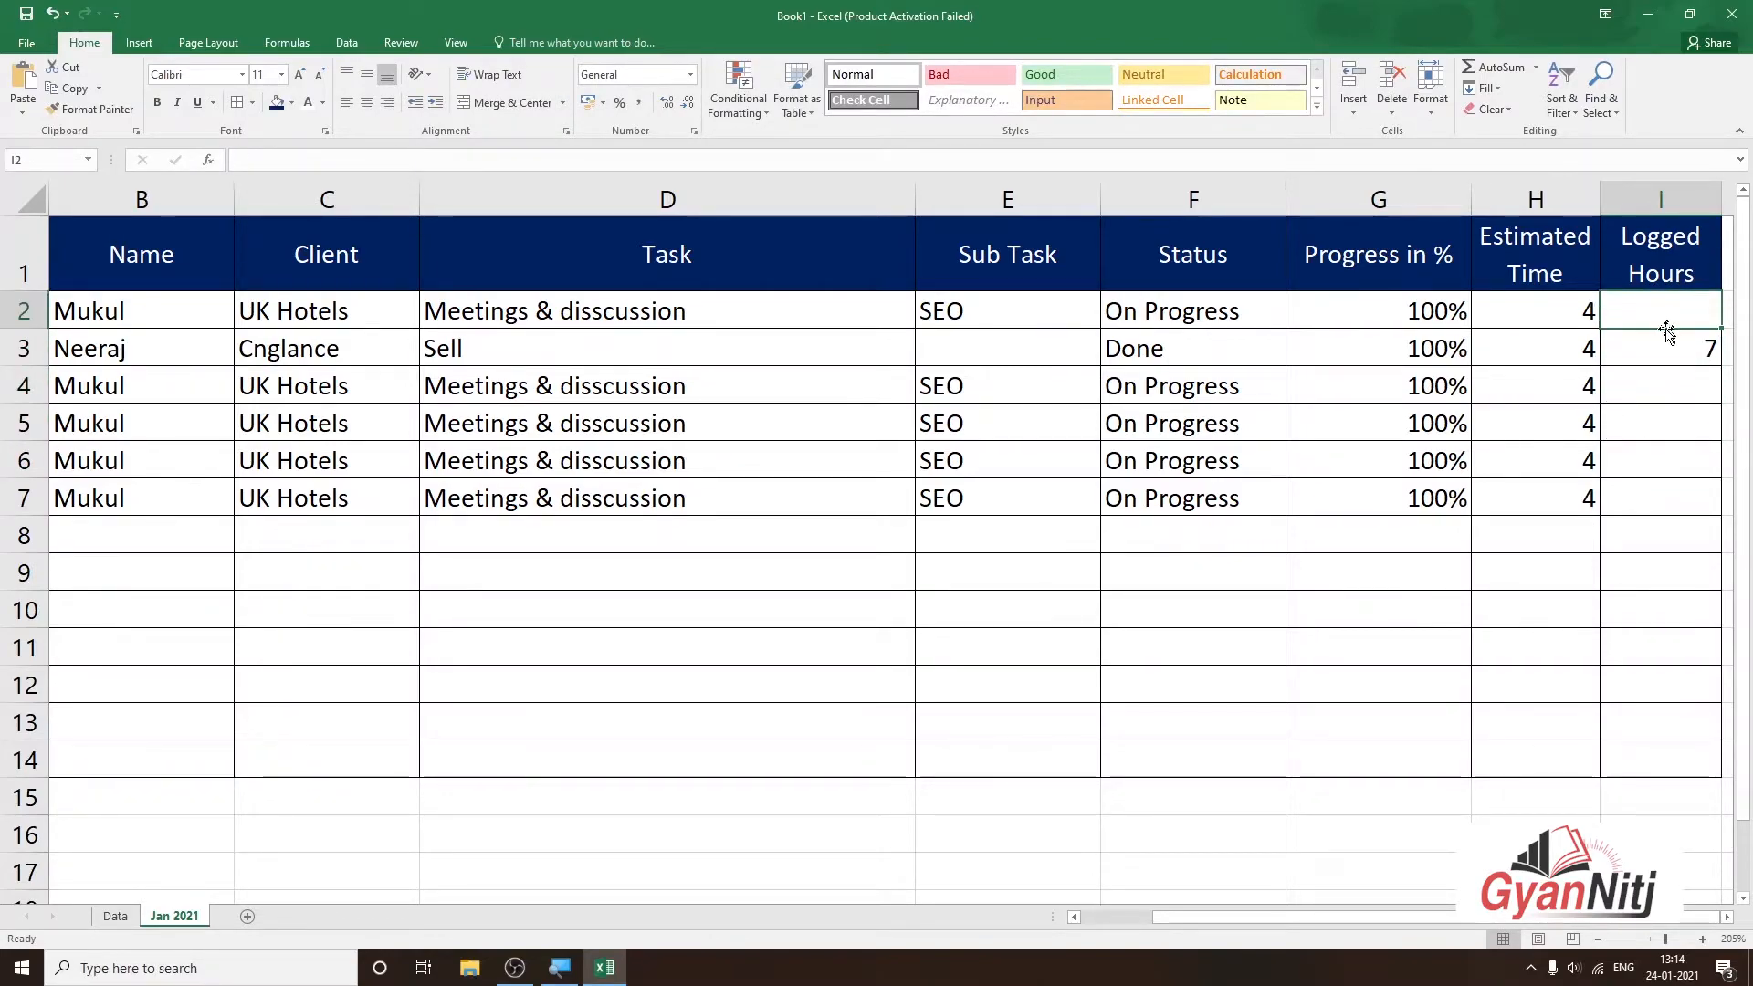
pyautogui.write('14')
pyautogui.click(1679, 384)
pyautogui.click(1662, 316)
pyautogui.write('1')
pyautogui.click(1680, 388)
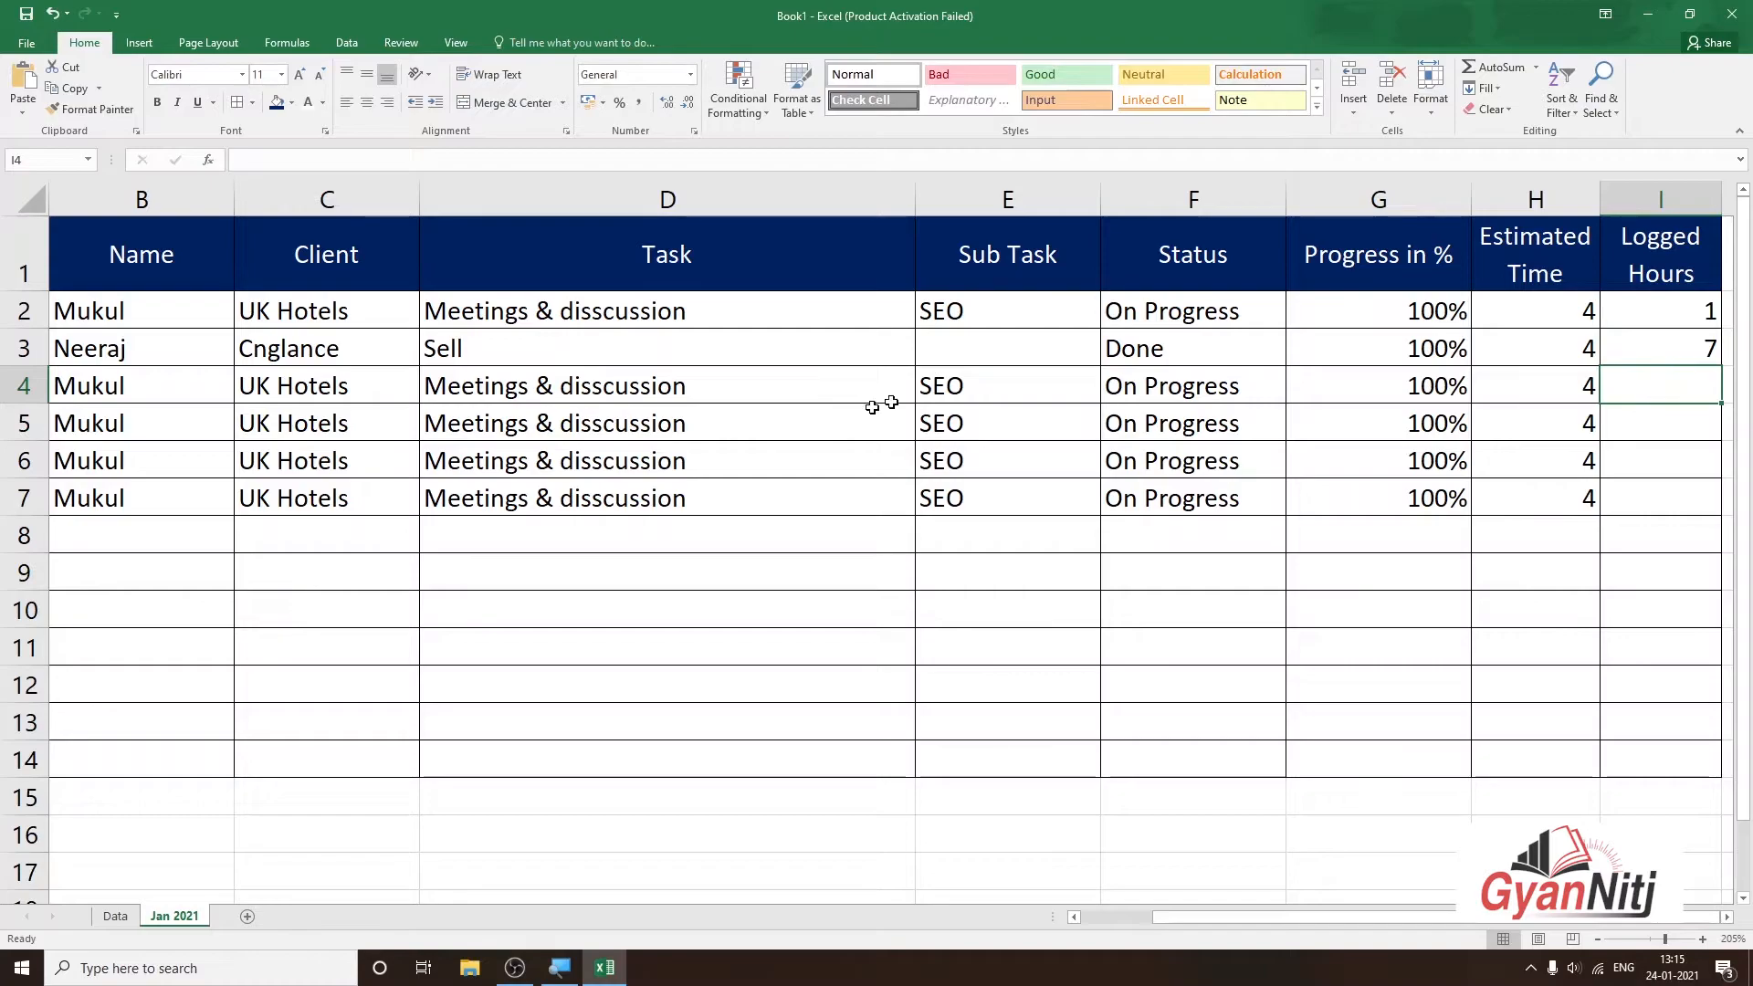
# Start a conditional formatting rule for blank cells in the Logged Hours column and open its format settings
pyautogui.click(1684, 192)
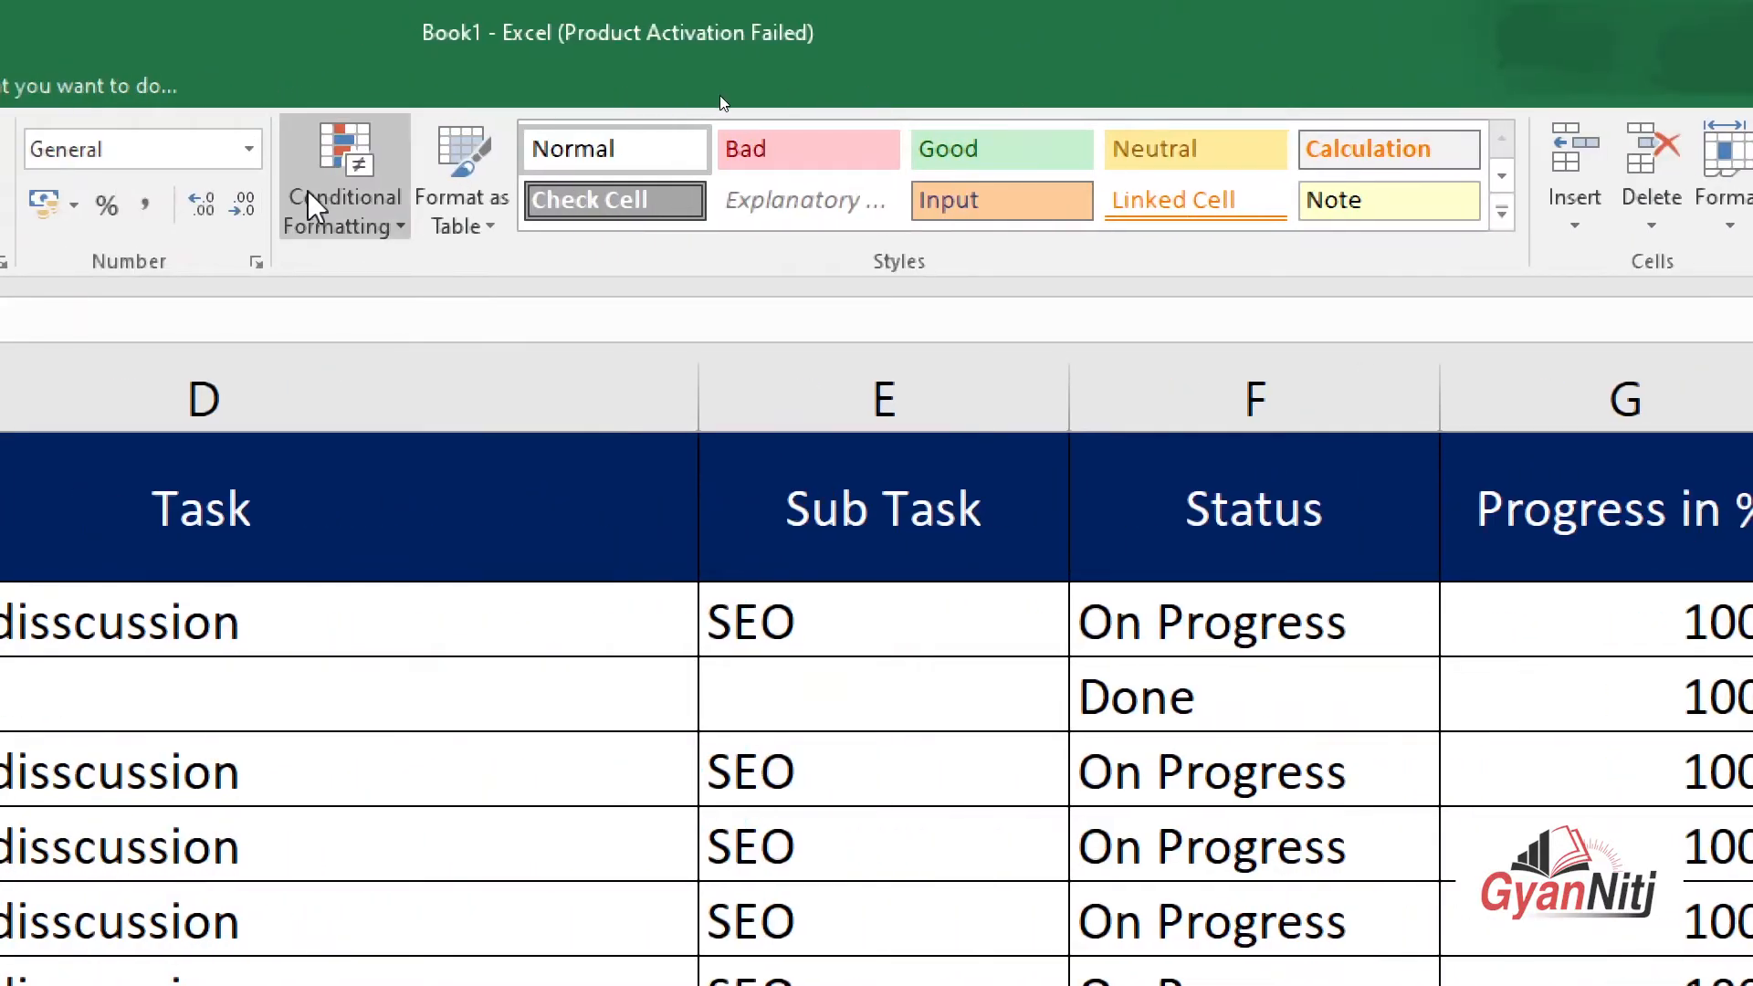
pyautogui.click(269, 219)
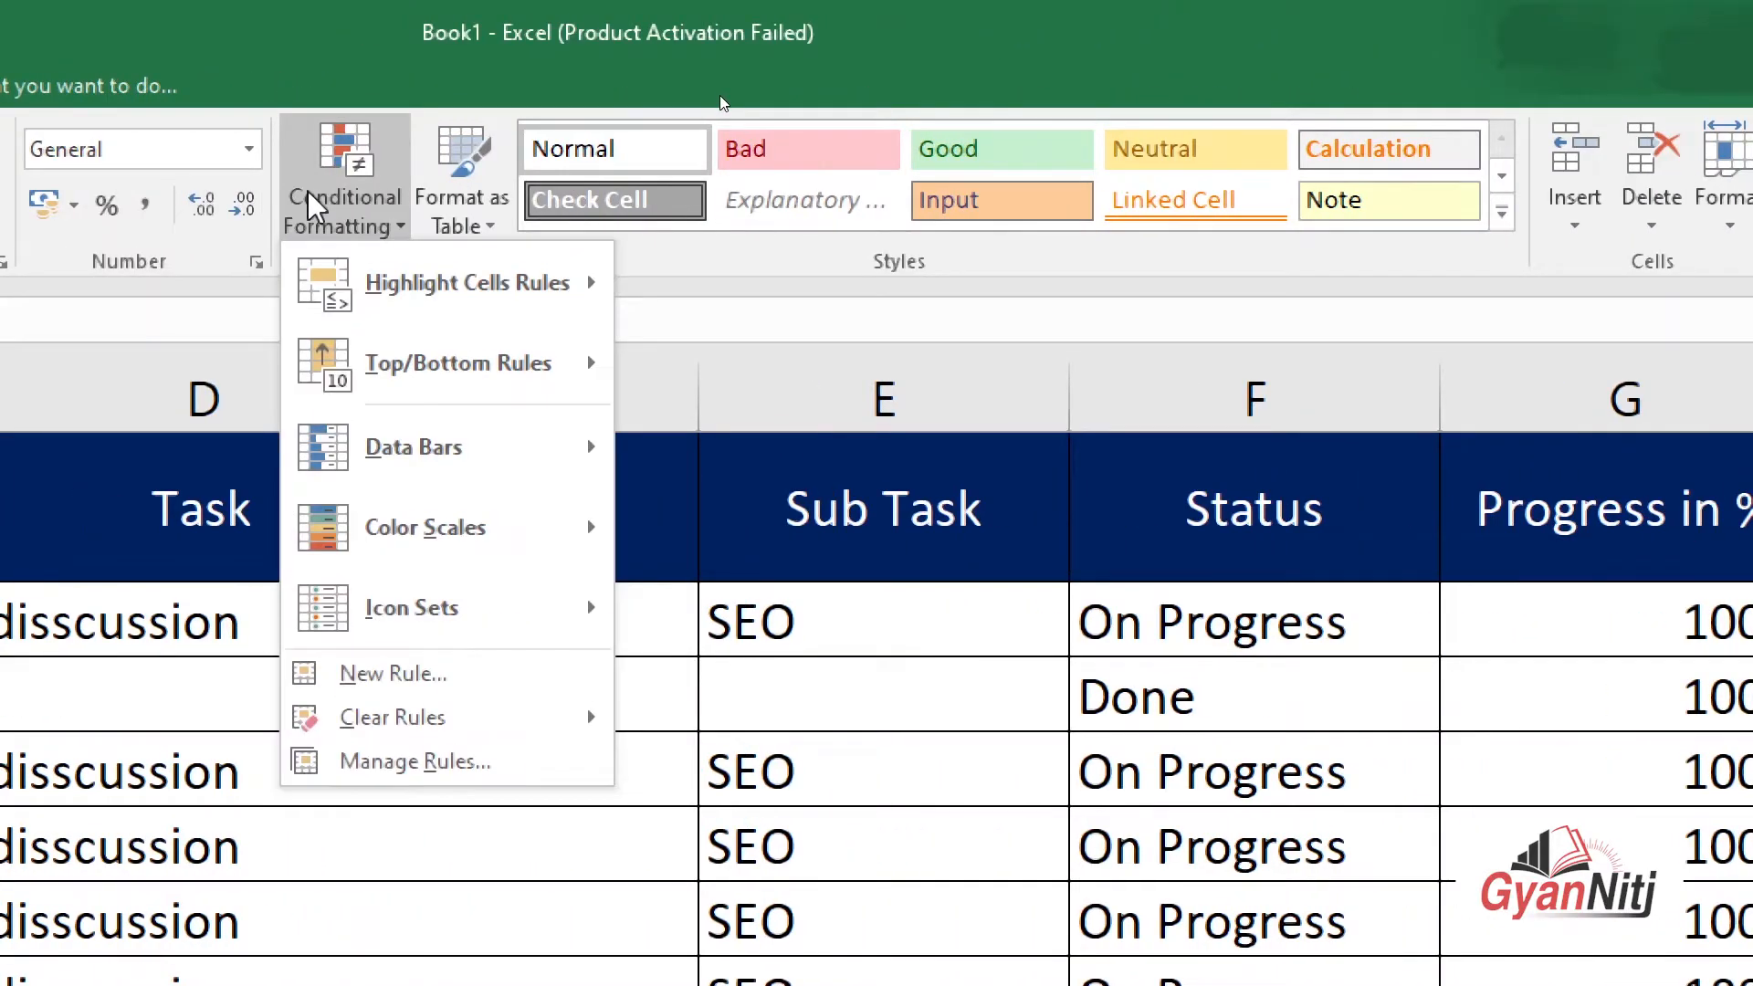
pyautogui.click(393, 676)
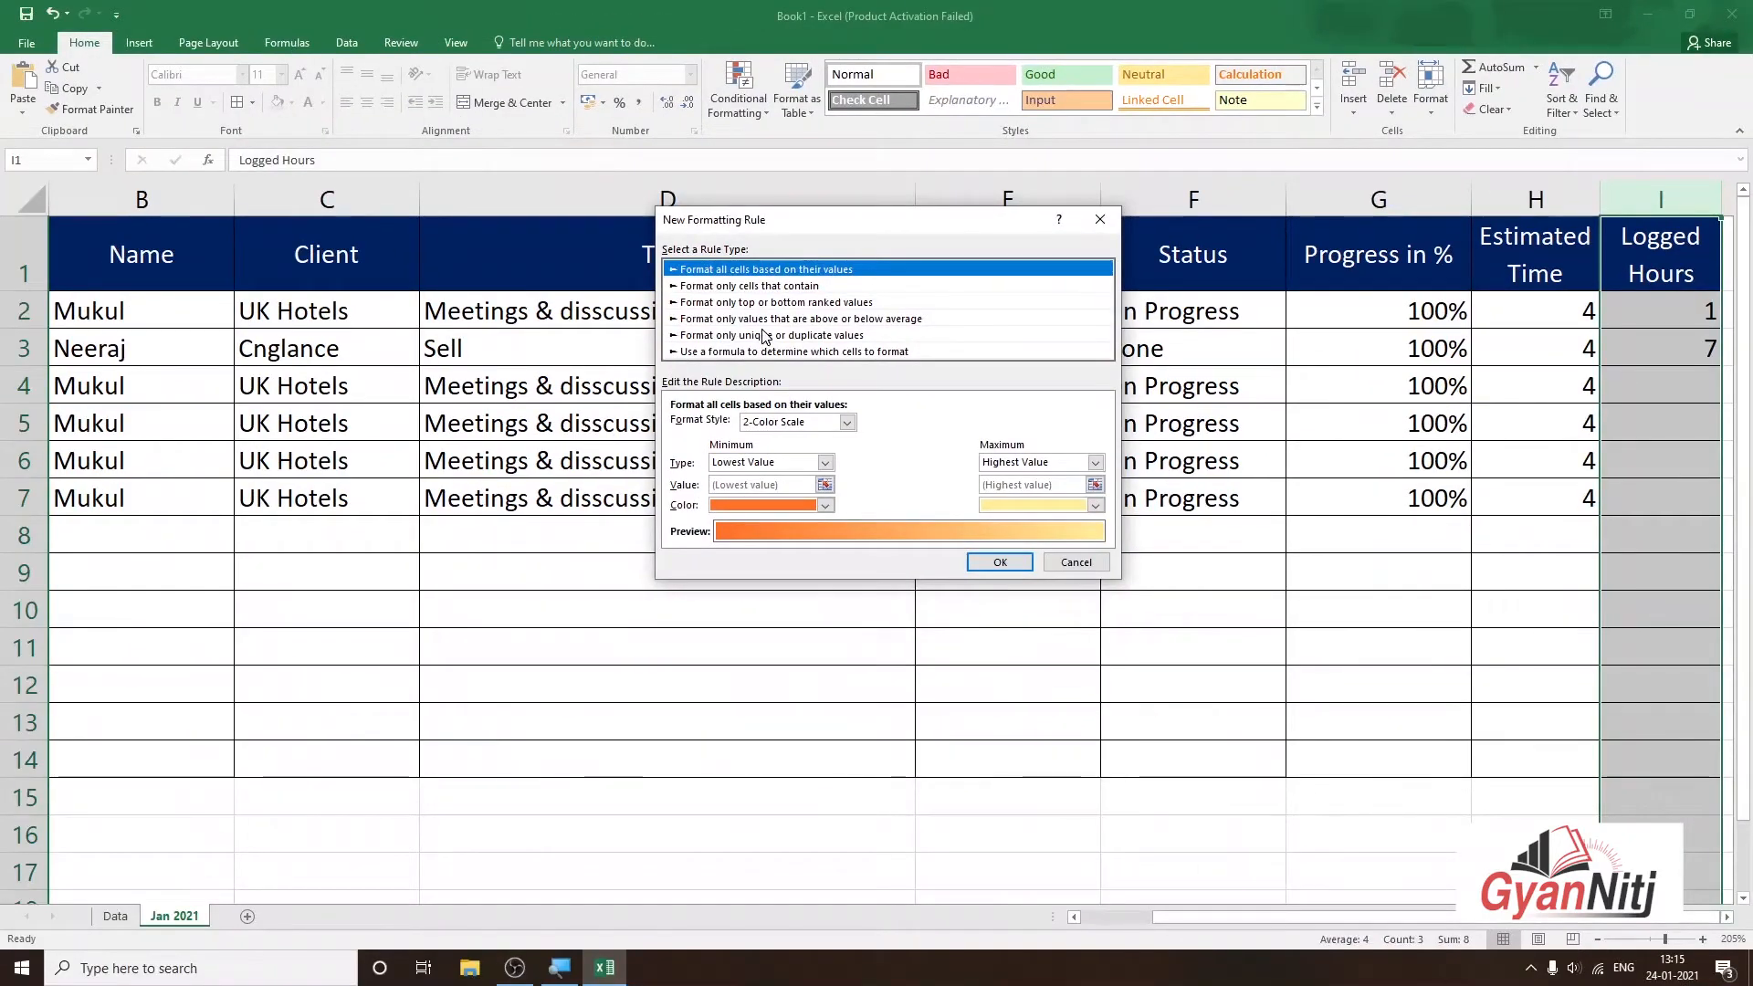
pyautogui.moveTo(737, 466); pyautogui.dragTo(835, 479)
pyautogui.moveTo(983, 239); pyautogui.dragTo(1323, 219)
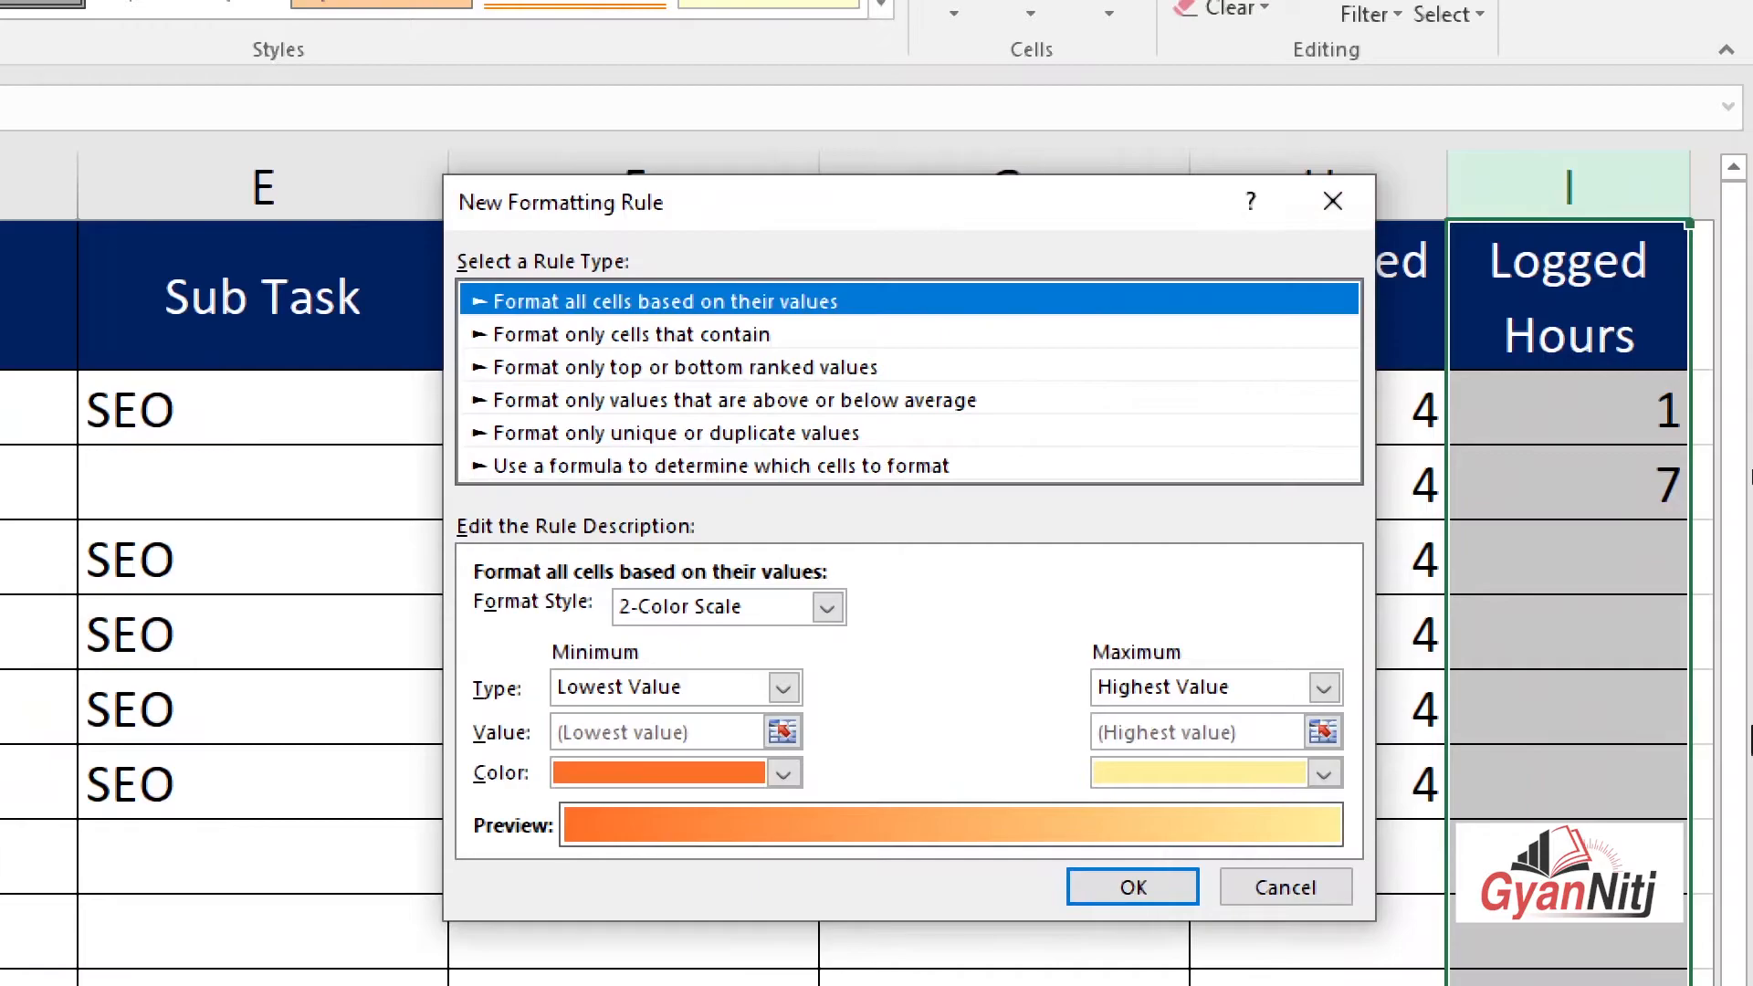
pyautogui.click(731, 336)
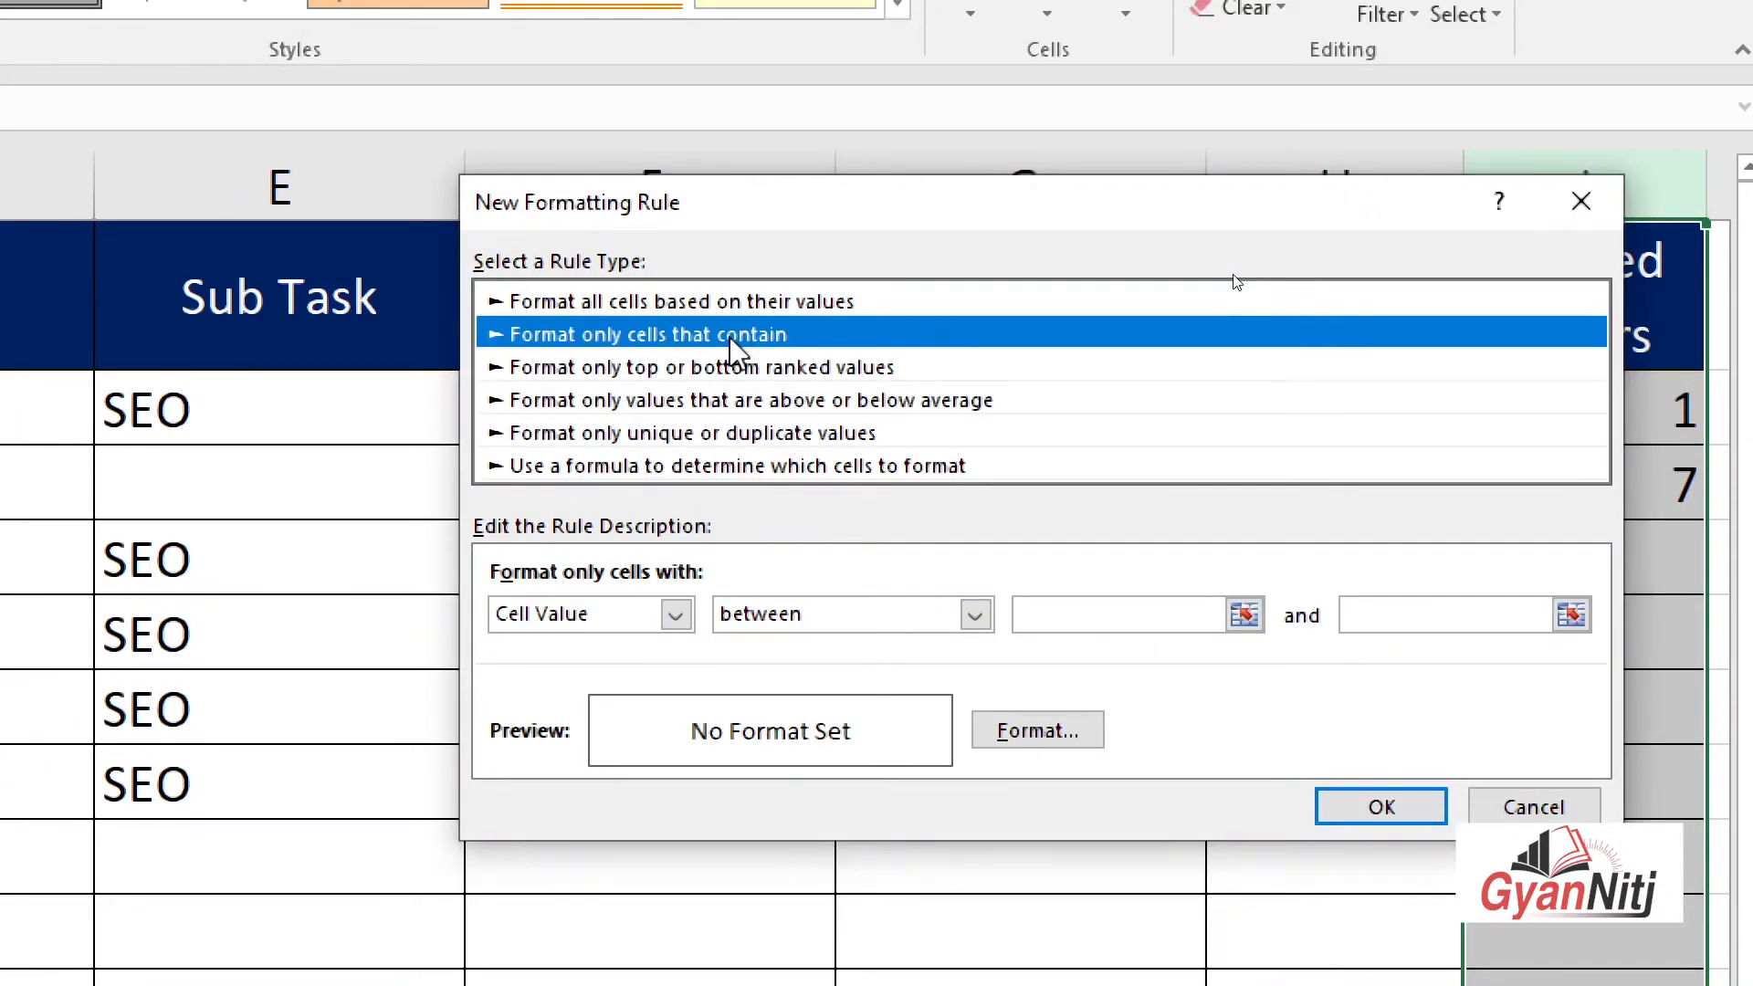
pyautogui.moveTo(916, 203); pyautogui.dragTo(755, 204)
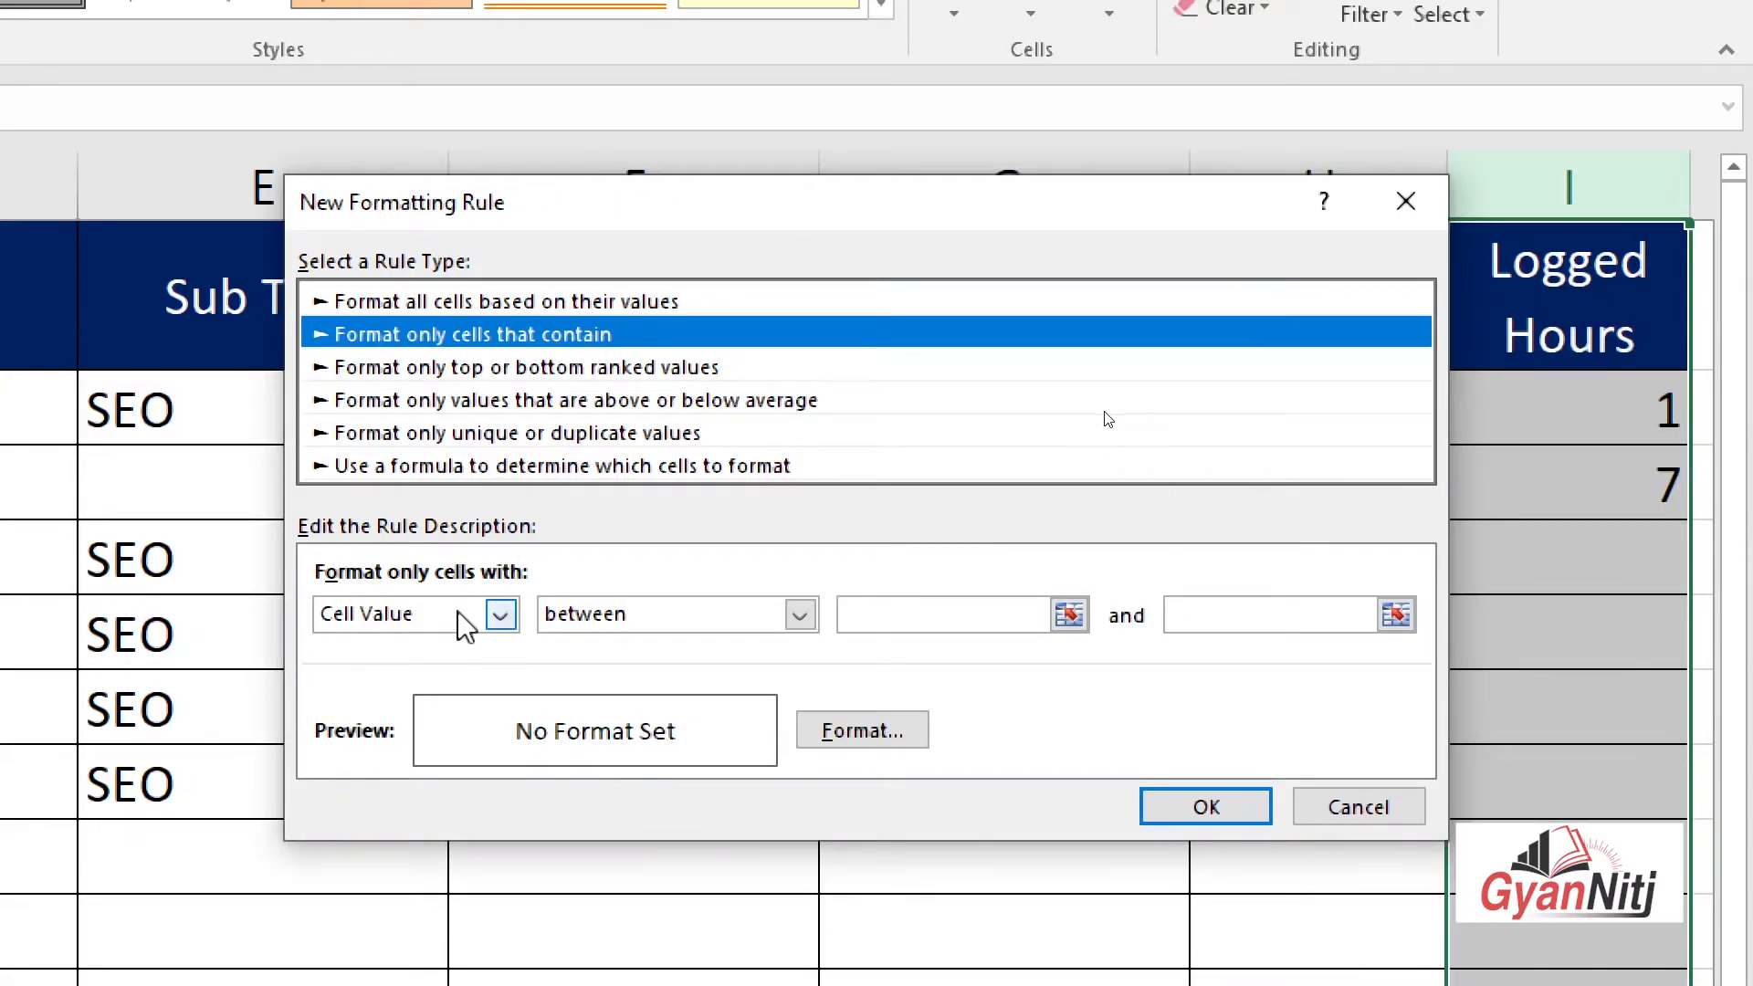
pyautogui.click(429, 617)
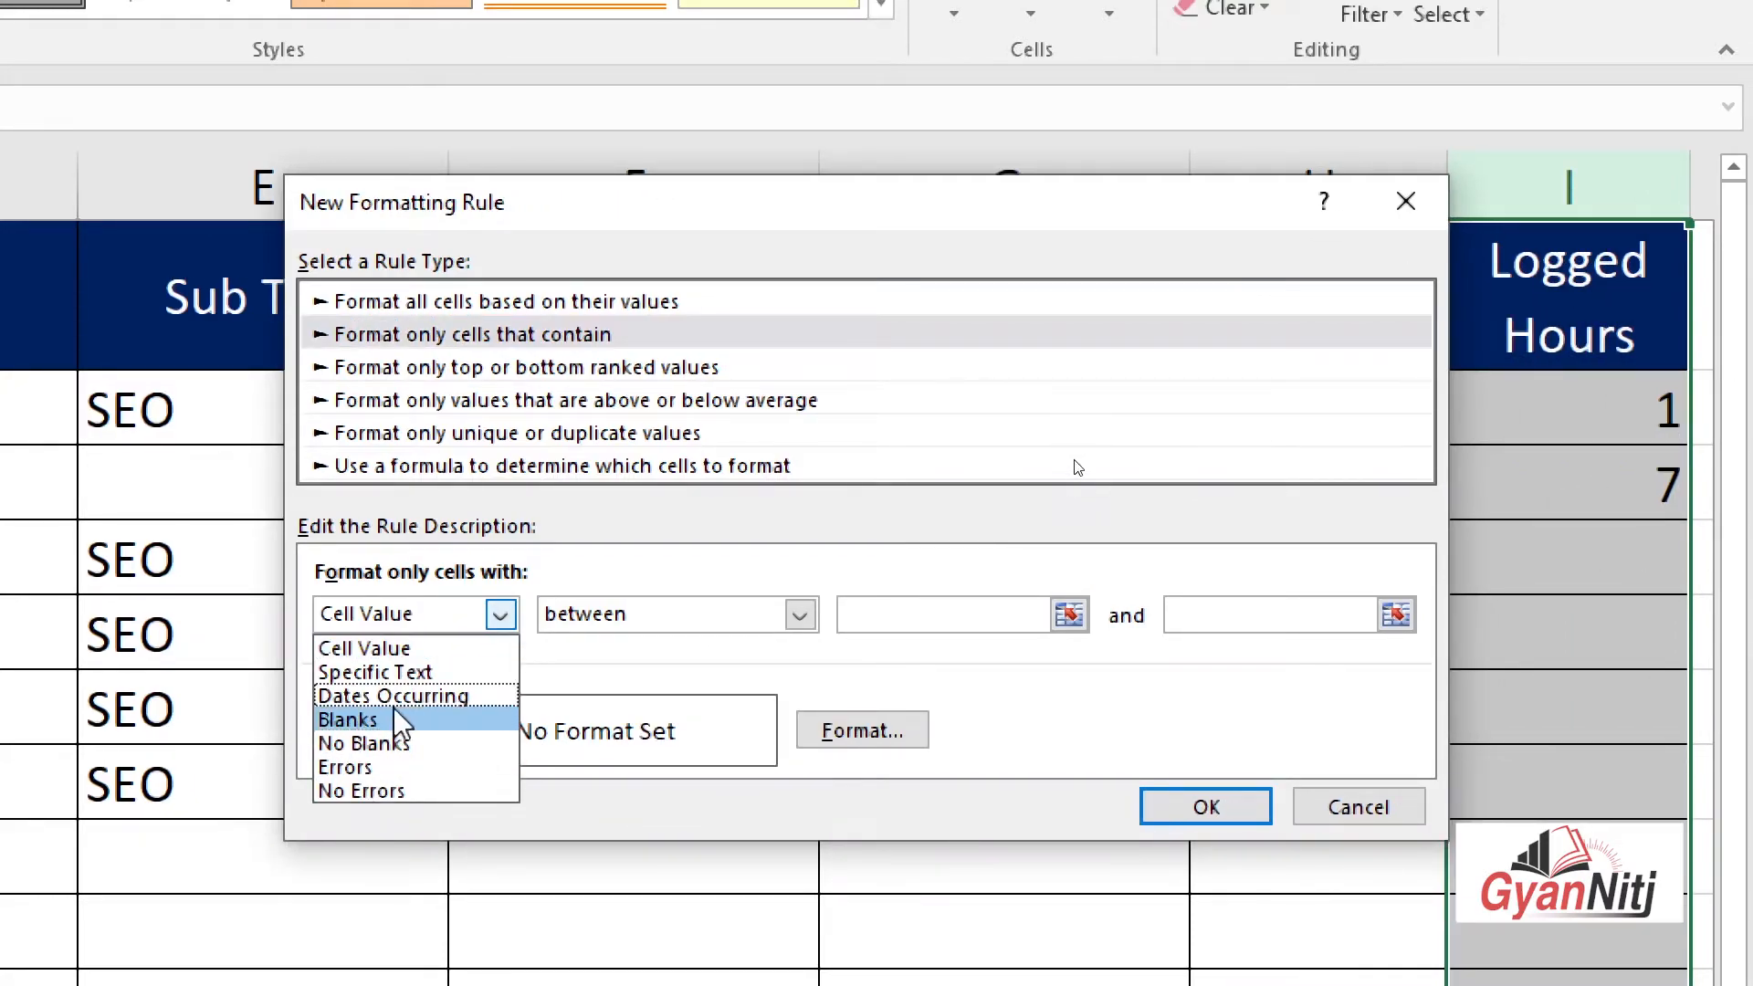
pyautogui.click(363, 720)
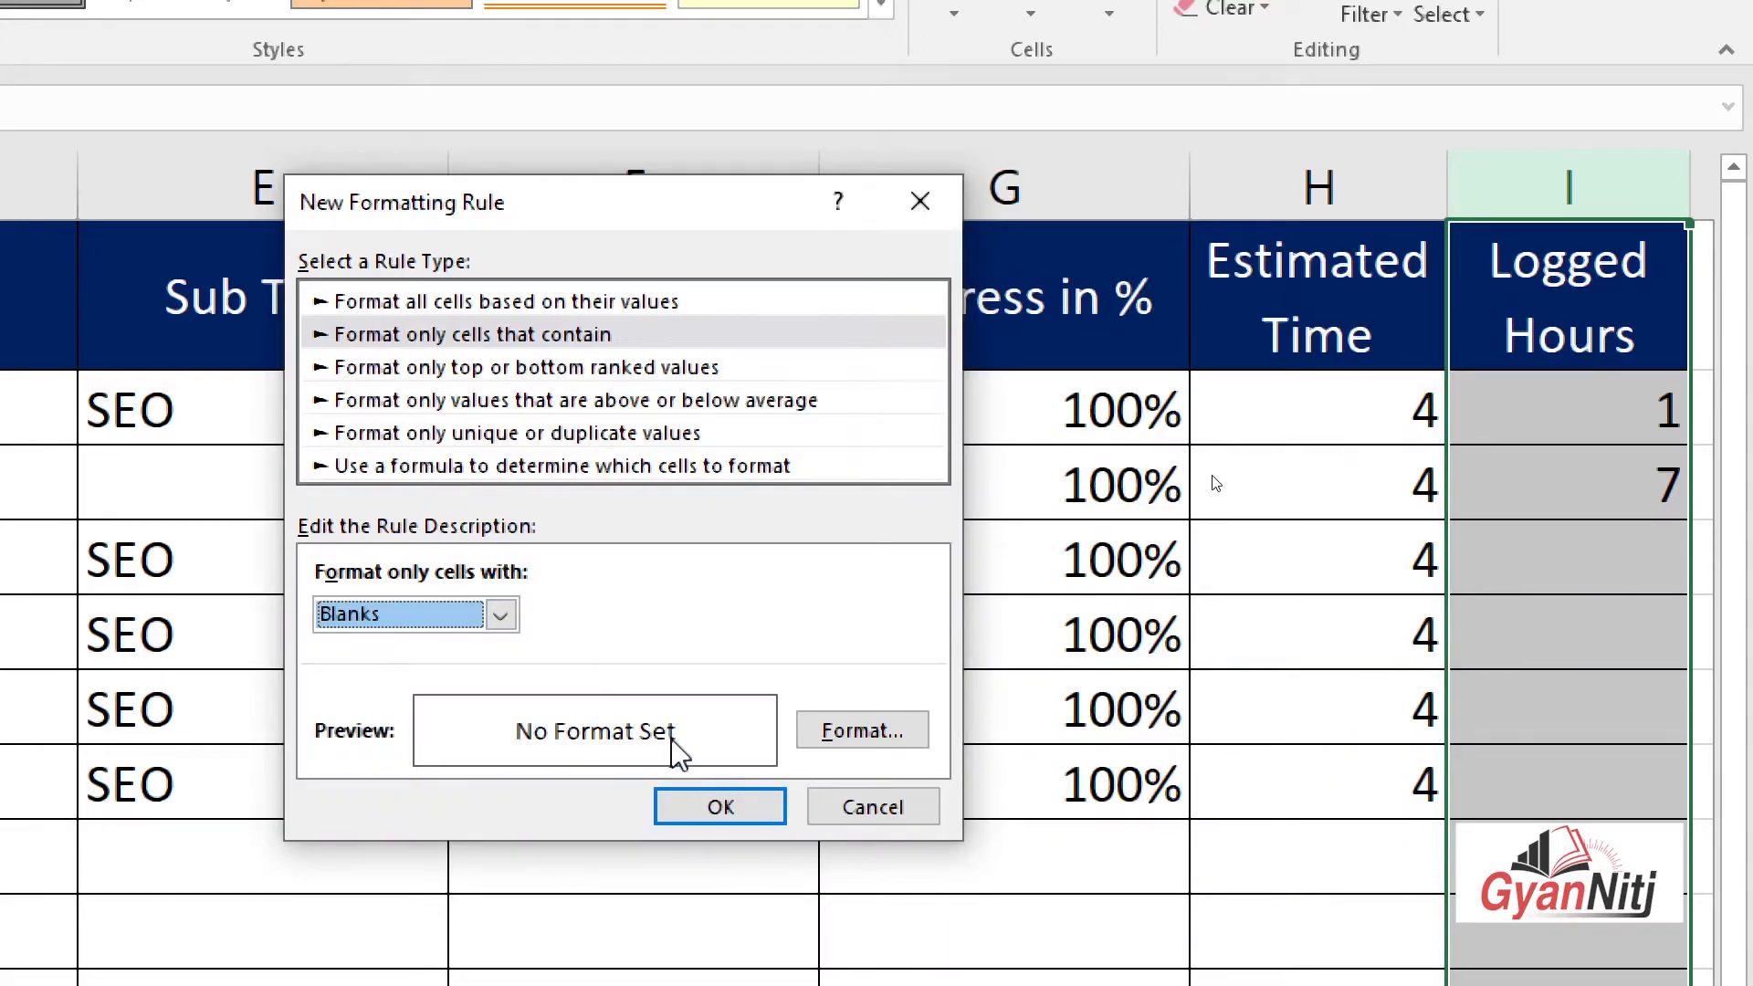
pyautogui.click(867, 738)
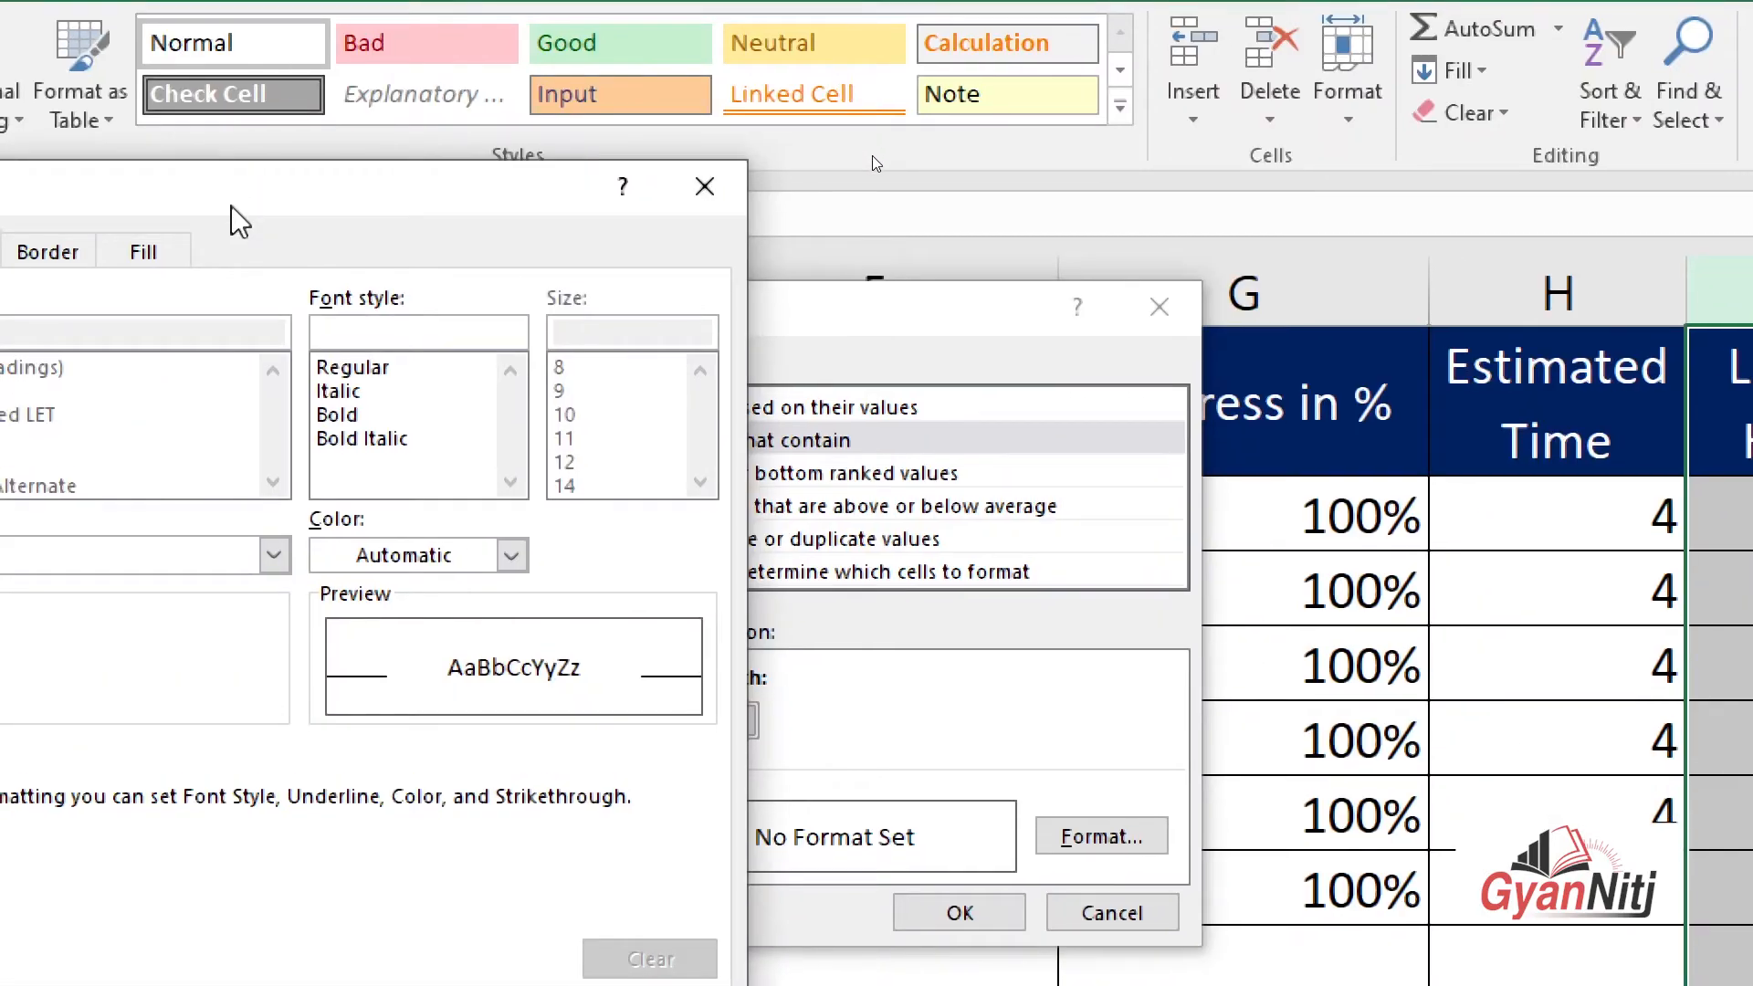
pyautogui.moveTo(231, 215); pyautogui.dragTo(950, 78)
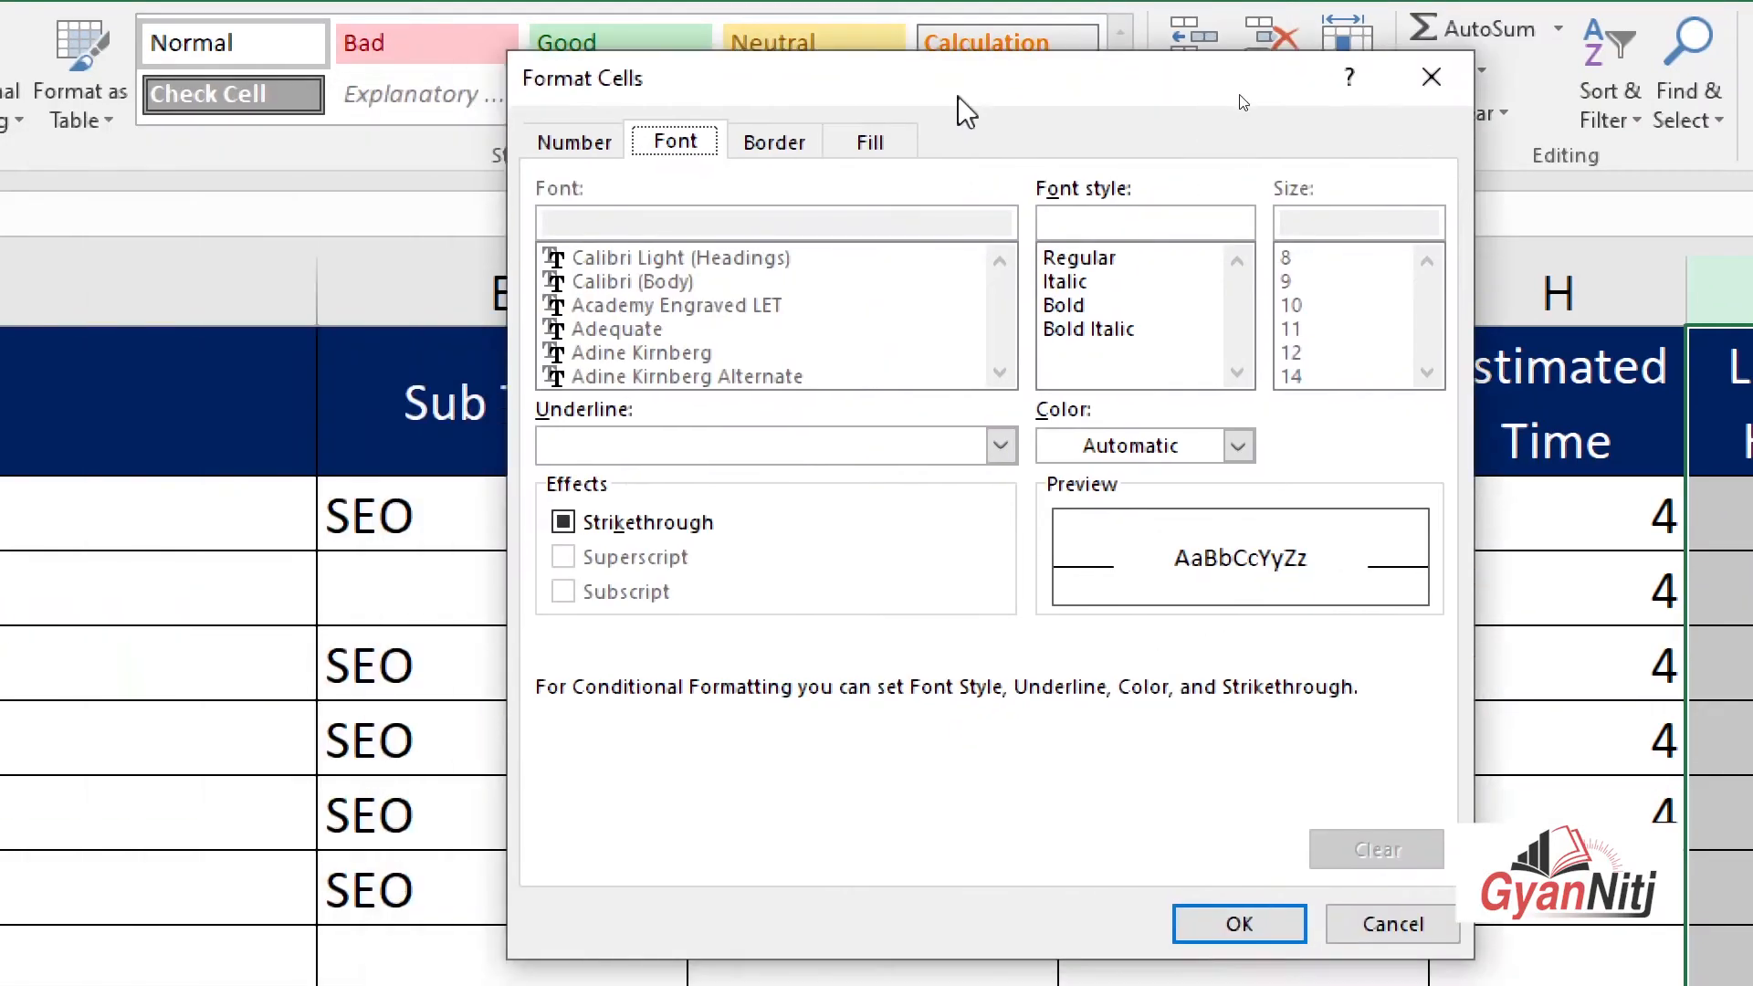
# Try a dash-dot border on all four sides of the rule's format and remove it again
pyautogui.click(767, 122)
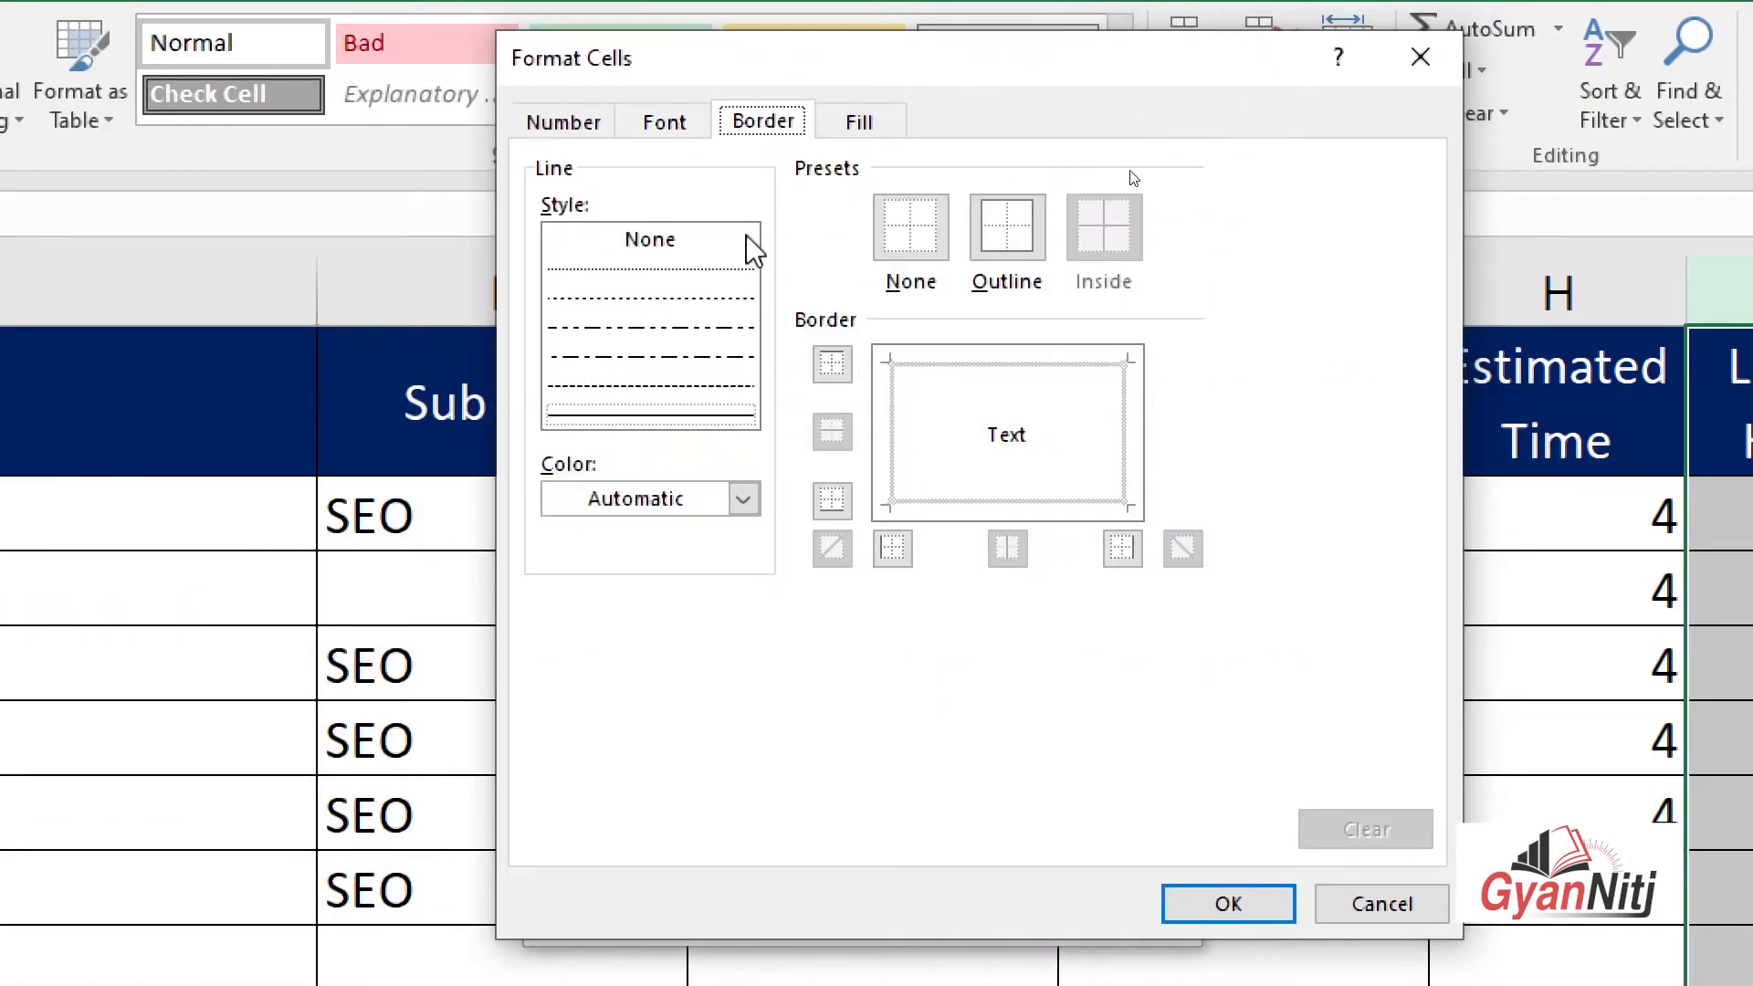
pyautogui.click(691, 357)
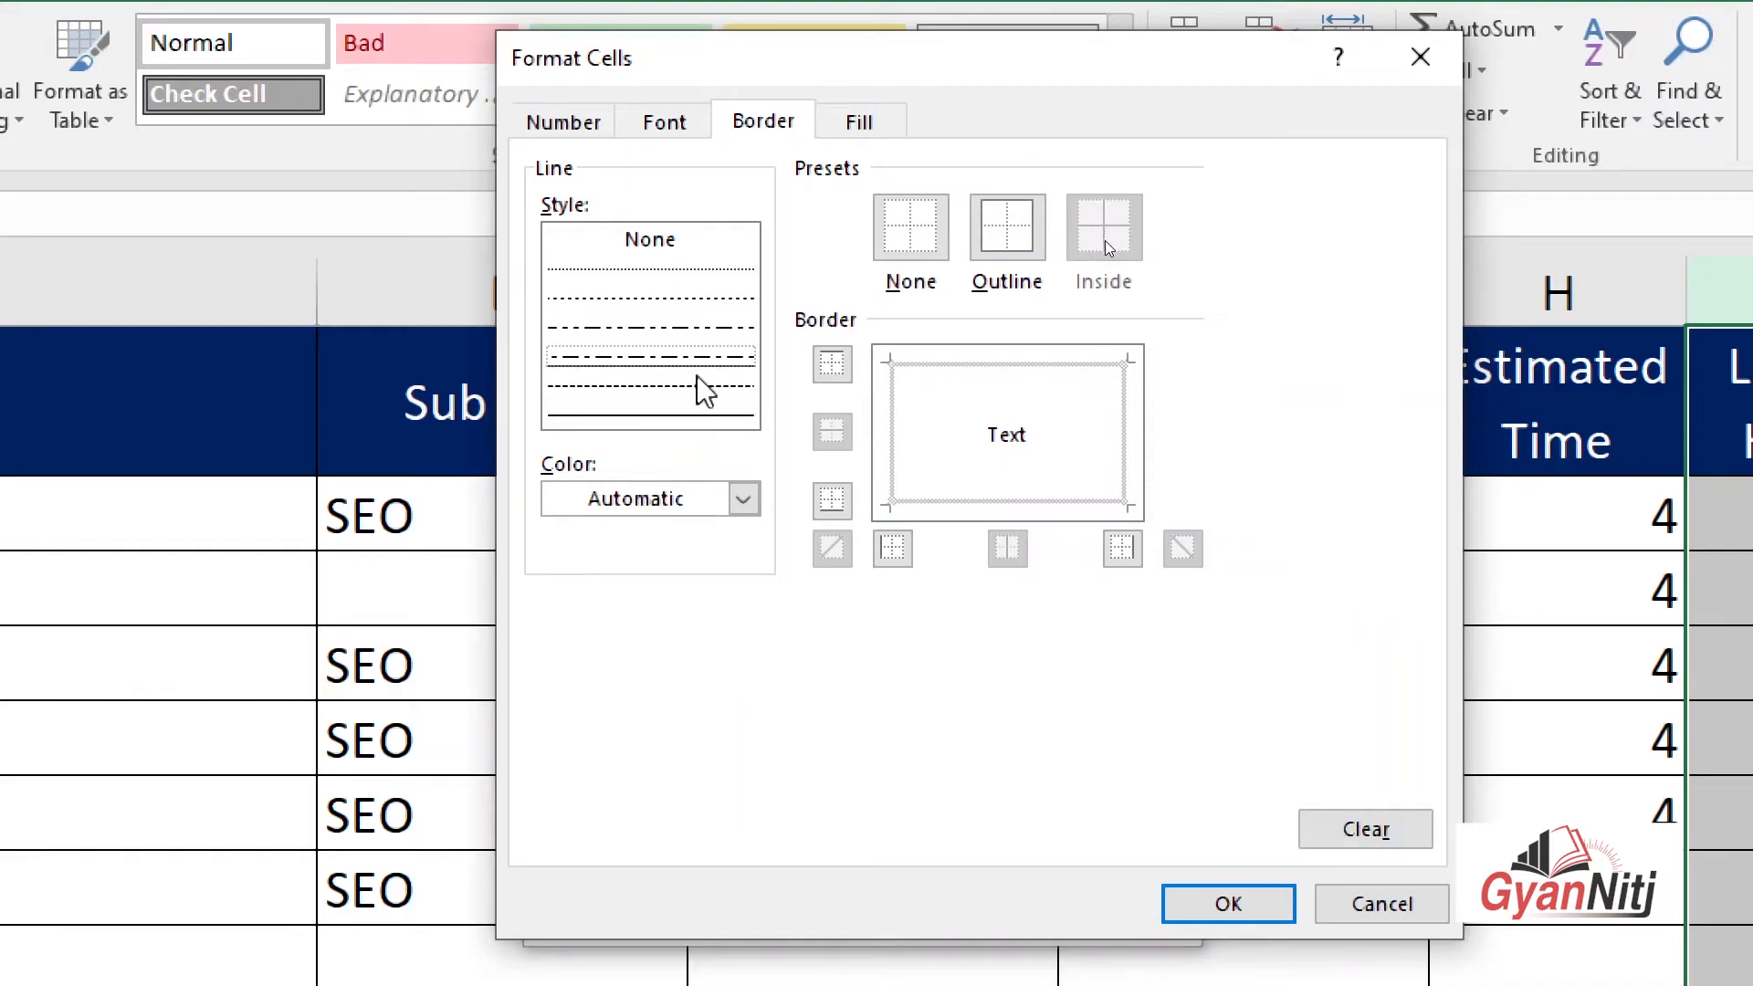
pyautogui.click(893, 448)
pyautogui.click(940, 364)
pyautogui.click(1130, 428)
pyautogui.click(1061, 504)
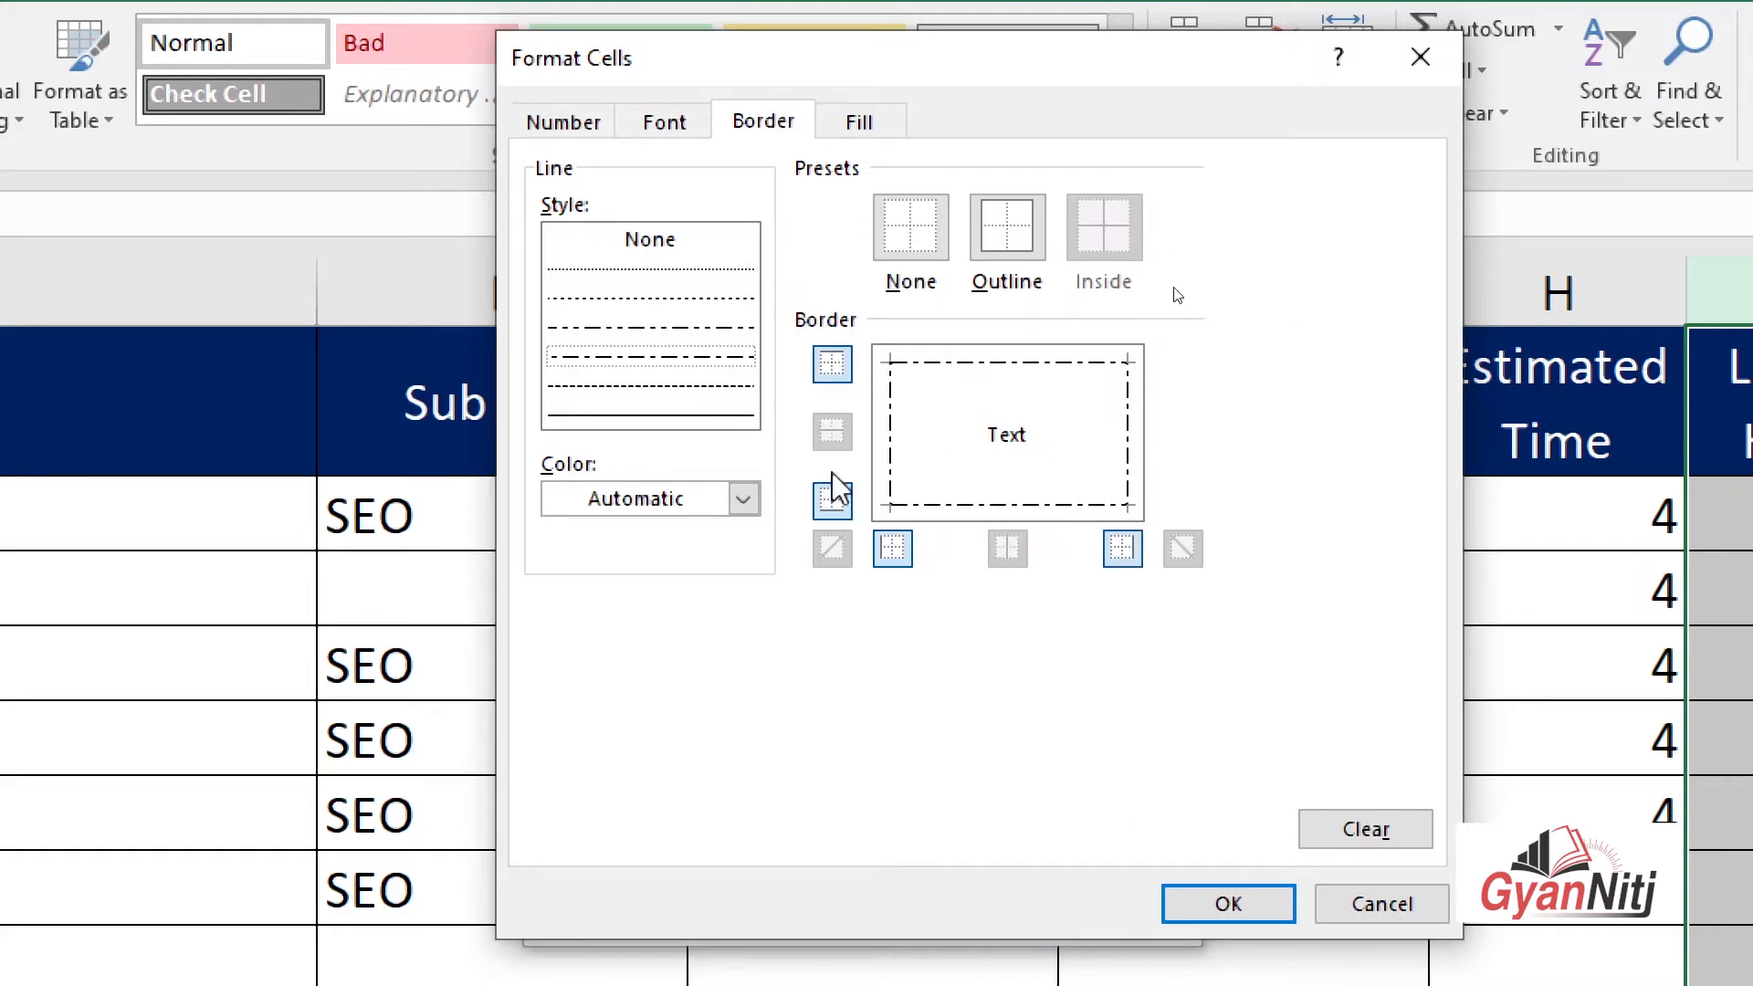
pyautogui.click(891, 406)
pyautogui.click(966, 362)
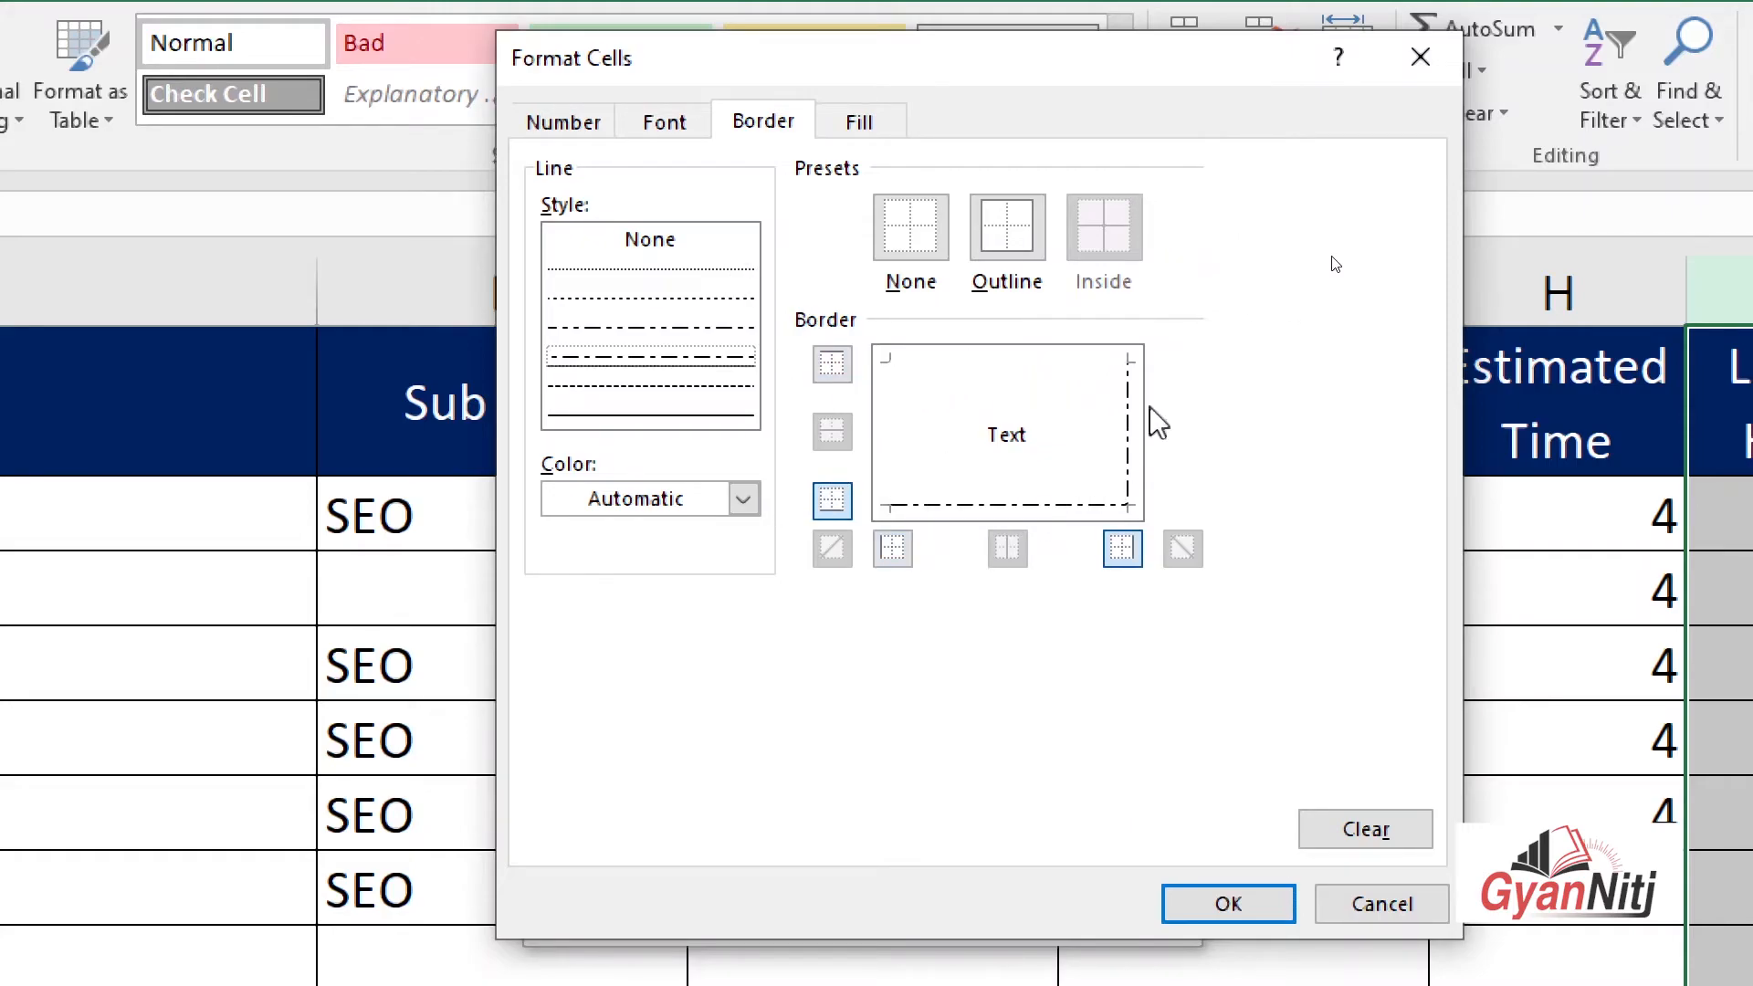
pyautogui.click(1132, 429)
pyautogui.click(1052, 507)
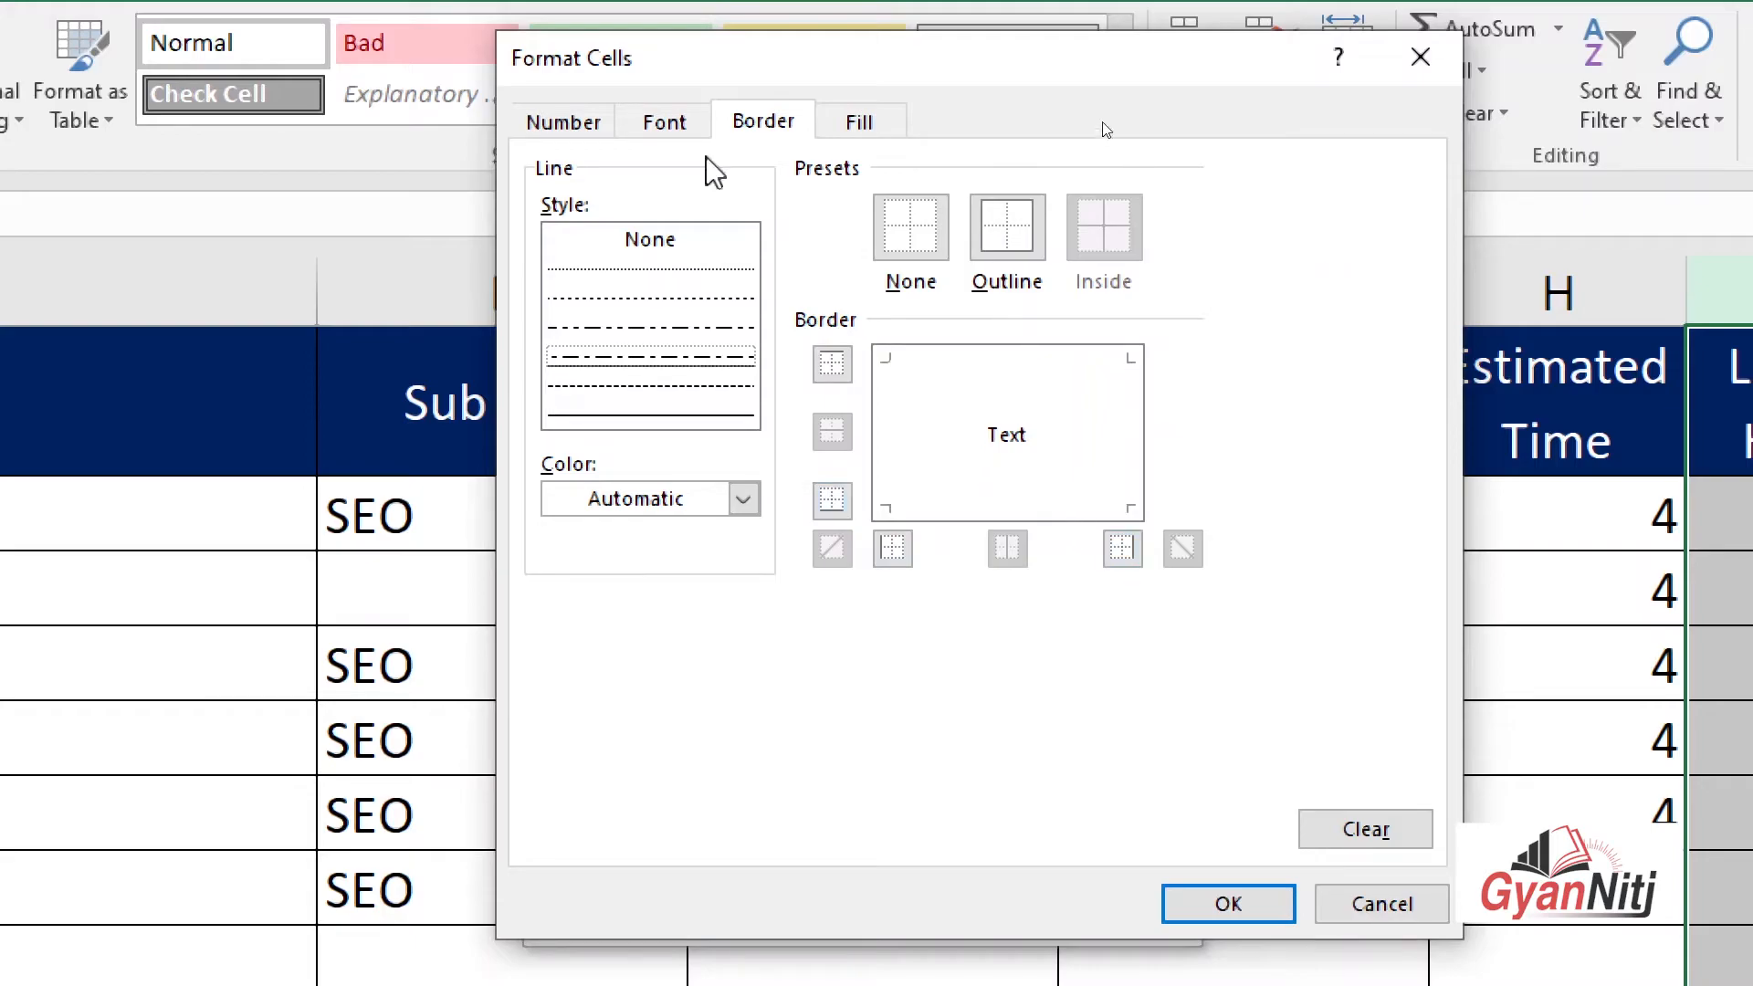
pyautogui.click(663, 121)
pyautogui.click(563, 121)
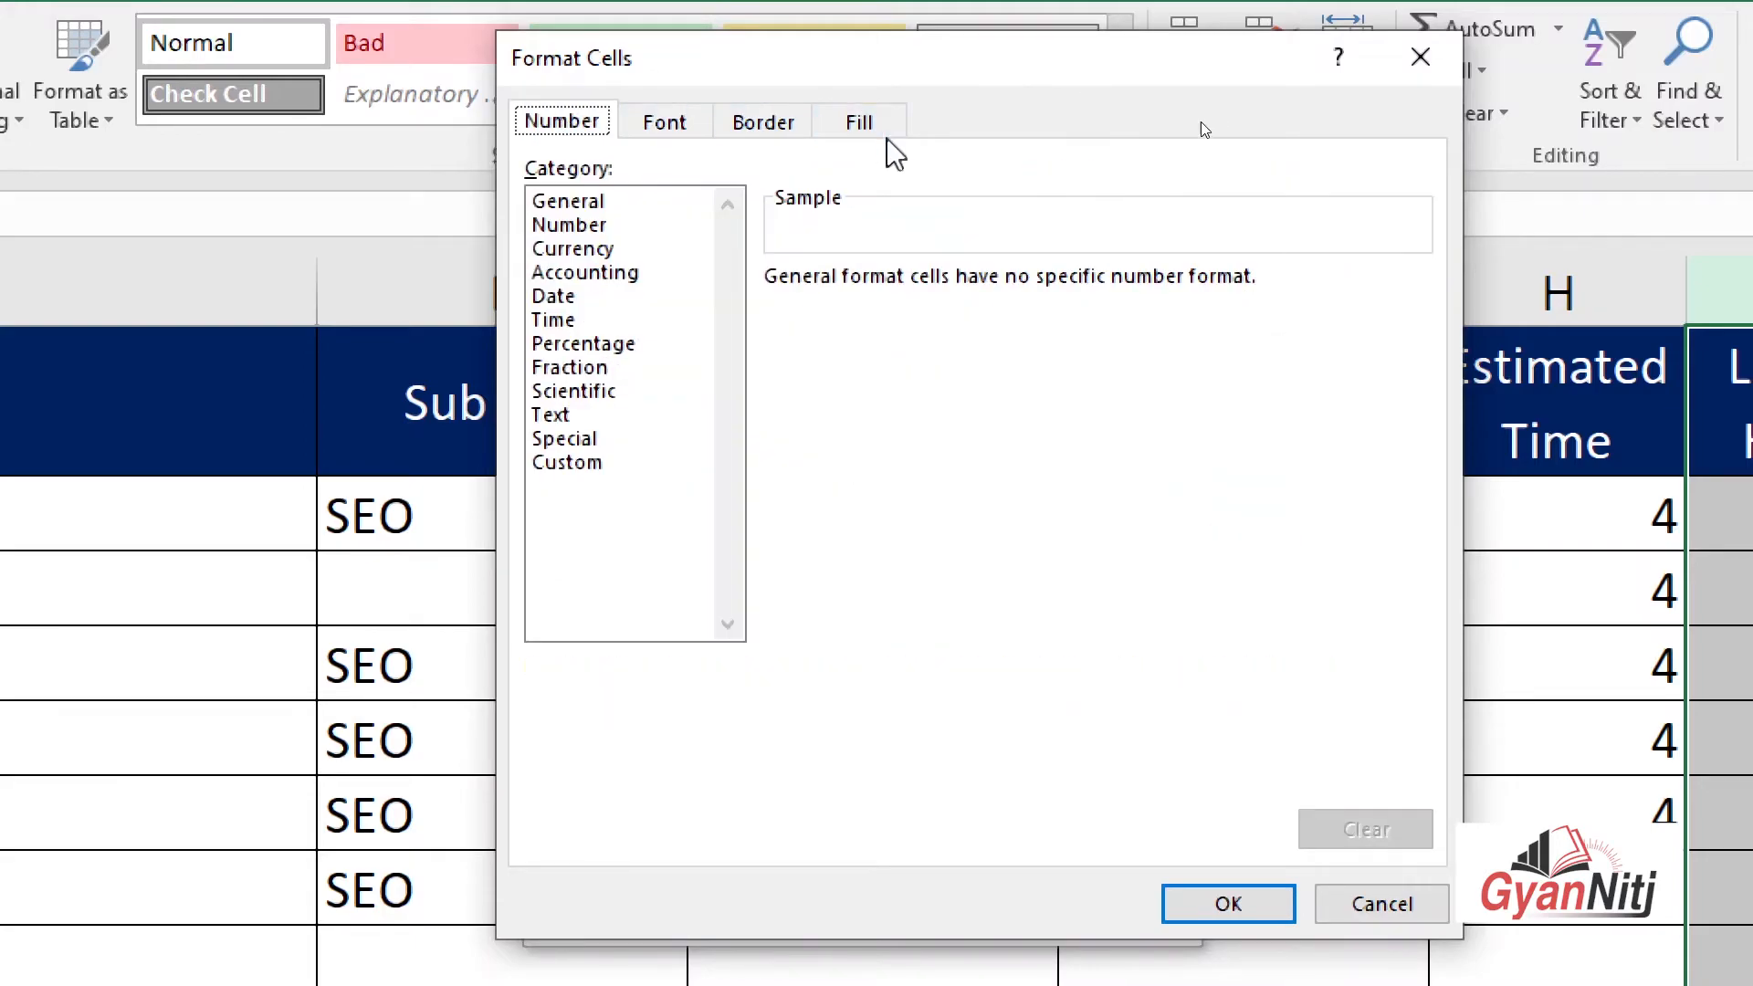
# Set the rule's fill to orange and apply it to the blank cells of the Logged Hours column
pyautogui.click(882, 131)
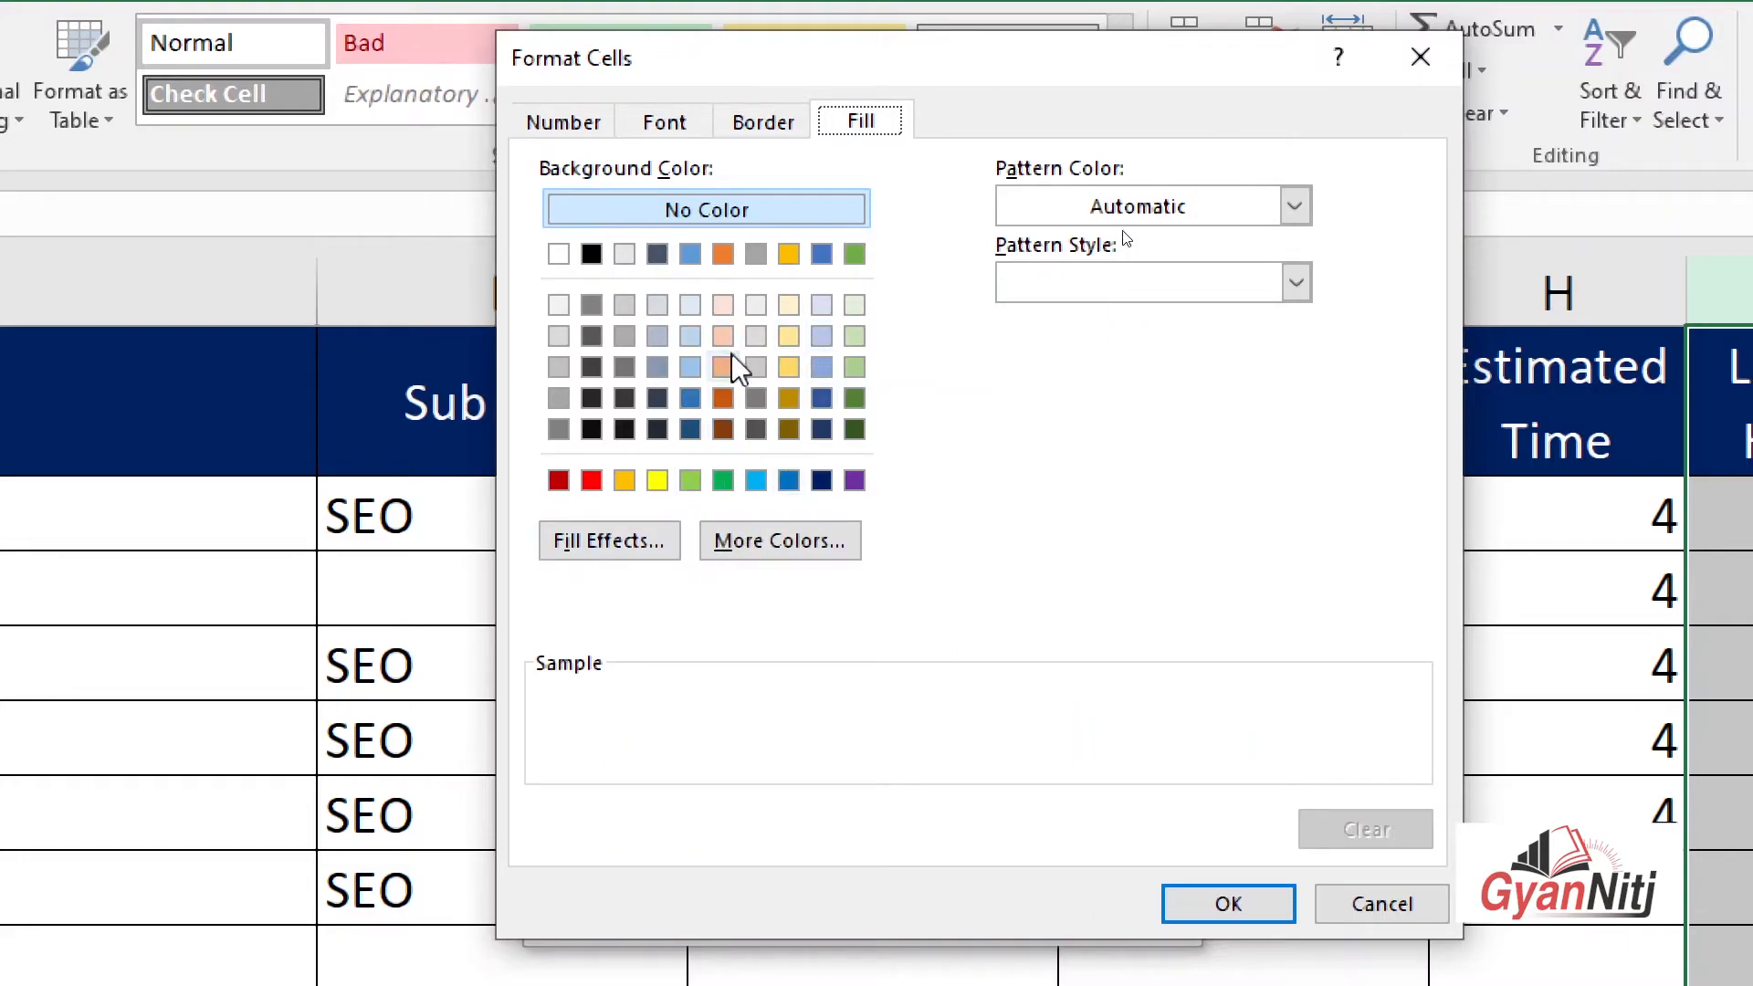
pyautogui.click(727, 253)
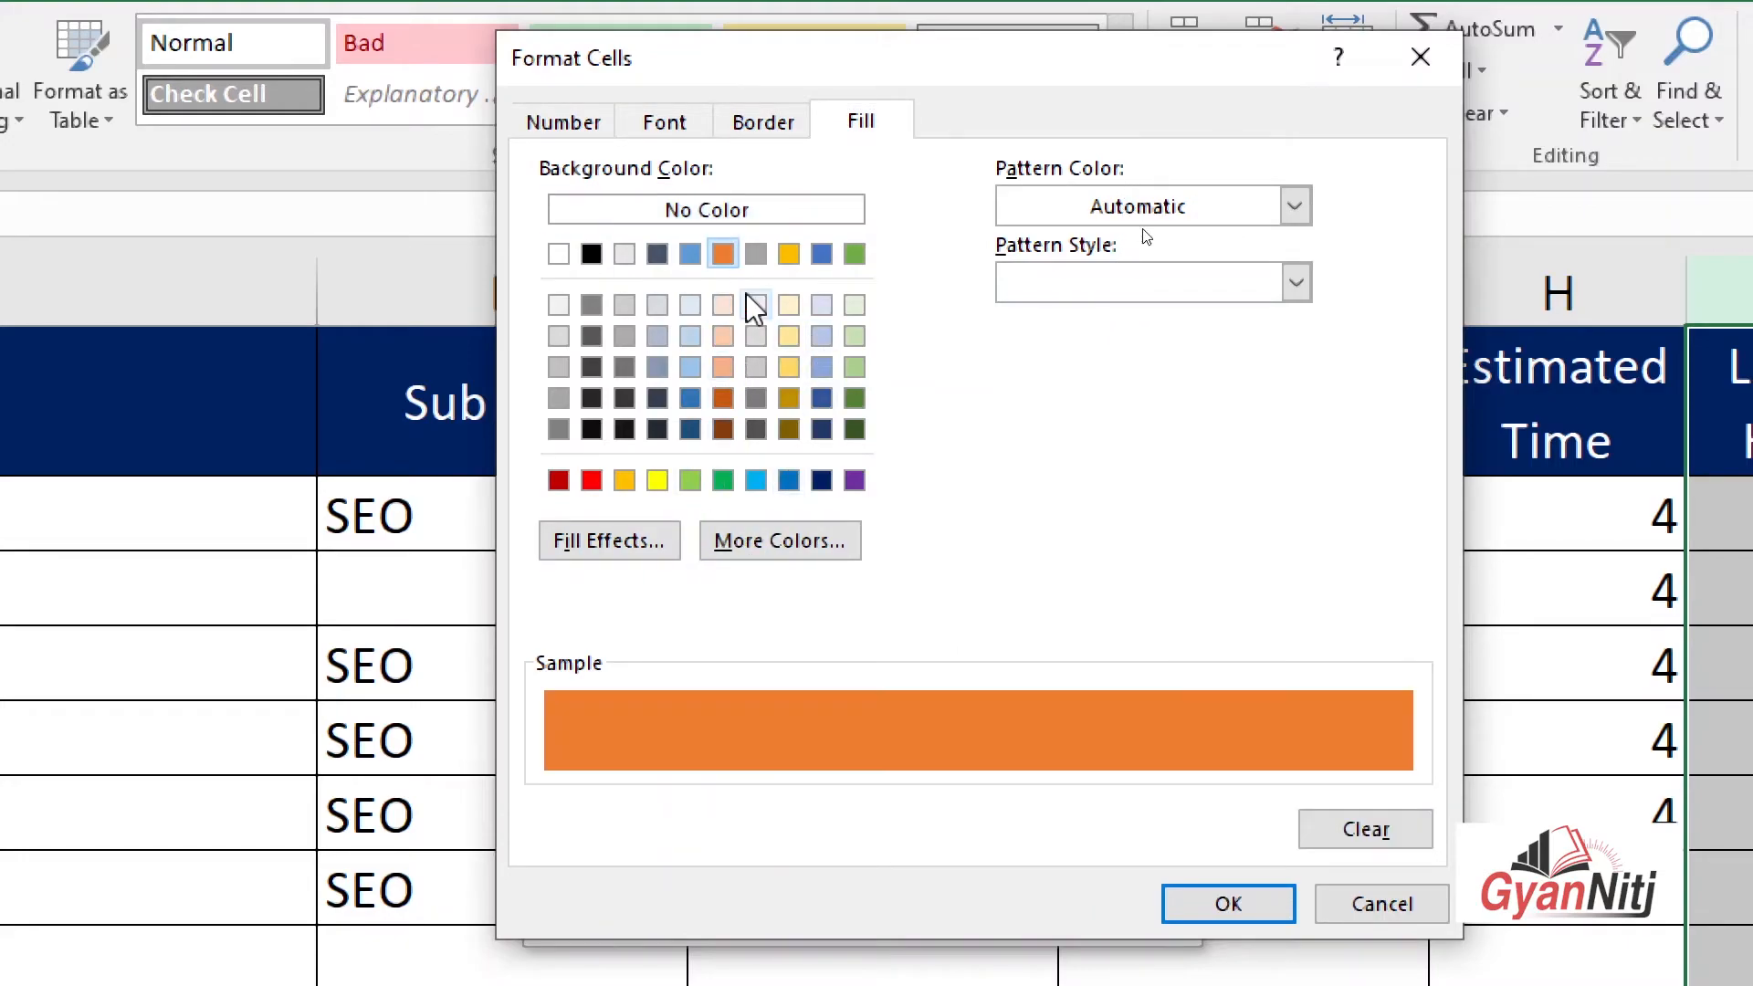
pyautogui.click(1240, 904)
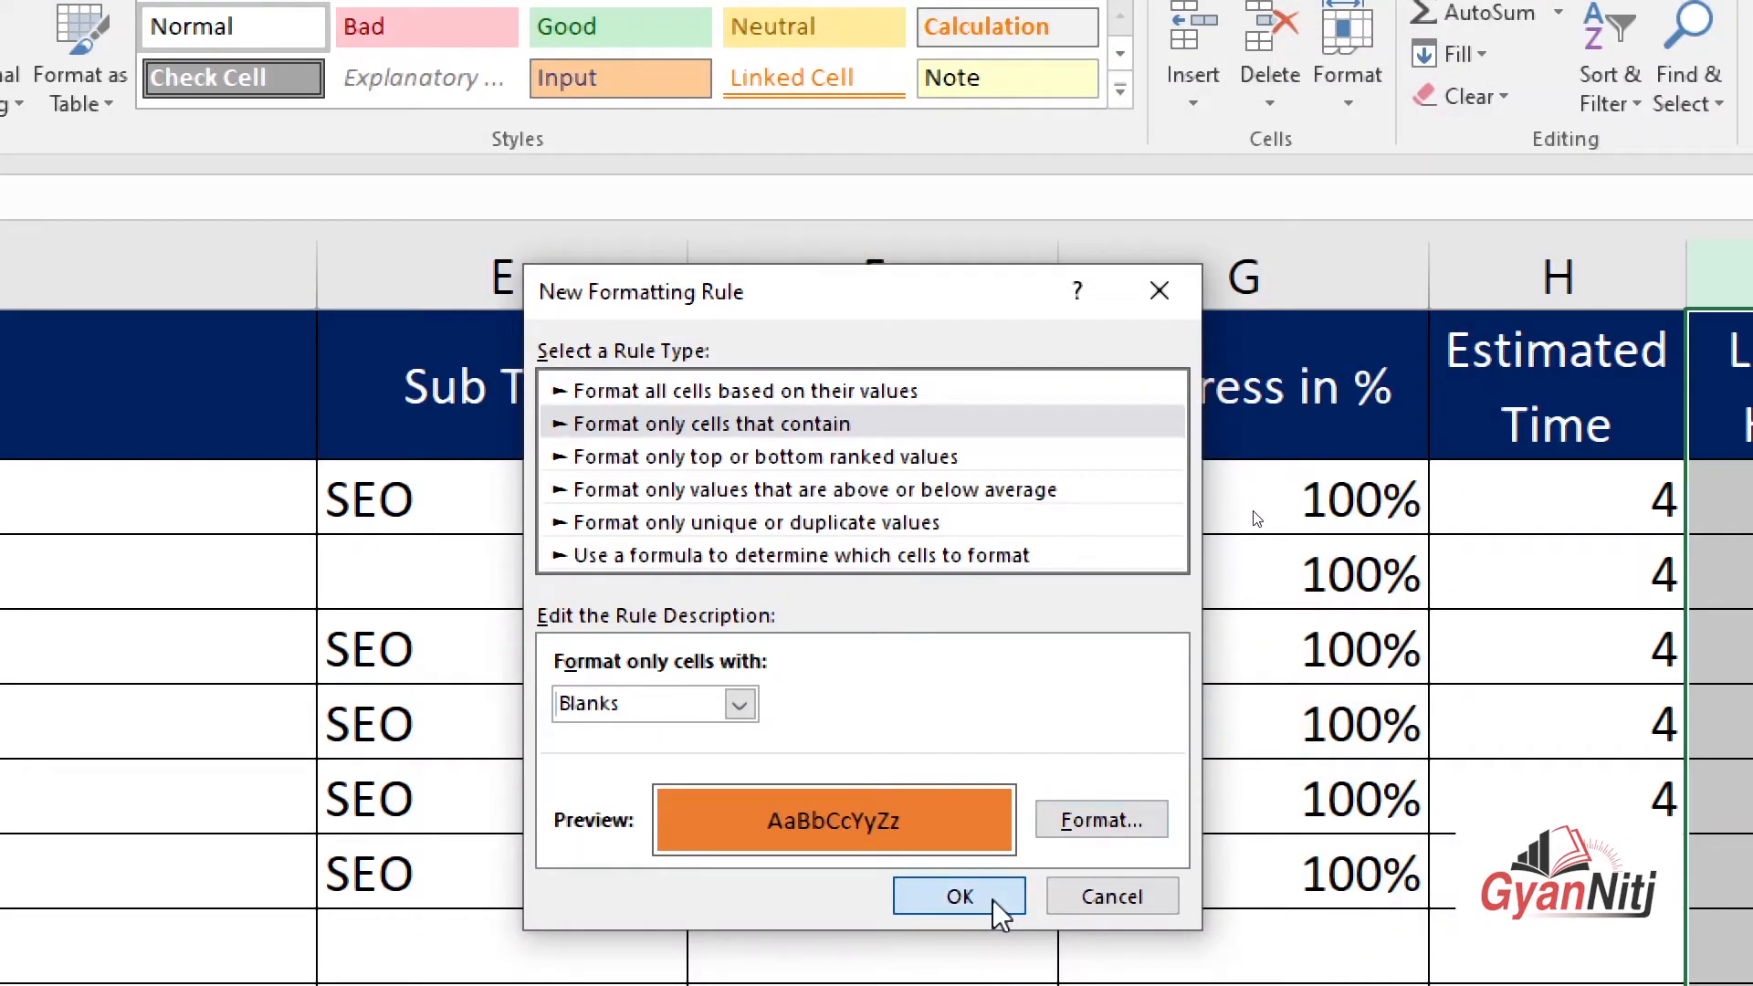
pyautogui.click(1000, 918)
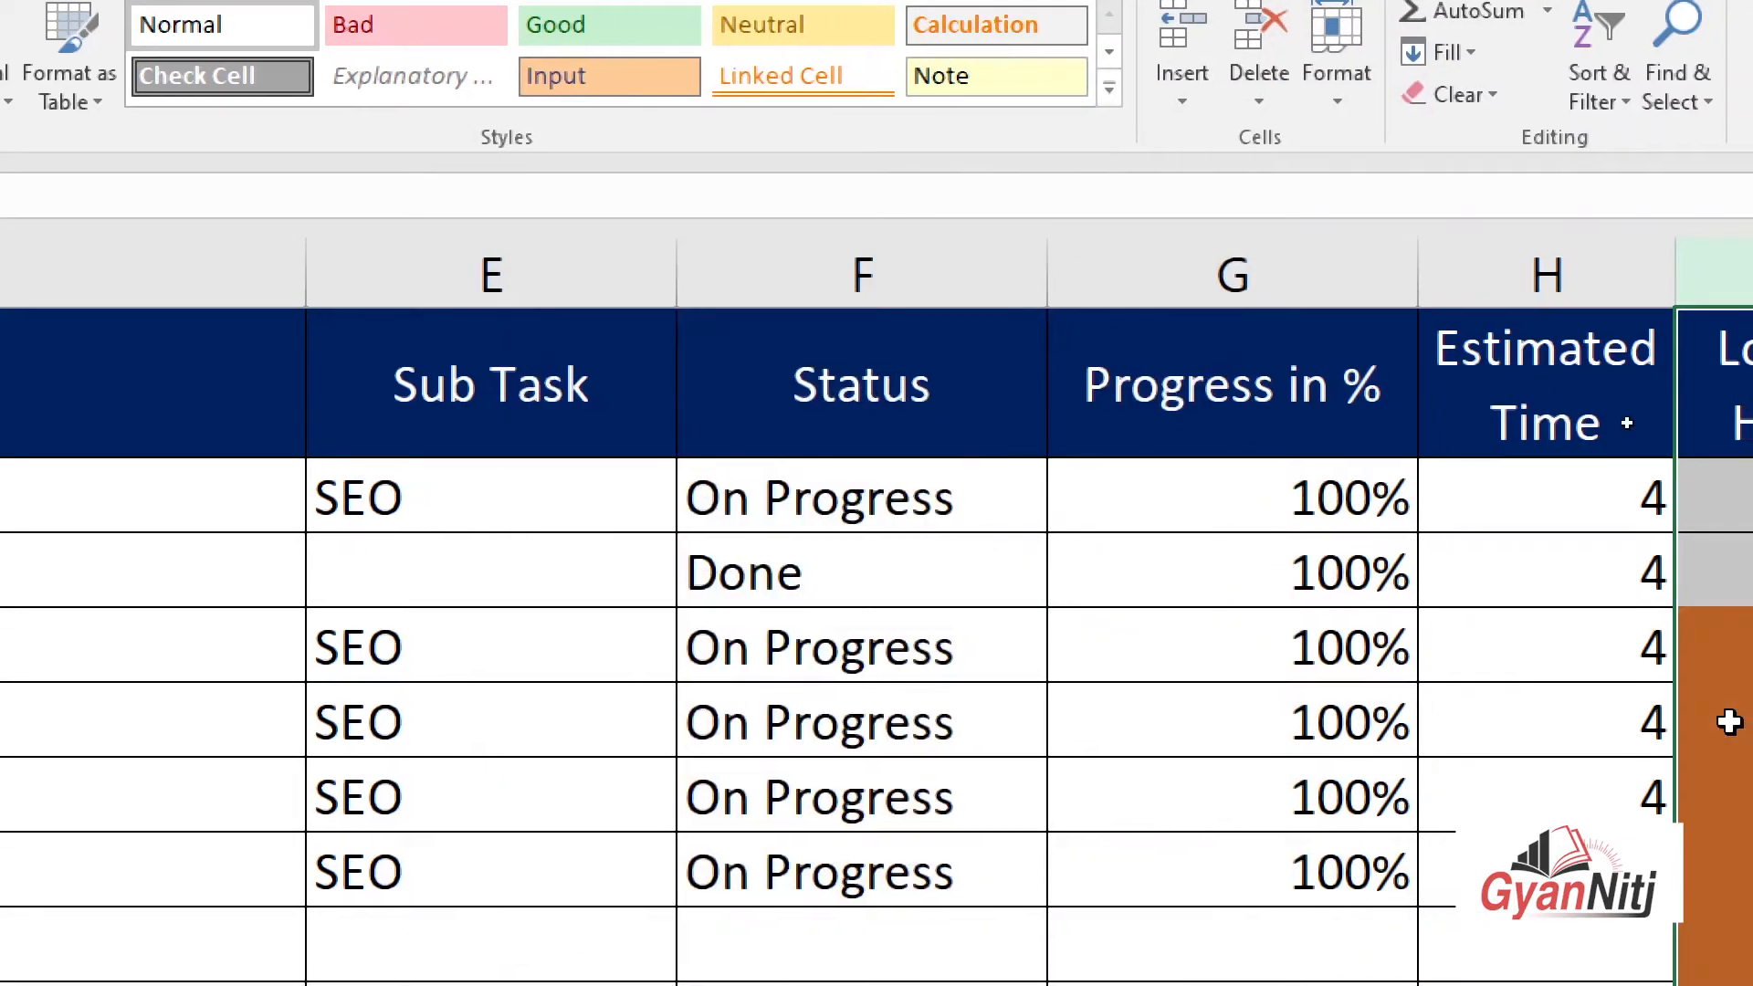
pyautogui.click(1577, 708)
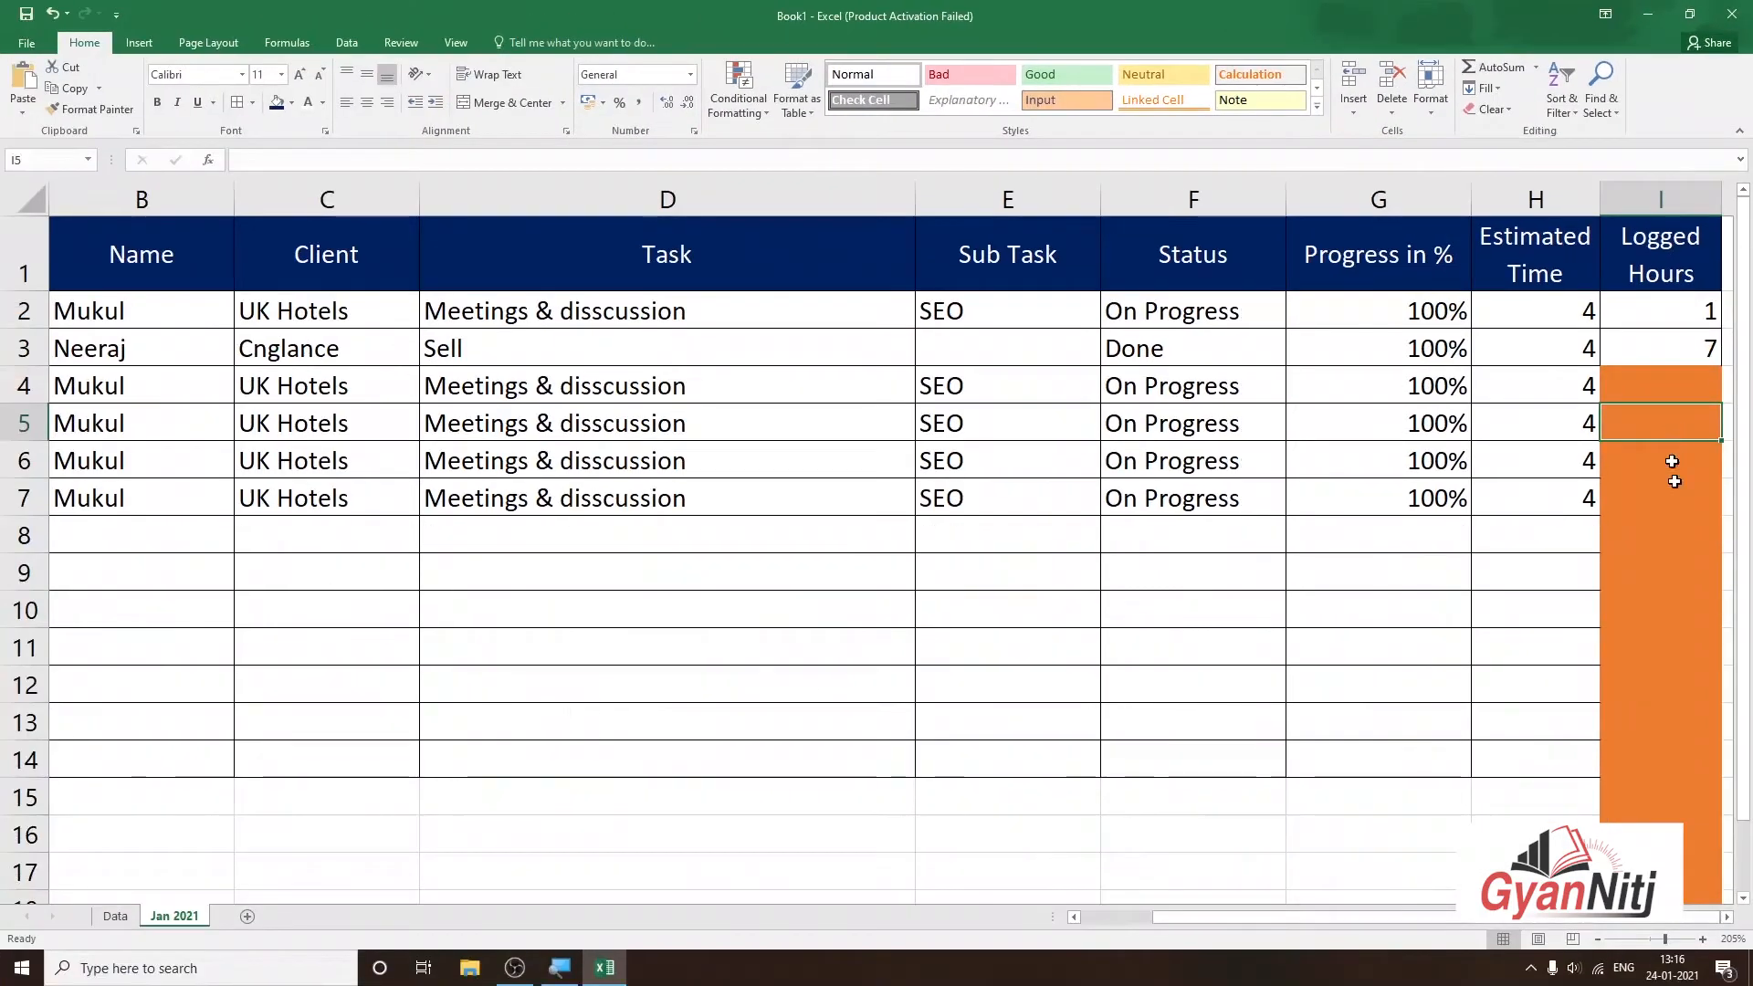
# Enter 58, 6021, 1 and 1 in Logged Hours cells I4 through I7
pyautogui.click(1682, 390)
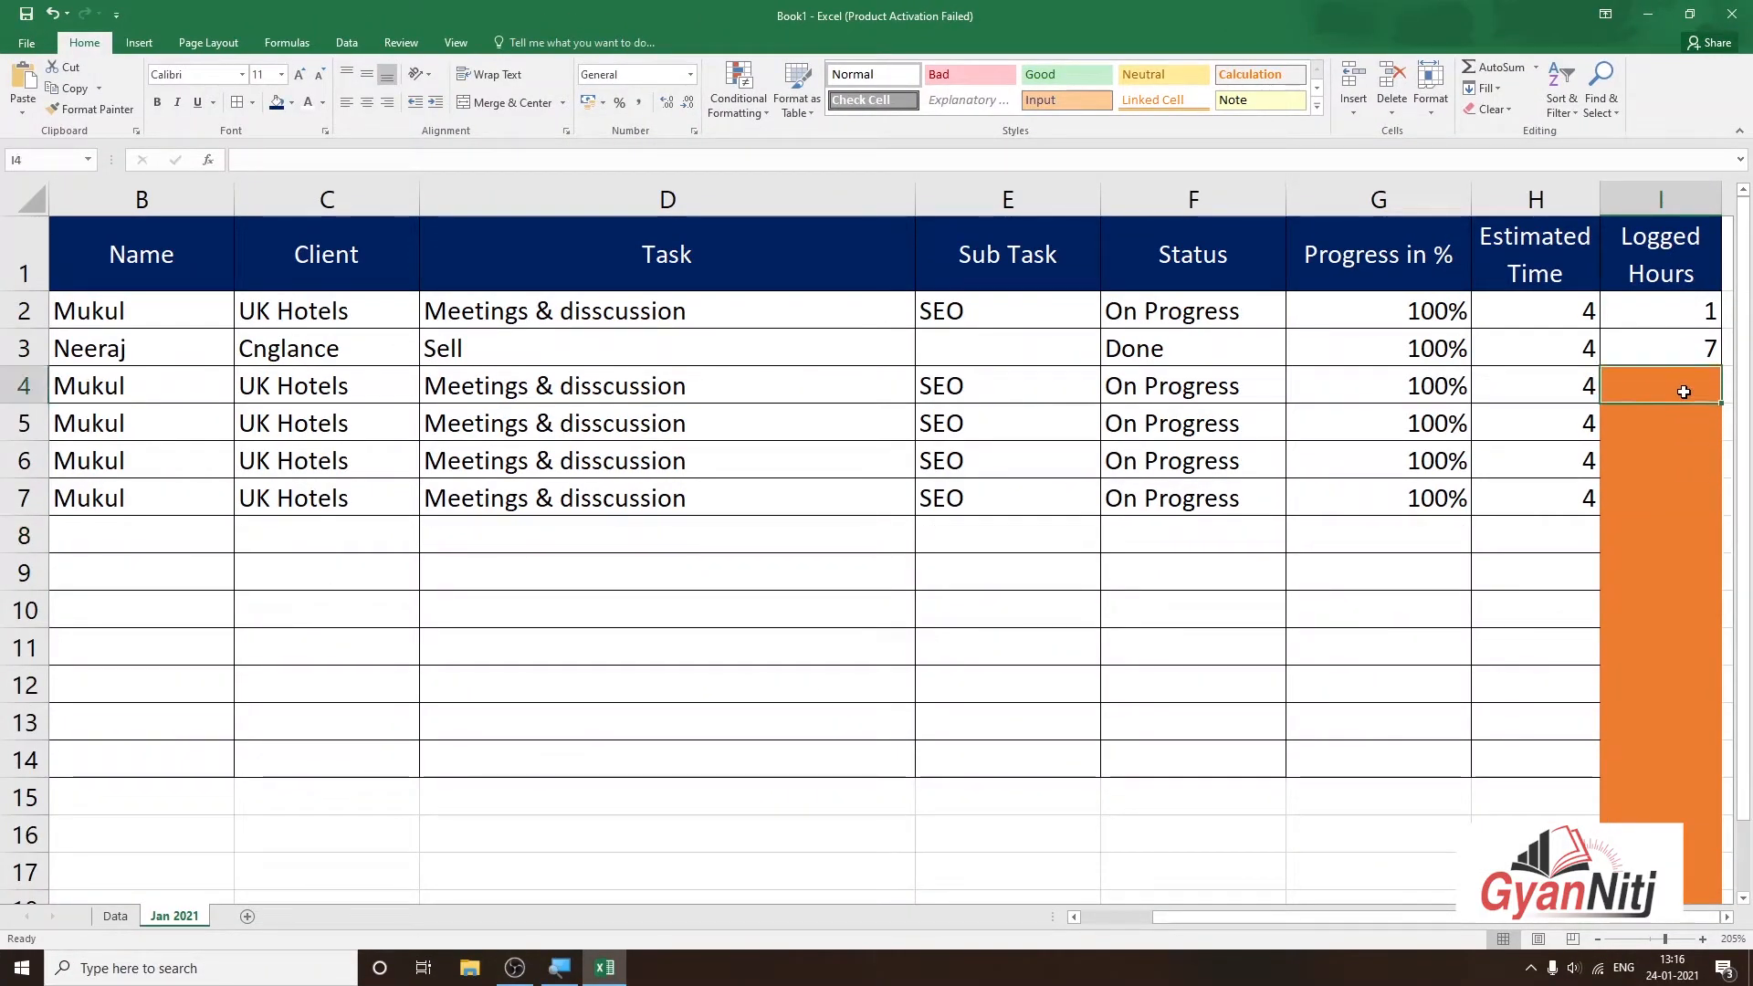
pyautogui.write('58')
pyautogui.press('Return')
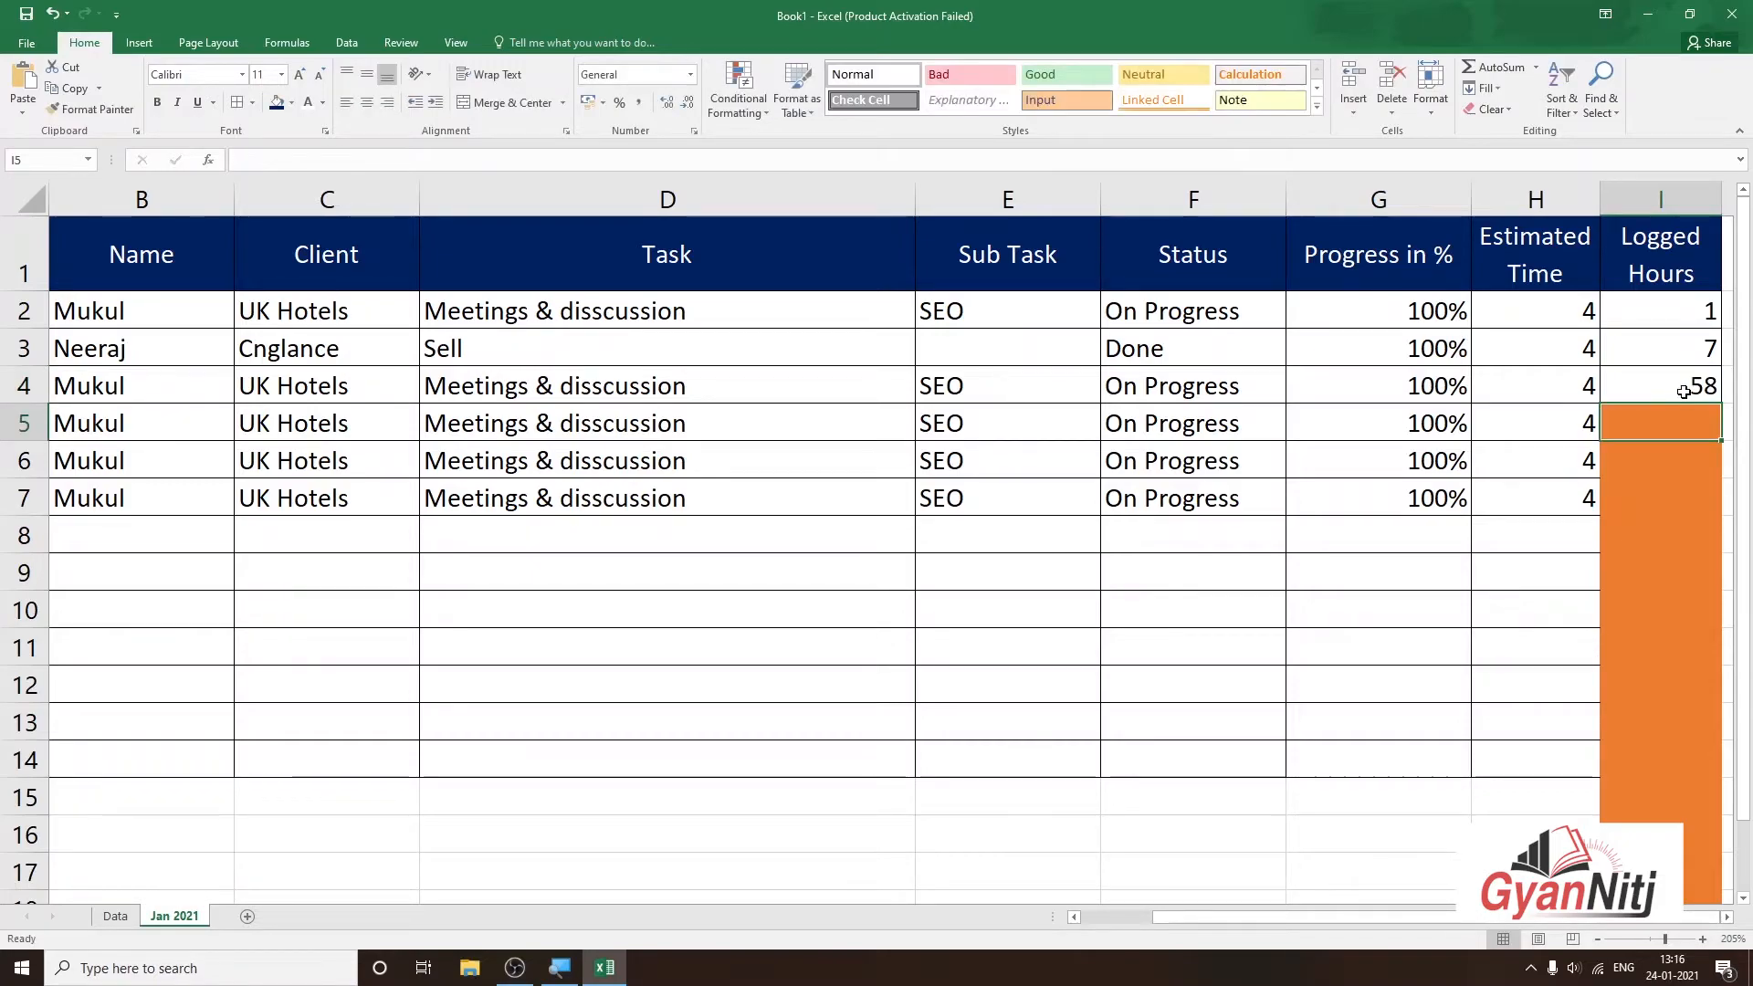
pyautogui.write('6021')
pyautogui.press('Return')
pyautogui.write('1')
pyautogui.press('Return')
pyautogui.write('1')
pyautogui.press('Return')
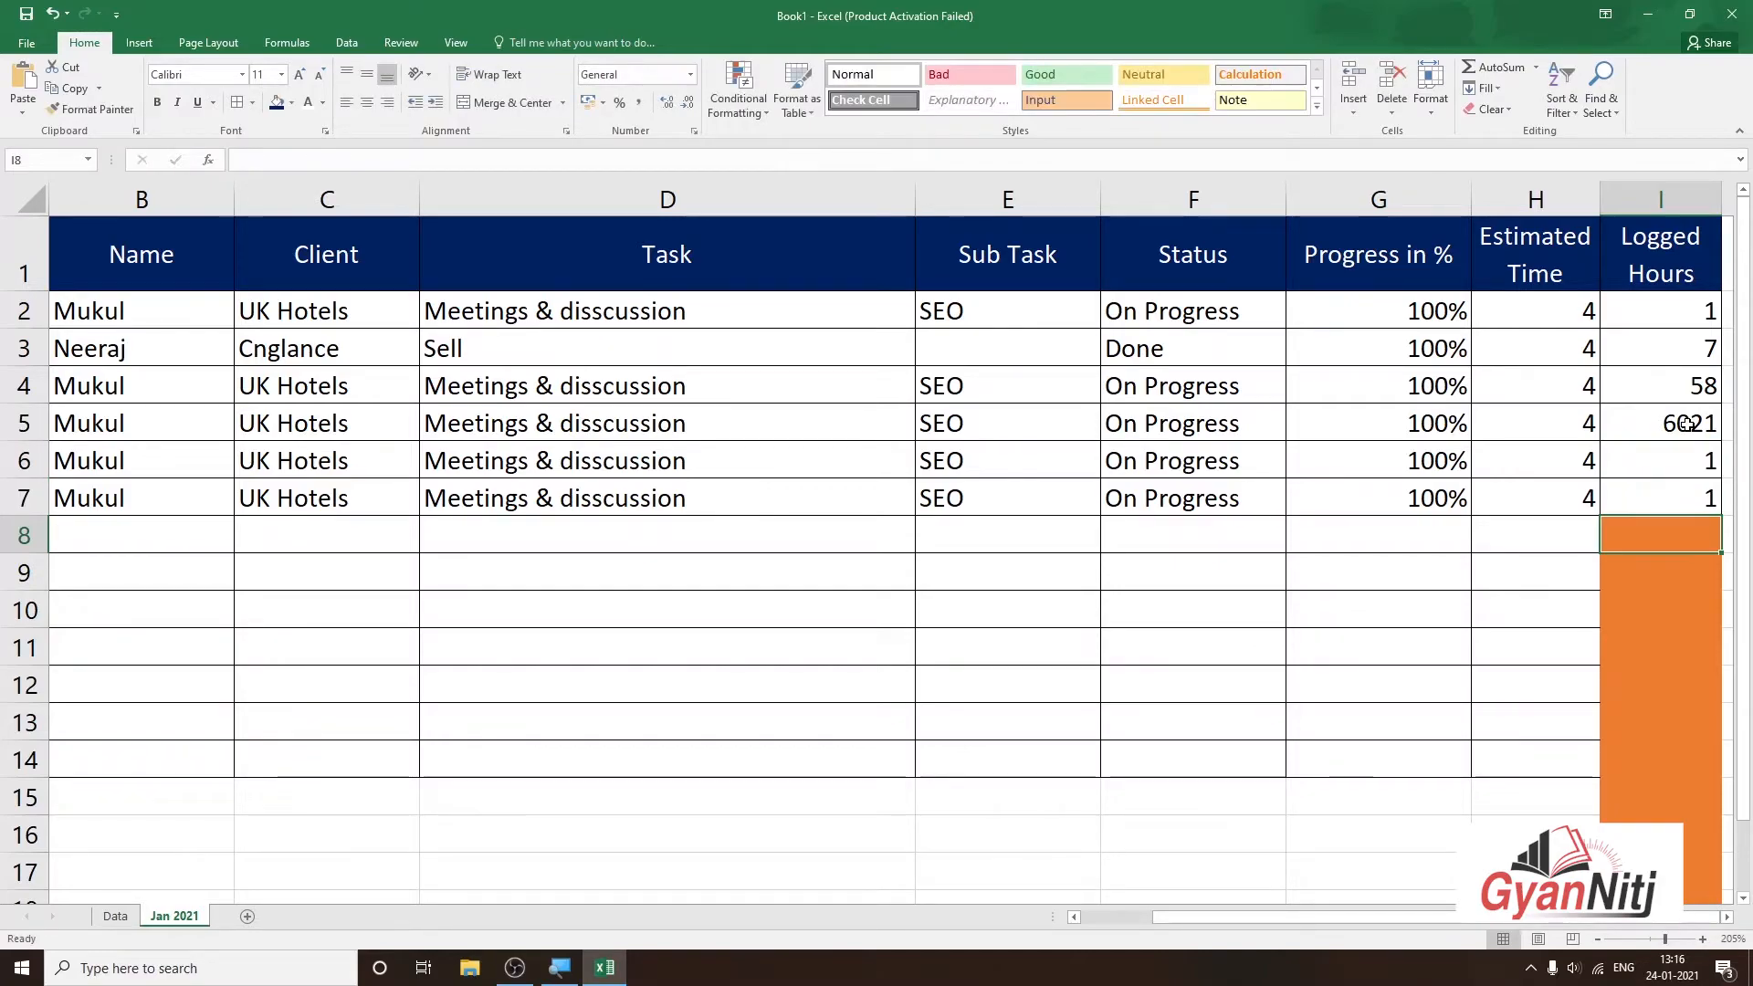
pyautogui.click(1617, 608)
pyautogui.scroll(-2, 1636, 763)
pyautogui.scroll(2, 1635, 685)
pyautogui.moveTo(1657, 538); pyautogui.dragTo(1627, 726)
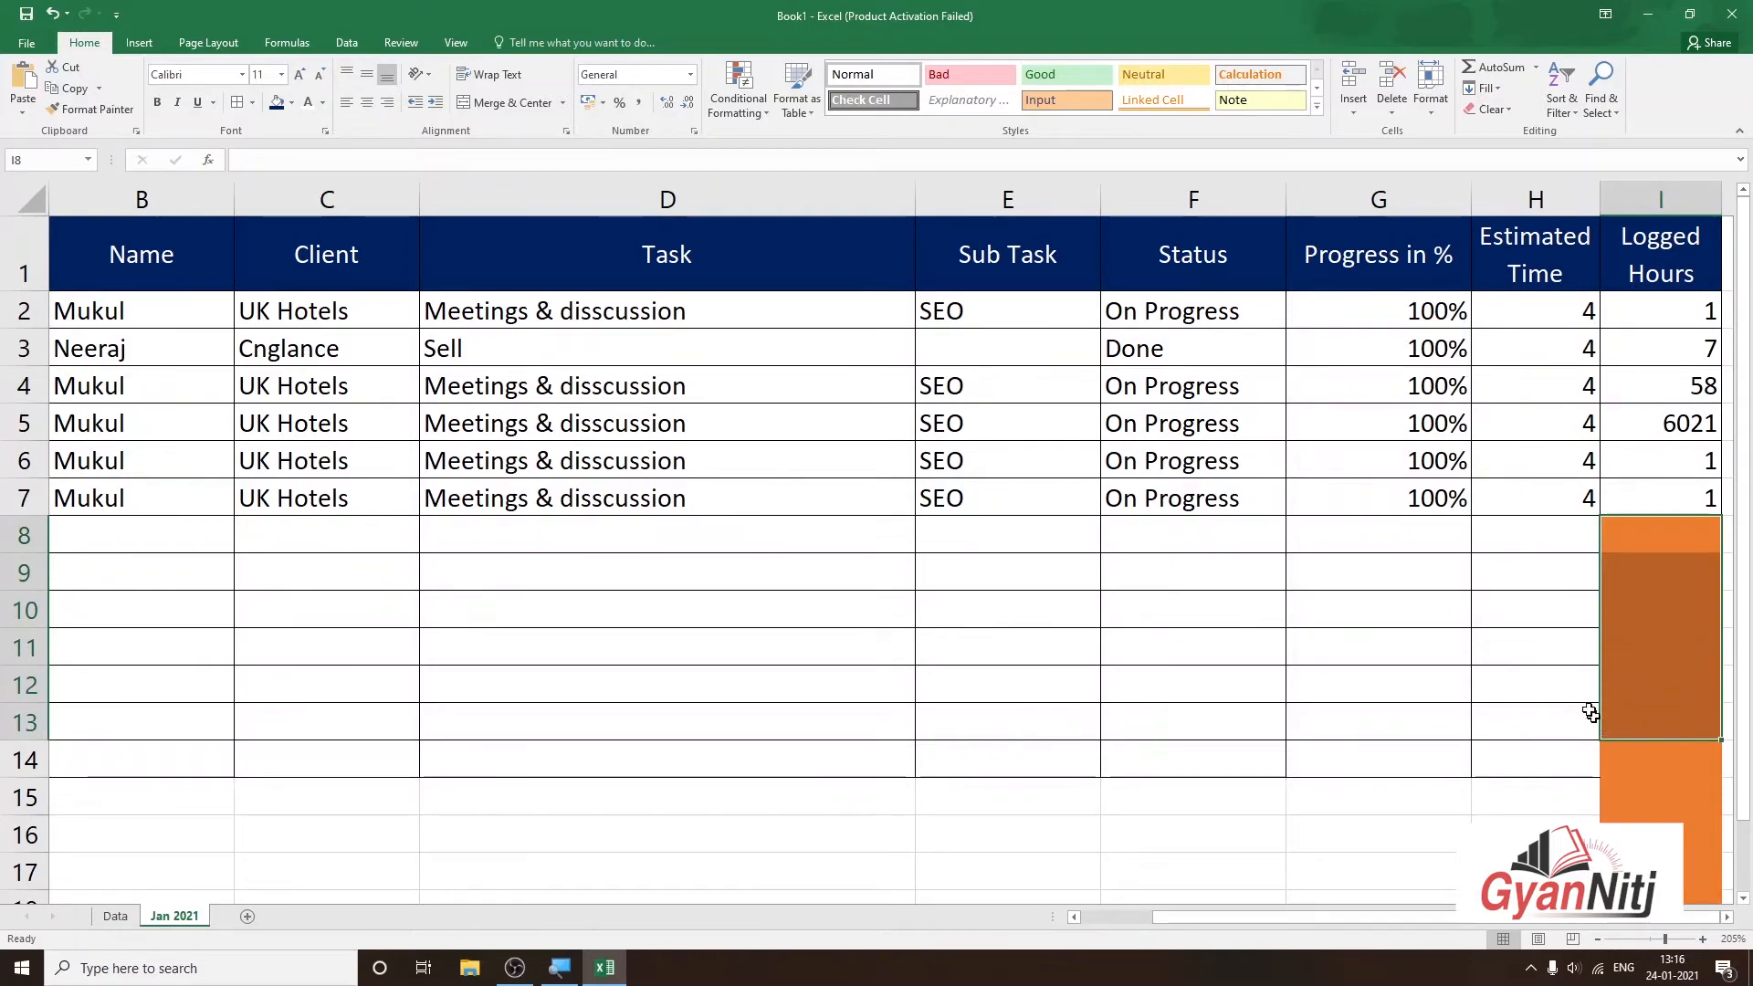
pyautogui.click(1659, 606)
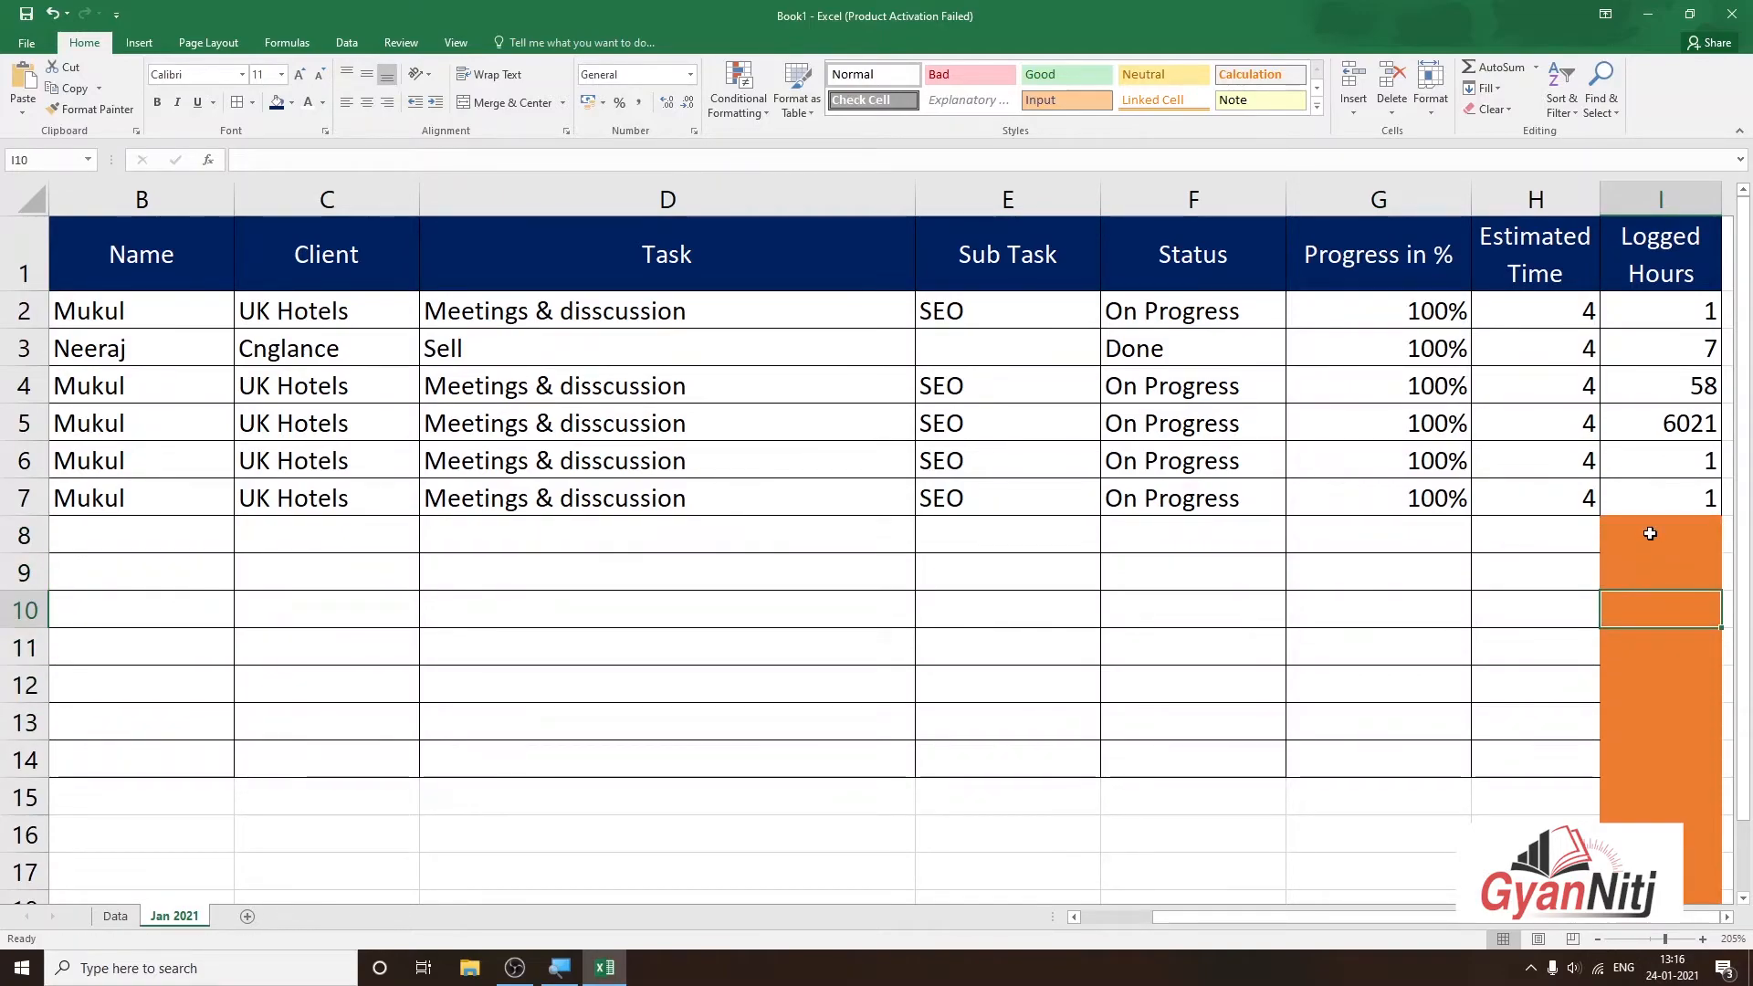
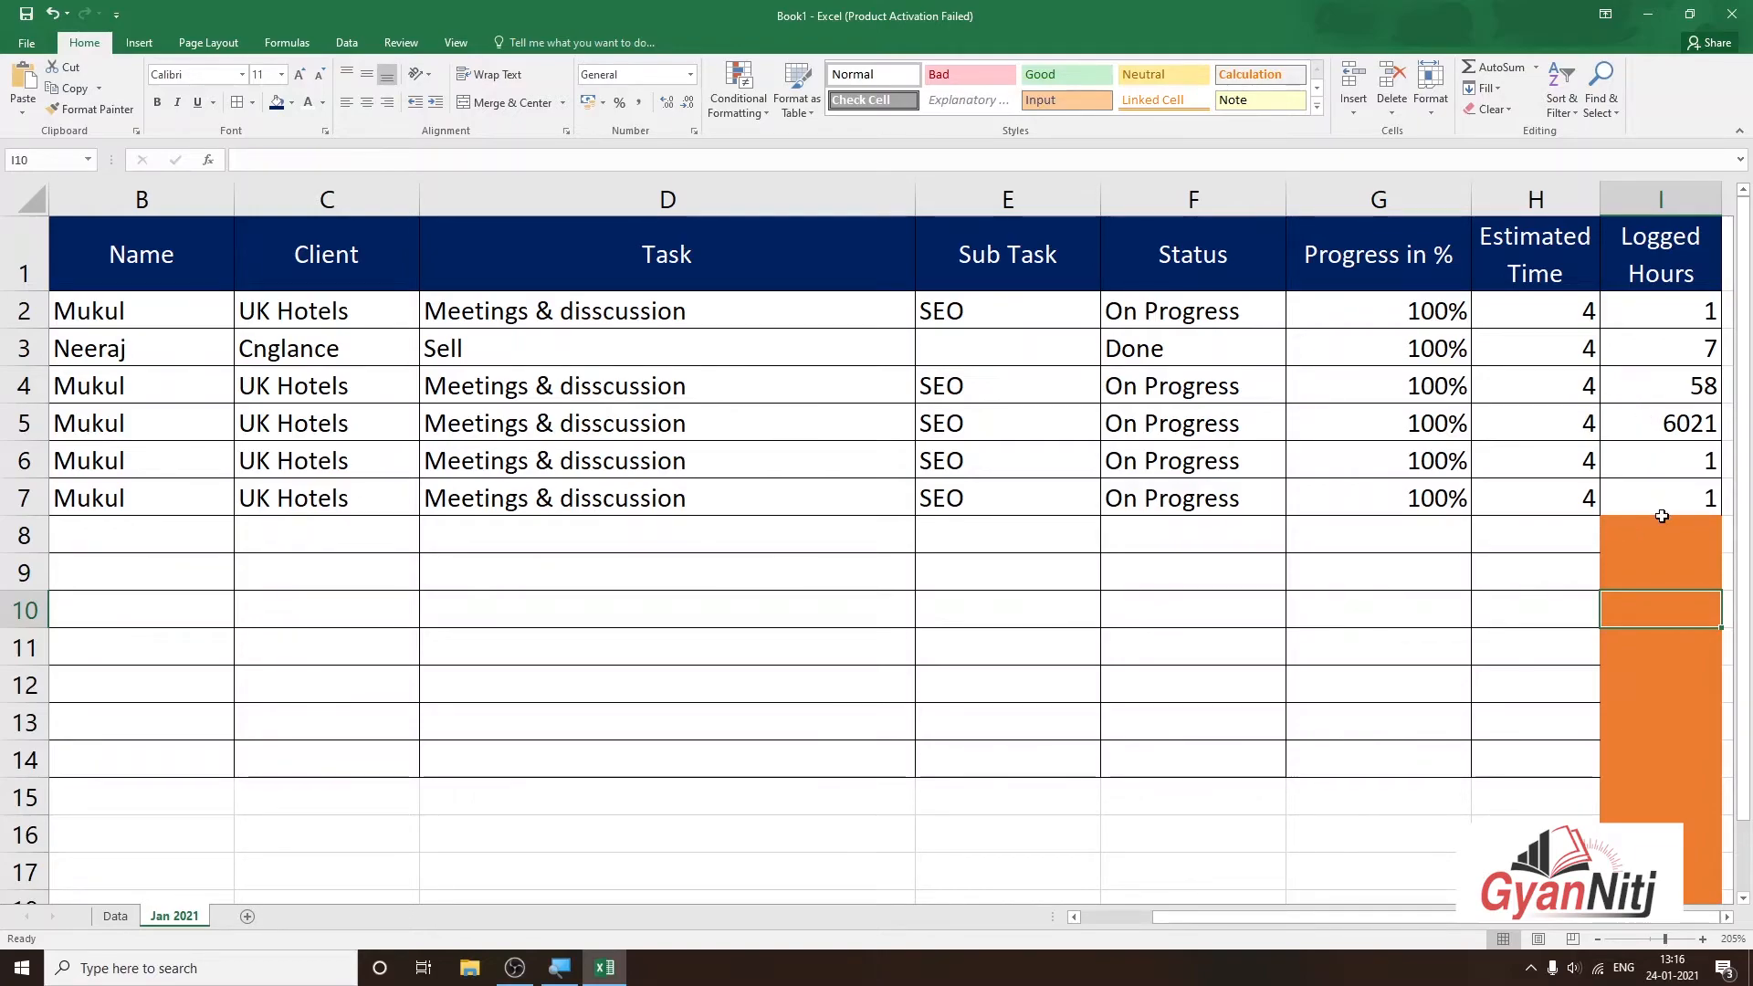
pyautogui.click(1506, 555)
# Change Logged Hours cell I5 to 1 and cell I4 to 2
pyautogui.click(1647, 431)
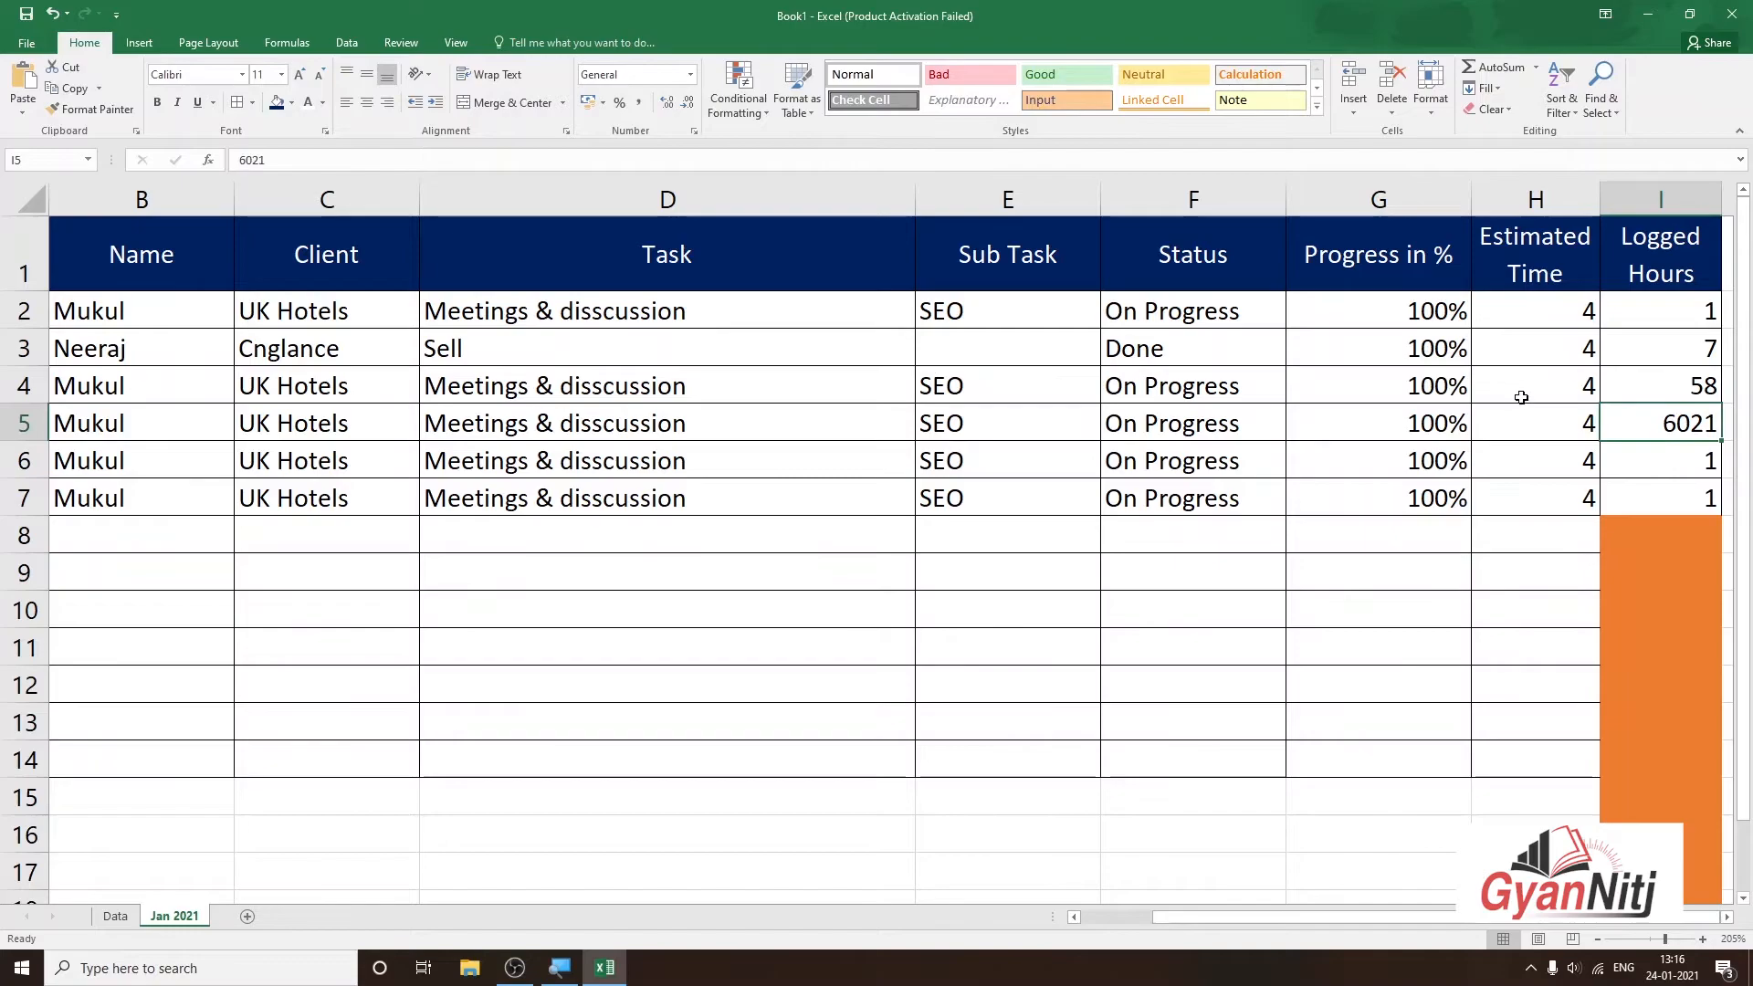
pyautogui.write('1')
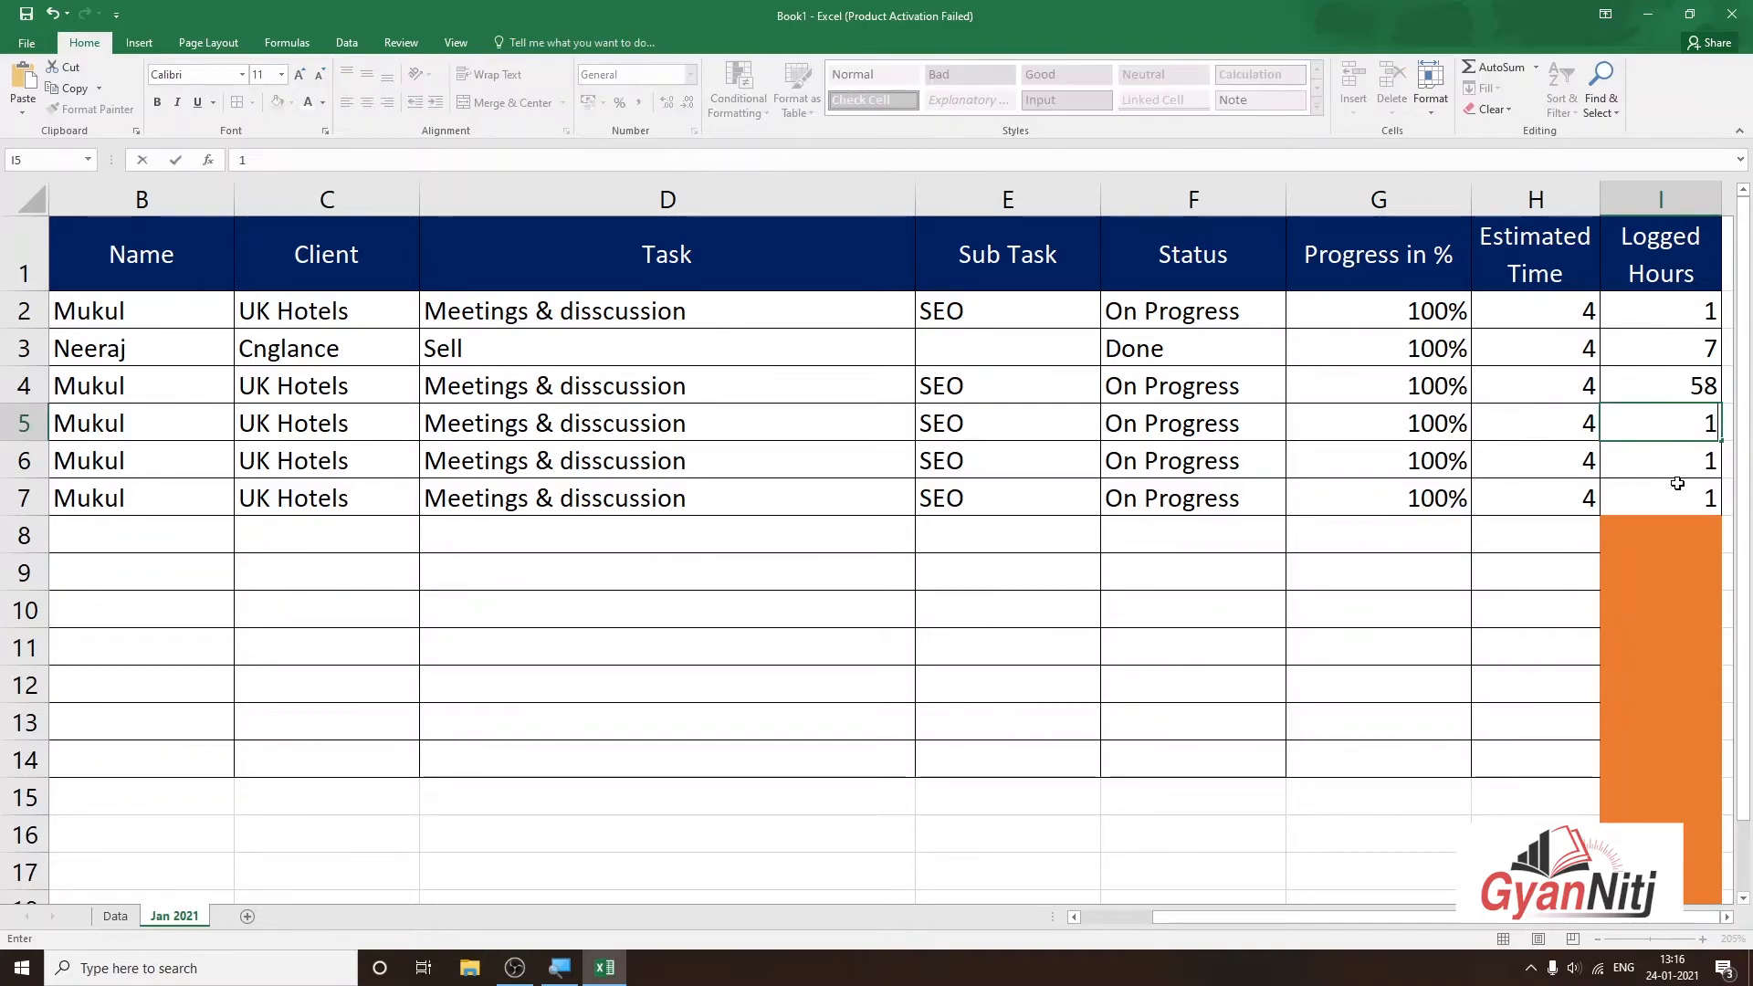
pyautogui.click(1677, 402)
pyautogui.write('2')
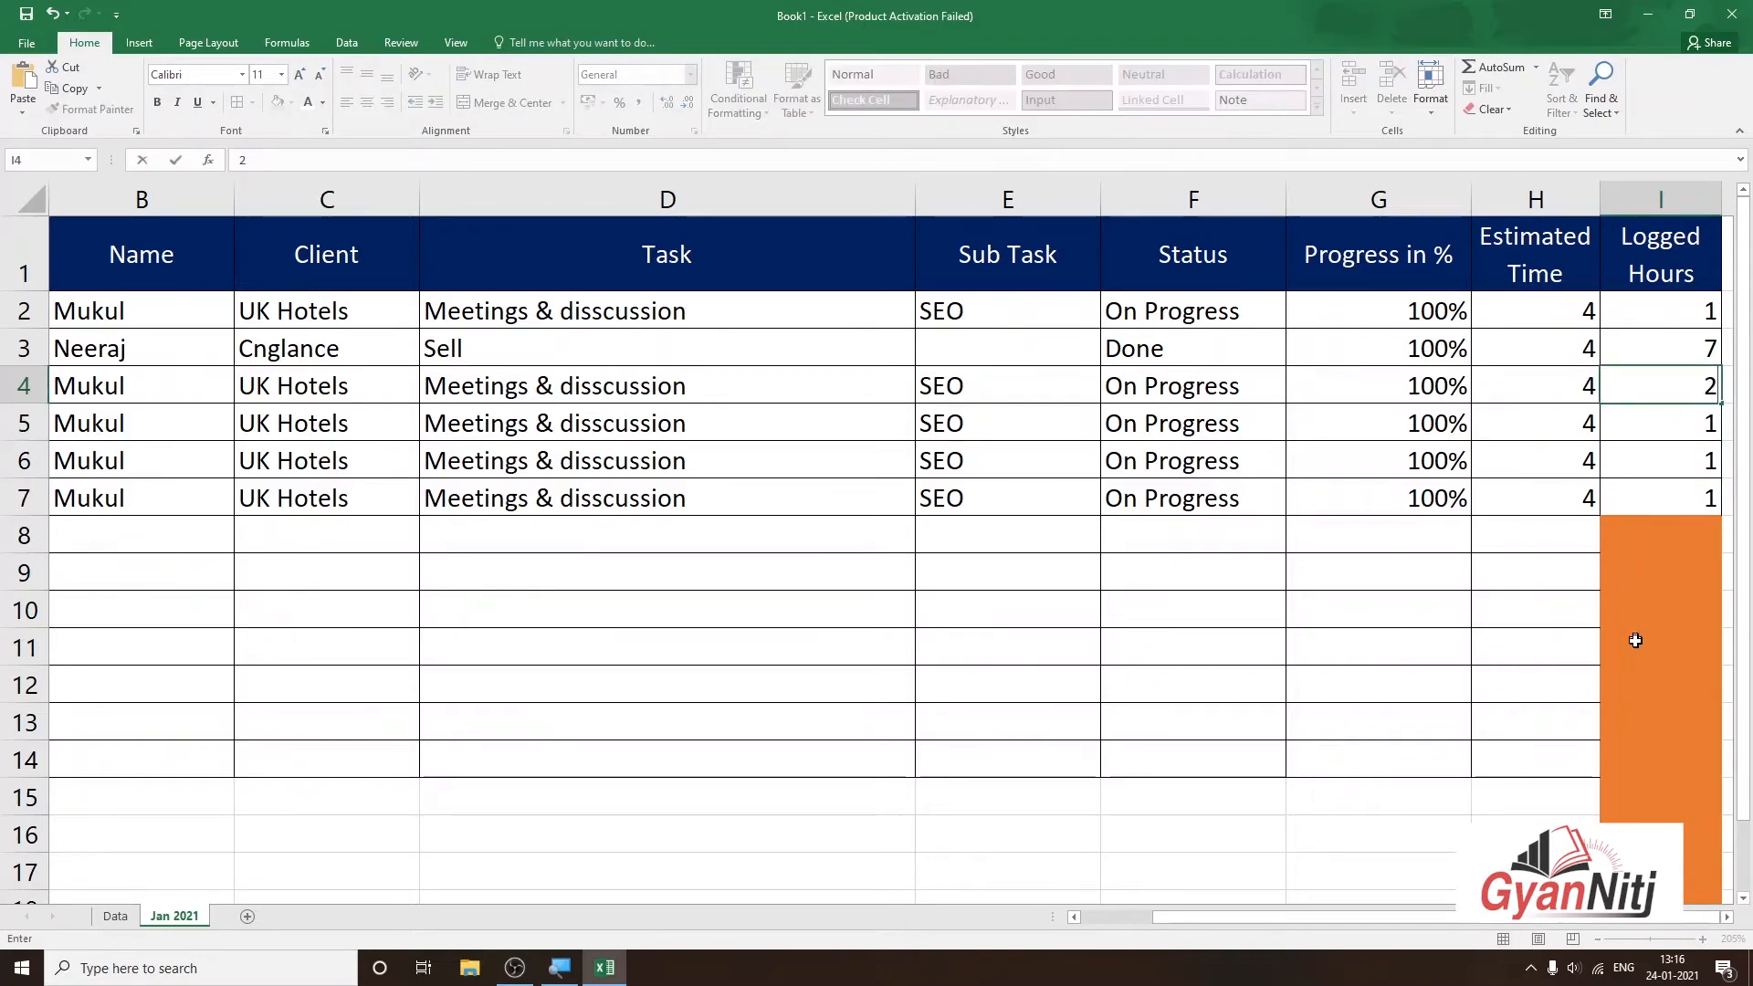
pyautogui.click(1634, 639)
pyautogui.click(911, 717)
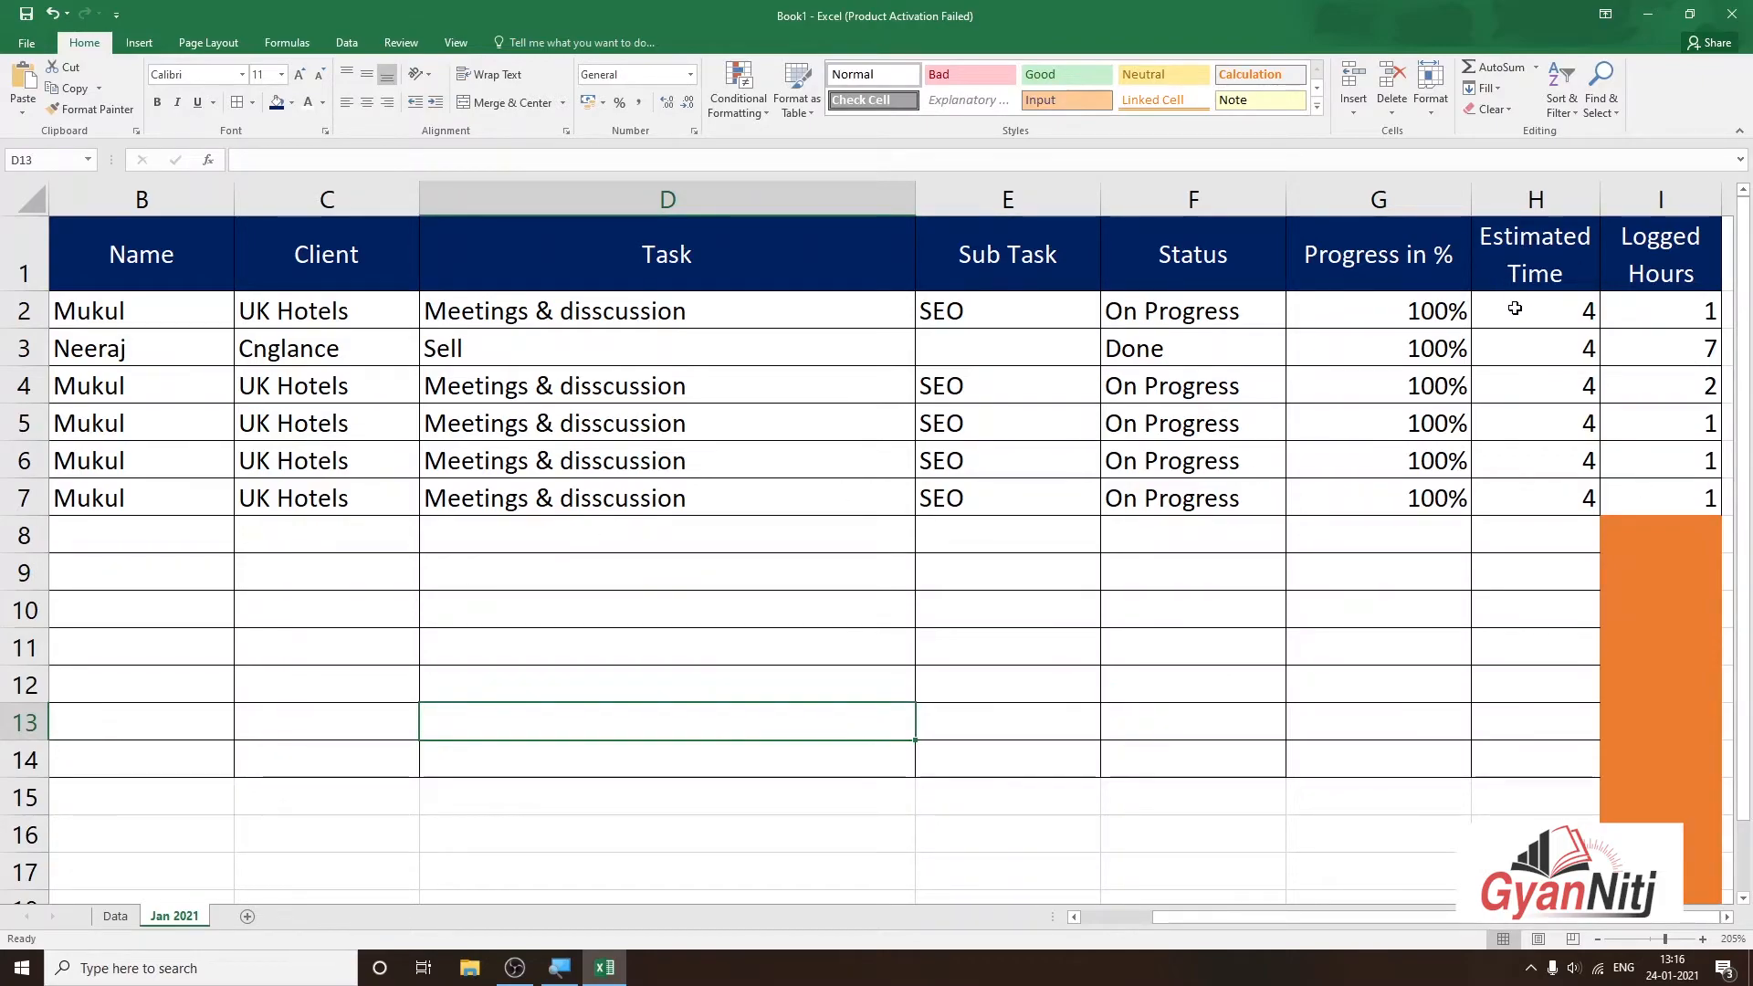
# Choose a different team member's name from the dropdown in B4 and ShopNow as the client in C4
pyautogui.click(110, 387)
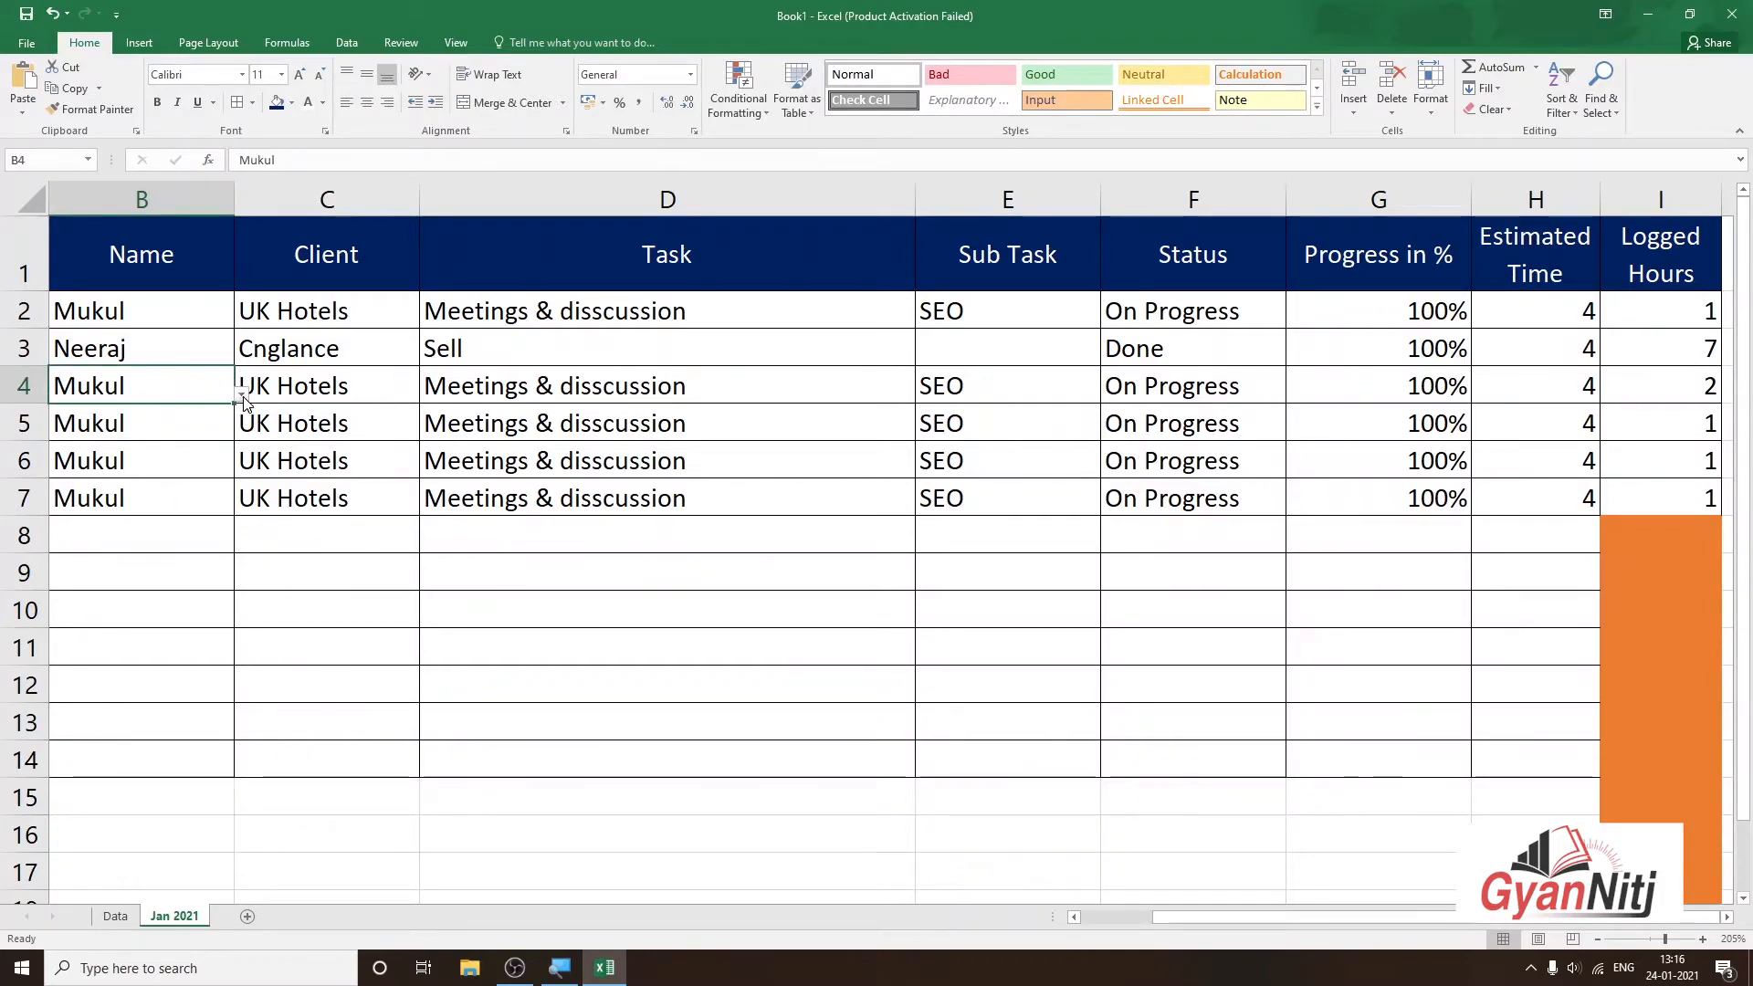
pyautogui.click(243, 398)
pyautogui.click(194, 509)
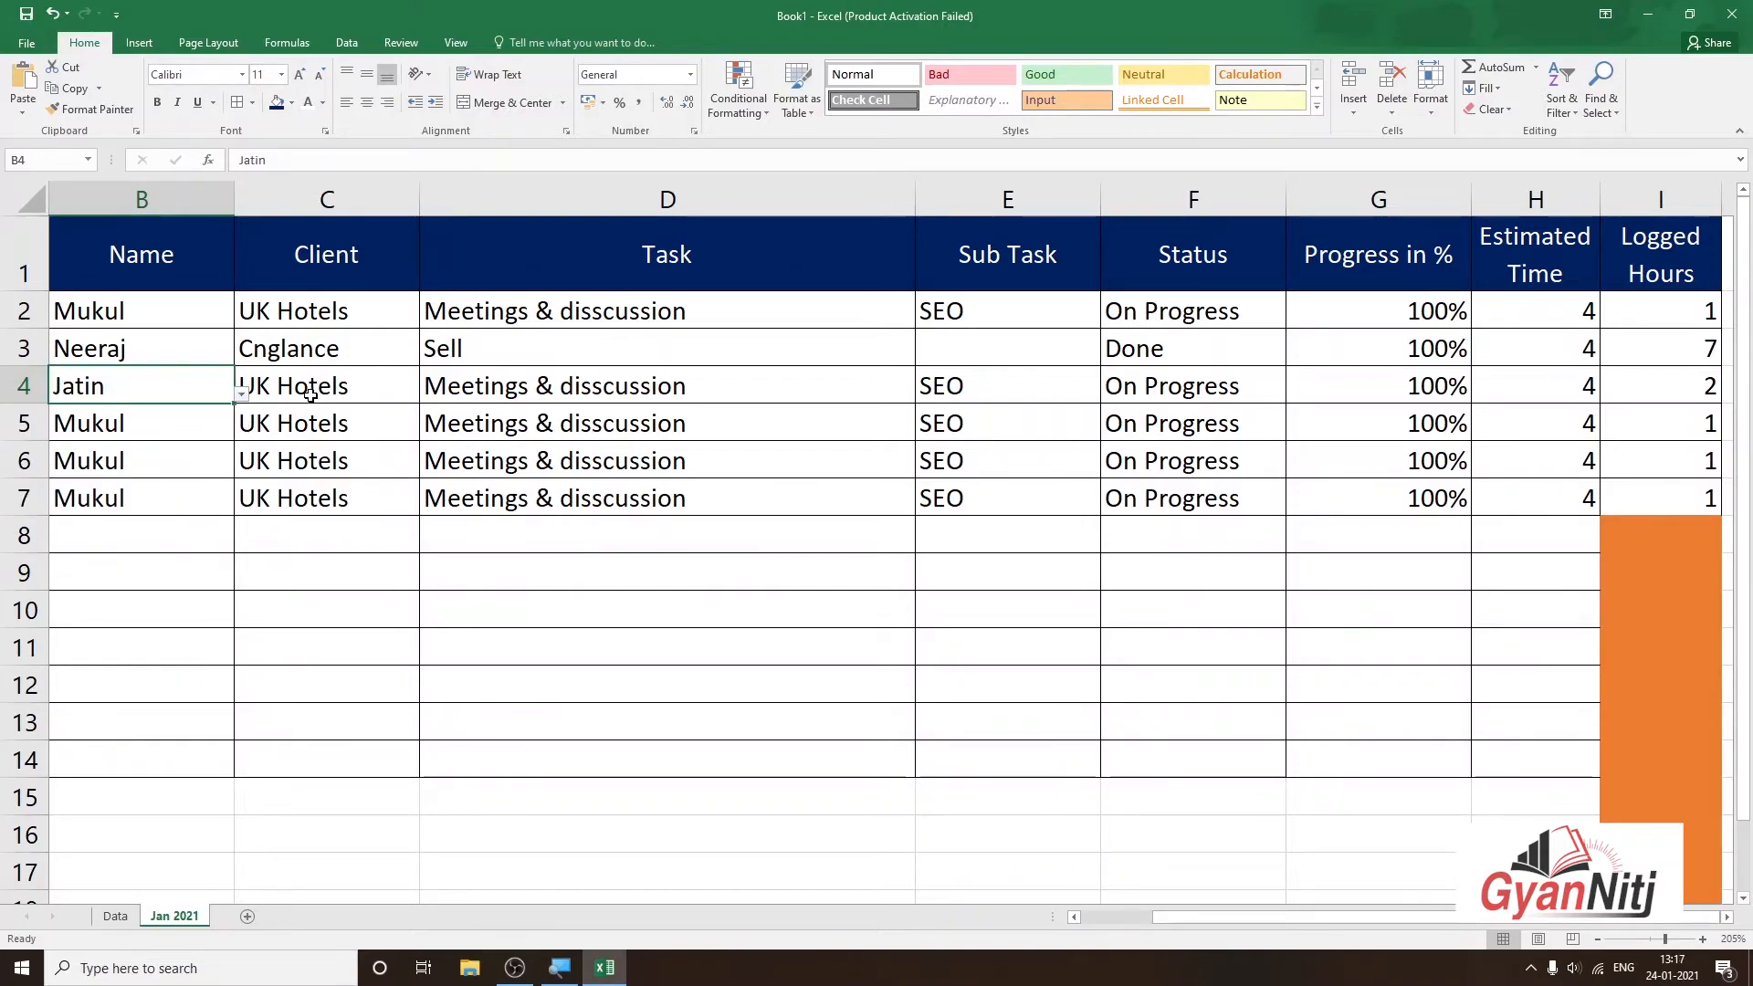
pyautogui.click(311, 396)
pyautogui.click(426, 398)
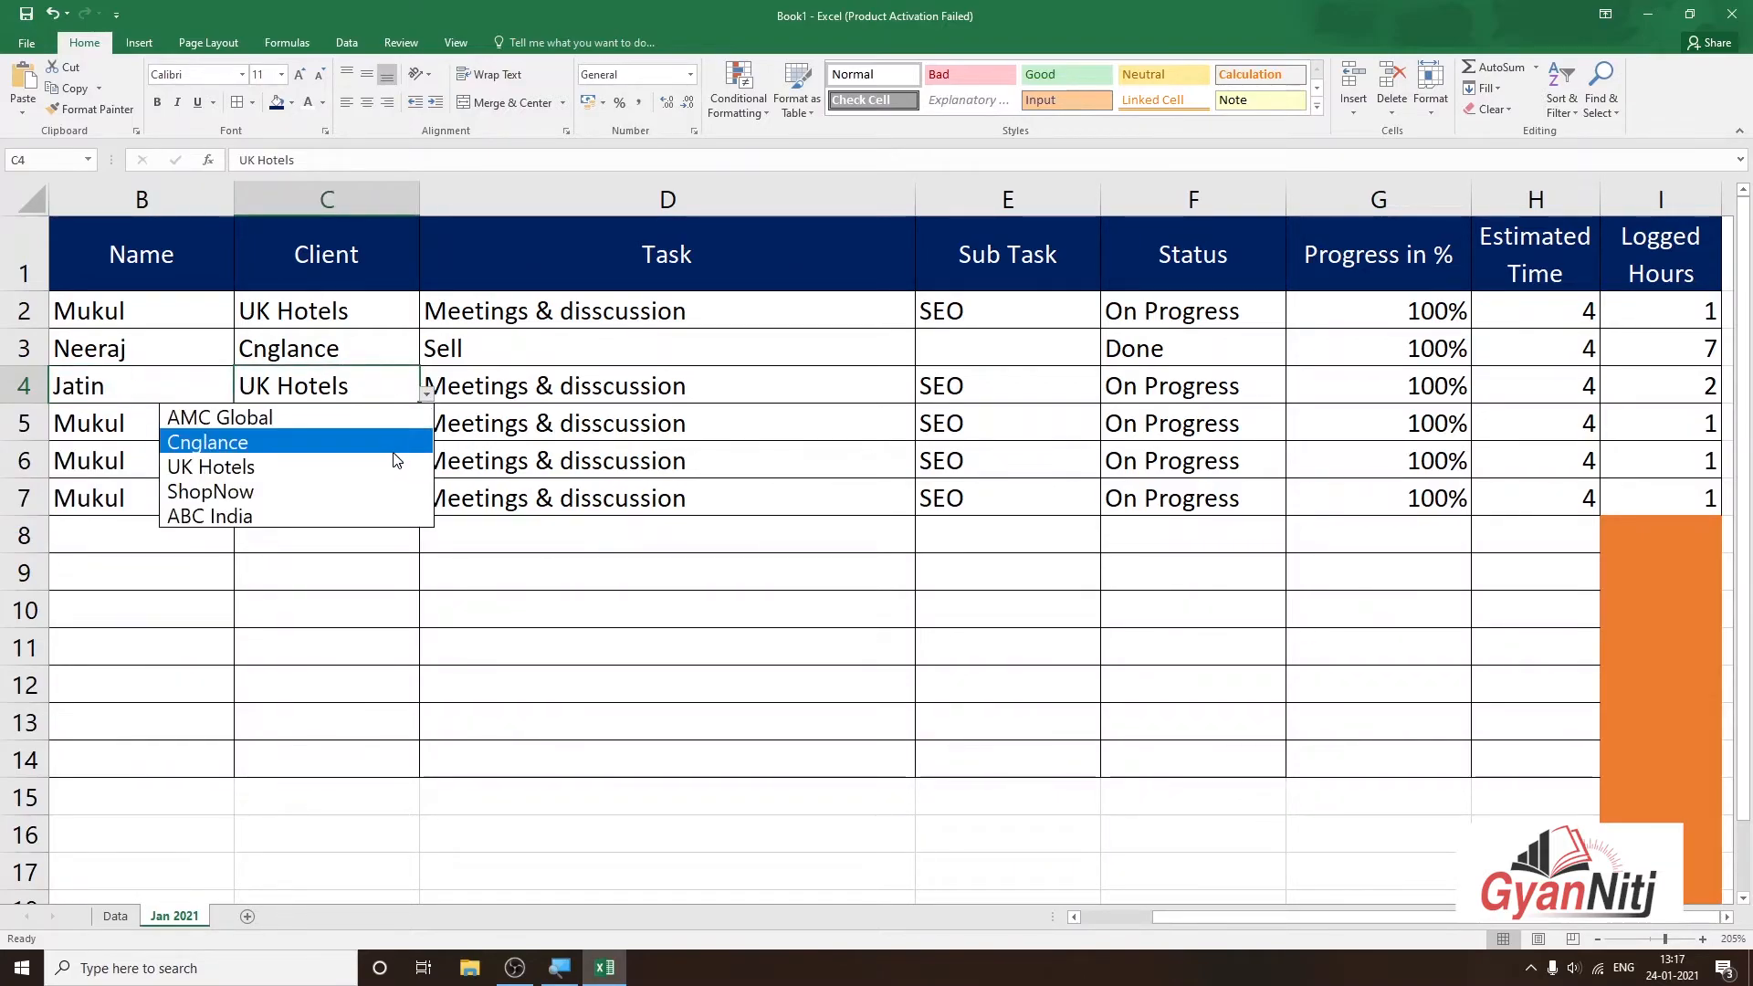
pyautogui.click(380, 489)
# Replace the task in cell D4 with gTask
pyautogui.click(792, 389)
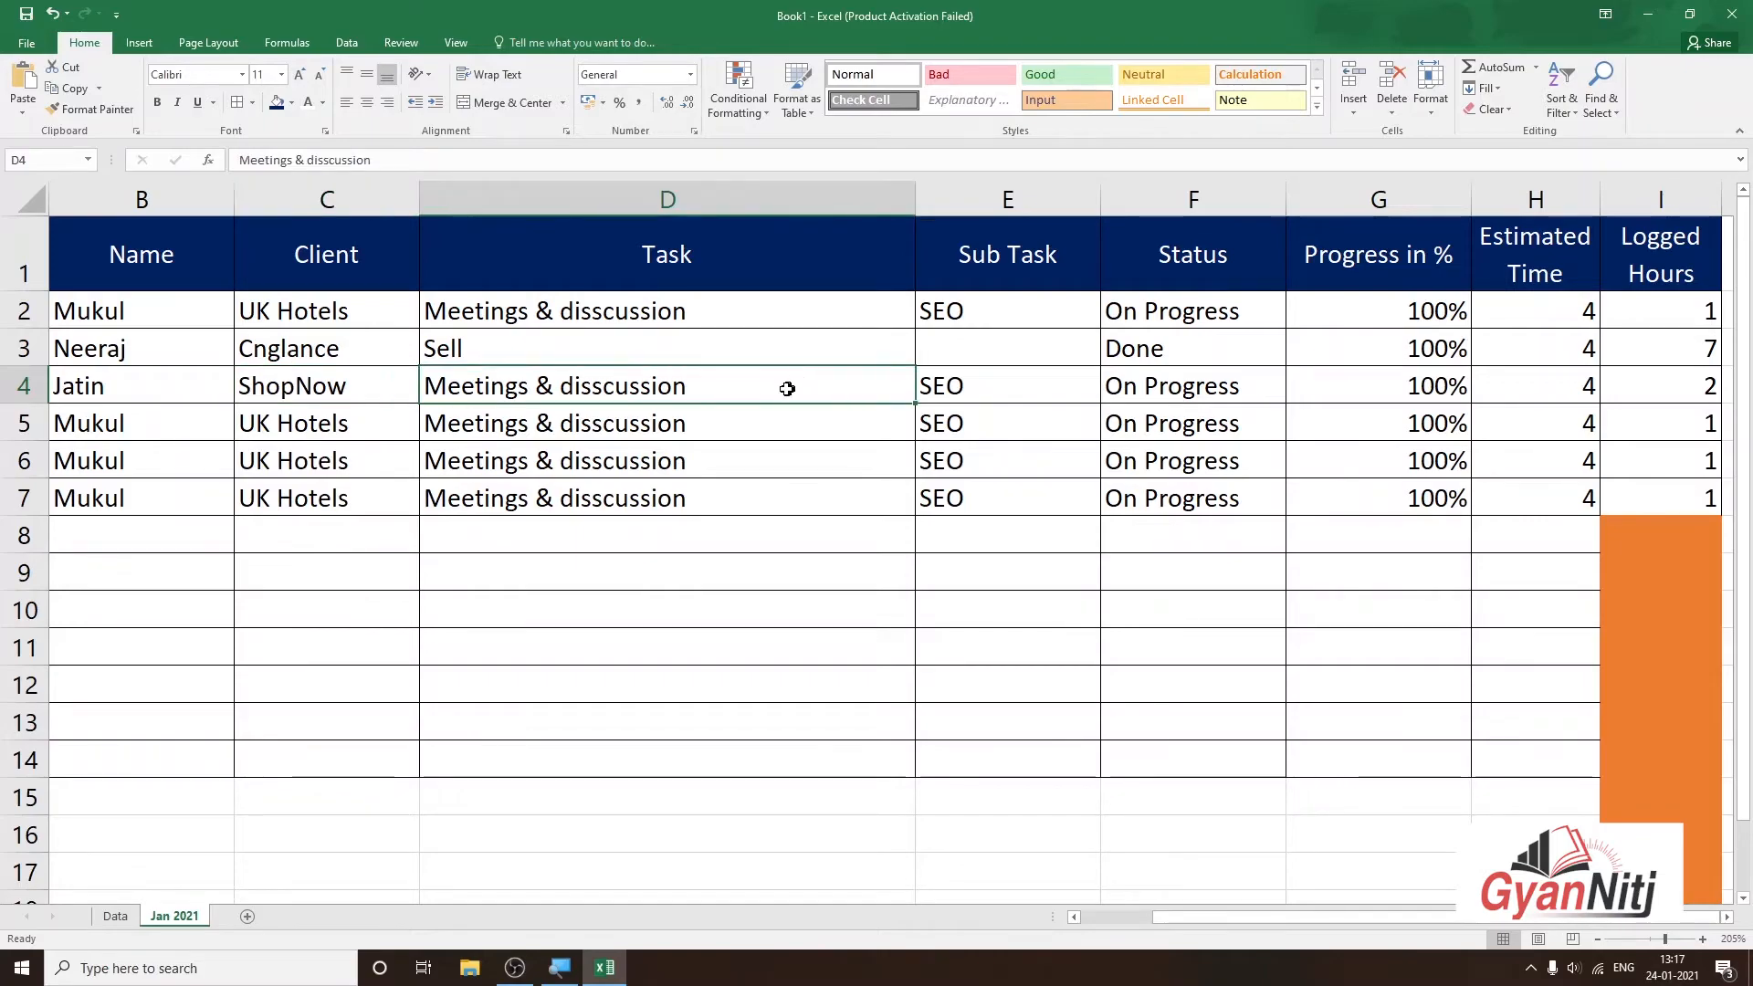
pyautogui.write('gT')
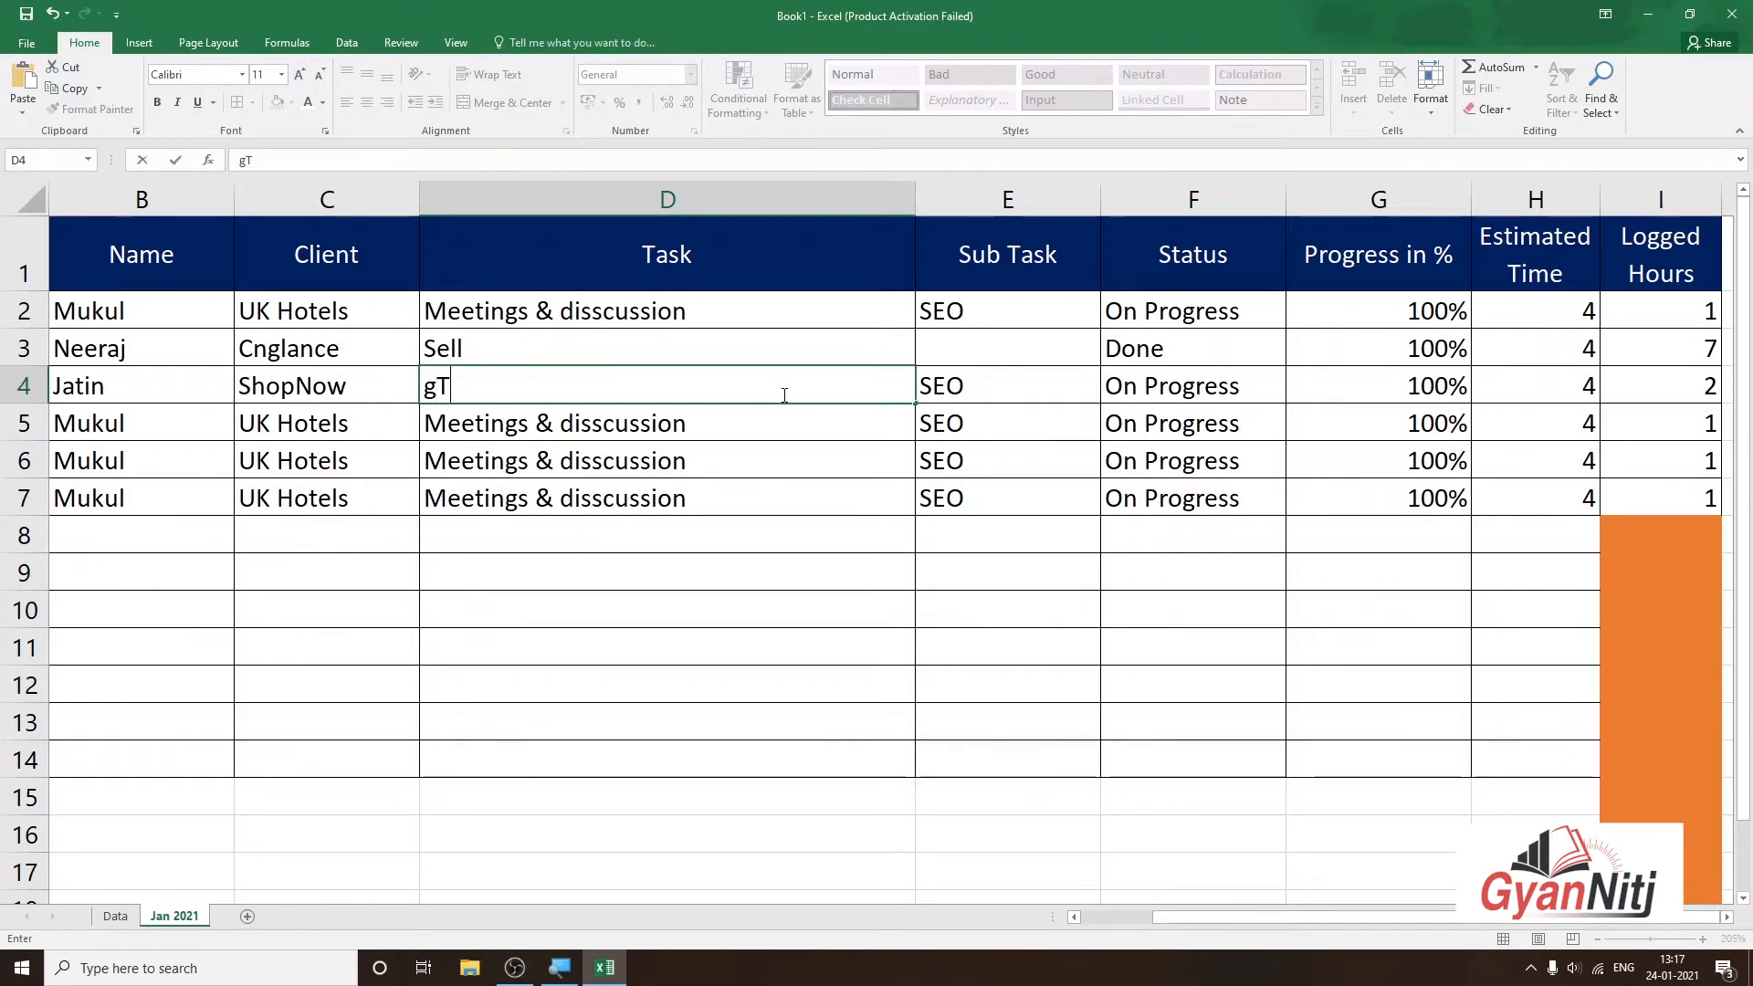
pyautogui.write('ask')
pyautogui.click(763, 408)
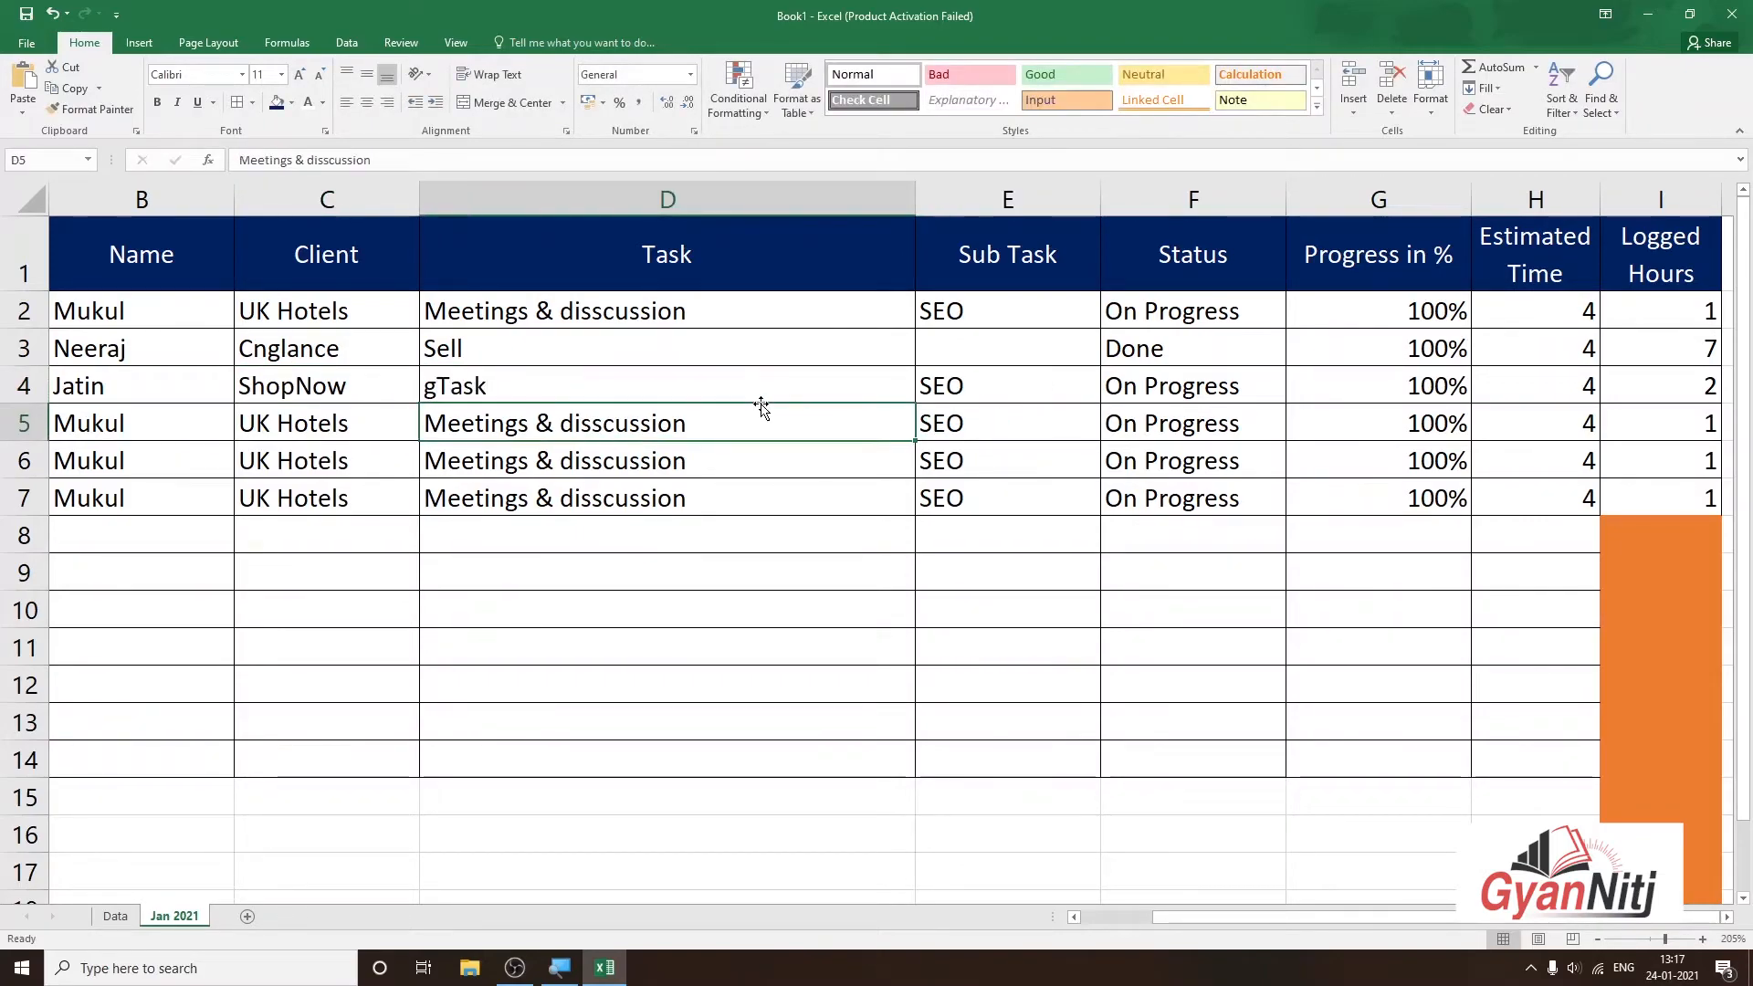
# Set the status in F4 to Not Started from its dropdown
pyautogui.click(1082, 391)
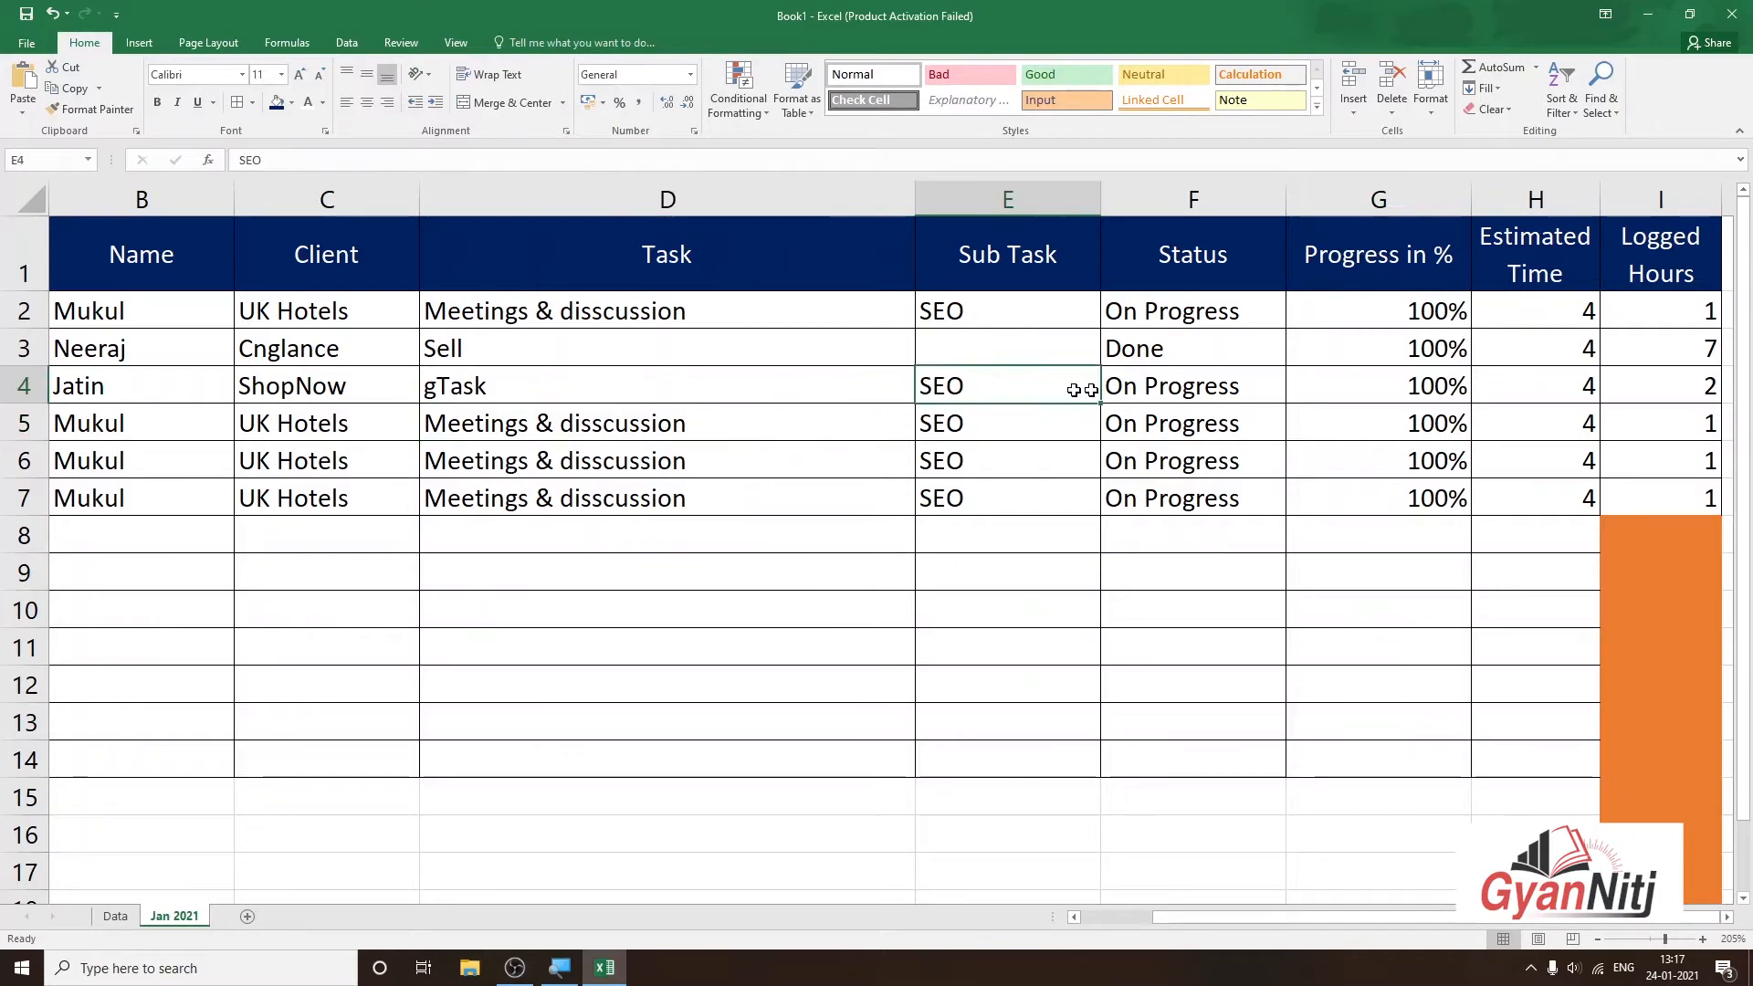
pyautogui.click(1181, 378)
pyautogui.click(1294, 395)
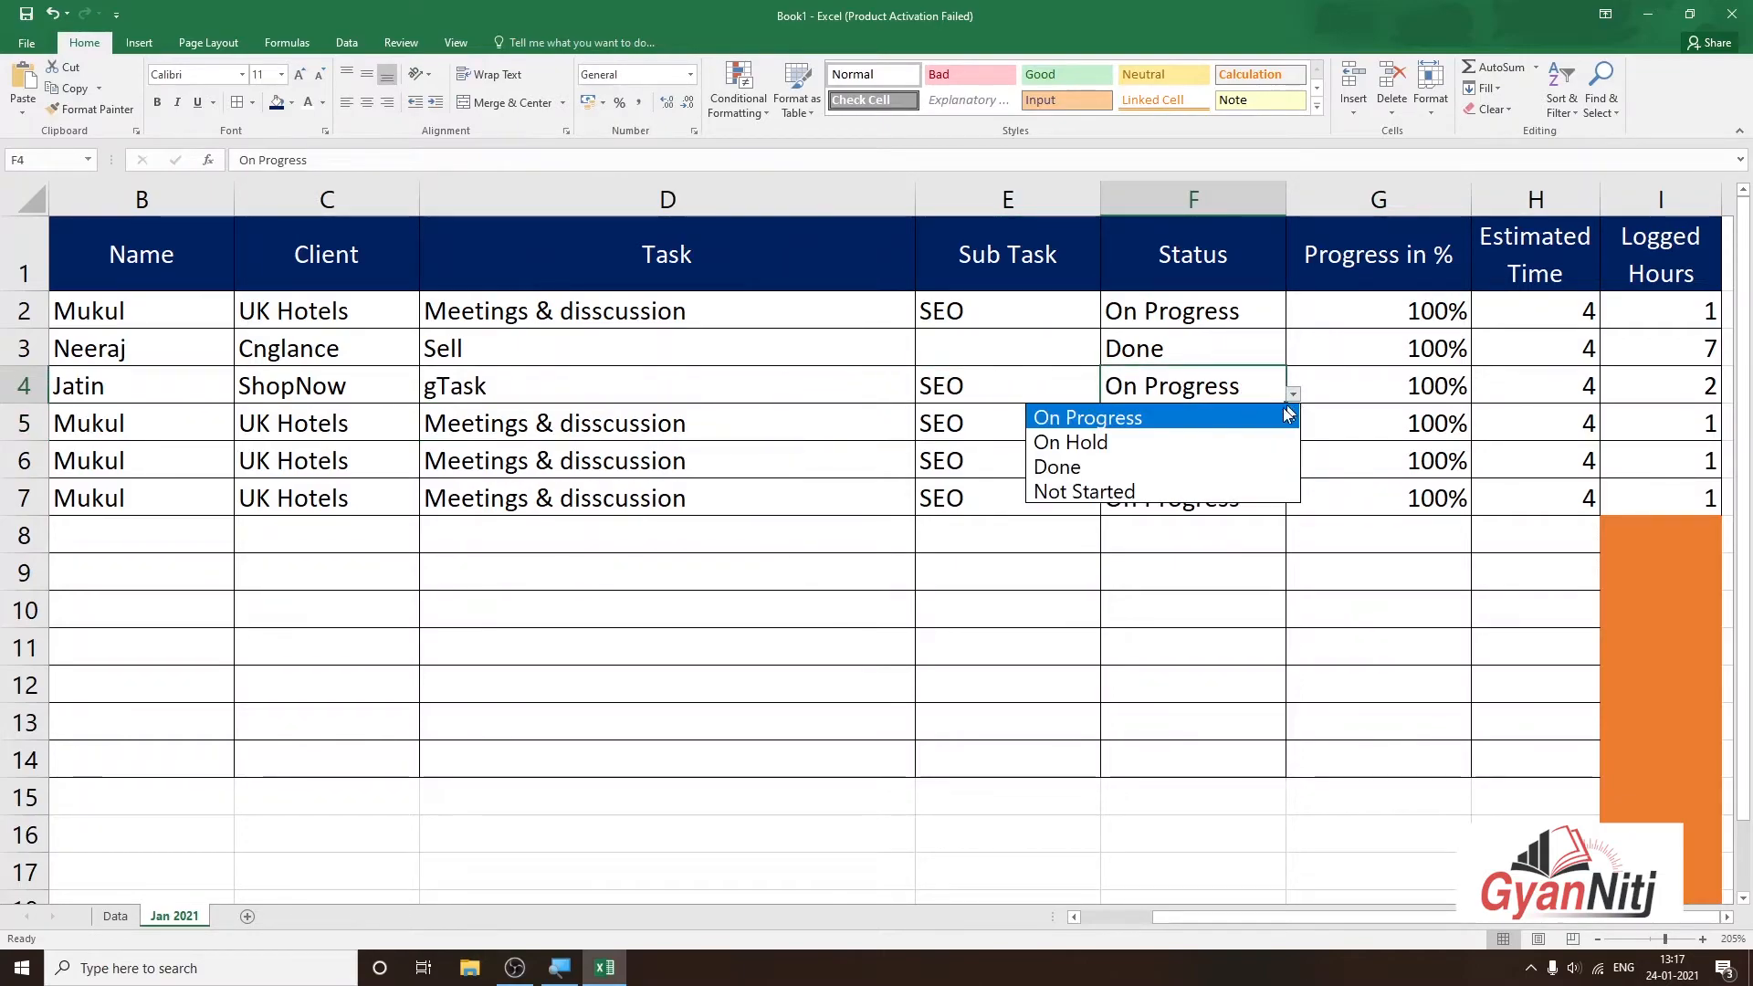
pyautogui.click(1239, 482)
pyautogui.click(1374, 384)
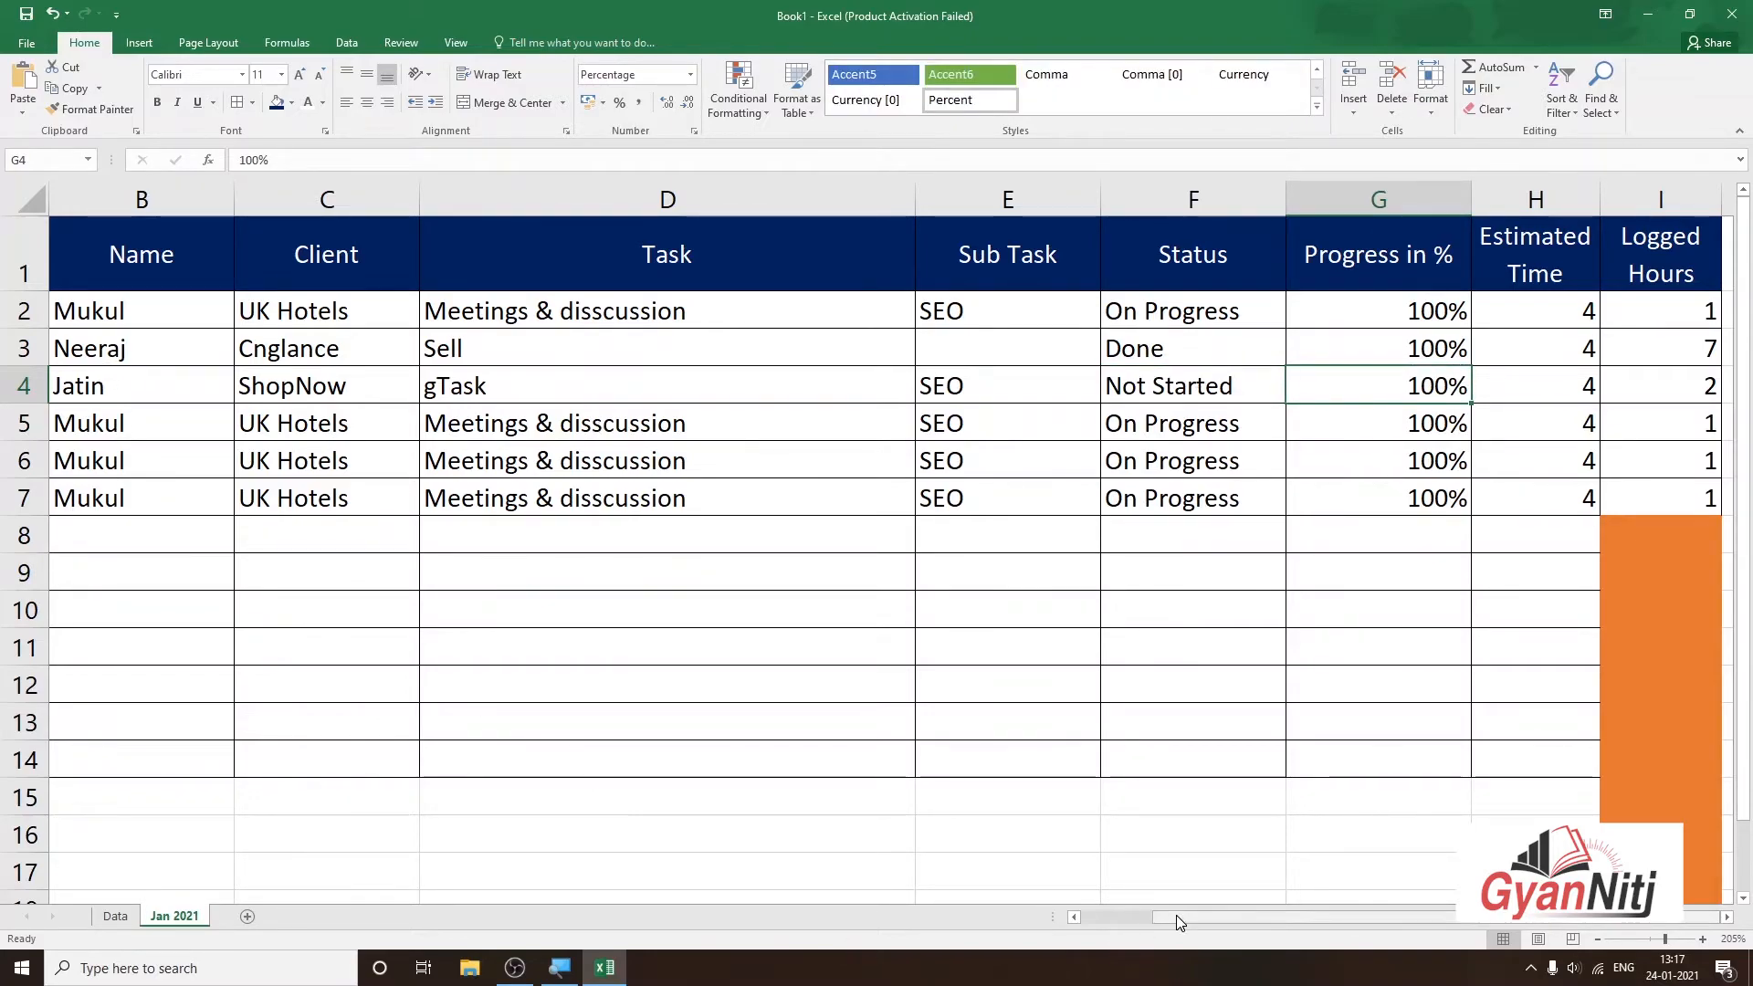
# Copy the 24-Jan date from A2 down through A7, keeping the same date in every row
pyautogui.moveTo(1176, 916); pyautogui.dragTo(986, 926)
pyautogui.click(184, 310)
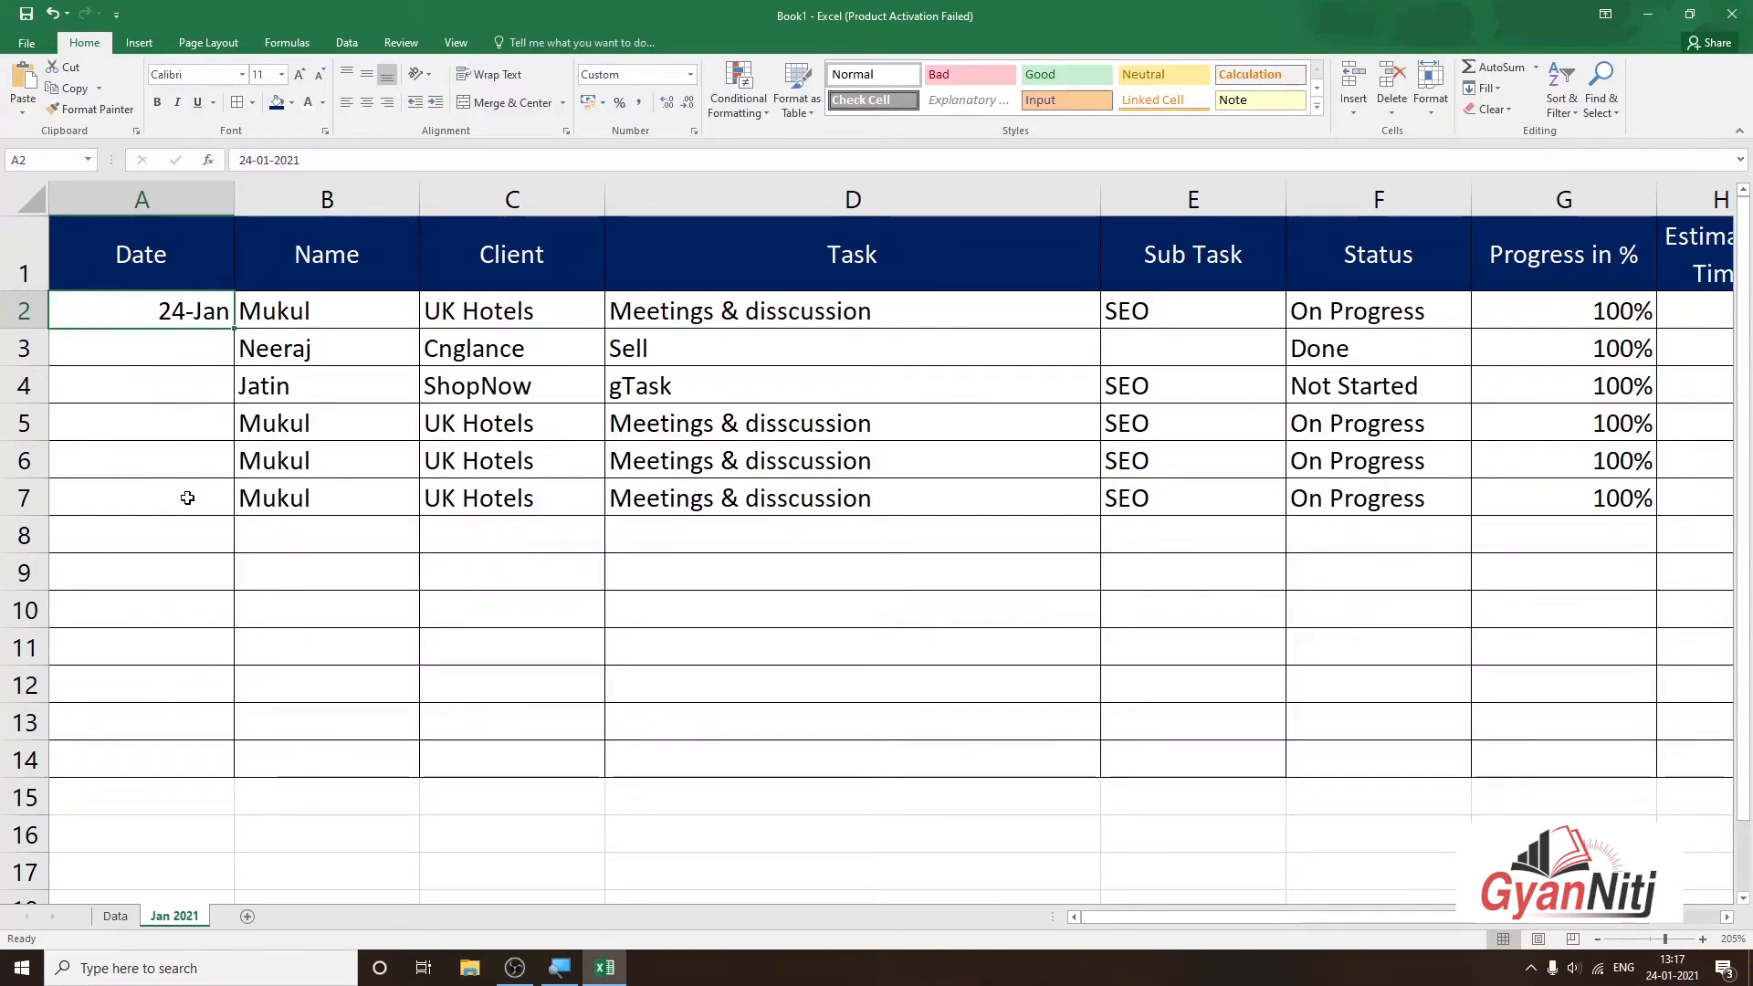
pyautogui.moveTo(234, 328); pyautogui.dragTo(231, 512)
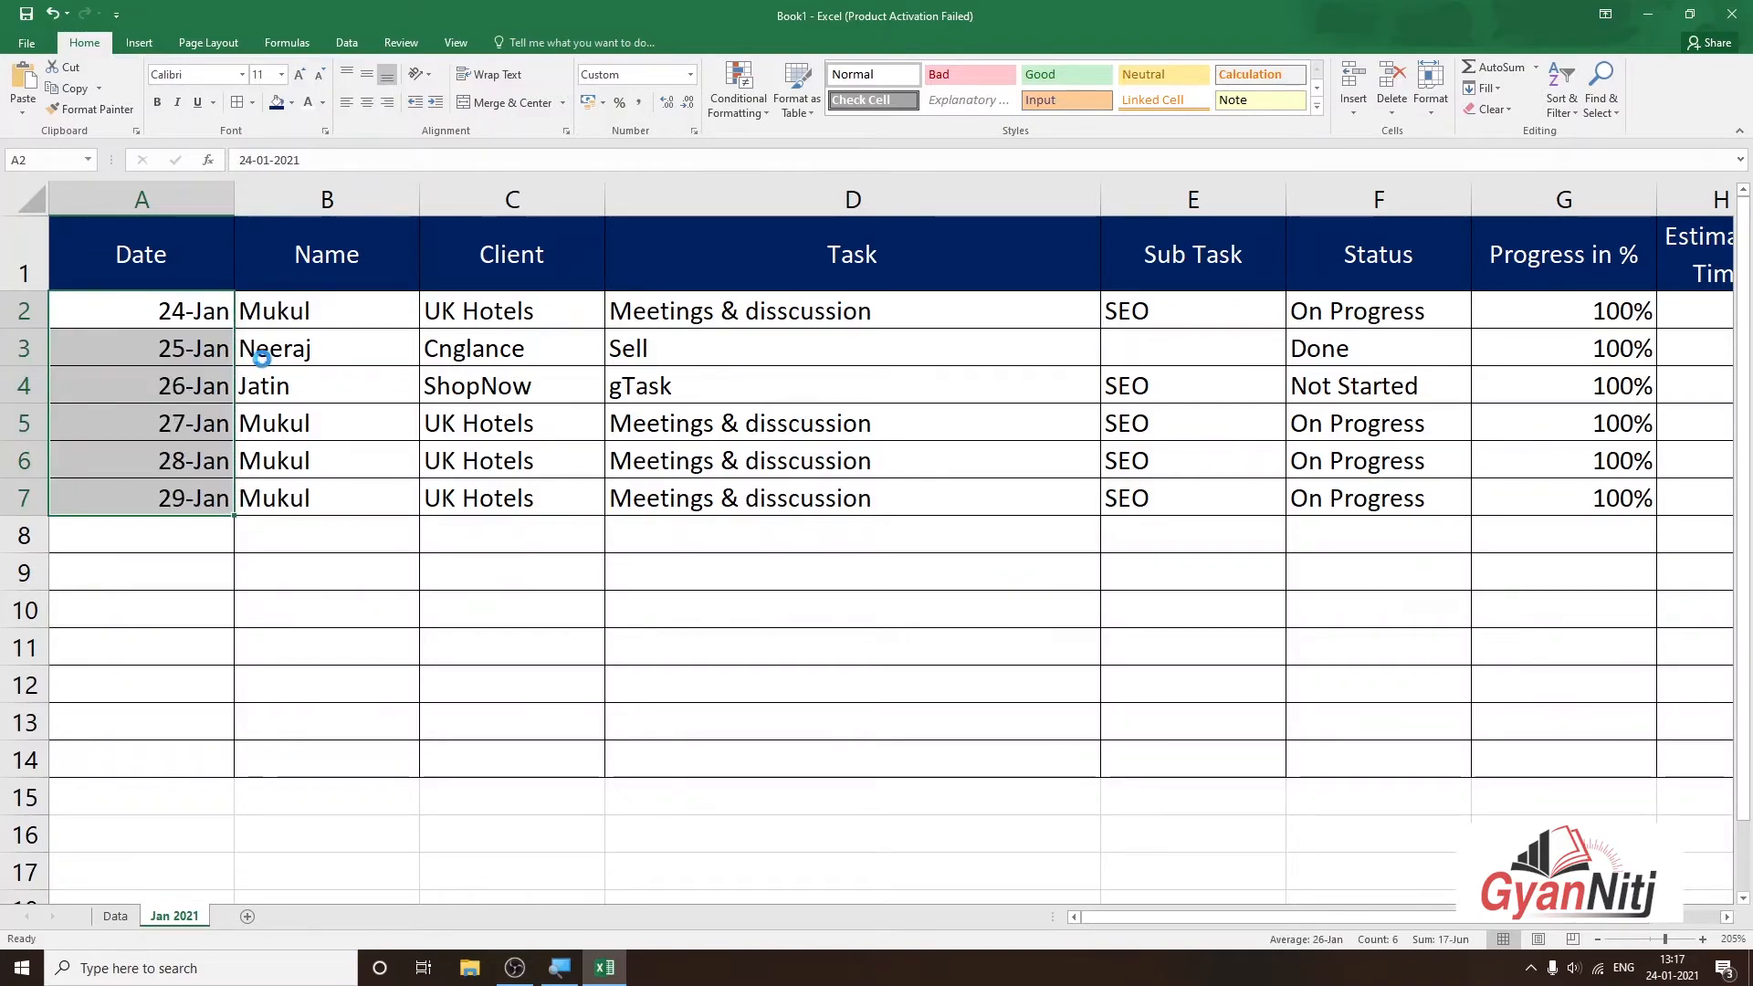
pyautogui.hotkey('ctrl', 'z')
pyautogui.moveTo(236, 327); pyautogui.dragTo(240, 508)
pyautogui.click(294, 561)
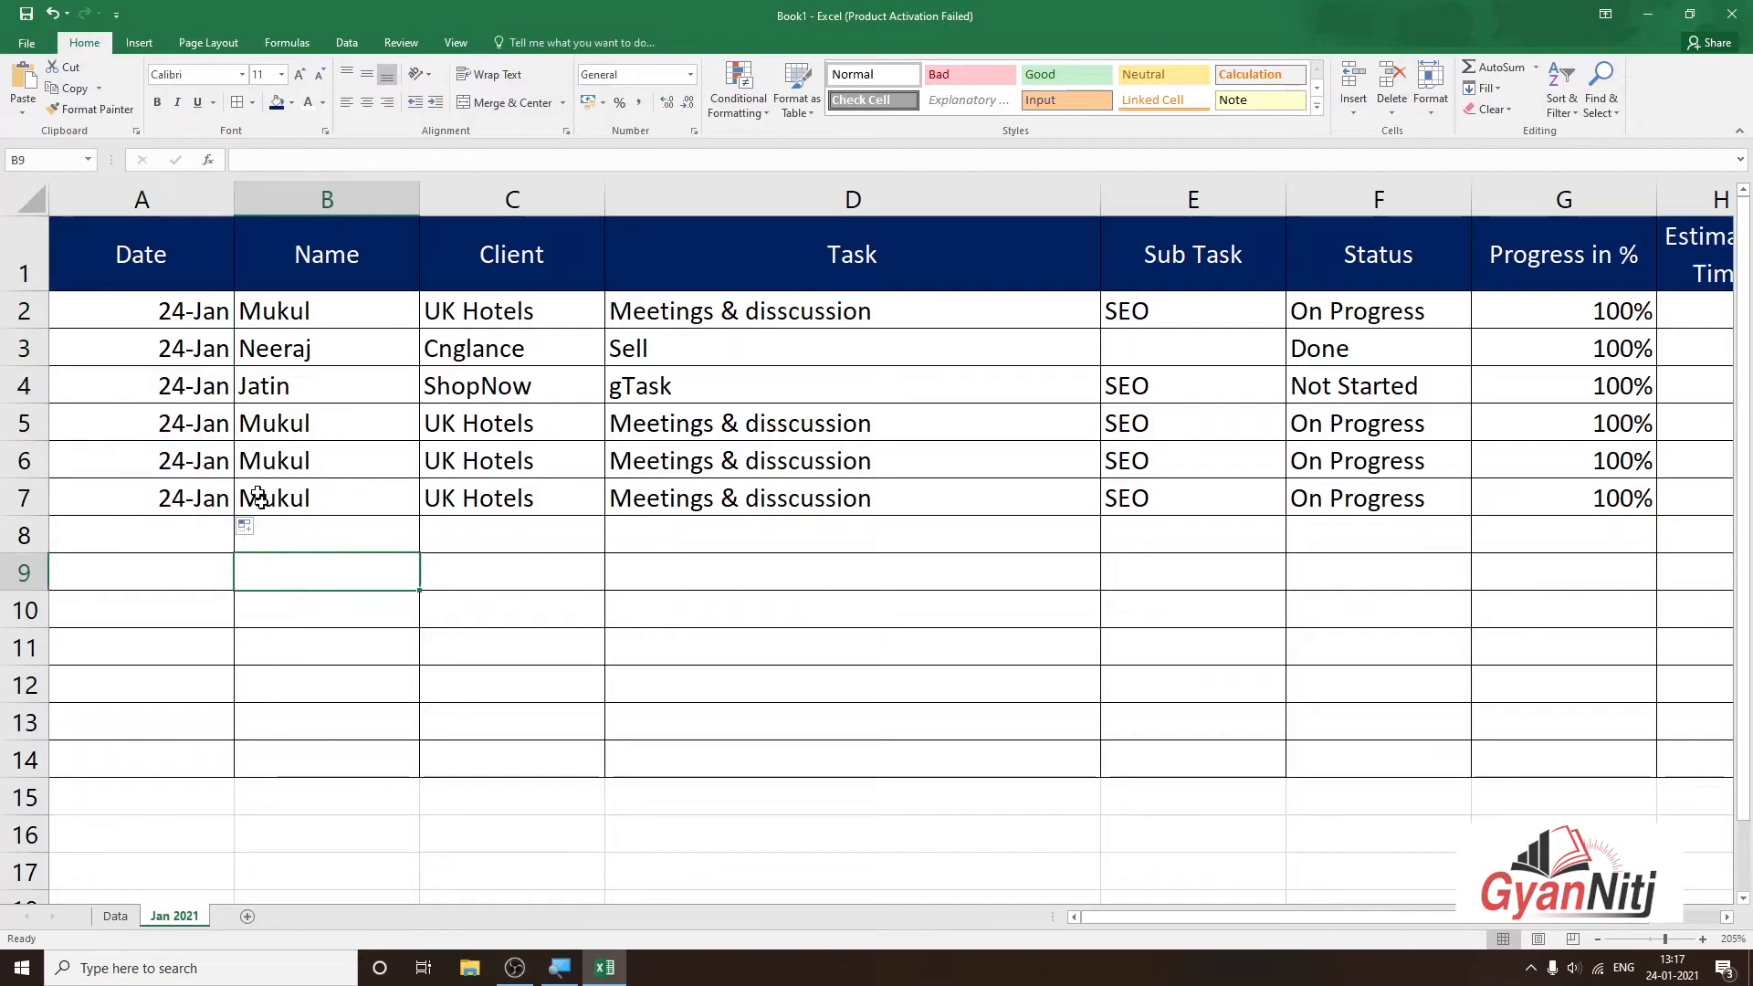
pyautogui.moveTo(212, 311); pyautogui.dragTo(219, 504)
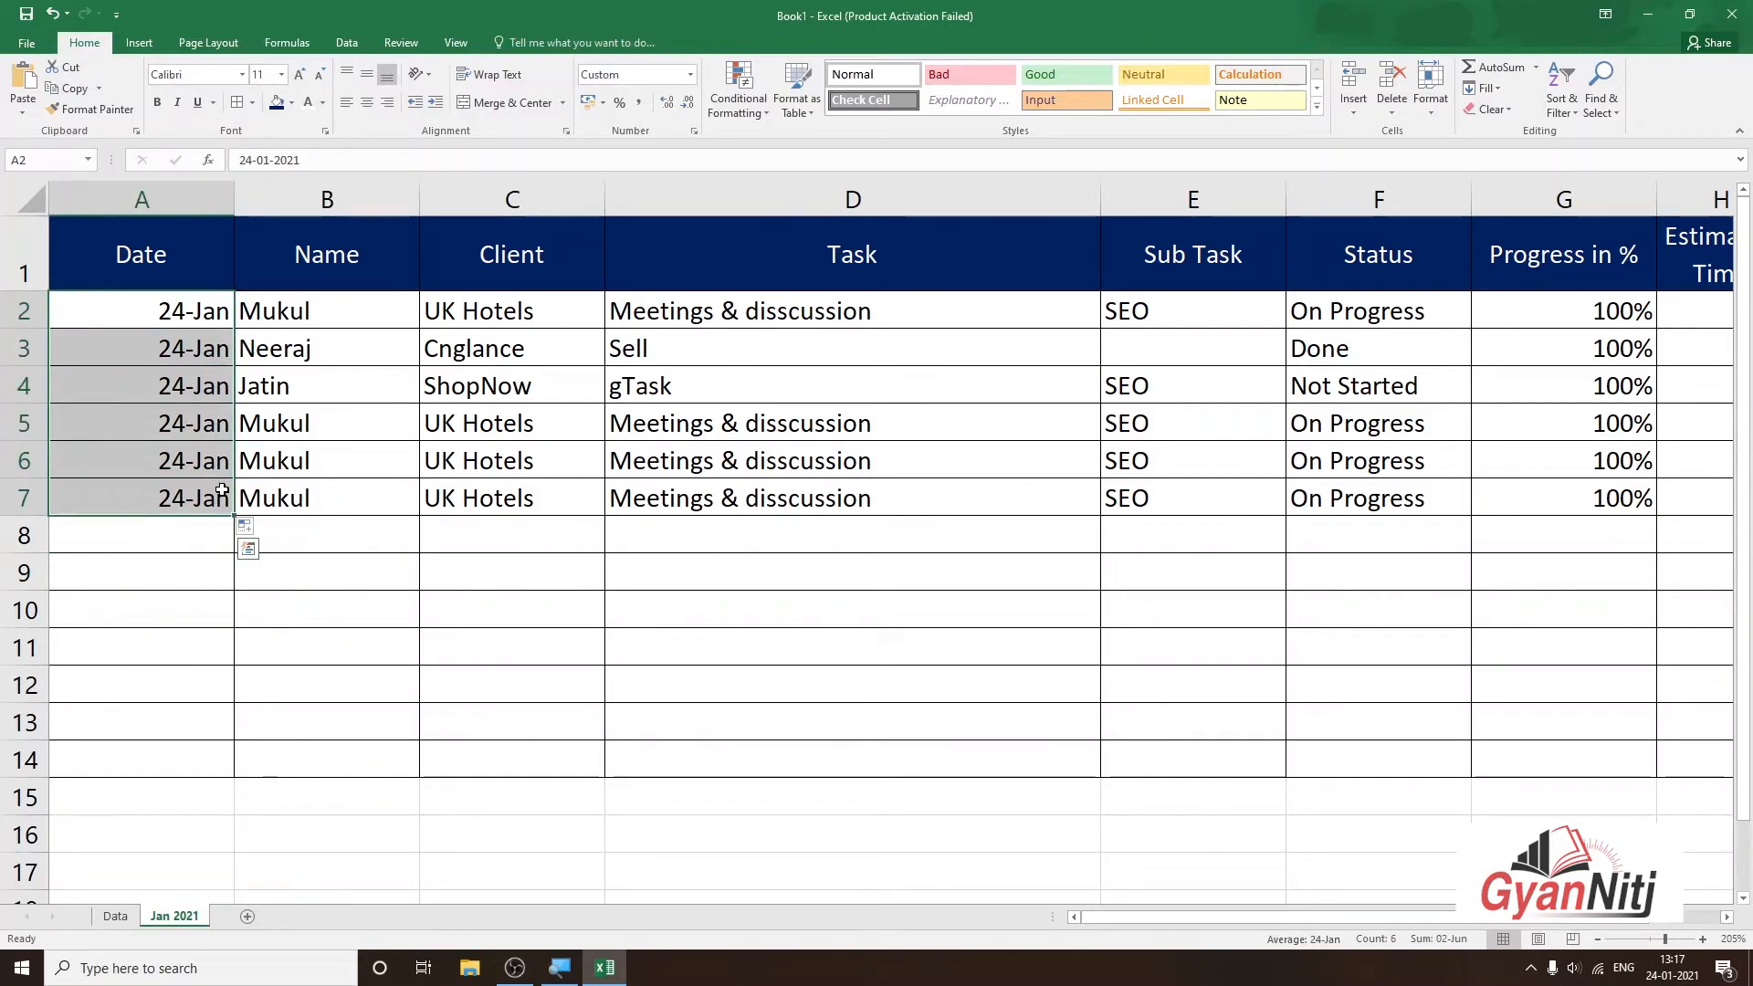
pyautogui.click(160, 595)
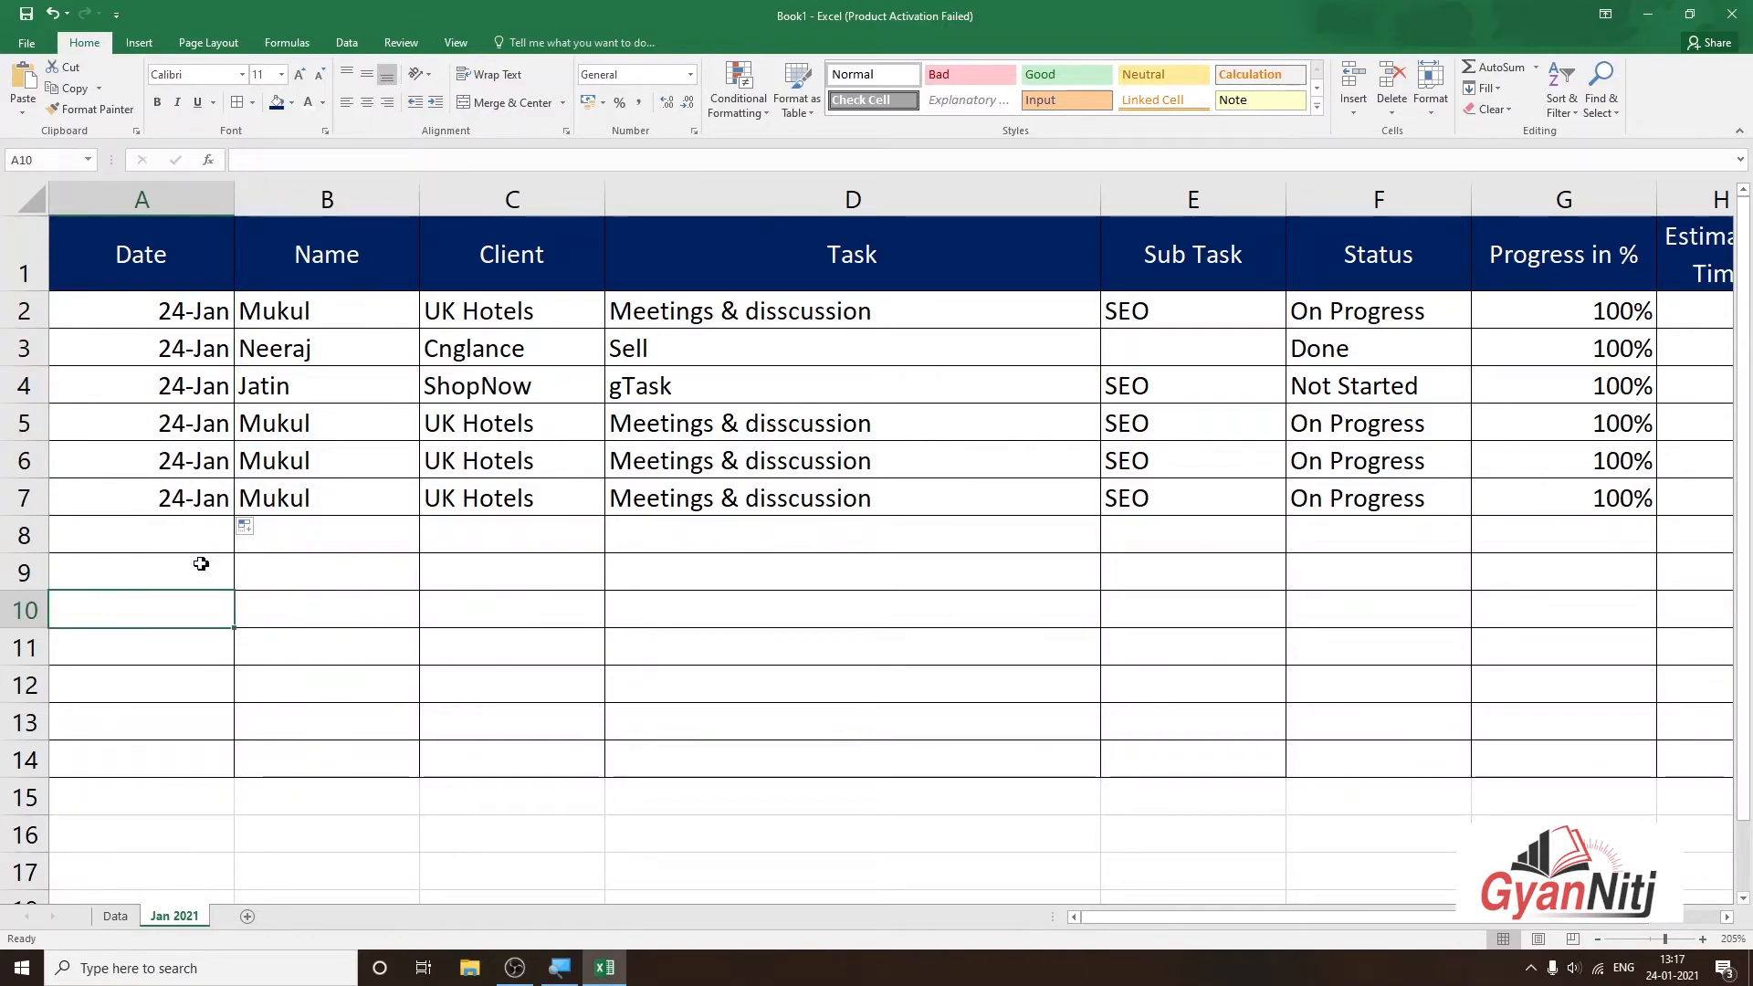
# Extend the date series from A7 into A8 so it holds 25-Jan
pyautogui.click(173, 538)
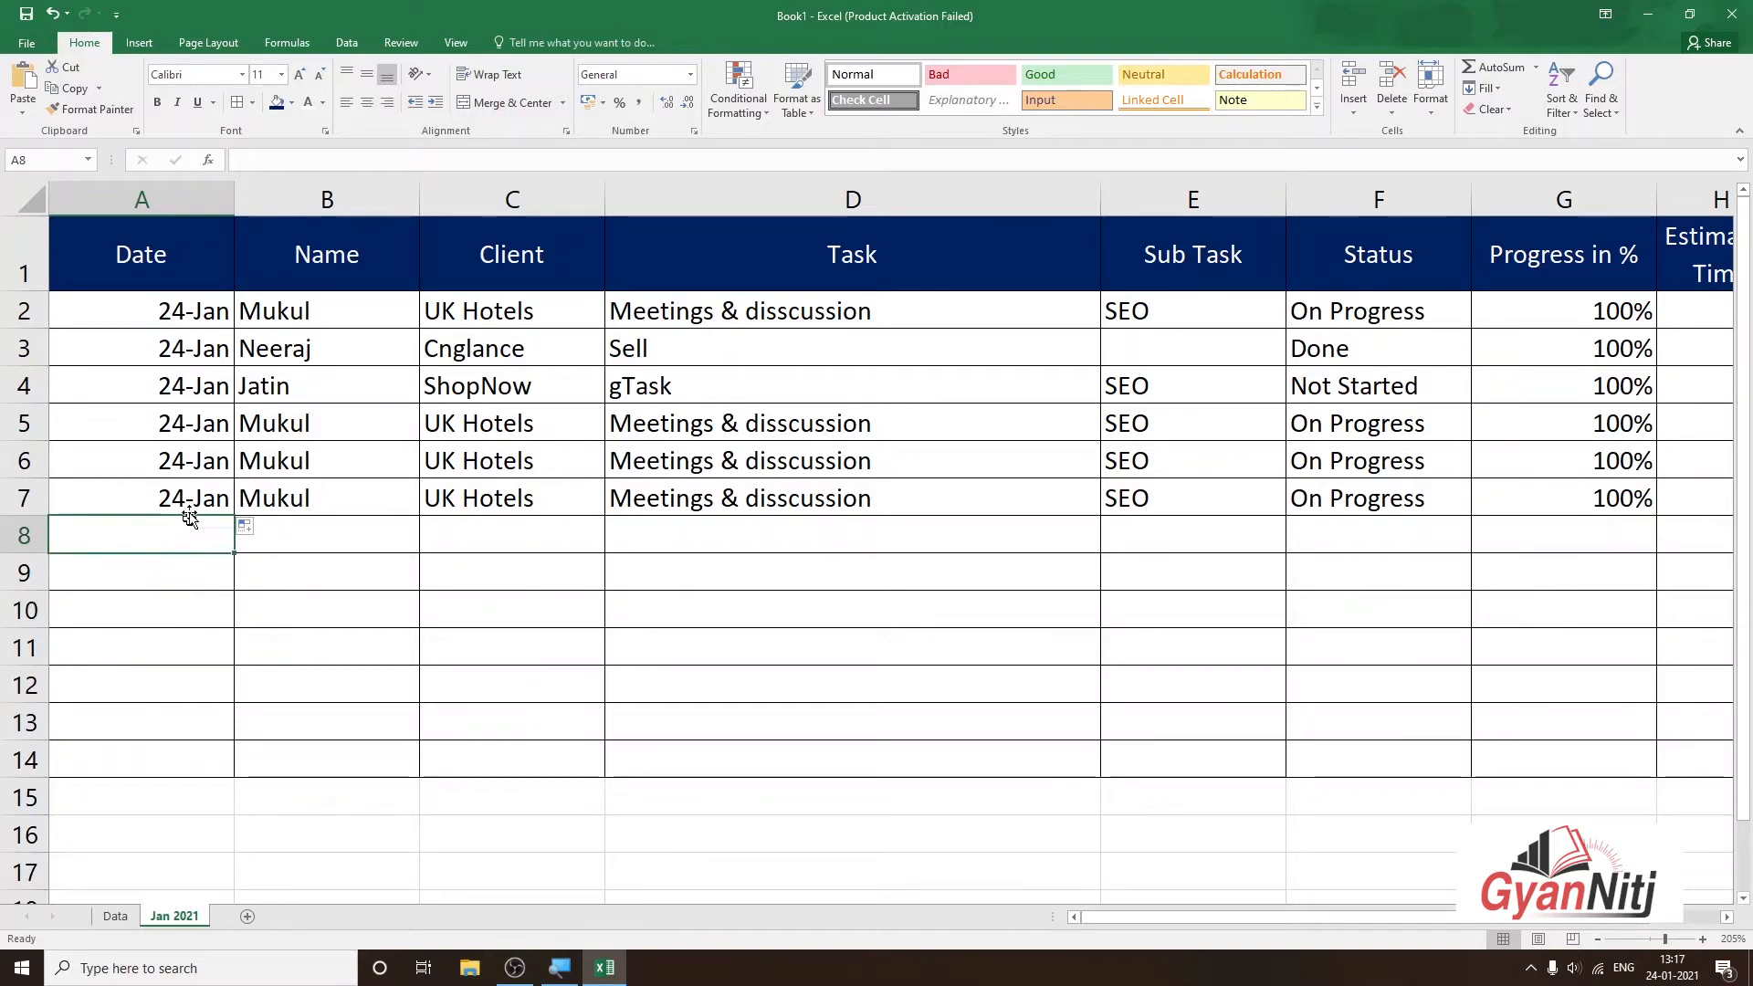
pyautogui.click(225, 508)
pyautogui.moveTo(235, 517); pyautogui.dragTo(239, 536)
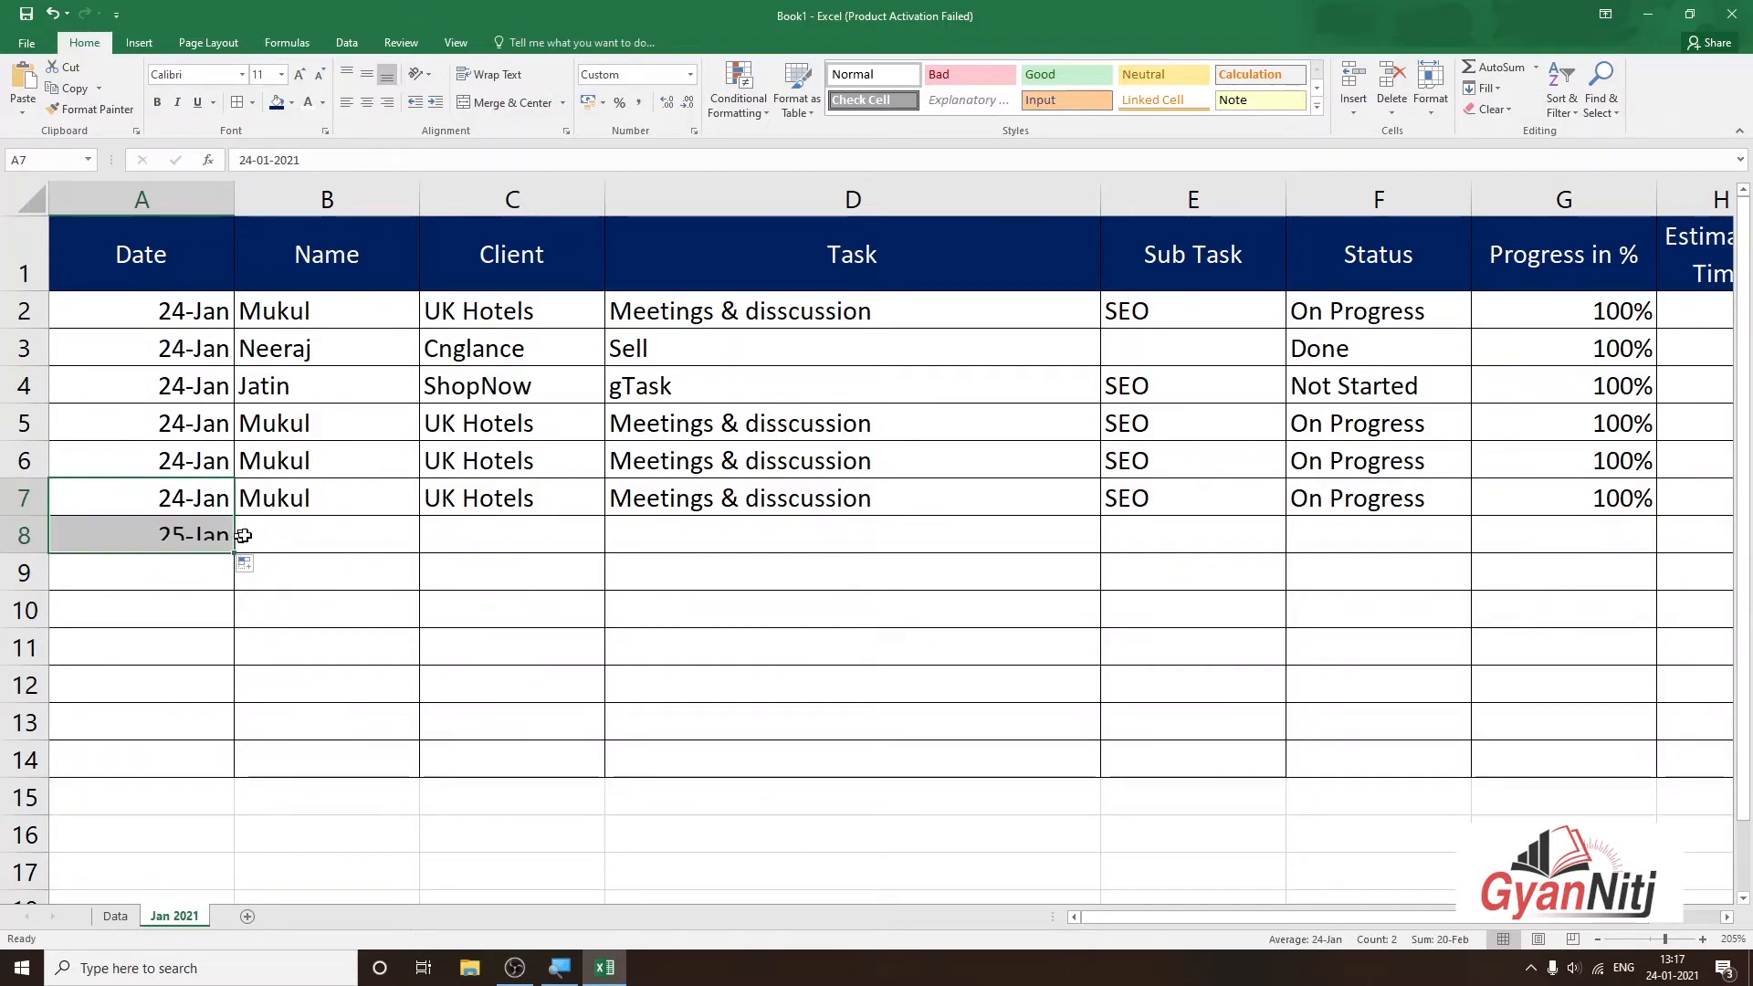
pyautogui.click(322, 531)
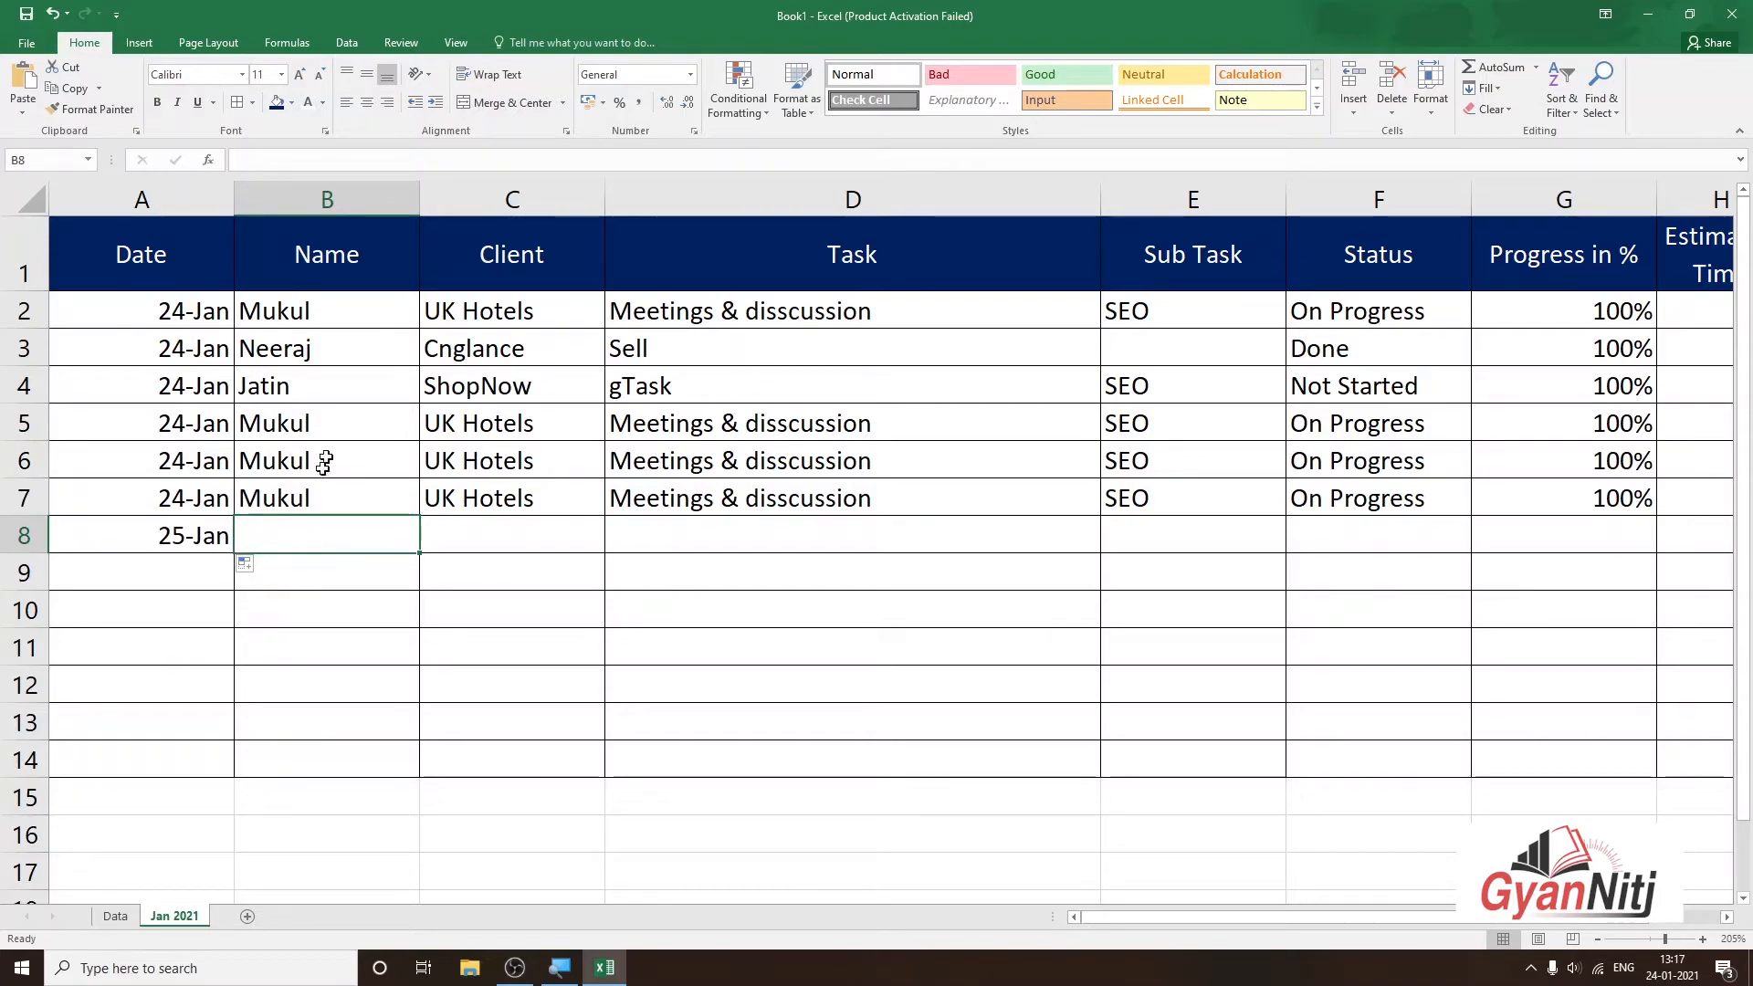
pyautogui.moveTo(347, 310); pyautogui.dragTo(423, 769)
pyautogui.hotkey('ctrl', 'z')
pyautogui.click(512, 649)
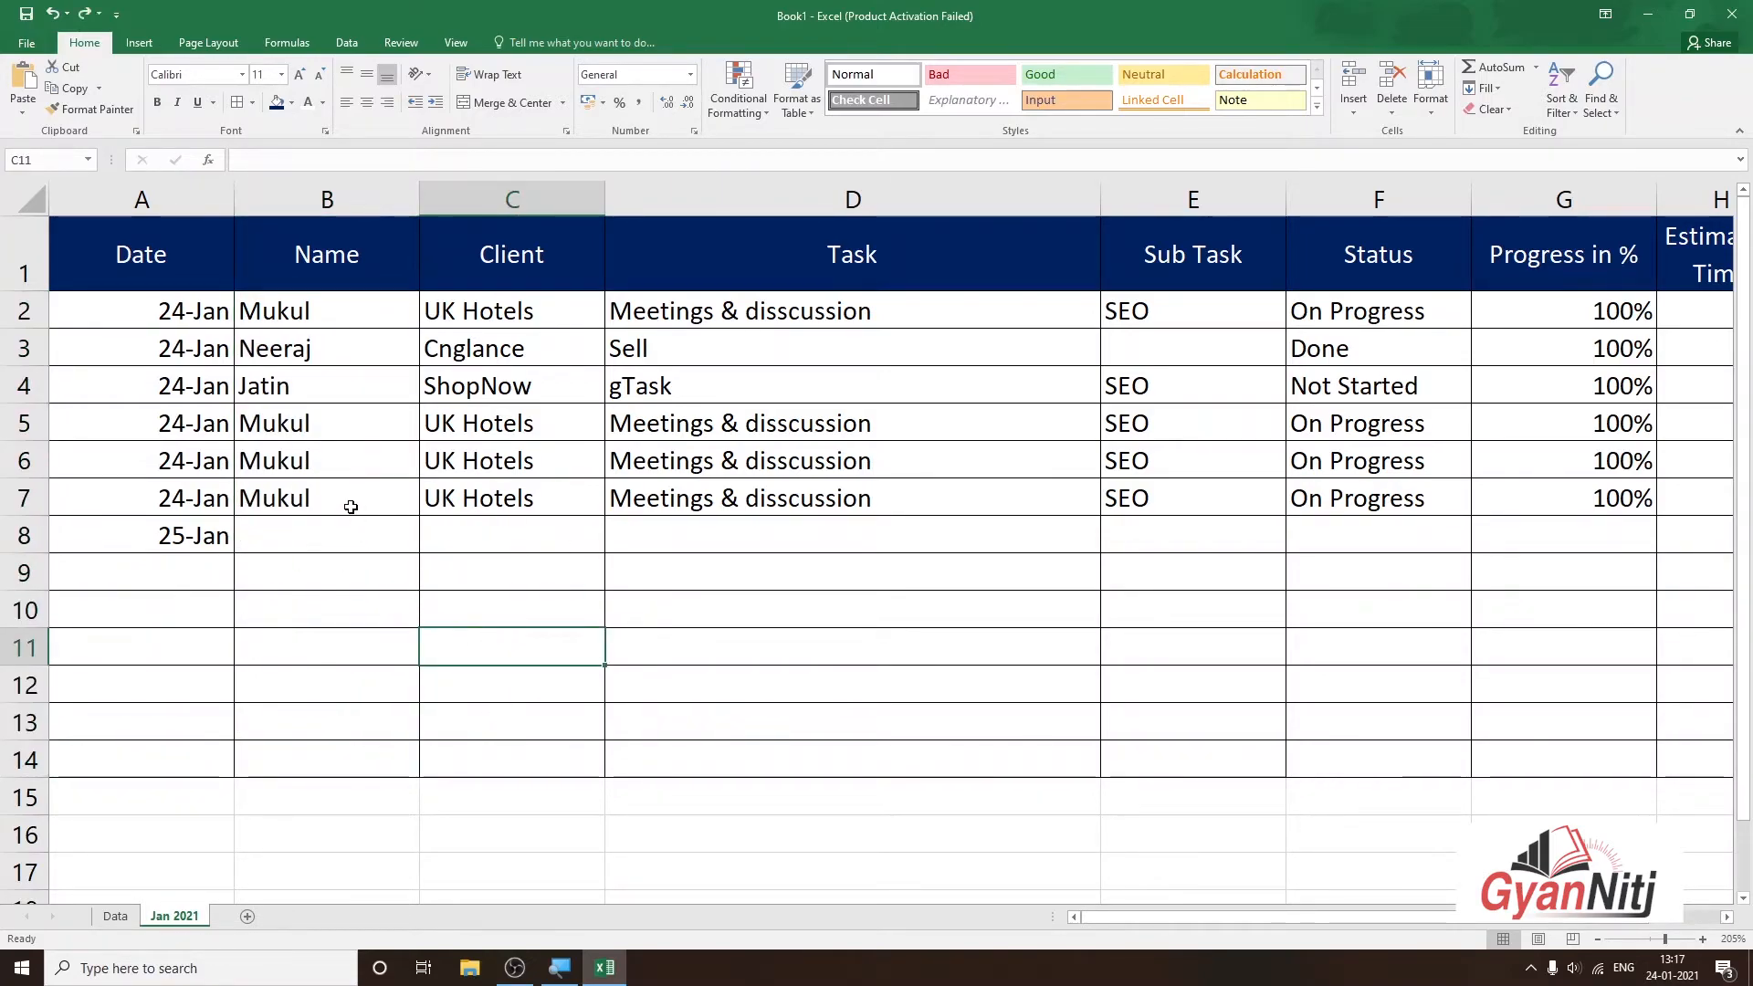
# Clear the name in B7, fill the empty dropdown cell down through B14, and check the name list in B11
pyautogui.click(350, 506)
pyautogui.press('Delete')
pyautogui.click(397, 572)
pyautogui.click(383, 511)
pyautogui.moveTo(421, 519); pyautogui.dragTo(432, 759)
pyautogui.click(425, 632)
pyautogui.click(378, 550)
pyautogui.click(392, 655)
pyautogui.click(426, 655)
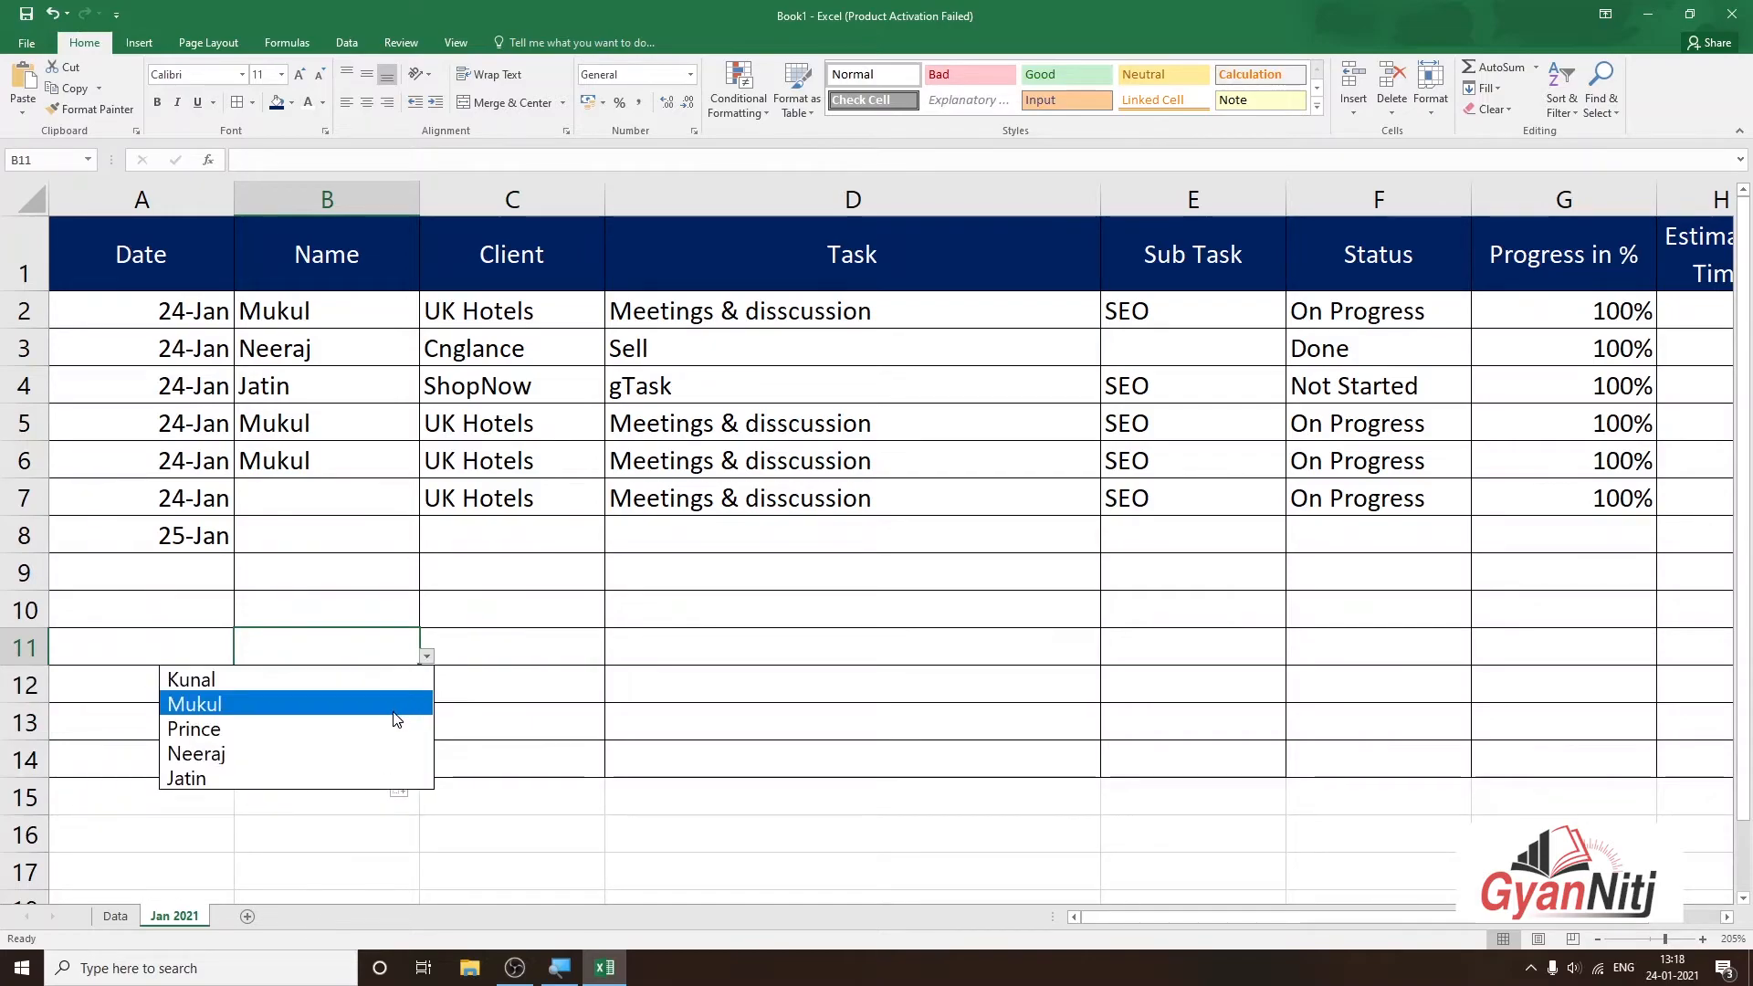
pyautogui.click(426, 655)
pyautogui.click(374, 546)
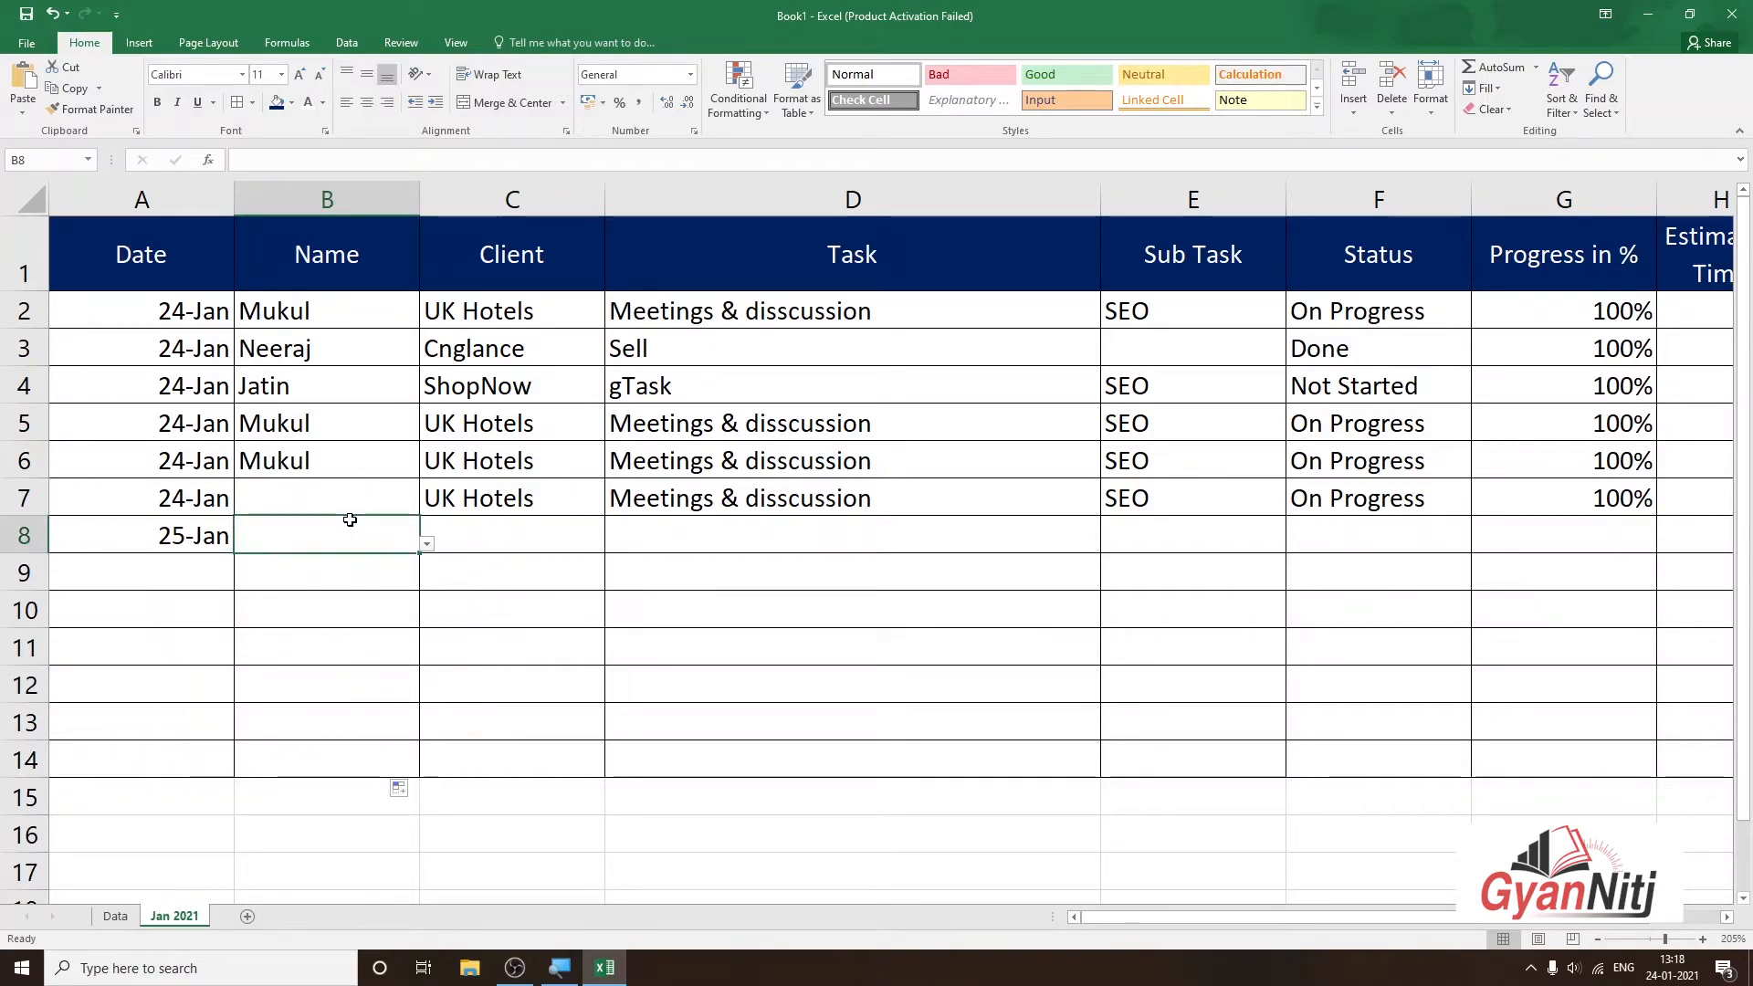
pyautogui.click(359, 500)
# Clear the client in C7, fill the empty dropdown cell down through C14, and check the list in C8
pyautogui.click(493, 499)
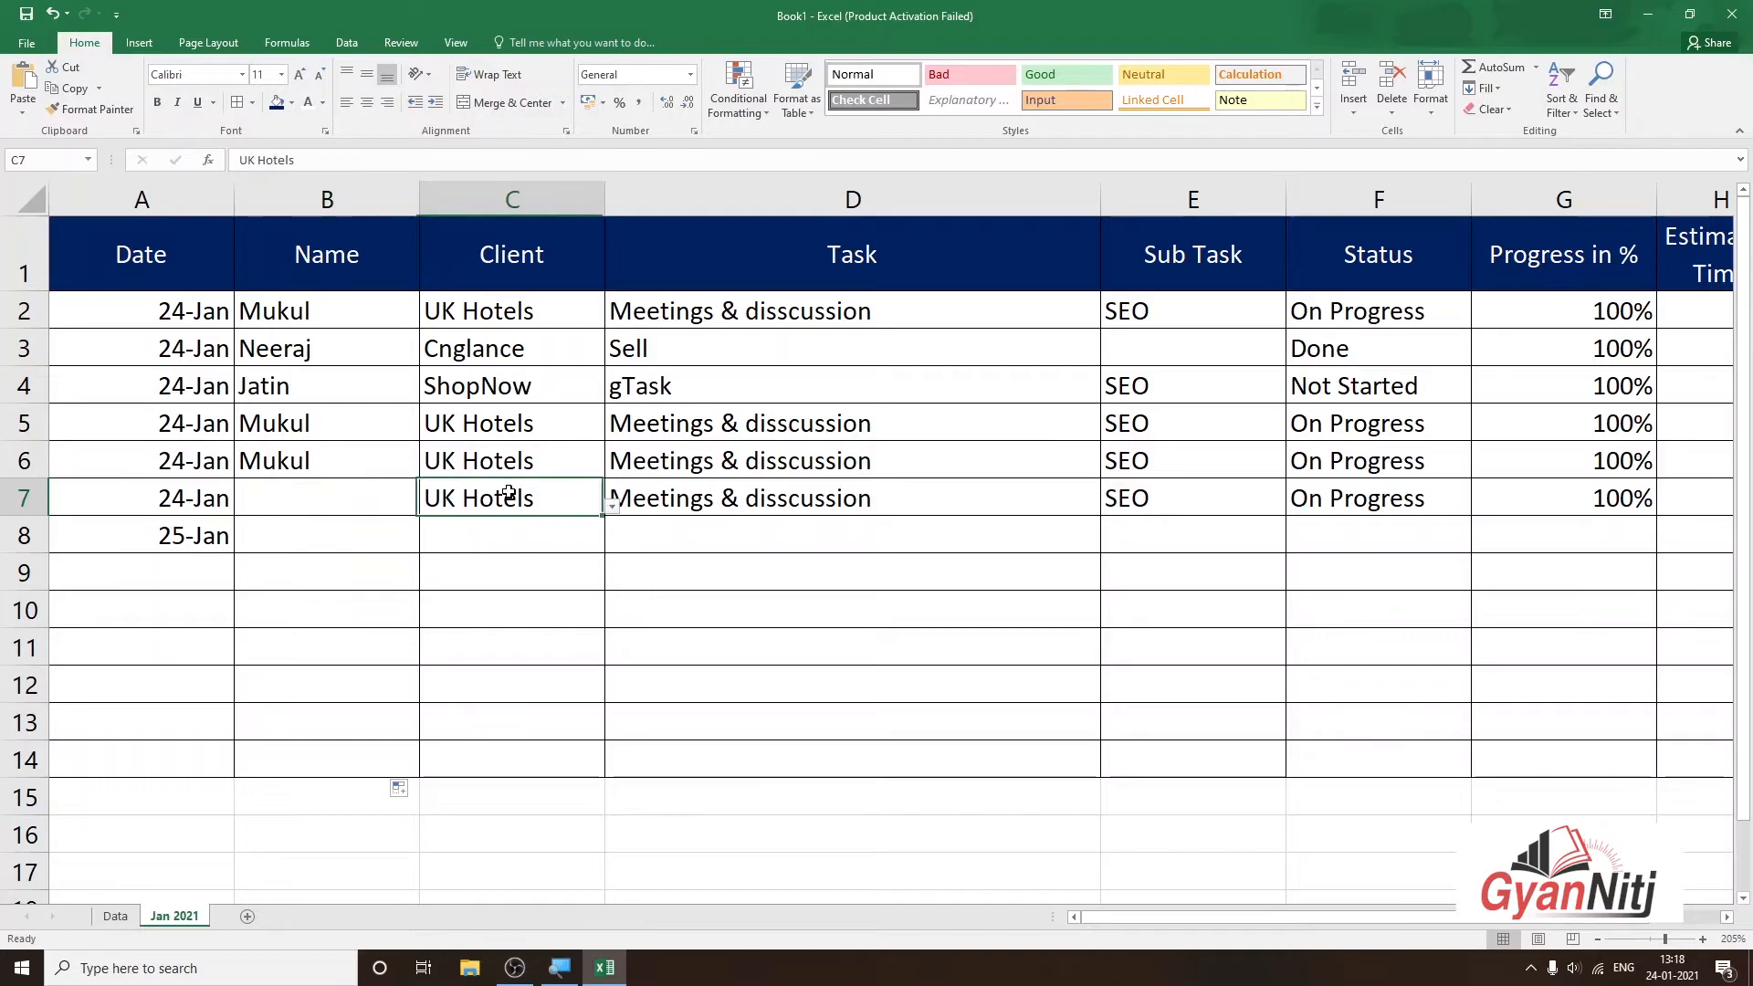
pyautogui.press('Delete')
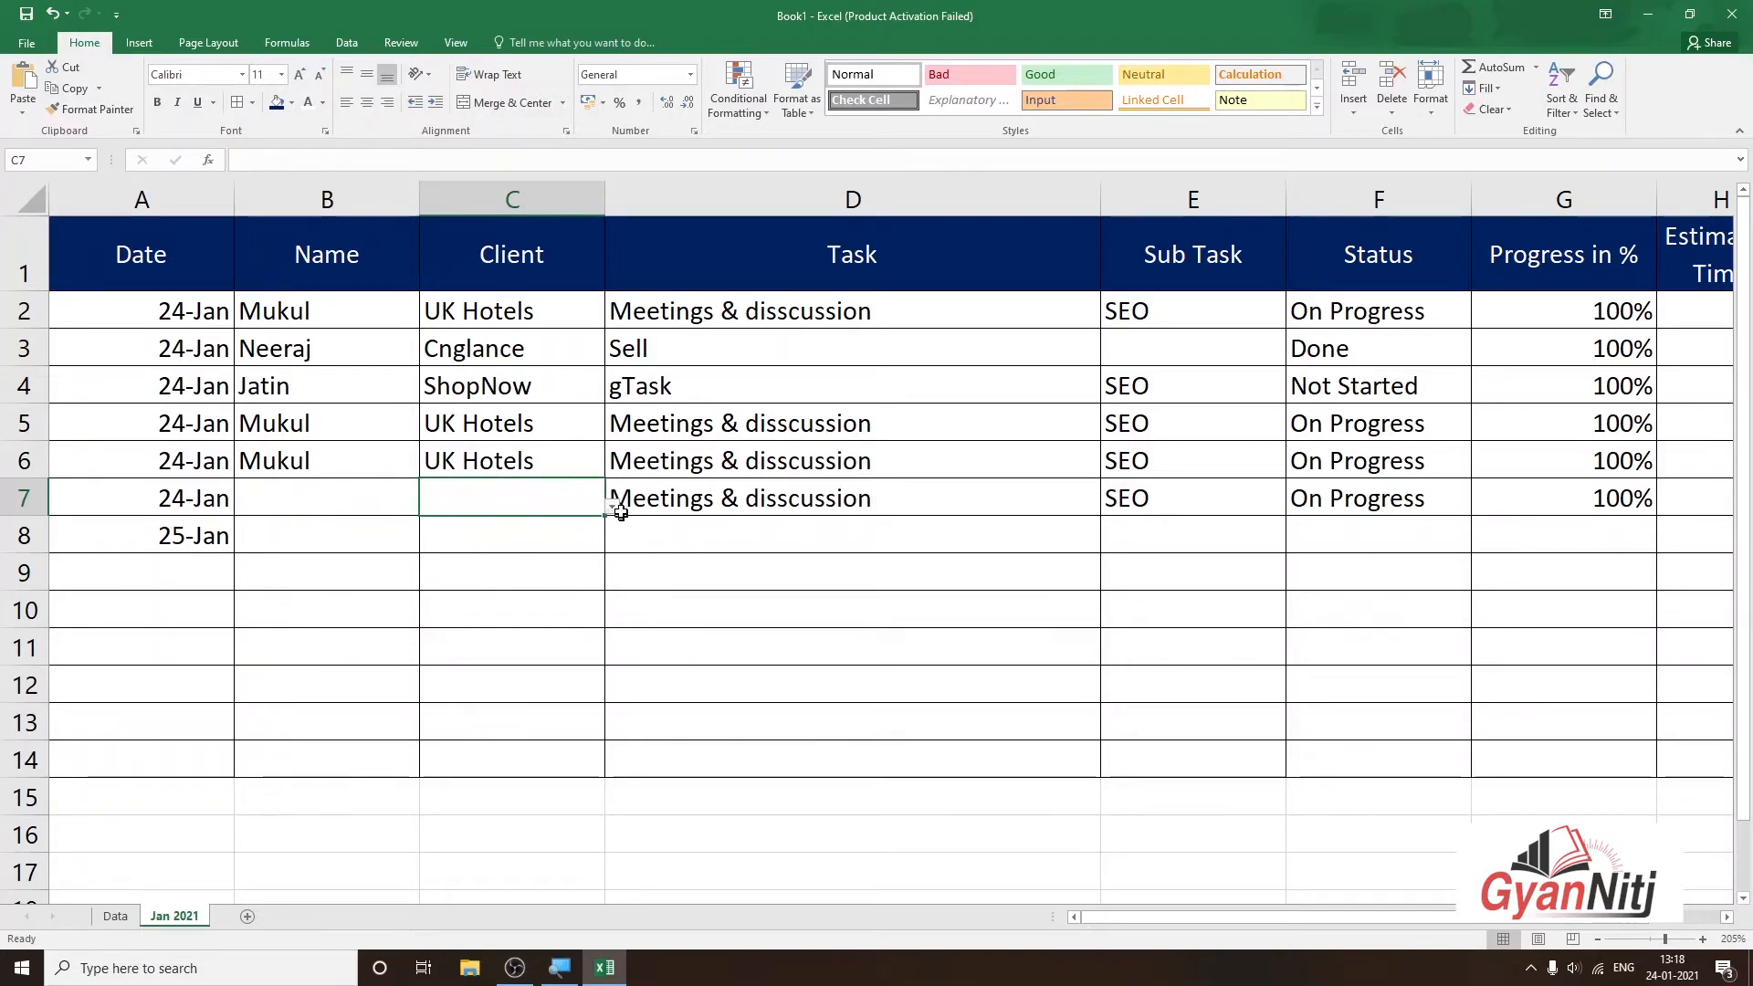
pyautogui.moveTo(606, 516); pyautogui.dragTo(587, 782)
pyautogui.click(547, 544)
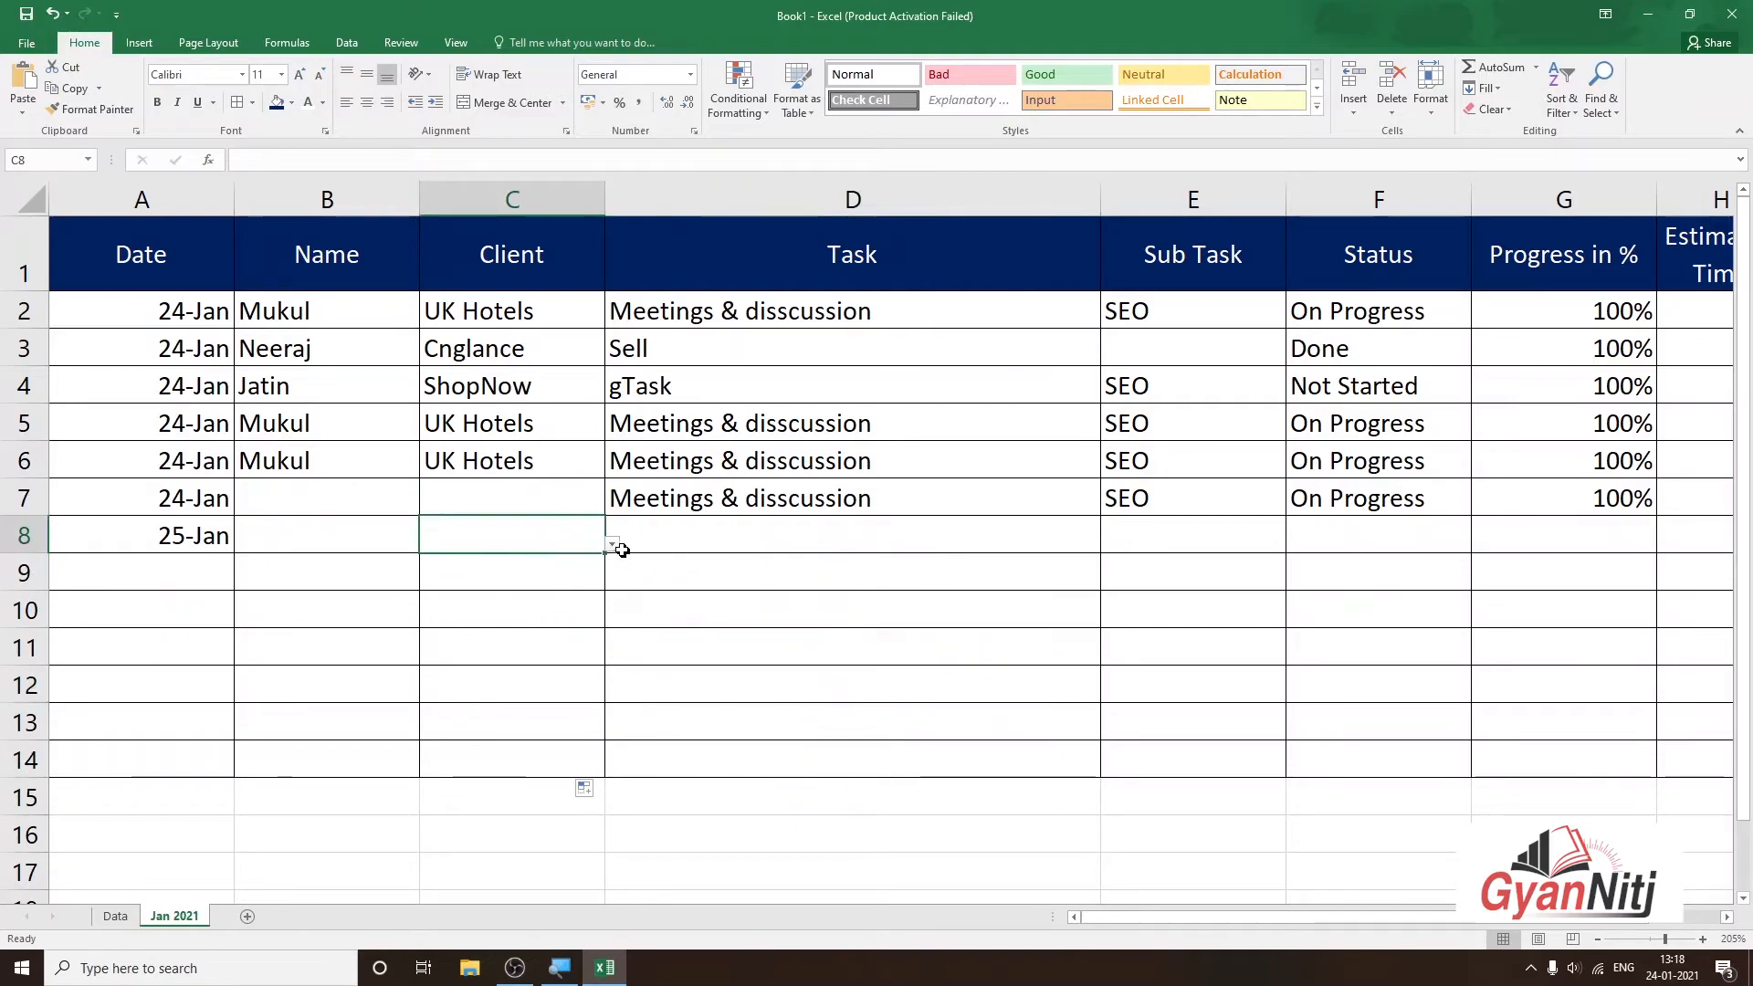
pyautogui.click(614, 545)
pyautogui.click(706, 611)
pyautogui.click(696, 537)
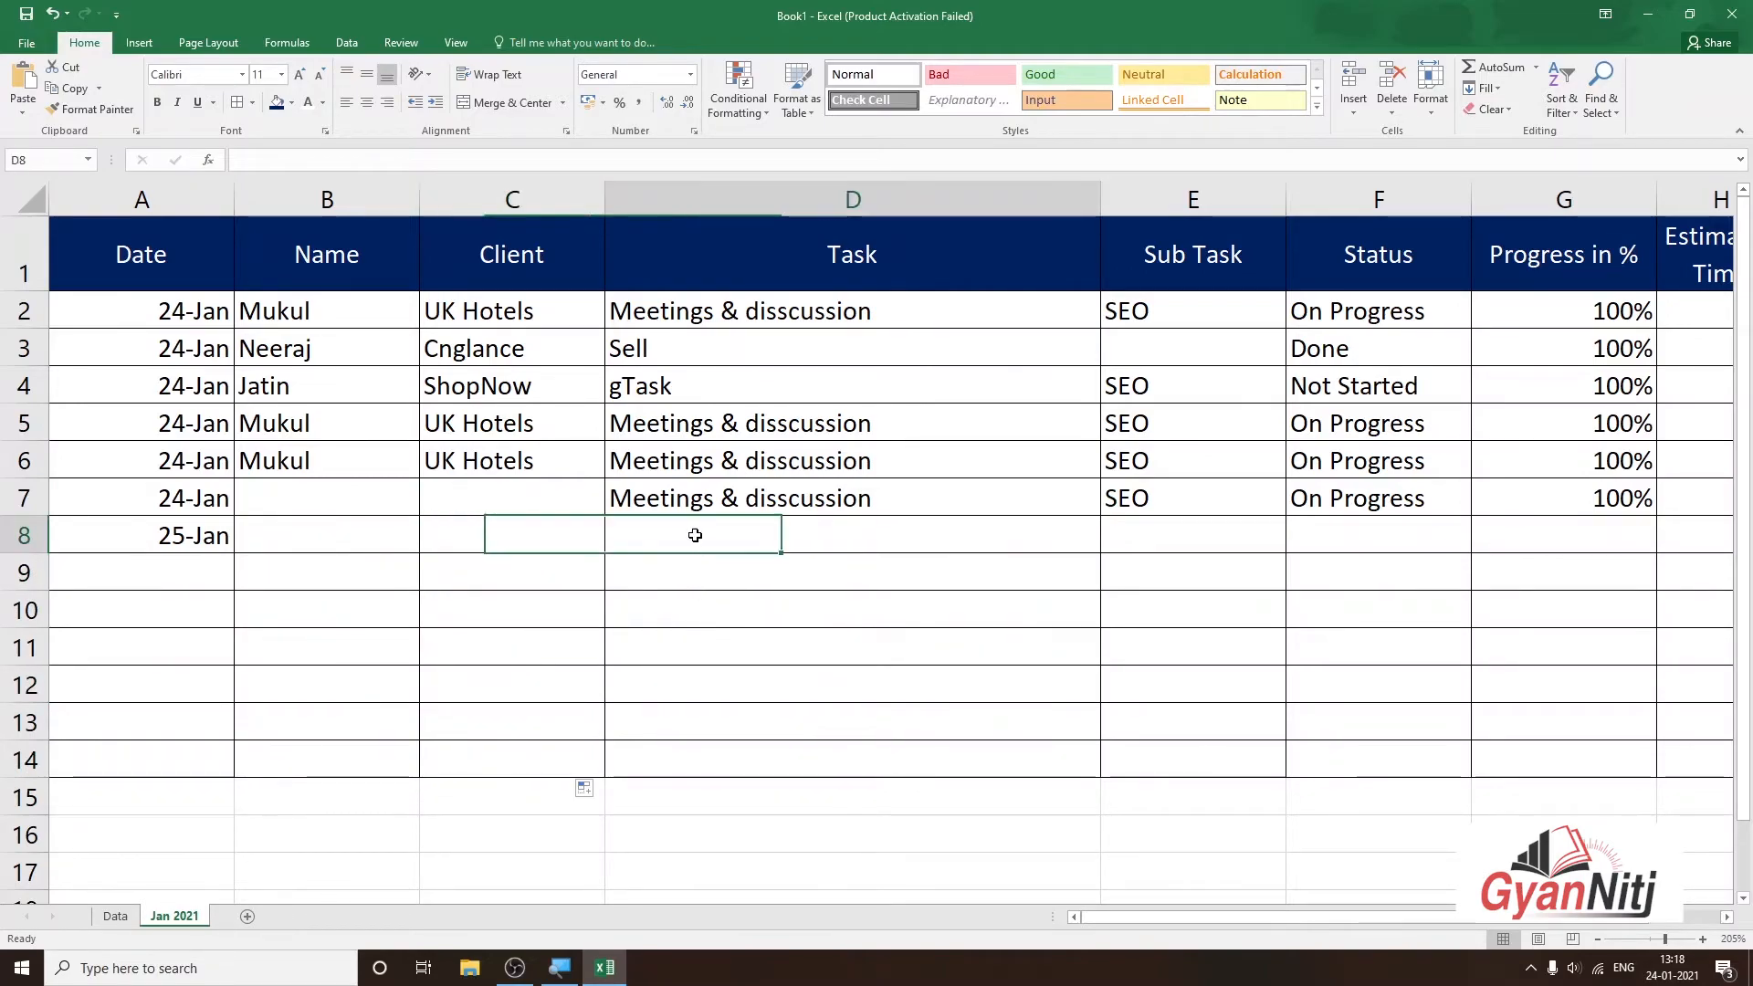
# Clear the status in F7, fill the empty dropdown cell down through F14, and check the options in F8
pyautogui.click(1310, 527)
pyautogui.click(1360, 503)
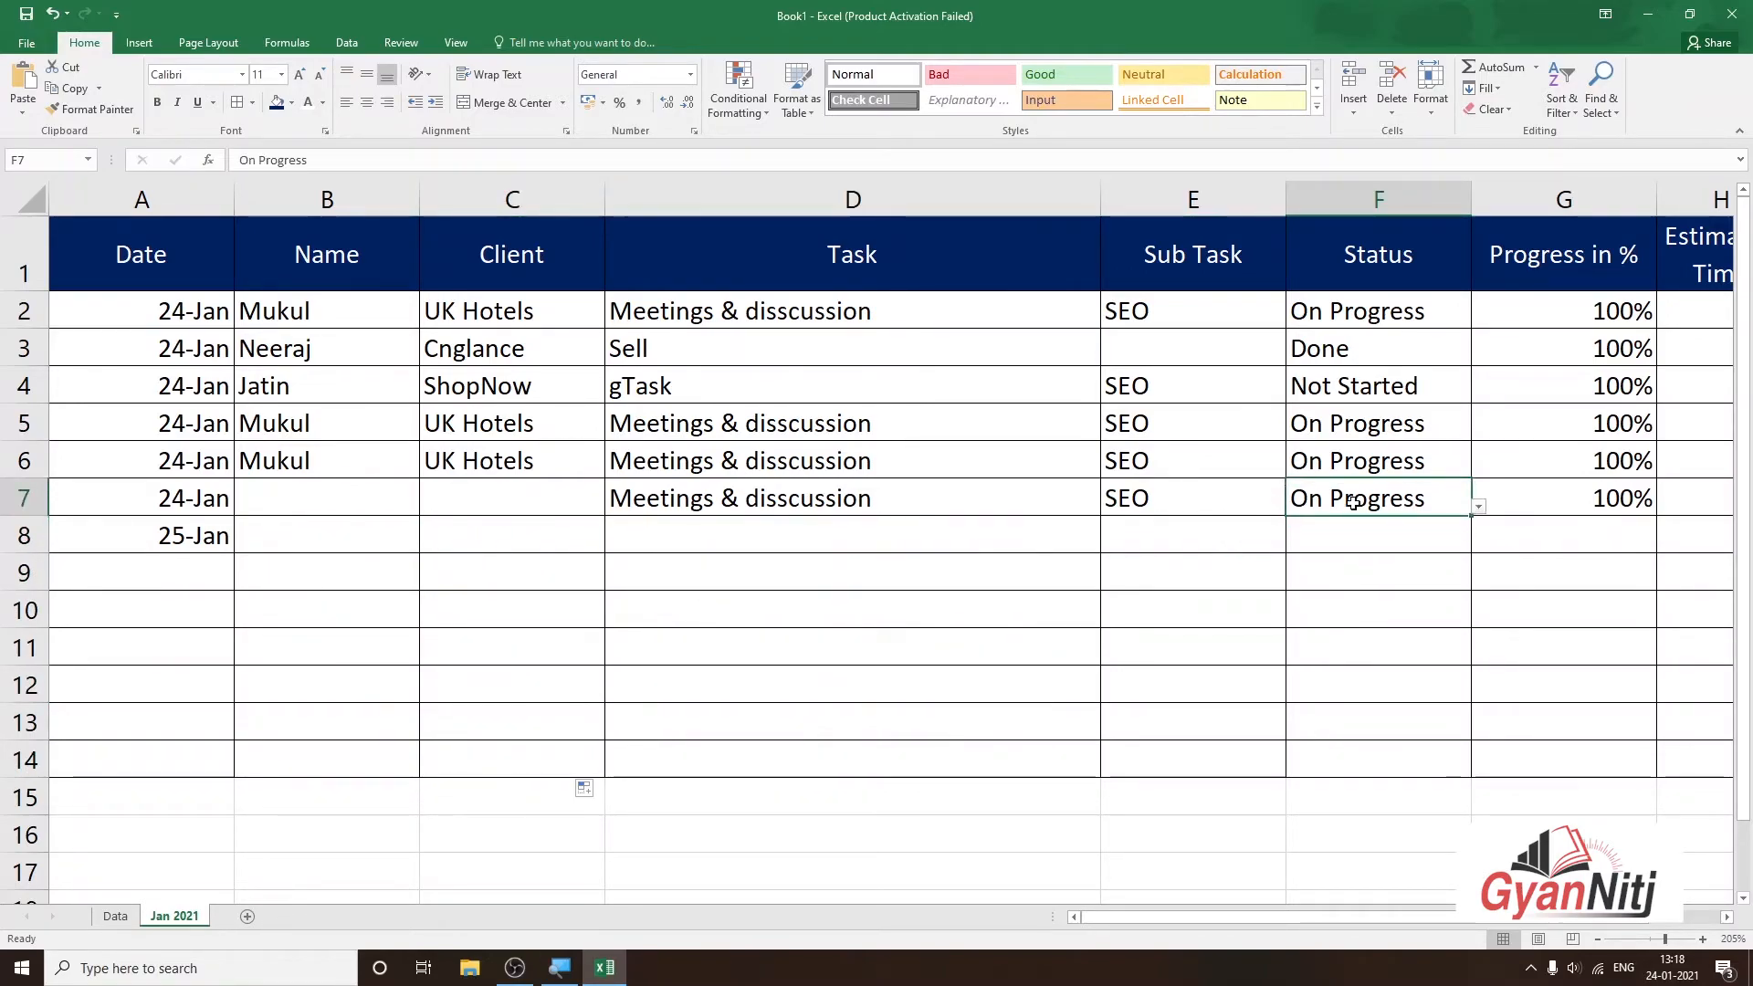
pyautogui.press('Delete')
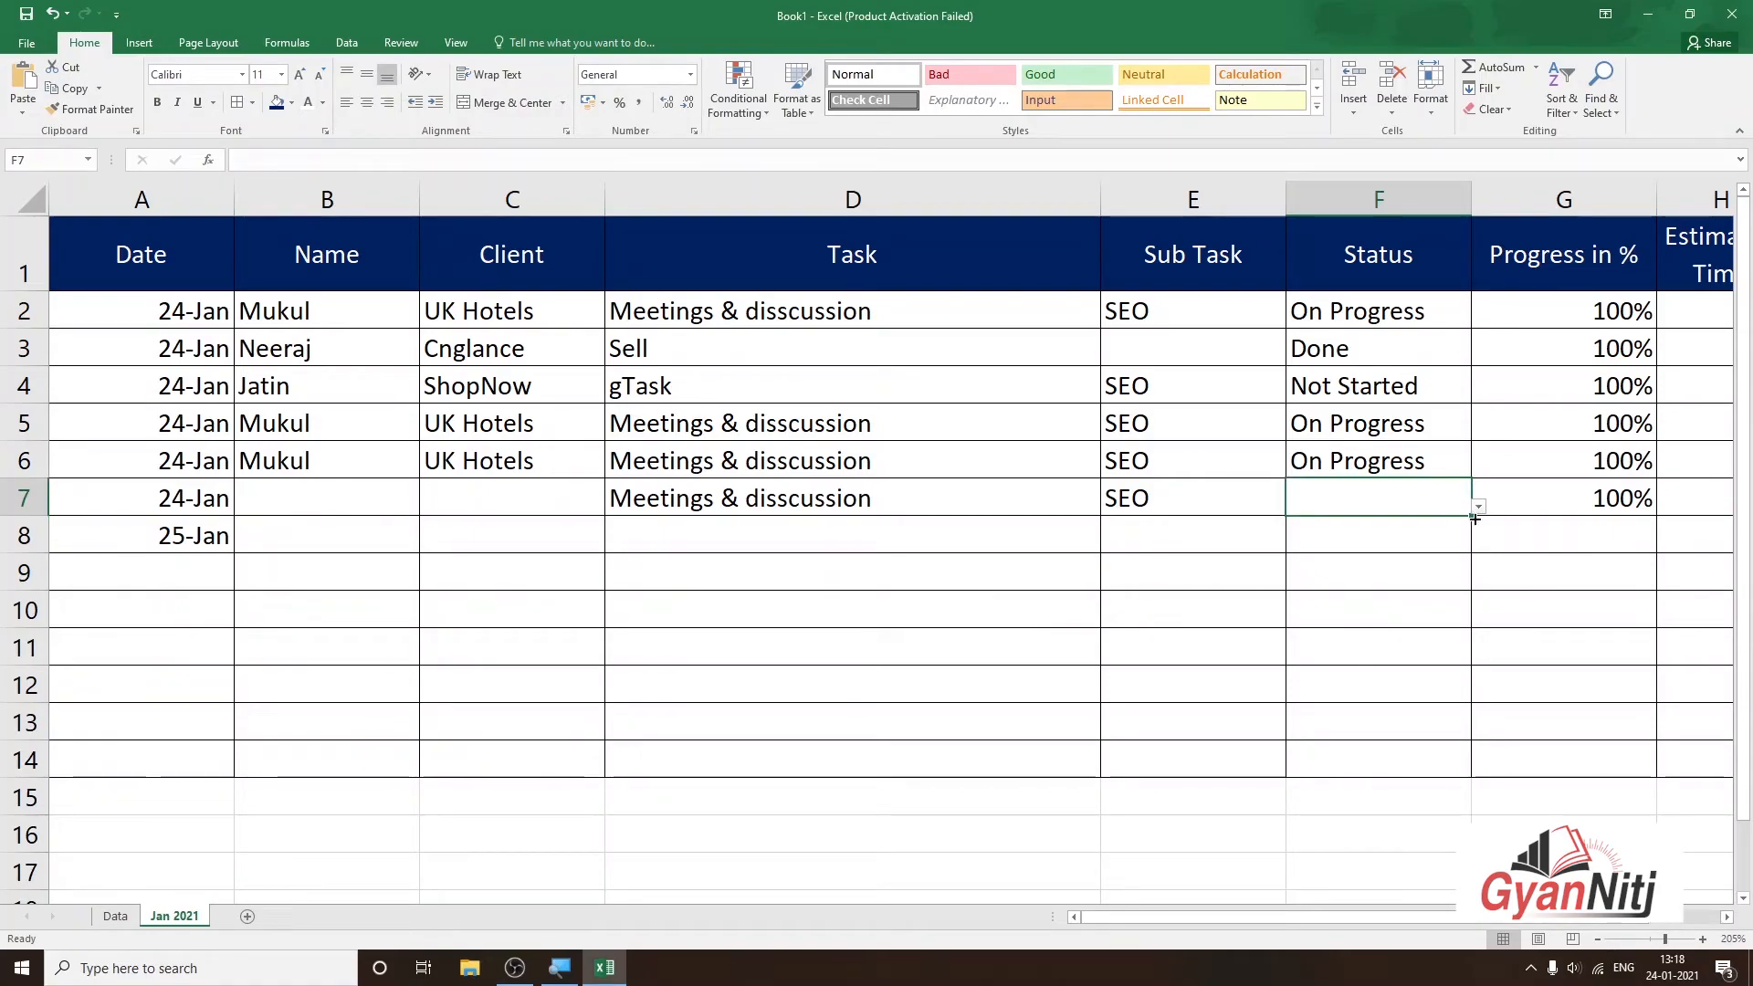
pyautogui.moveTo(1470, 514); pyautogui.dragTo(1472, 776)
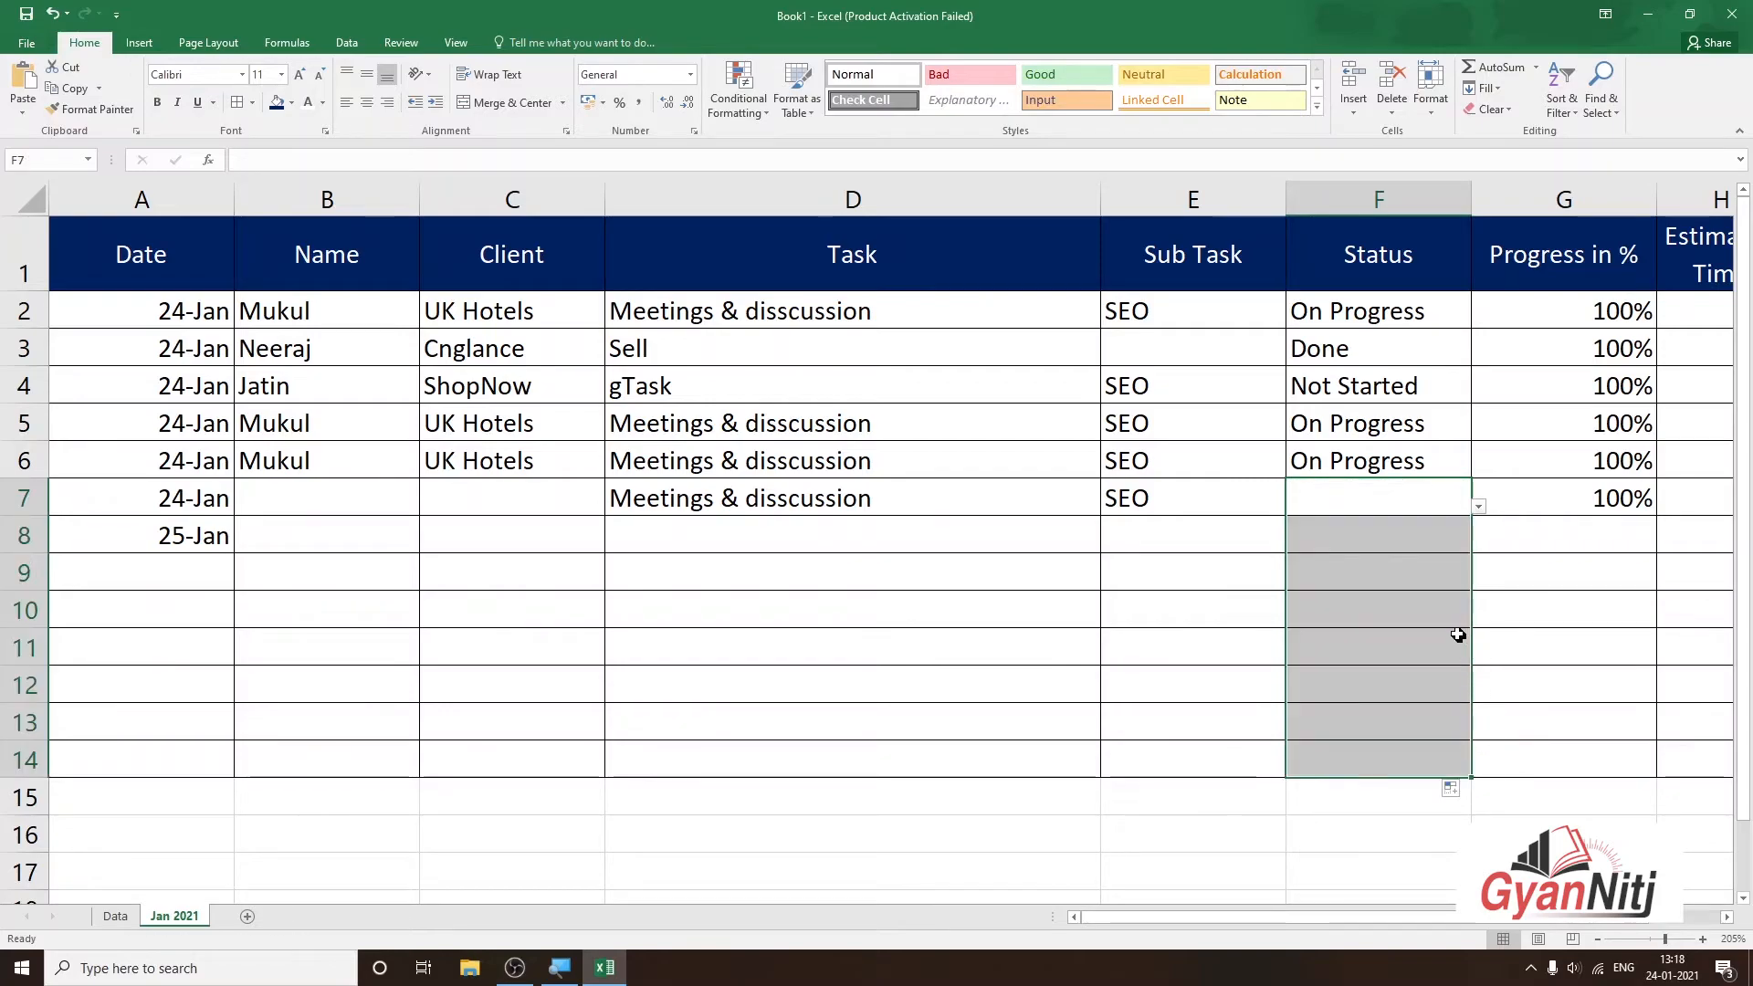
pyautogui.click(1461, 637)
pyautogui.click(1406, 546)
pyautogui.click(1477, 544)
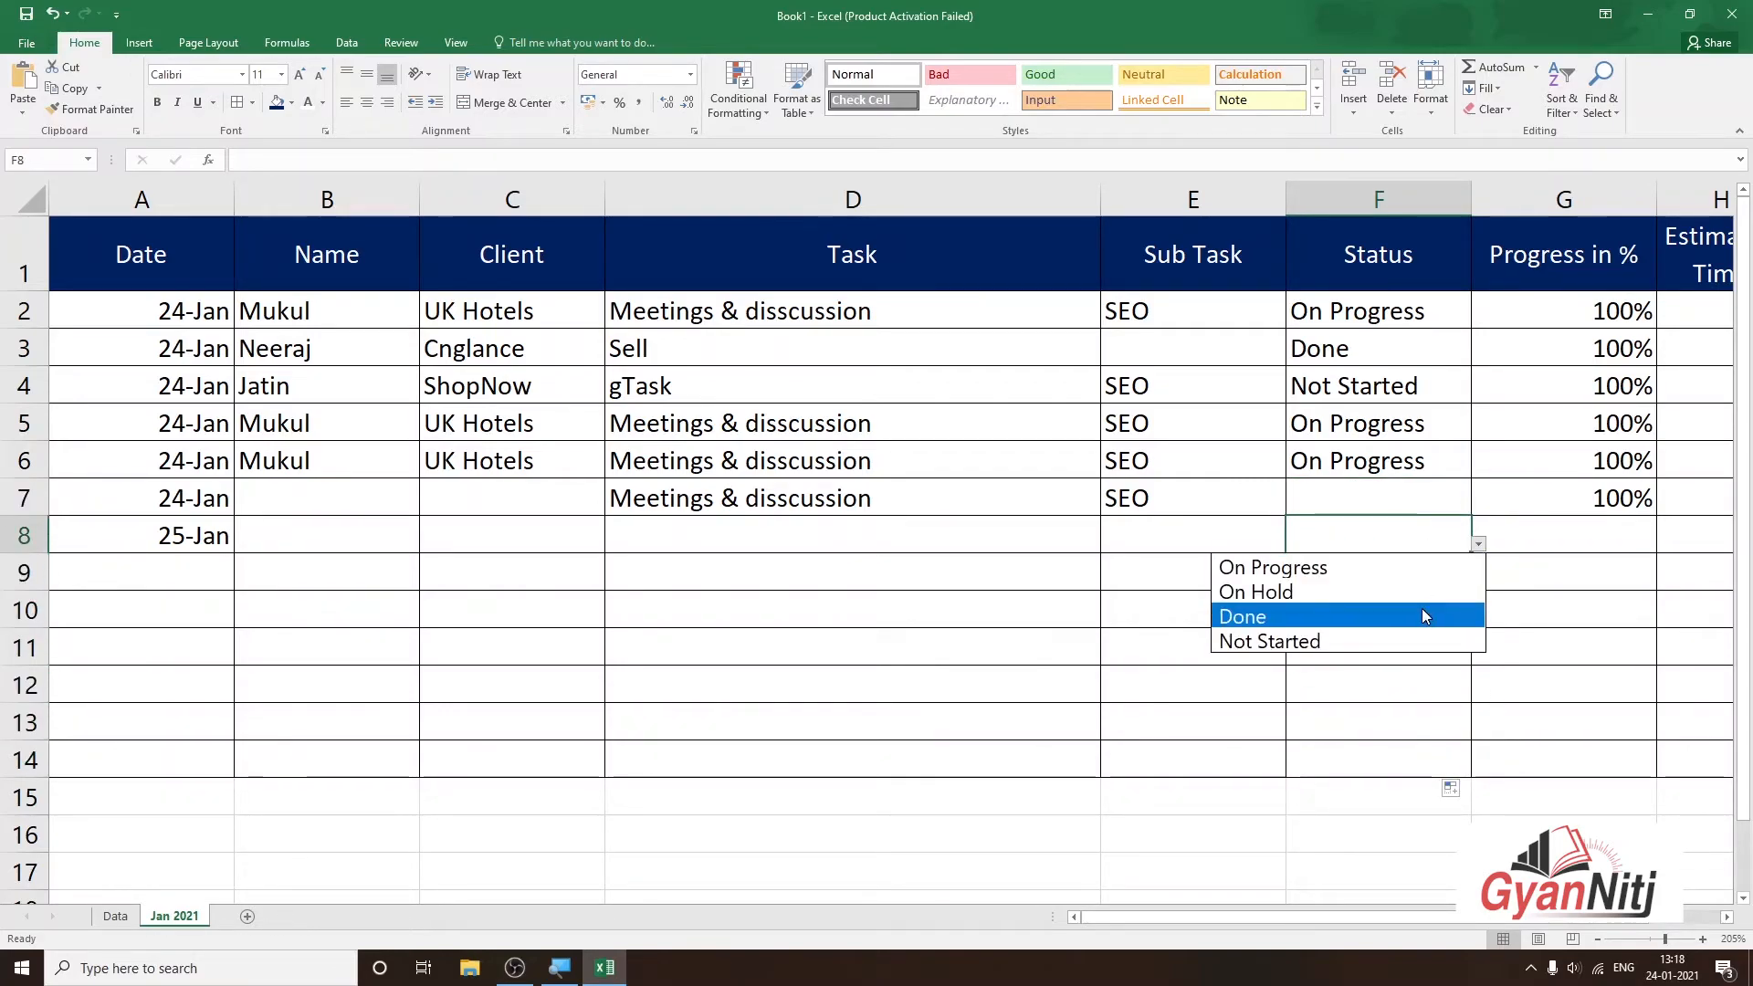
pyautogui.click(1477, 544)
pyautogui.click(1621, 525)
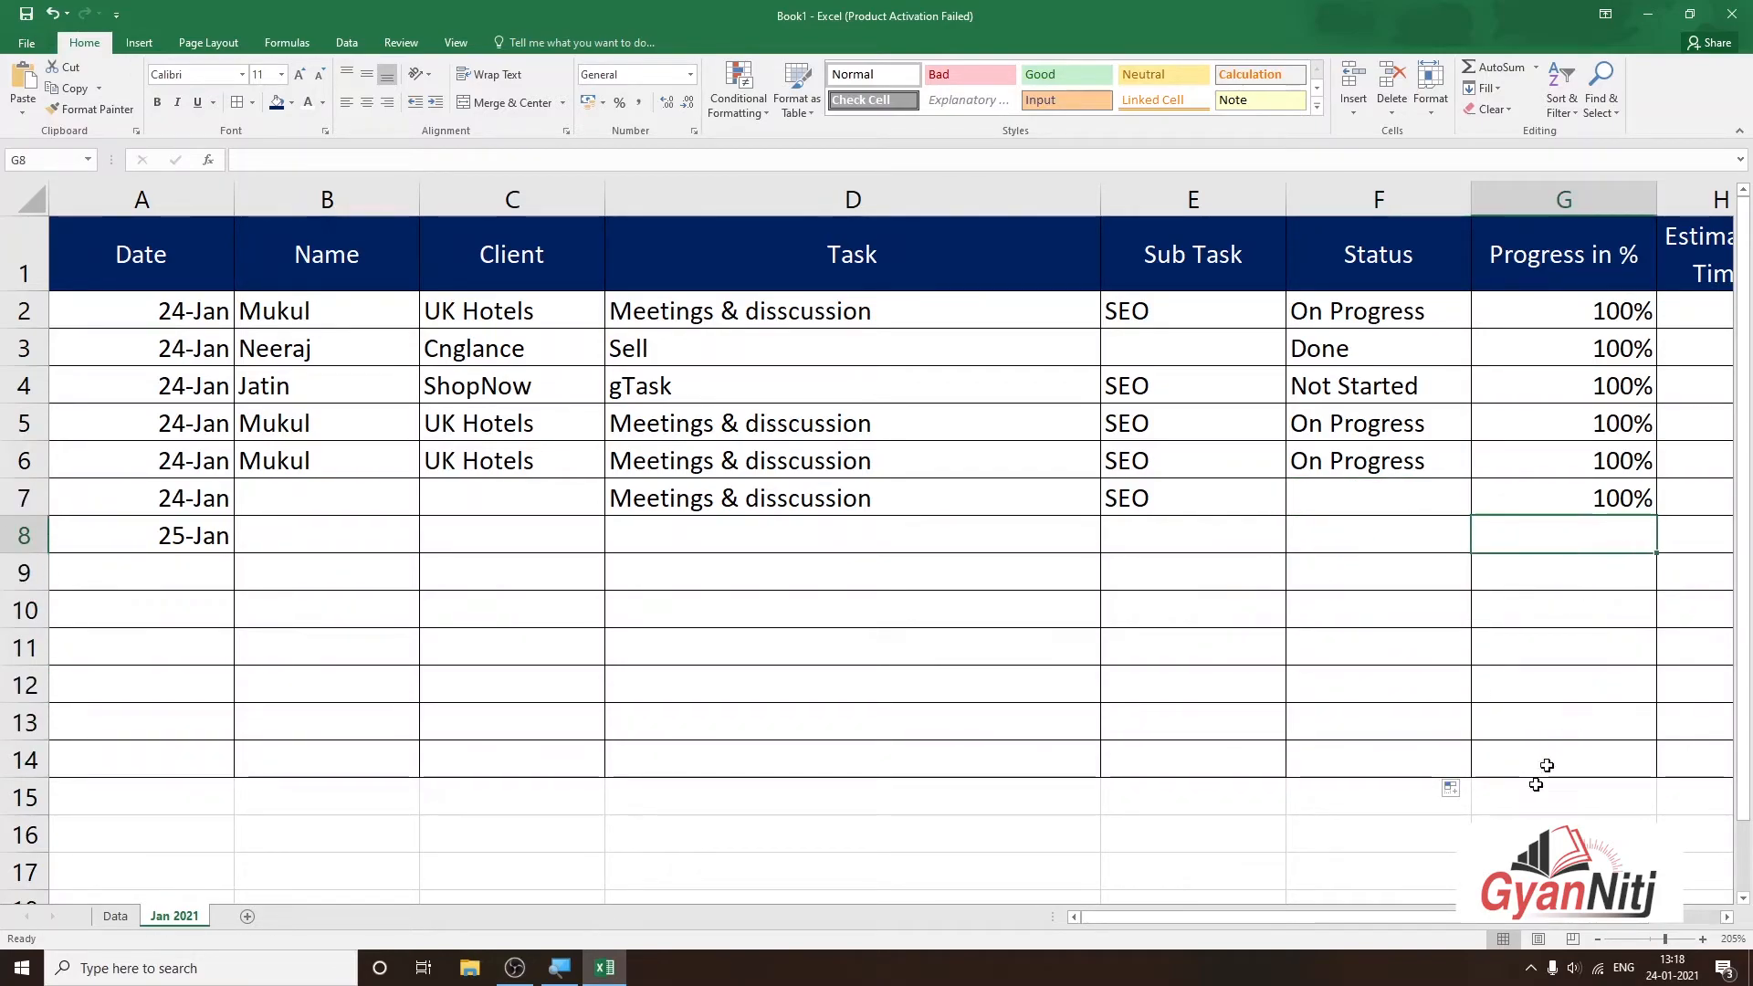
pyautogui.click(1566, 717)
pyautogui.write('36')
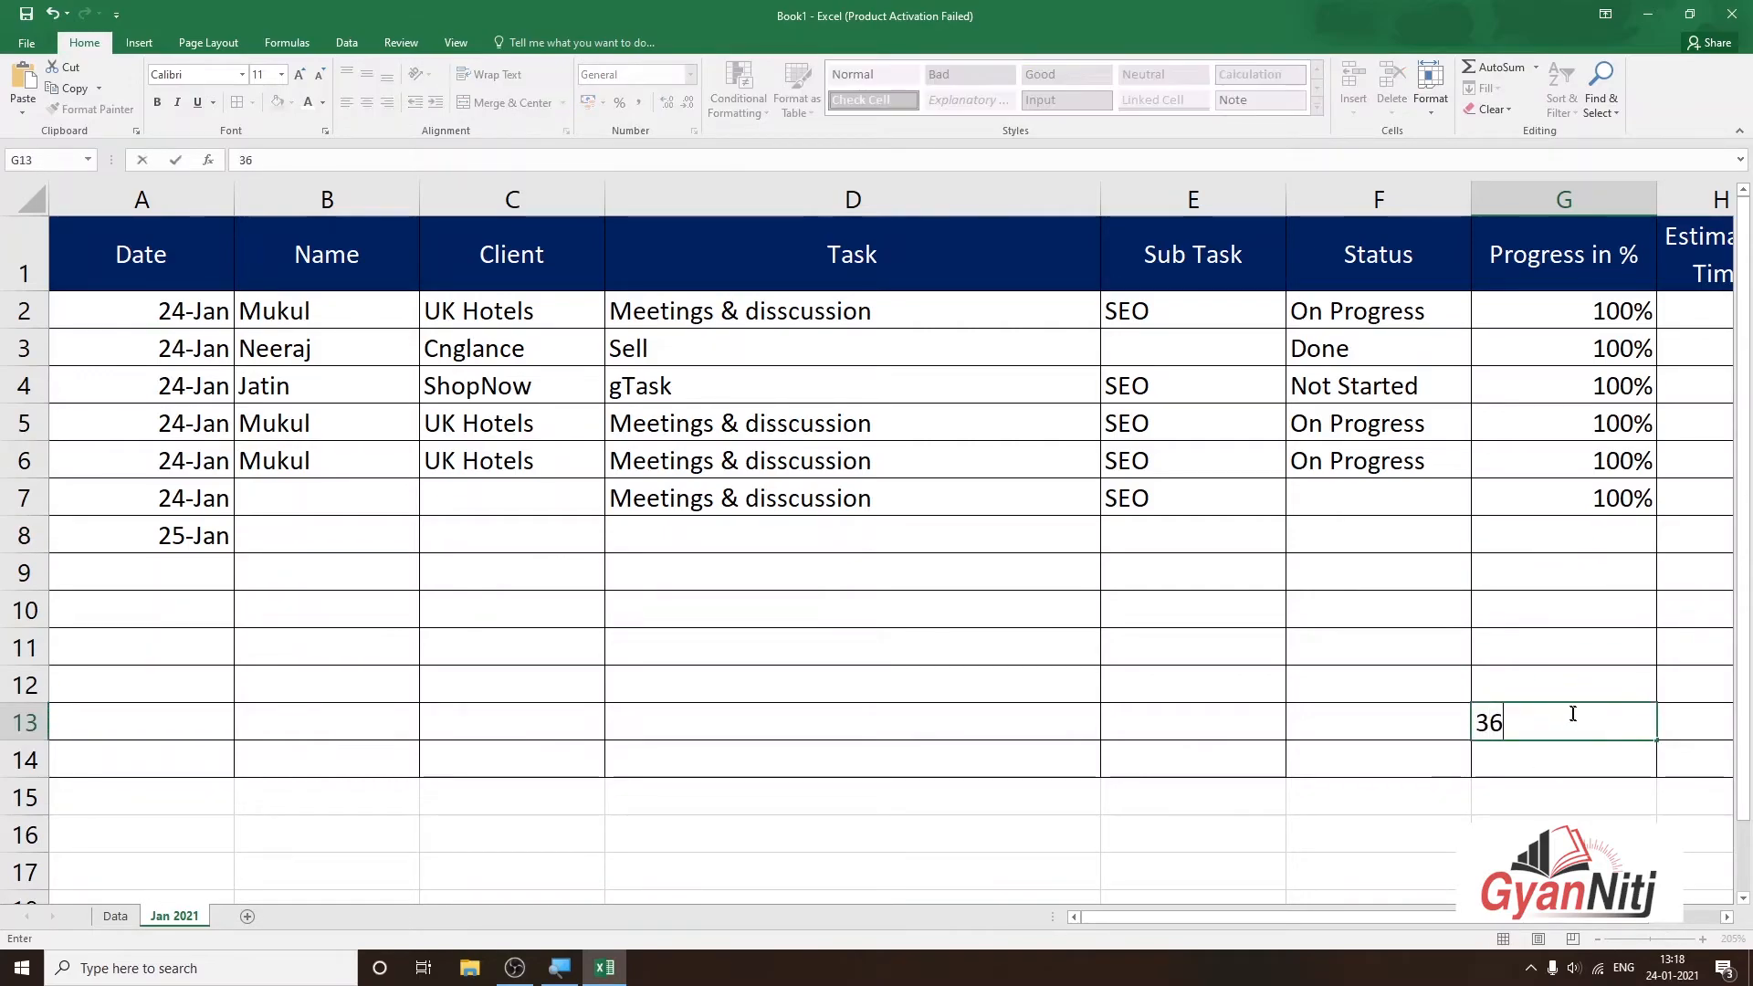
pyautogui.press('Return')
pyautogui.click(1568, 719)
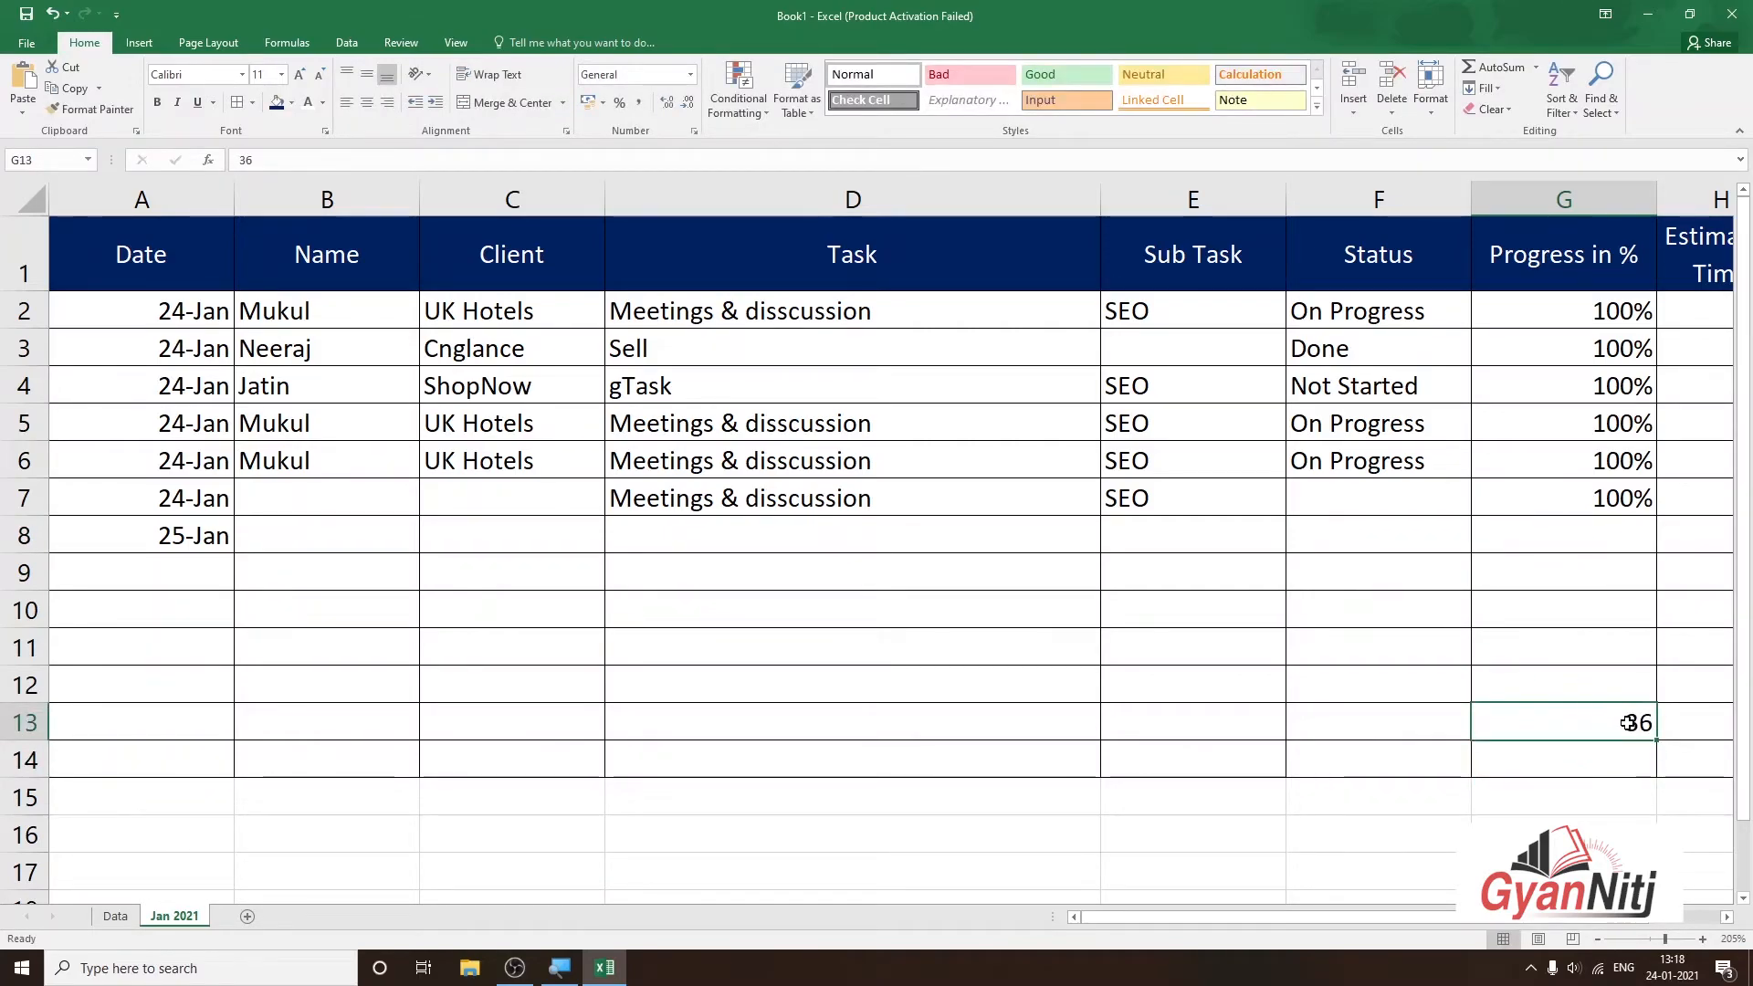
pyautogui.press('Delete')
# Clear the progress value in G7 and fill the empty percentage-formatted cell down through G14
pyautogui.click(1604, 507)
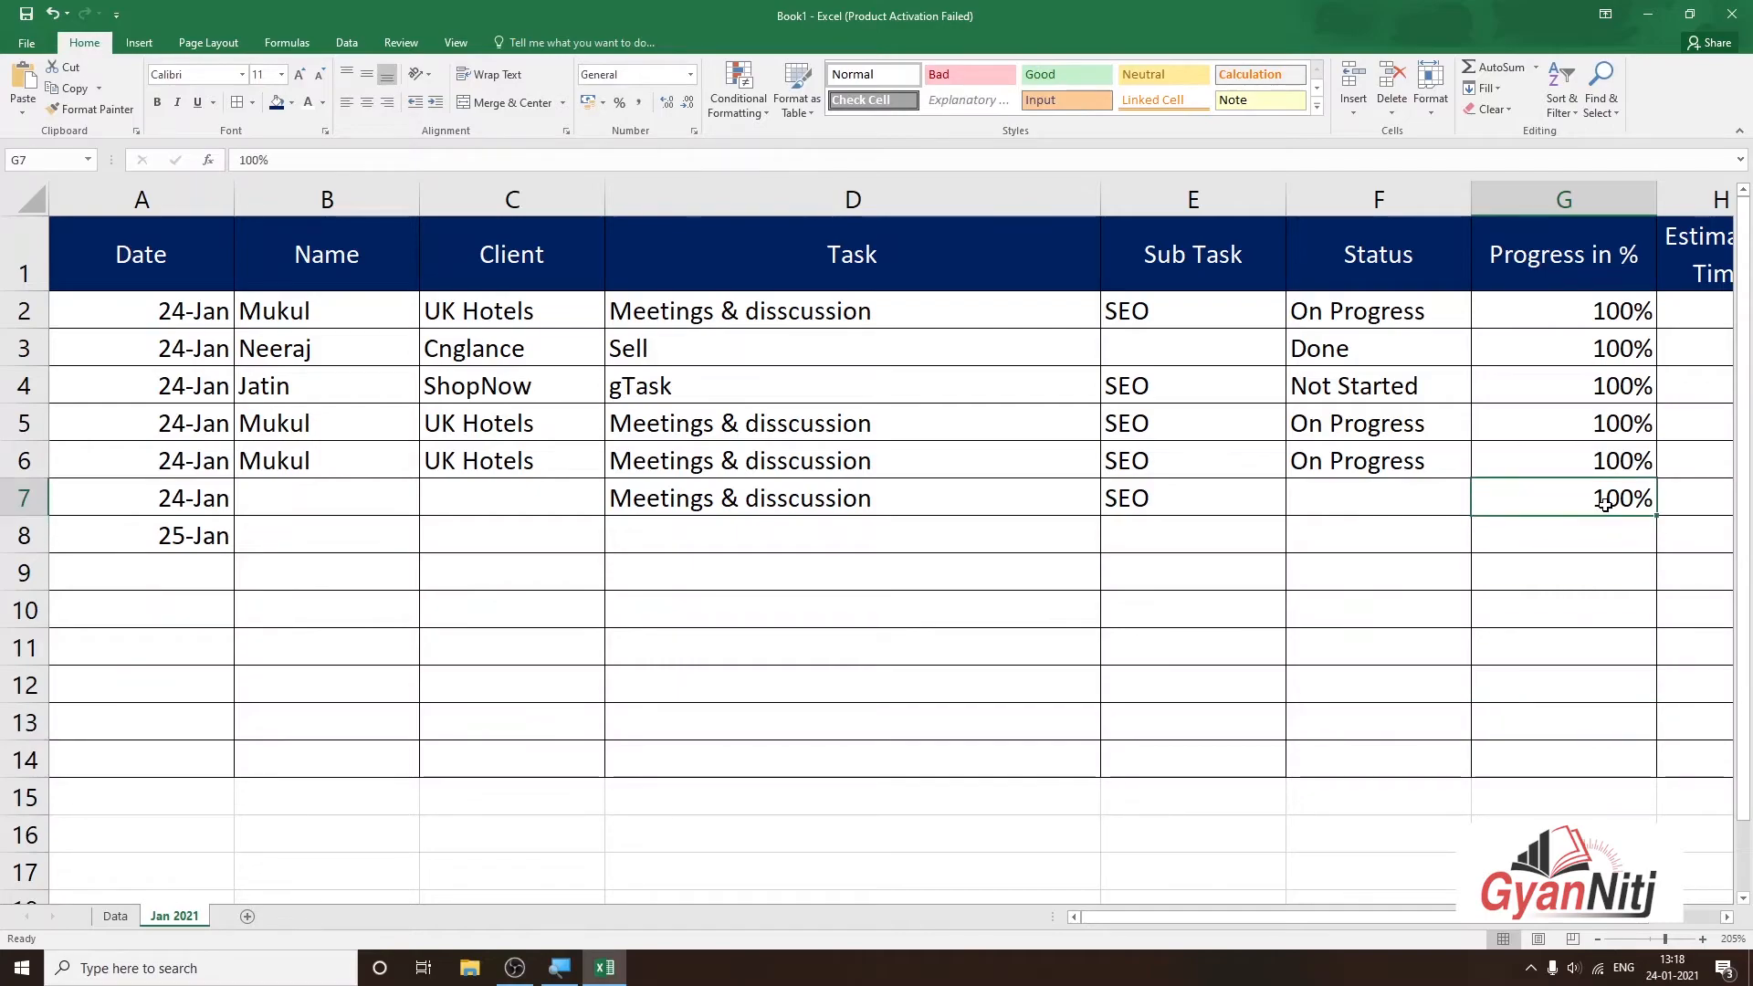
pyautogui.press('Delete')
pyautogui.moveTo(1658, 518); pyautogui.dragTo(1616, 763)
# Enter test percentages of 54 in G12, 45 in G11 and 45 in G9
pyautogui.click(1583, 671)
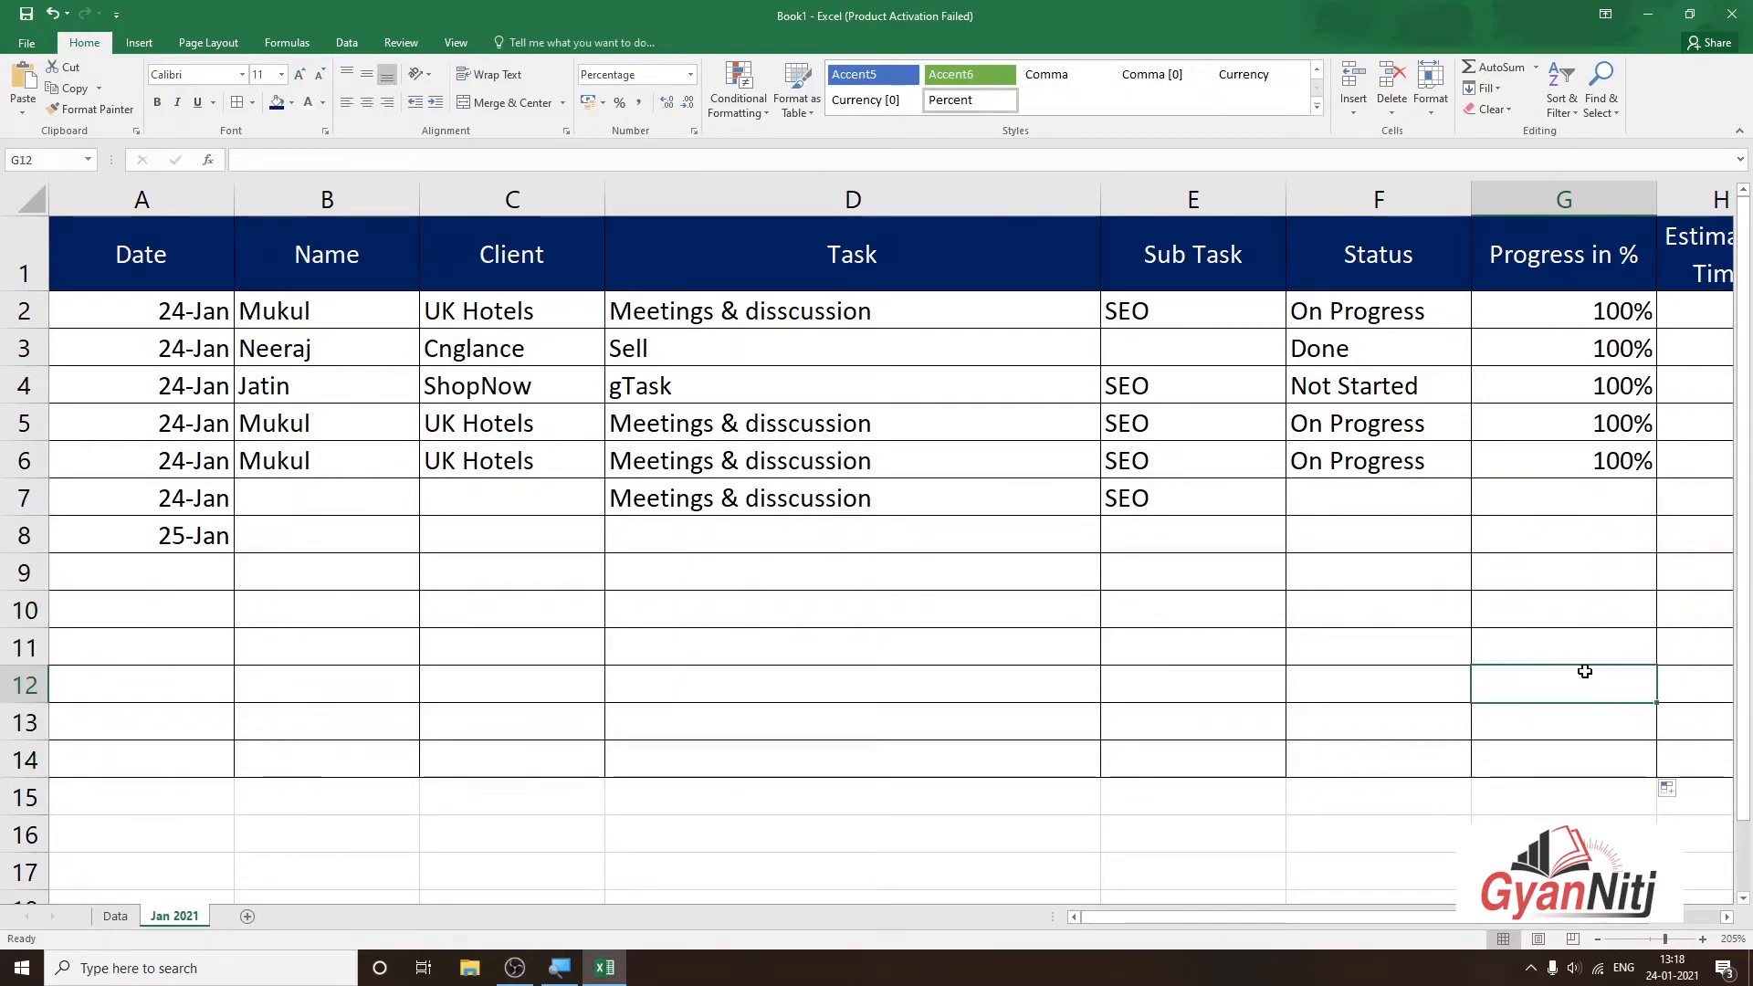
pyautogui.write('54')
pyautogui.click(1536, 650)
pyautogui.write('45')
pyautogui.click(1577, 602)
pyautogui.click(1592, 567)
pyautogui.write('45')
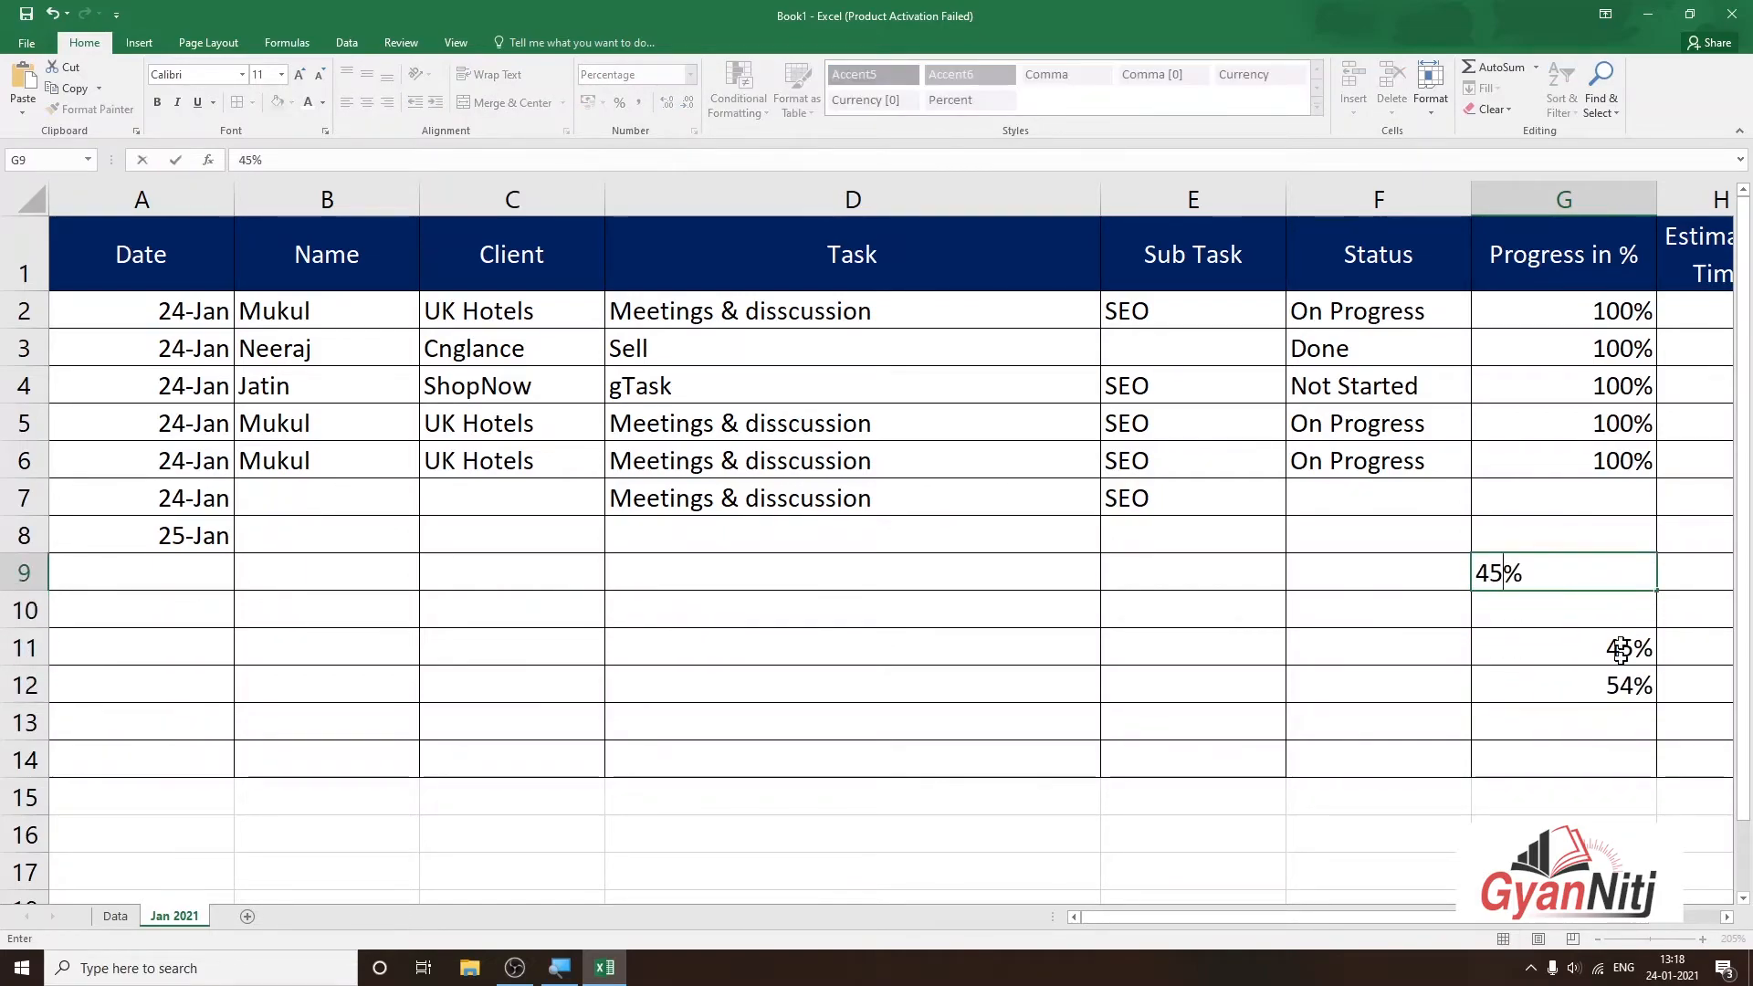
# Enter 4 in Logged Hours cell I9 to test the orange blank-cell formatting
pyautogui.hscroll(1, 1567, 655)
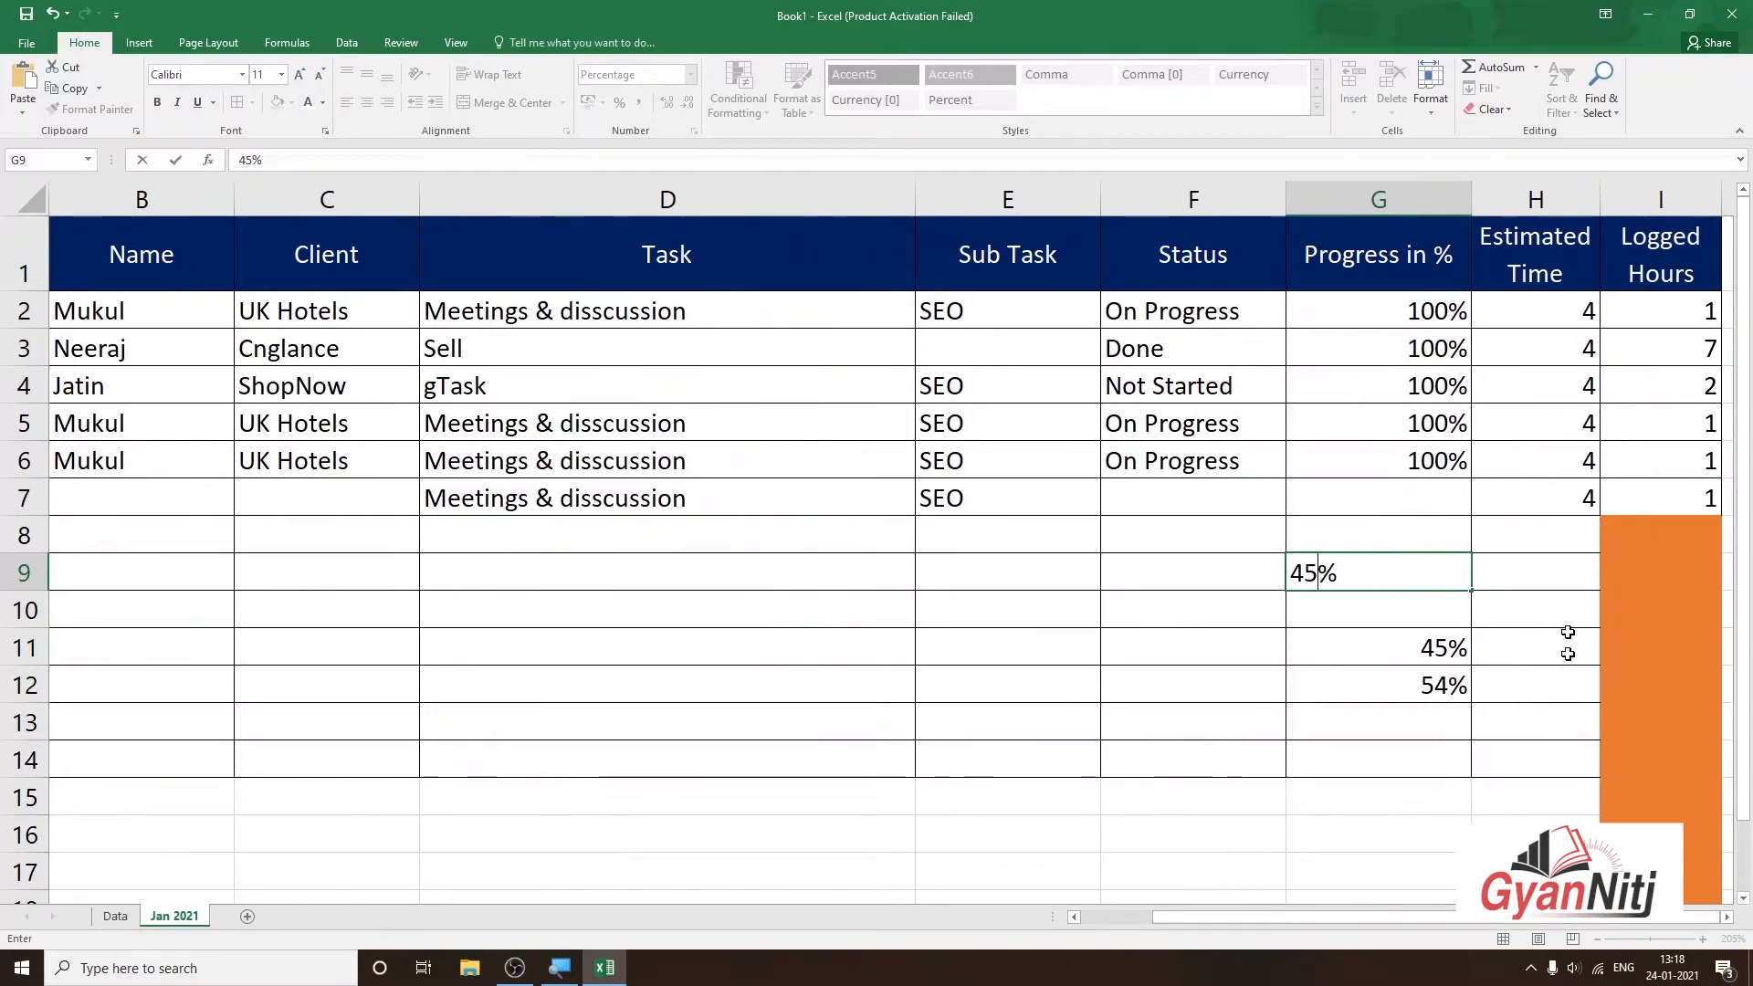
pyautogui.click(1565, 498)
pyautogui.click(1676, 571)
pyautogui.write('4')
pyautogui.click(1611, 755)
pyautogui.click(1511, 592)
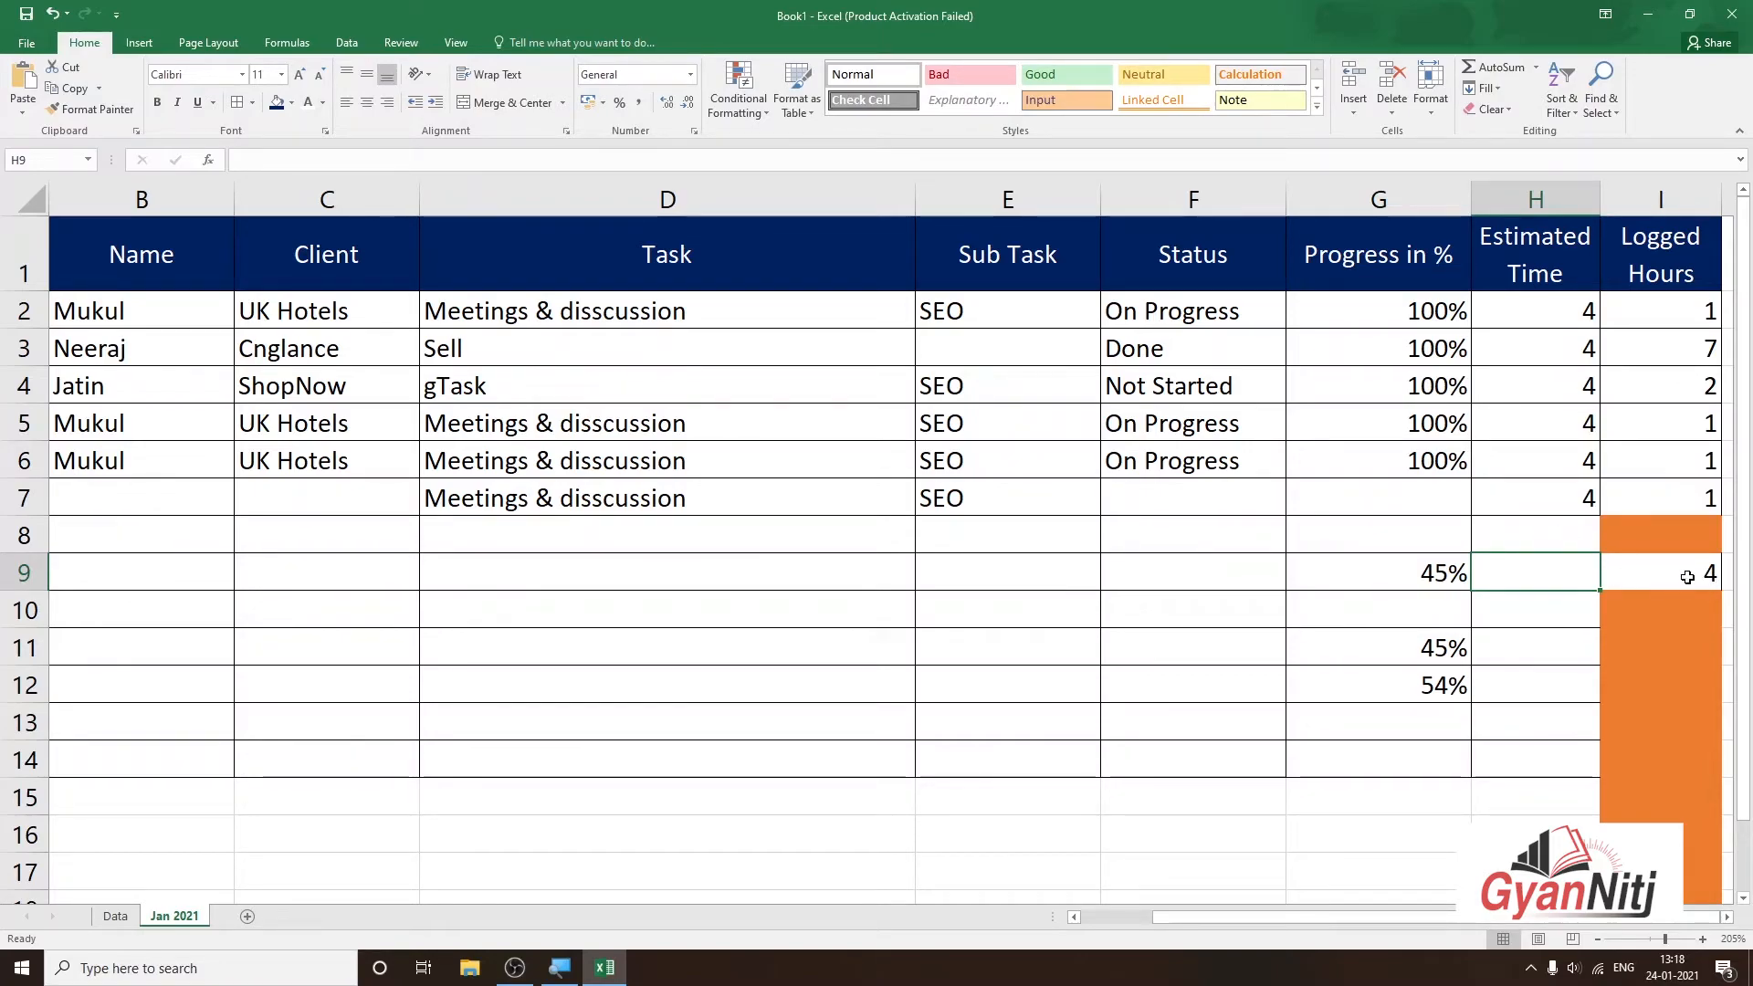
# Clear the entries in rows 7 through 14 from the Name column onward, keeping the dates
pyautogui.click(377, 571)
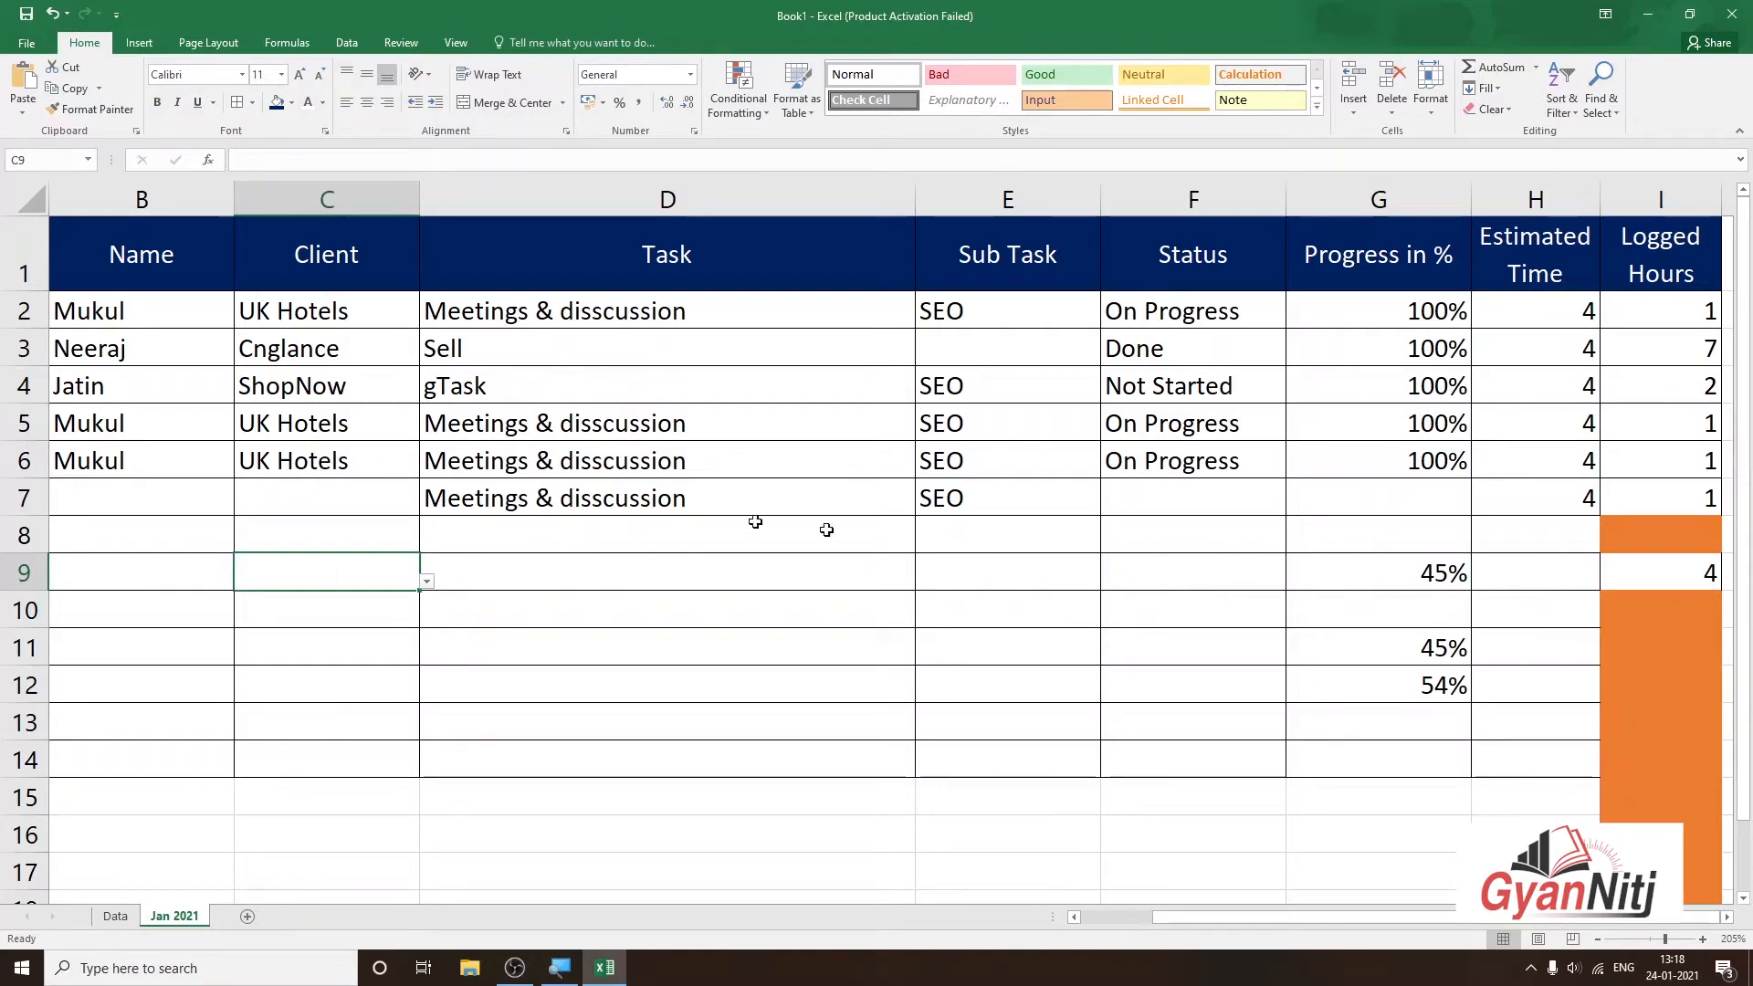
pyautogui.moveTo(195, 498); pyautogui.dragTo(810, 751)
pyautogui.press('Delete')
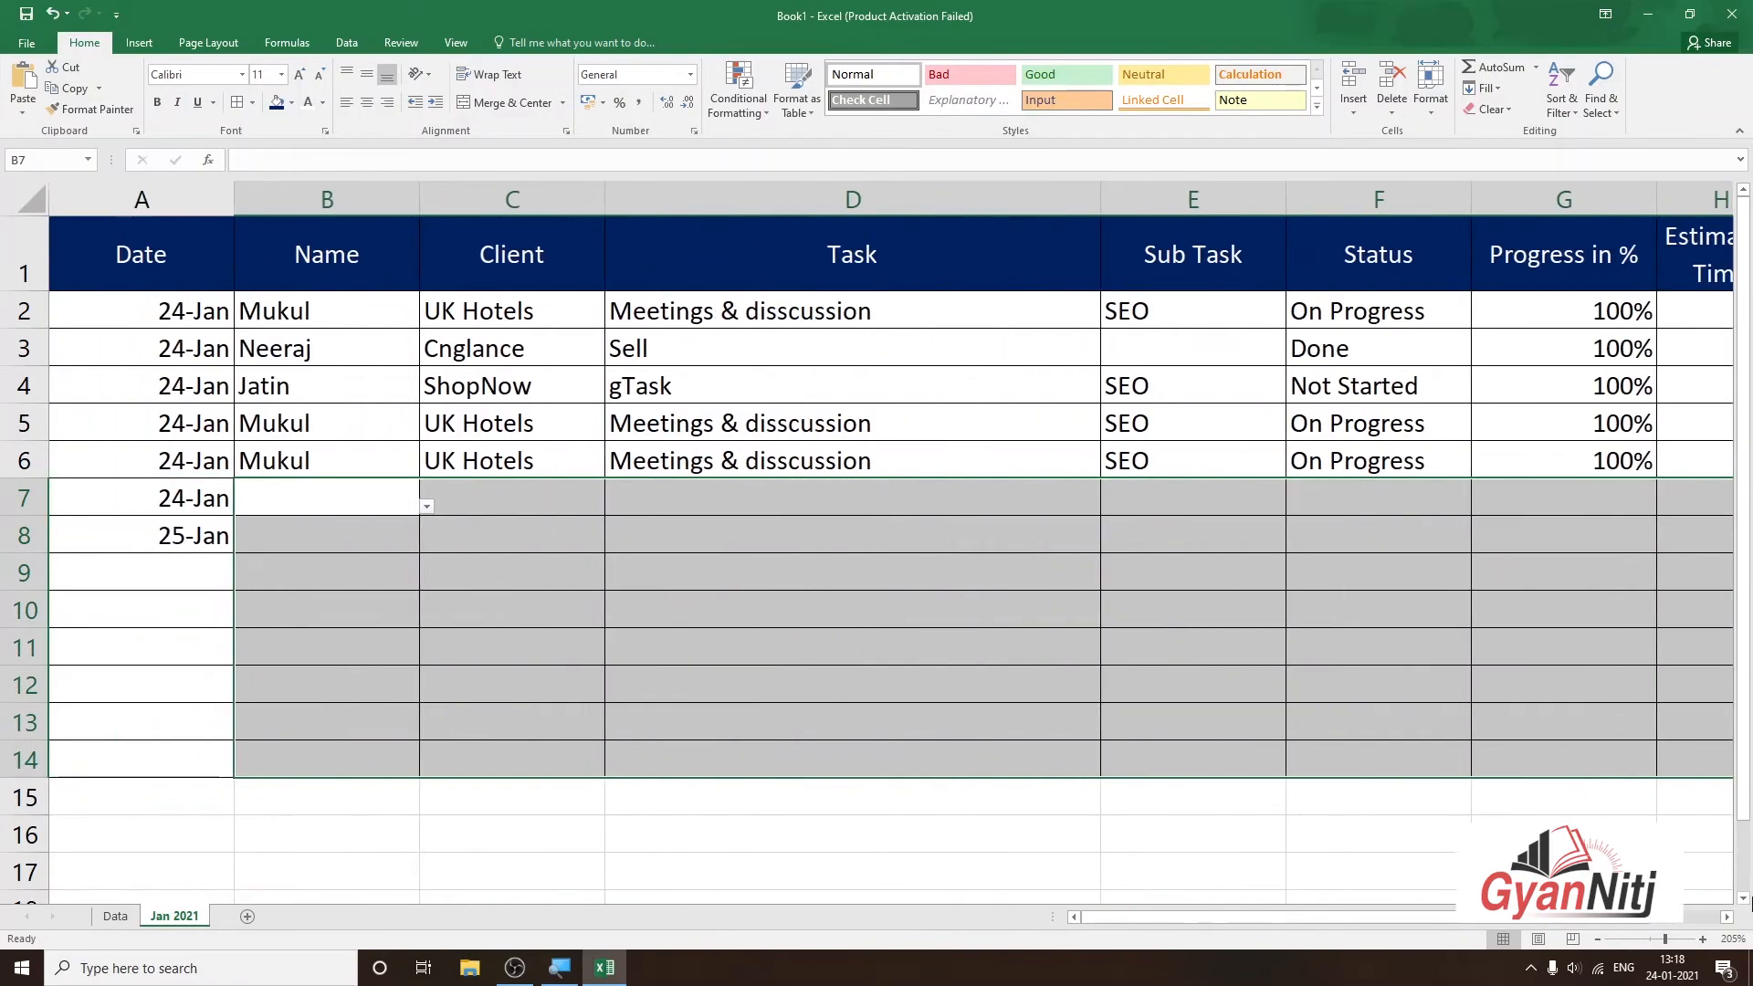
# Examine the remaining Jan 2021 rows and the Data sheet's name, client and status lists and empty Documents column
pyautogui.click(986, 603)
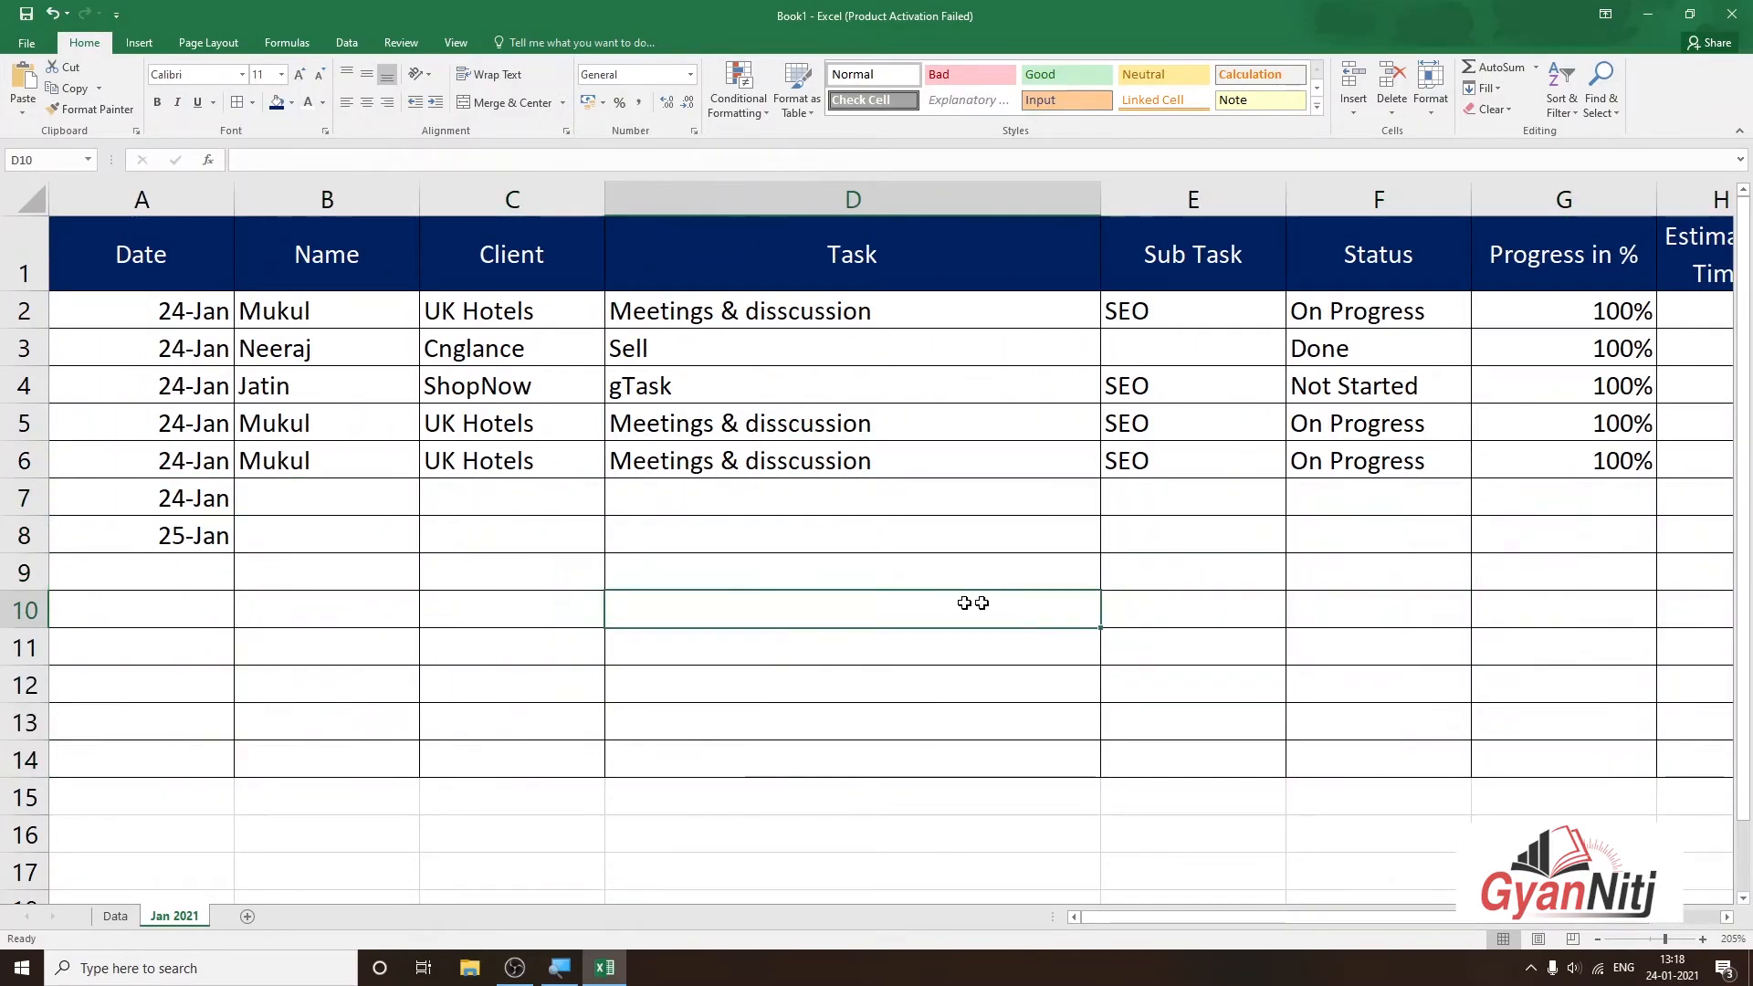
pyautogui.click(227, 493)
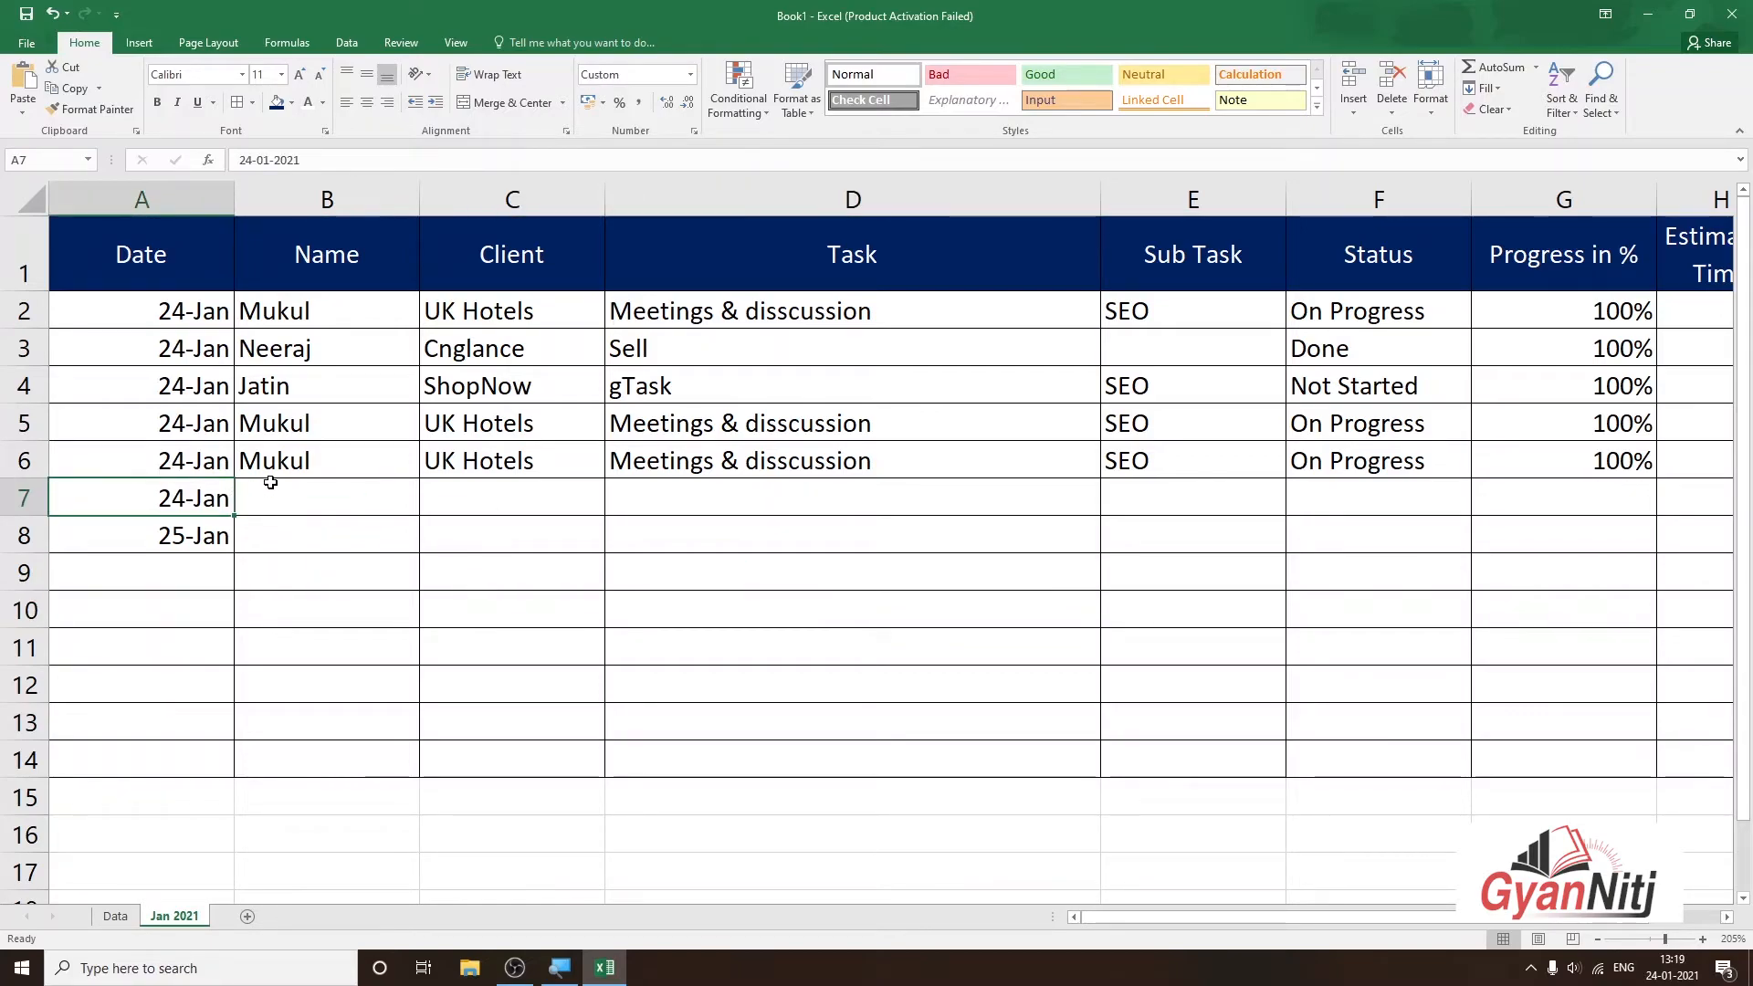
pyautogui.click(114, 915)
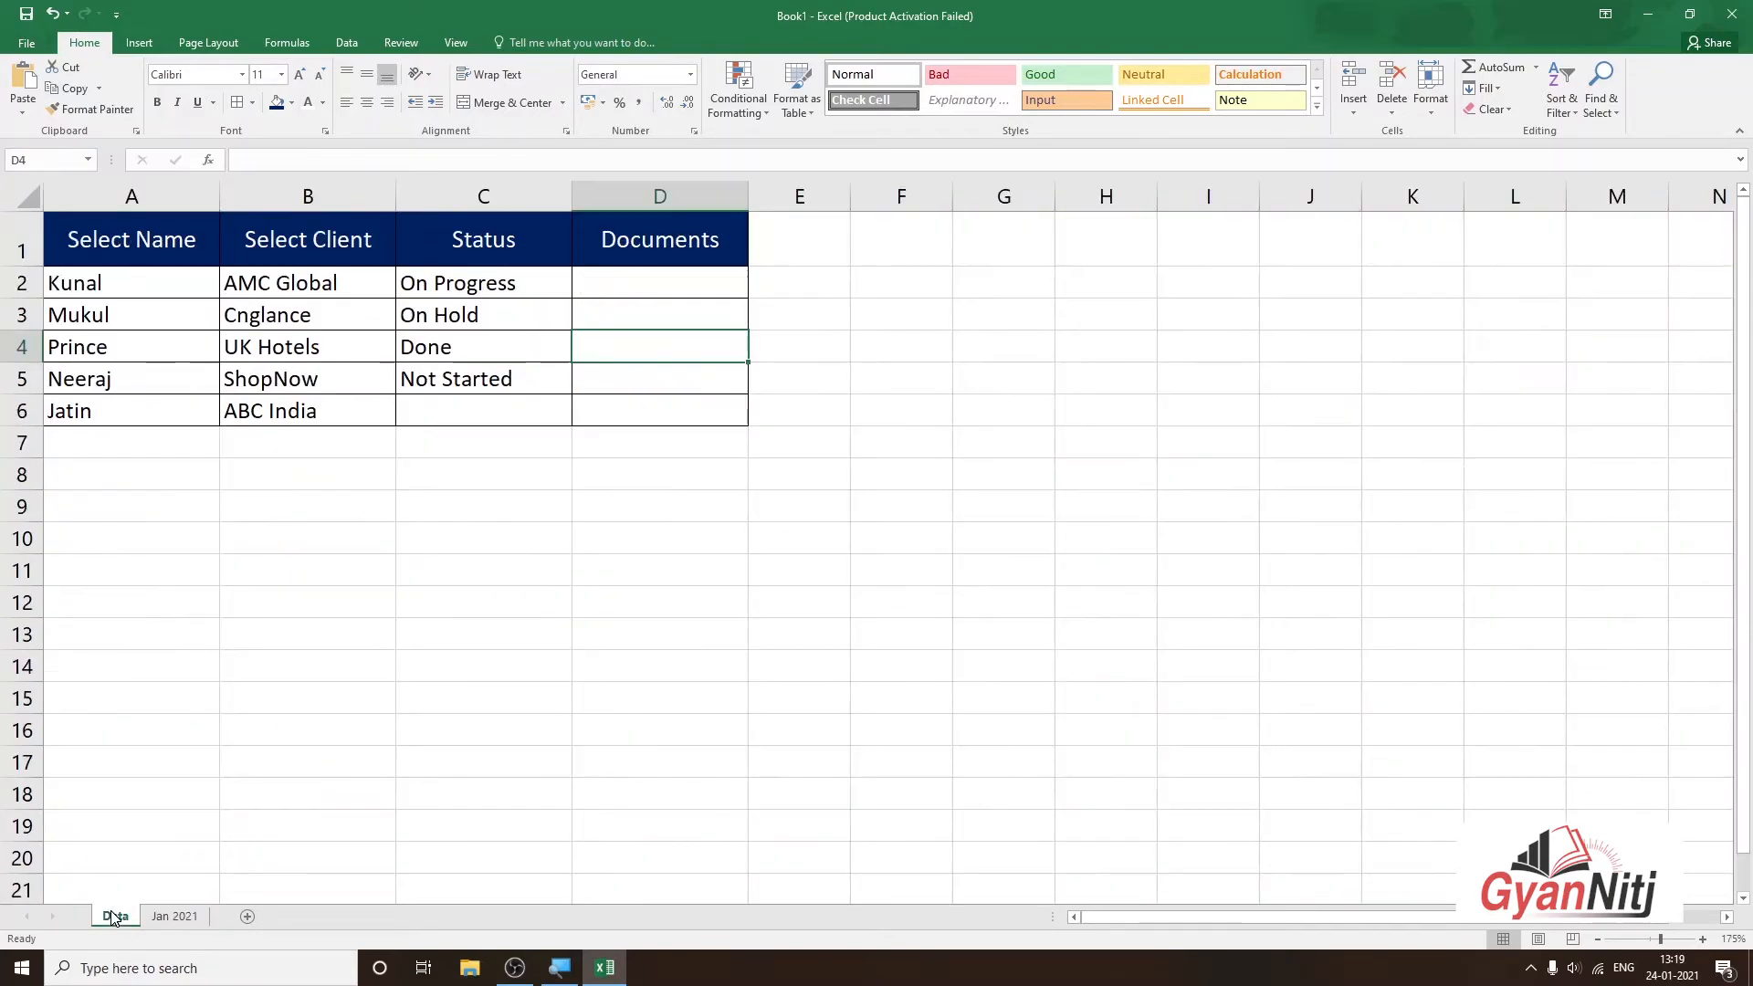
pyautogui.click(580, 571)
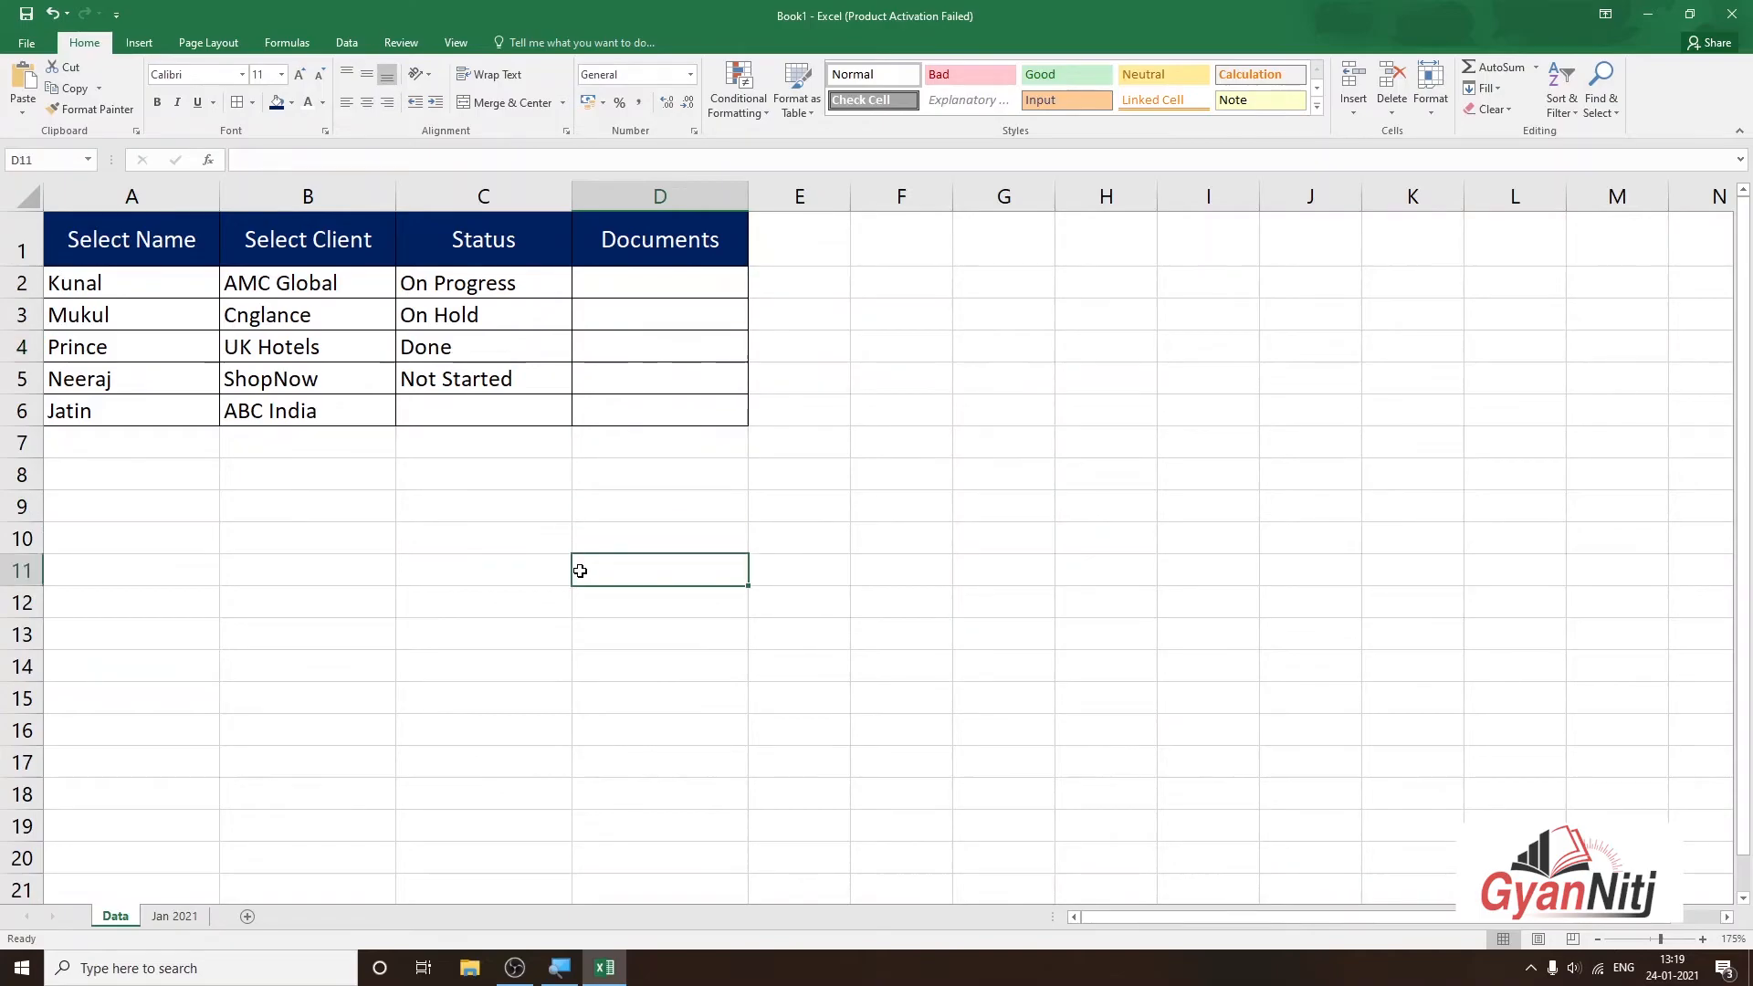
pyautogui.click(663, 282)
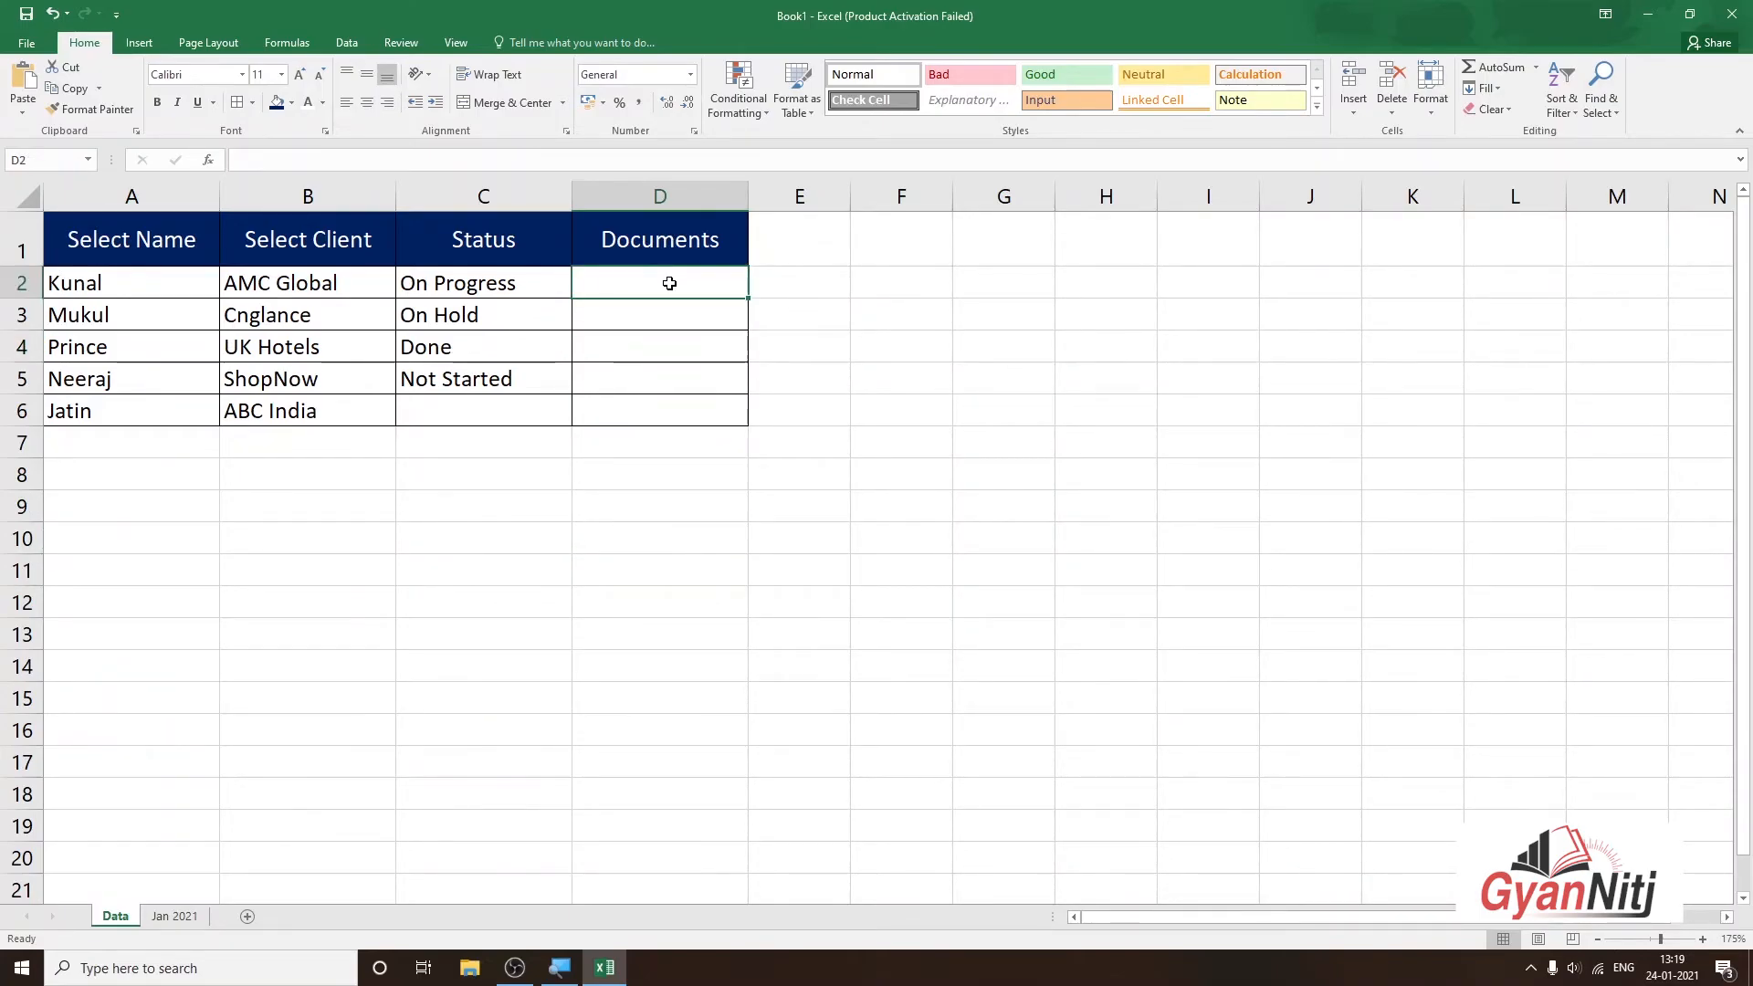
pyautogui.doubleClick(671, 285)
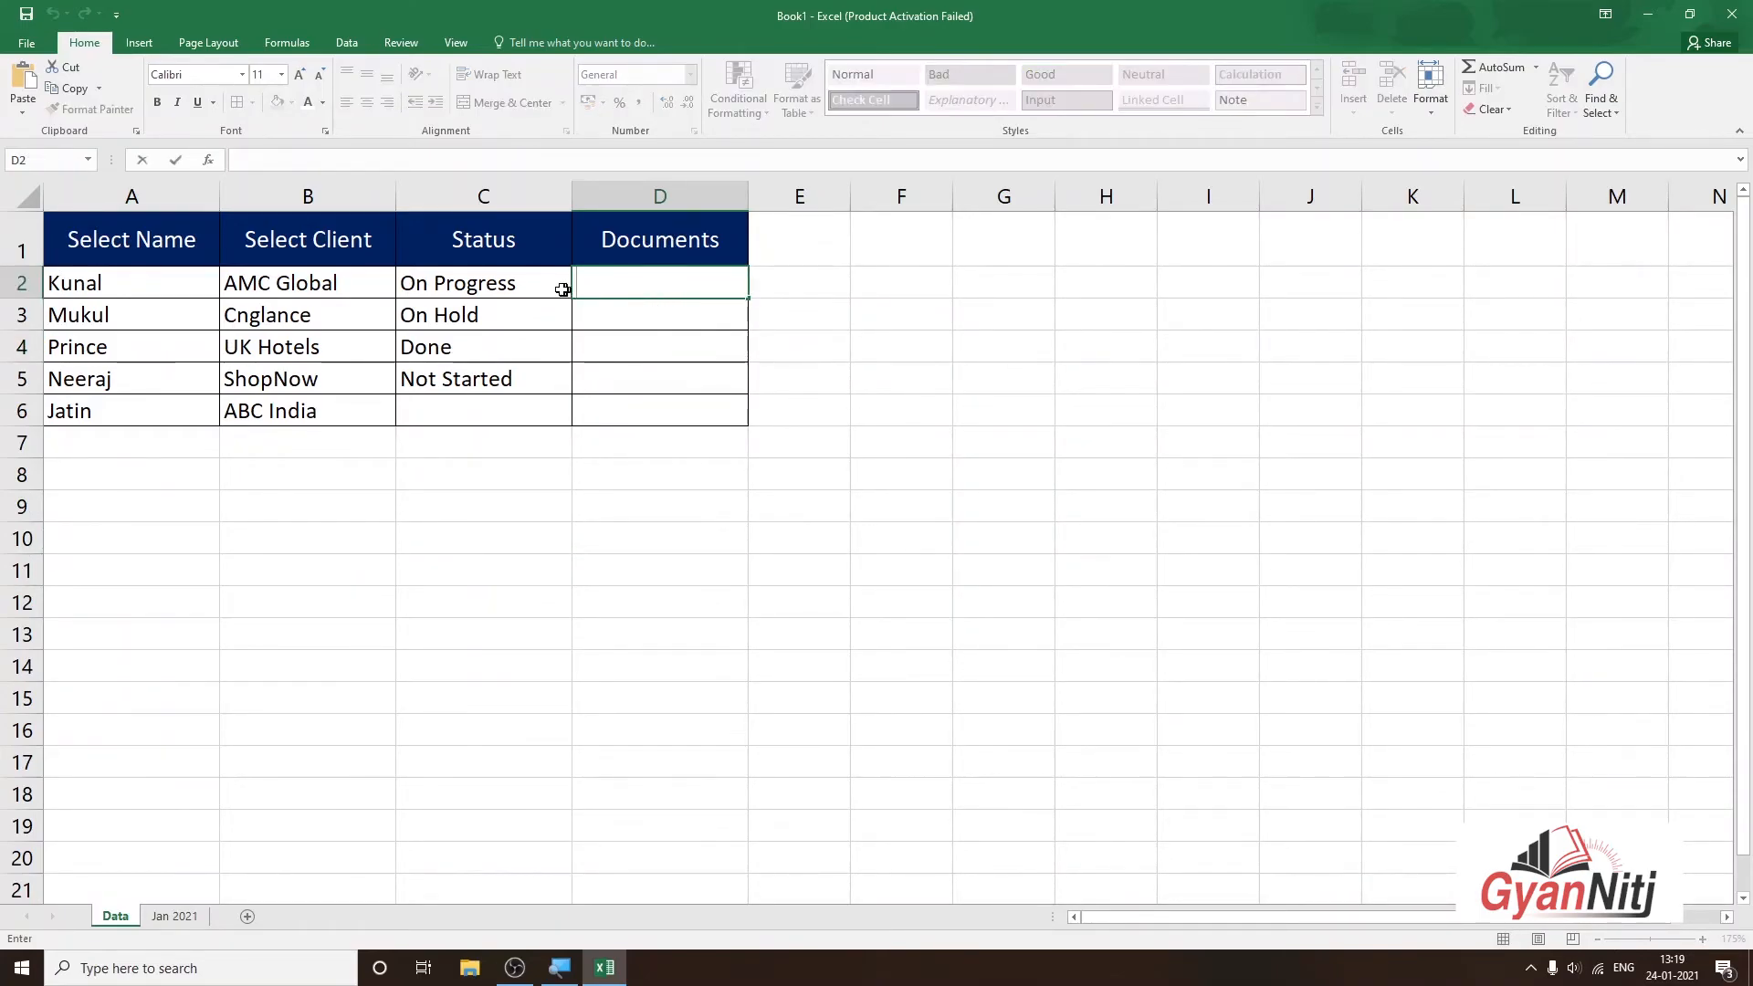
pyautogui.doubleClick(629, 311)
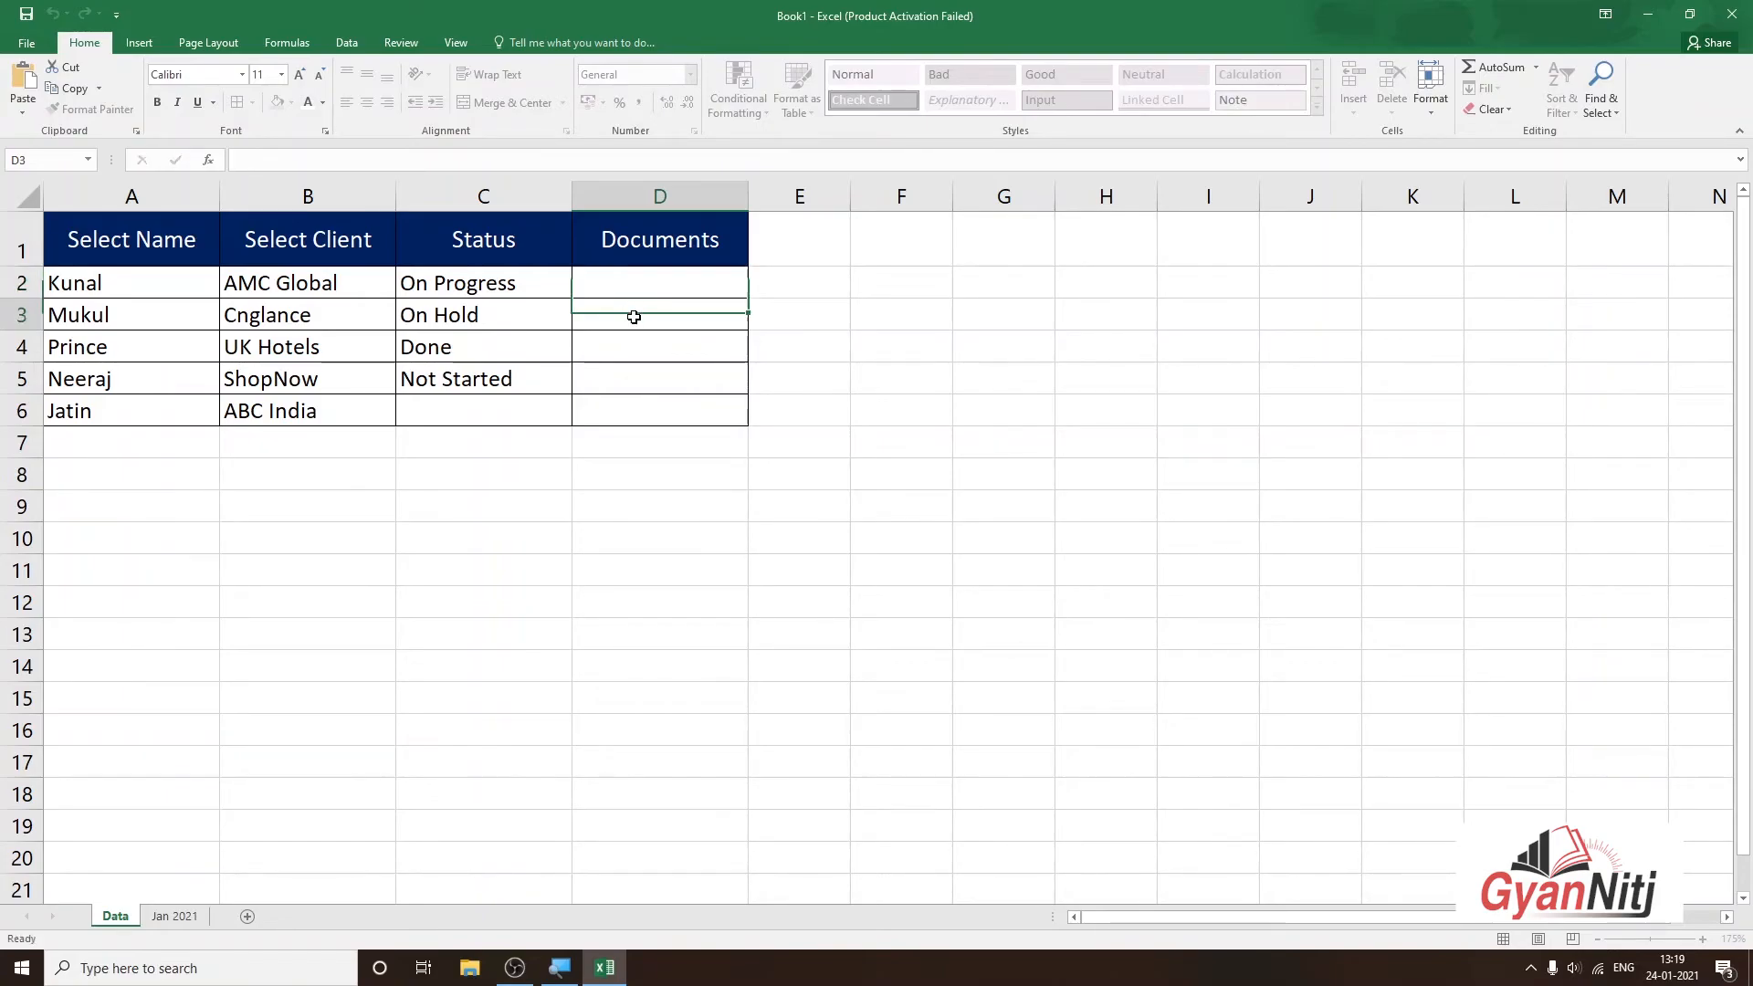
pyautogui.click(632, 353)
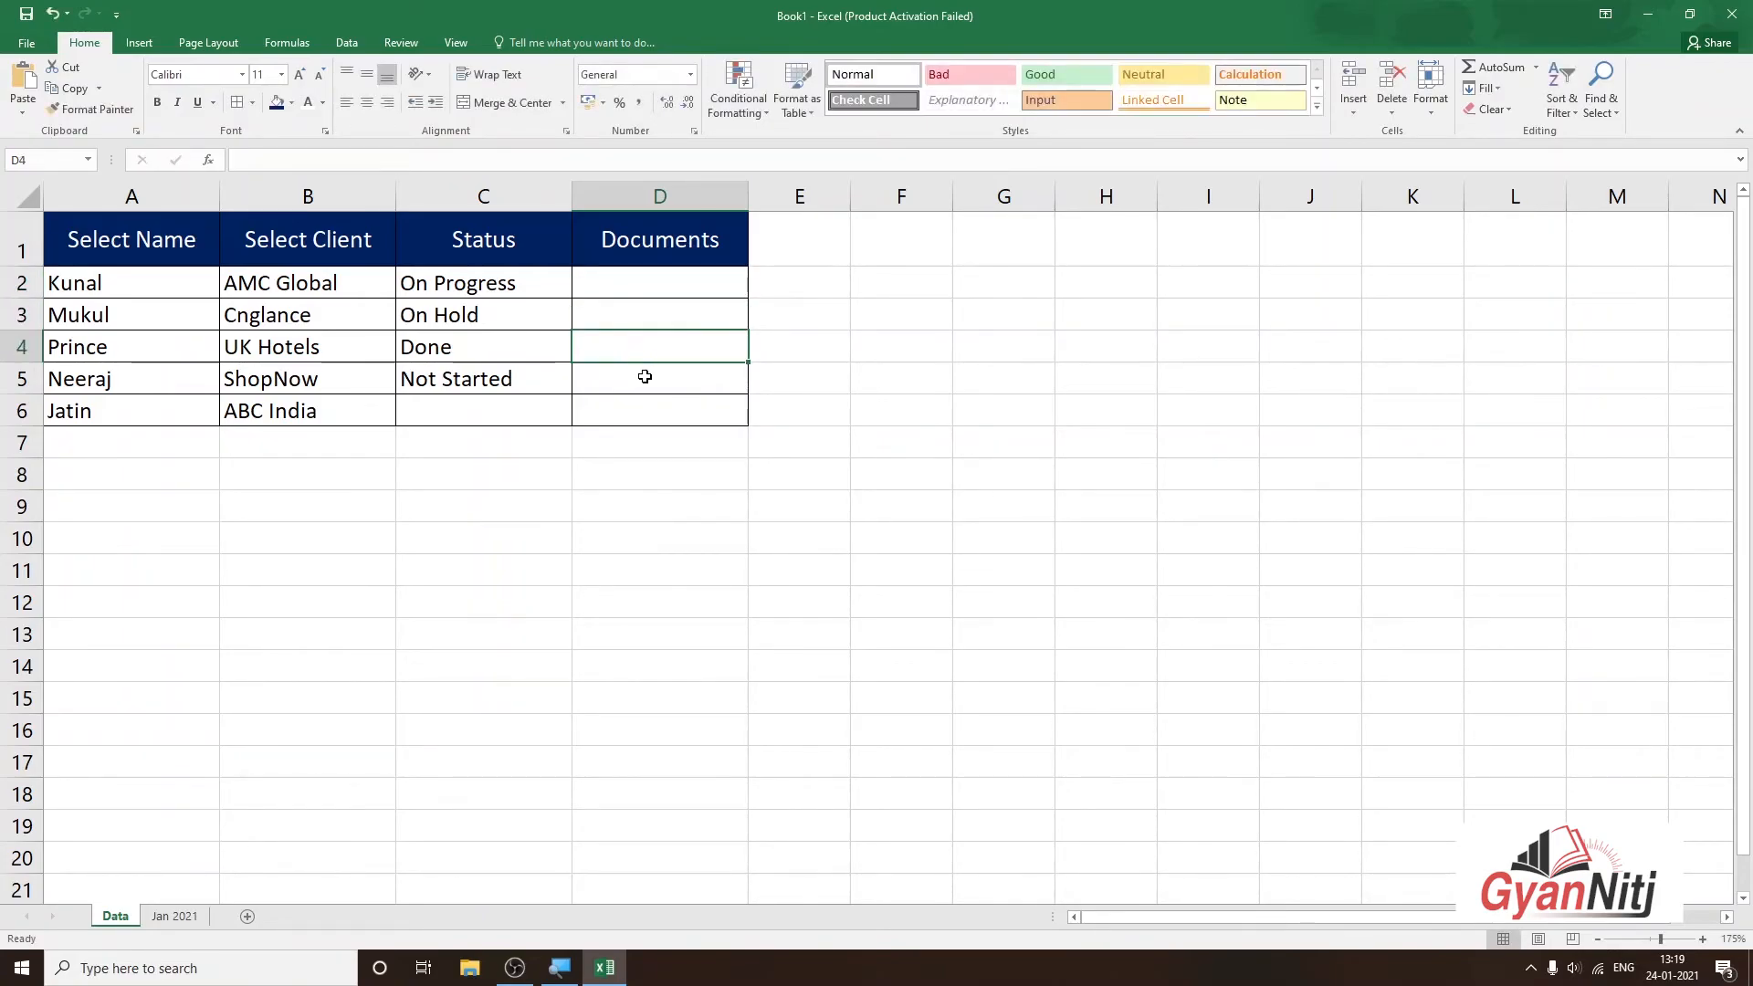
pyautogui.click(644, 400)
pyautogui.click(382, 287)
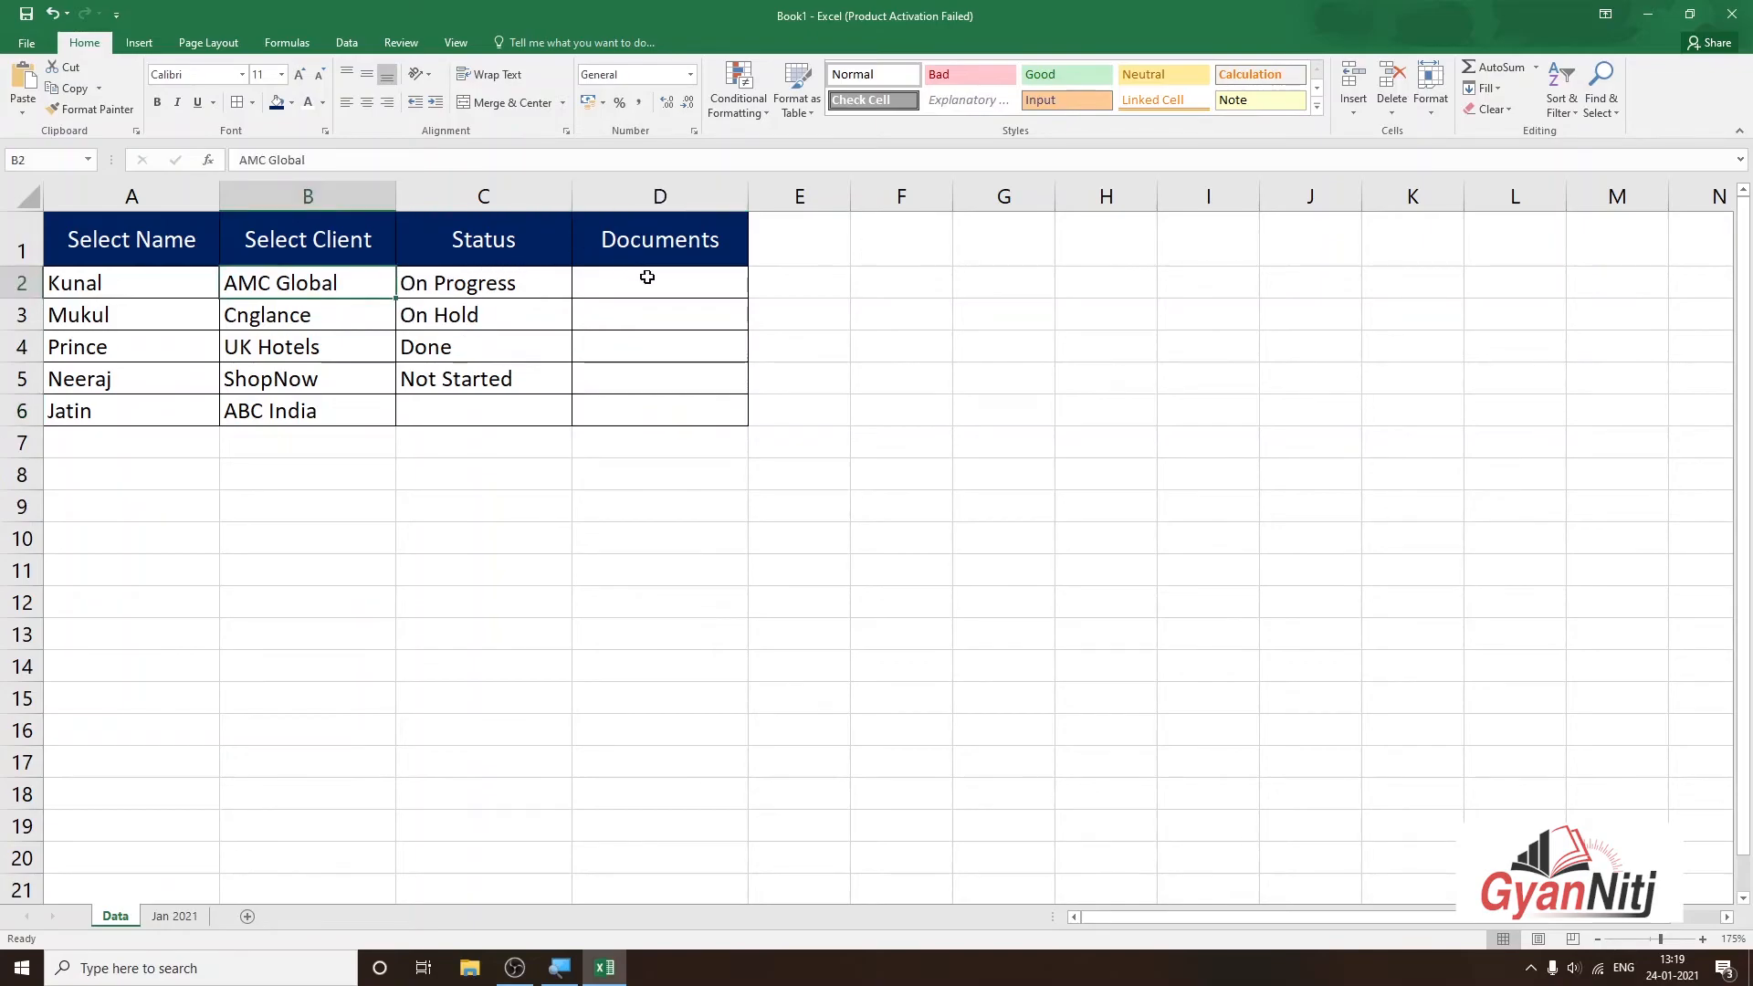
pyautogui.click(646, 277)
pyautogui.doubleClick(649, 310)
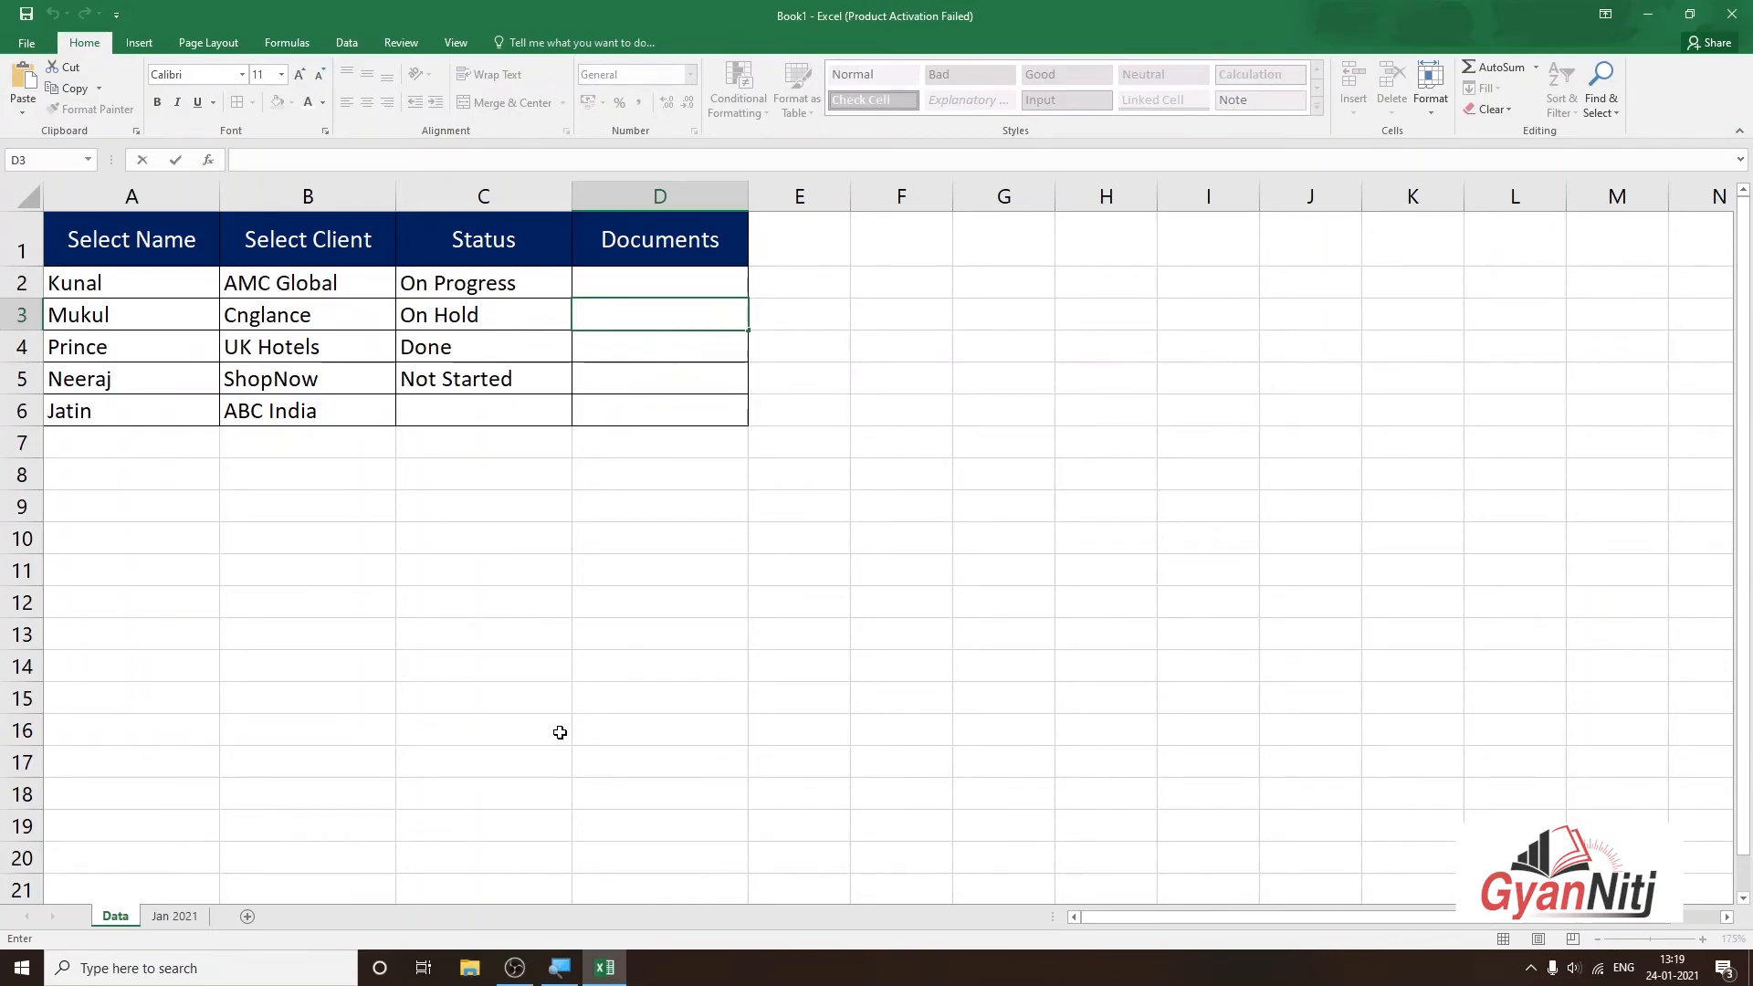
# Launch the Chrome browser with the Windows Run command chrome
pyautogui.press('super+r')
pyautogui.write('cheome')
pyautogui.press('Return')
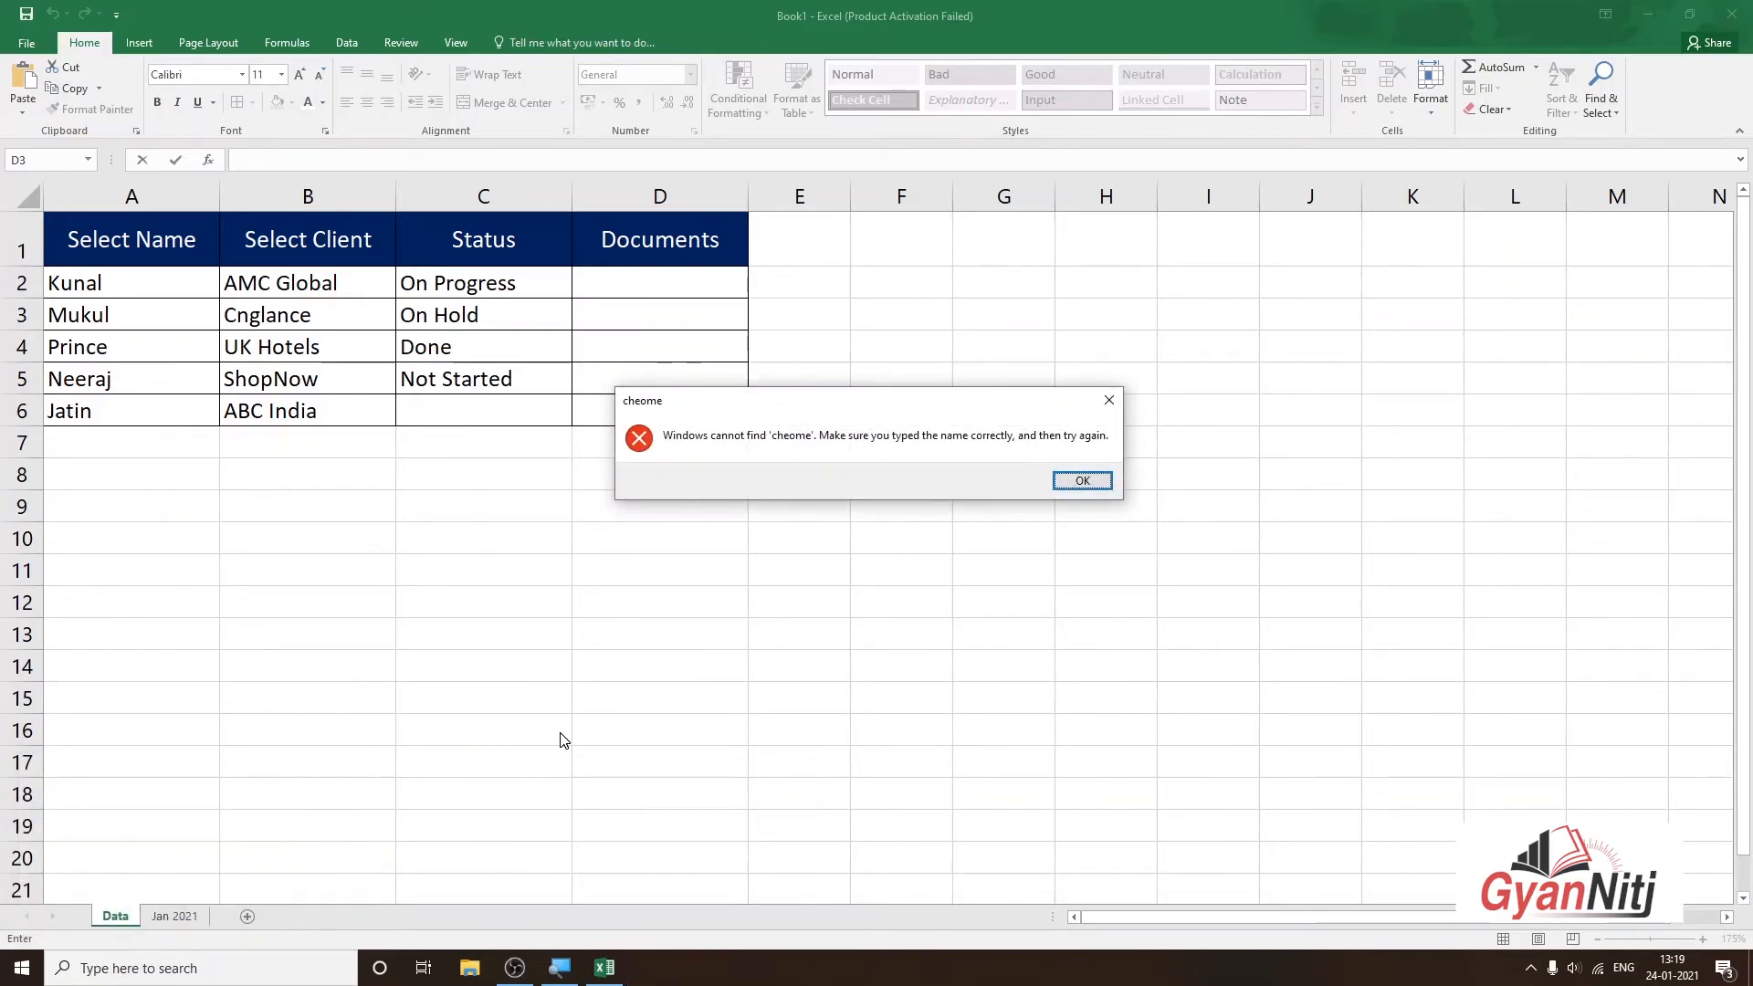
pyautogui.press('Return')
pyautogui.write('chrome')
pyautogui.press('Return')
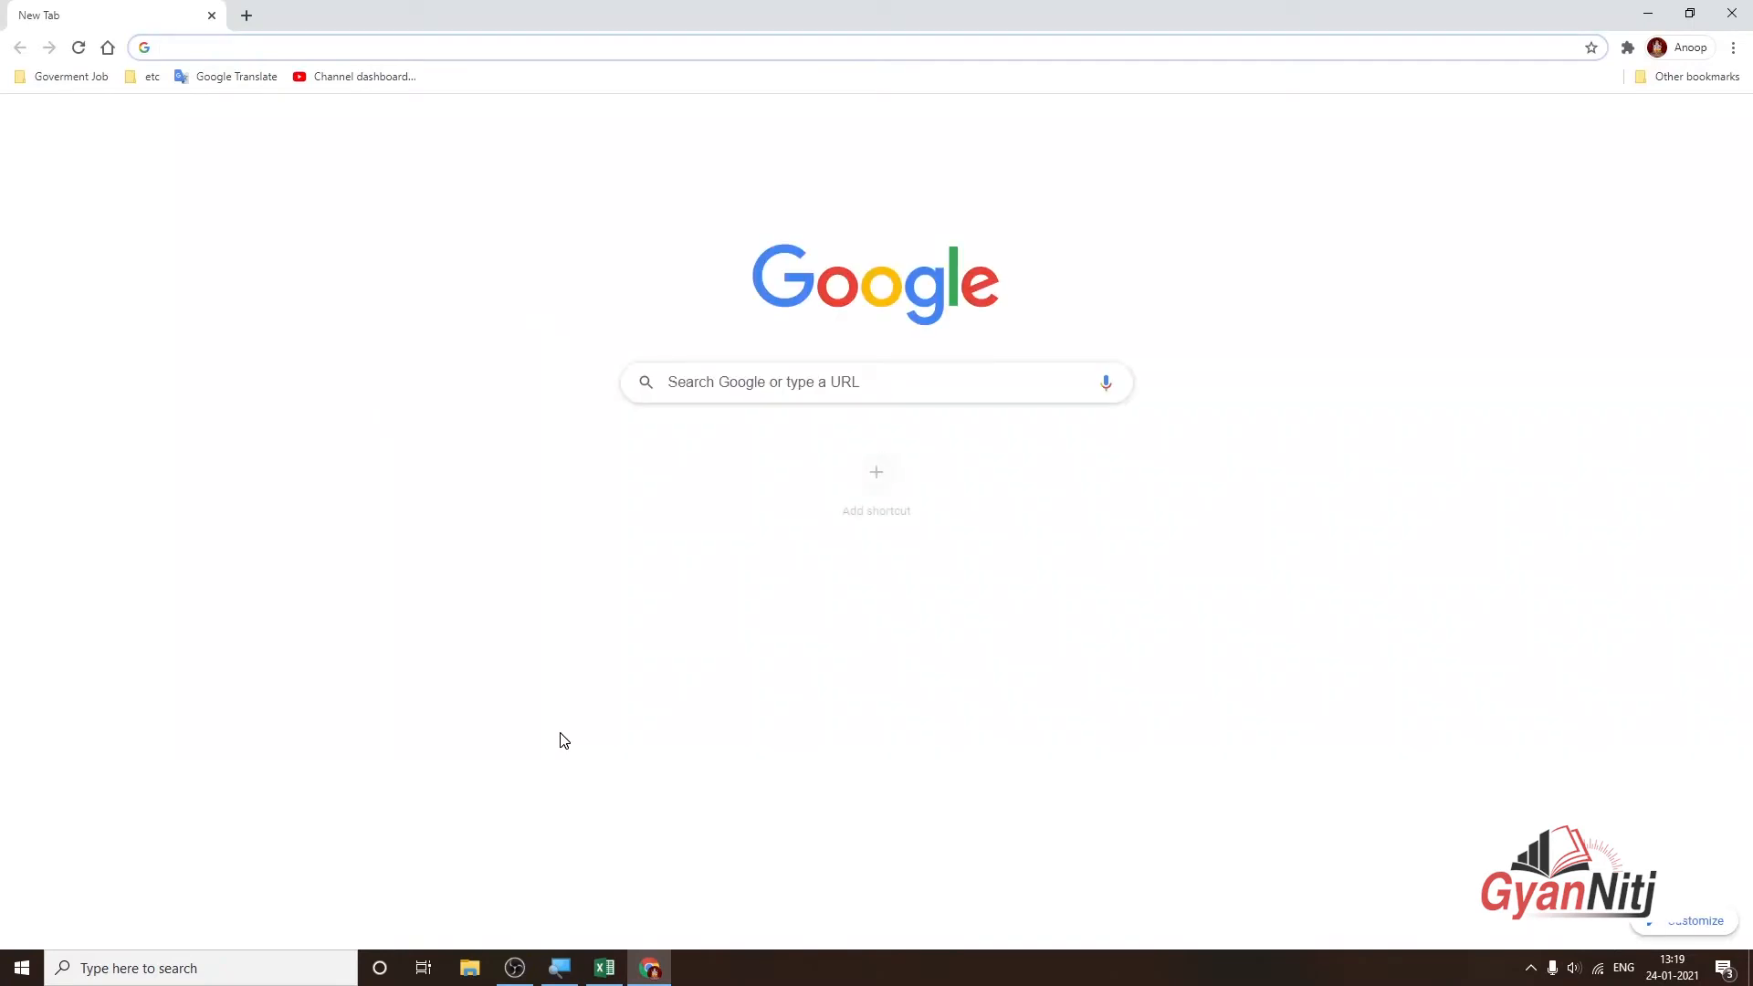
# Switch back to Excel and save the workbook as project.xlsx
pyautogui.click(604, 968)
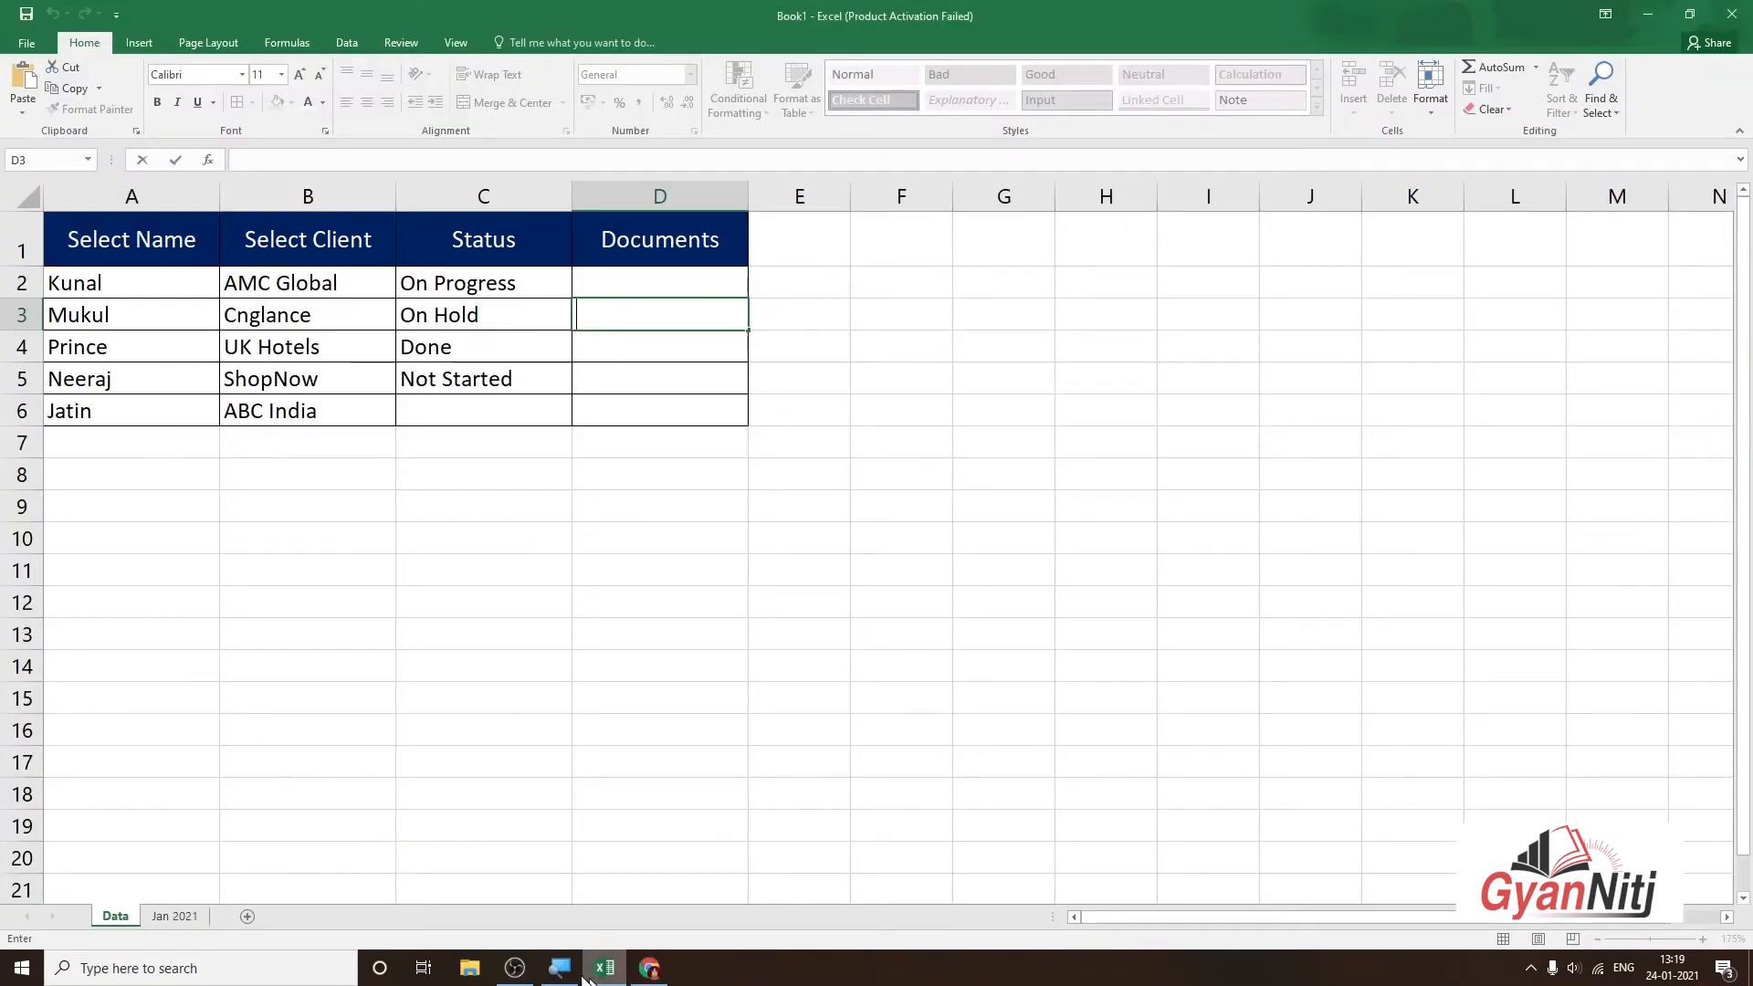
pyautogui.click(786, 517)
pyautogui.hotkey('ctrl', 's')
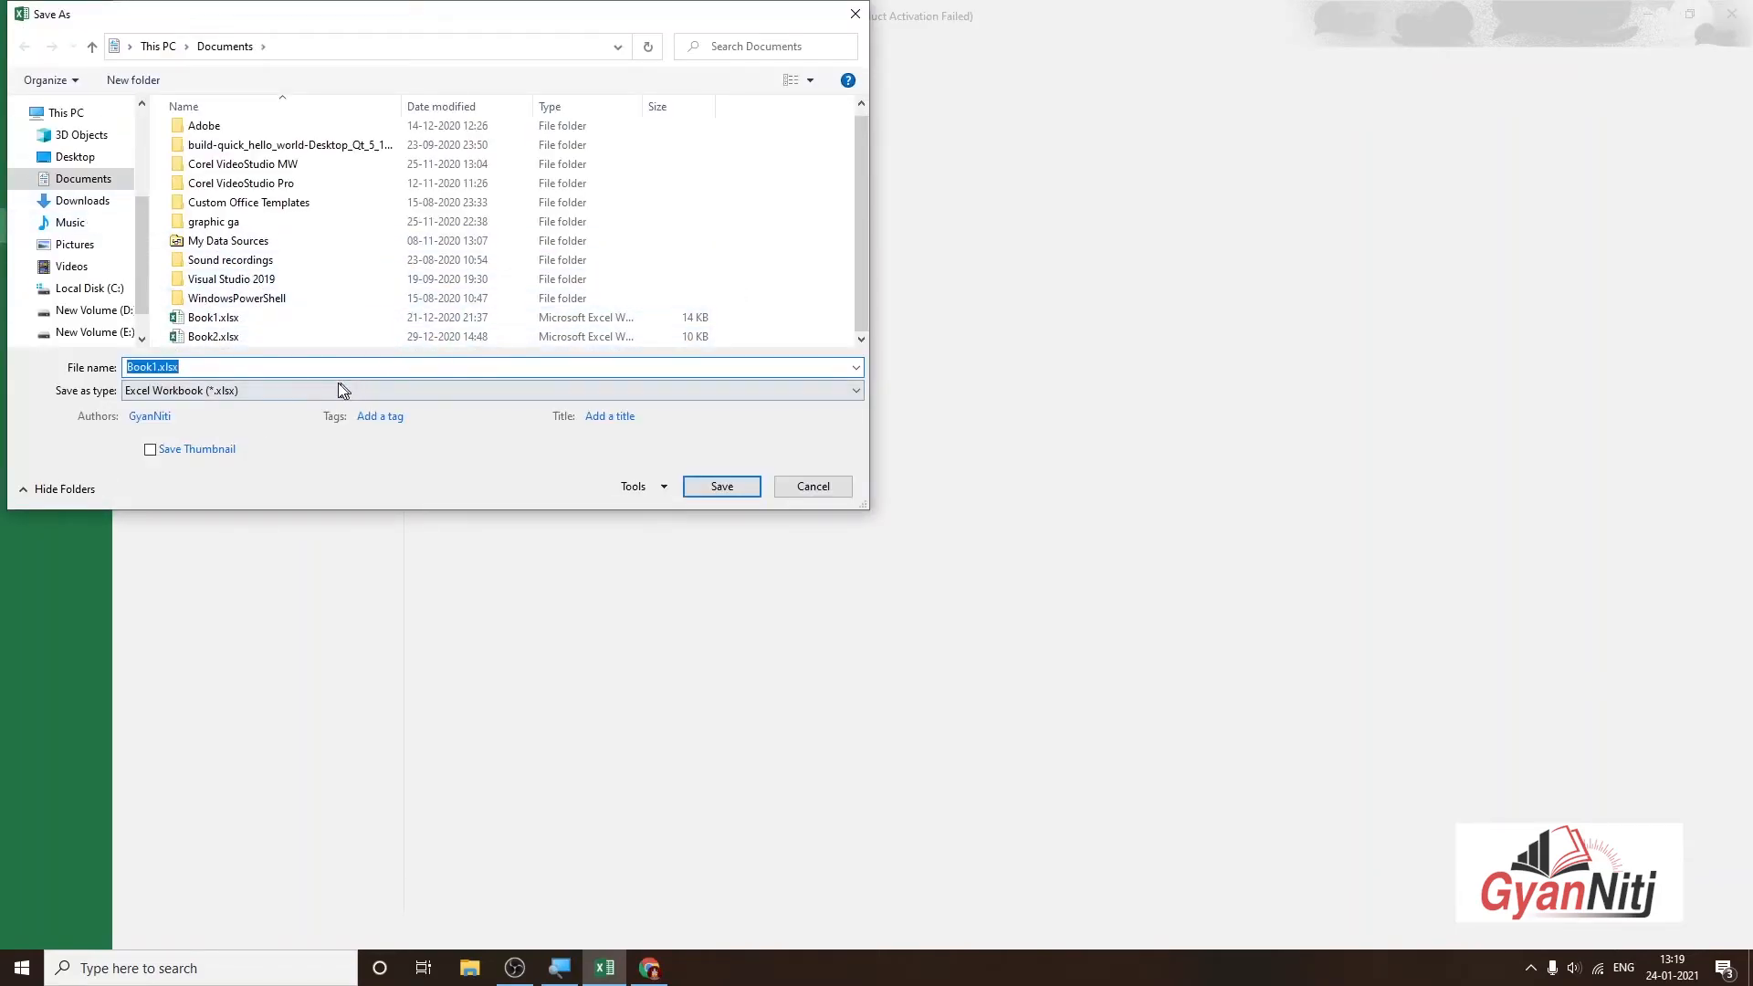
pyautogui.write('p')
pyautogui.press('Return')
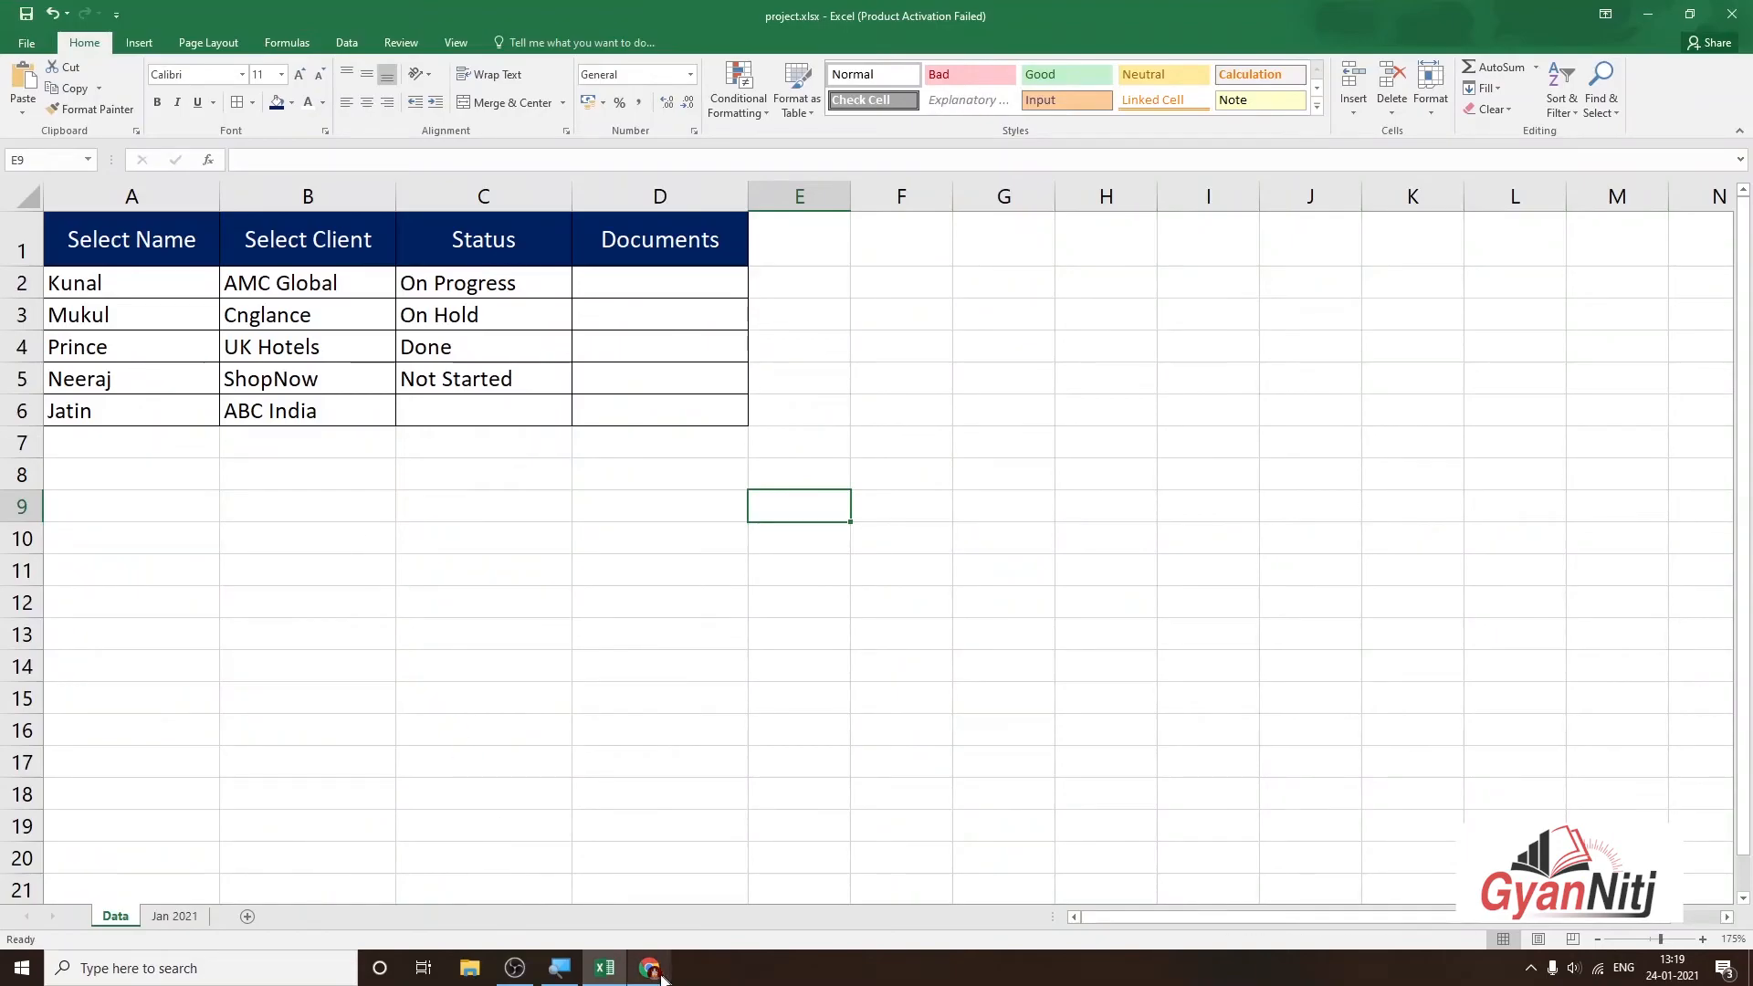
# Switch to Chrome and open Google Sheets from the Google apps list
pyautogui.click(663, 973)
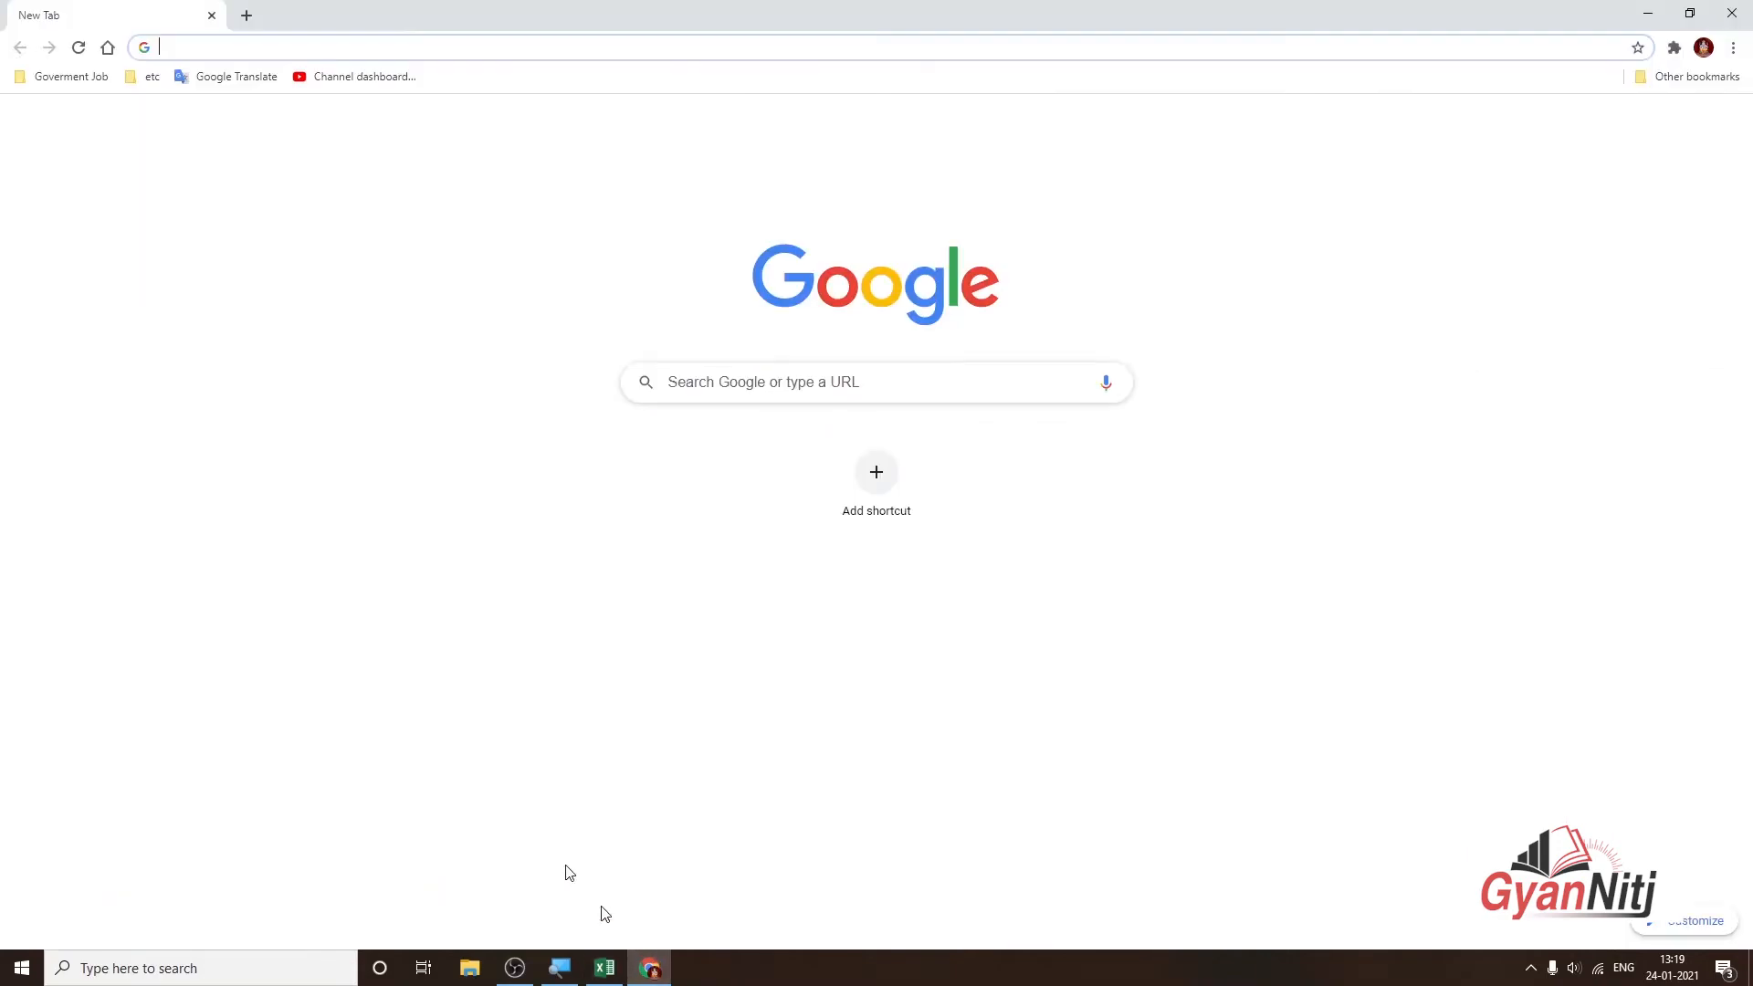
pyautogui.click(401, 45)
pyautogui.click(1597, 415)
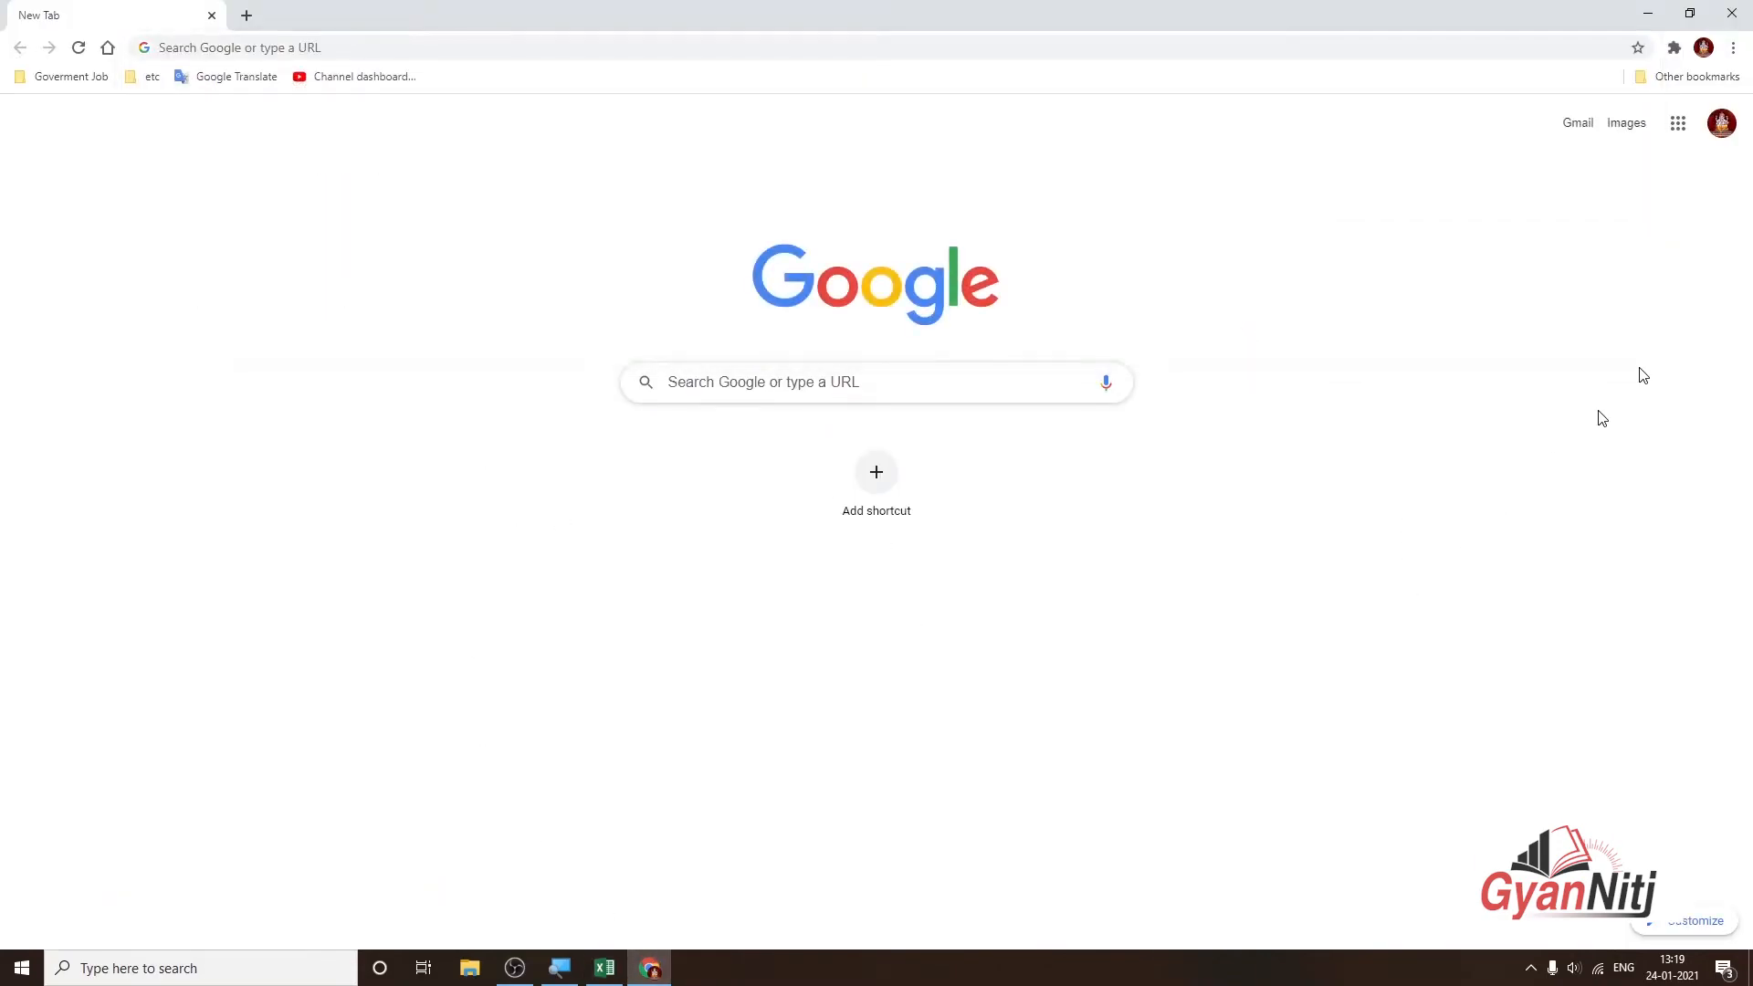
pyautogui.click(1680, 123)
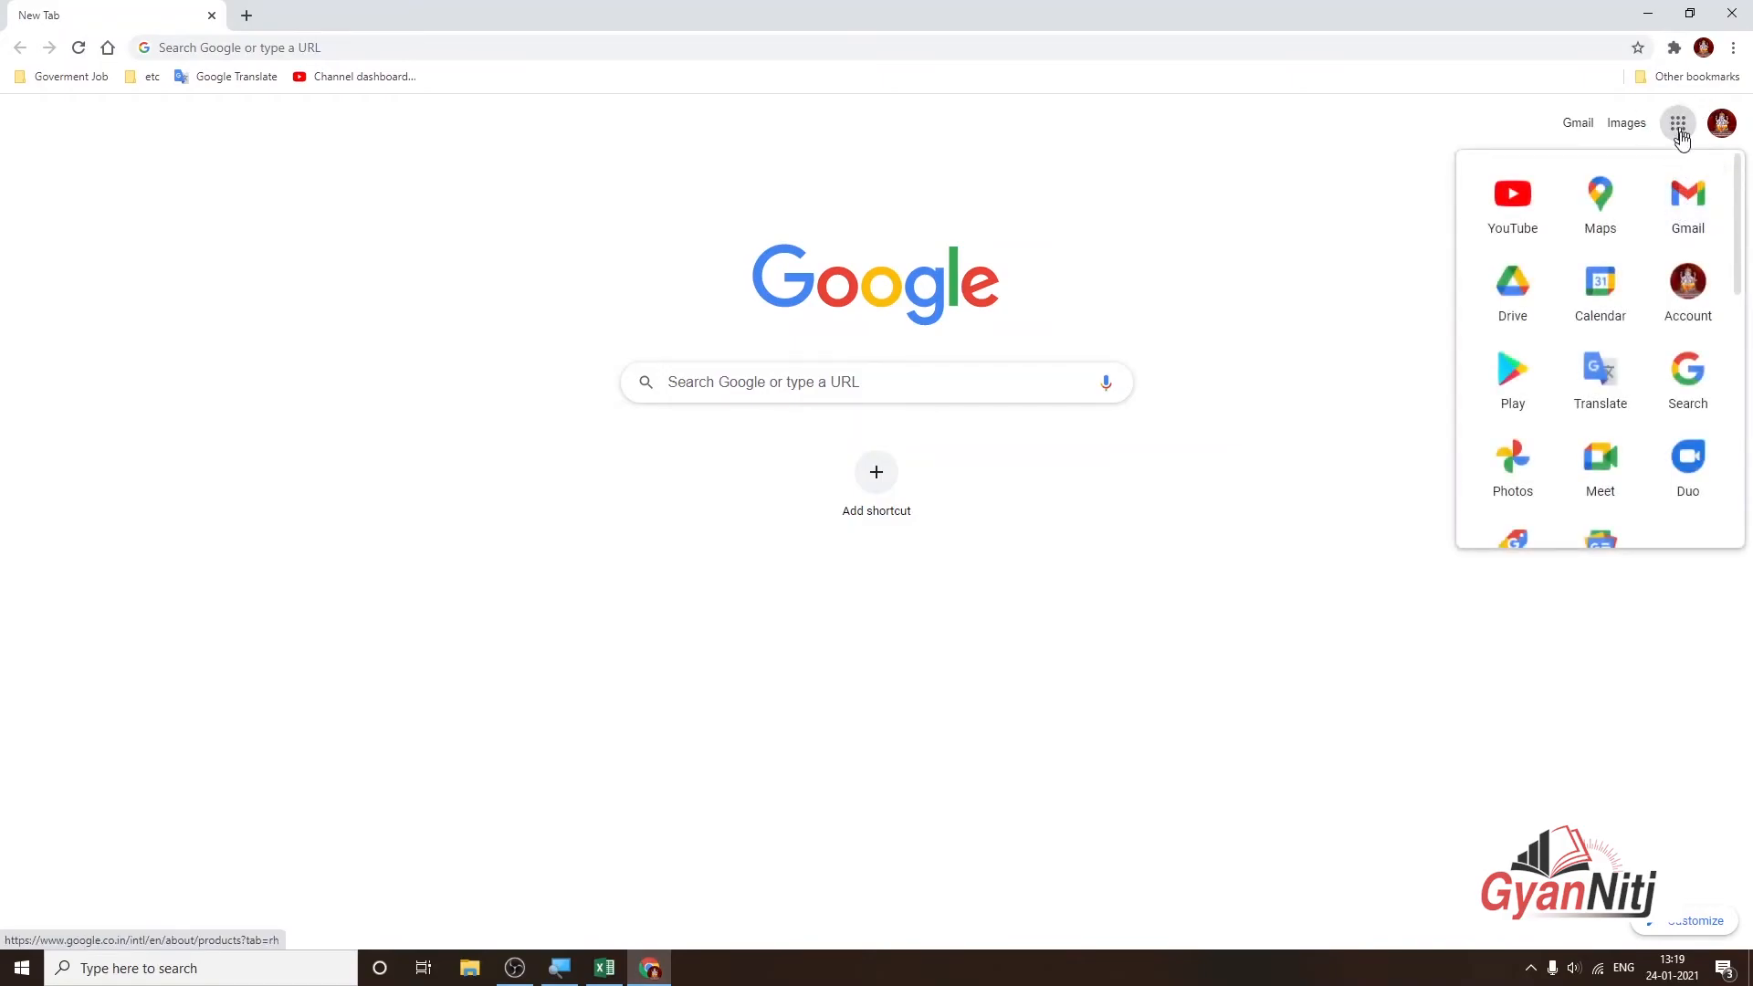
pyautogui.scroll(-3, 1640, 344)
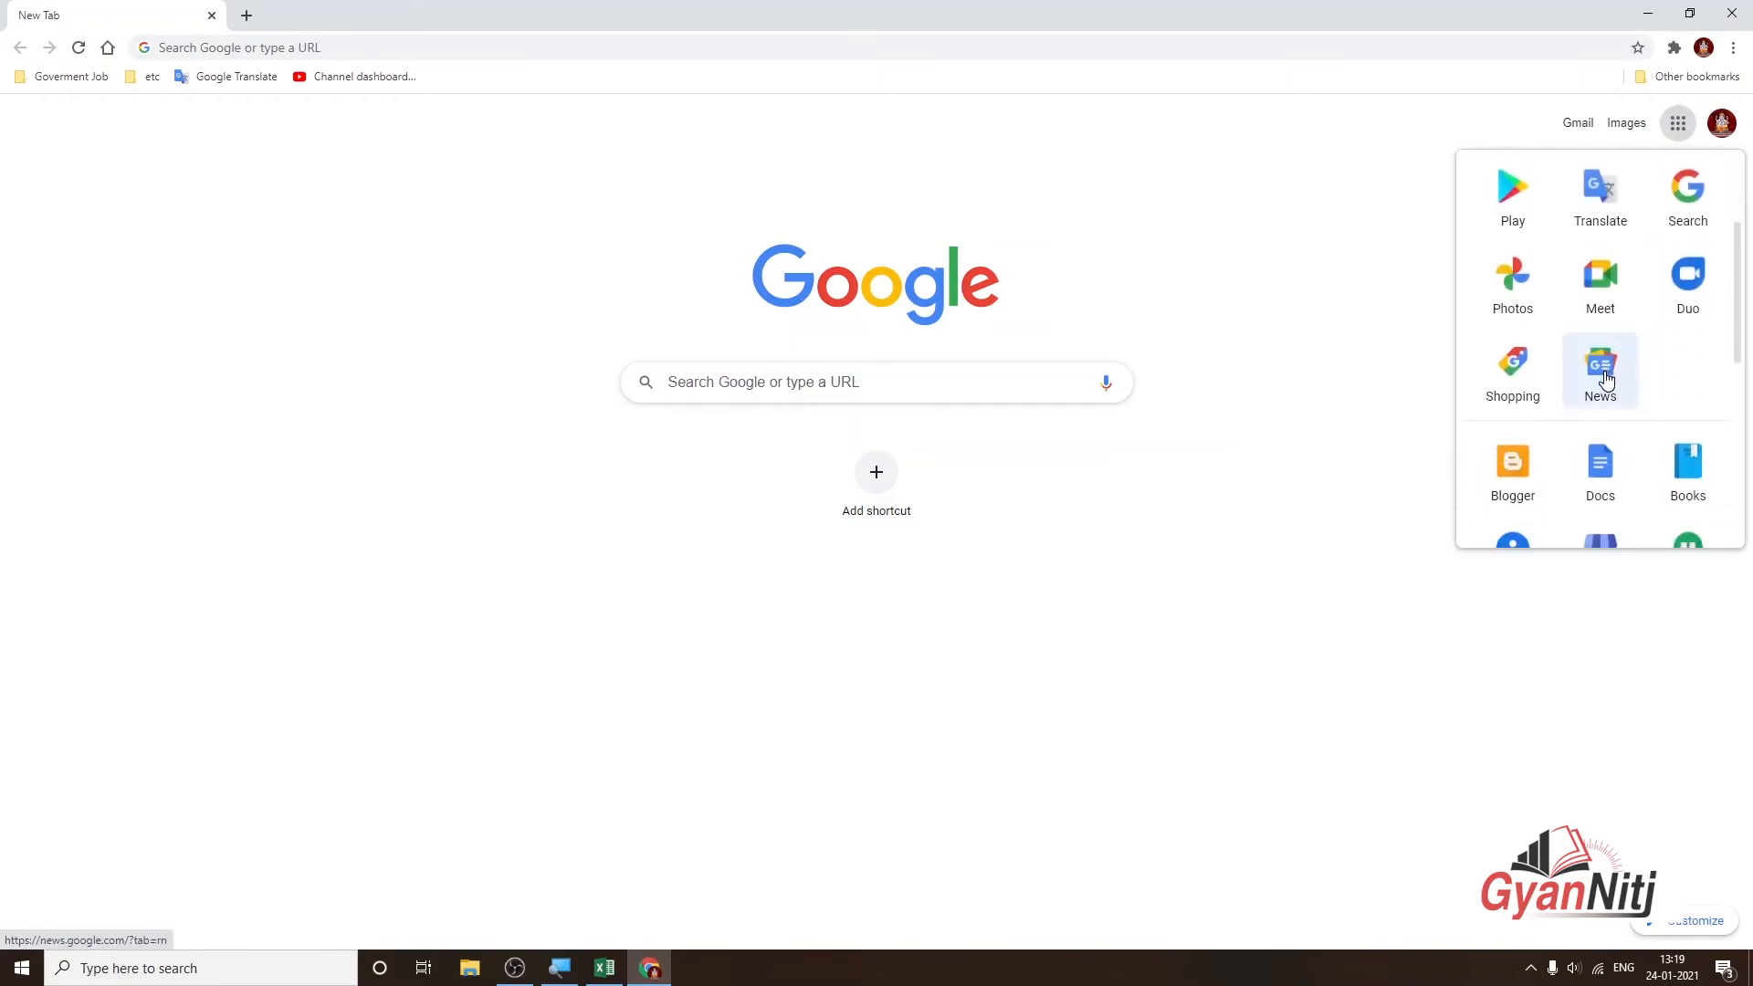
pyautogui.scroll(-3, 1602, 381)
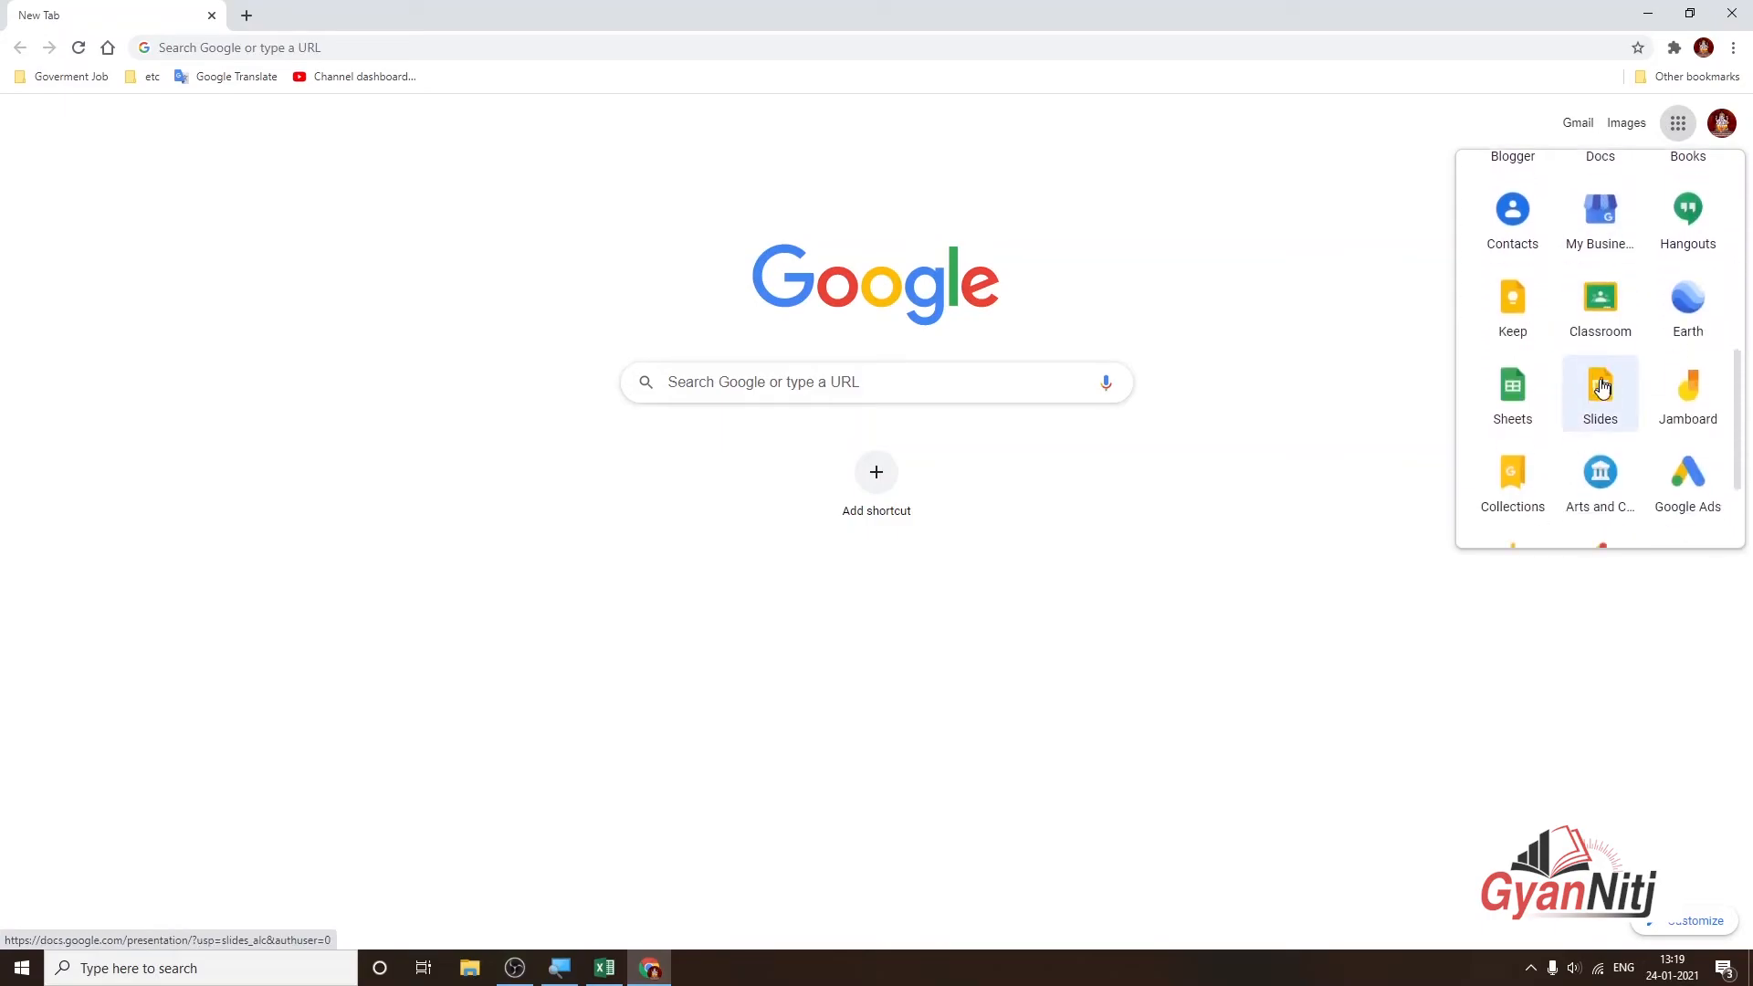
pyautogui.click(1512, 380)
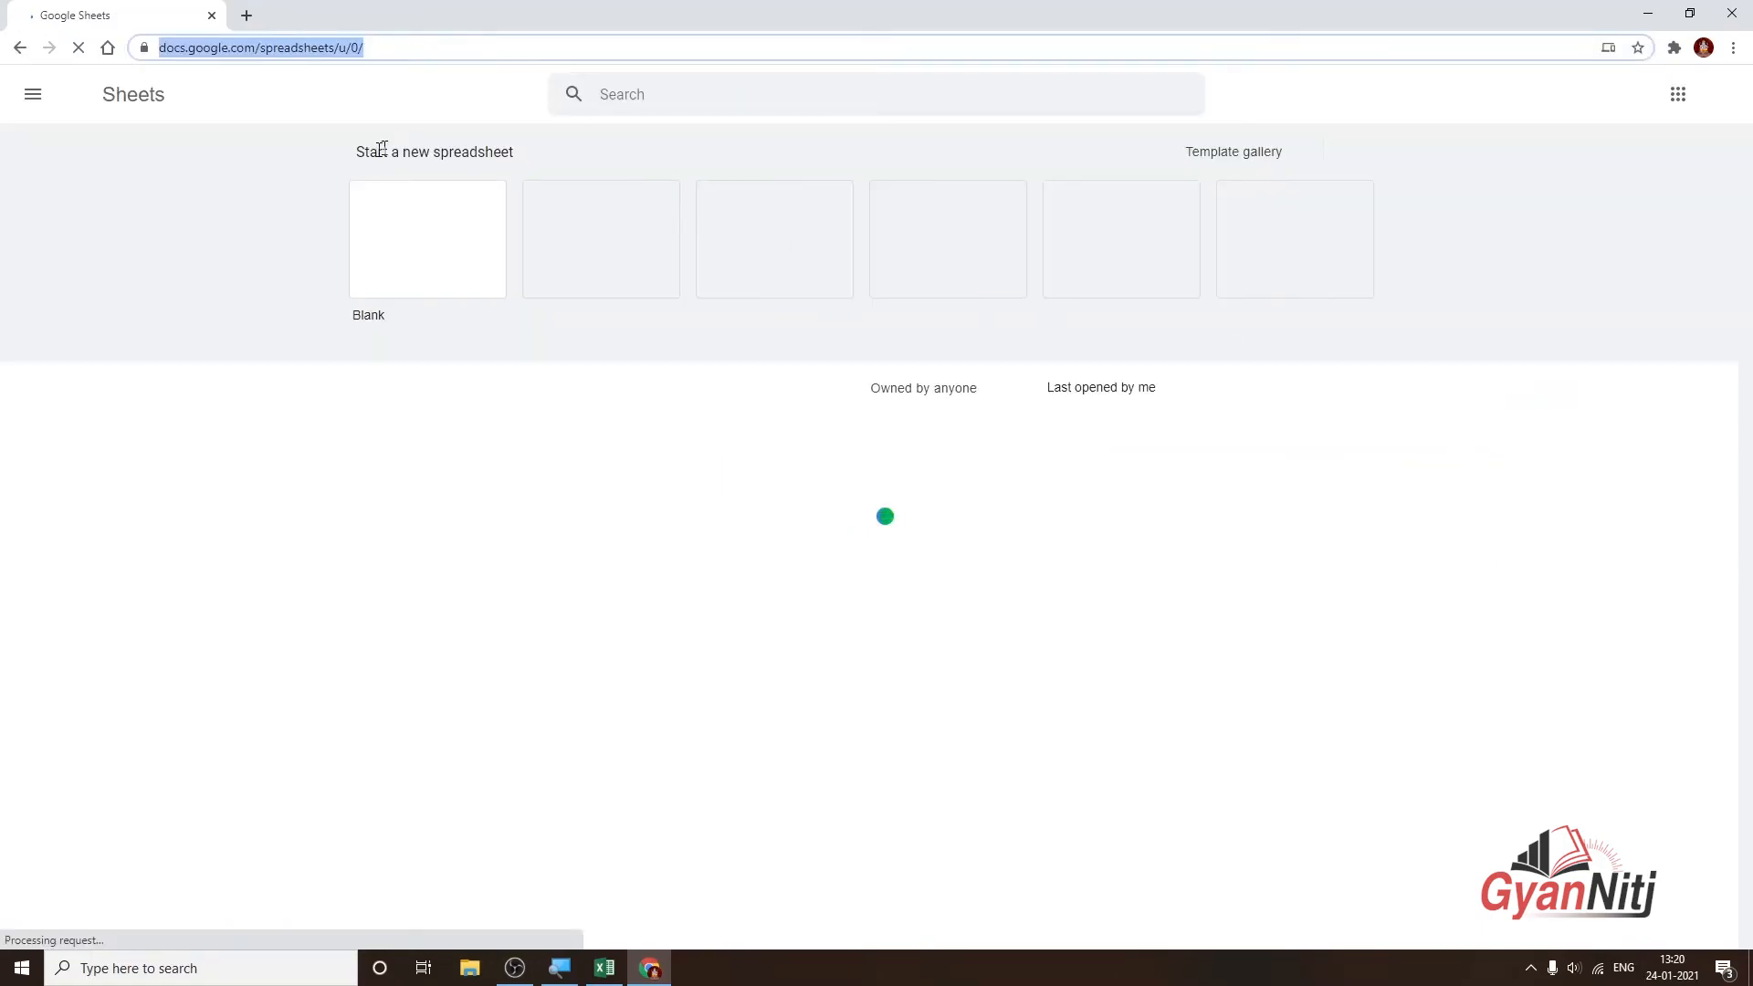
# Create a blank spreadsheet and name it Project
pyautogui.click(406, 215)
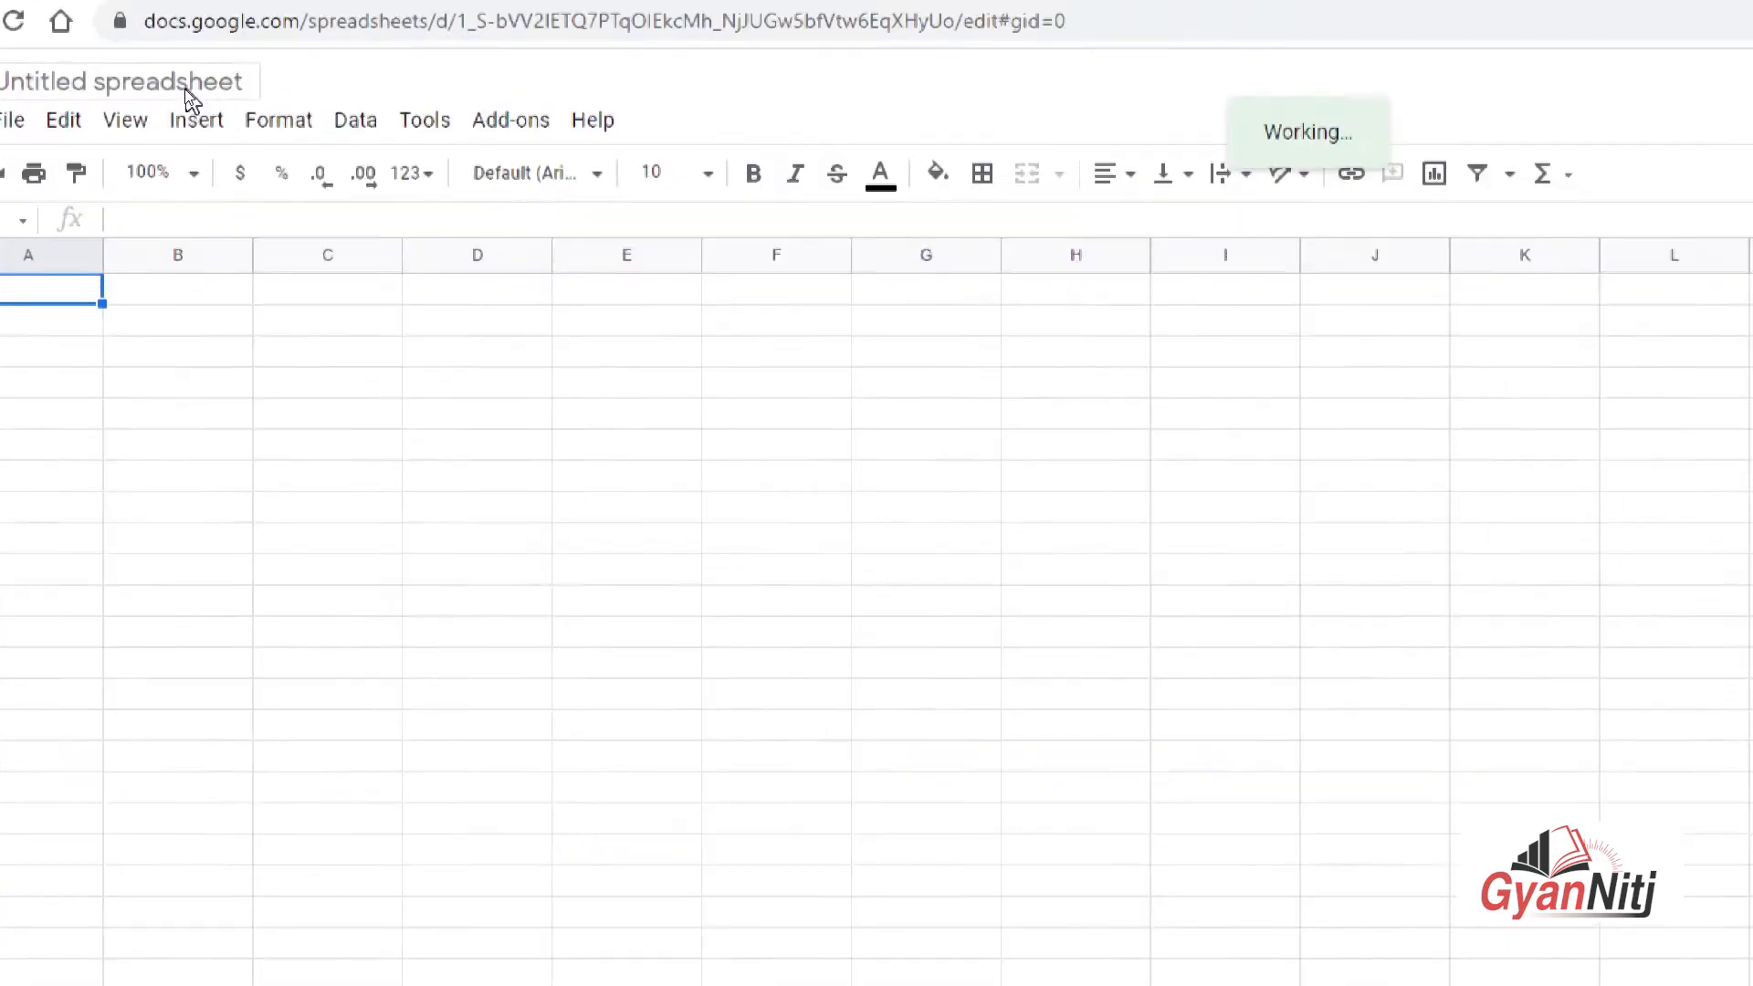
pyautogui.click(371, 183)
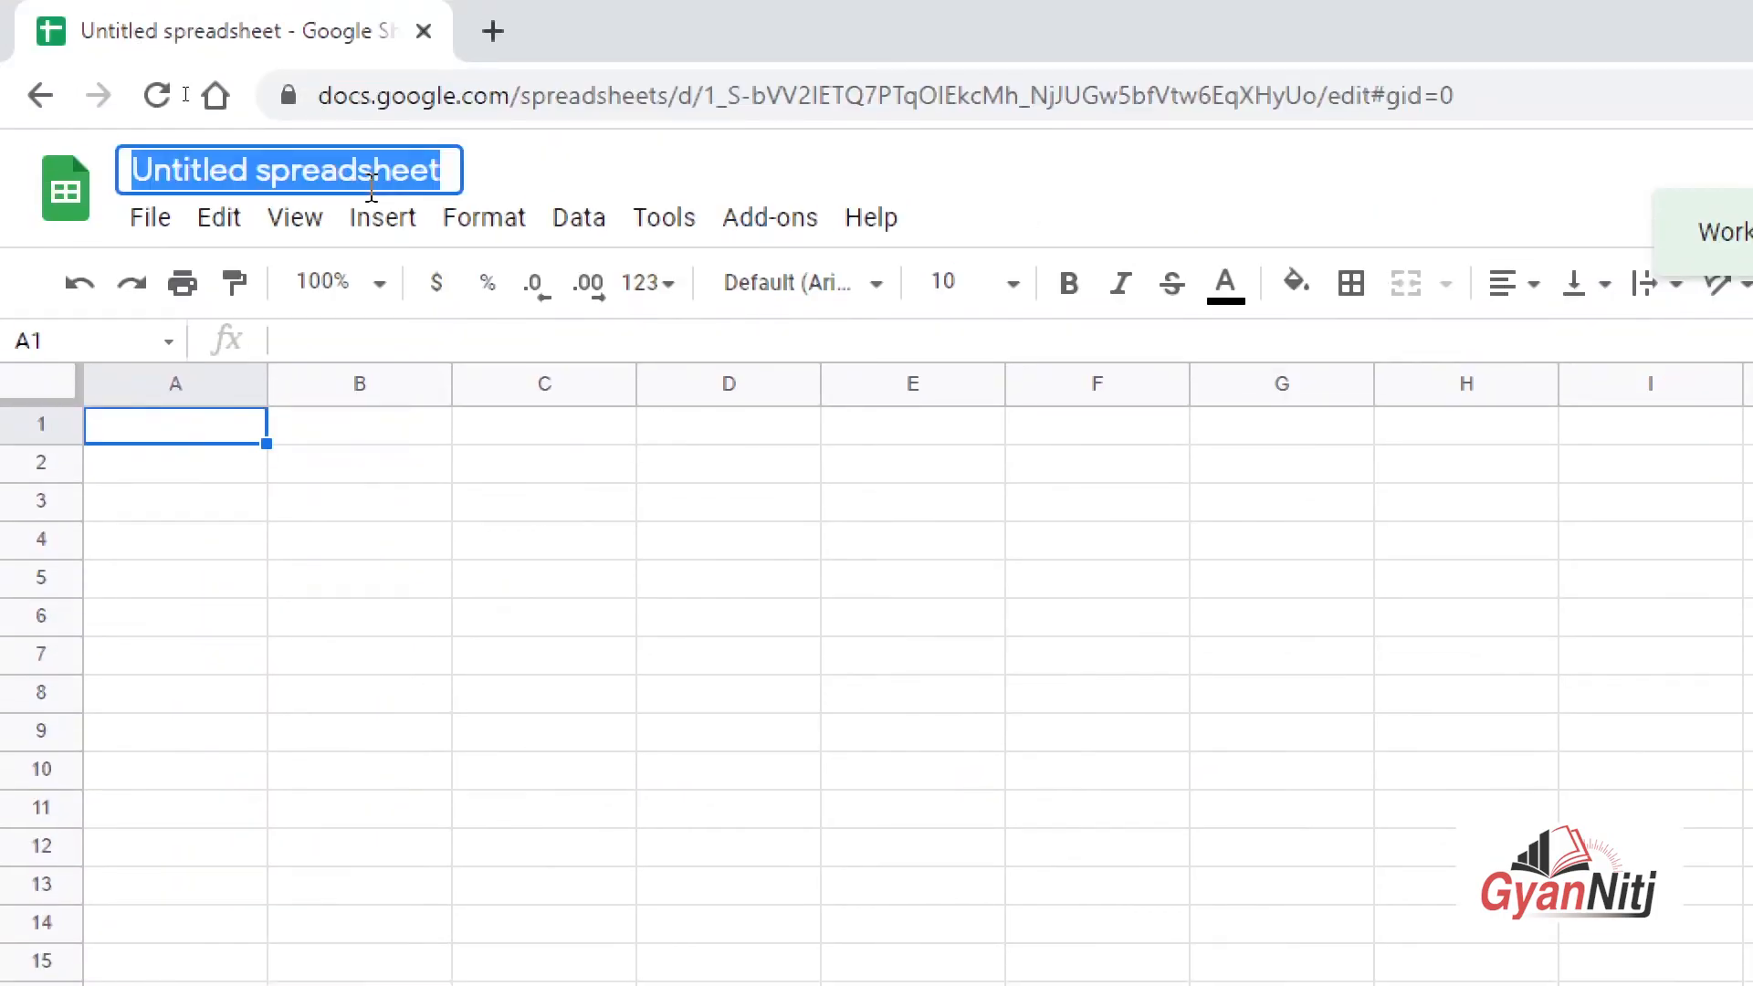
pyautogui.write('Project')
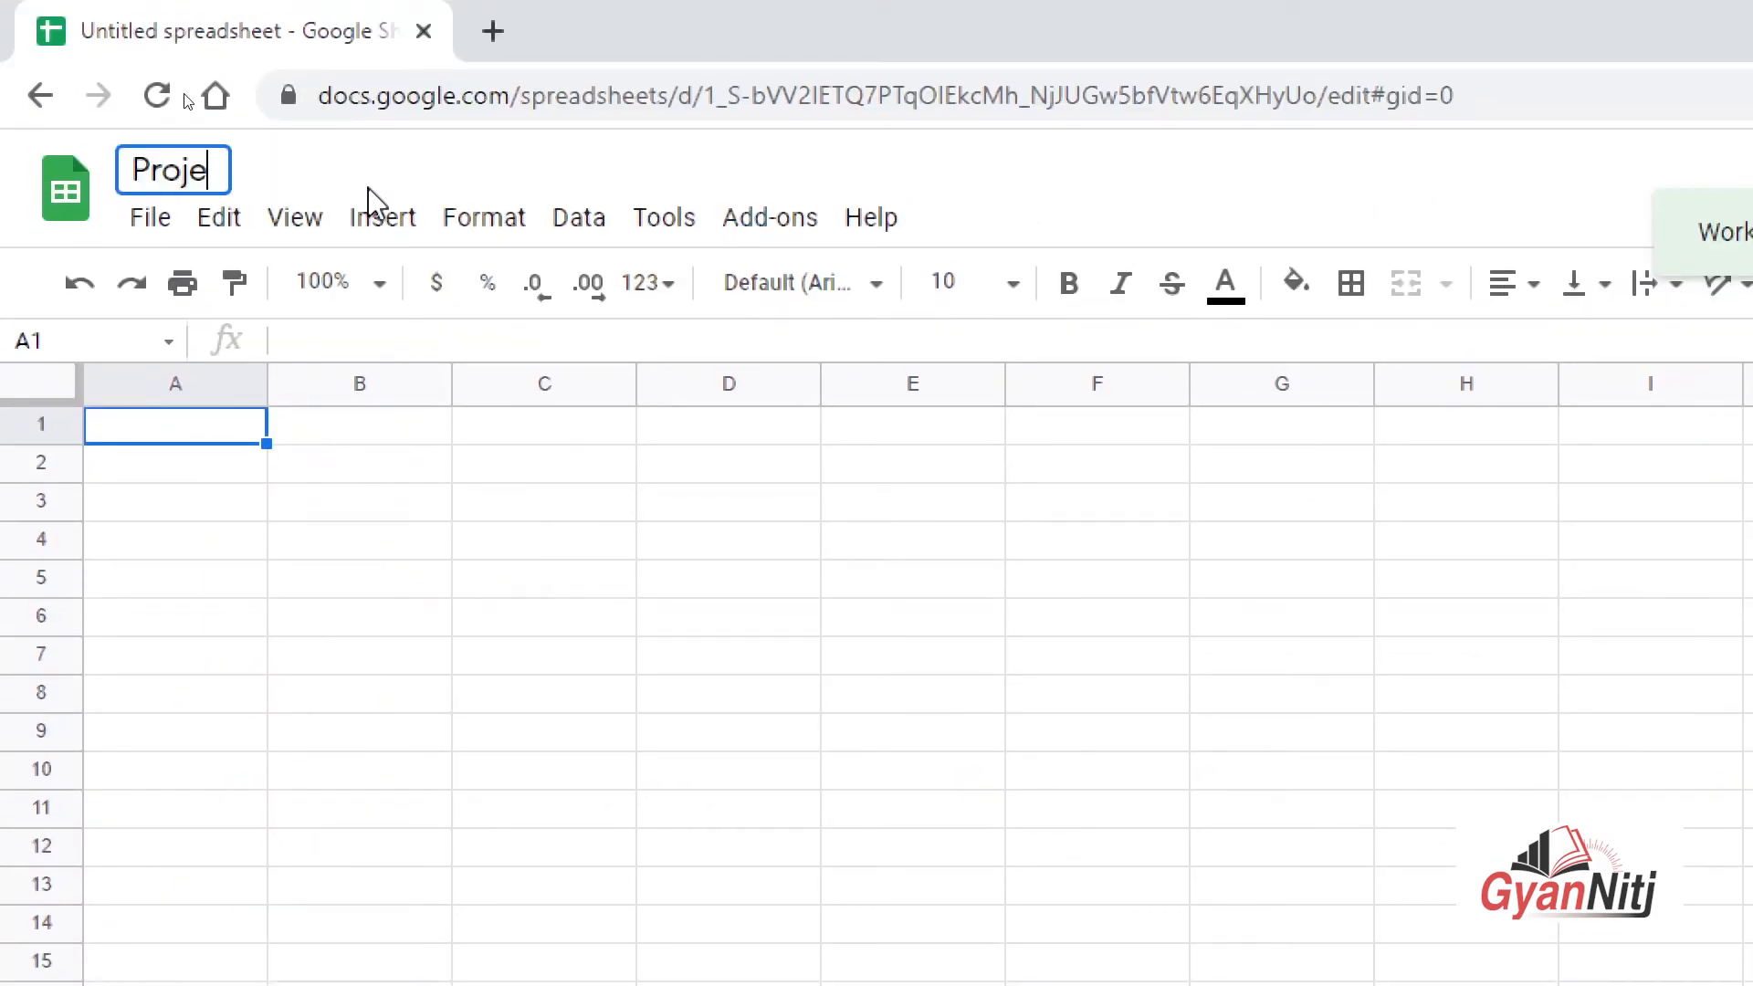
pyautogui.press('Return')
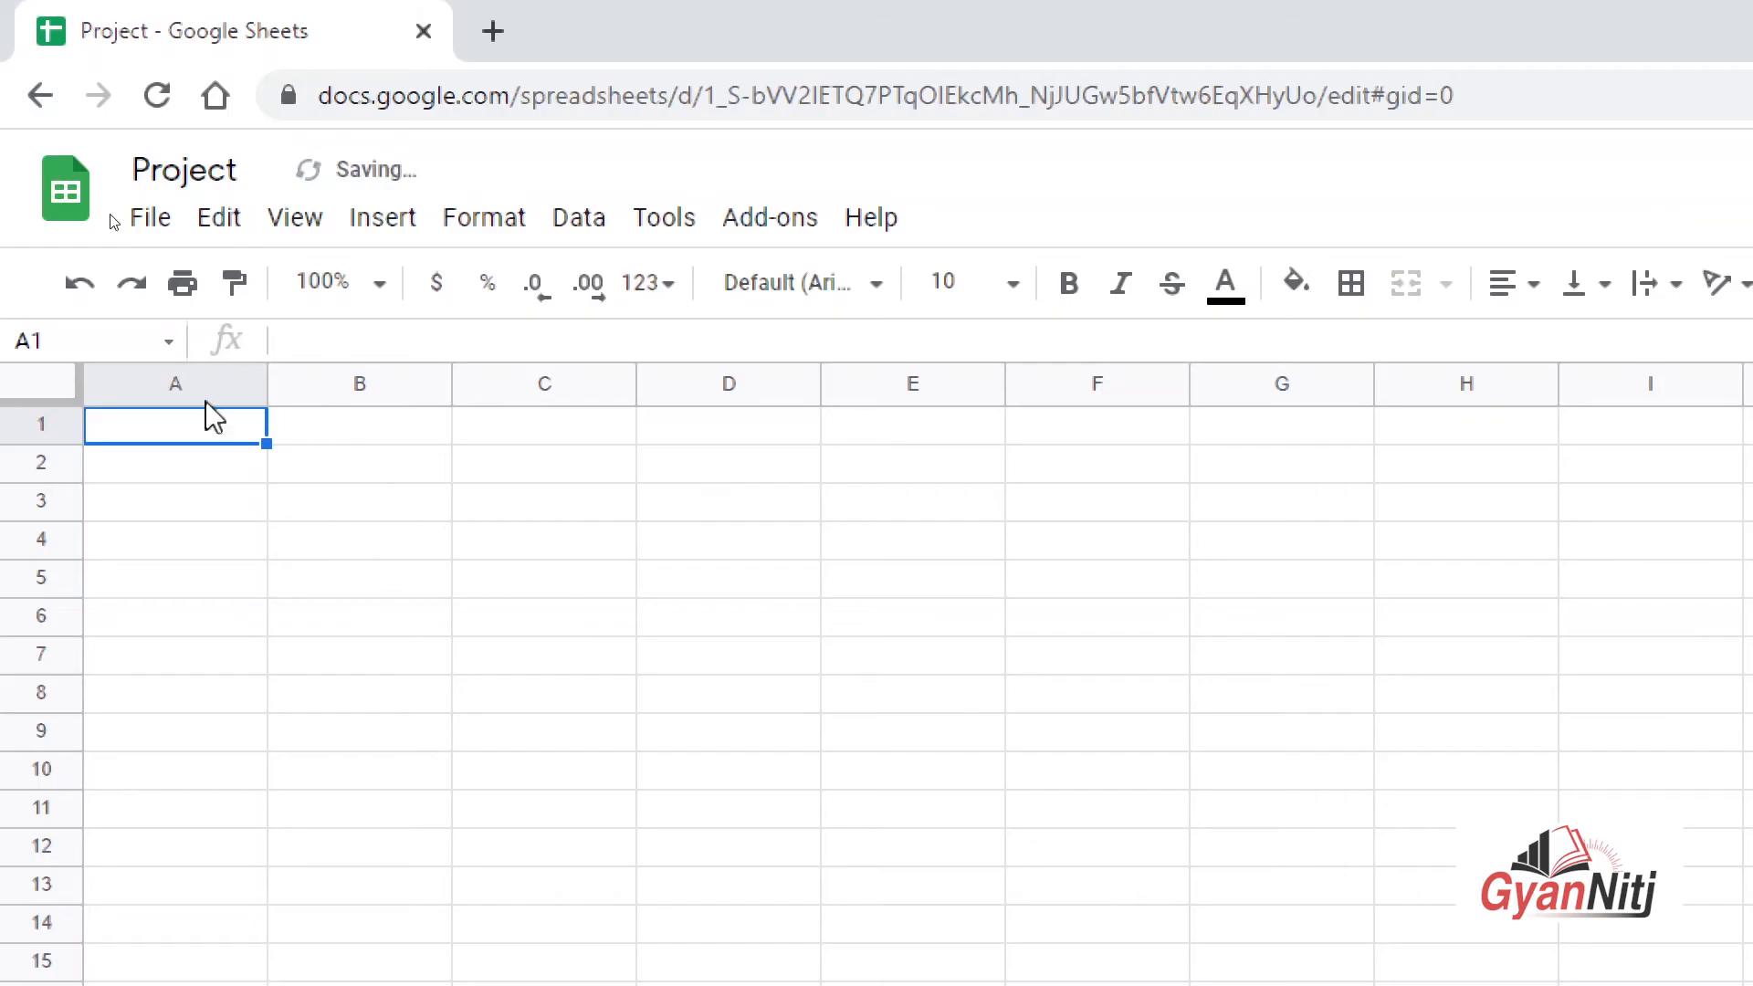
pyautogui.click(210, 617)
pyautogui.click(193, 434)
# Upload project manament.xlsx from the Desktop as the file to import into the Project spreadsheet
pyautogui.click(150, 221)
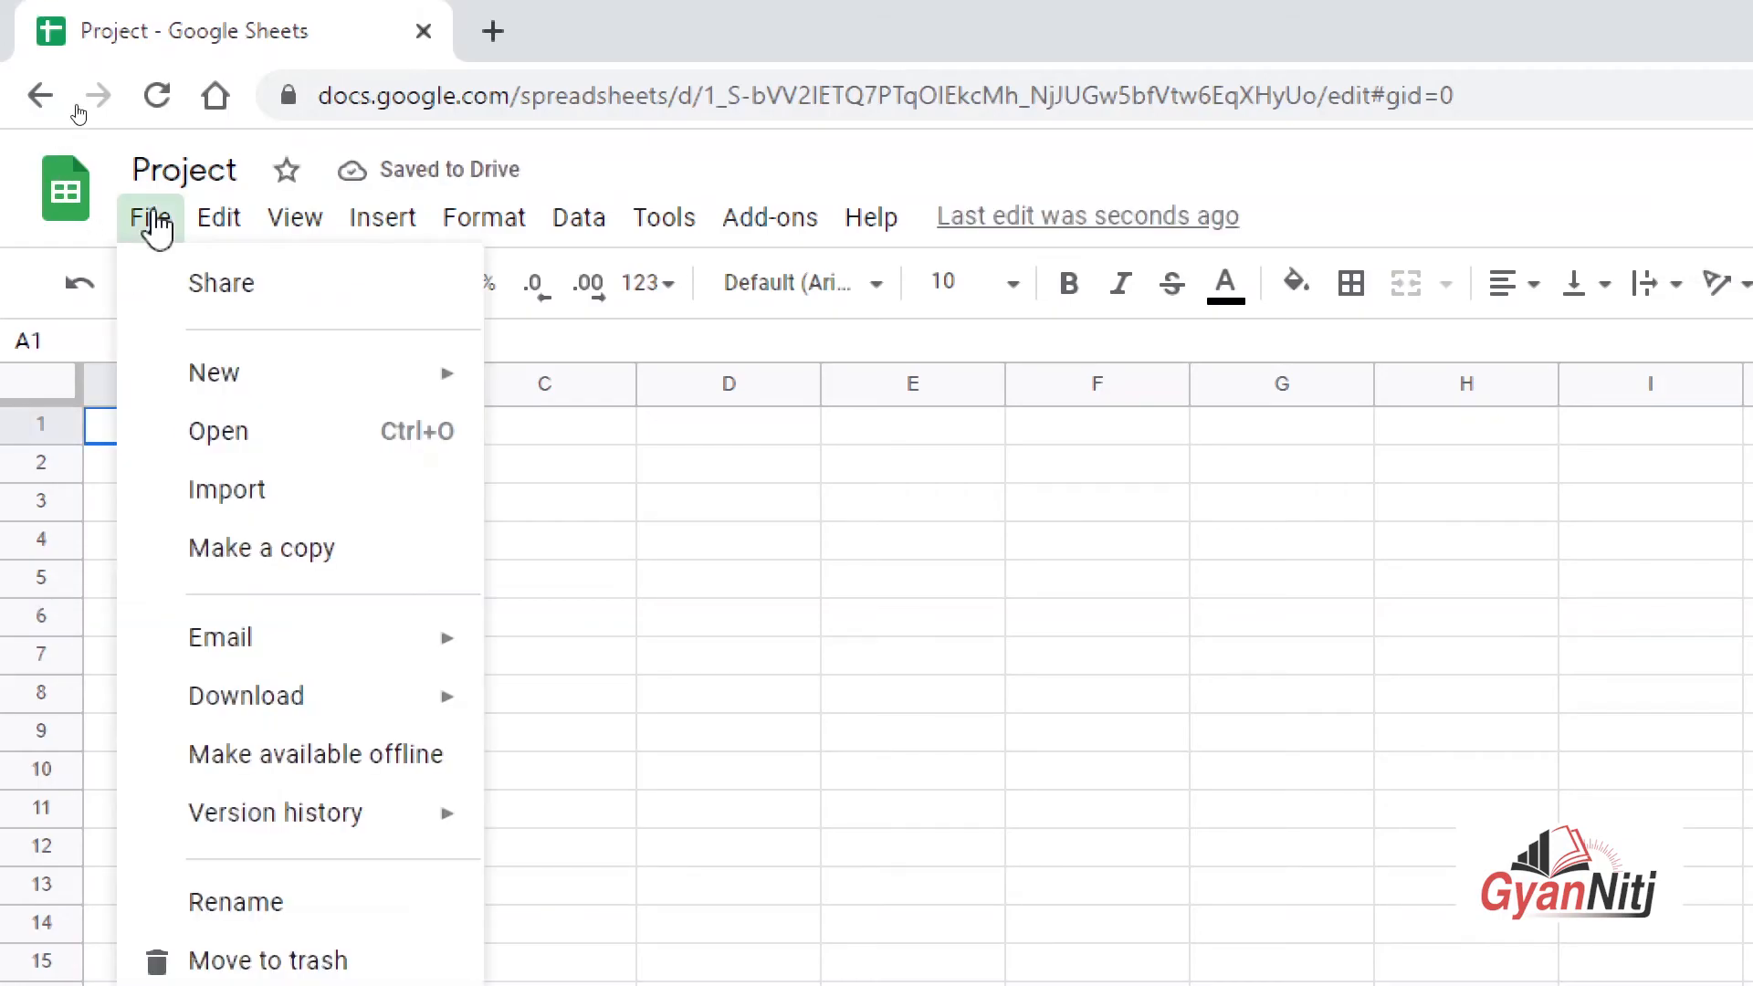
pyautogui.click(266, 486)
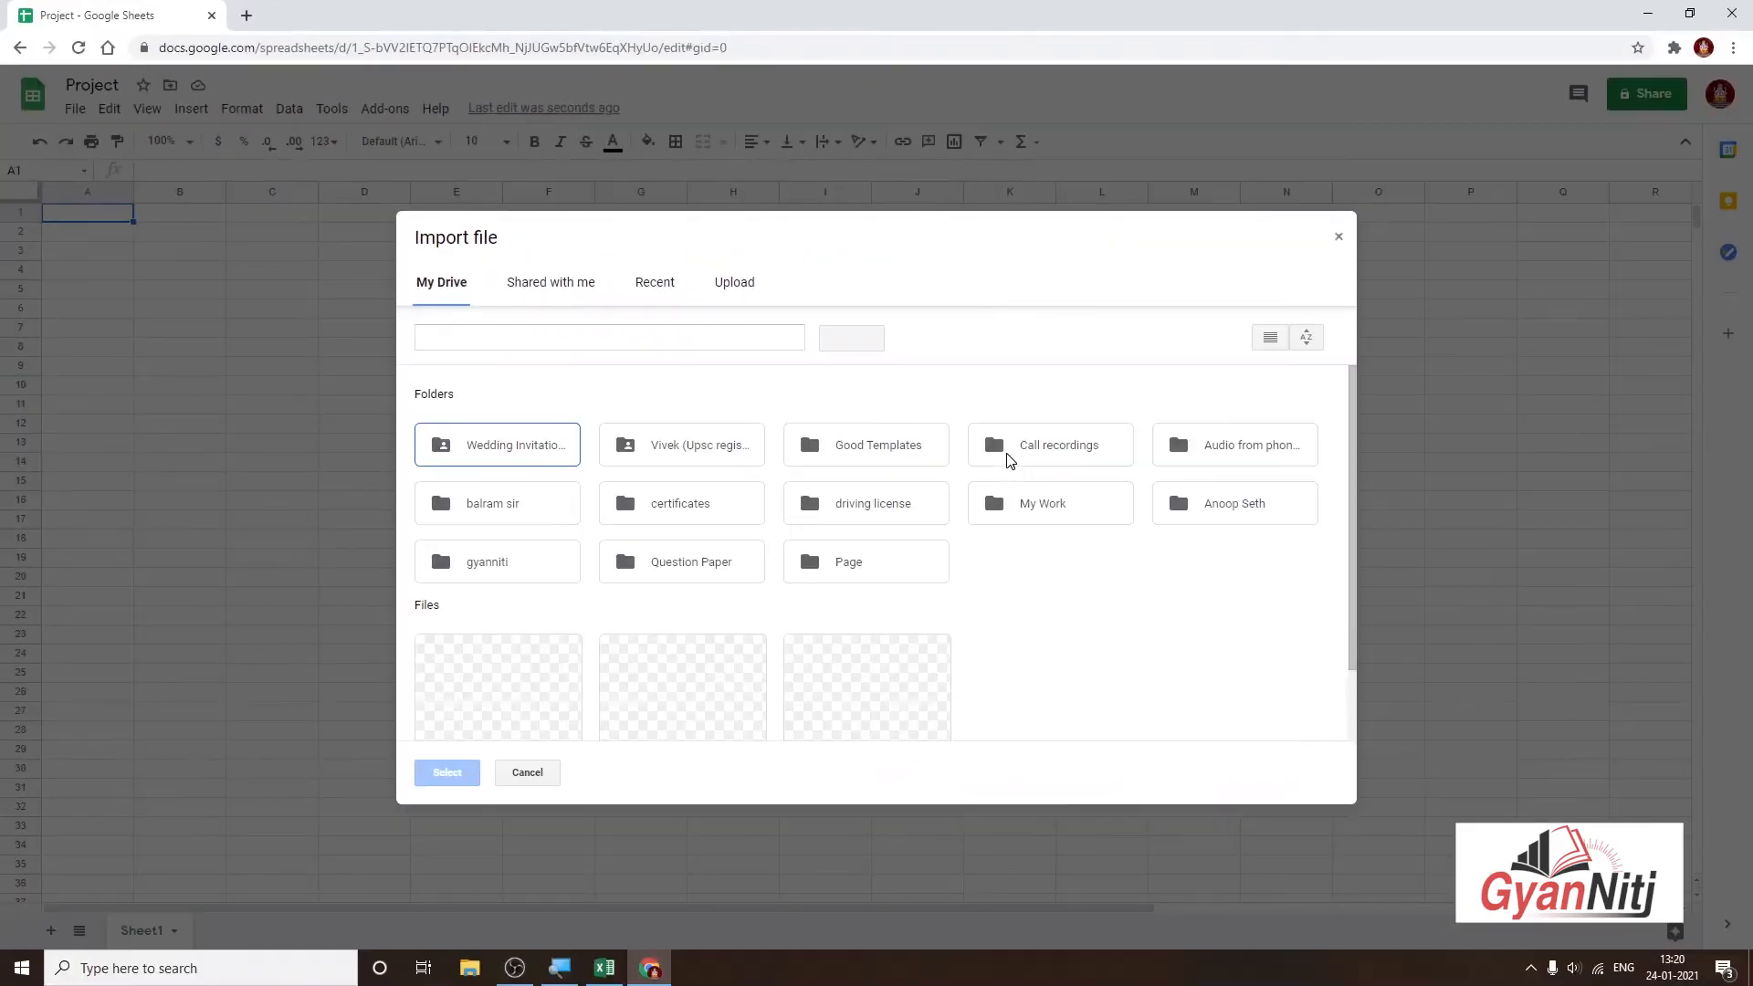
pyautogui.click(749, 289)
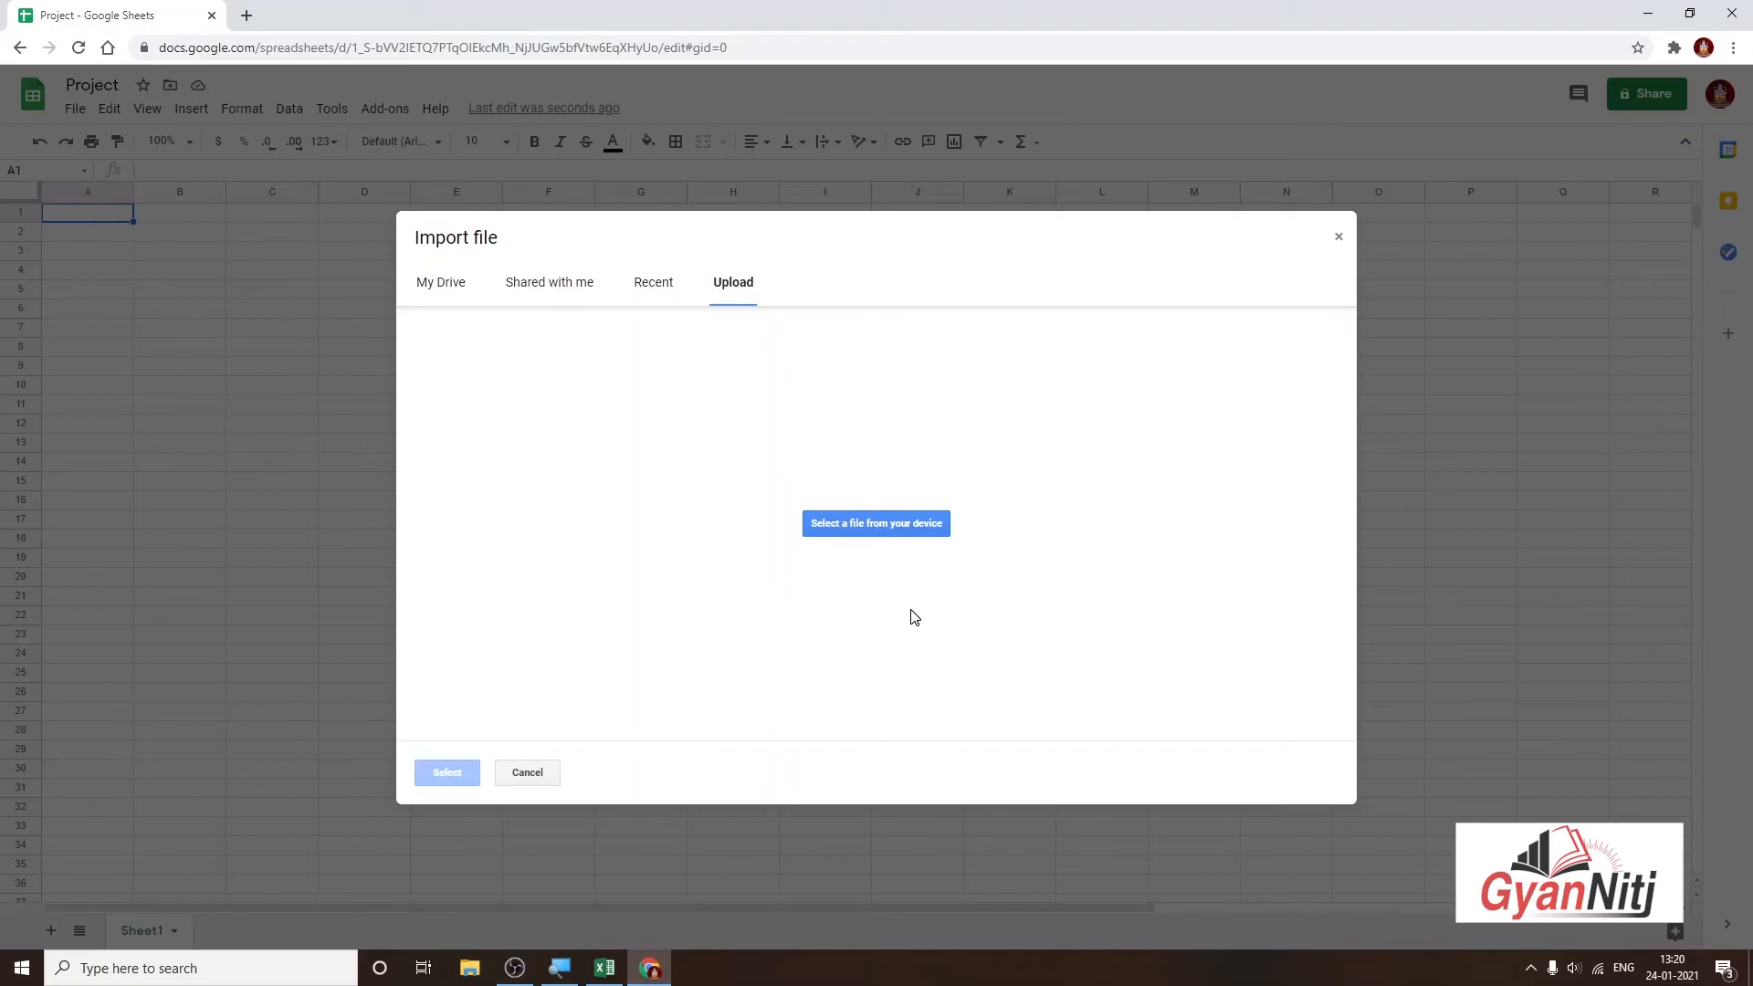
pyautogui.click(868, 551)
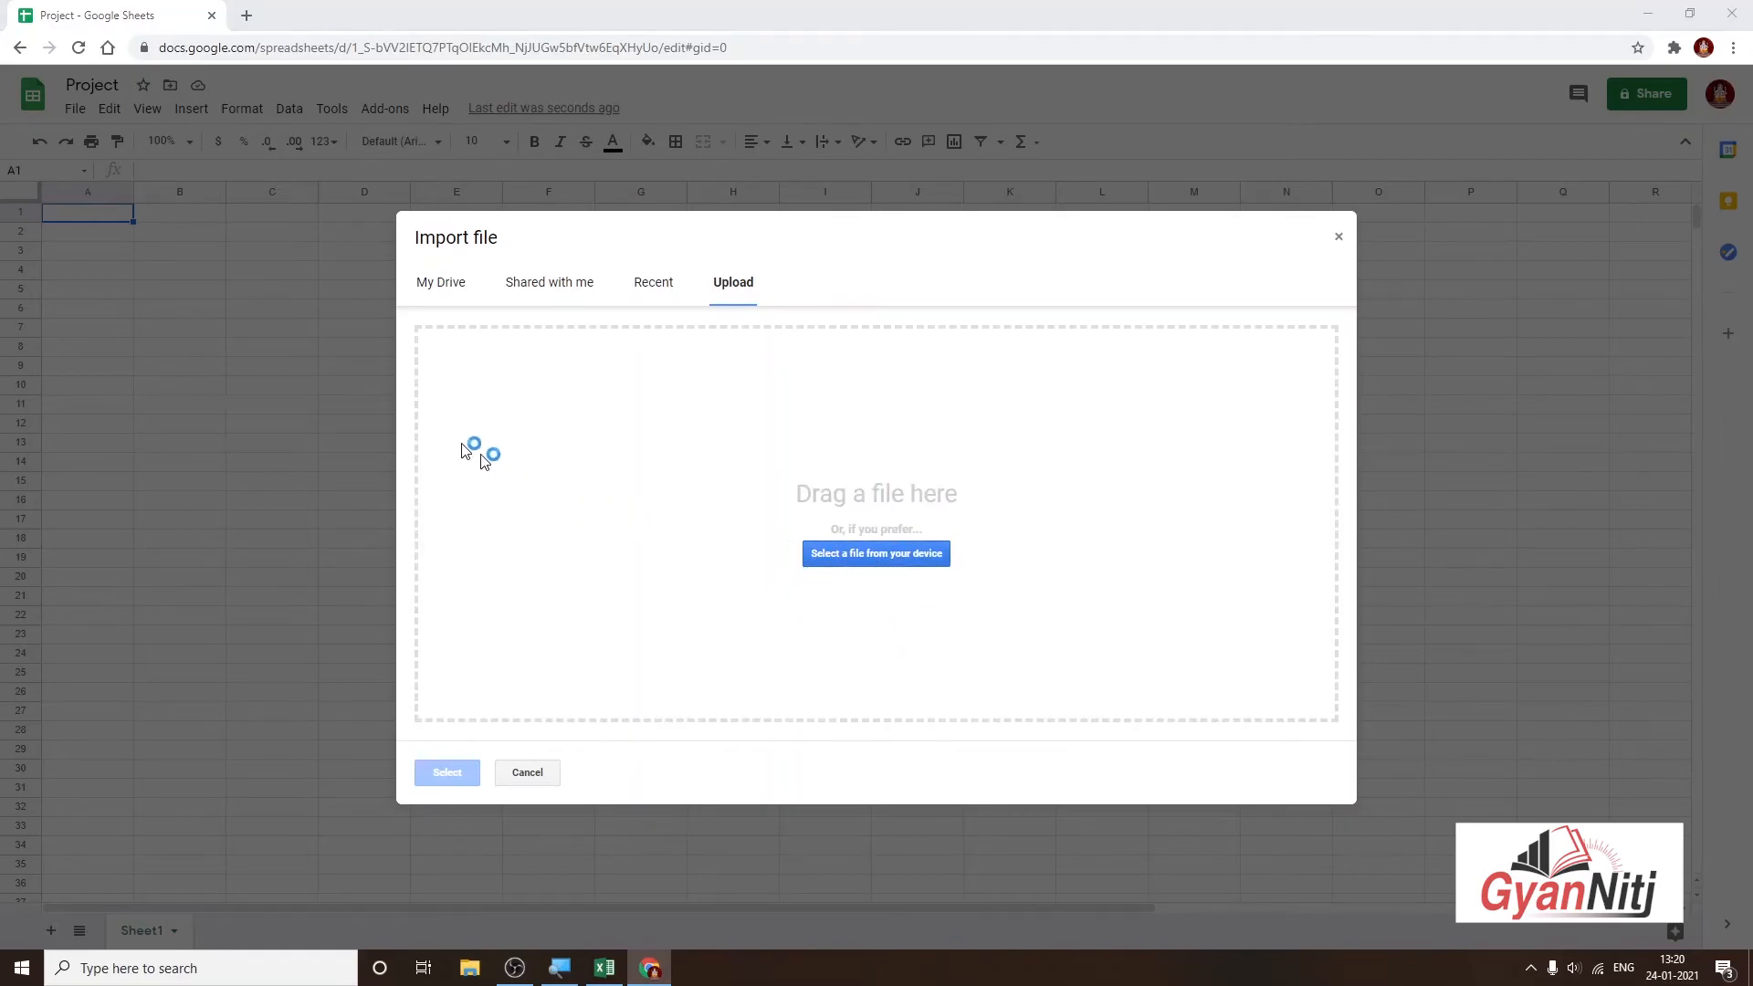
pyautogui.click(84, 209)
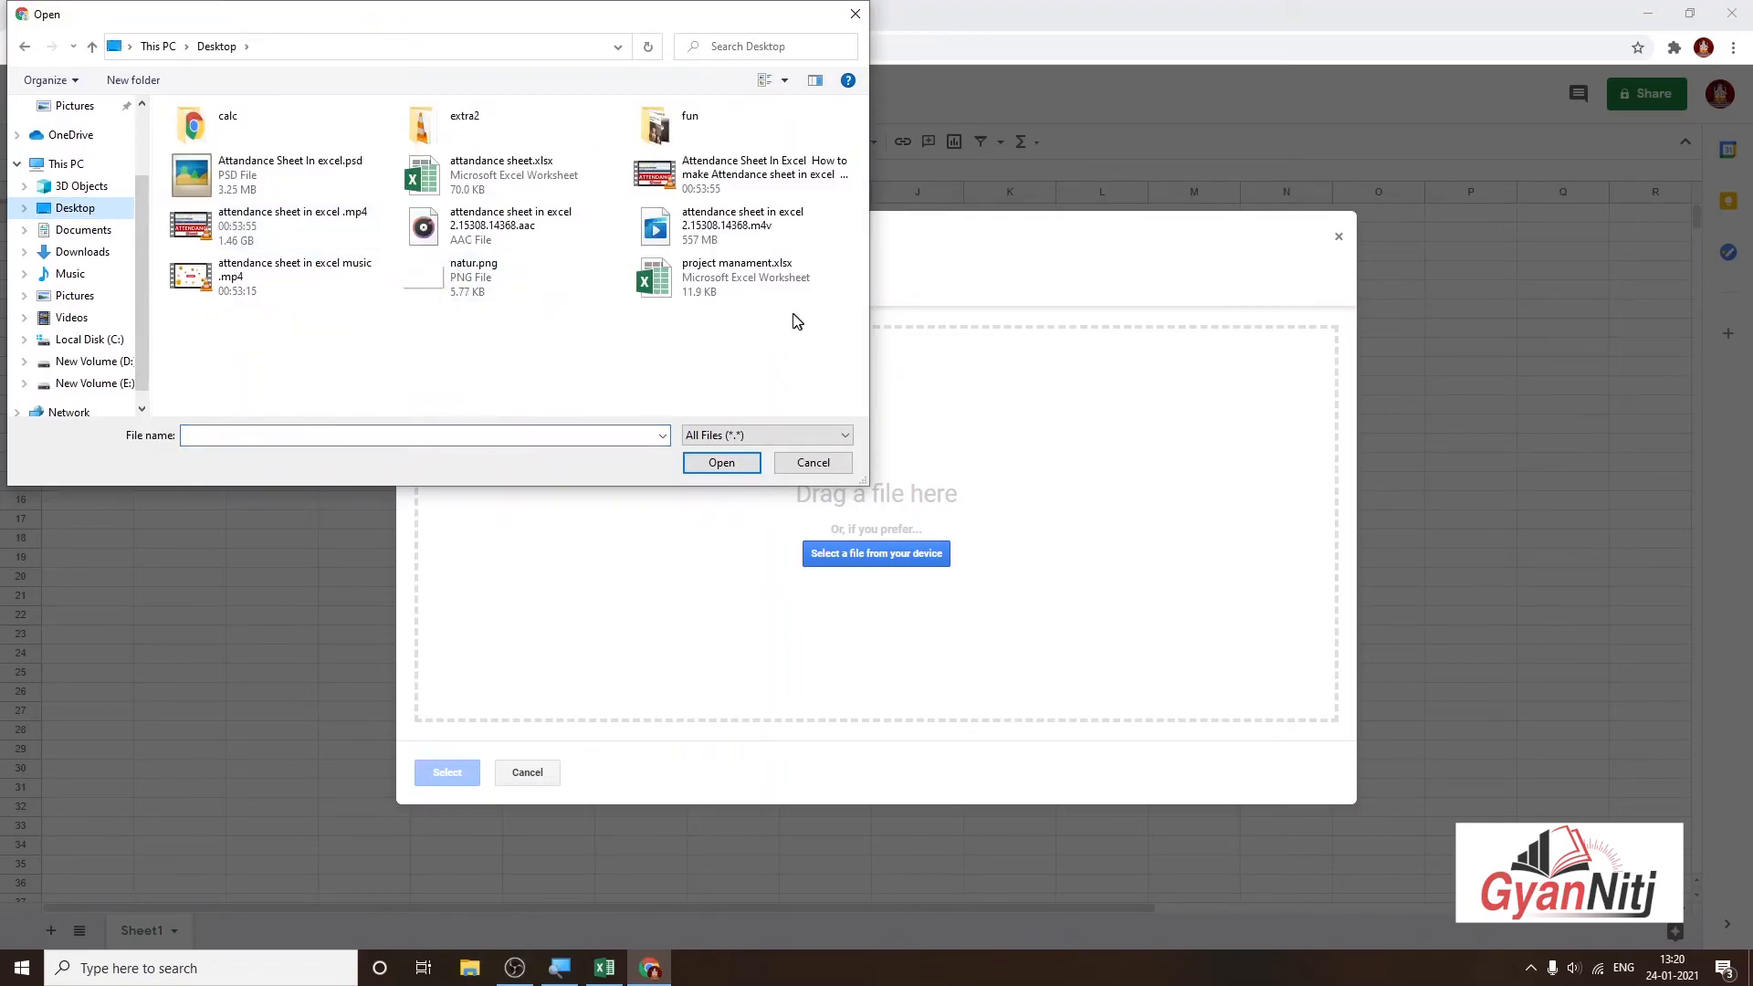
pyautogui.click(704, 301)
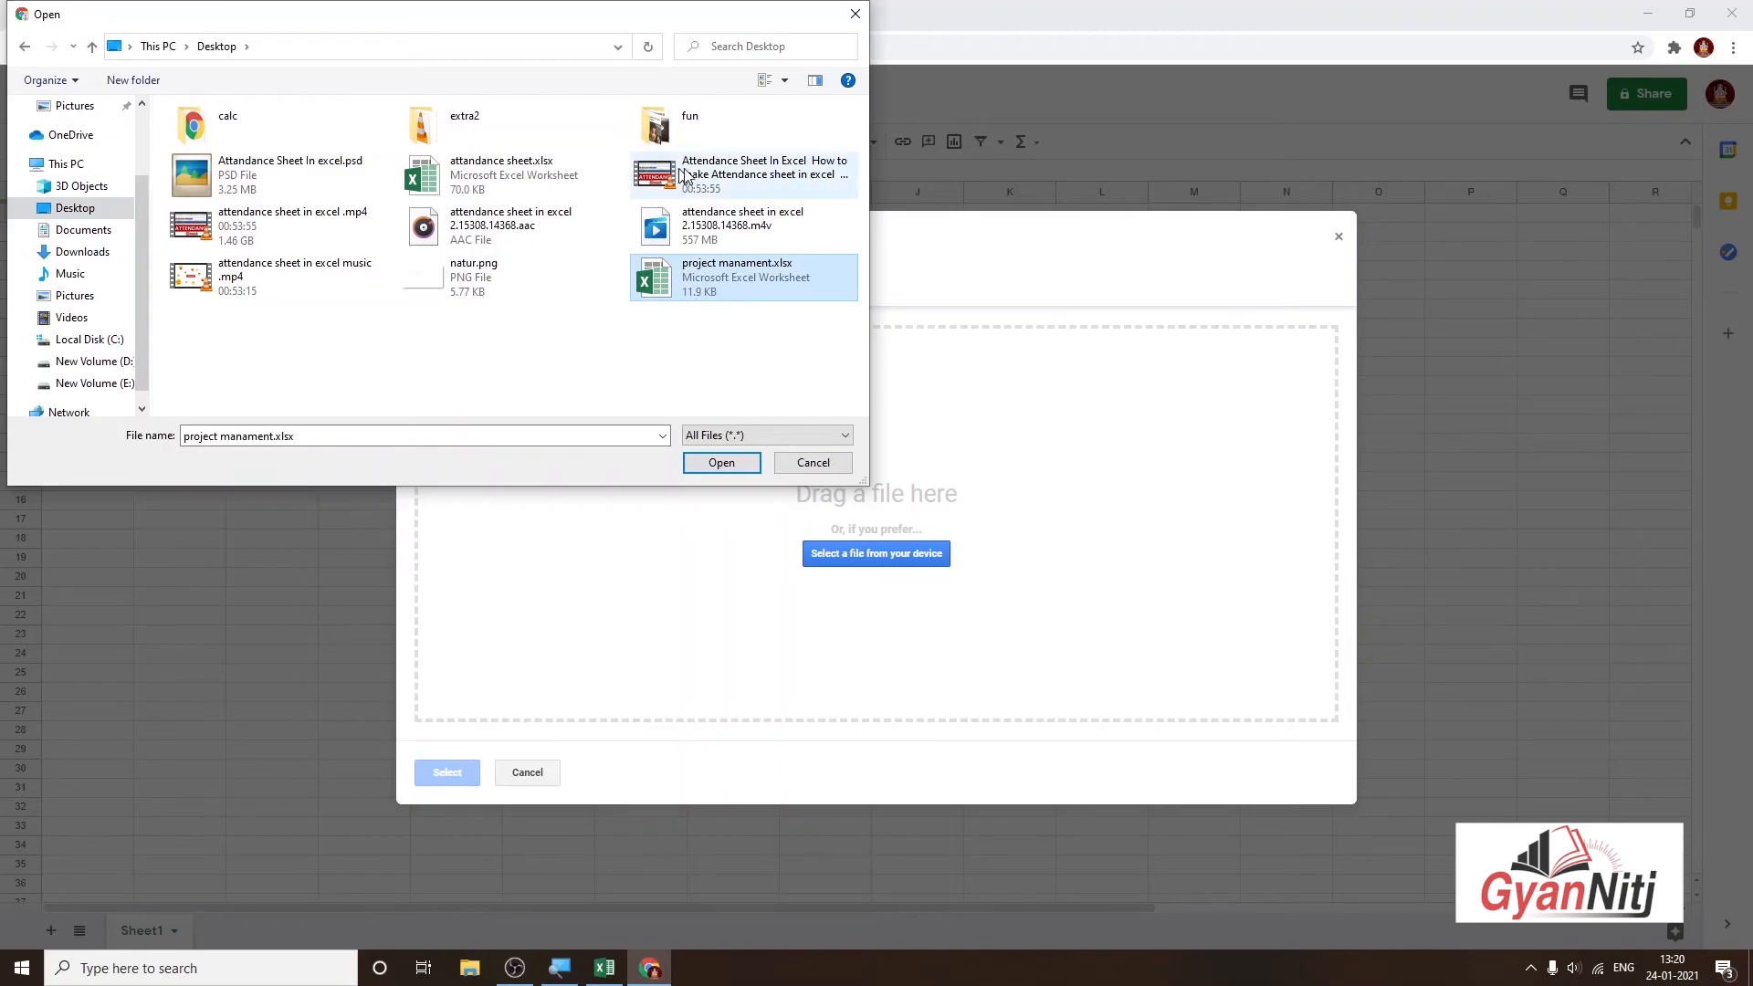
pyautogui.click(730, 464)
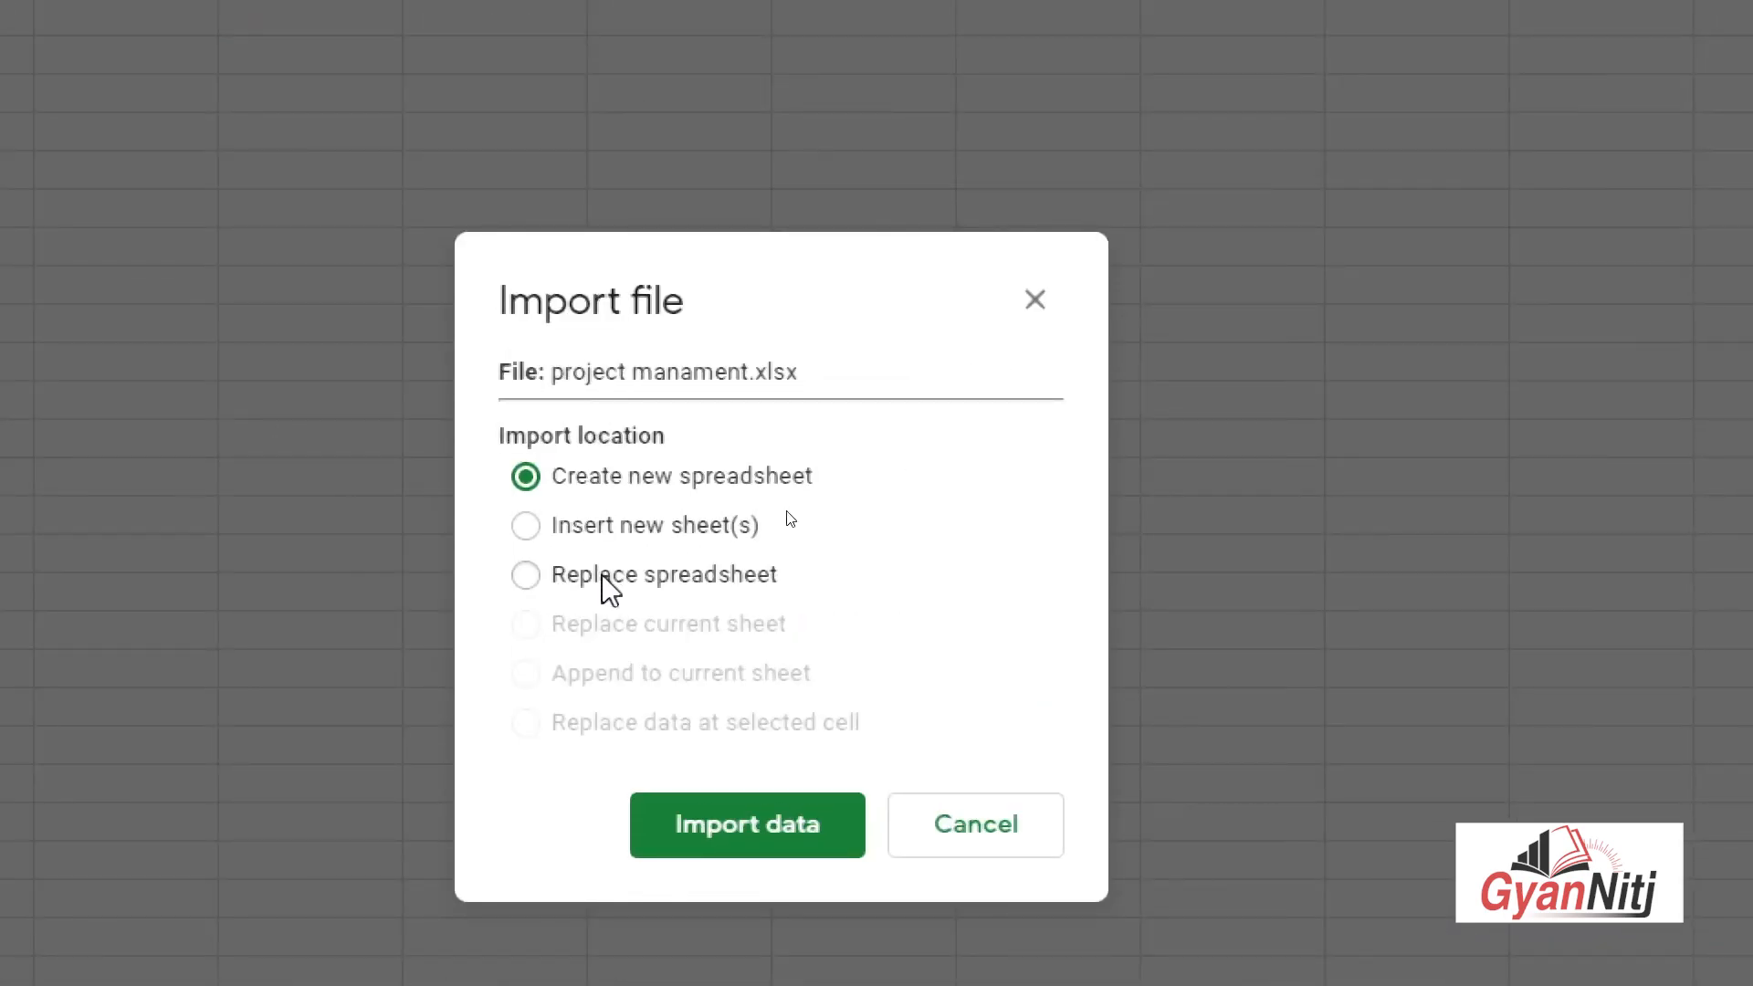
# Import the uploaded workbook's data with the Replace spreadsheet option
pyautogui.click(603, 577)
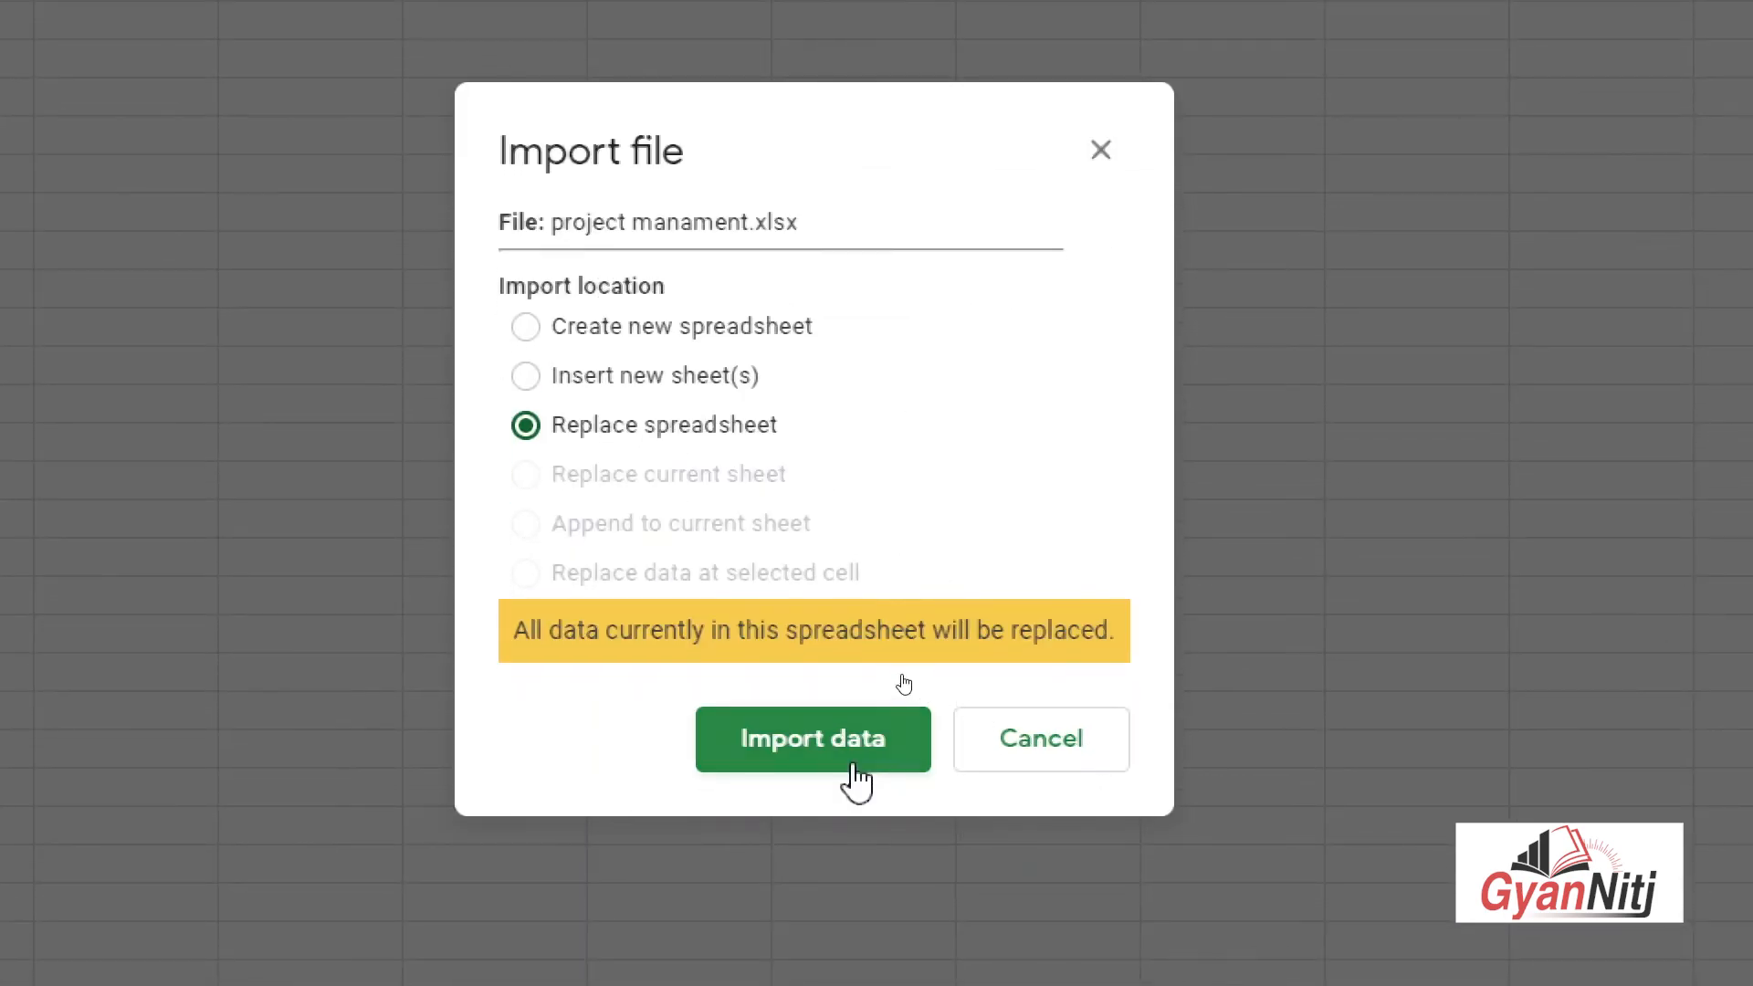
pyautogui.click(818, 753)
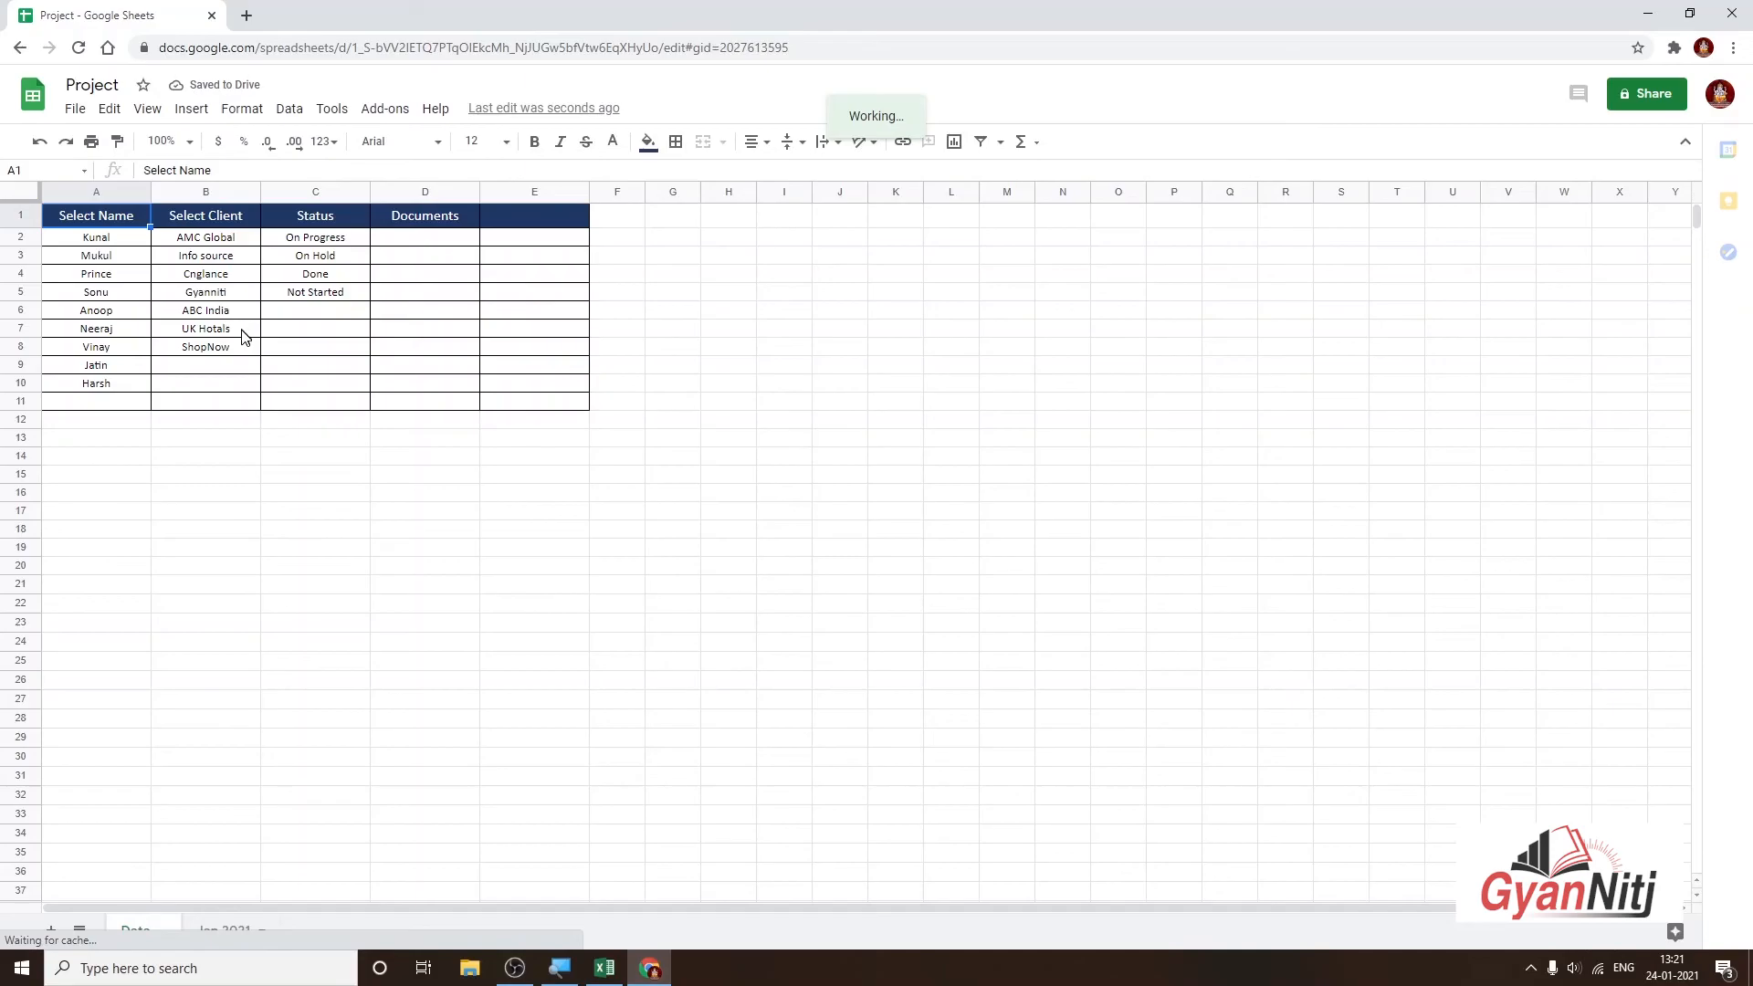
pyautogui.click(411, 477)
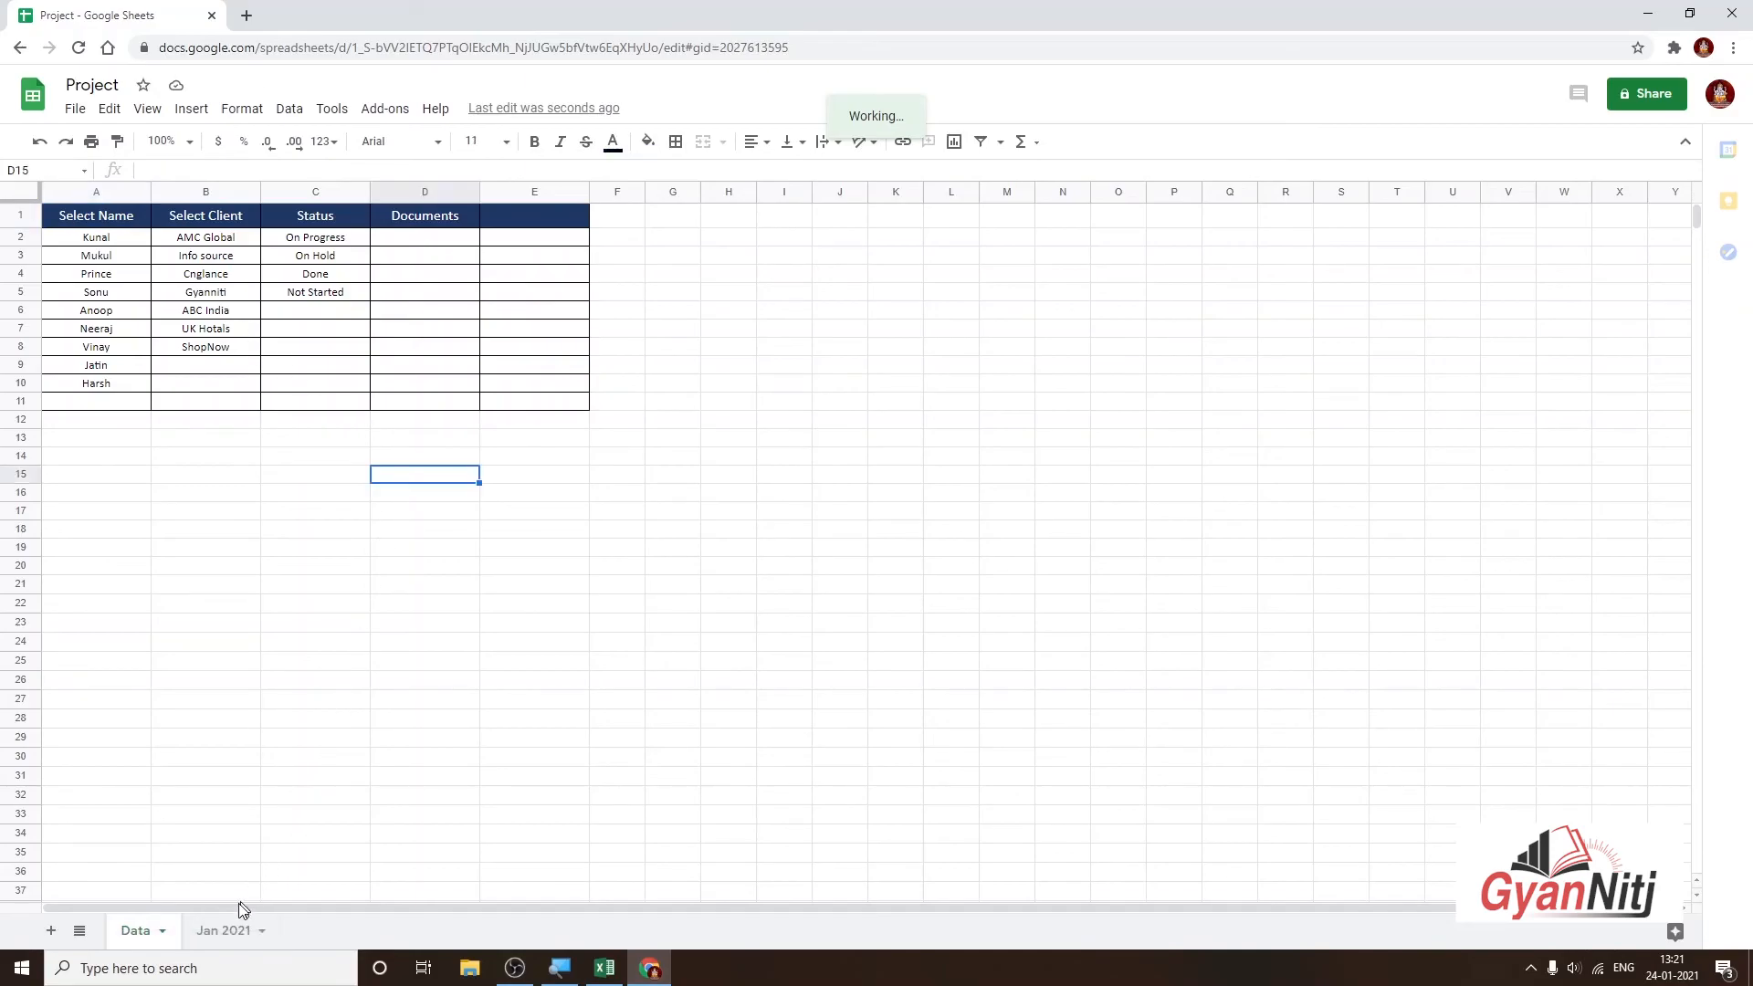
# Check the name choices offered for the first task on the imported Jan 2021 sheet
pyautogui.click(226, 931)
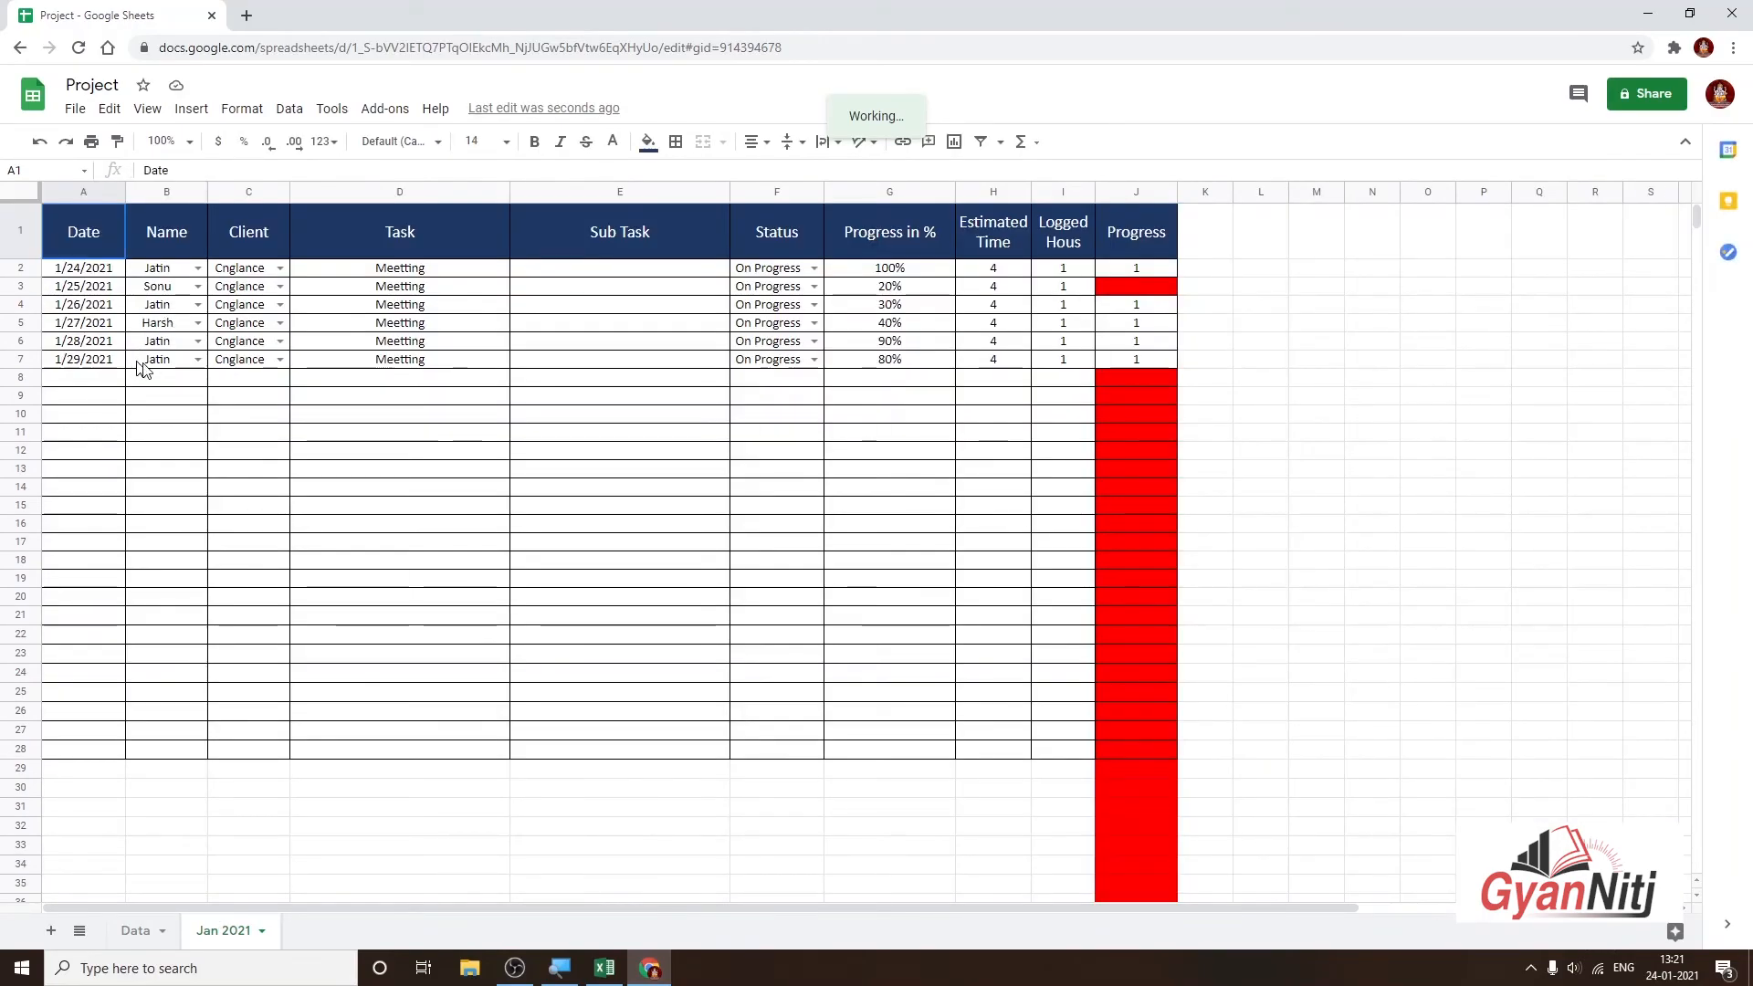
pyautogui.click(180, 271)
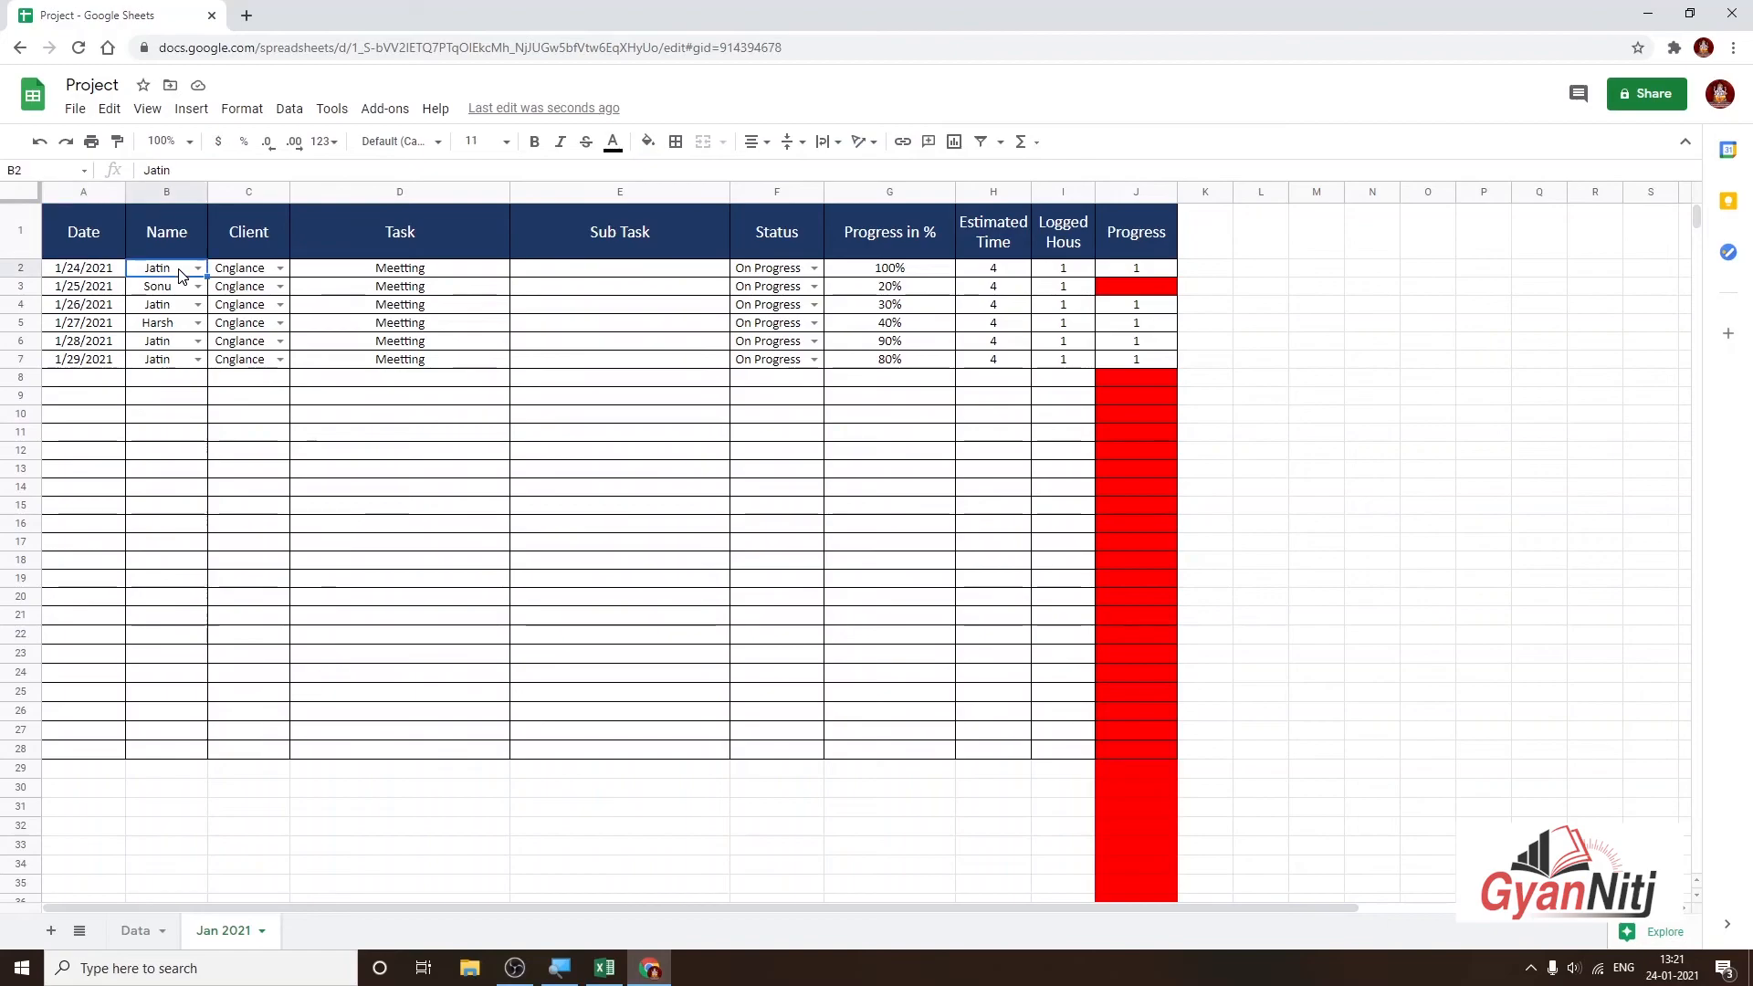
pyautogui.click(198, 269)
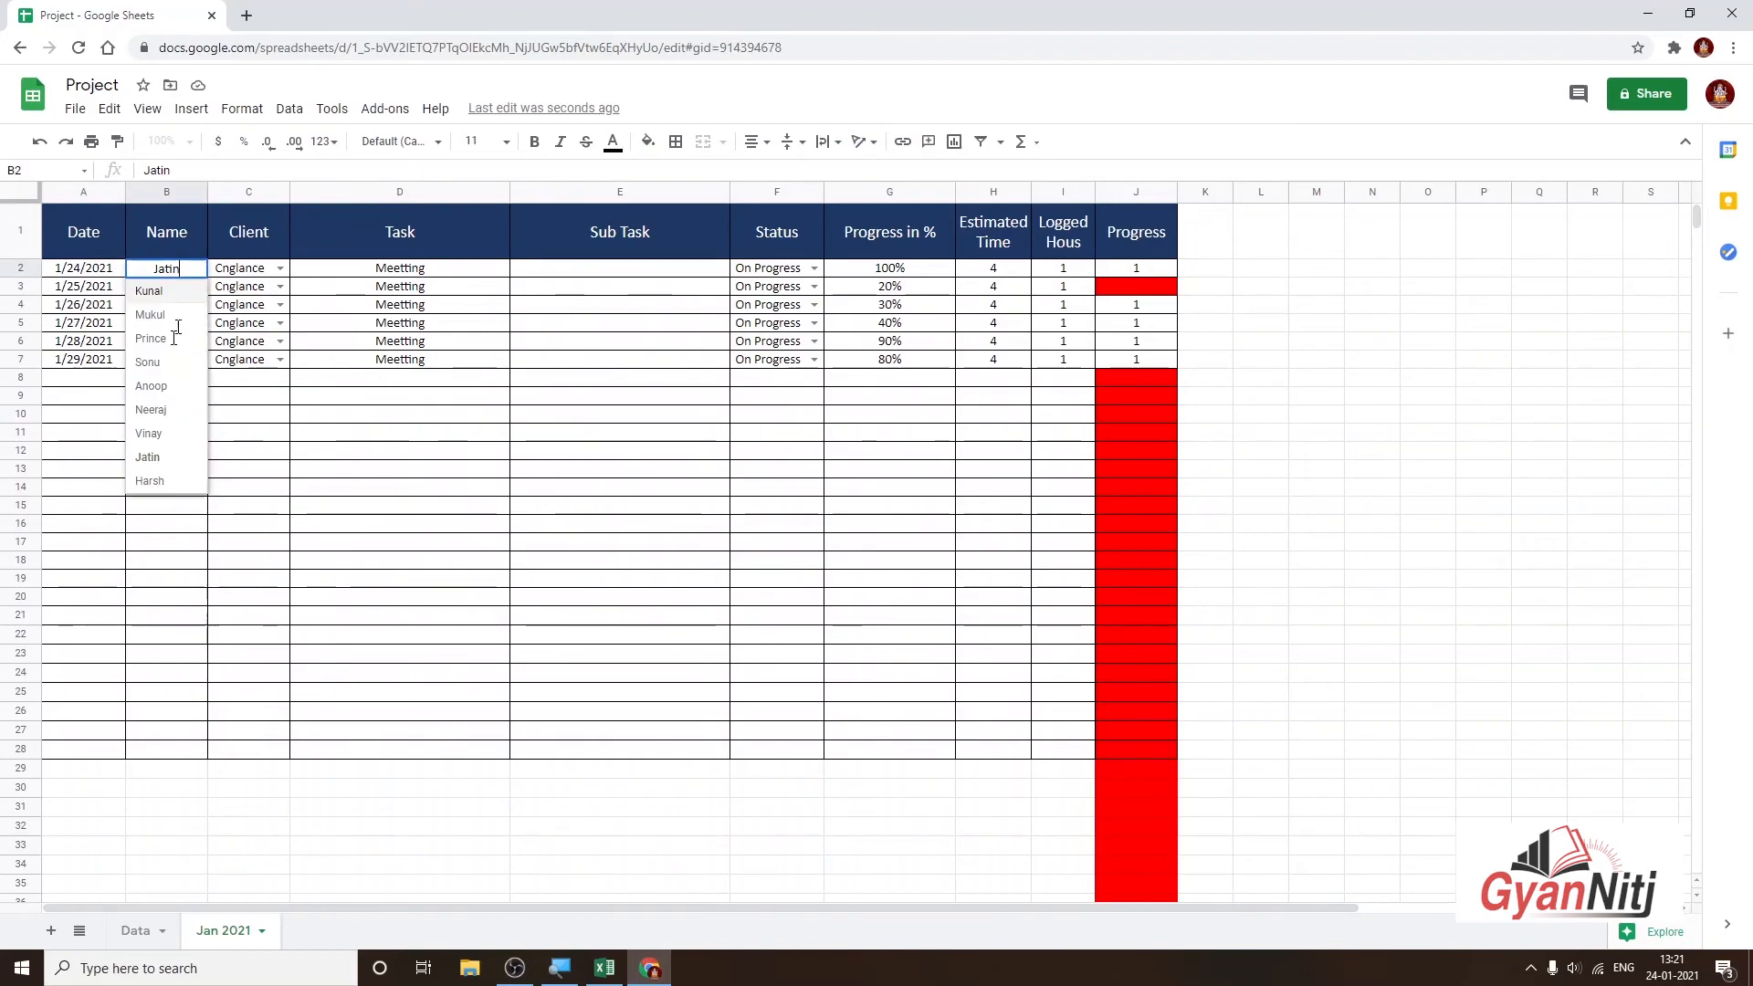
pyautogui.click(346, 396)
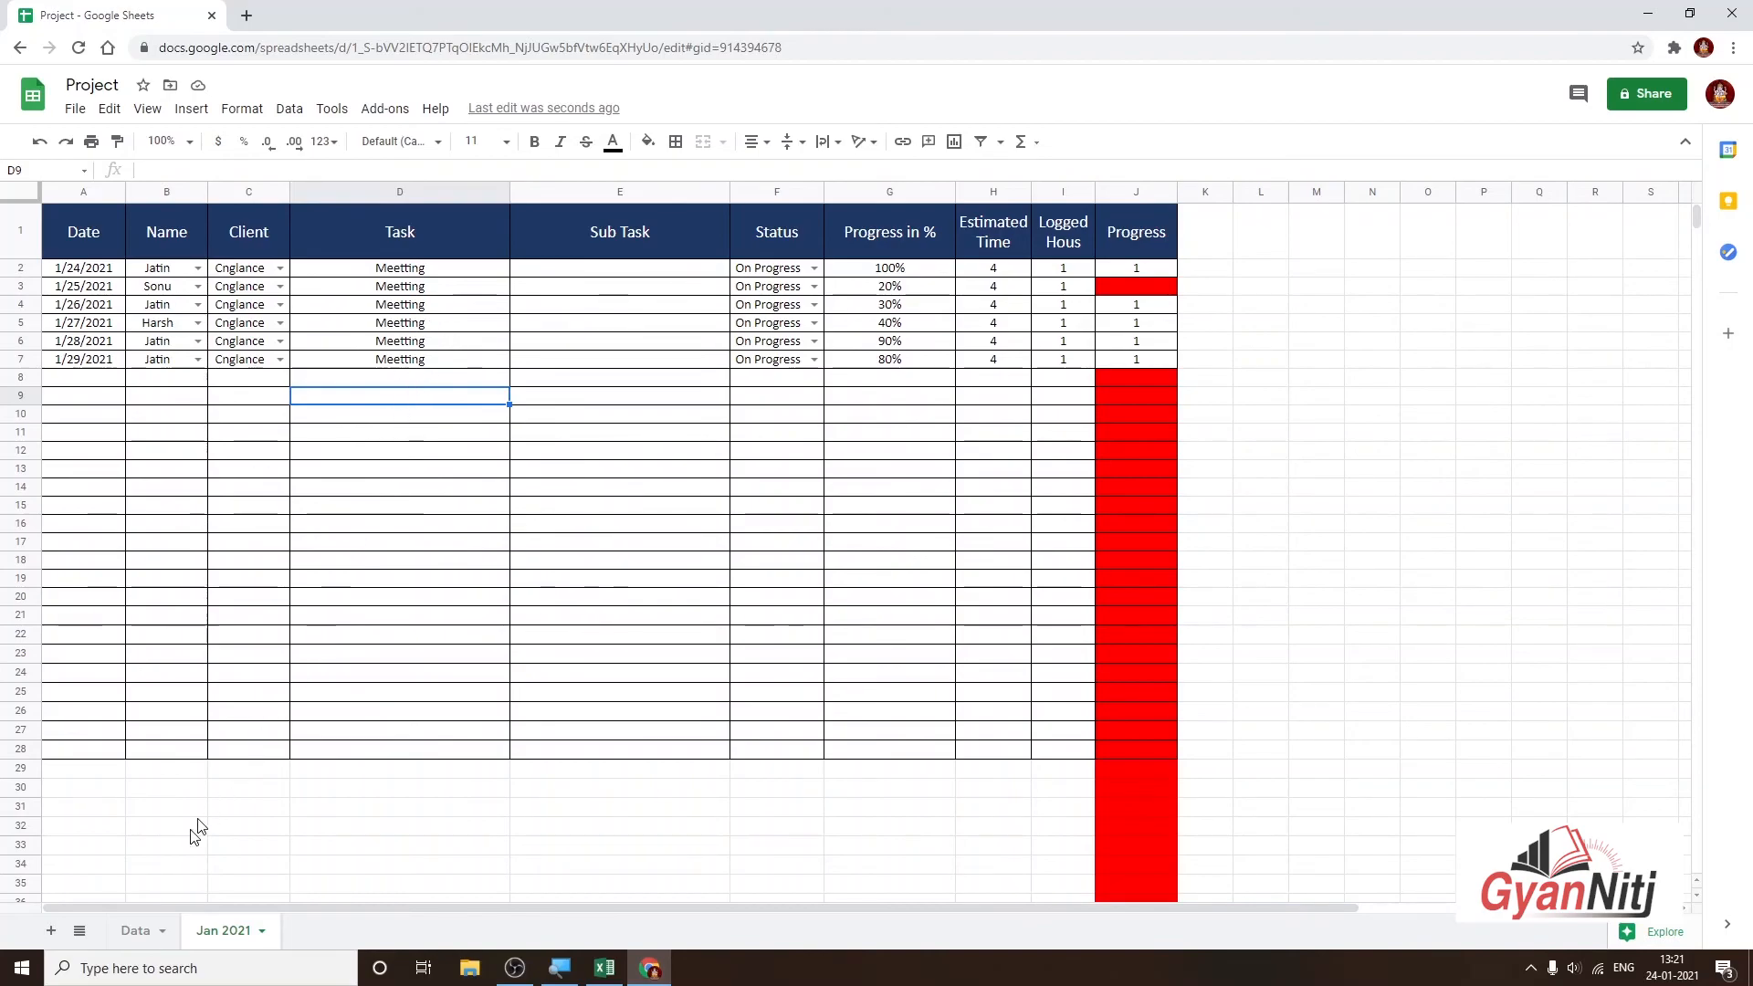
# Set the zoom to 200% on the Data sheet to review its name, client and status lists
pyautogui.click(142, 933)
pyautogui.click(420, 496)
pyautogui.click(340, 331)
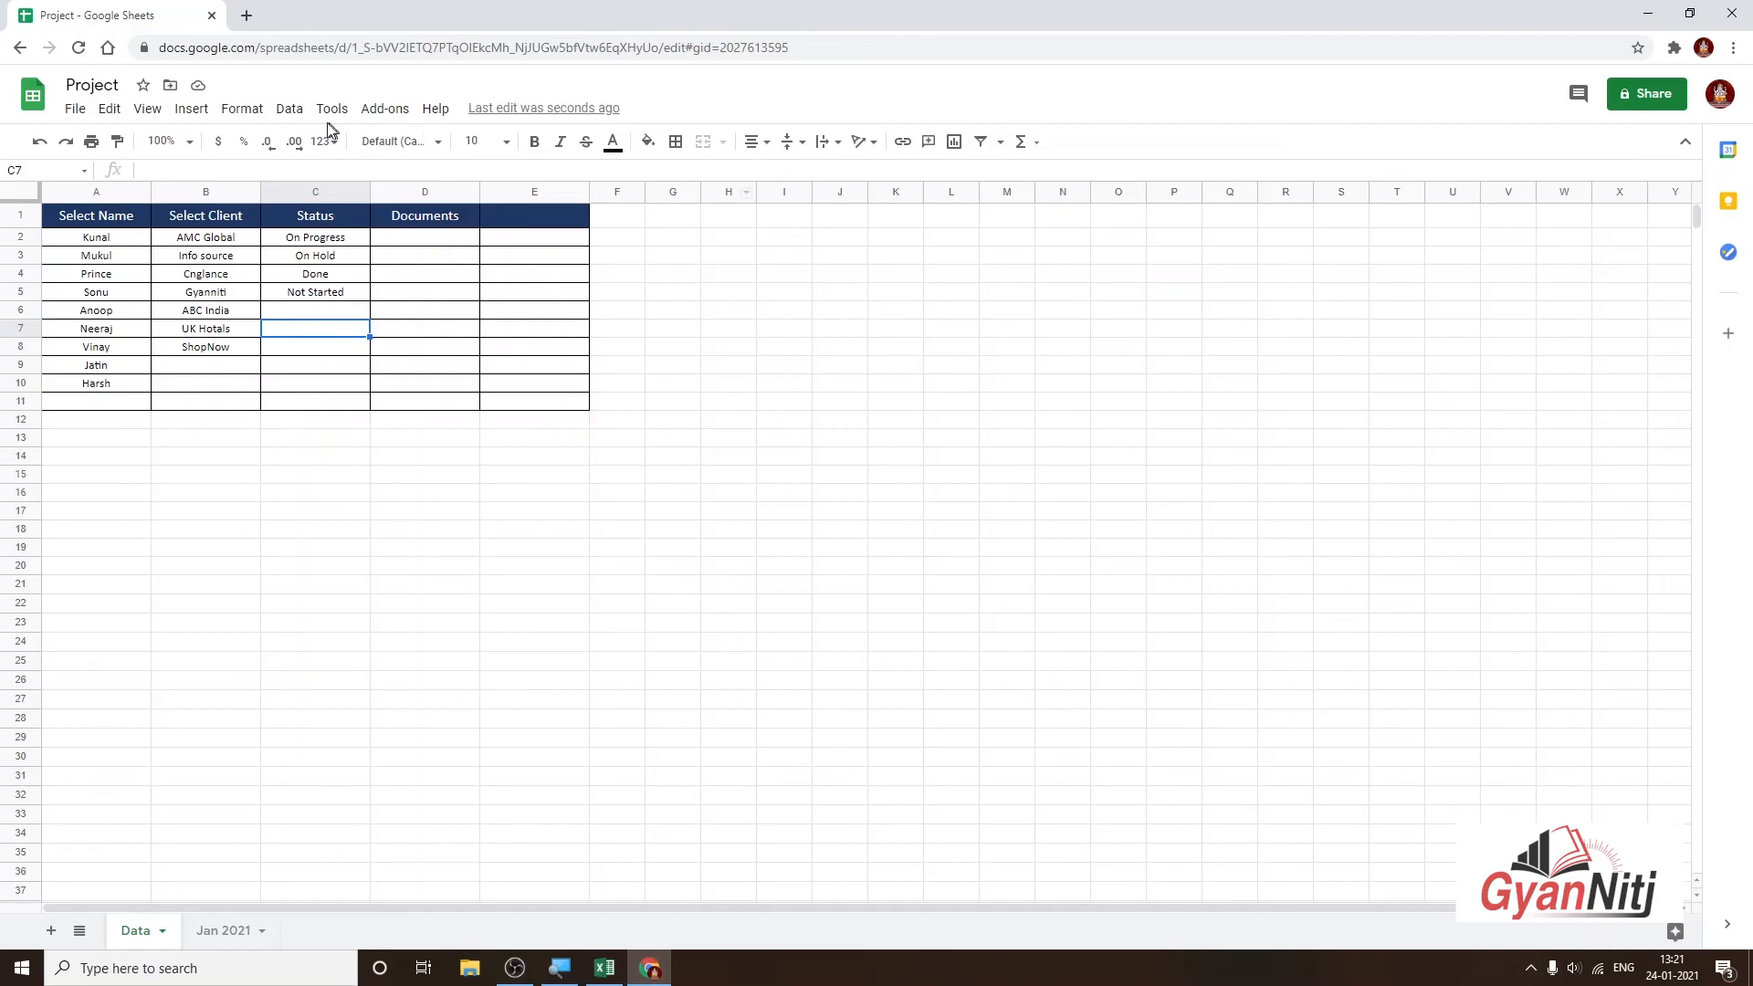
pyautogui.click(187, 143)
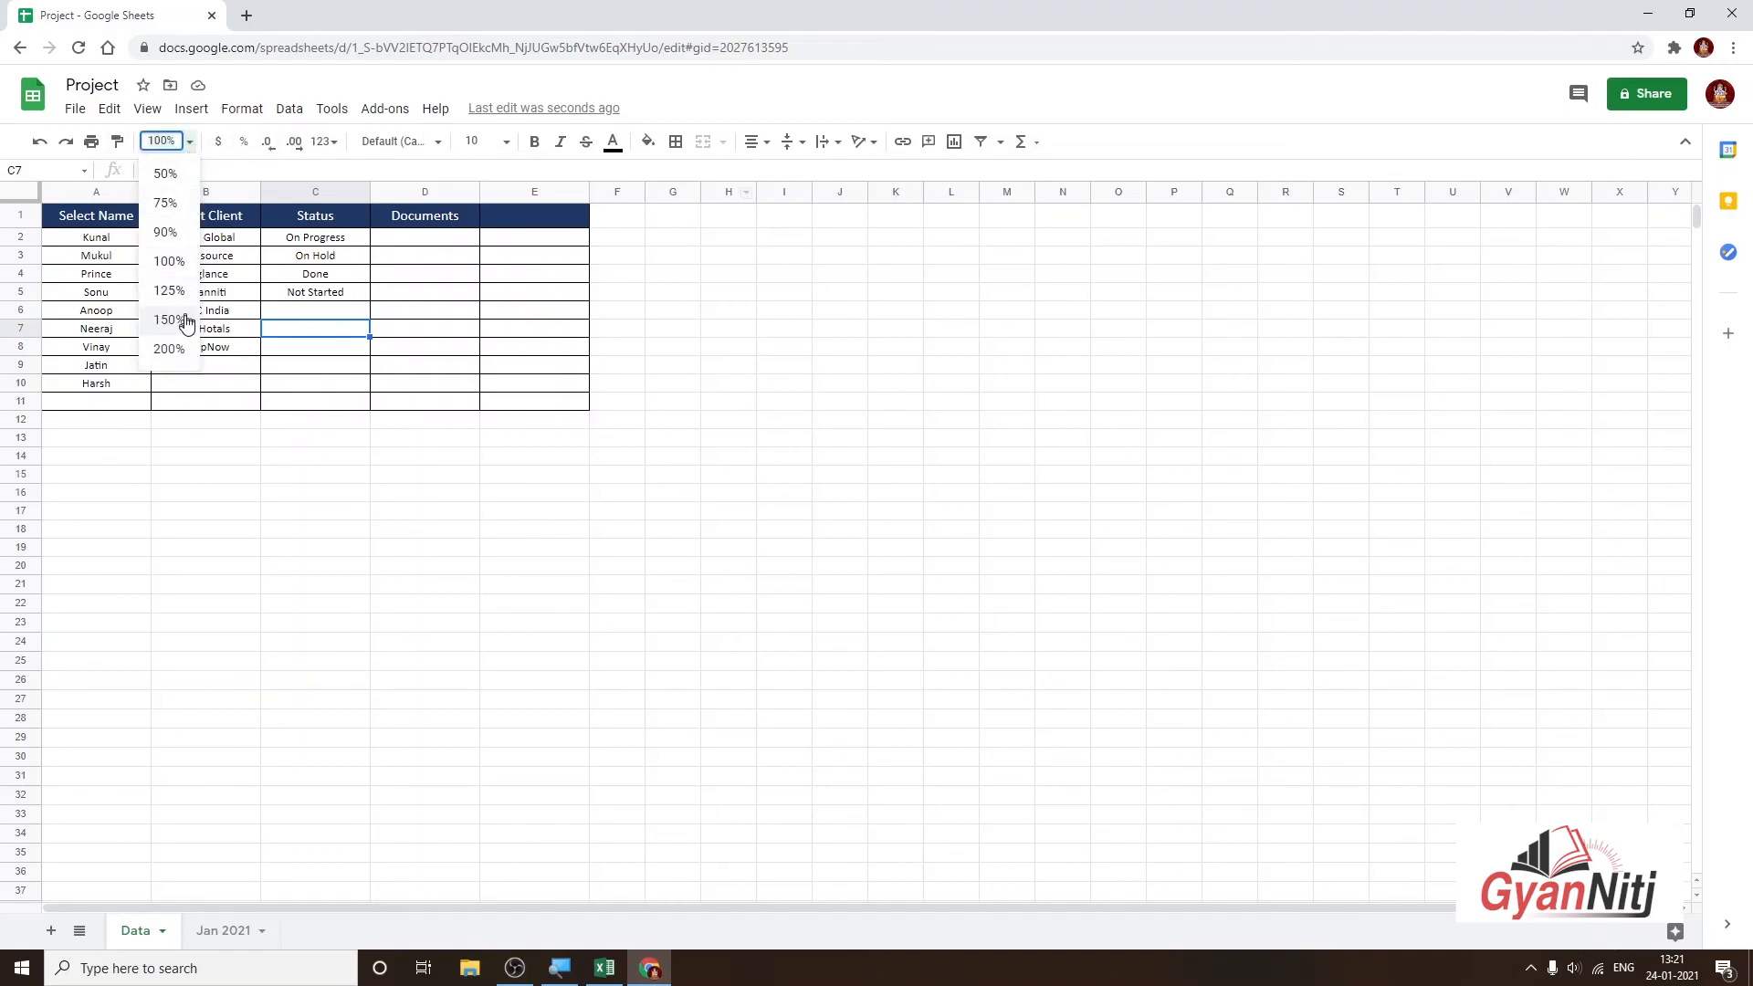
pyautogui.click(171, 349)
pyautogui.click(416, 505)
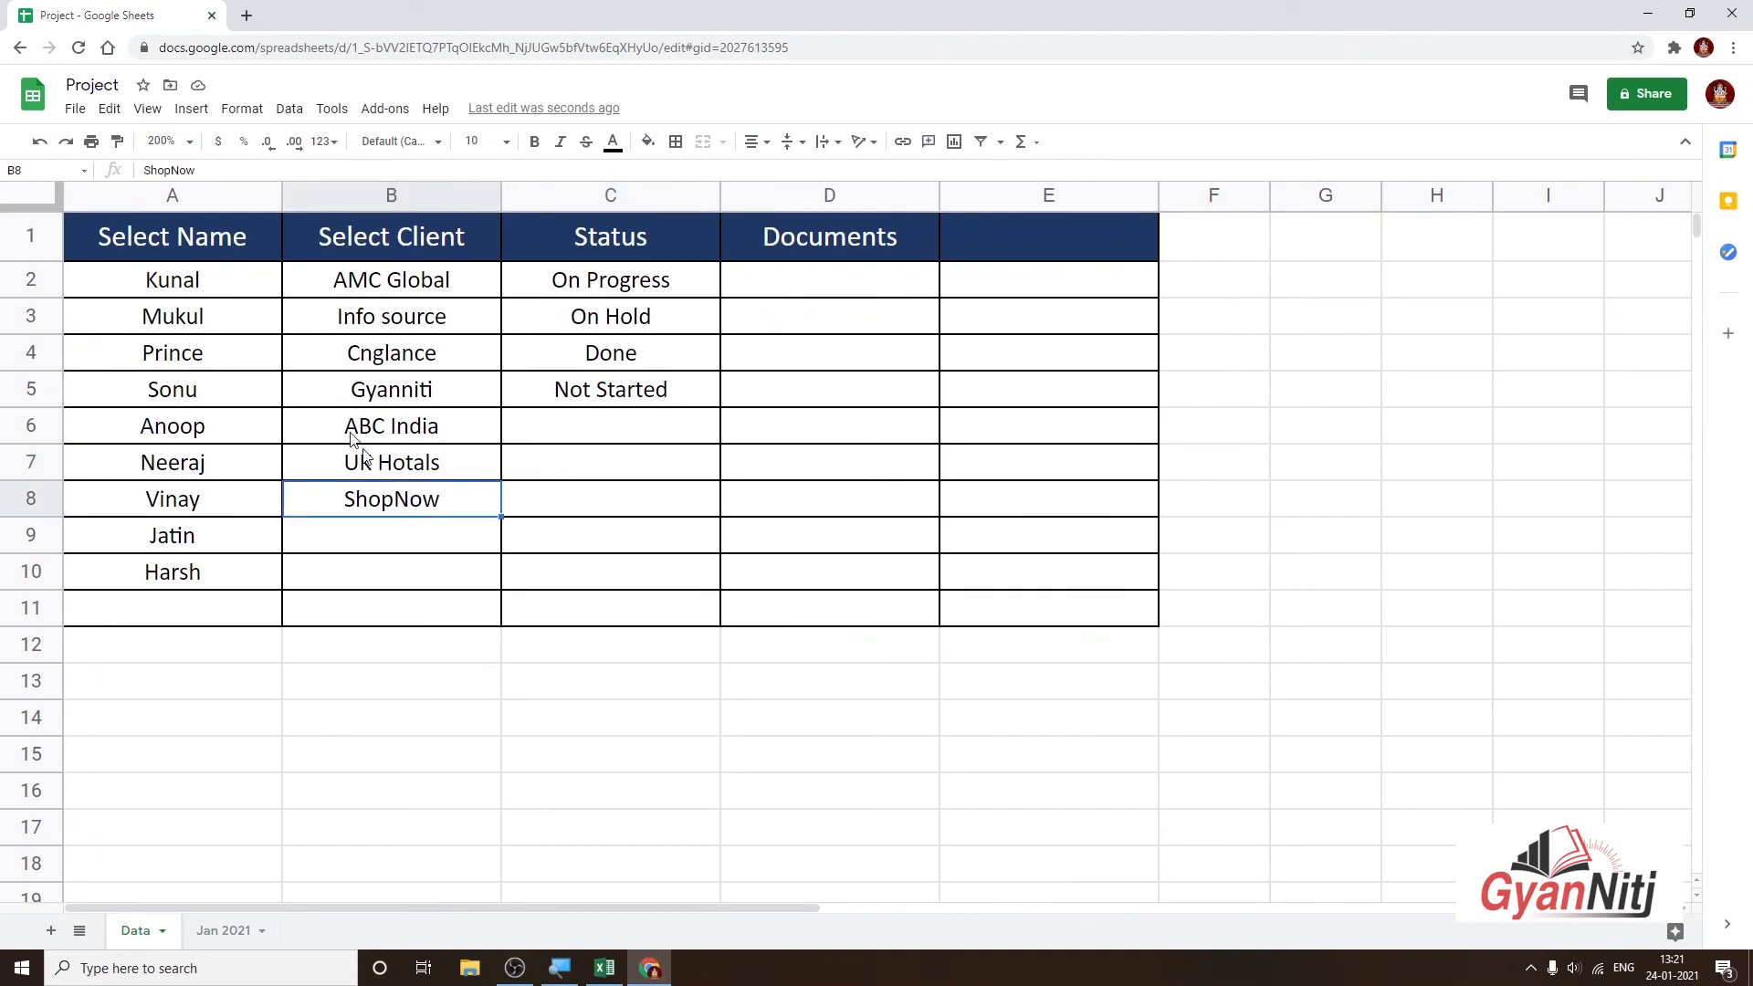
pyautogui.click(212, 295)
# On the Jan 2021 sheet, assign the 1/24/2021 task to the seventh listed name and select Cnglance as its client
pyautogui.click(223, 930)
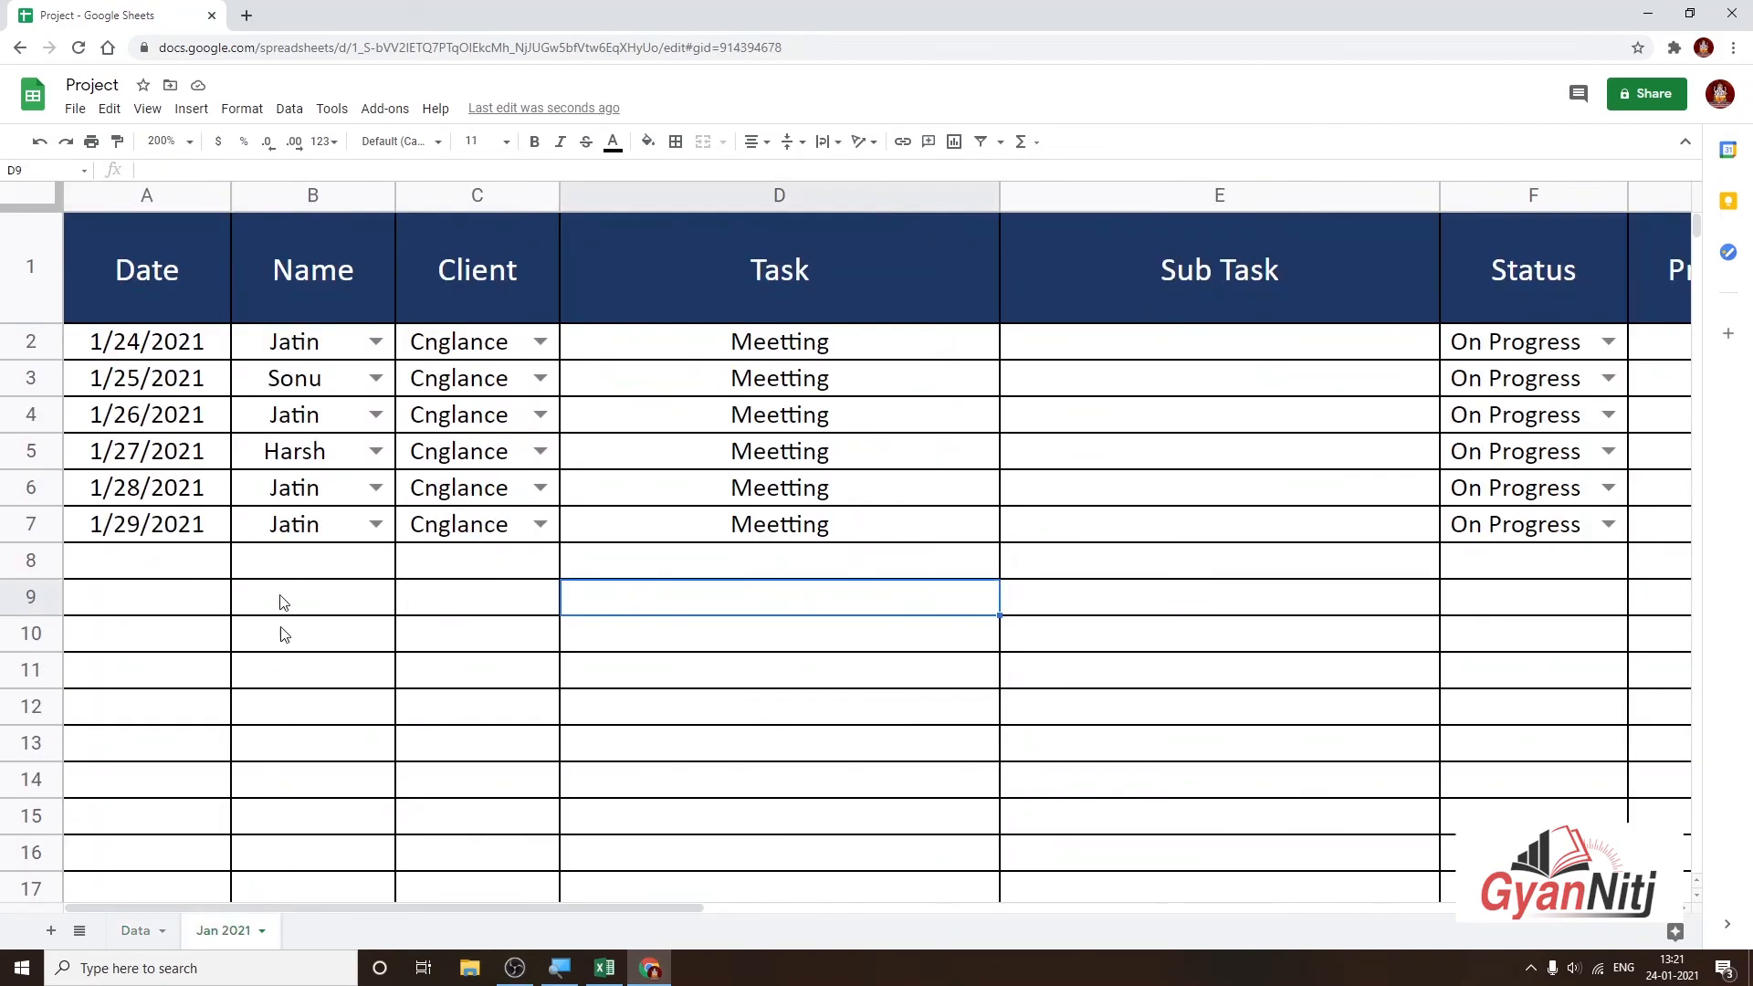
pyautogui.click(291, 354)
pyautogui.click(371, 345)
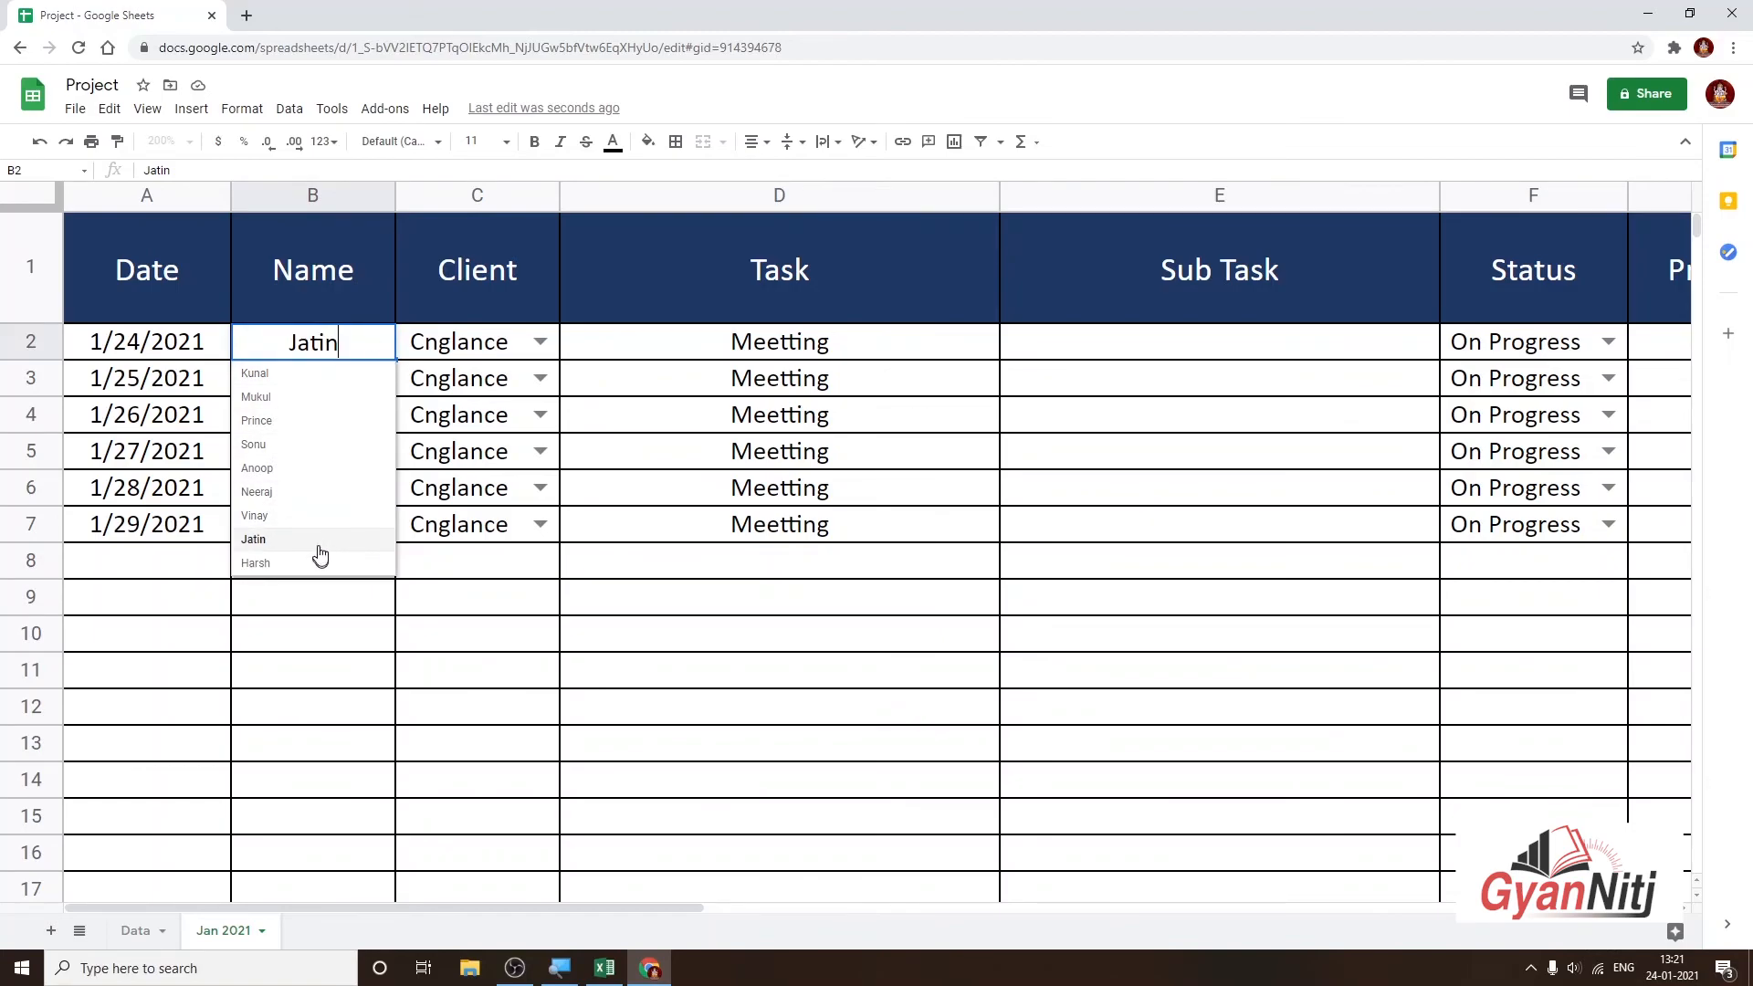
pyautogui.click(310, 517)
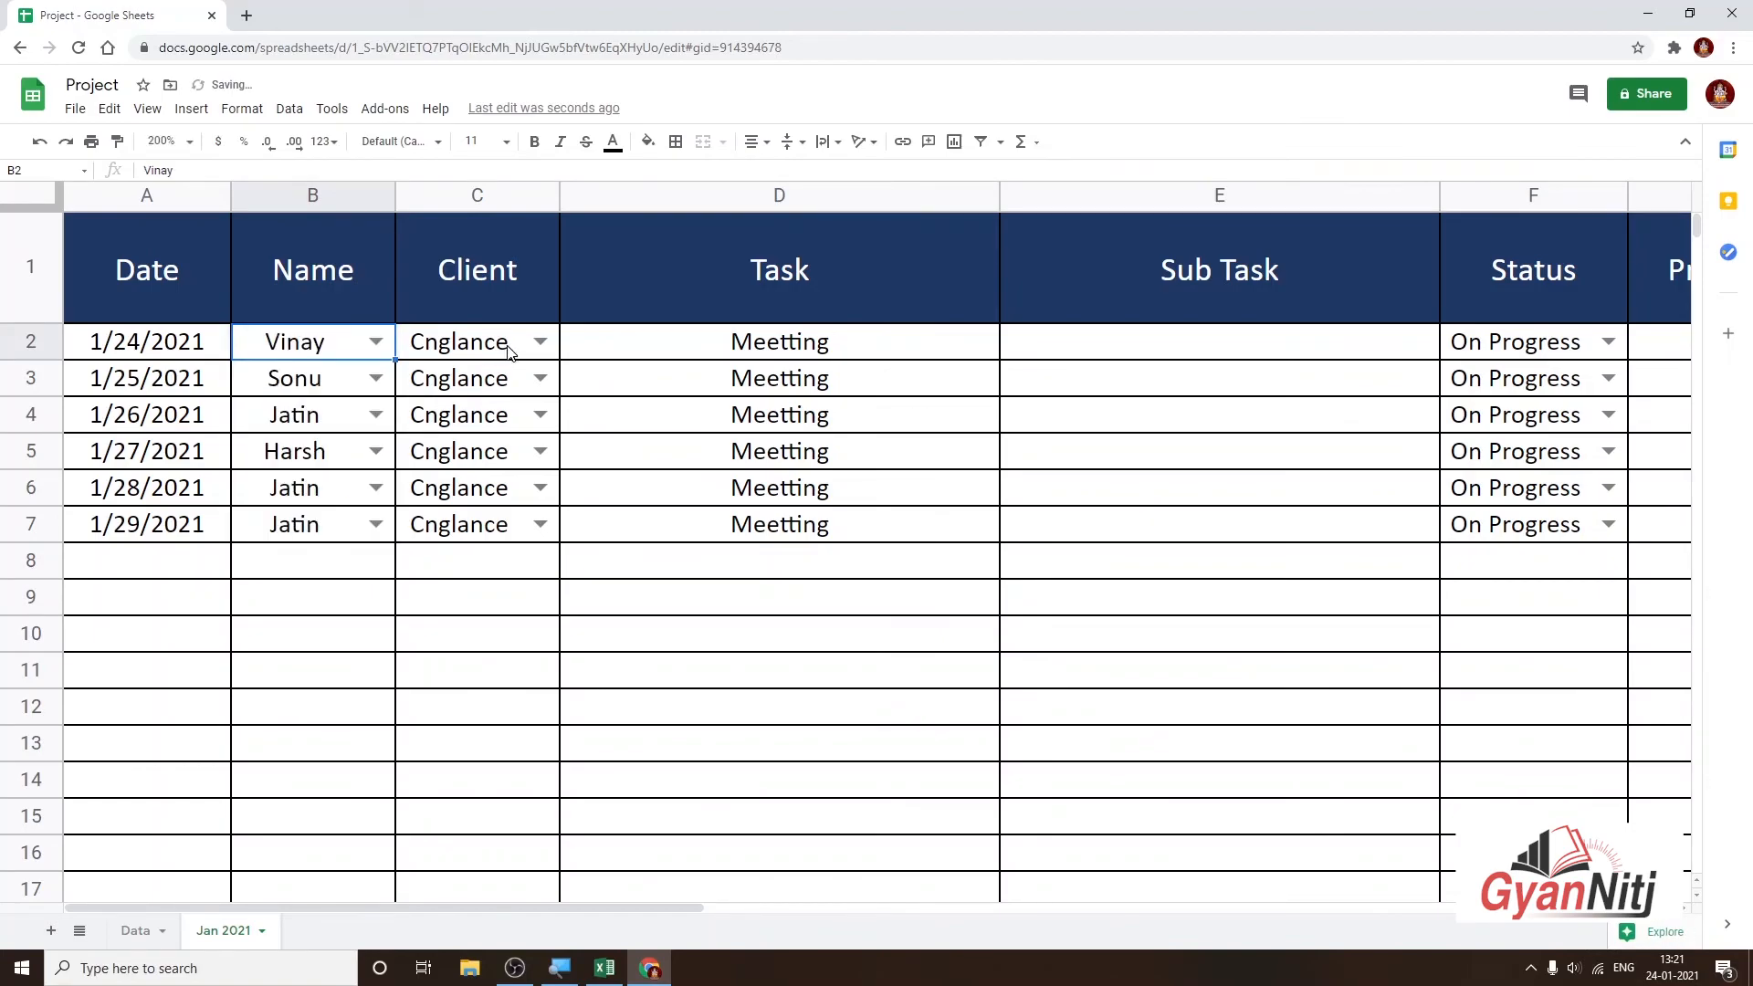
pyautogui.click(540, 342)
pyautogui.click(503, 422)
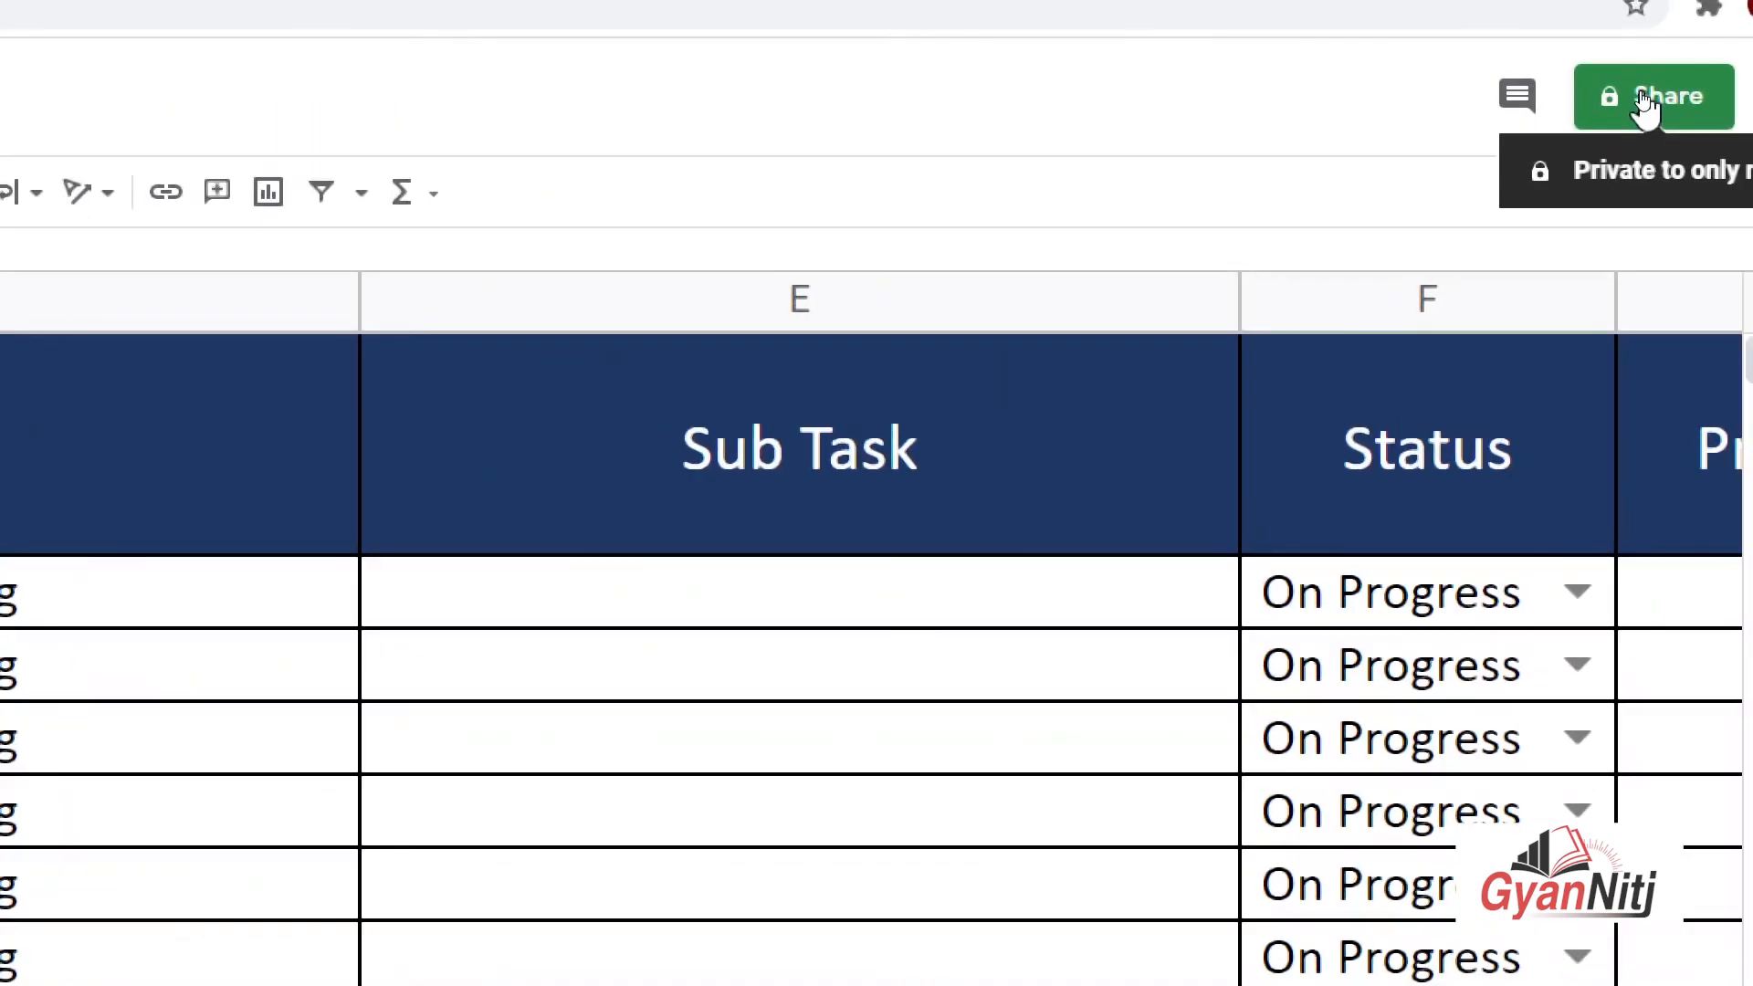
# Share the Project spreadsheet with anyone who has the link, giving them the Editor role
pyautogui.click(1643, 94)
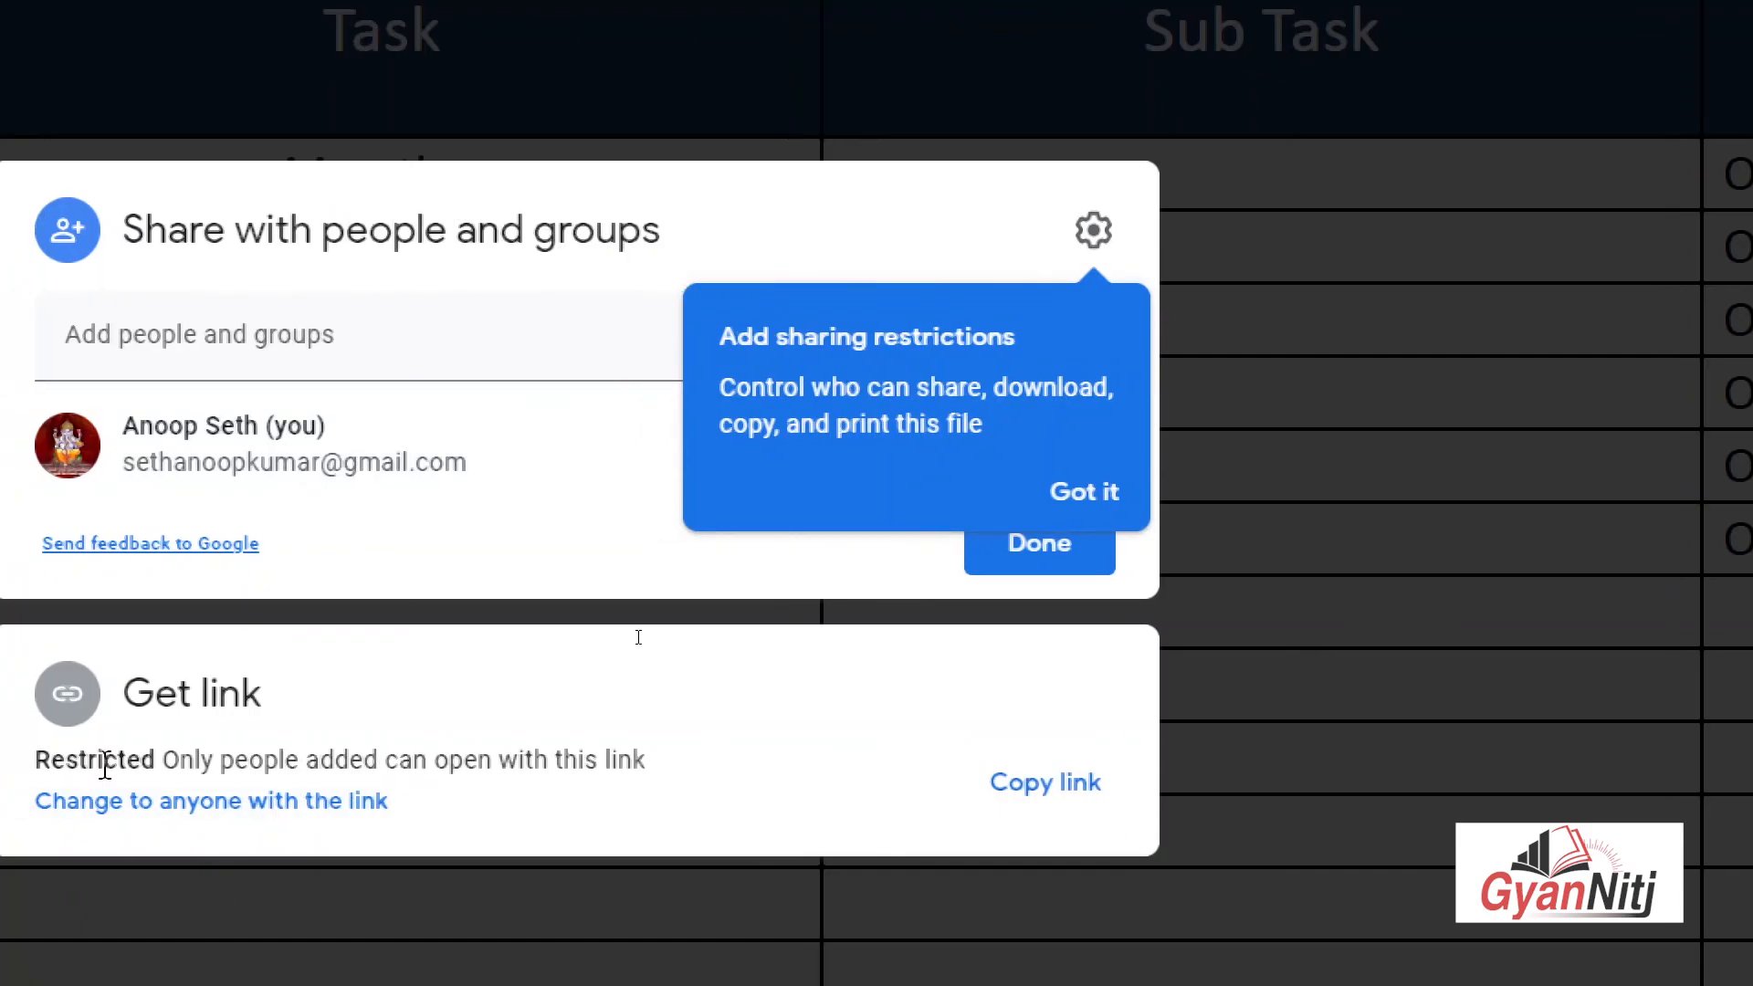
pyautogui.click(295, 805)
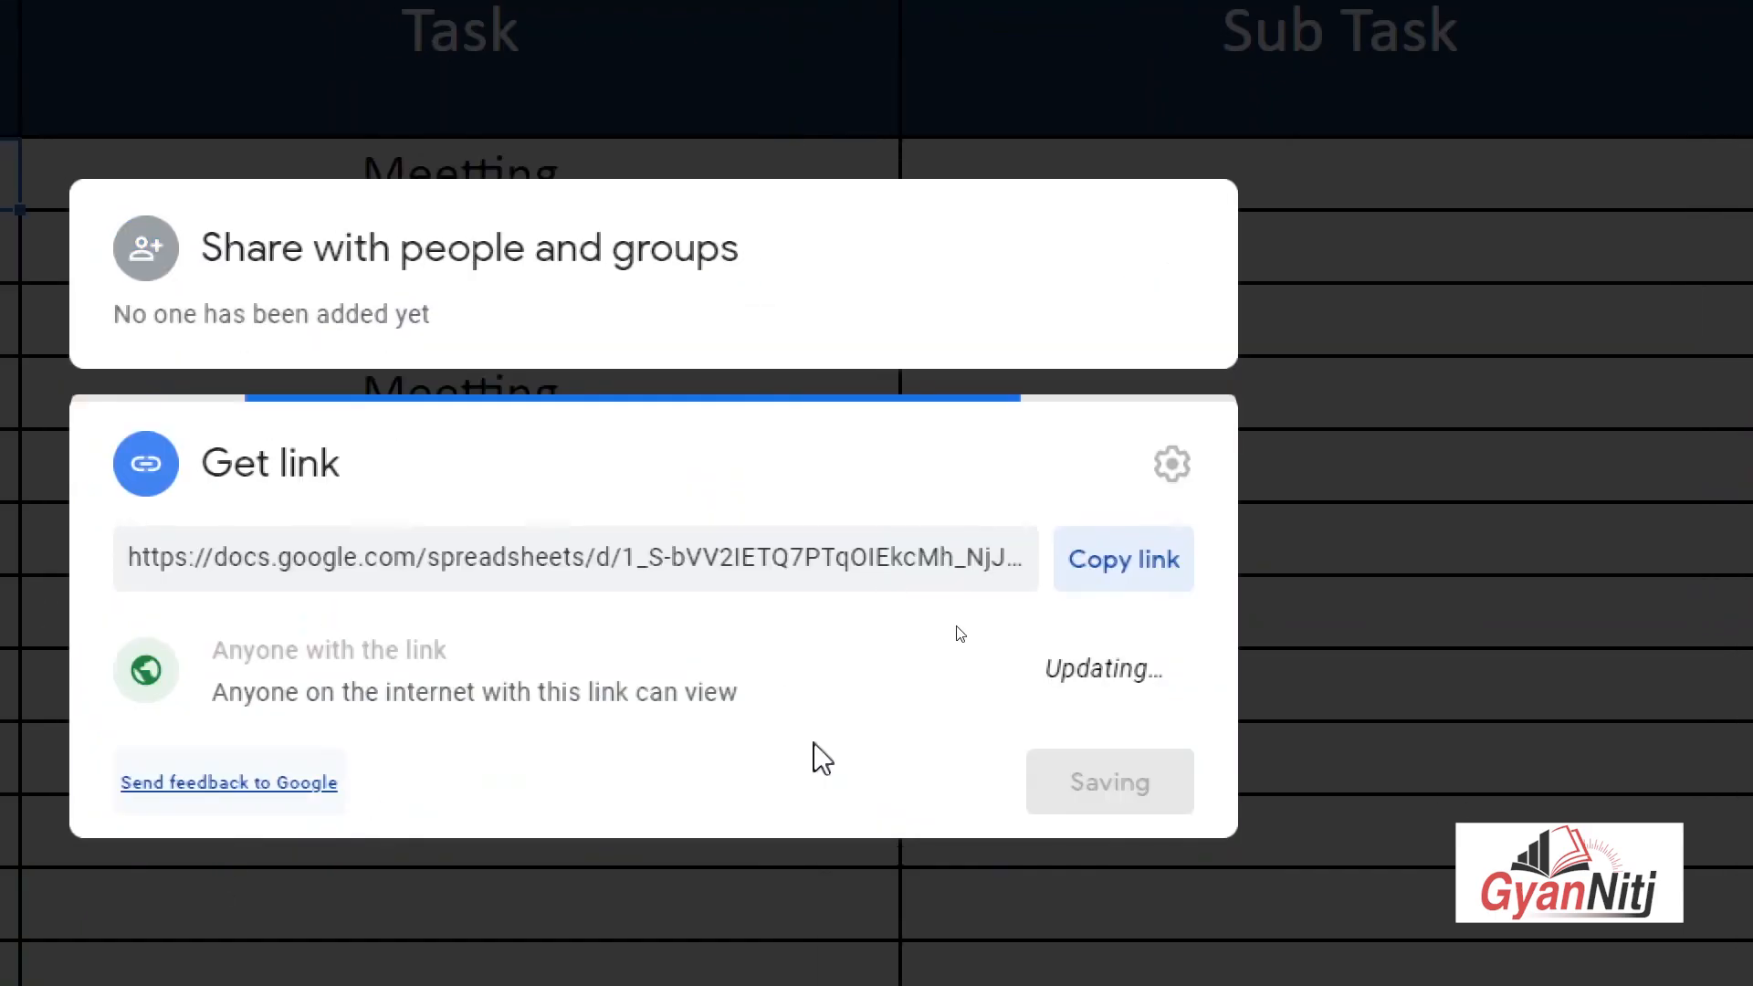
pyautogui.click(1135, 683)
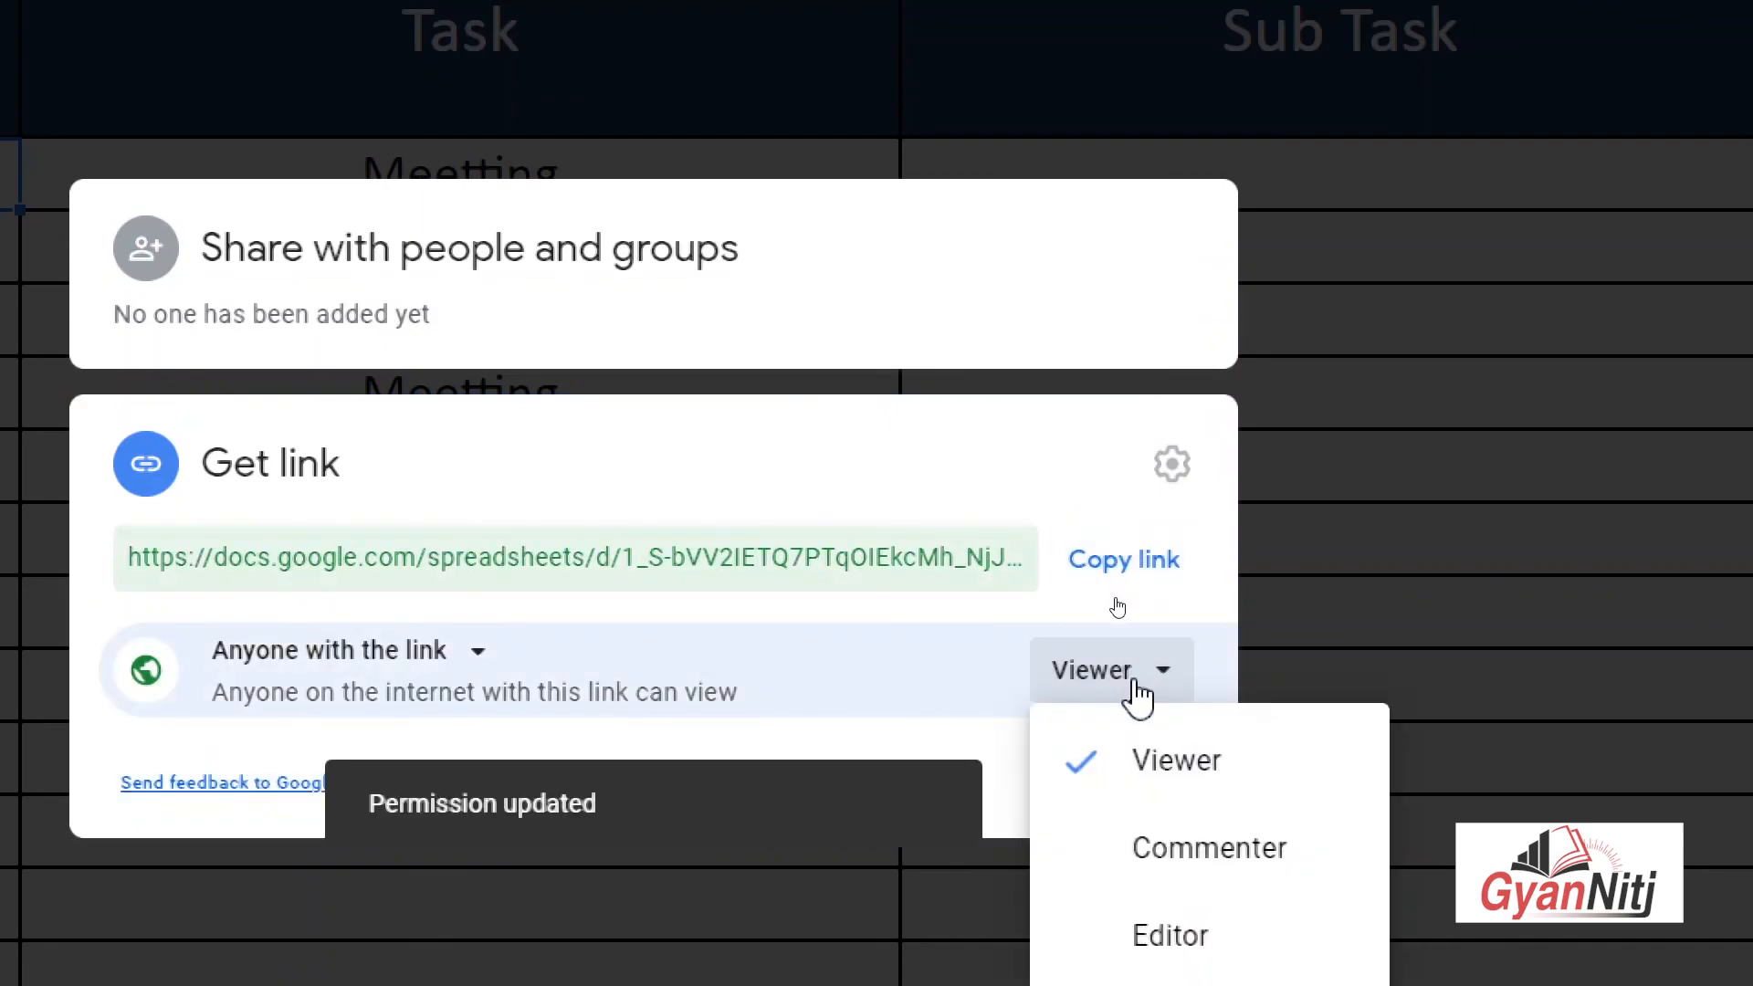
pyautogui.click(1194, 933)
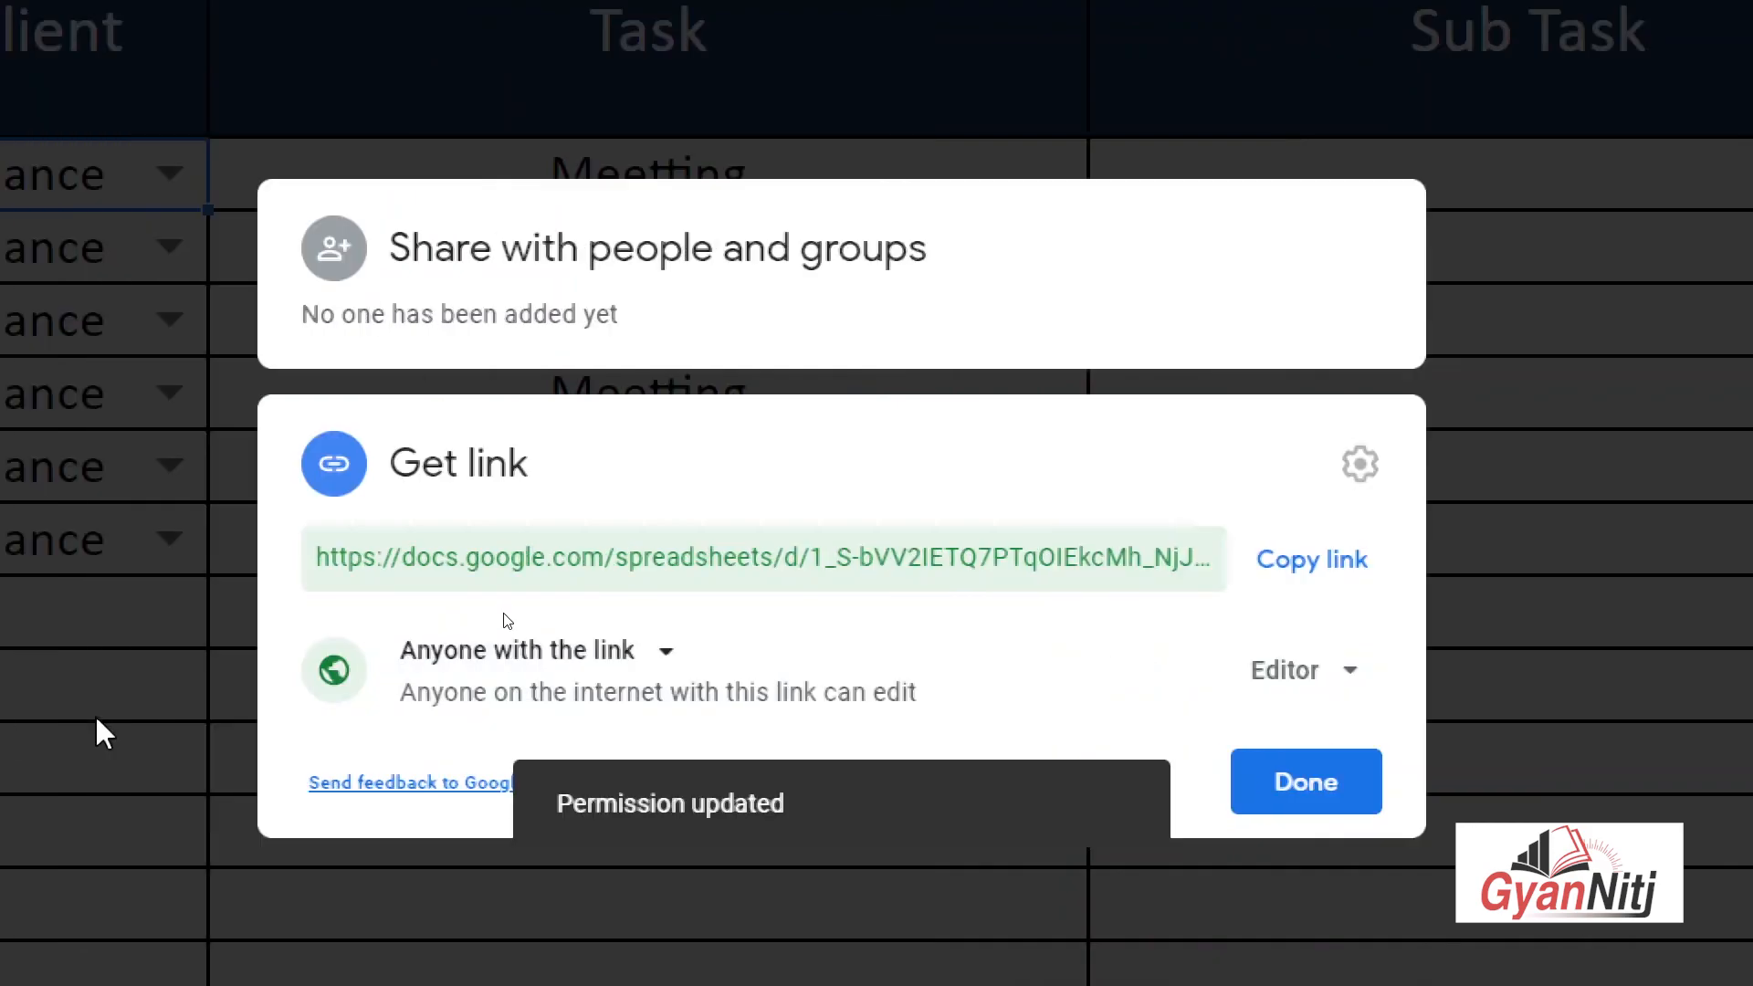
# Copy the spreadsheet's sharing link and close the sharing settings
pyautogui.click(1322, 573)
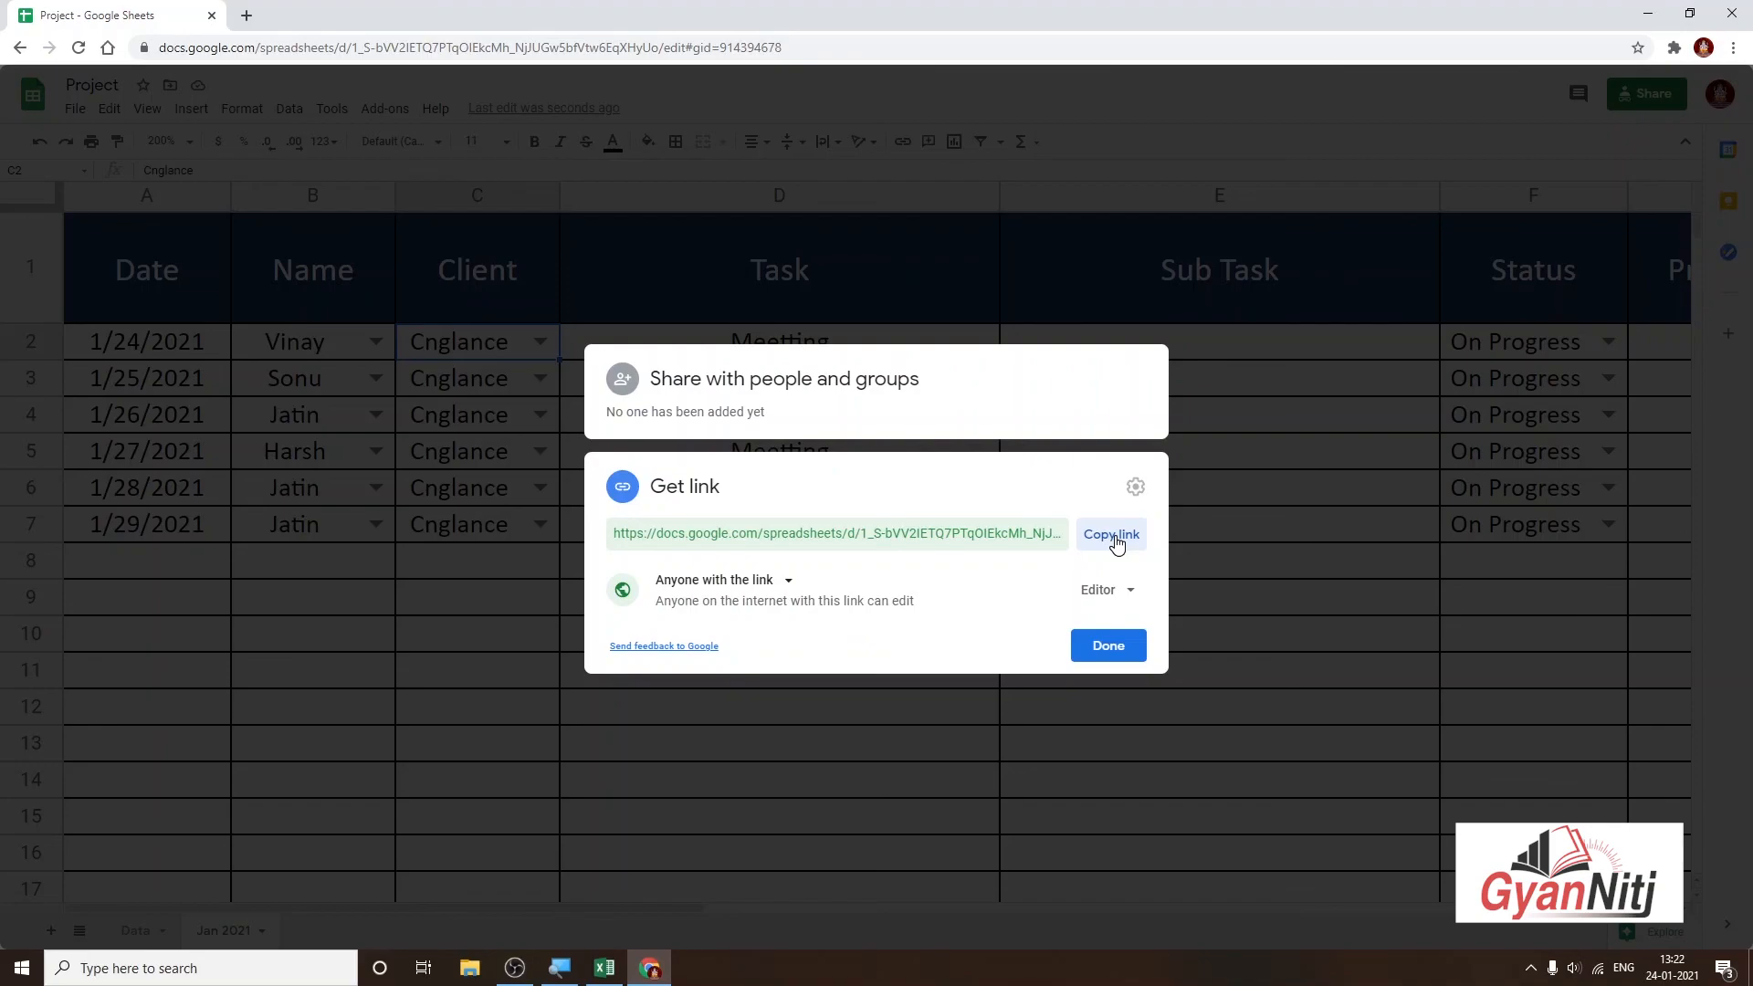
pyautogui.click(1115, 541)
pyautogui.press('Escape')
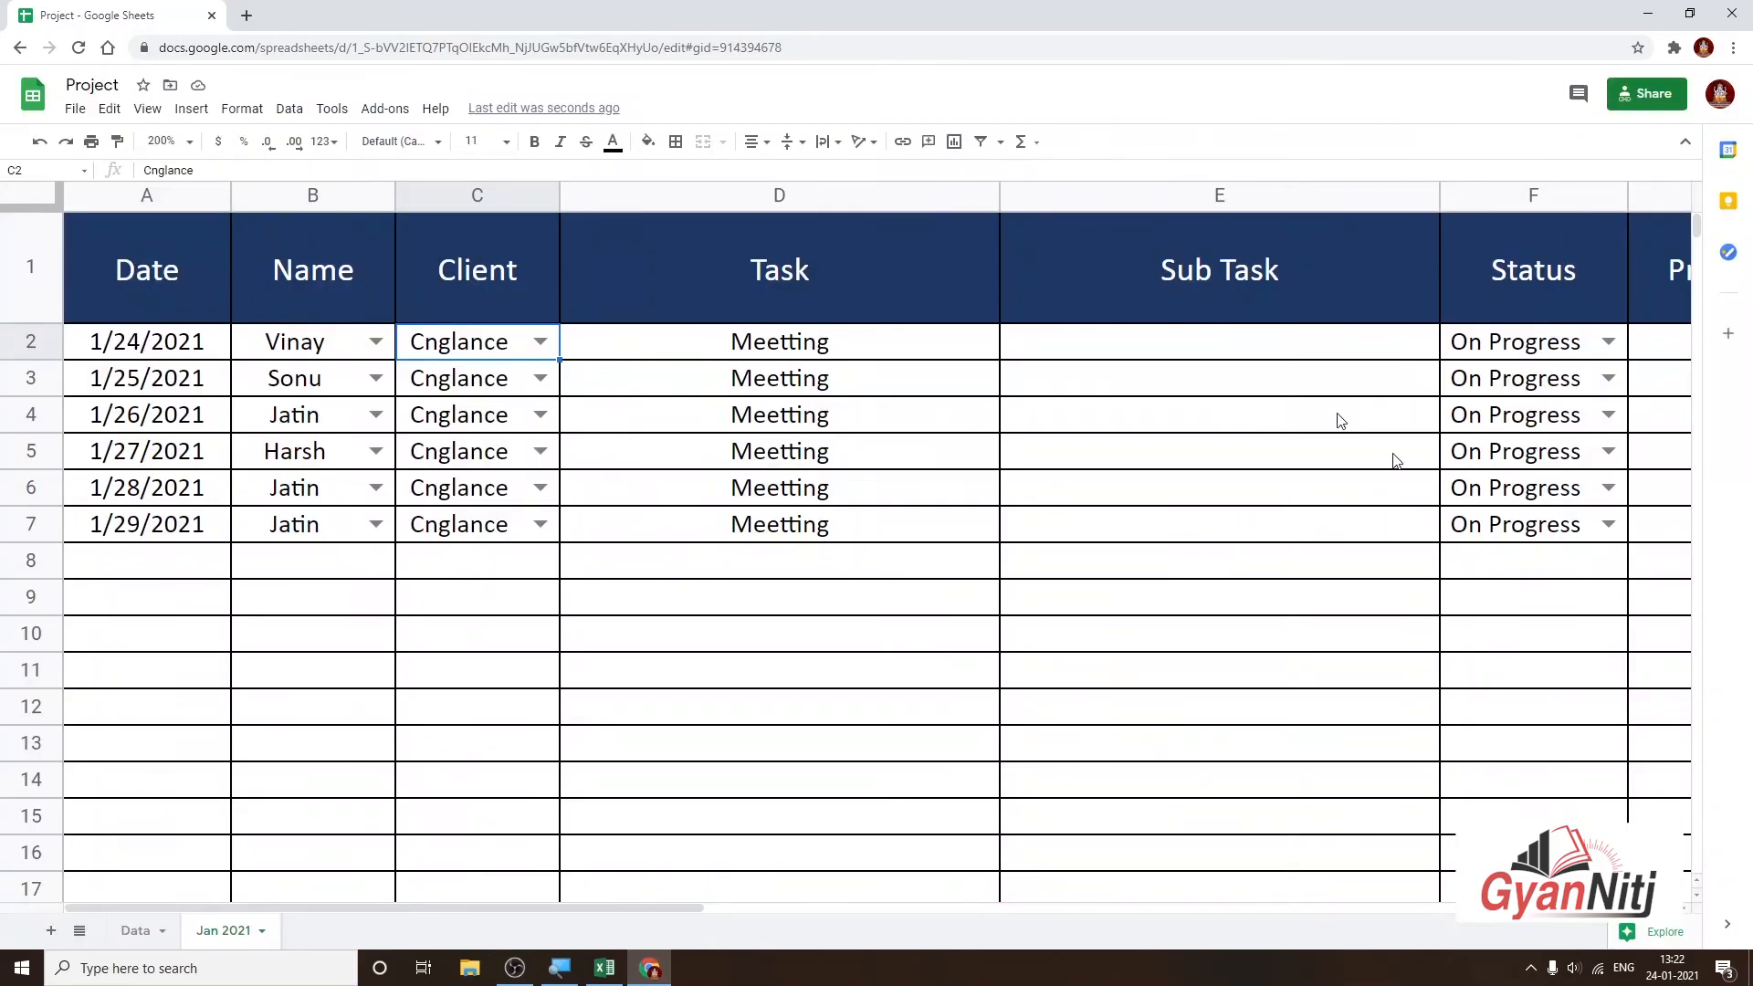